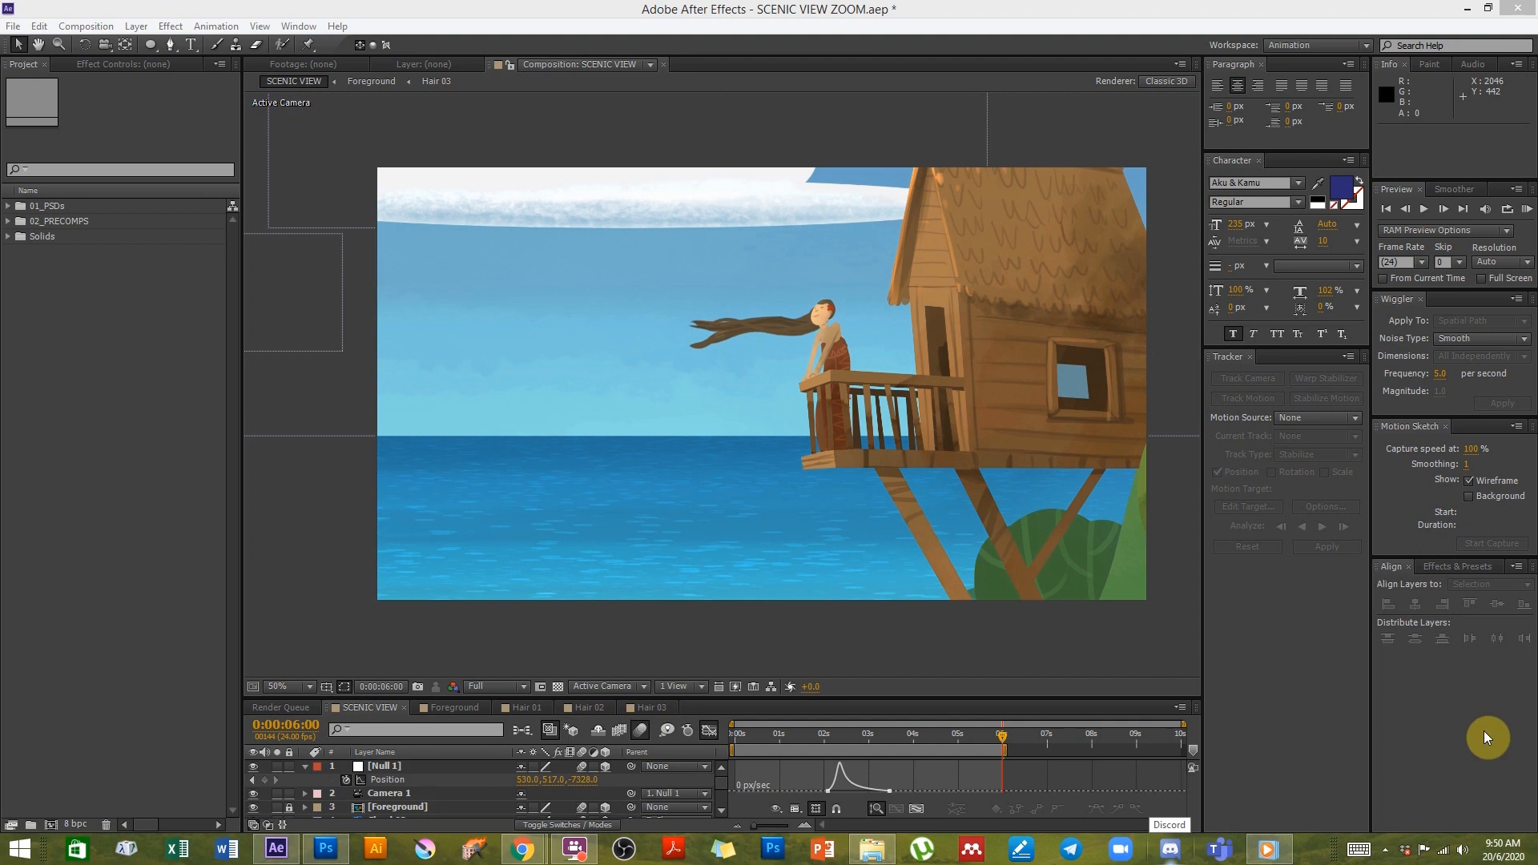
# - Play the rendered scenic view video to preview the finished animation
pyautogui.moveTo(1273, 856)
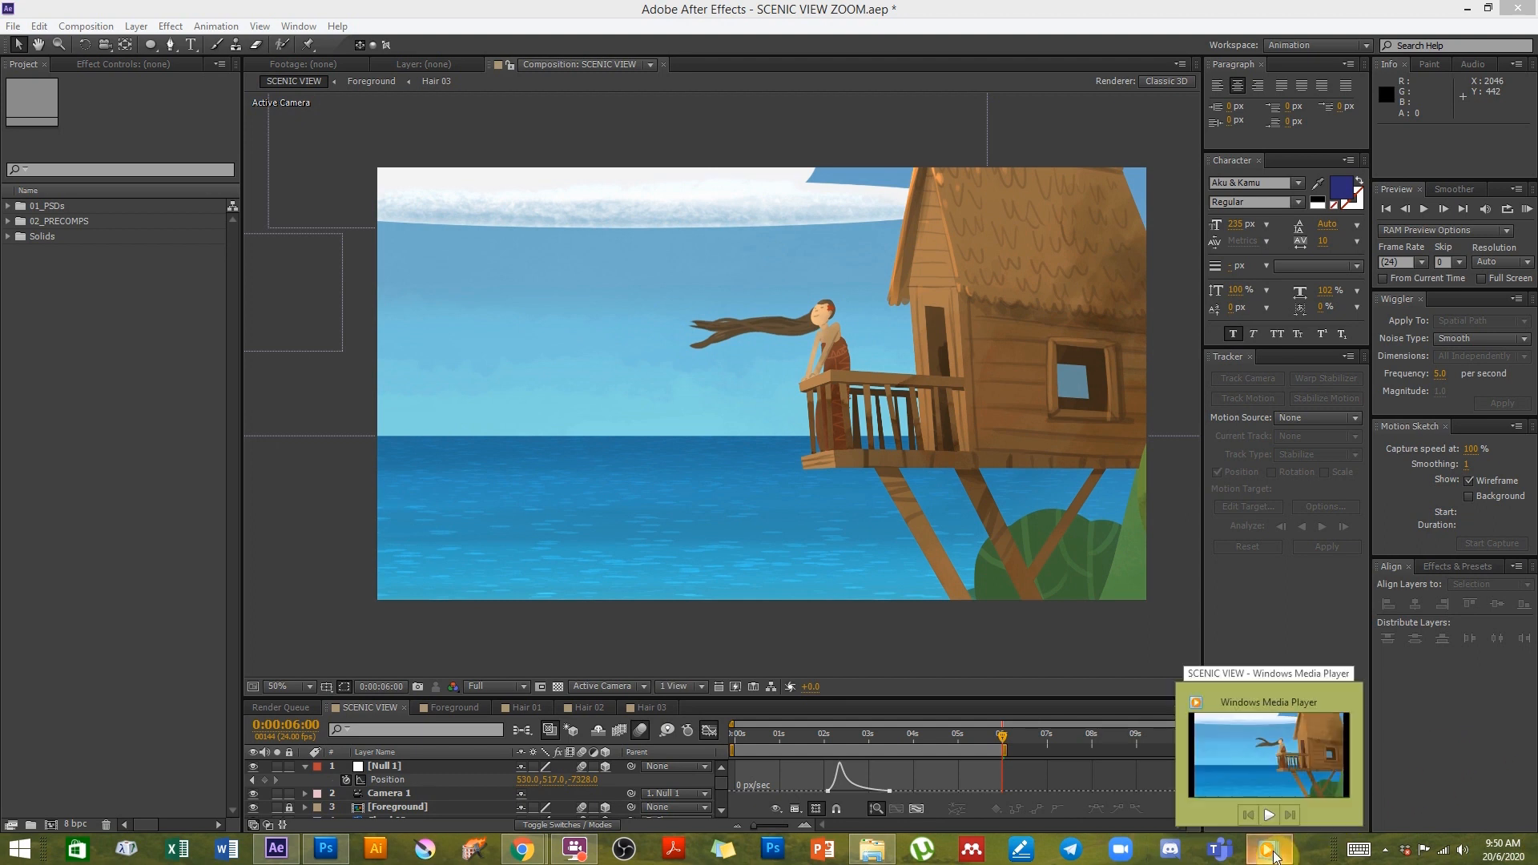
pyautogui.click(1274, 856)
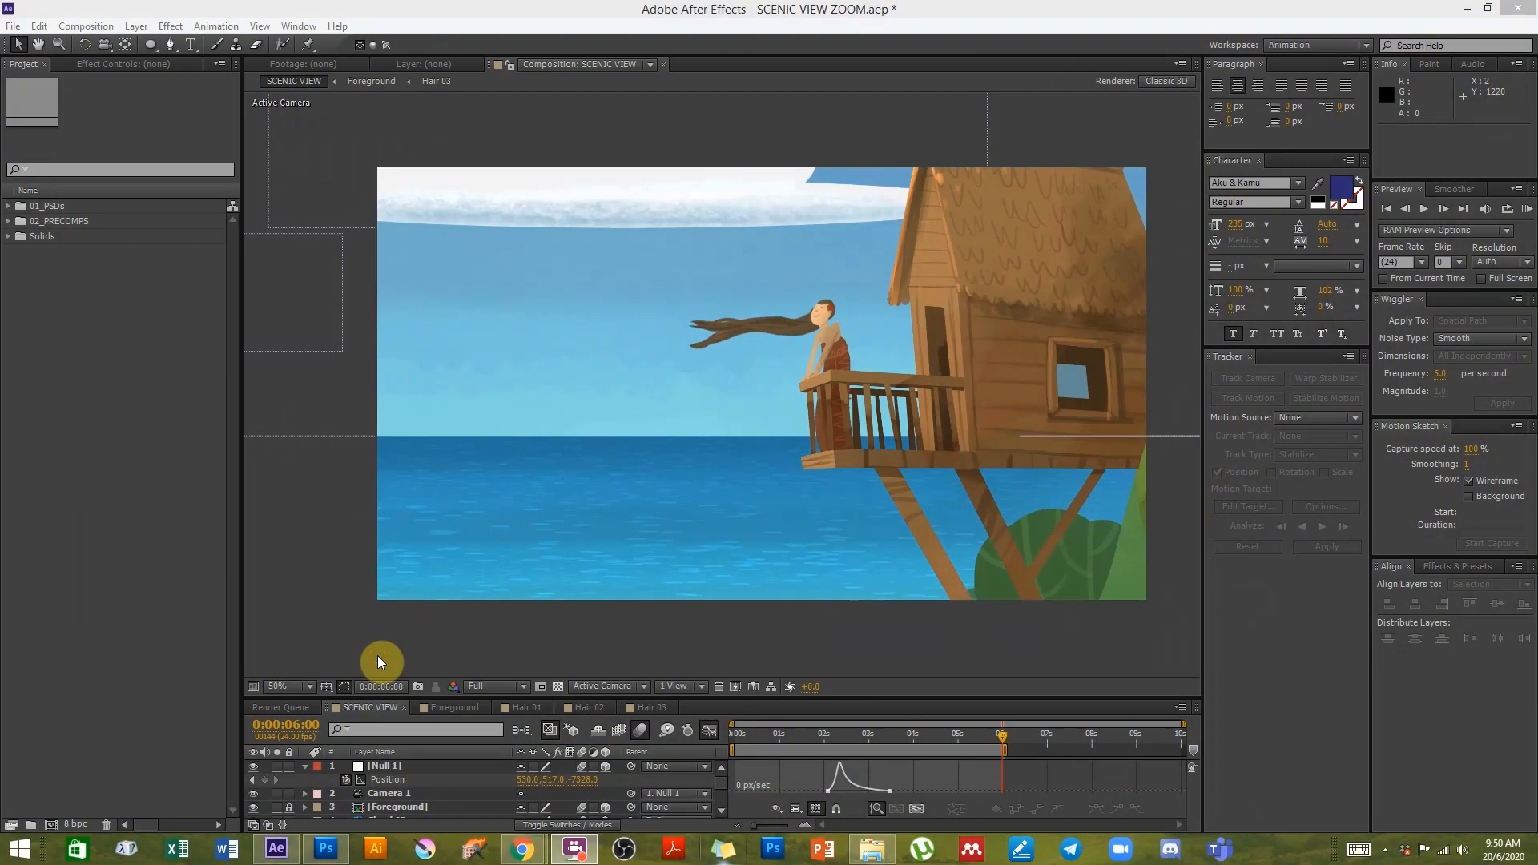
pyautogui.click(379, 662)
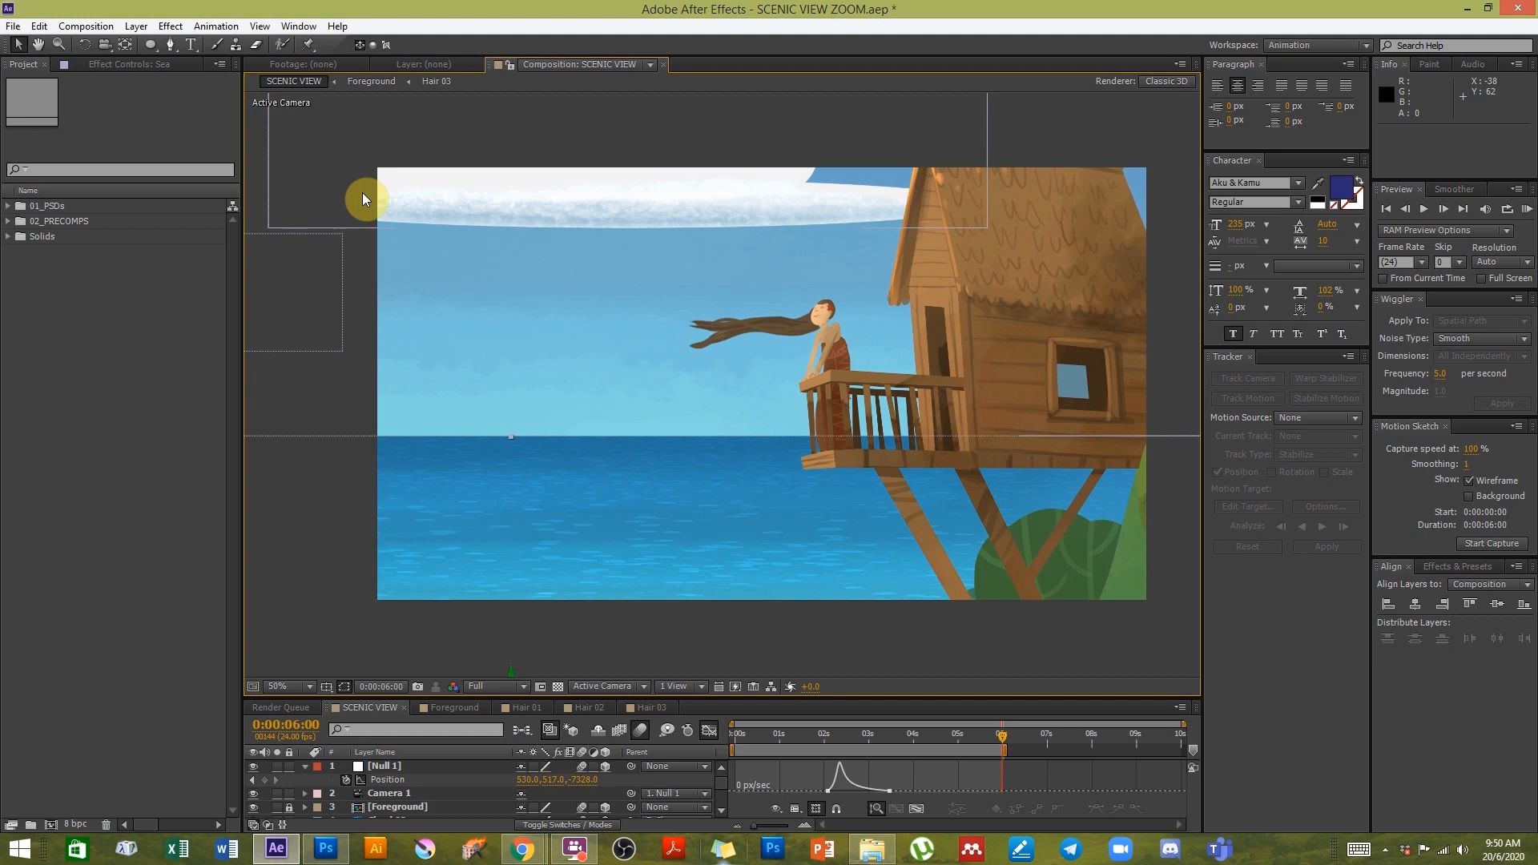
# - Save the After Effects project and then close it
pyautogui.click(16, 28)
pyautogui.click(40, 158)
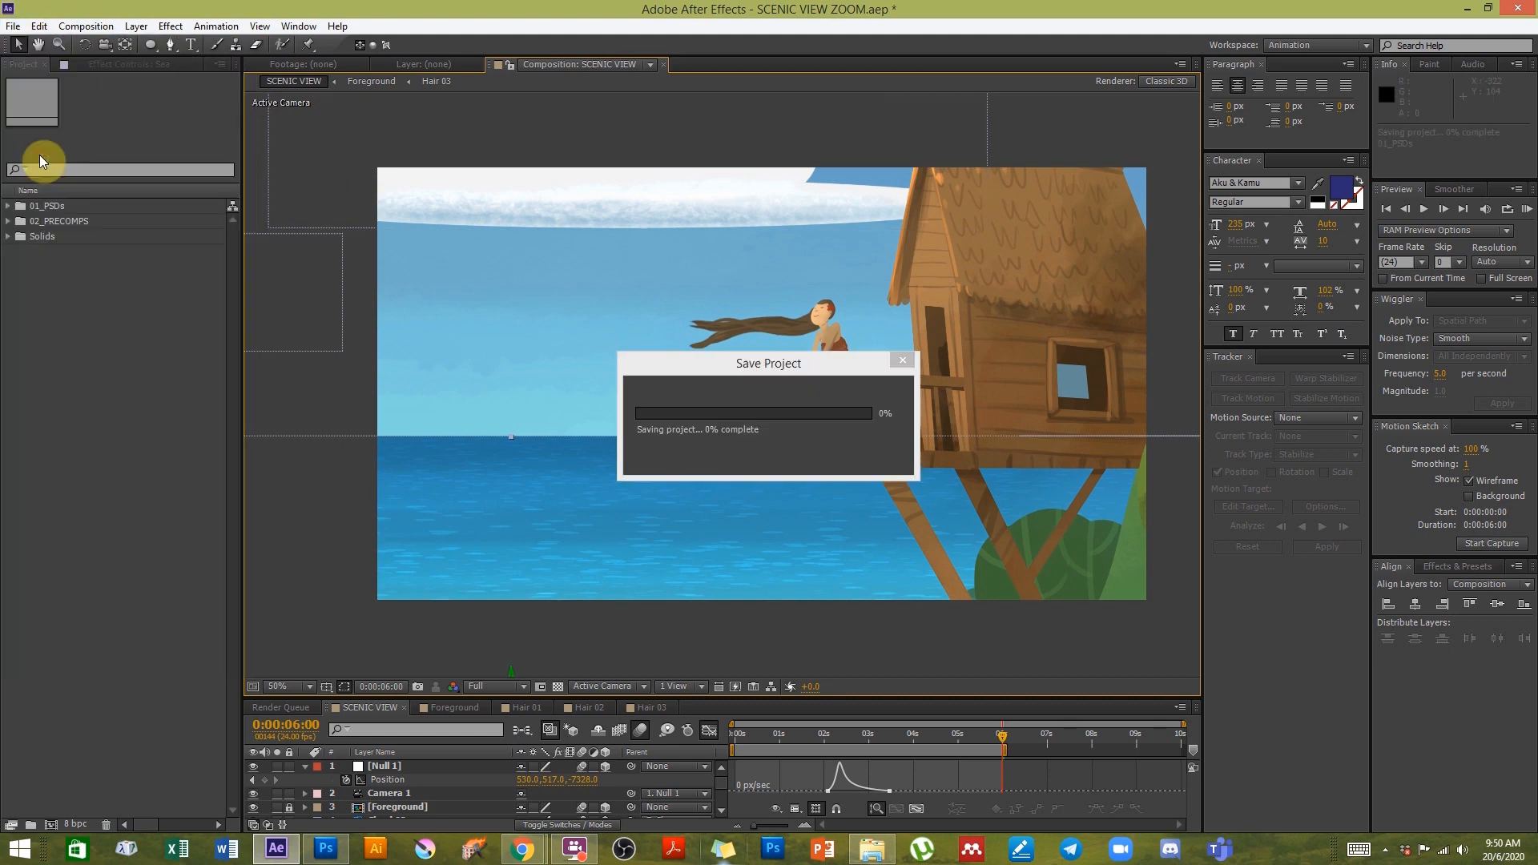
pyautogui.click(12, 30)
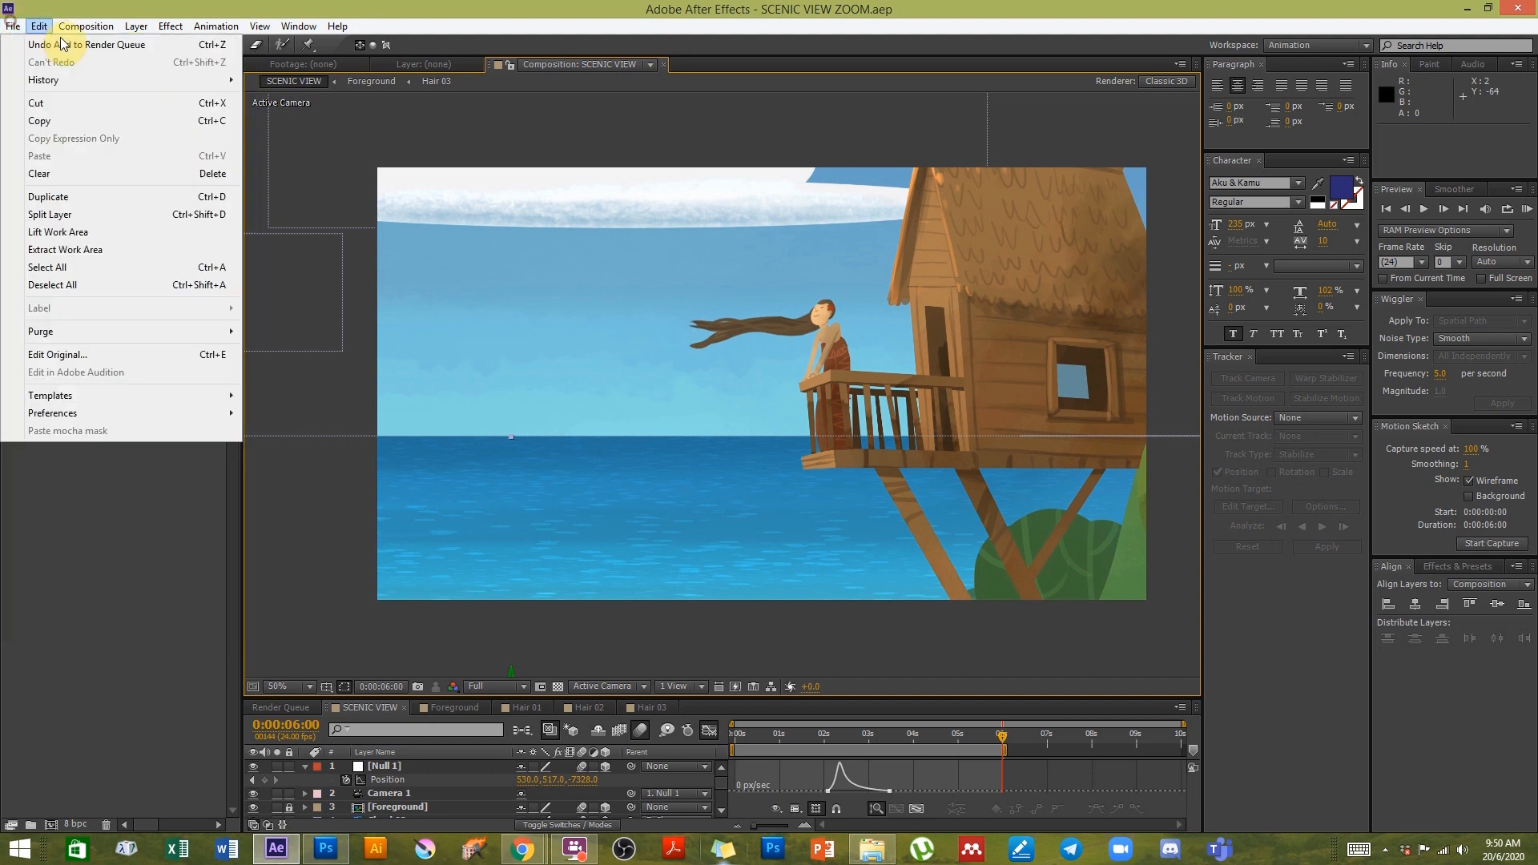
pyautogui.moveTo(20, 45)
pyautogui.click(364, 57)
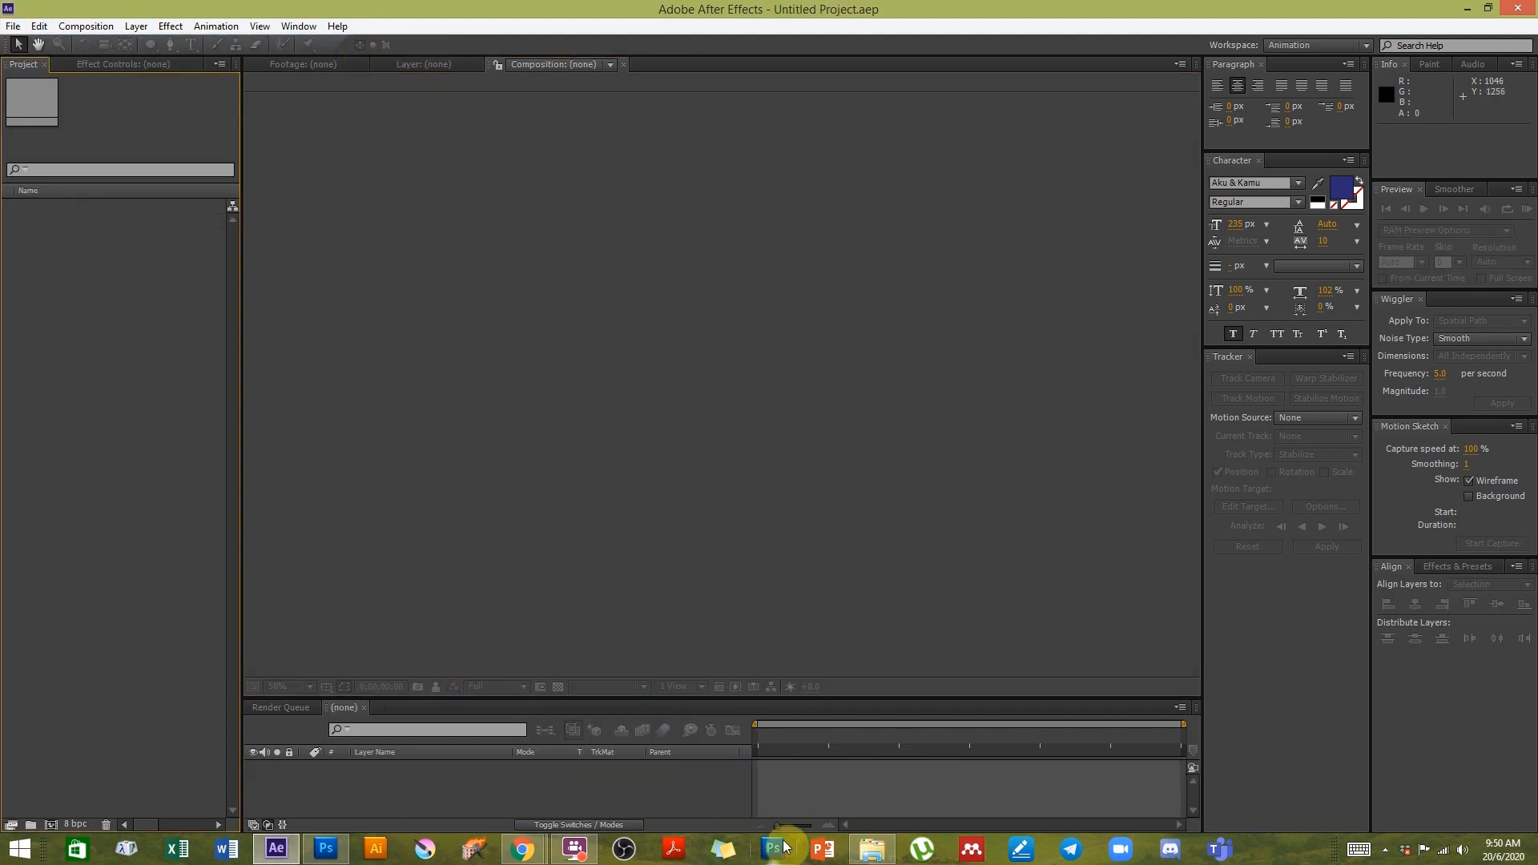
# - Switch to Photoshop to open the SCENIC VIEW.psd artwork
pyautogui.moveTo(761, 699); pyautogui.dragTo(757, 570)
pyautogui.click(324, 851)
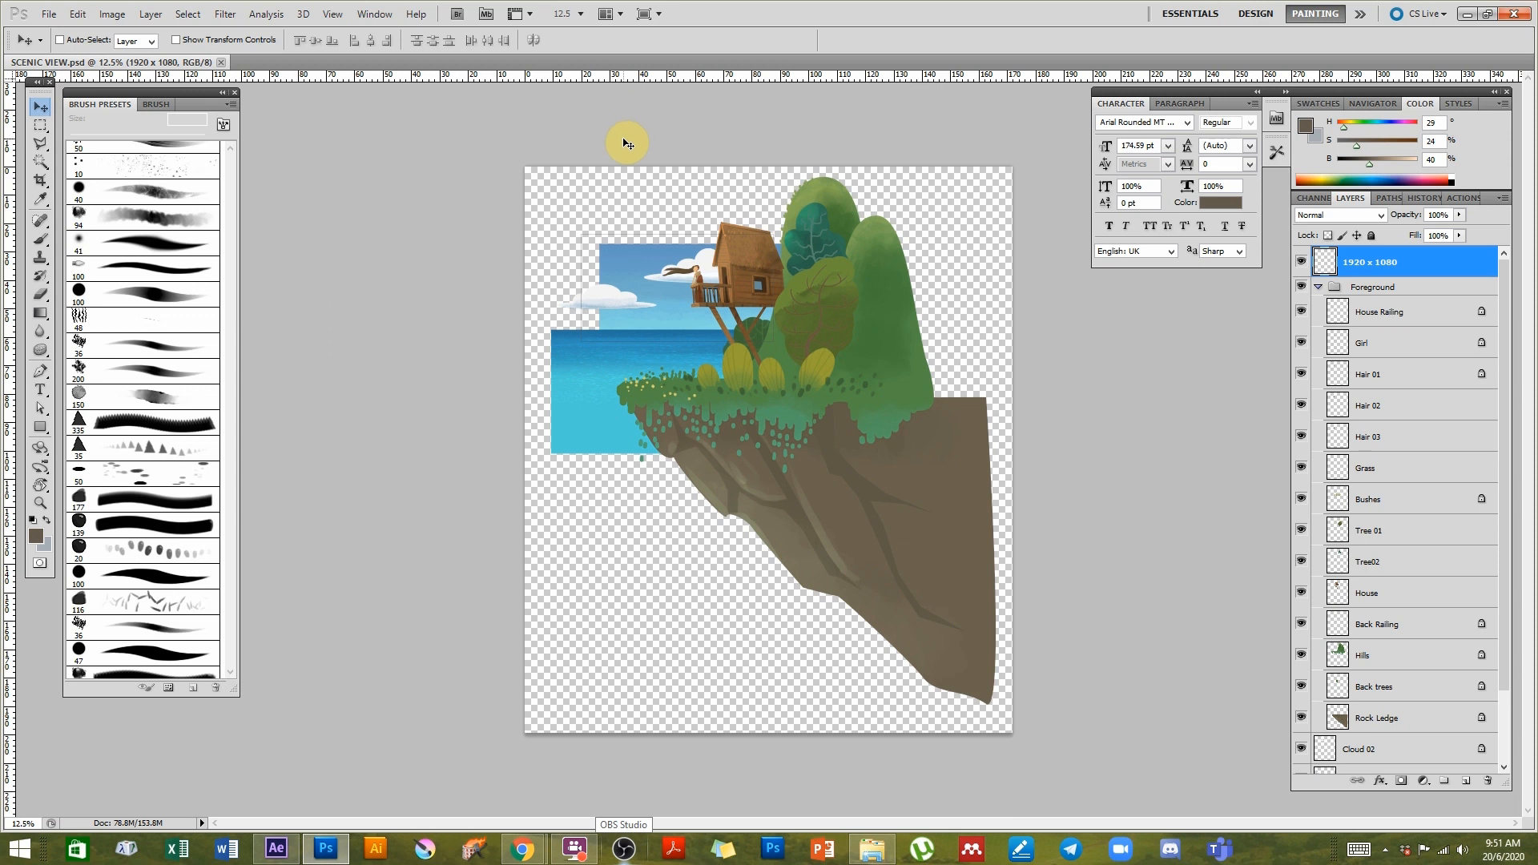
# - Collapse the Foreground layer group and zoom in on the tree house and sky area
pyautogui.click(1318, 287)
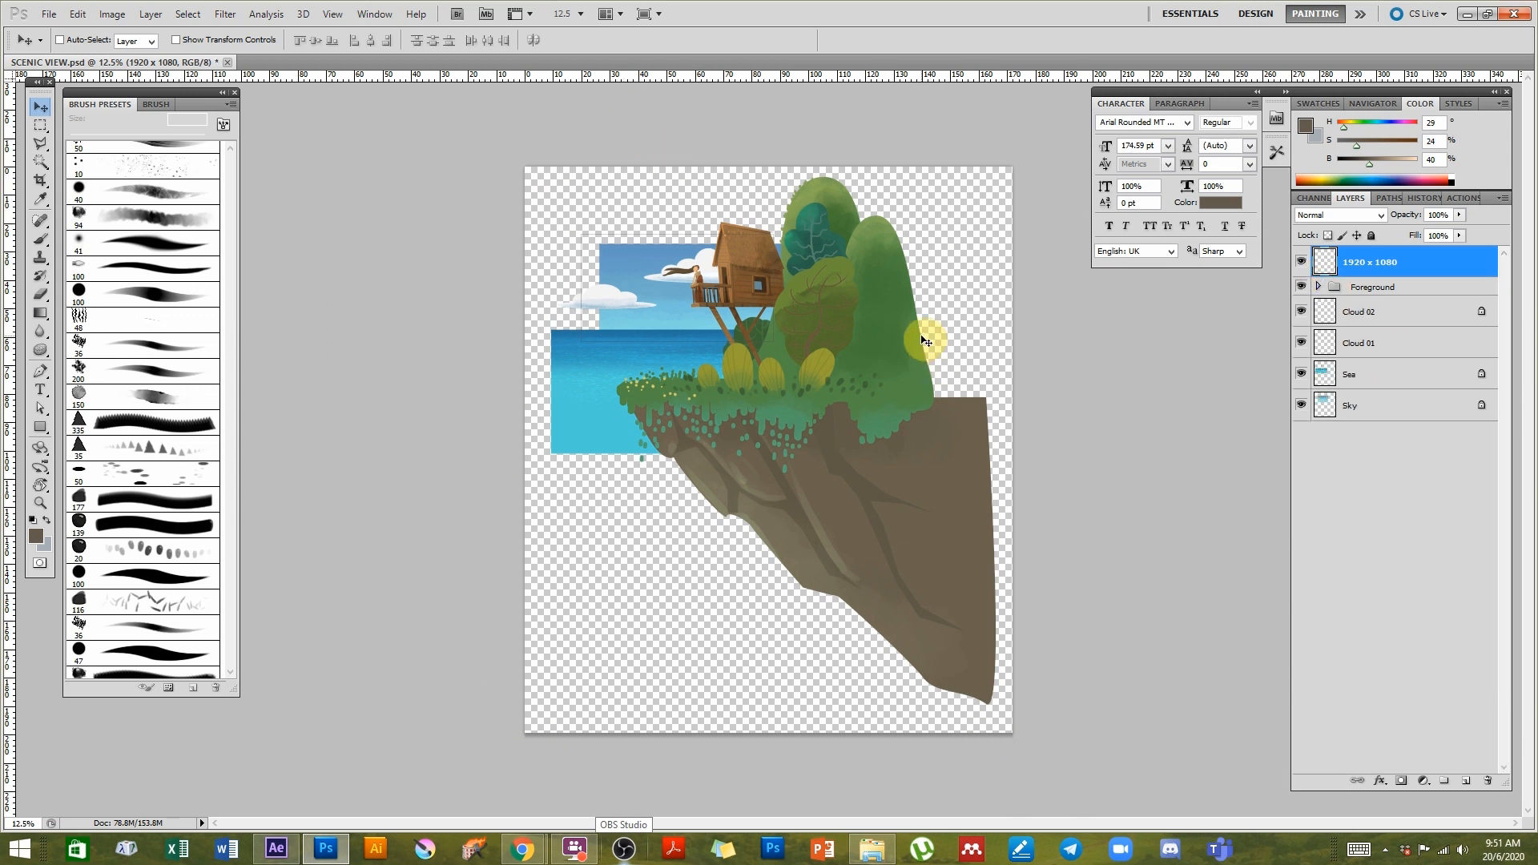
pyautogui.moveTo(641, 286); pyautogui.dragTo(689, 360)
pyautogui.moveTo(566, 266); pyautogui.dragTo(727, 381)
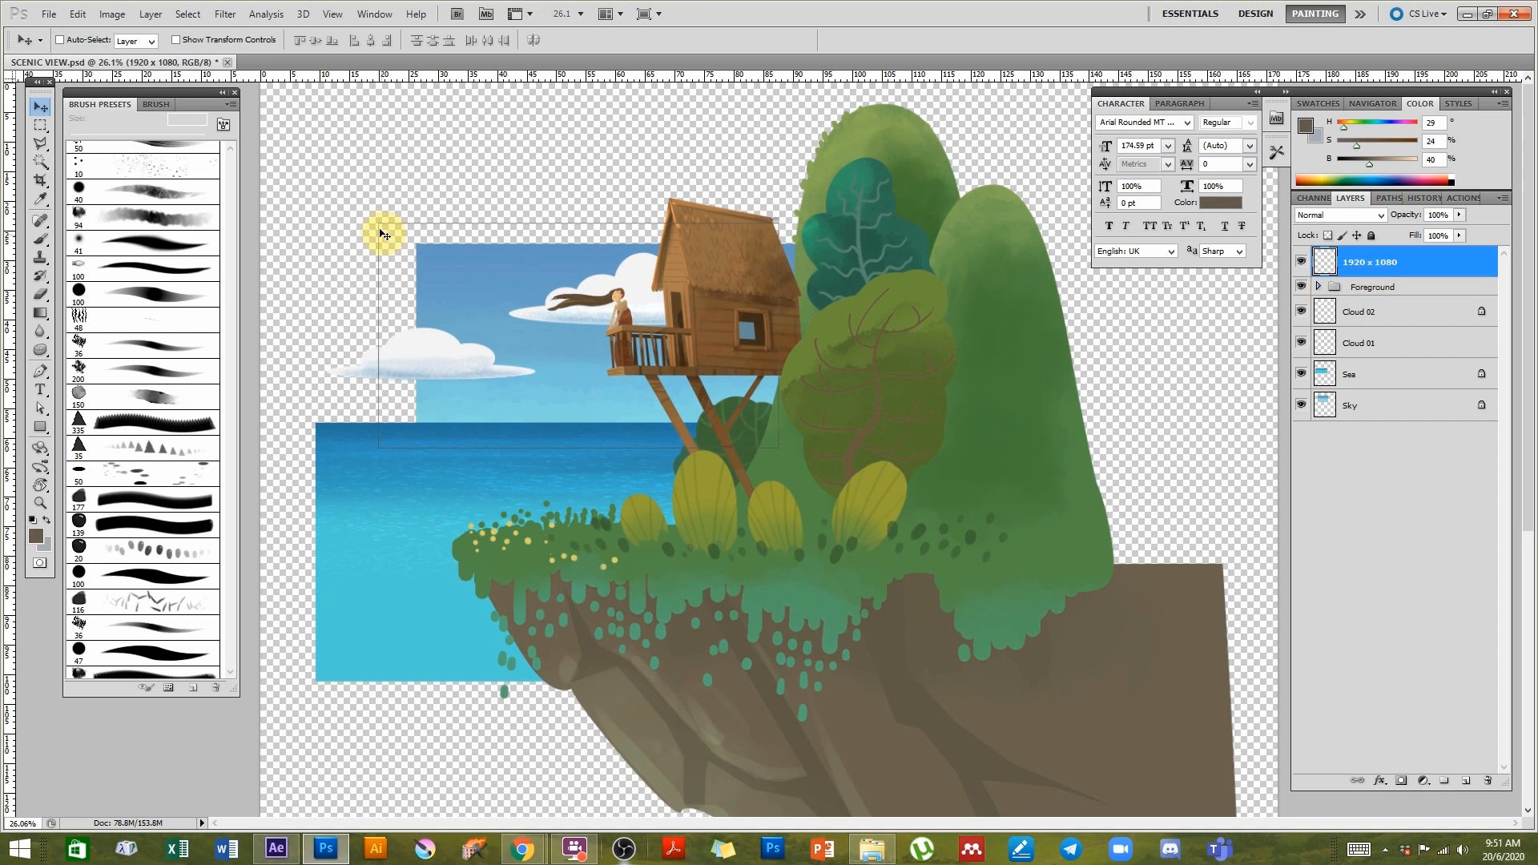
pyautogui.keyDown('ctrl'); pyautogui.click(453, 280); pyautogui.keyUp('ctrl')
pyautogui.keyDown('ctrl'); pyautogui.click(457, 284); pyautogui.keyUp('ctrl')
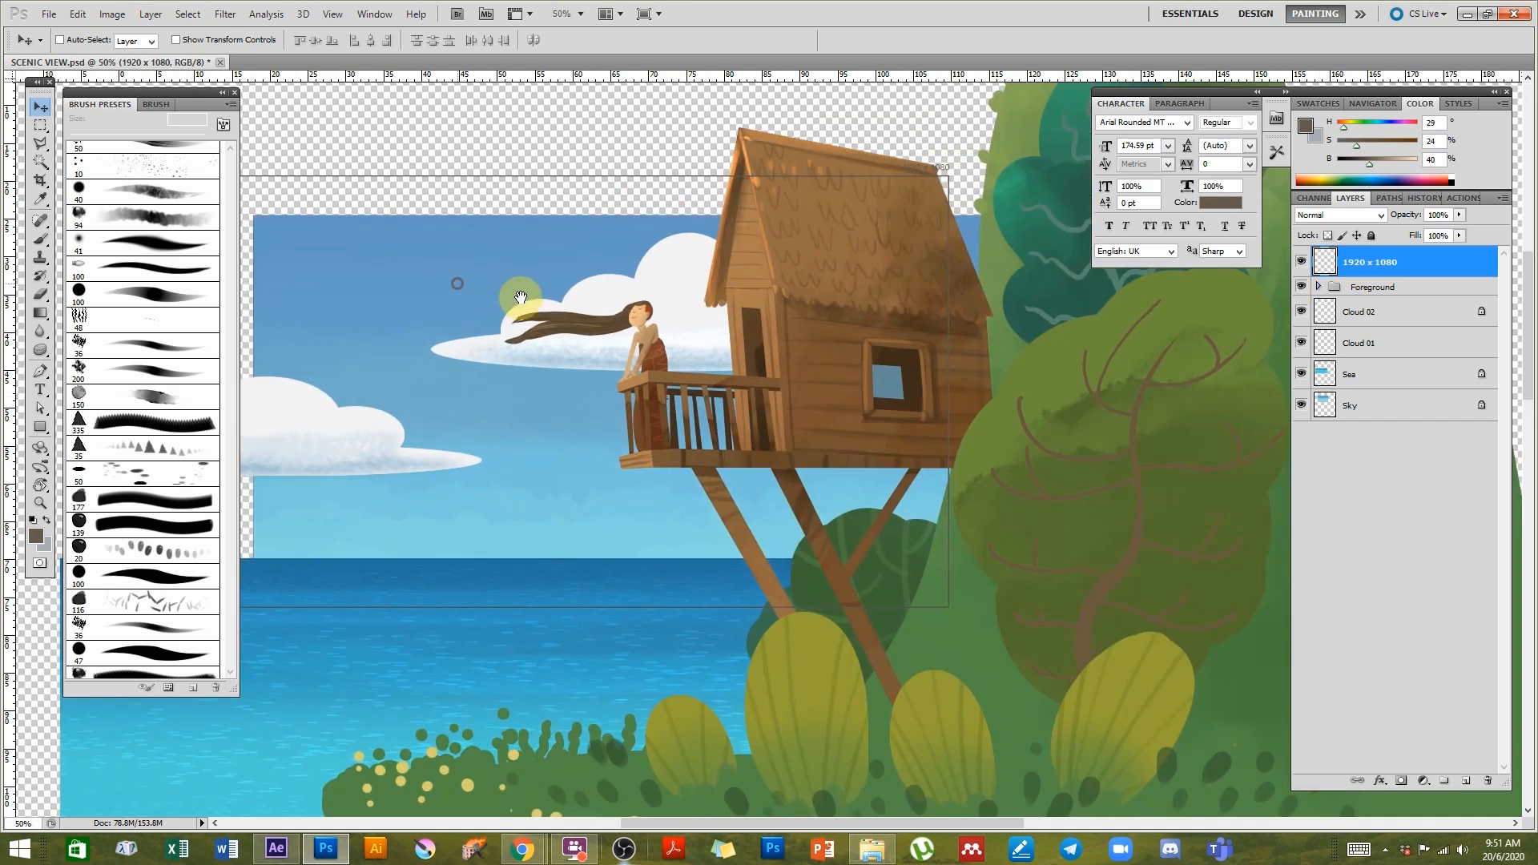
pyautogui.moveTo(505, 299); pyautogui.dragTo(563, 310)
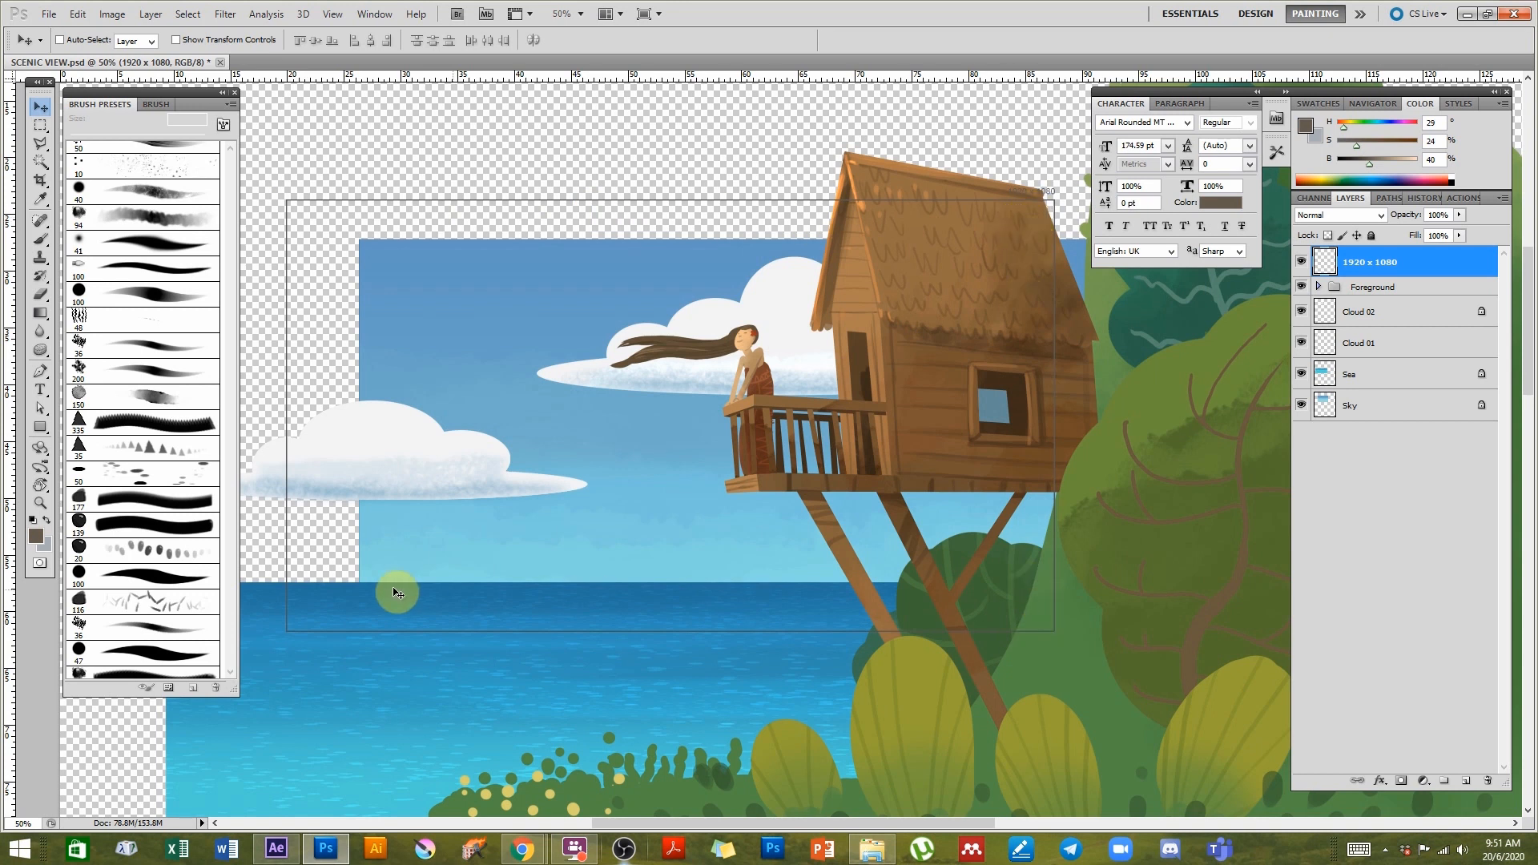
pyautogui.moveTo(330, 596); pyautogui.dragTo(426, 608)
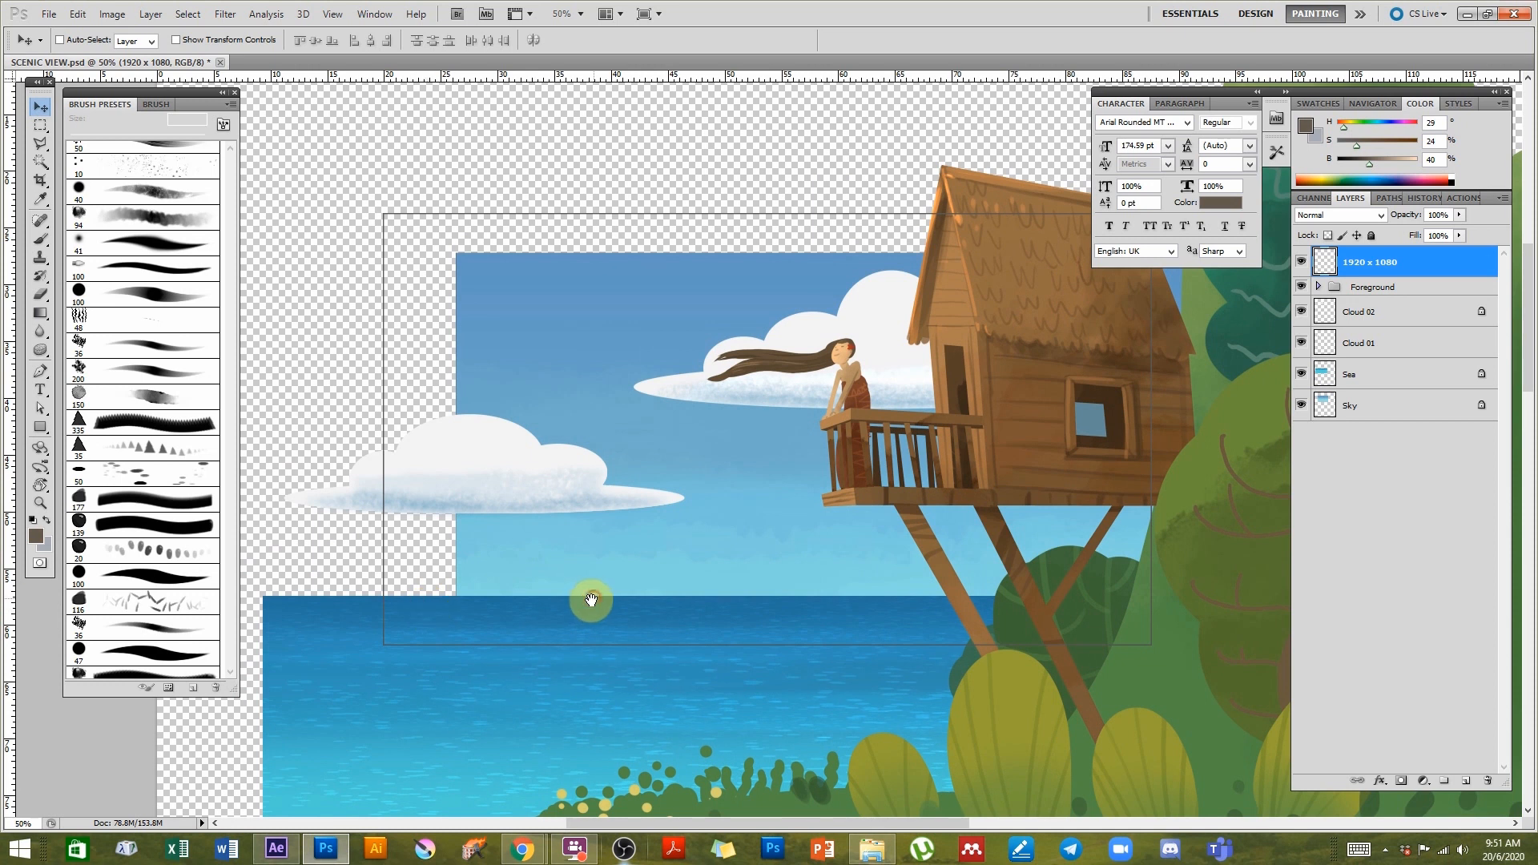
# - Hide the panels and rulers and cycle screen modes to view the artwork larger
pyautogui.press('Tab')
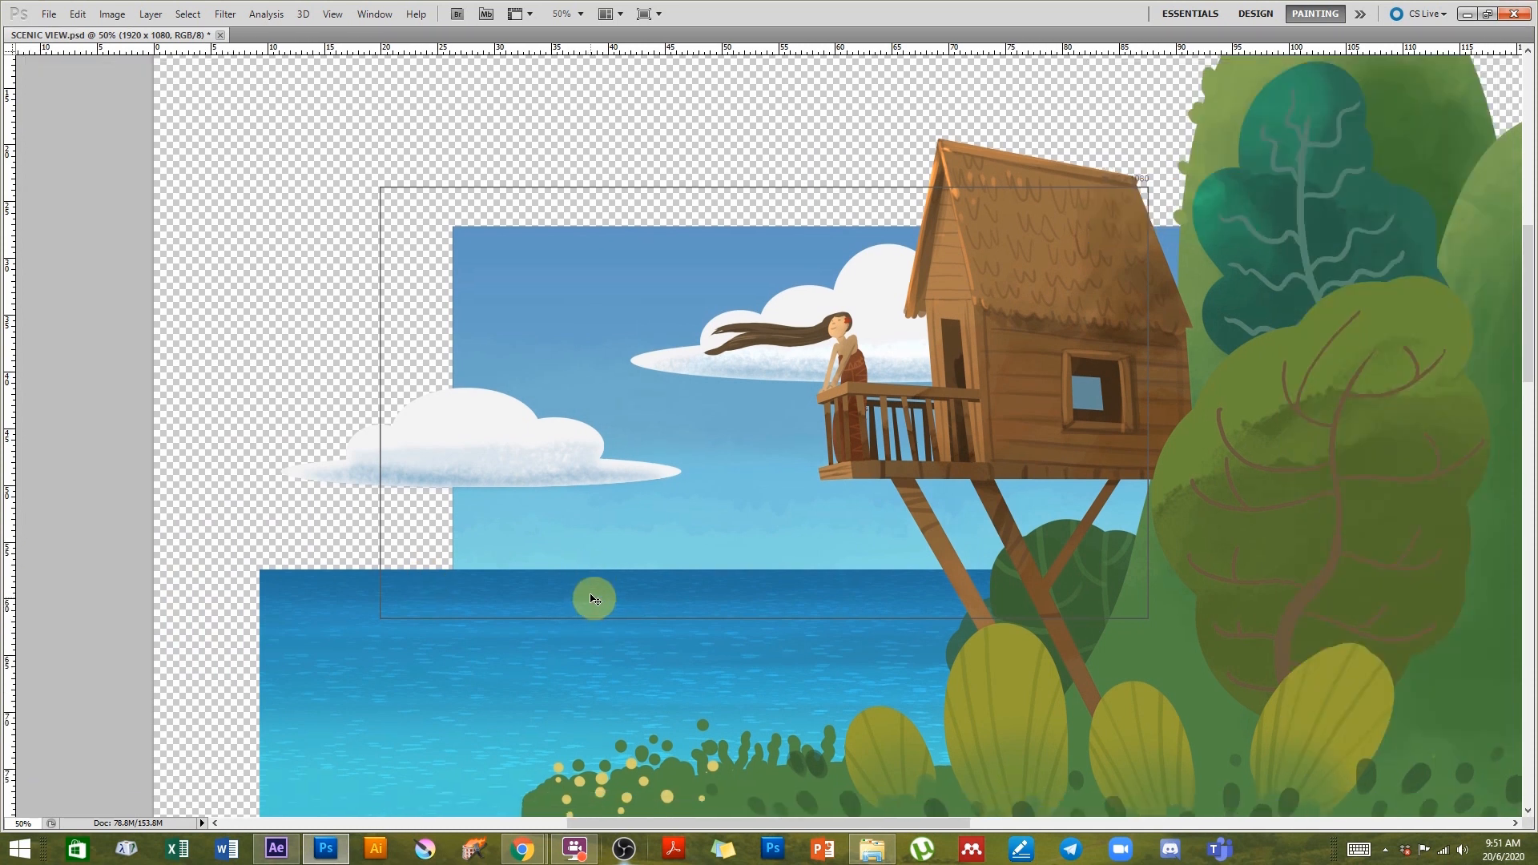
pyautogui.hotkey('ctrl', 'r')
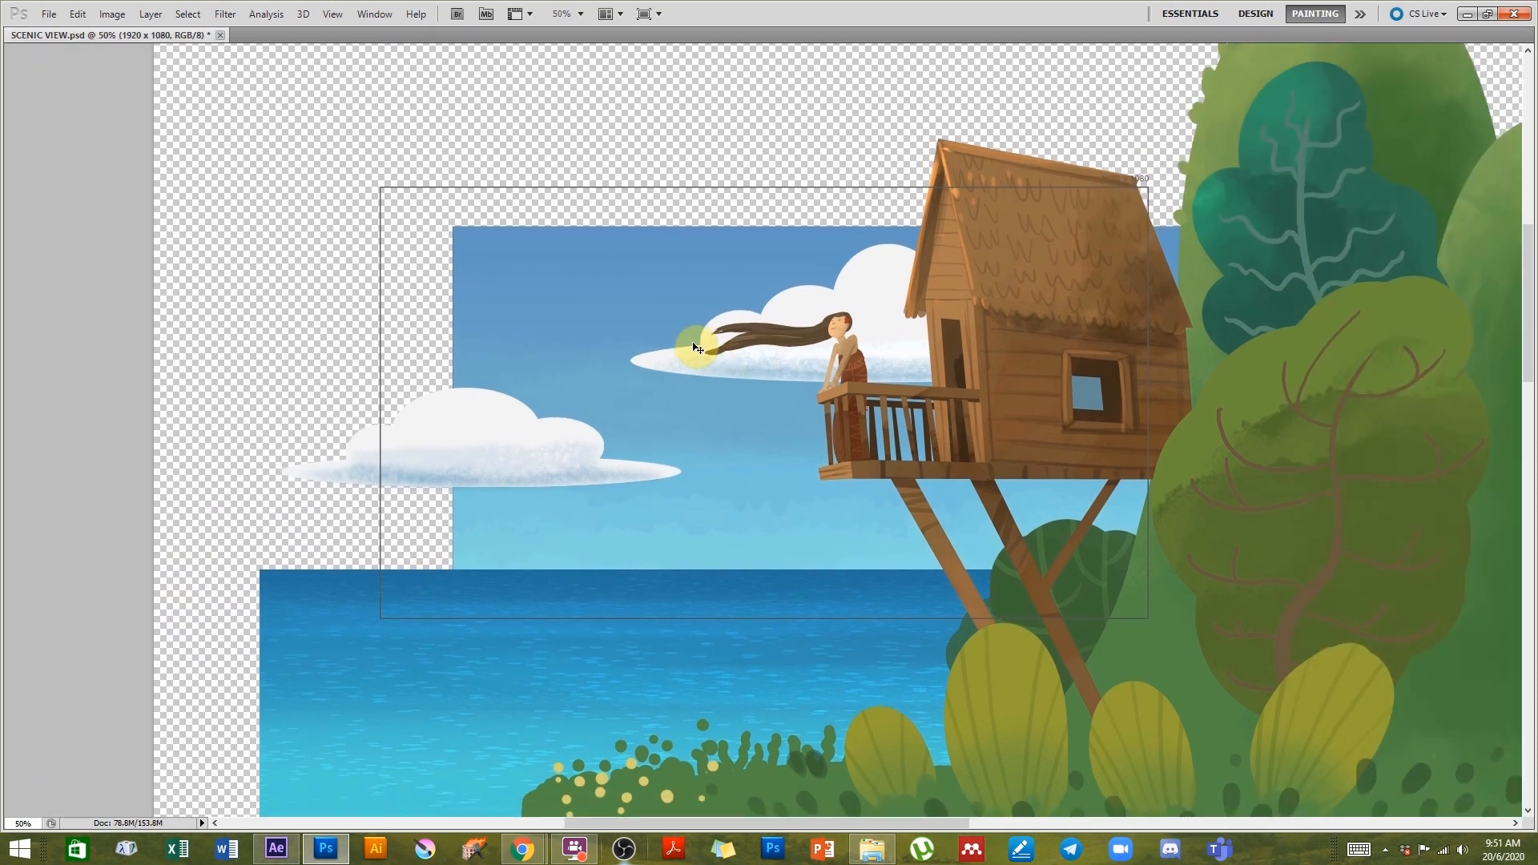
pyautogui.moveTo(842, 340); pyautogui.dragTo(757, 369)
pyautogui.moveTo(1245, 637); pyautogui.dragTo(1037, 522)
pyautogui.press('f')
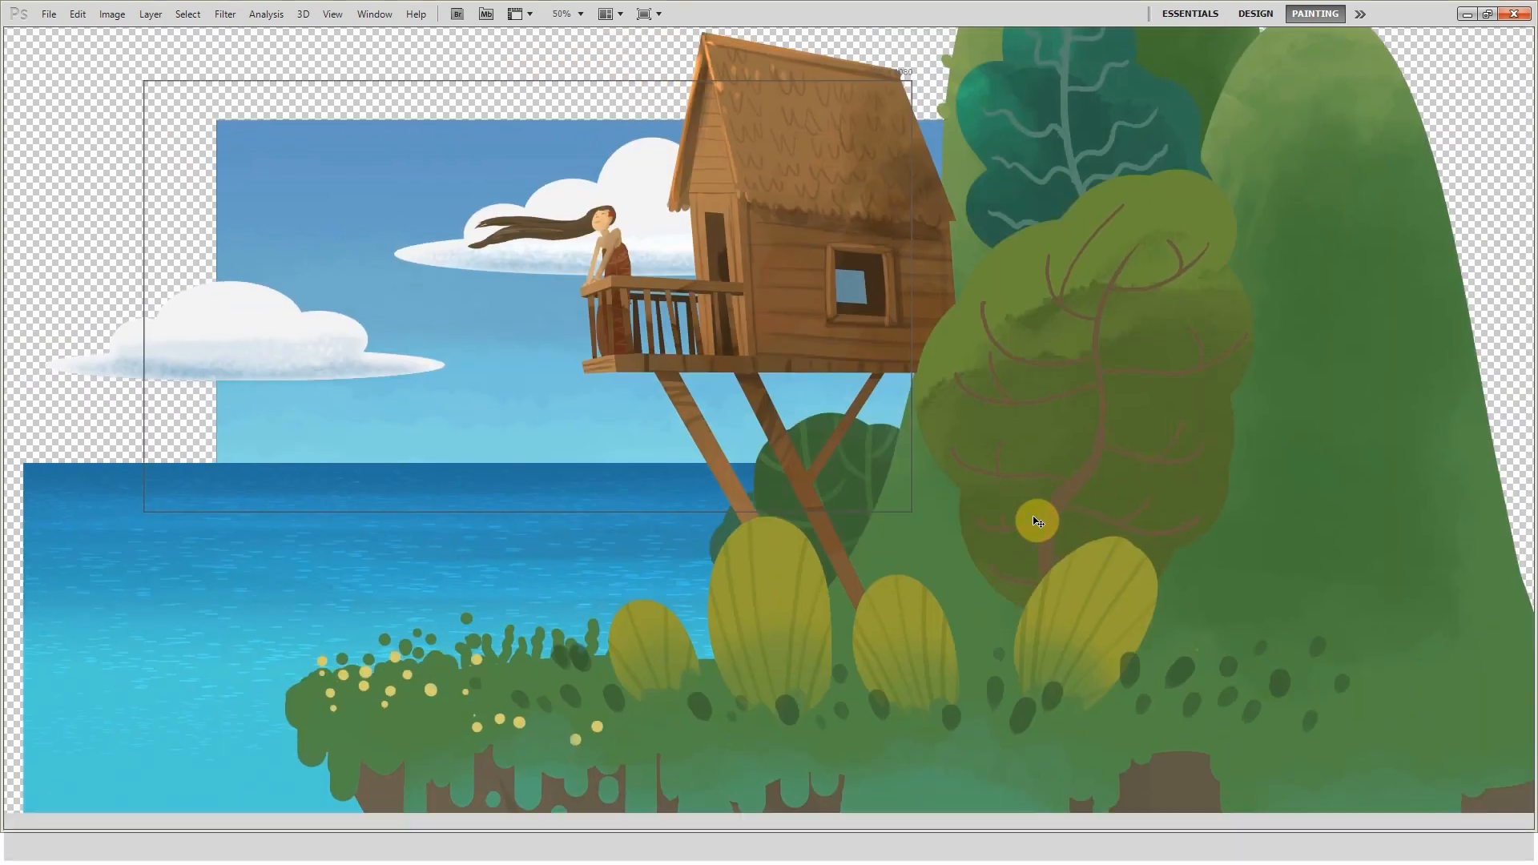
pyautogui.press('f')
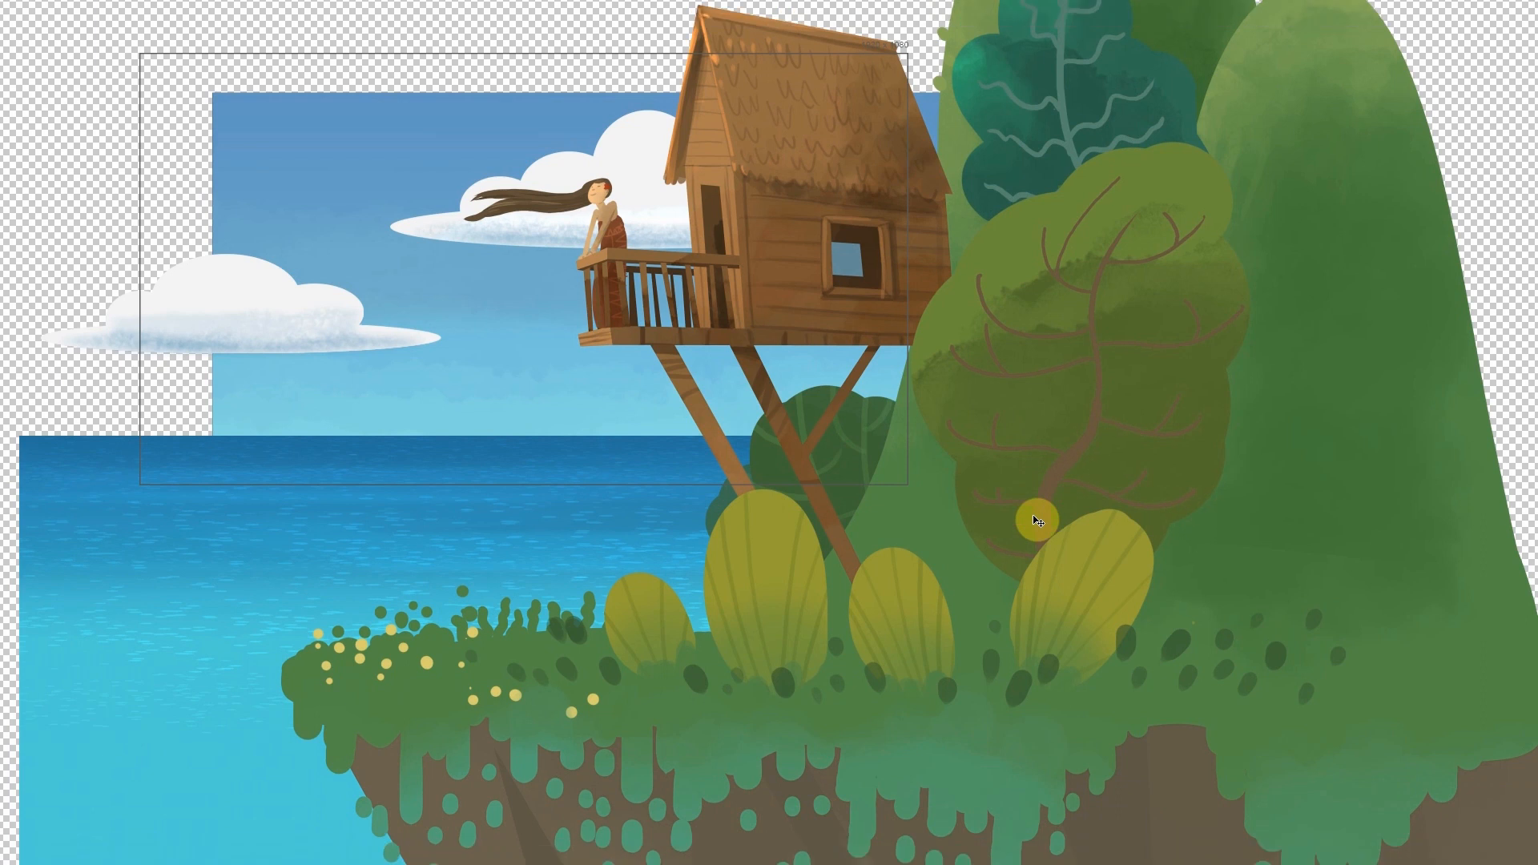
pyautogui.press('f')
pyautogui.press('f')
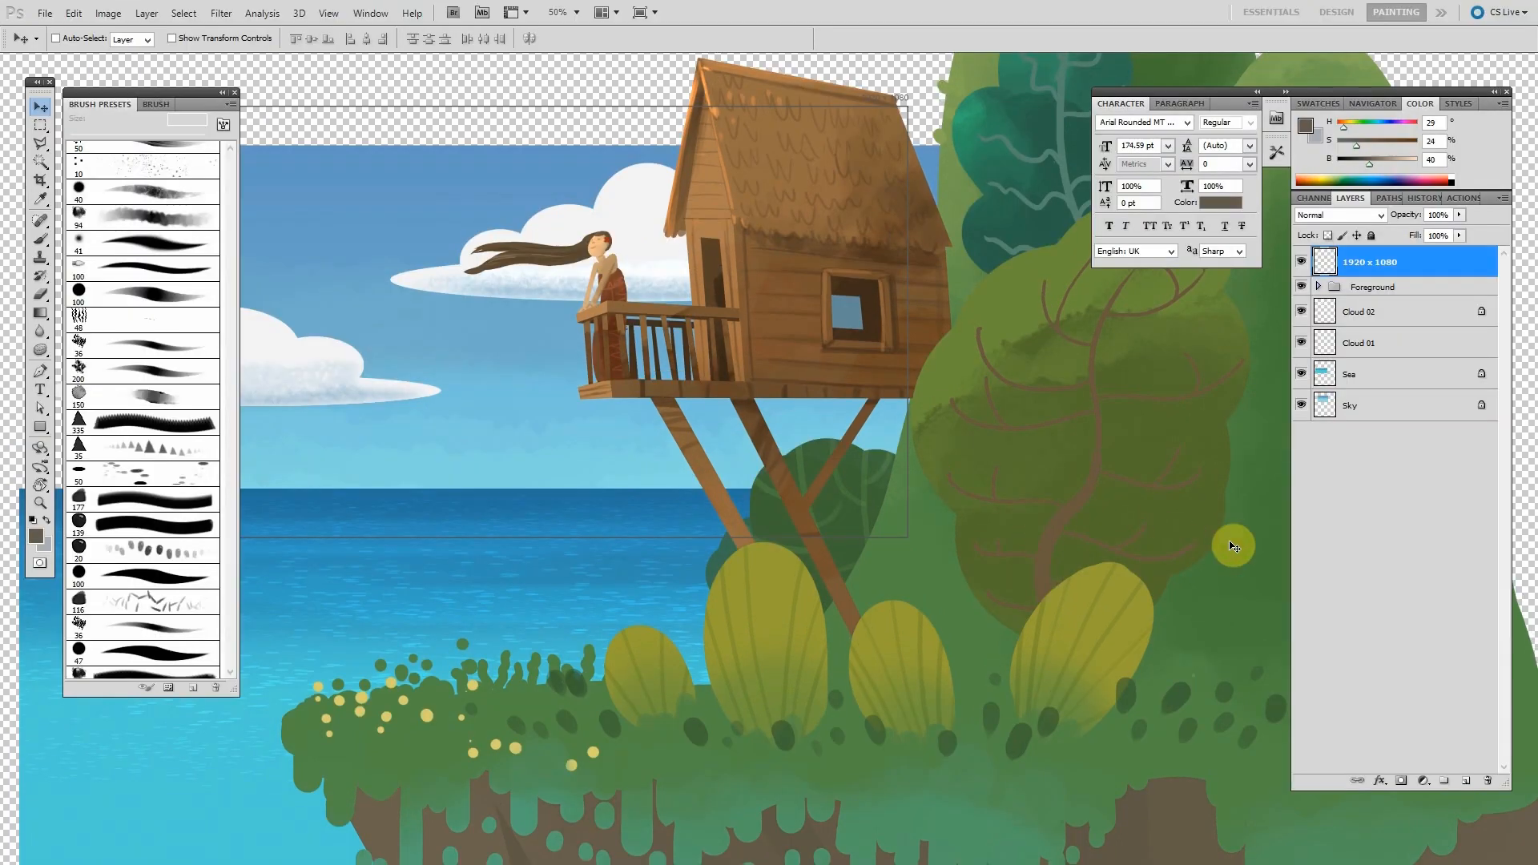
# - Select Cloud 02 and toggle the visibility of the Cloud 02, Cloud 01, Sea and Sky layers to examine them
pyautogui.click(1343, 321)
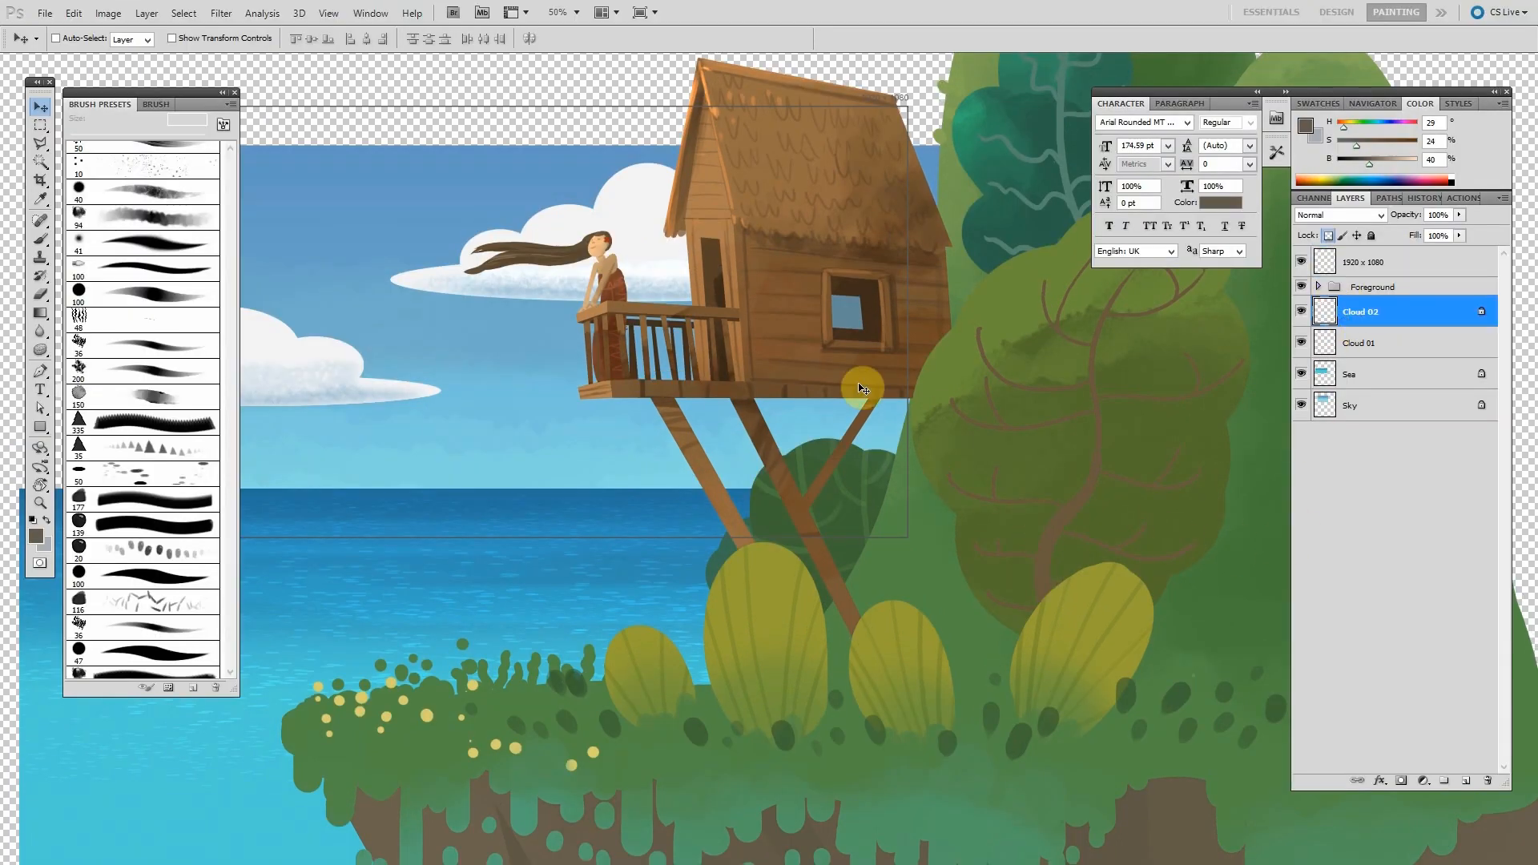
pyautogui.keyDown('alt'); pyautogui.click(723, 417); pyautogui.keyUp('alt')
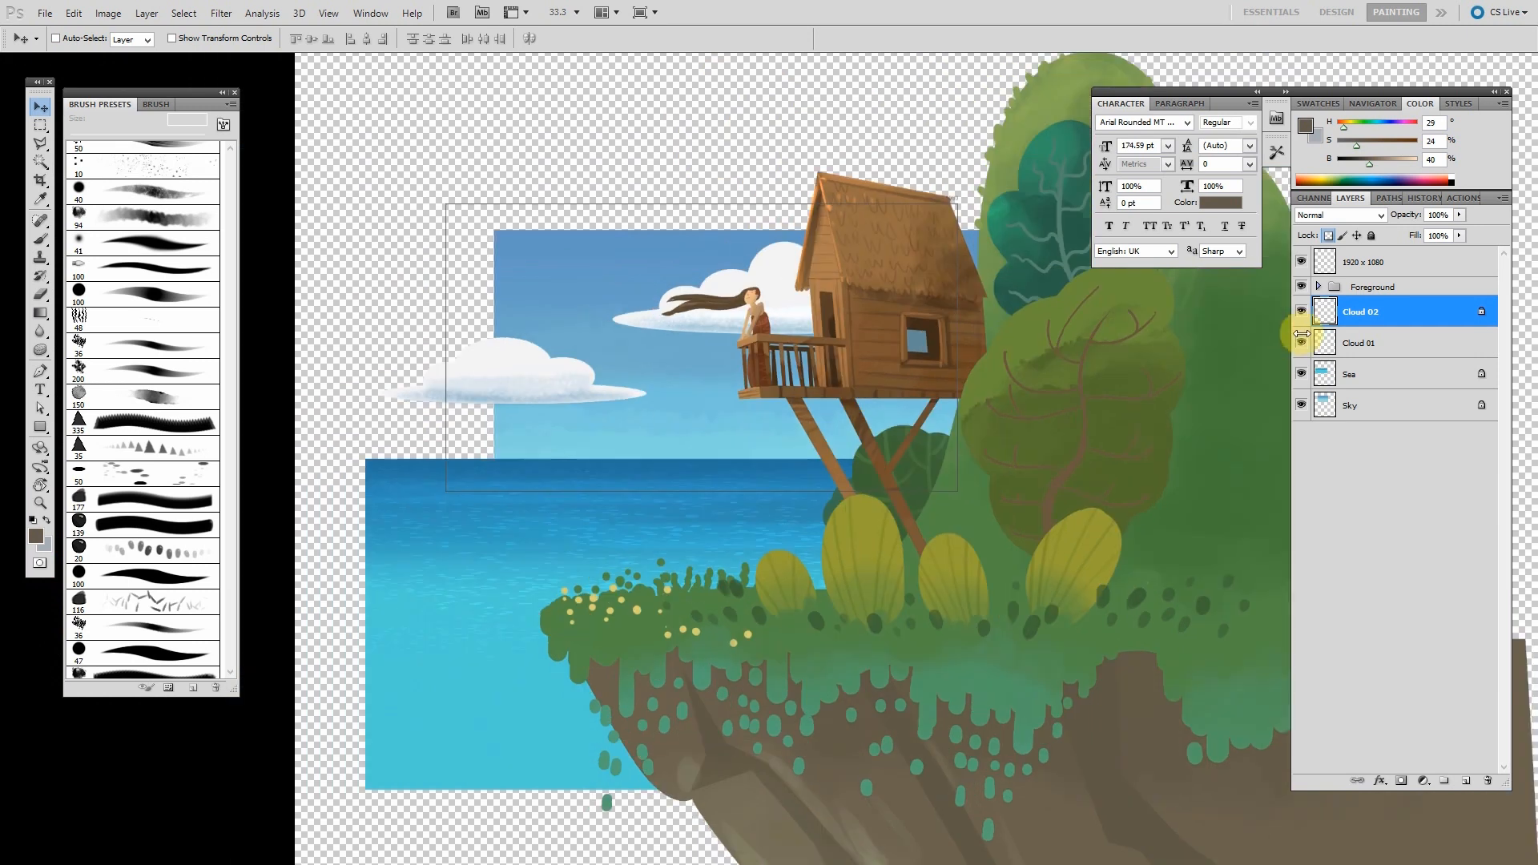
pyautogui.click(1302, 313)
pyautogui.click(1302, 311)
pyautogui.click(1301, 342)
pyautogui.click(1301, 342)
pyautogui.click(1300, 376)
pyautogui.click(1300, 375)
pyautogui.click(1300, 407)
pyautogui.click(1300, 407)
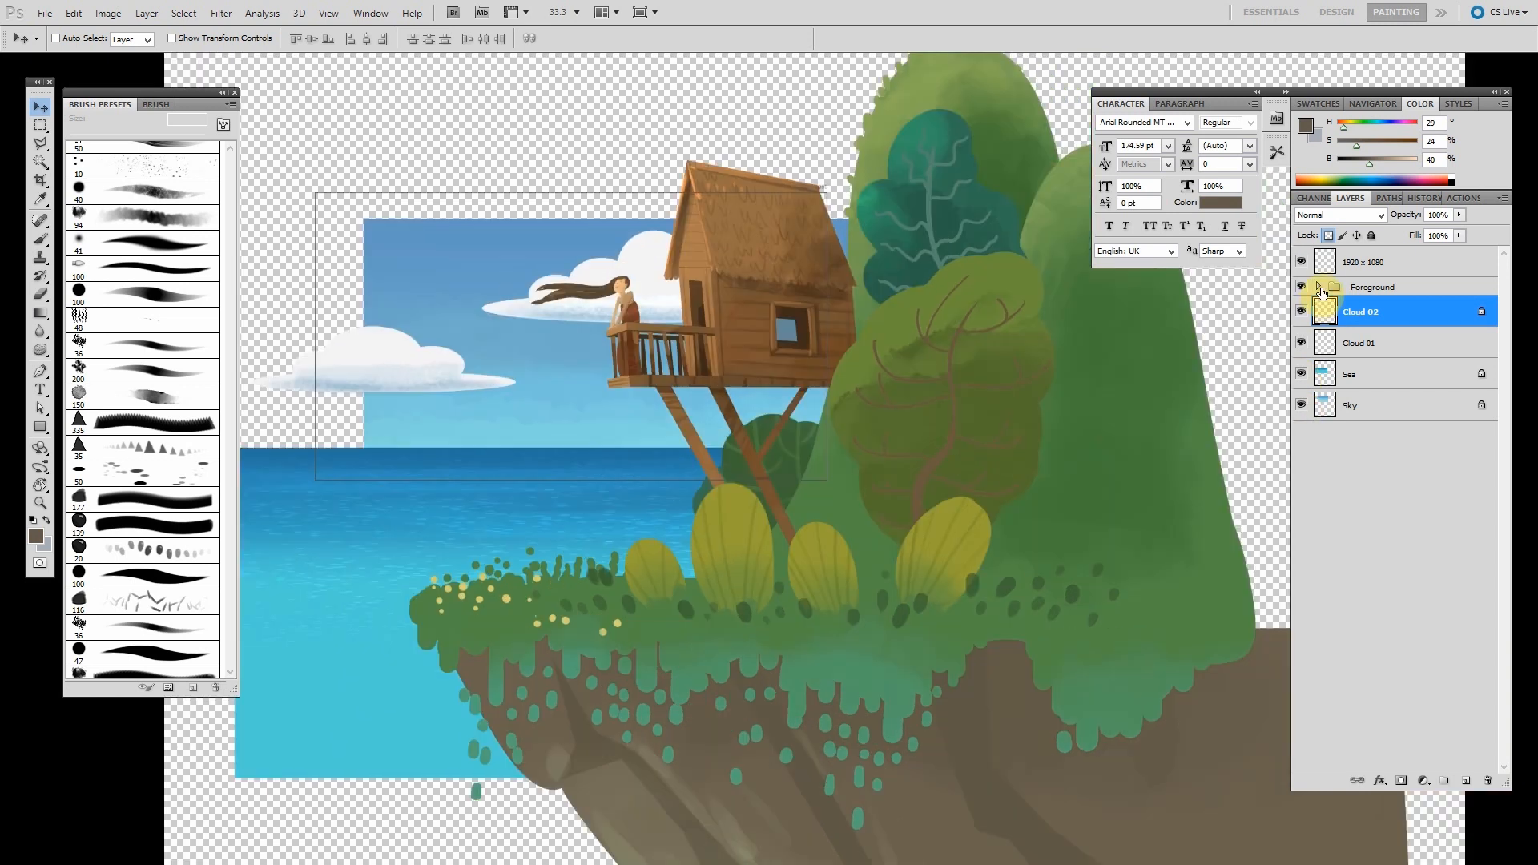
# - Expand the Foreground group and toggle visibility of the House Railing, Girl and Hair 01 layers
pyautogui.click(1319, 293)
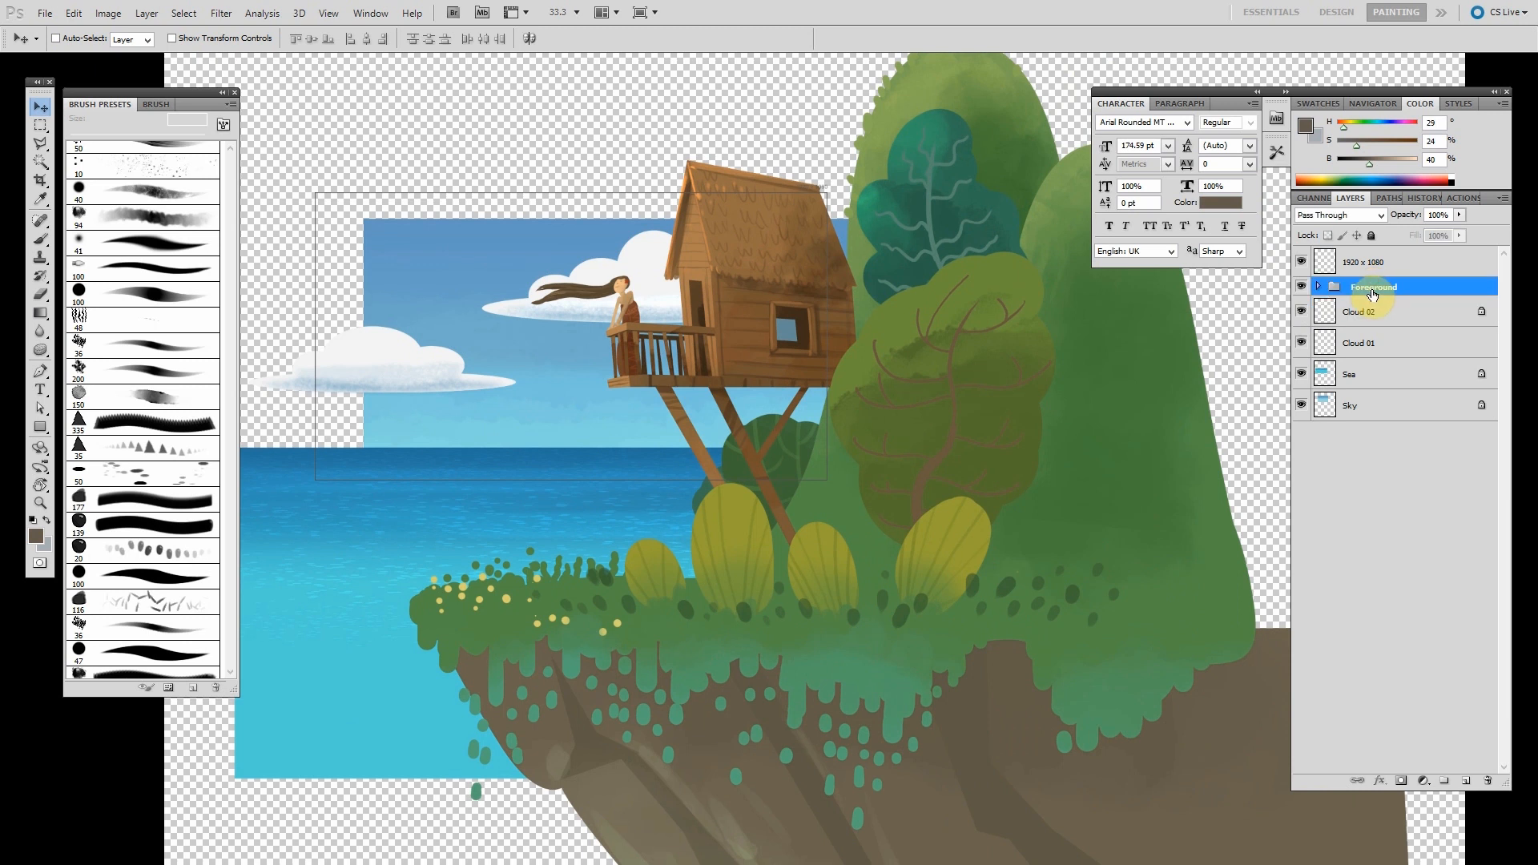
pyautogui.click(1318, 287)
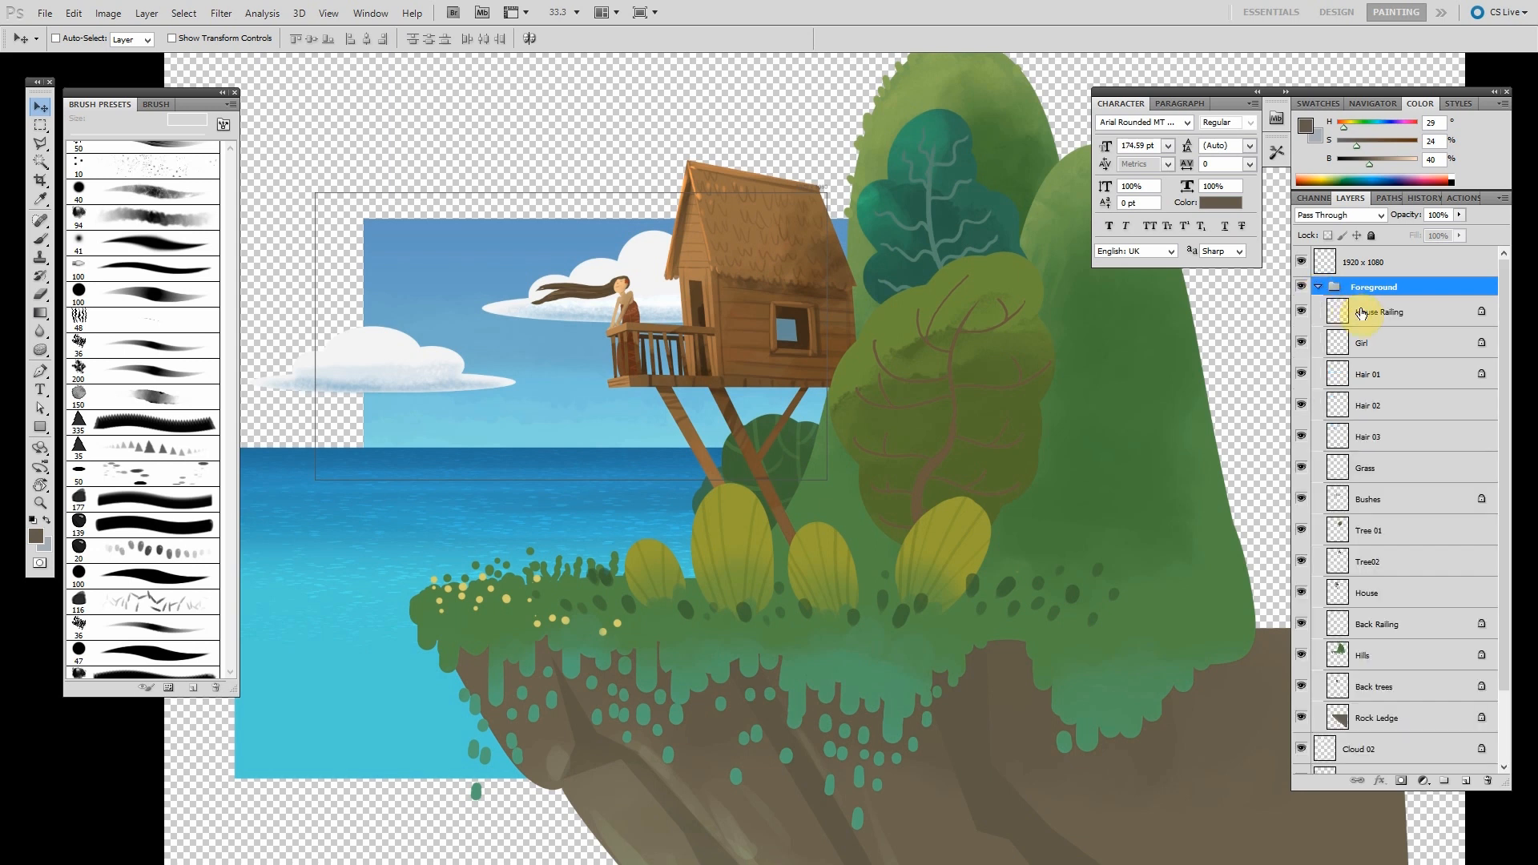
pyautogui.click(1358, 312)
pyautogui.click(1298, 312)
pyautogui.click(1298, 312)
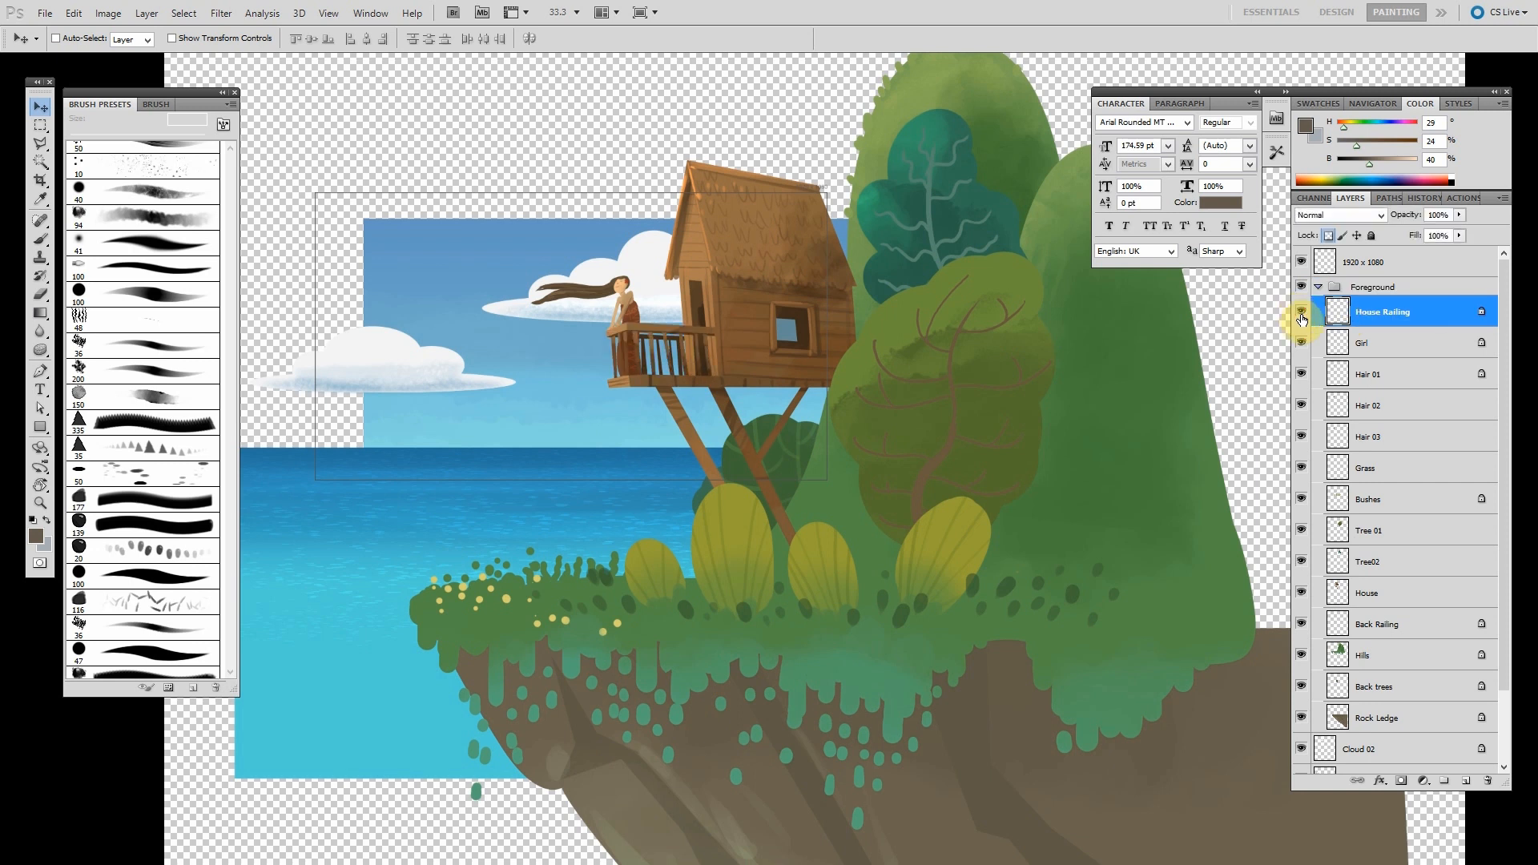
pyautogui.click(1299, 347)
pyautogui.click(1300, 347)
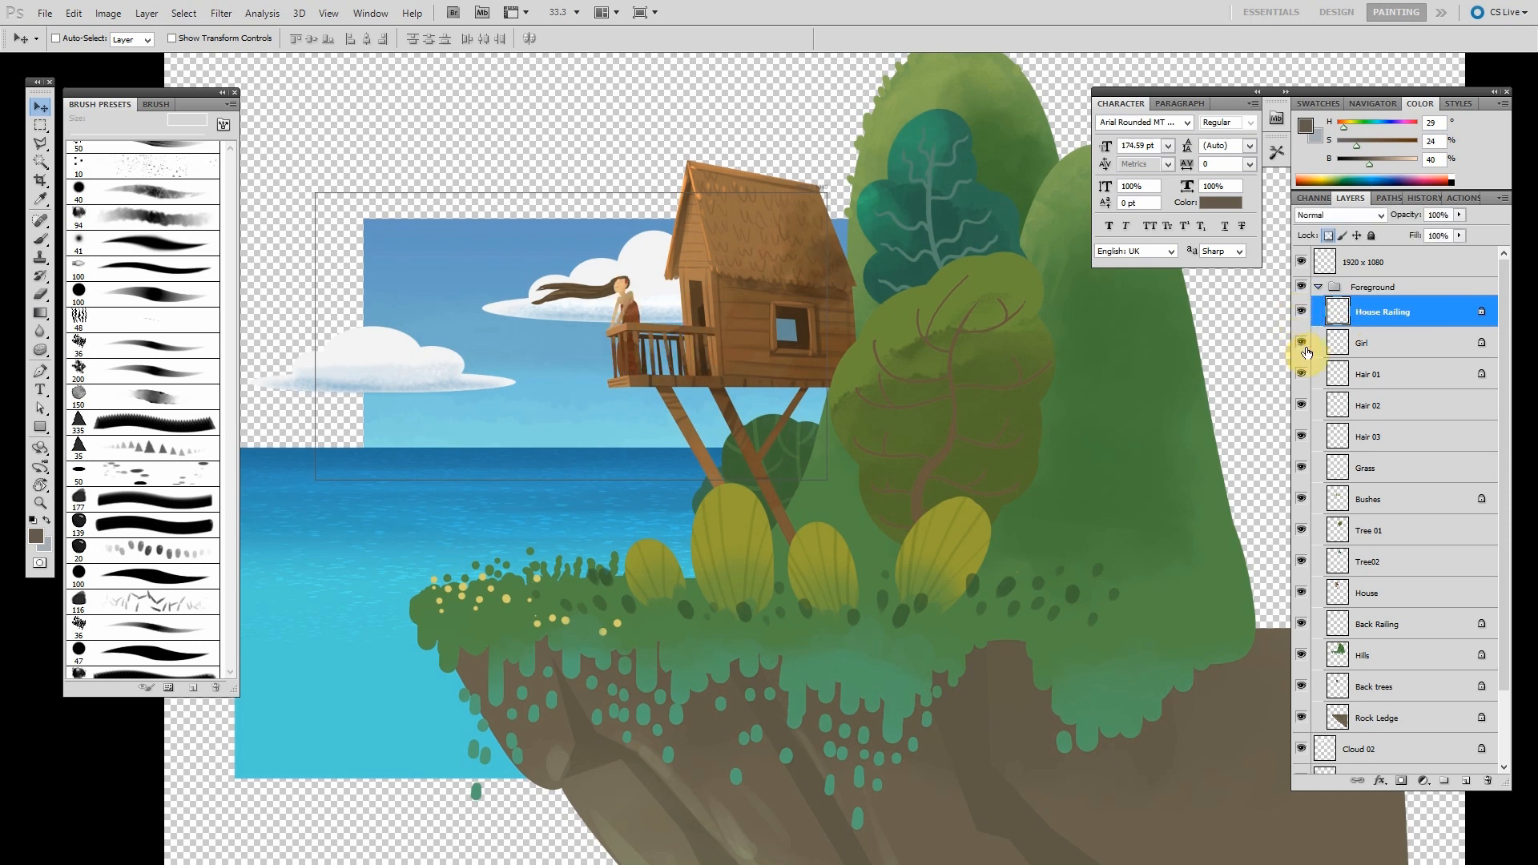
pyautogui.click(1390, 357)
pyautogui.click(1386, 370)
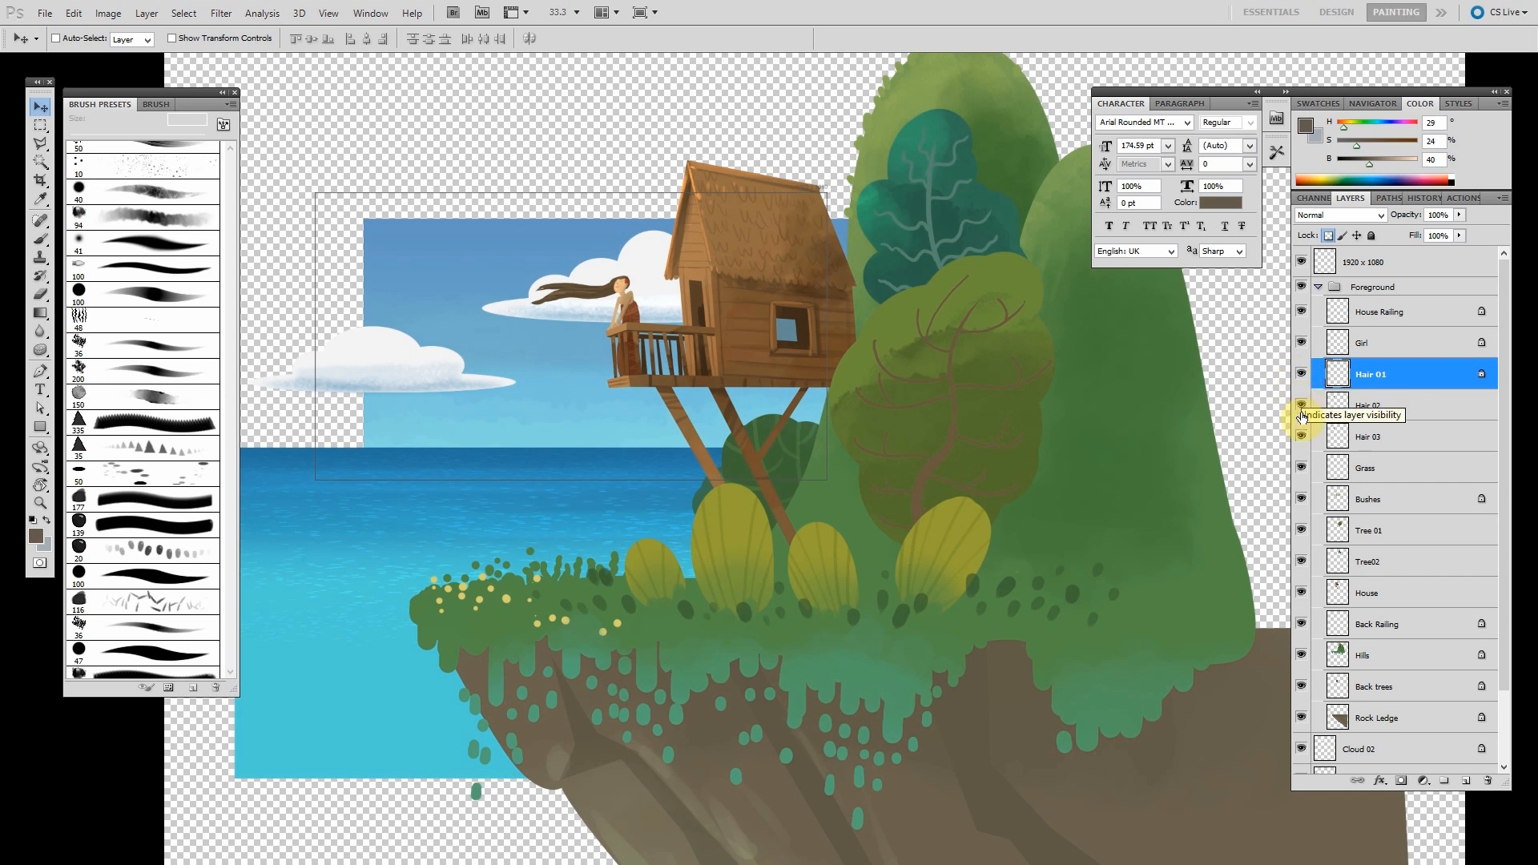
pyautogui.click(1305, 372)
pyautogui.click(1304, 374)
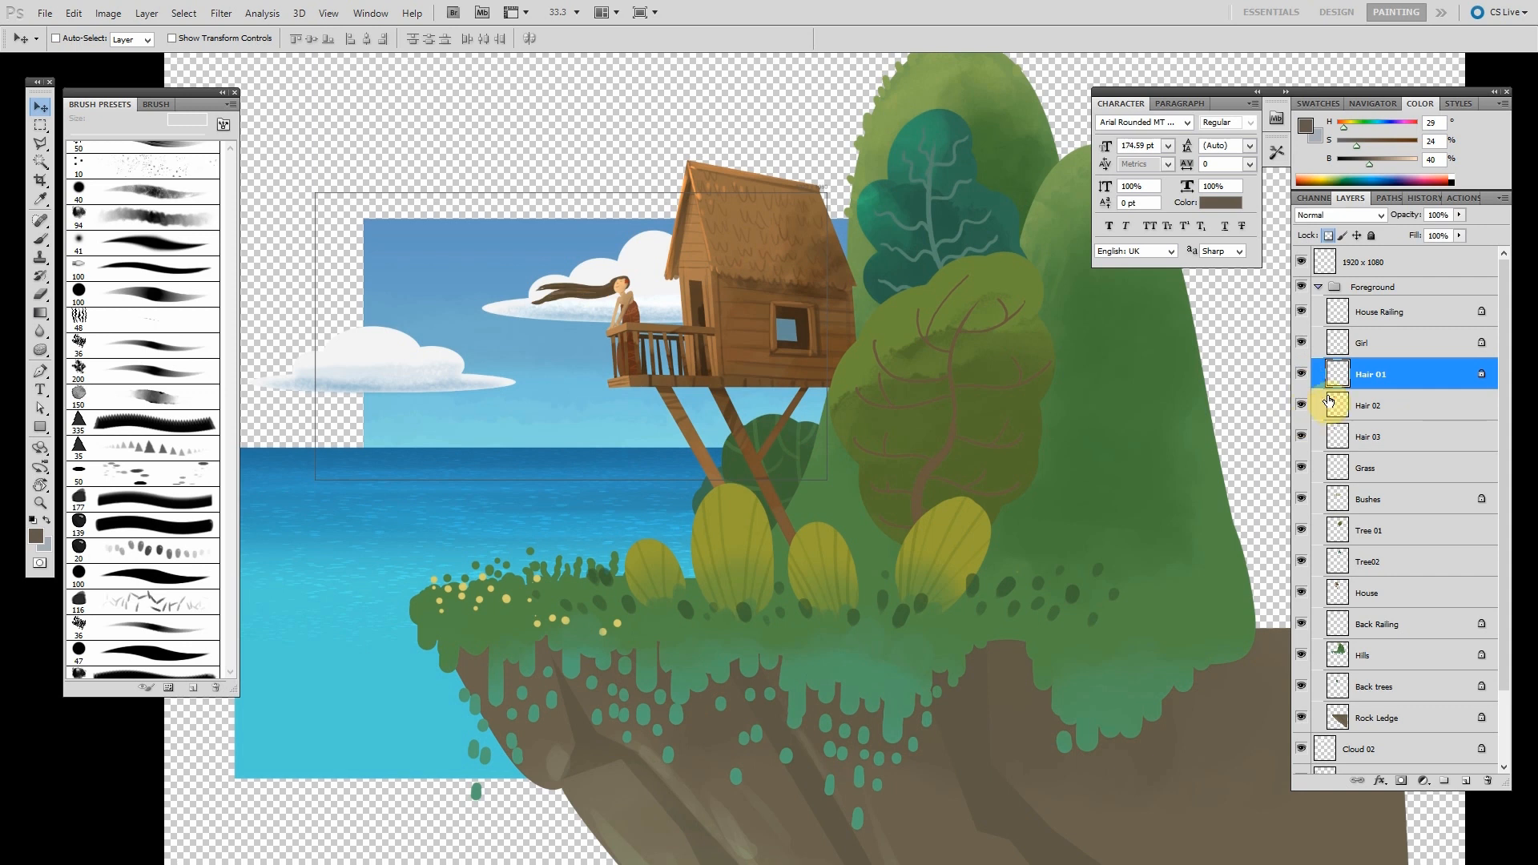
# - Zoom in on the girl and toggle the Hair 01, Hair 02 and Hair 03 layers to compare the hair frames
pyautogui.click(1354, 406)
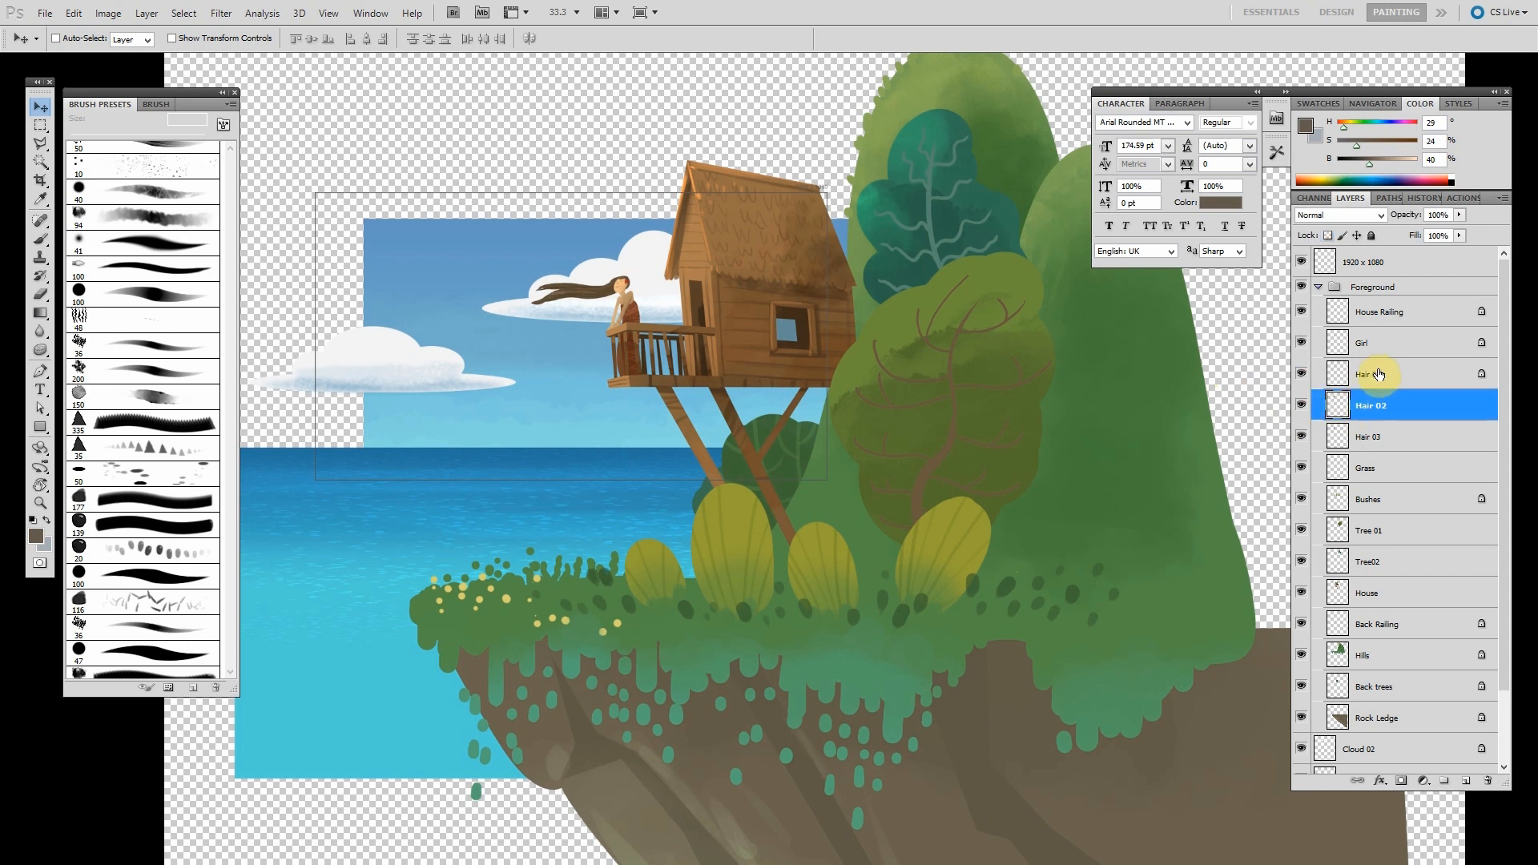
pyautogui.click(1301, 404)
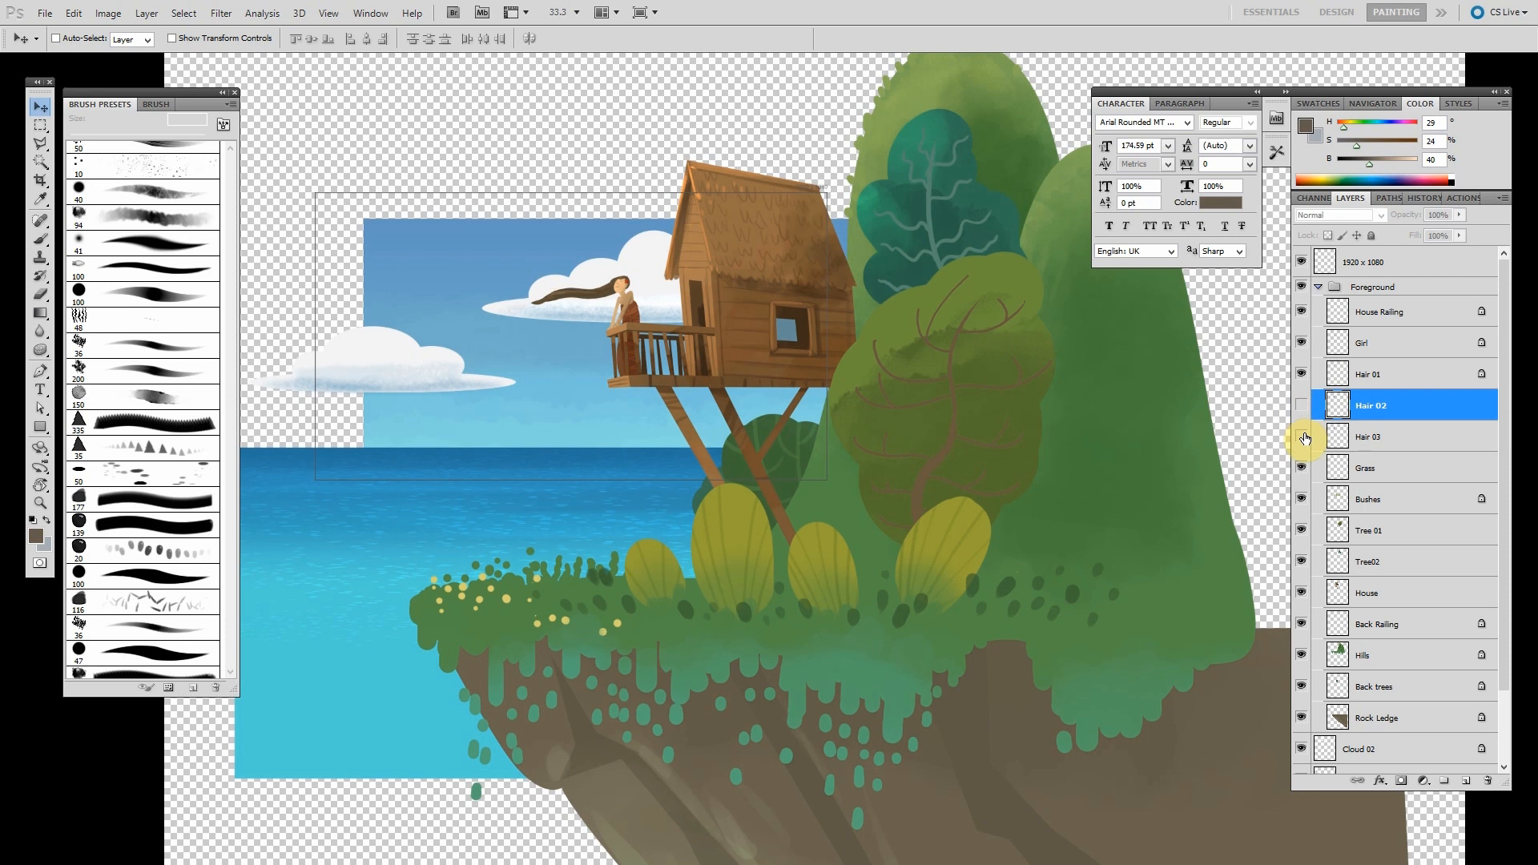
pyautogui.click(1302, 438)
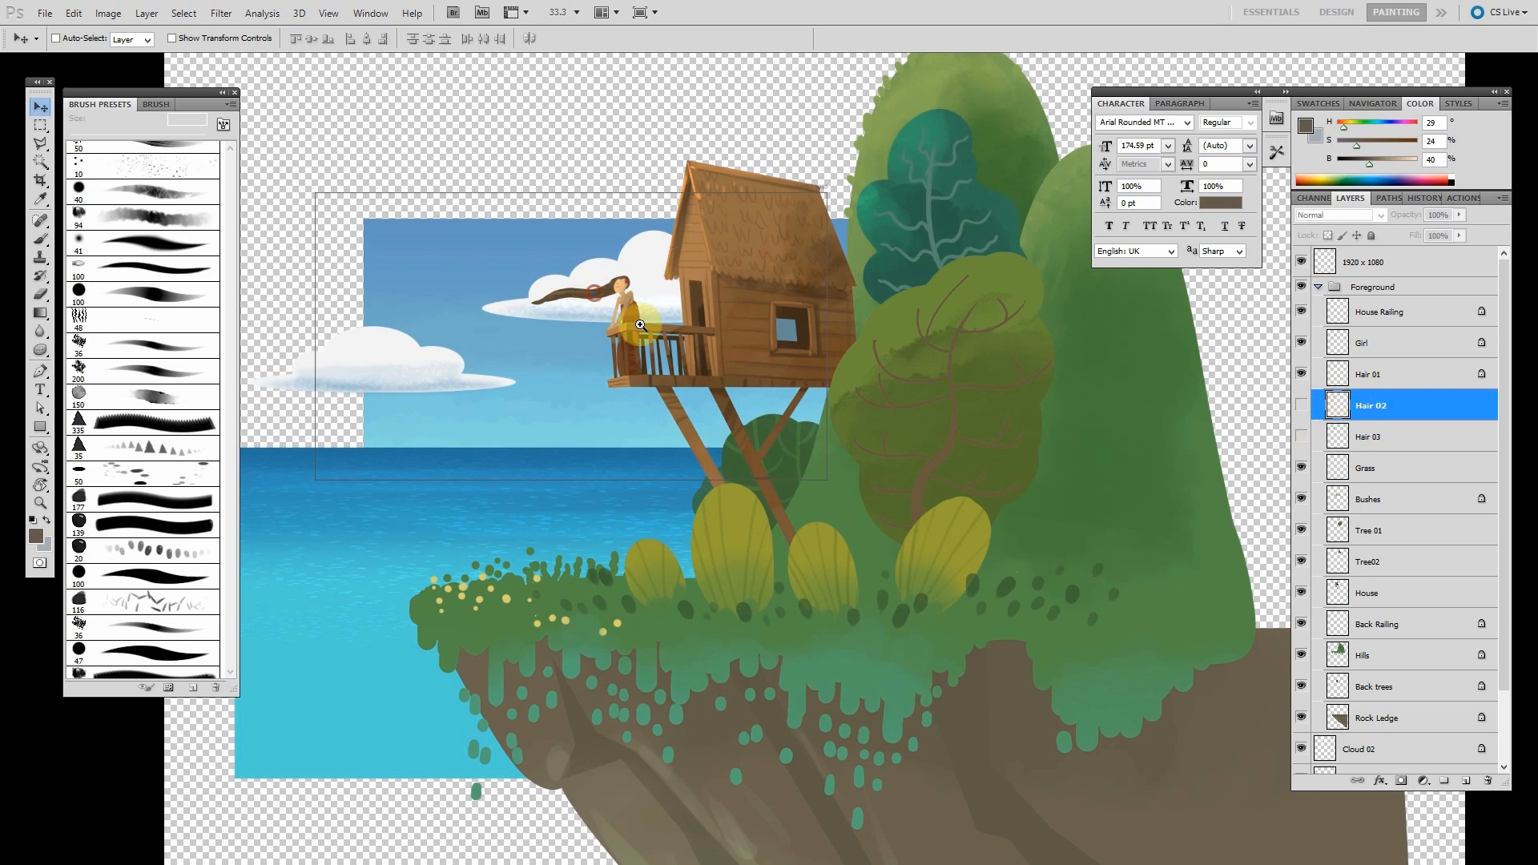
pyautogui.moveTo(609, 296); pyautogui.dragTo(683, 350)
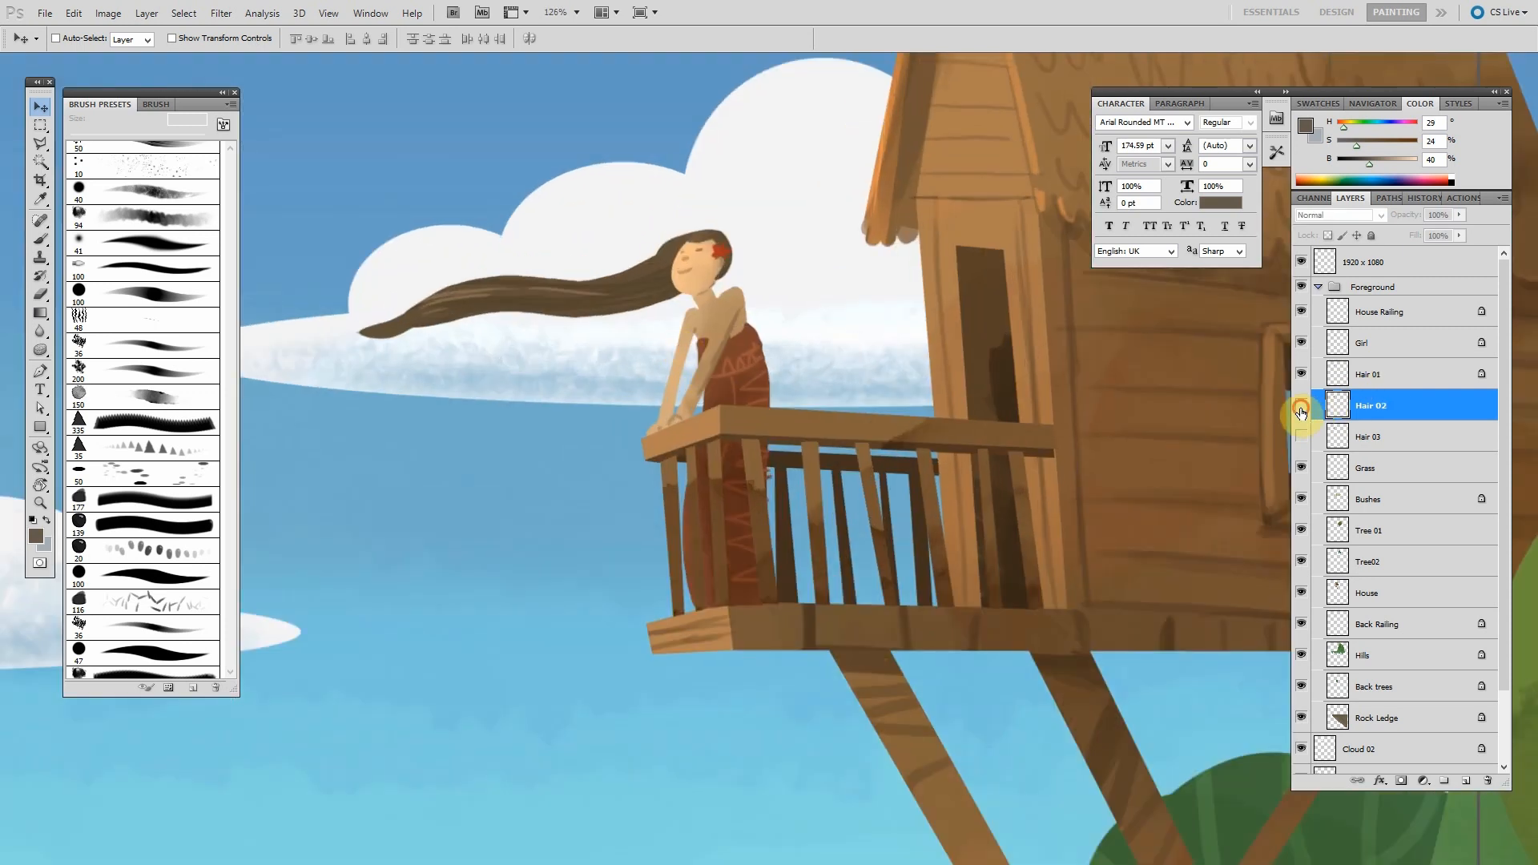
pyautogui.click(1301, 407)
pyautogui.click(1301, 374)
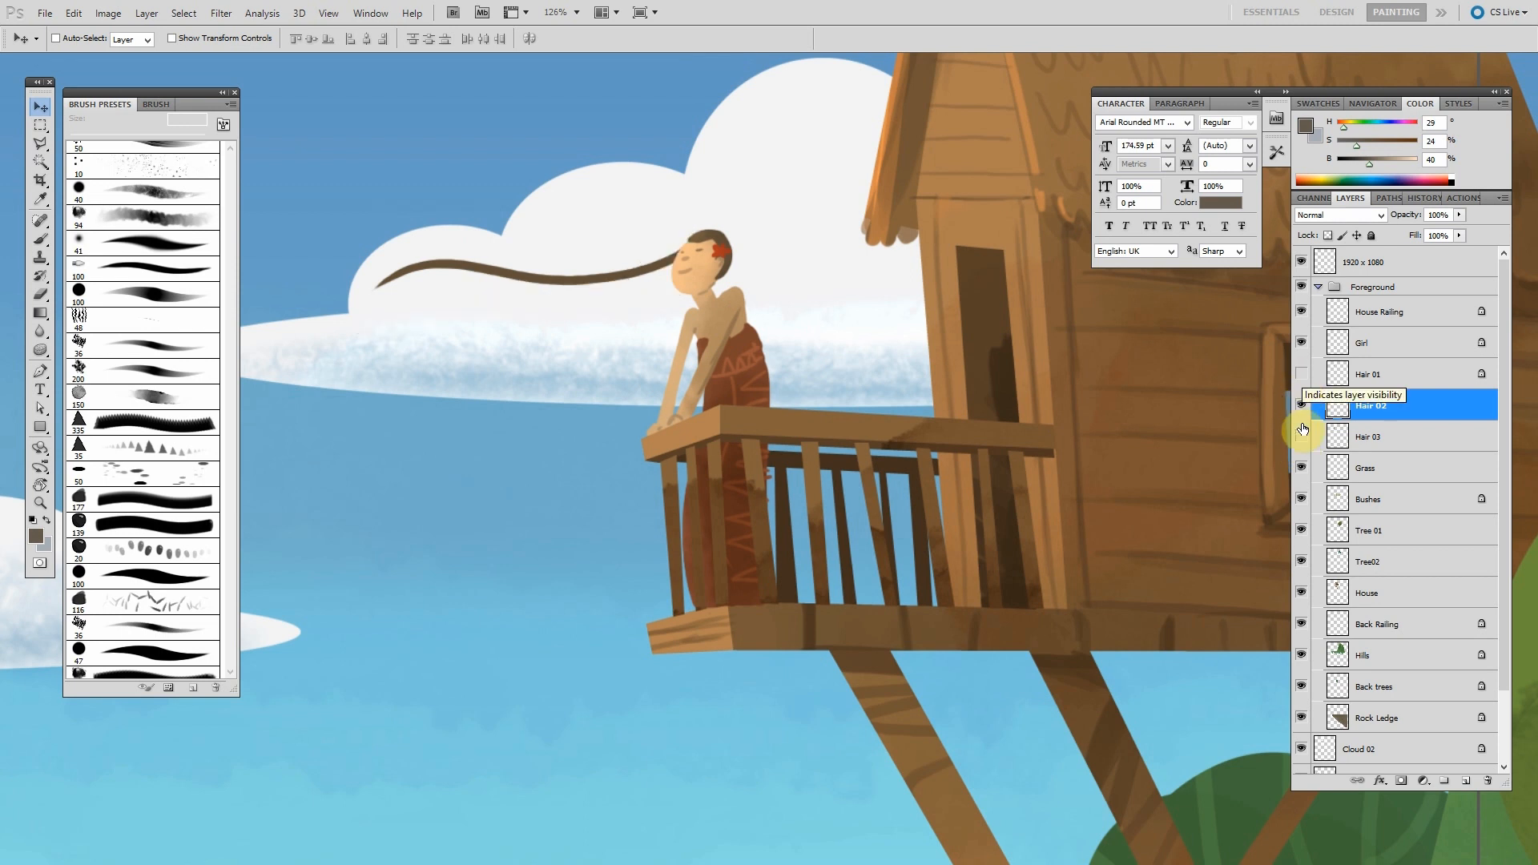
pyautogui.click(1301, 437)
pyautogui.click(1302, 406)
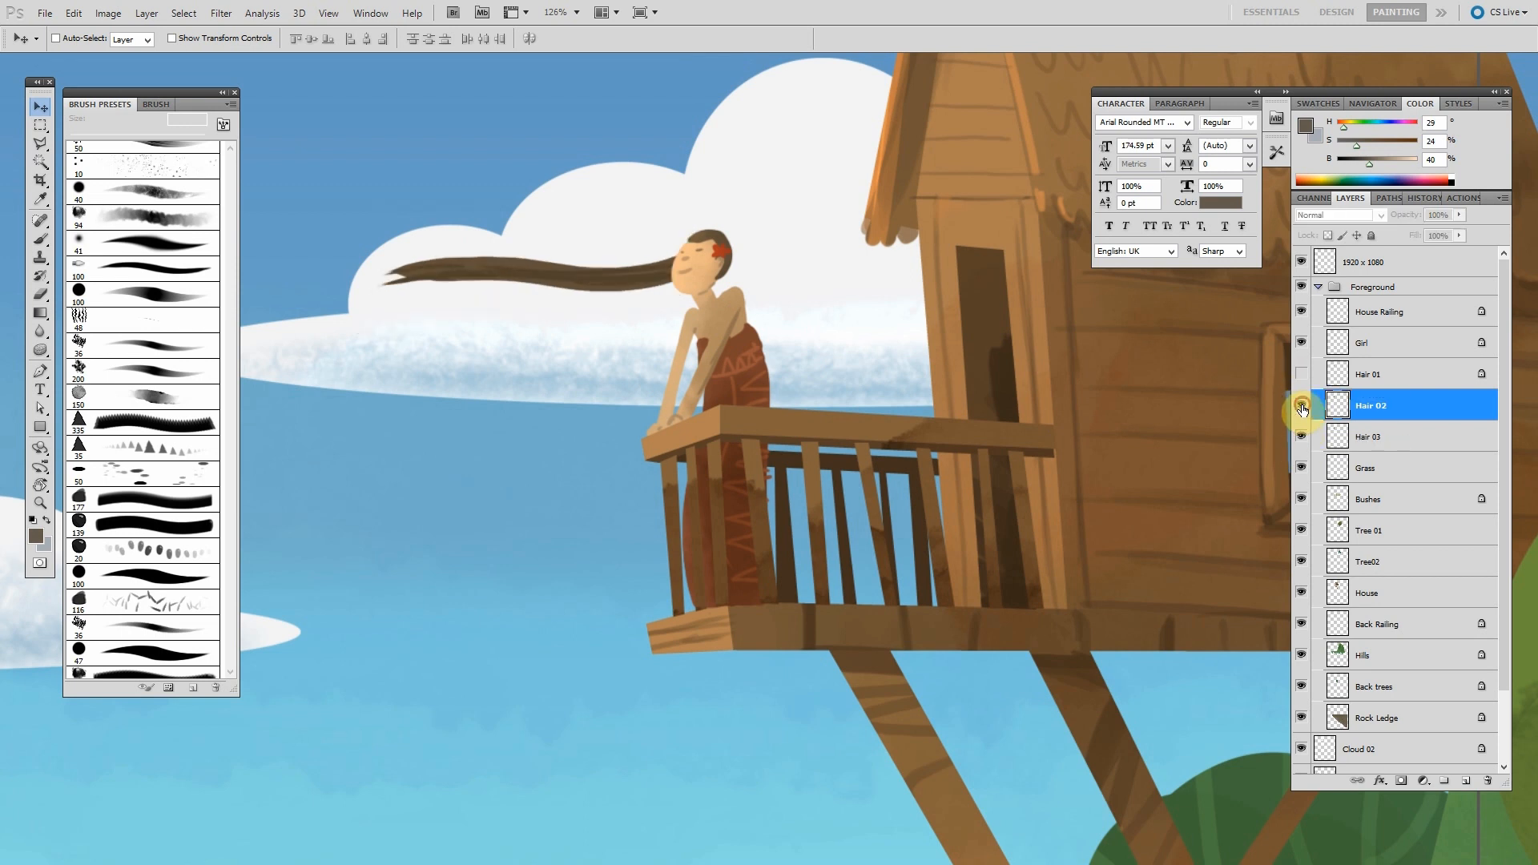
pyautogui.click(1301, 406)
pyautogui.click(1301, 374)
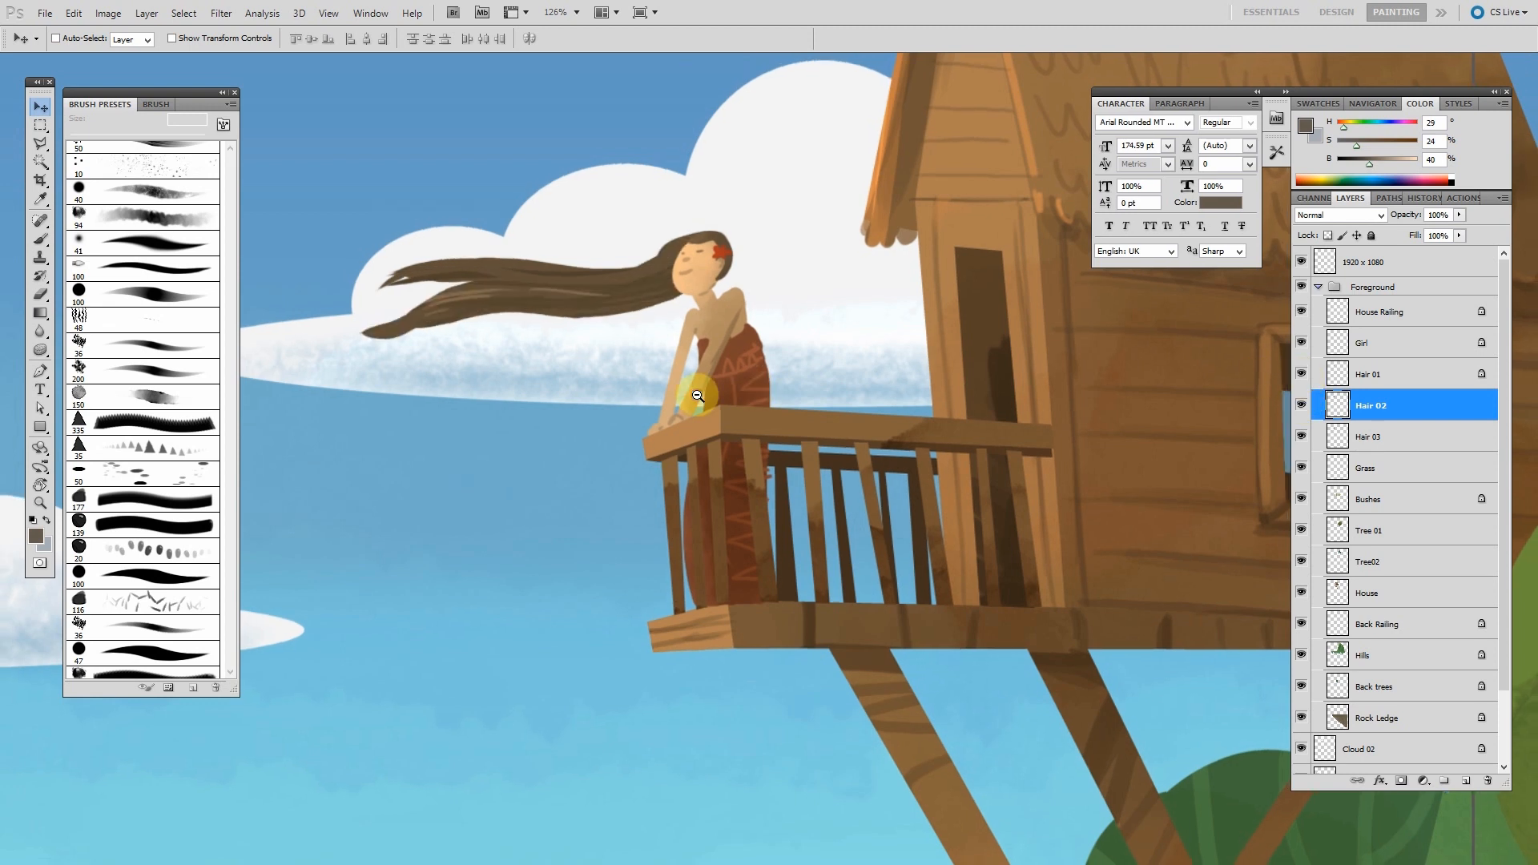
# - Zoom back out and toggle the visibility of the Grass and Bushes layers to examine them
pyautogui.keyDown('alt'); pyautogui.click(697, 395); pyautogui.keyUp('alt')
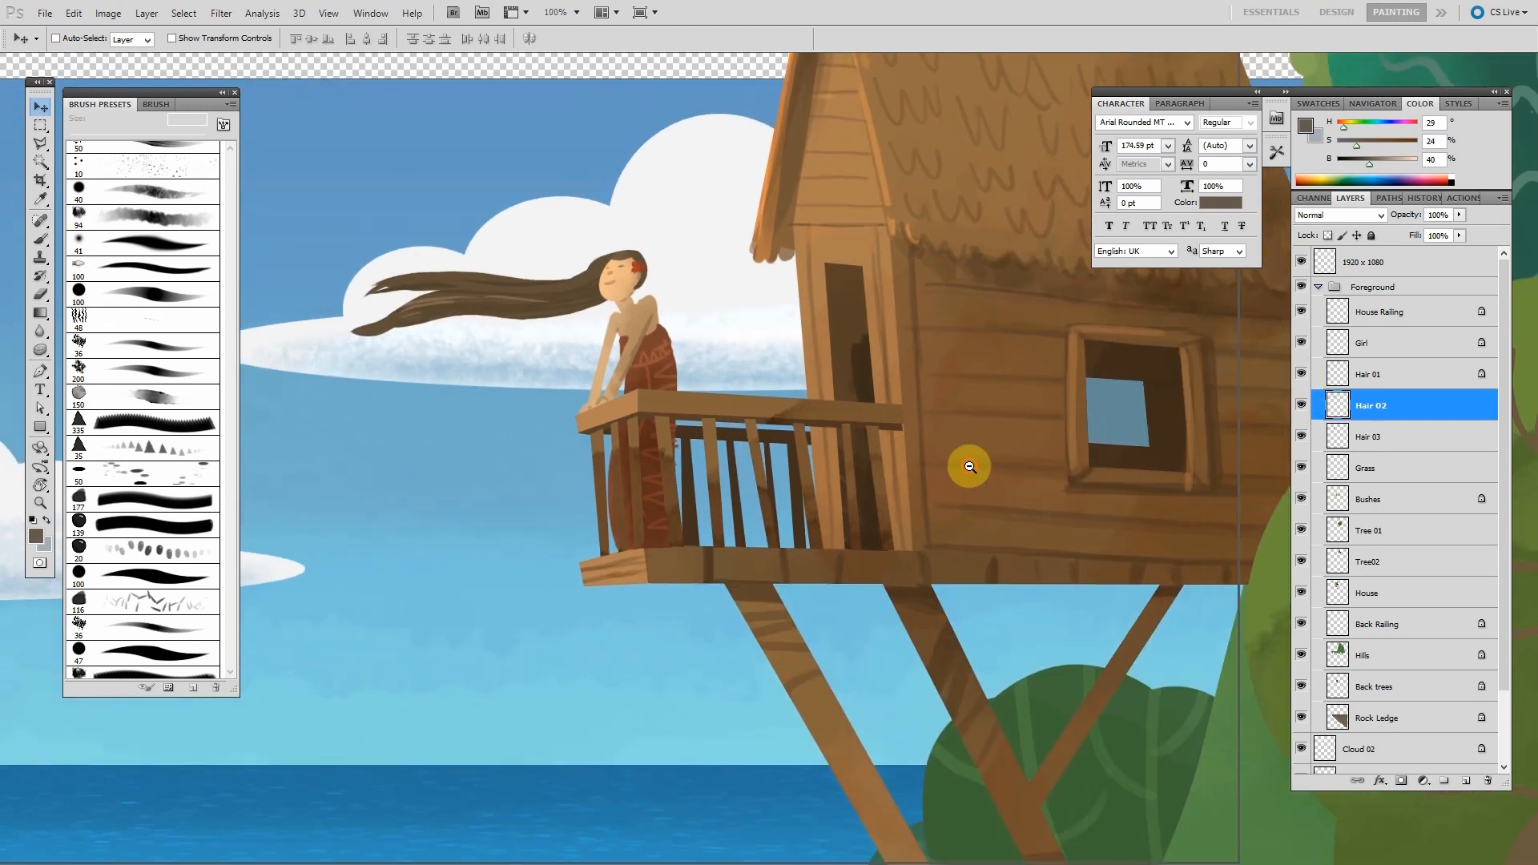
pyautogui.keyDown('alt'); pyautogui.click(1109, 477); pyautogui.keyUp('alt')
pyautogui.keyDown('alt'); pyautogui.click(996, 390); pyautogui.keyUp('alt')
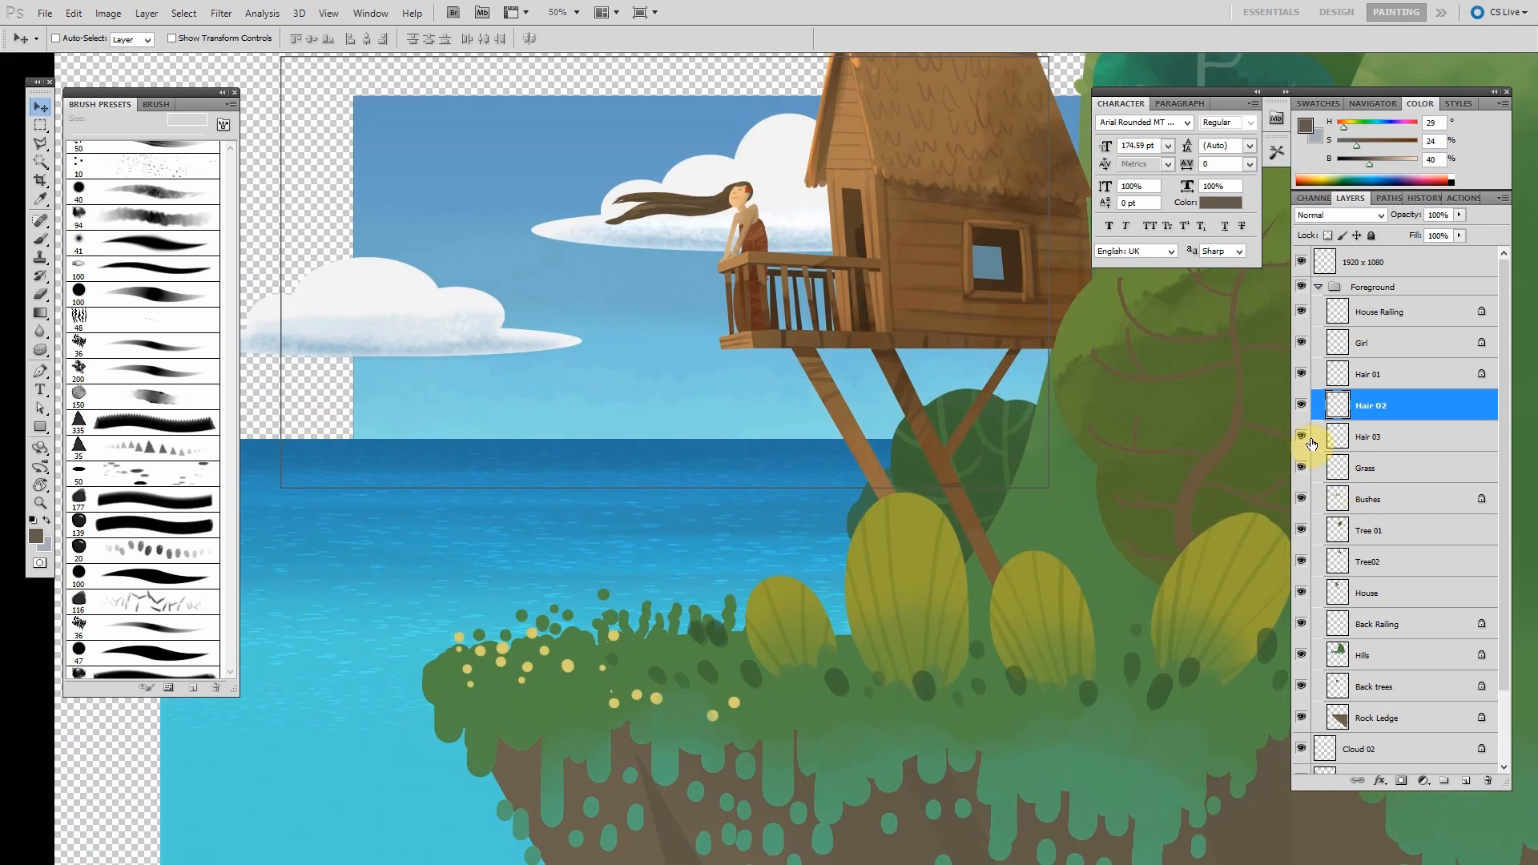
pyautogui.click(1302, 474)
pyautogui.moveTo(1060, 513); pyautogui.dragTo(975, 518)
pyautogui.click(1302, 498)
pyautogui.click(1302, 499)
pyautogui.moveTo(1154, 539); pyautogui.dragTo(1094, 531)
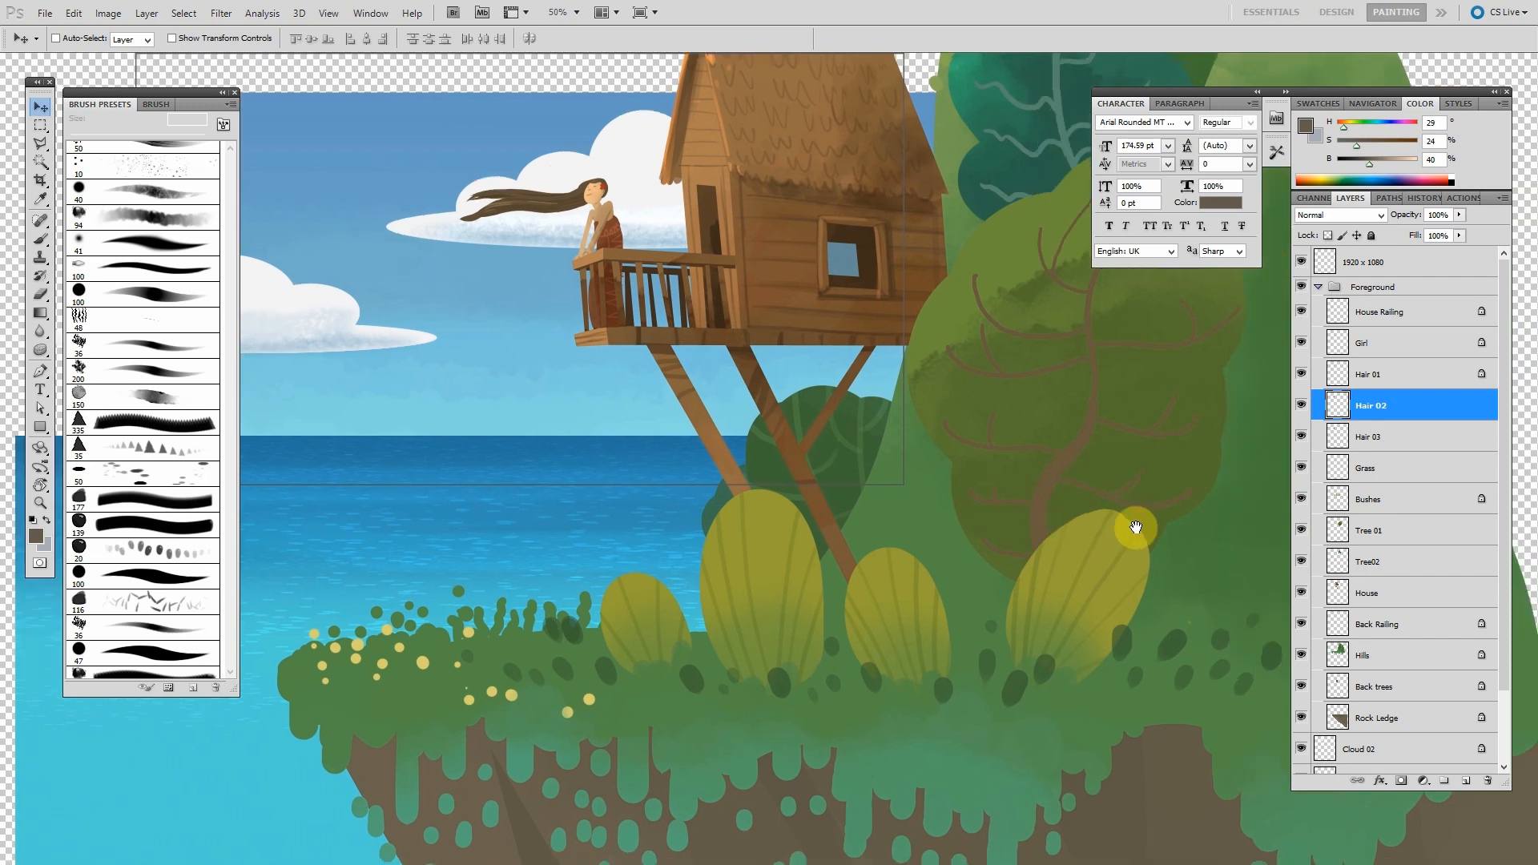
# - Toggle the visibility of the Tree 01 and Hills layers to examine what each contributes
pyautogui.click(1302, 531)
pyautogui.click(1301, 530)
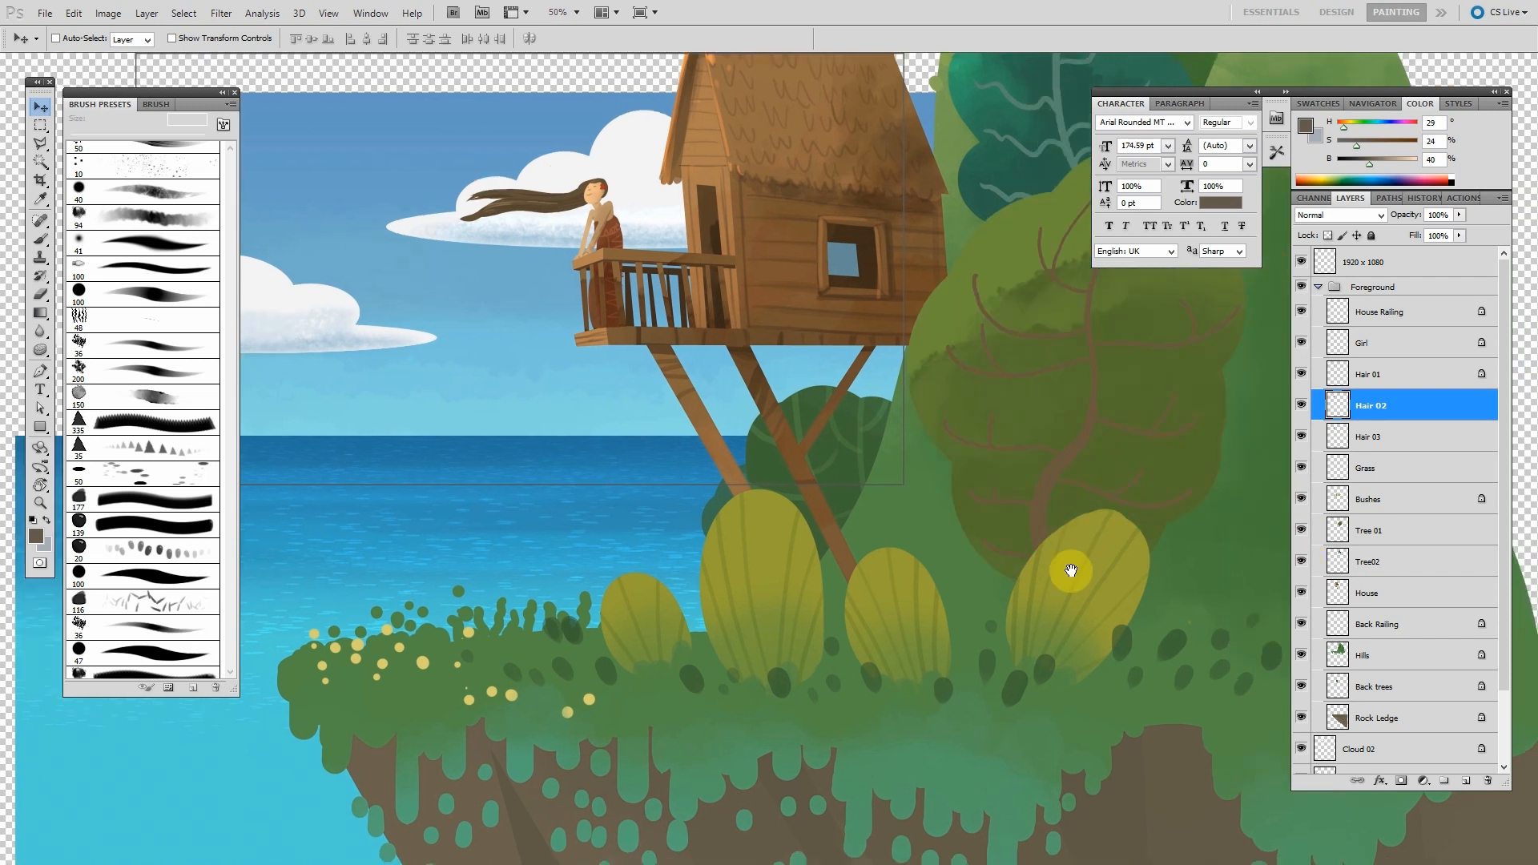
pyautogui.moveTo(1071, 569); pyautogui.dragTo(999, 593)
pyautogui.click(1302, 658)
pyautogui.click(1302, 659)
pyautogui.moveTo(1065, 586); pyautogui.dragTo(1053, 617)
pyautogui.click(1299, 656)
pyautogui.click(1299, 656)
pyautogui.click(1300, 655)
# - Zoom out and toggle the visibility of the Back trees and Rock Ledge layers to examine them
pyautogui.click(1302, 683)
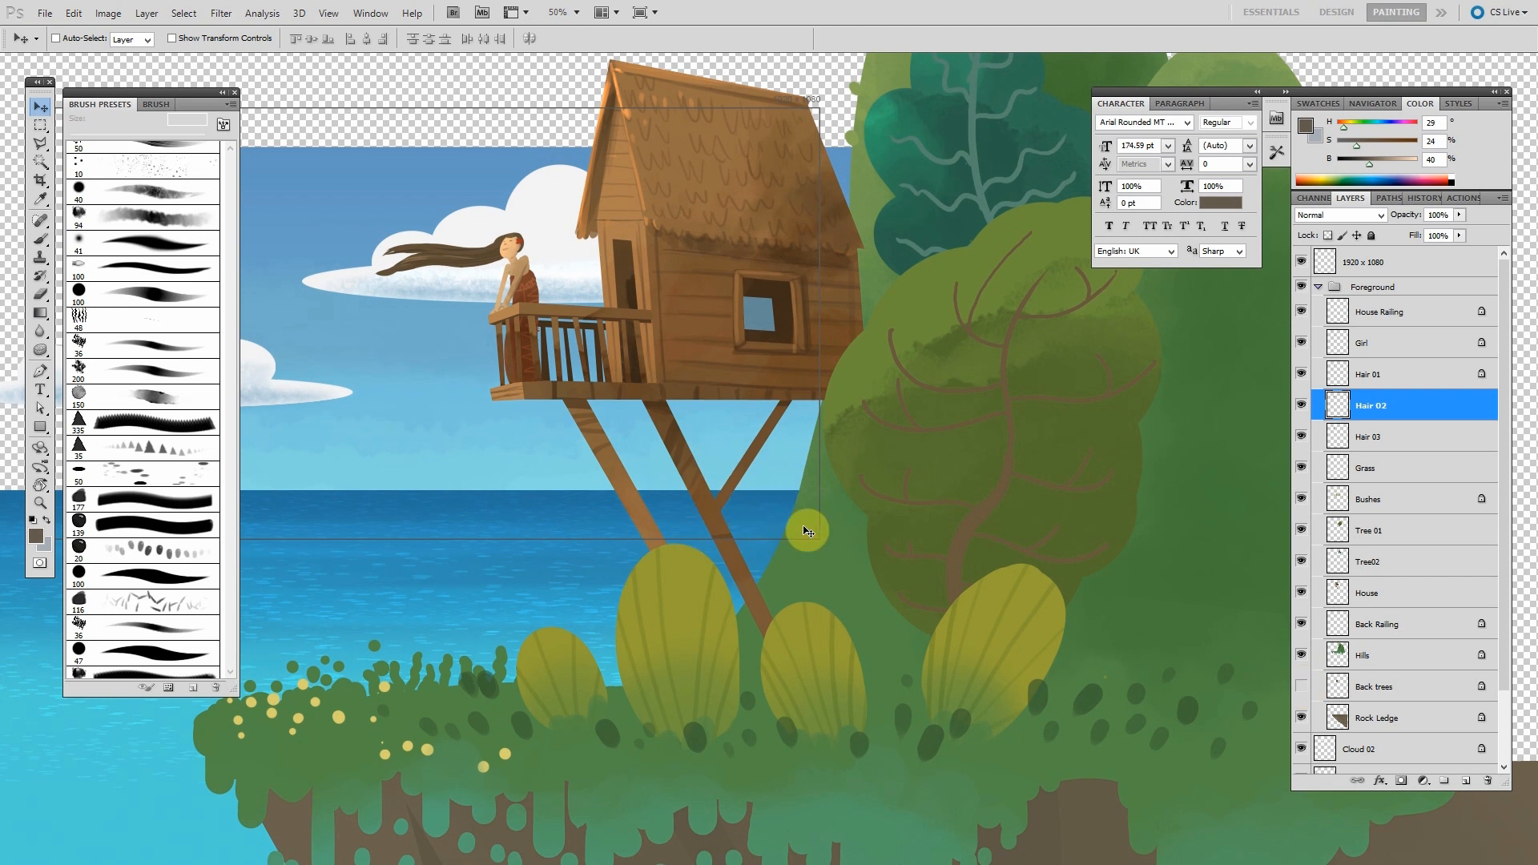
pyautogui.click(1301, 686)
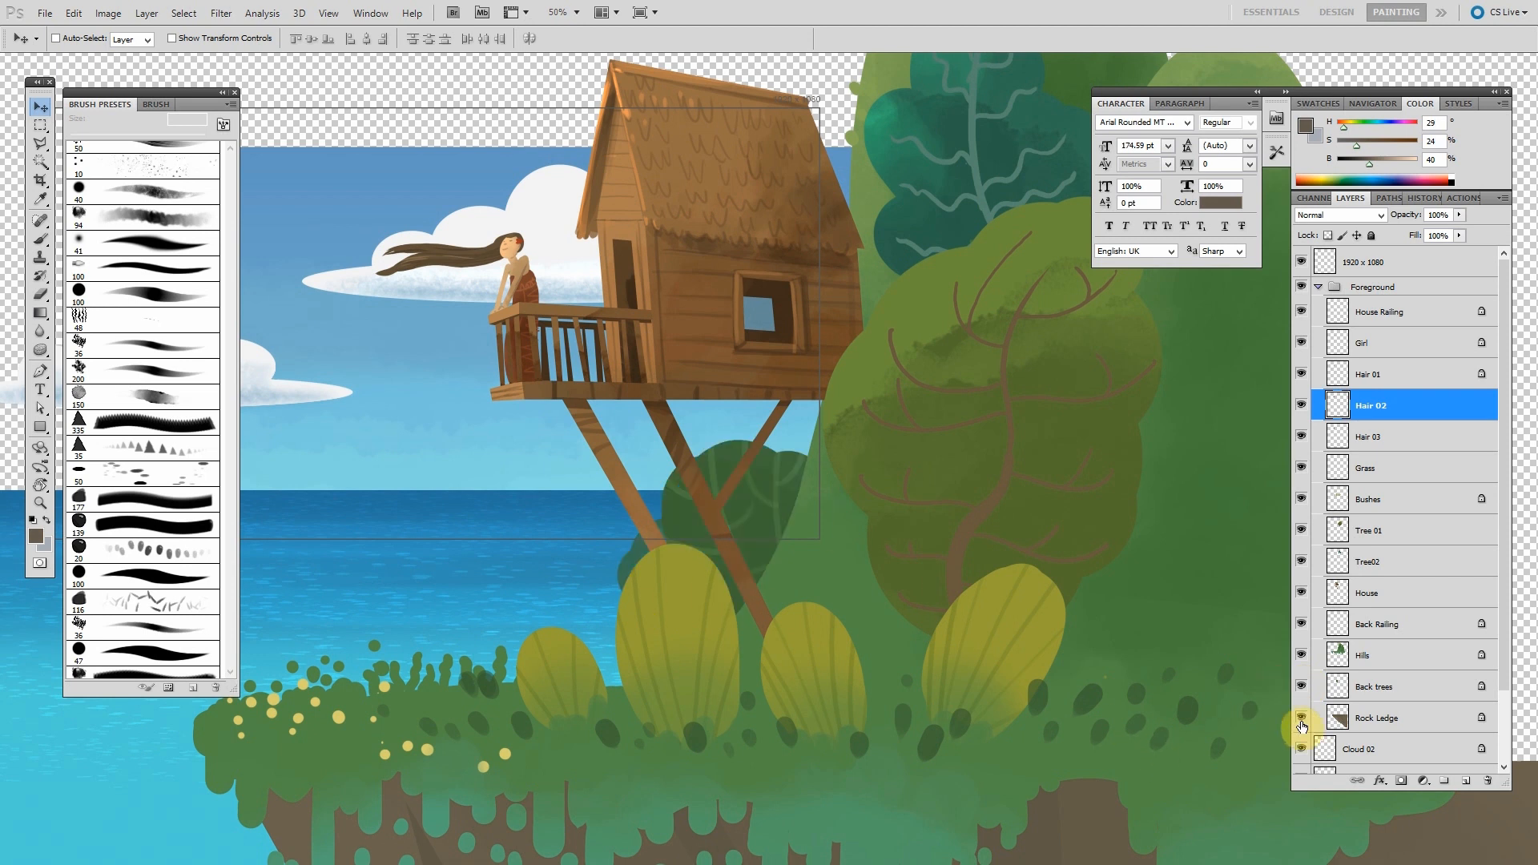
pyautogui.hotkey('ctrl', '-')
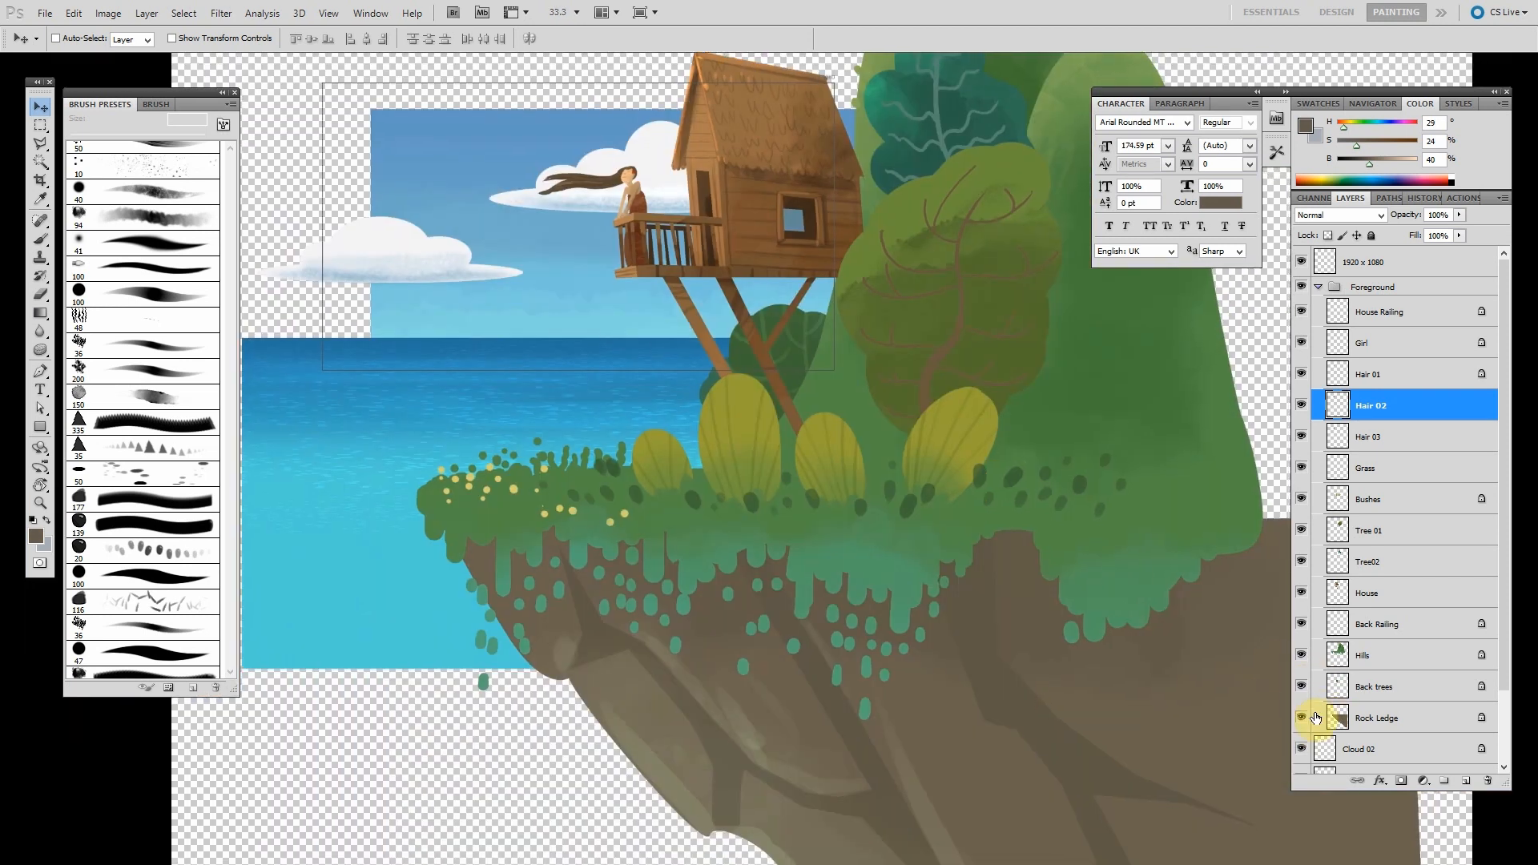
pyautogui.click(1302, 718)
pyautogui.click(1302, 719)
# - Collapse the Foreground group in the layer list
pyautogui.moveTo(1013, 691); pyautogui.dragTo(969, 570)
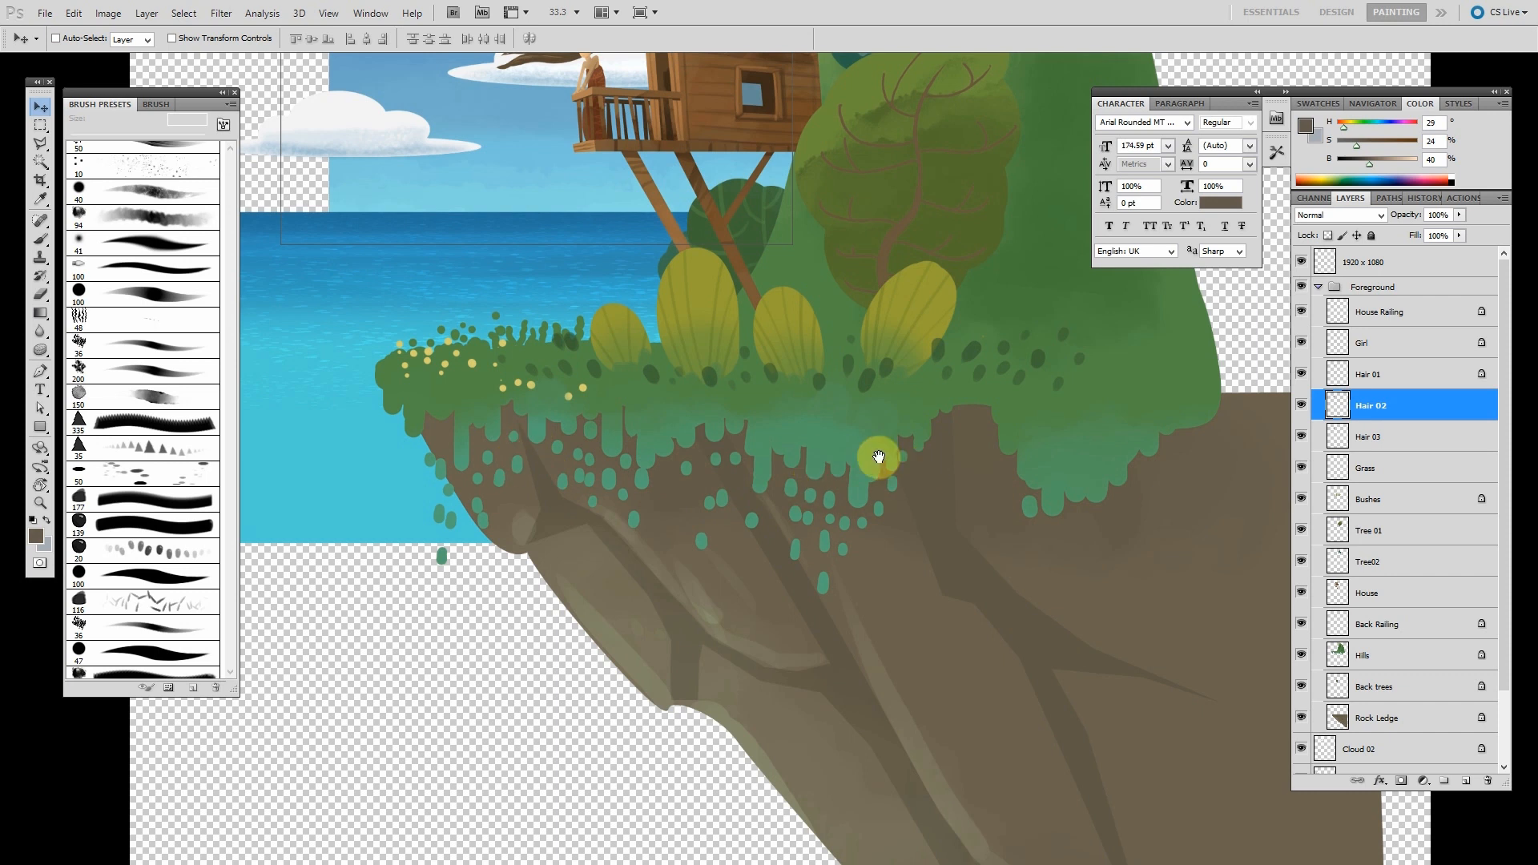
pyautogui.moveTo(877, 454); pyautogui.dragTo(889, 470)
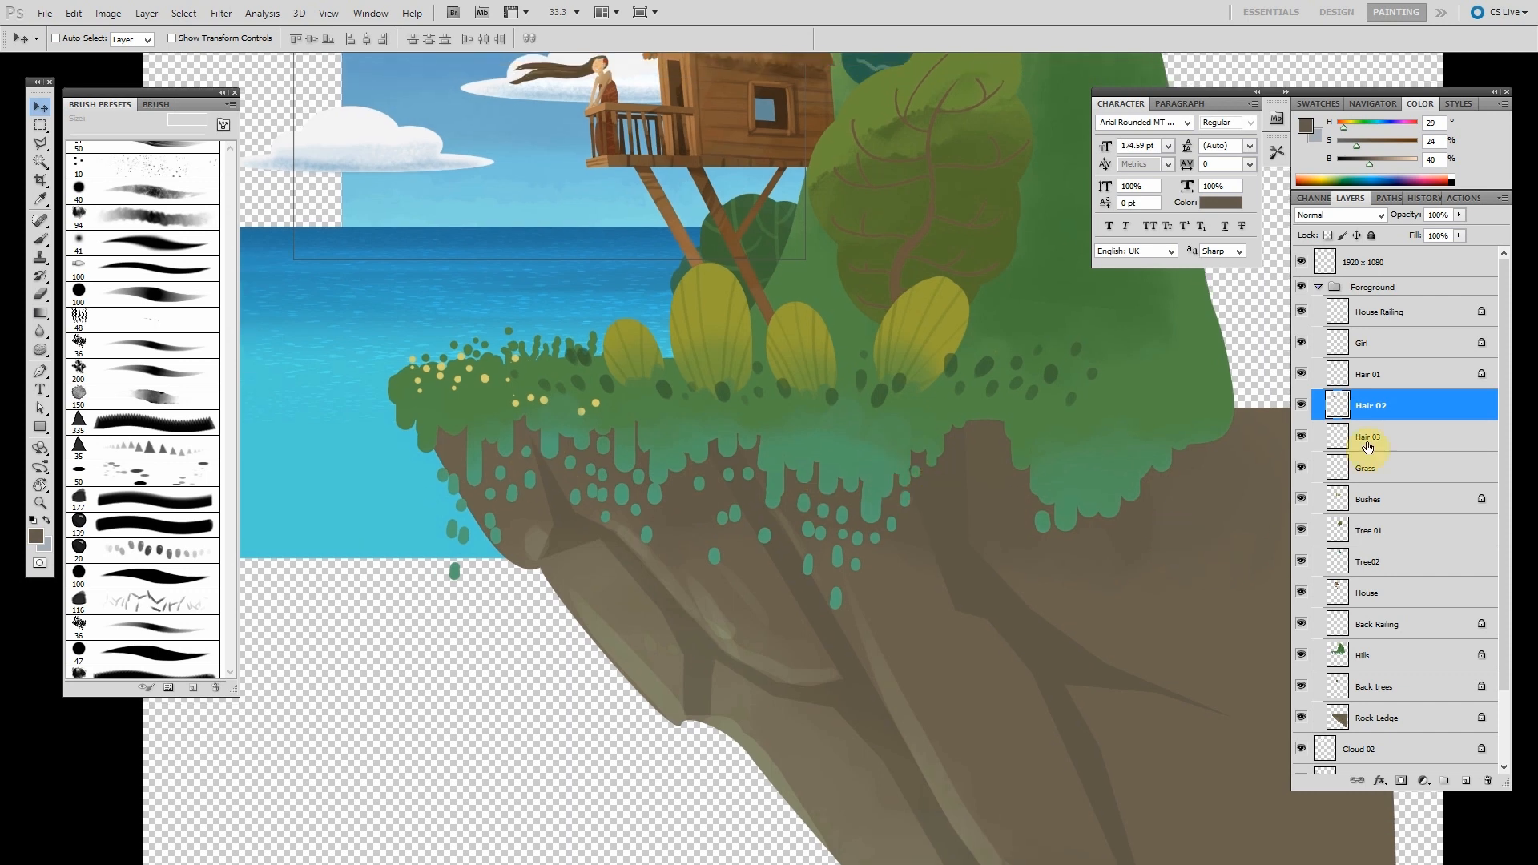
pyautogui.click(1319, 288)
# - Cycle through the screen modes to view the artwork full screen, then return to the standard workspace
pyautogui.moveTo(824, 423); pyautogui.dragTo(940, 574)
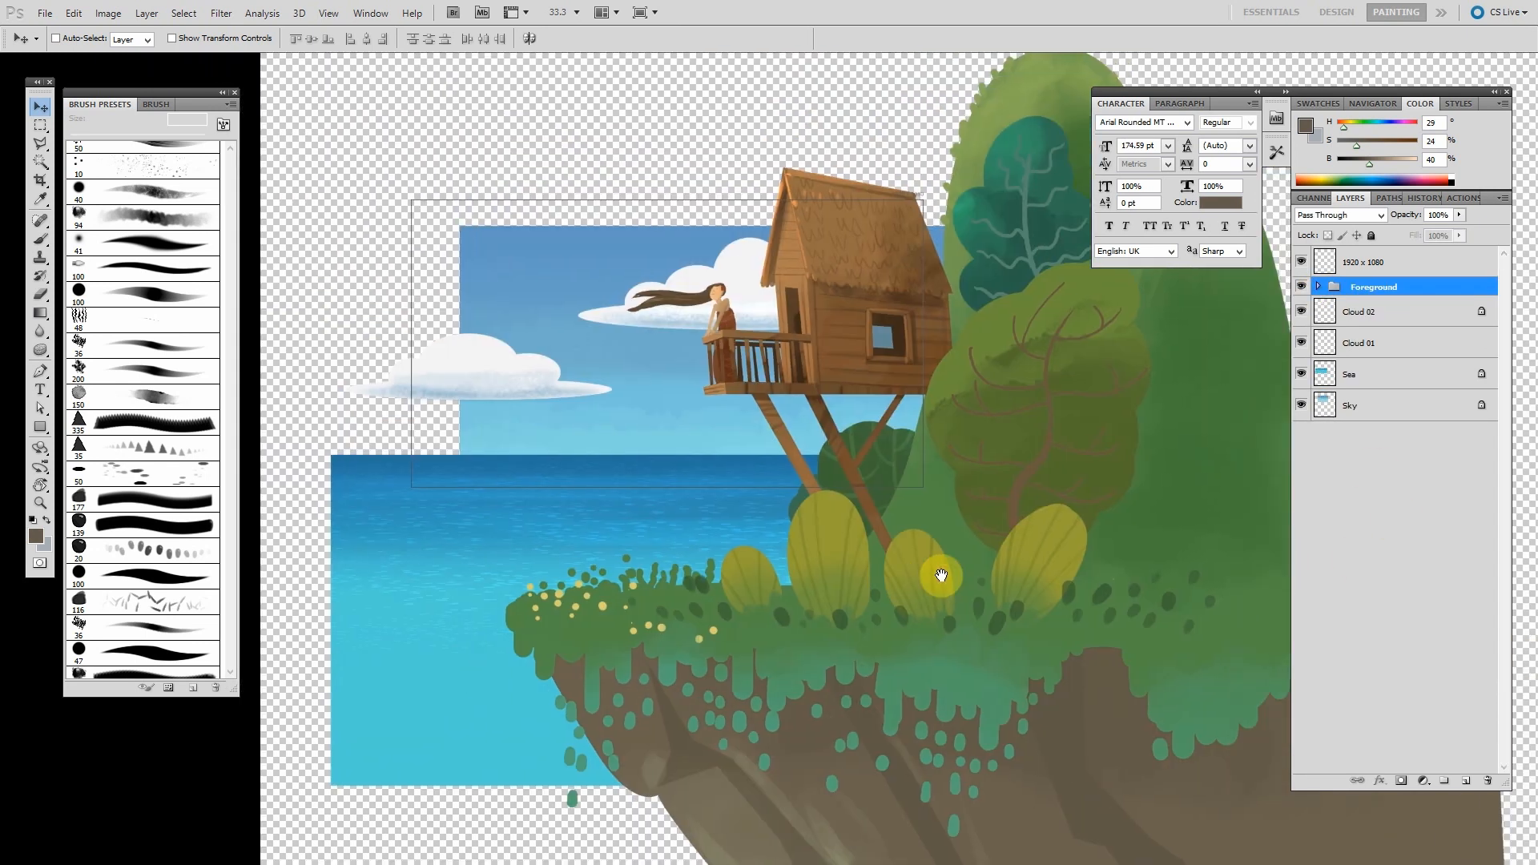
pyautogui.press('f')
pyautogui.press('f')
pyautogui.press('f')
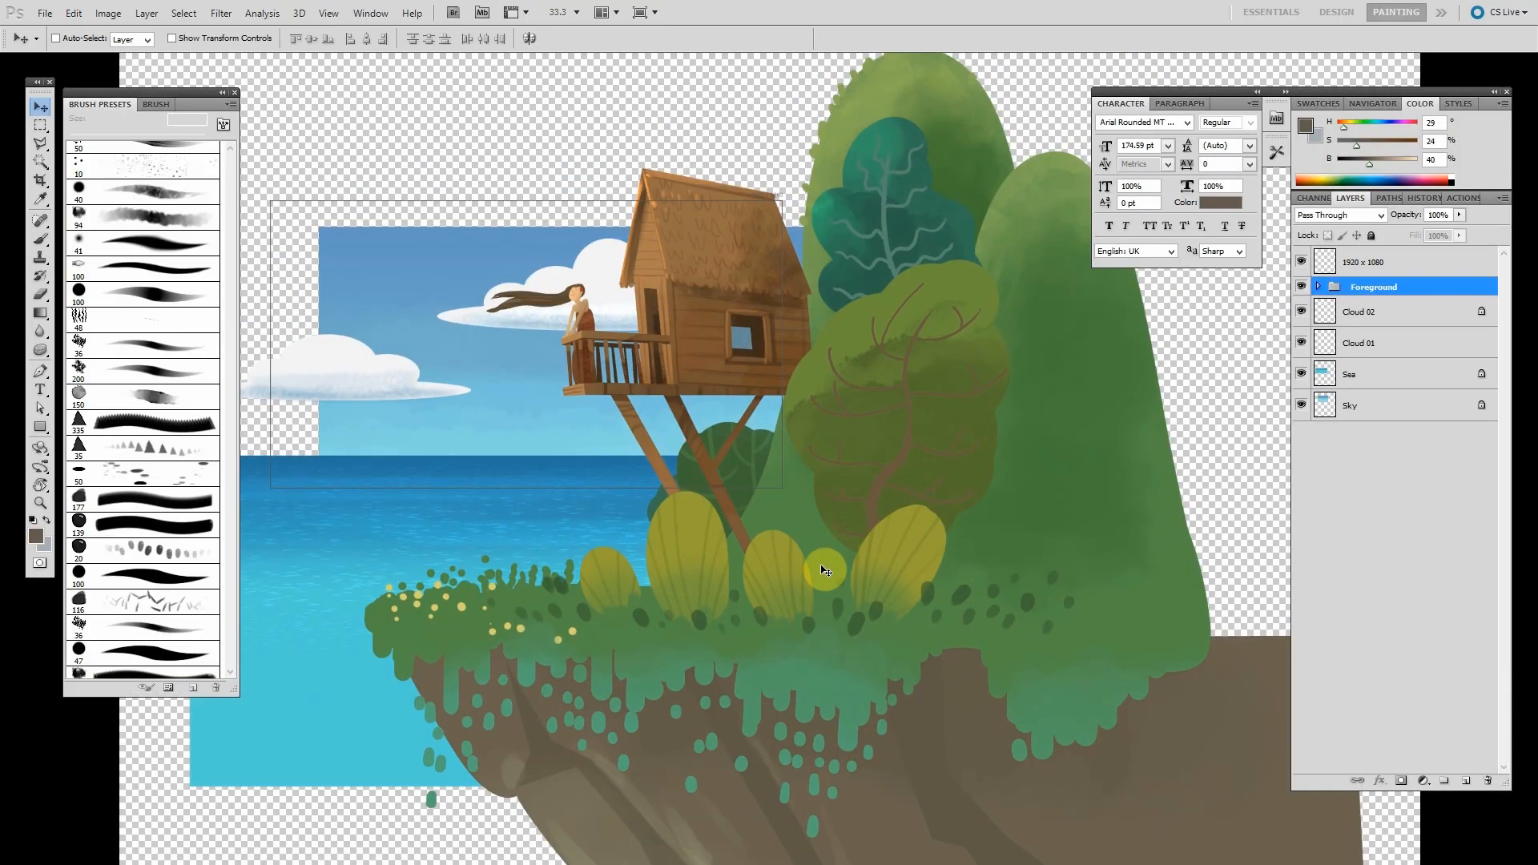
pyautogui.press('f')
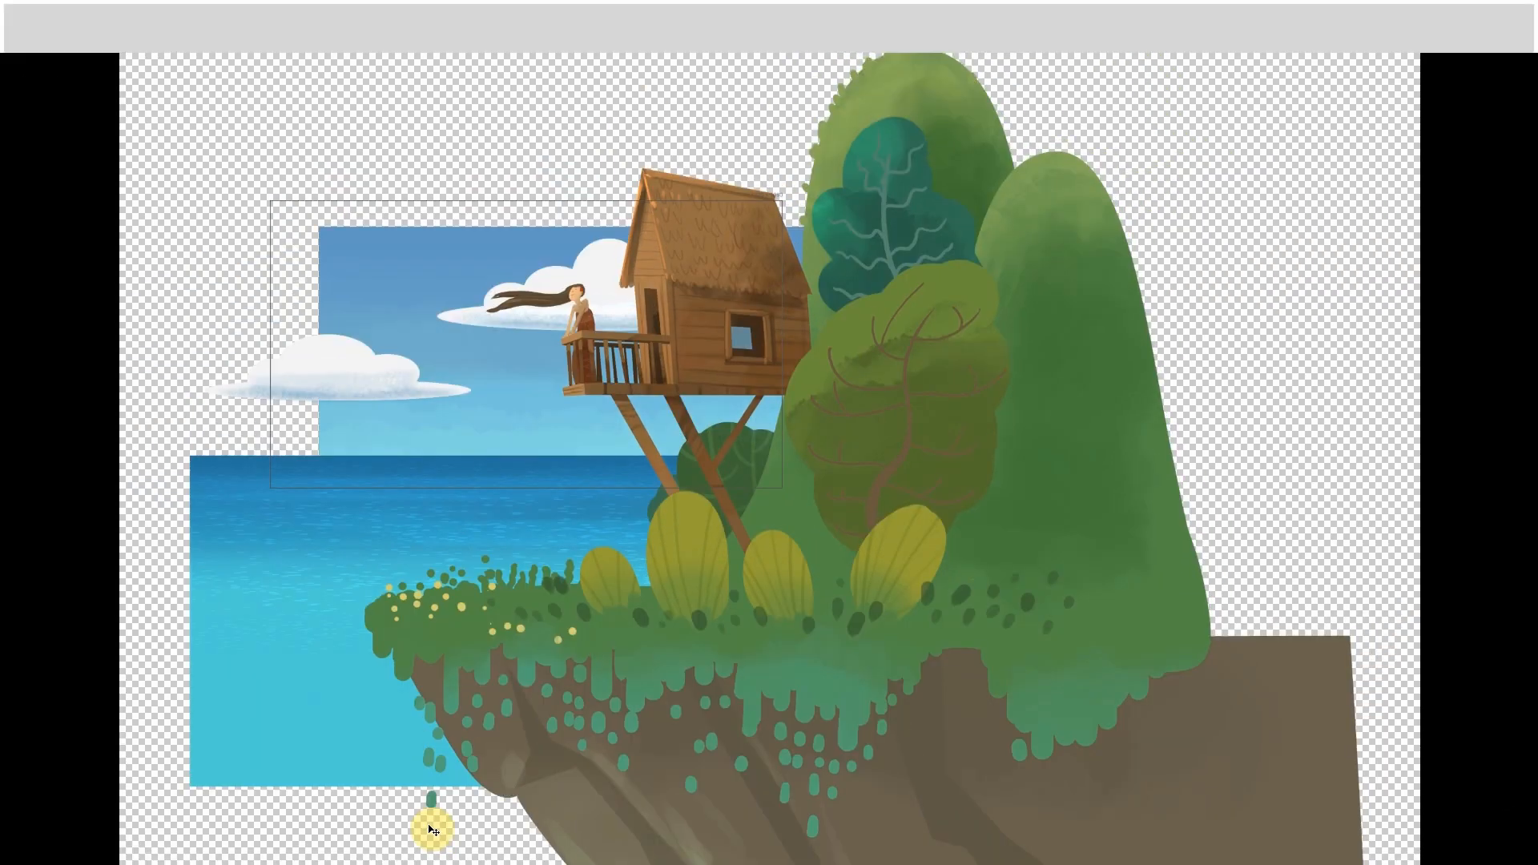
pyautogui.press('Tab')
pyautogui.press('f')
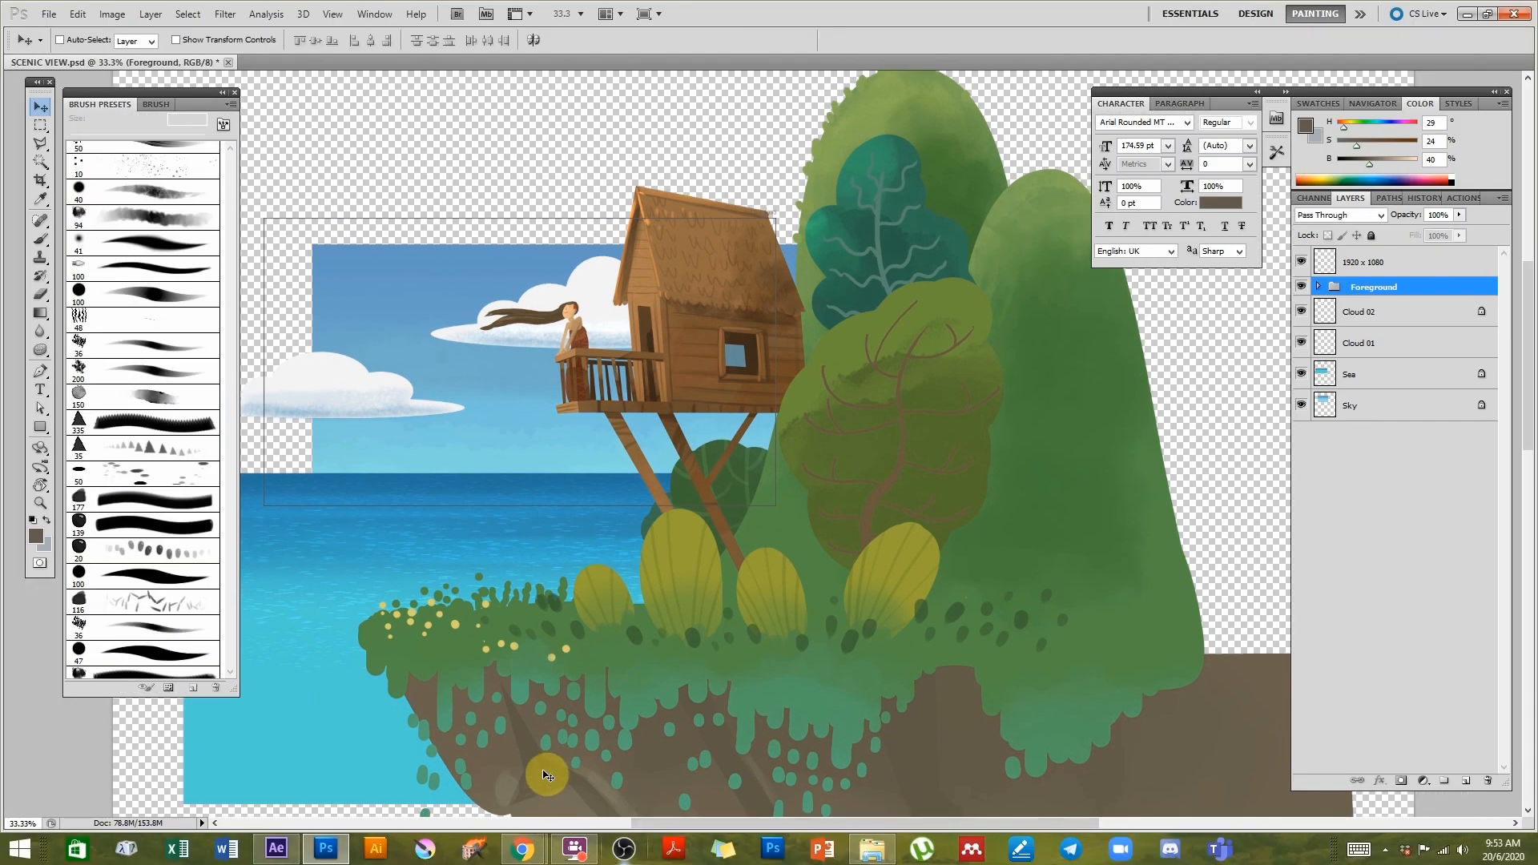
# - Switch to After Effects and open the Import File dialog
pyautogui.click(275, 851)
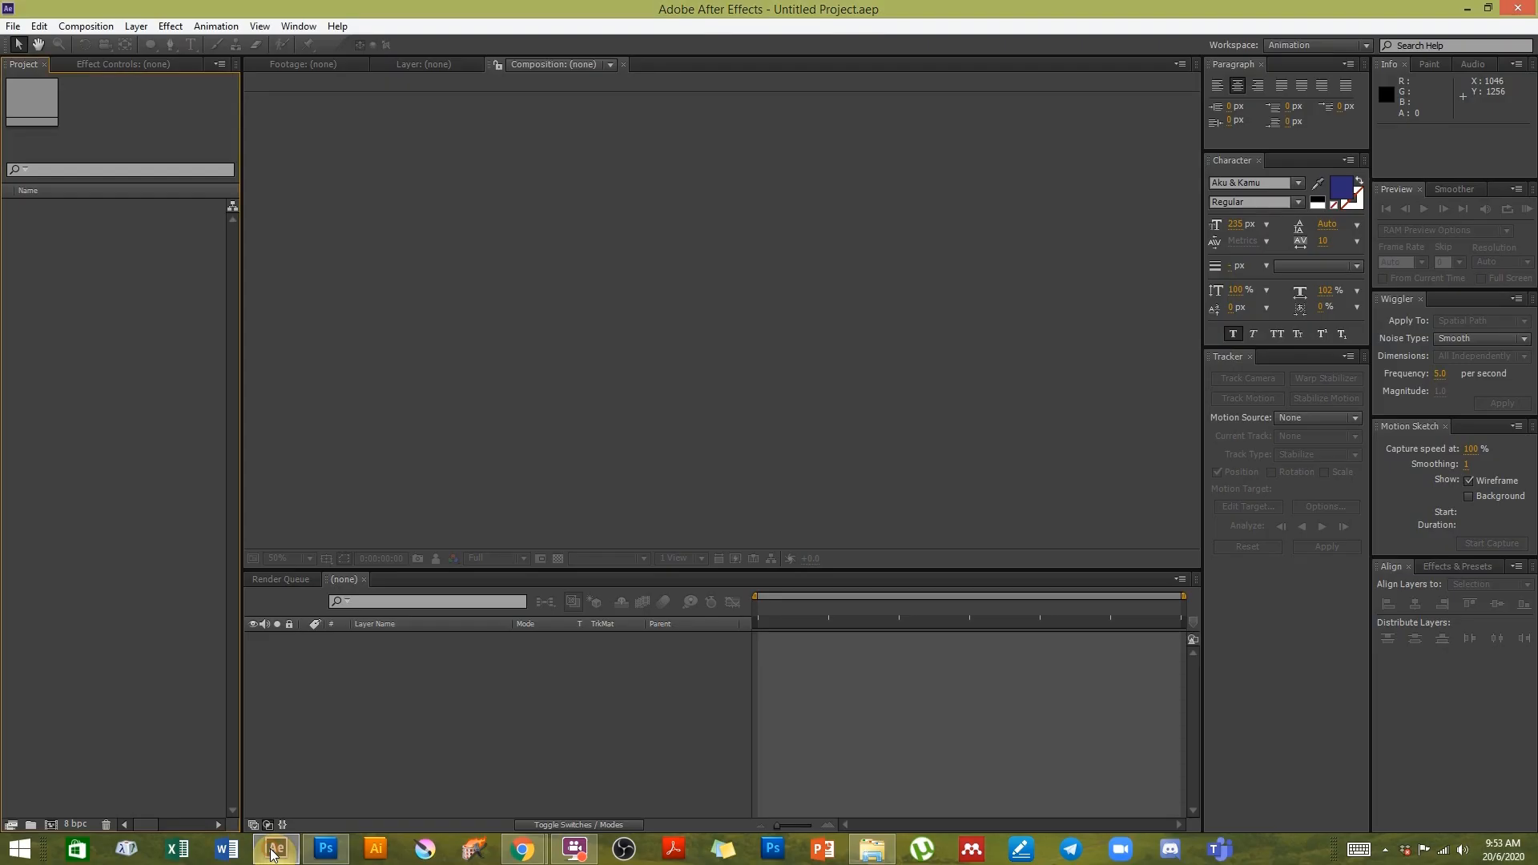
pyautogui.click(541, 740)
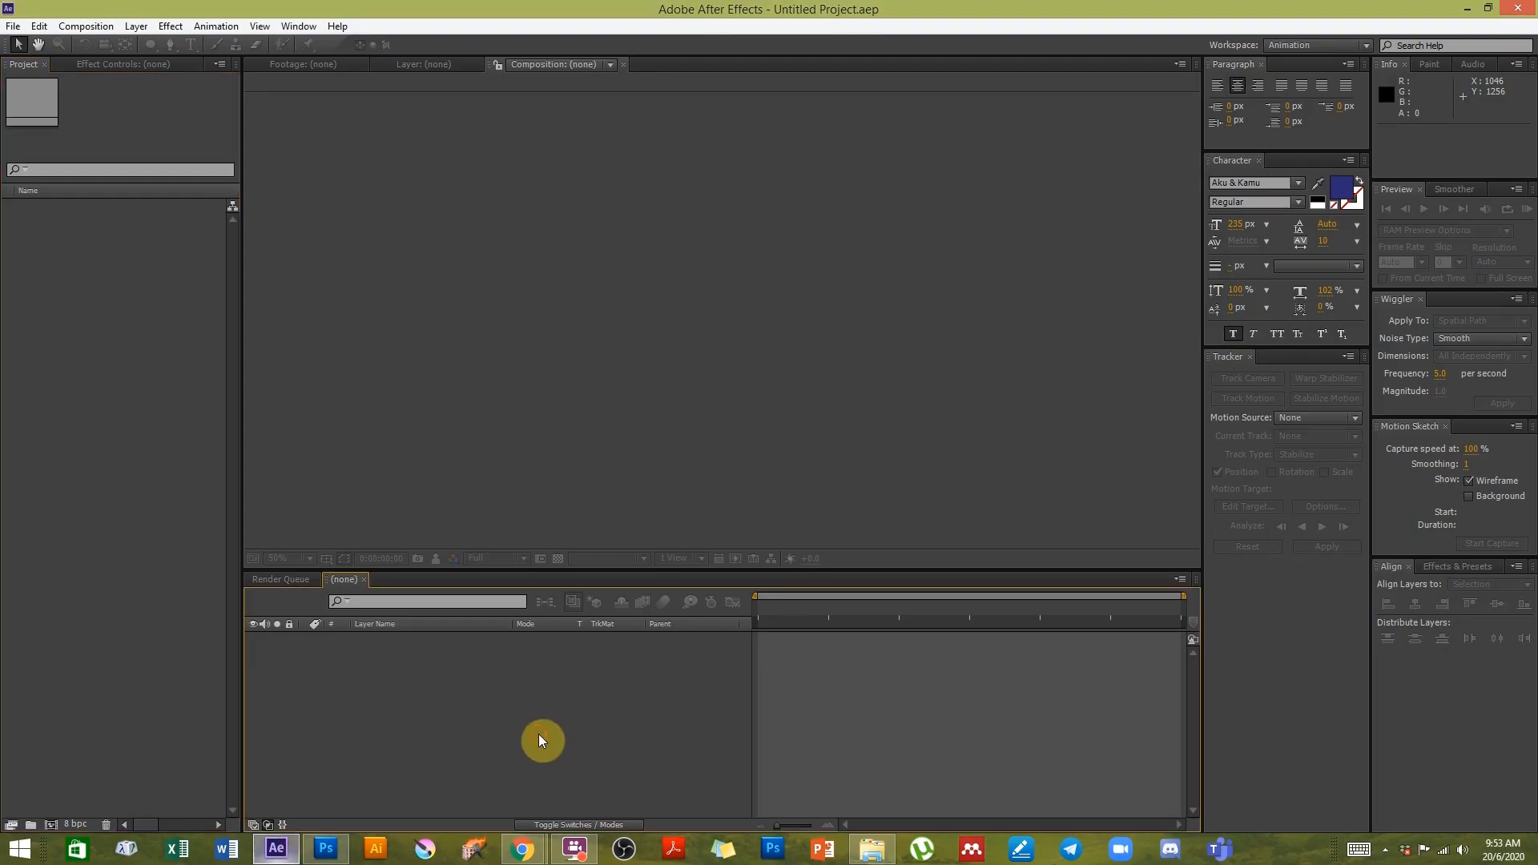
pyautogui.click(14, 26)
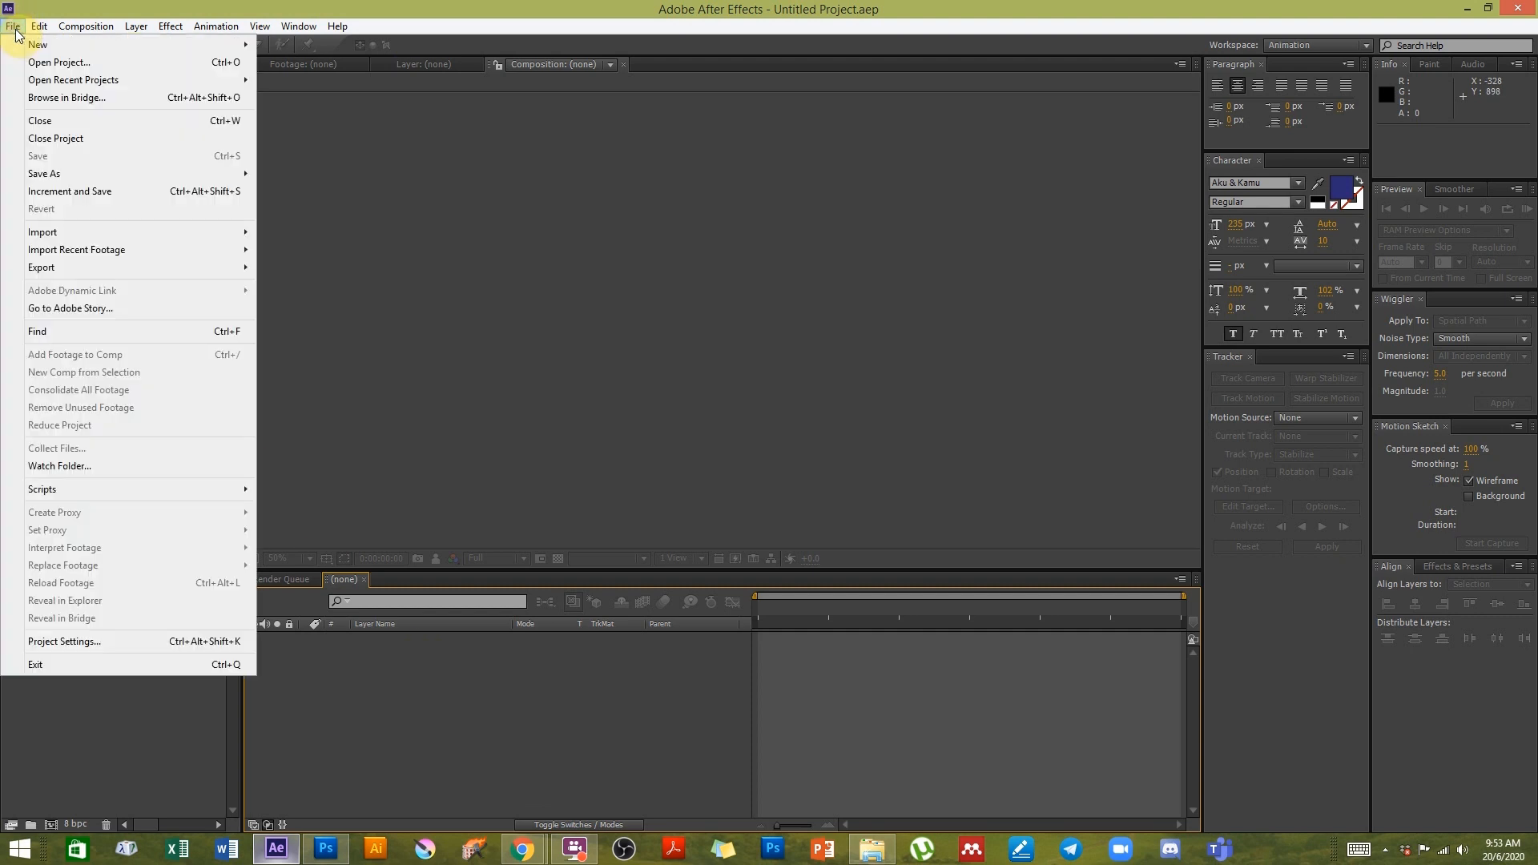
pyautogui.moveTo(73, 231)
pyautogui.click(287, 231)
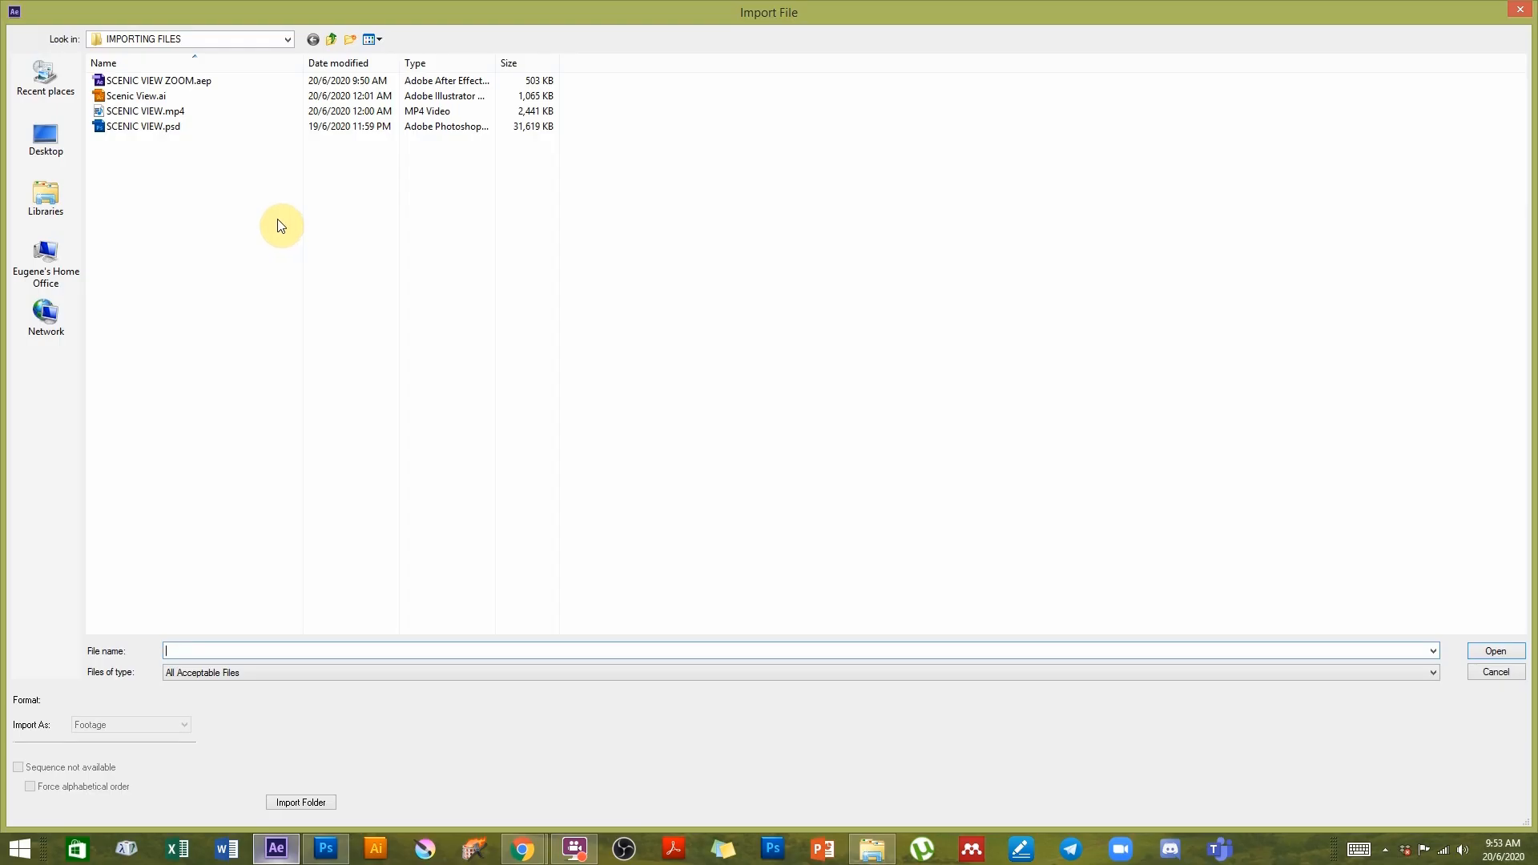
# - Select SCENIC VIEW.psd, set it to import as Composition, and open it
pyautogui.click(119, 128)
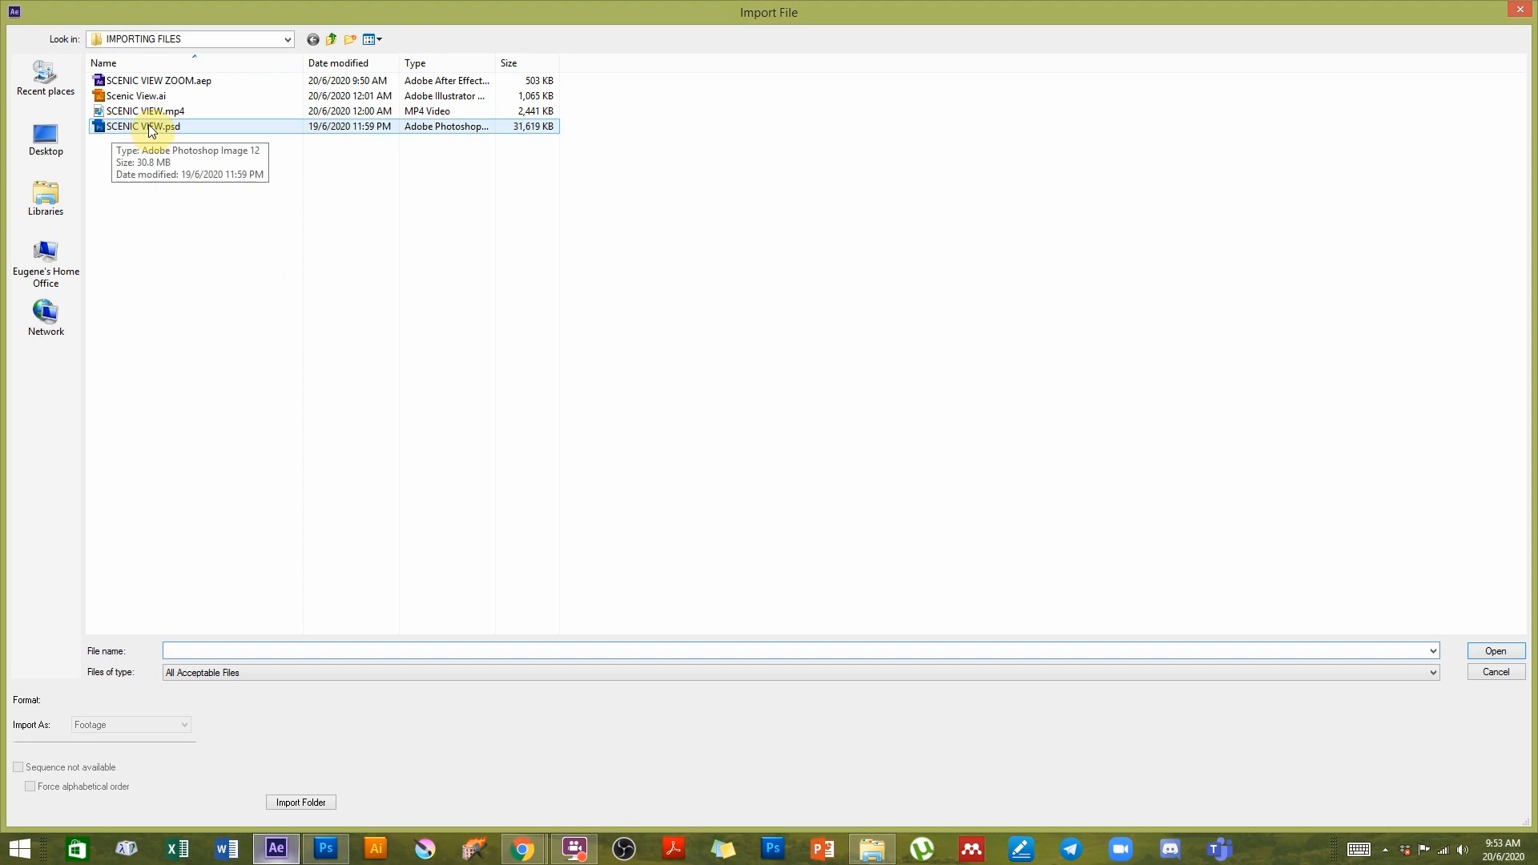
pyautogui.click(151, 129)
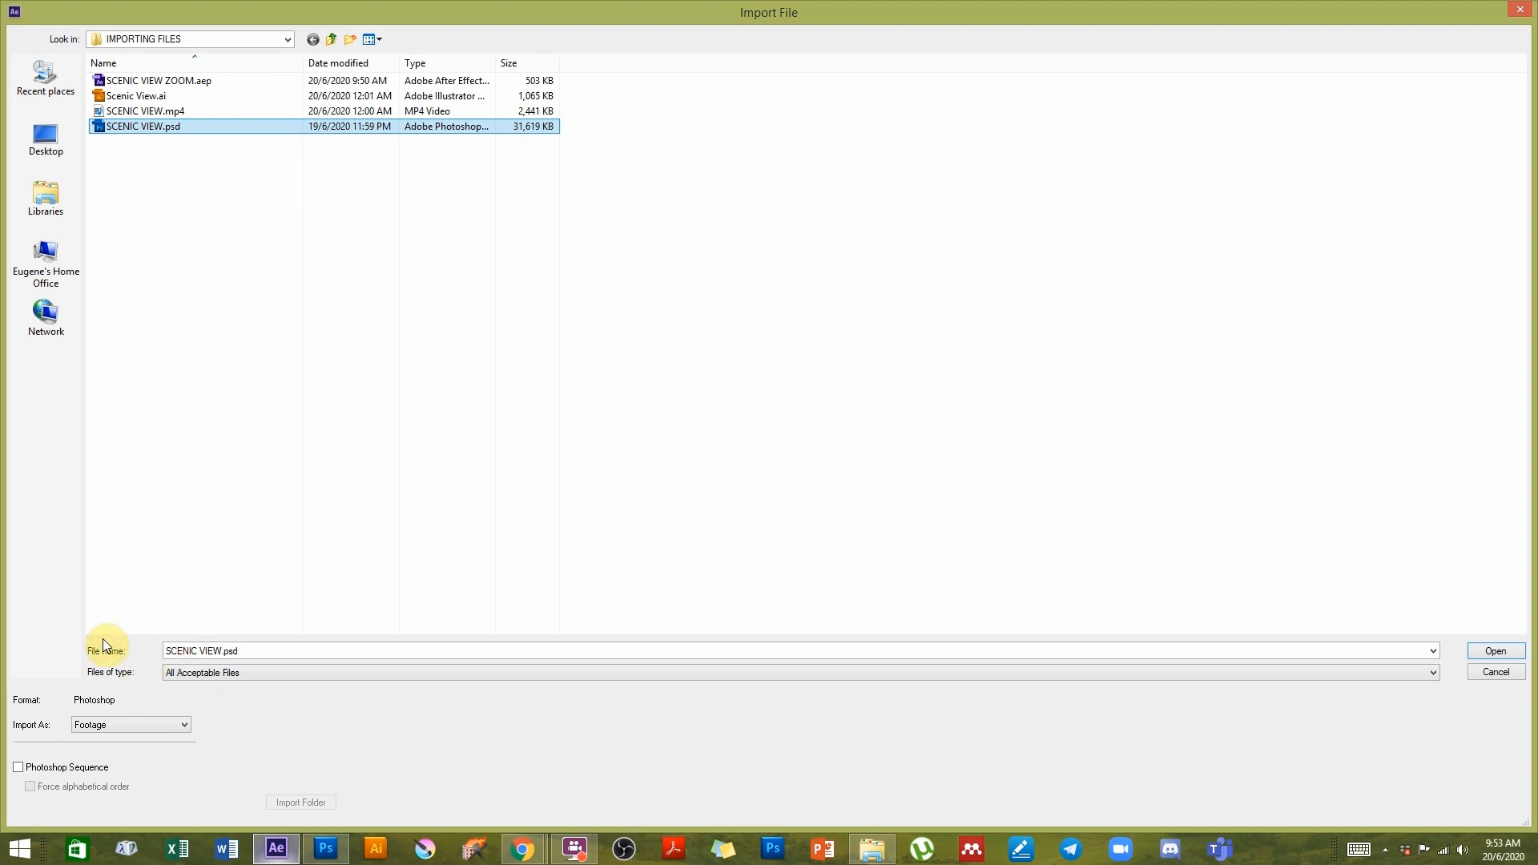
pyautogui.click(131, 724)
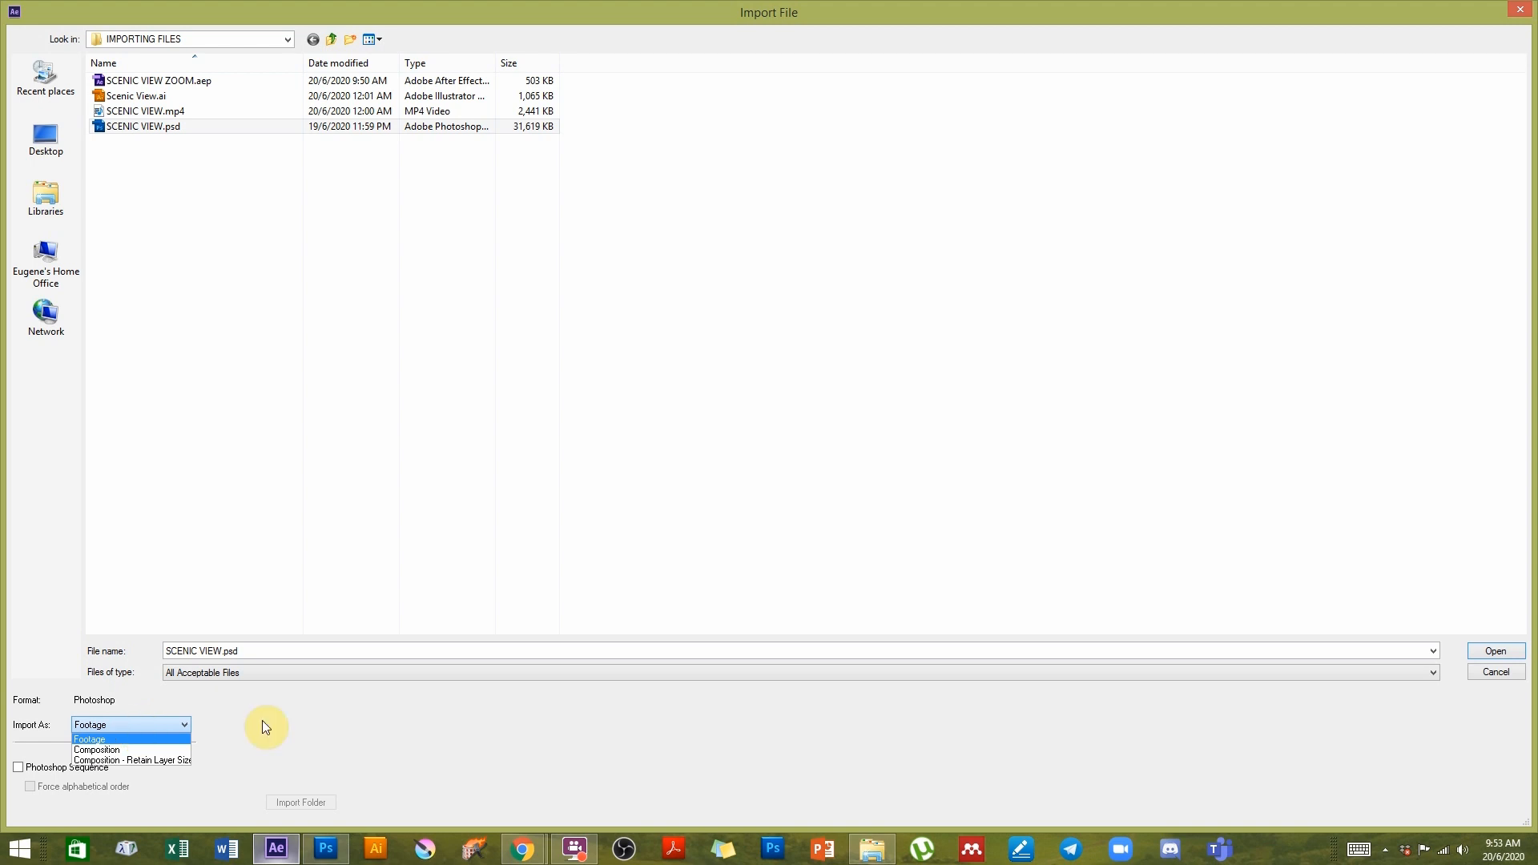
pyautogui.click(324, 719)
pyautogui.click(122, 726)
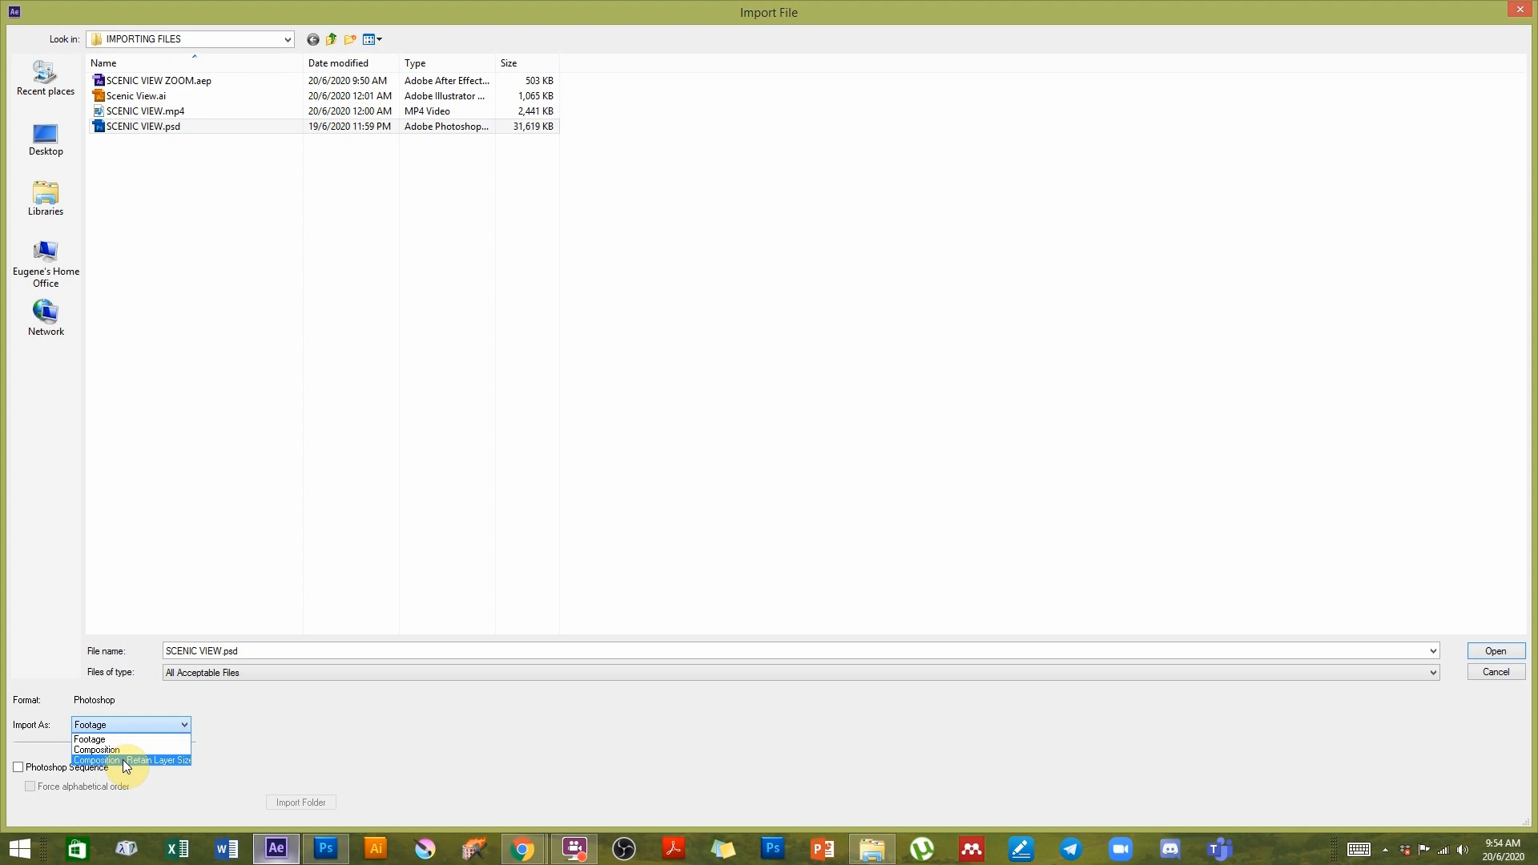
pyautogui.click(99, 749)
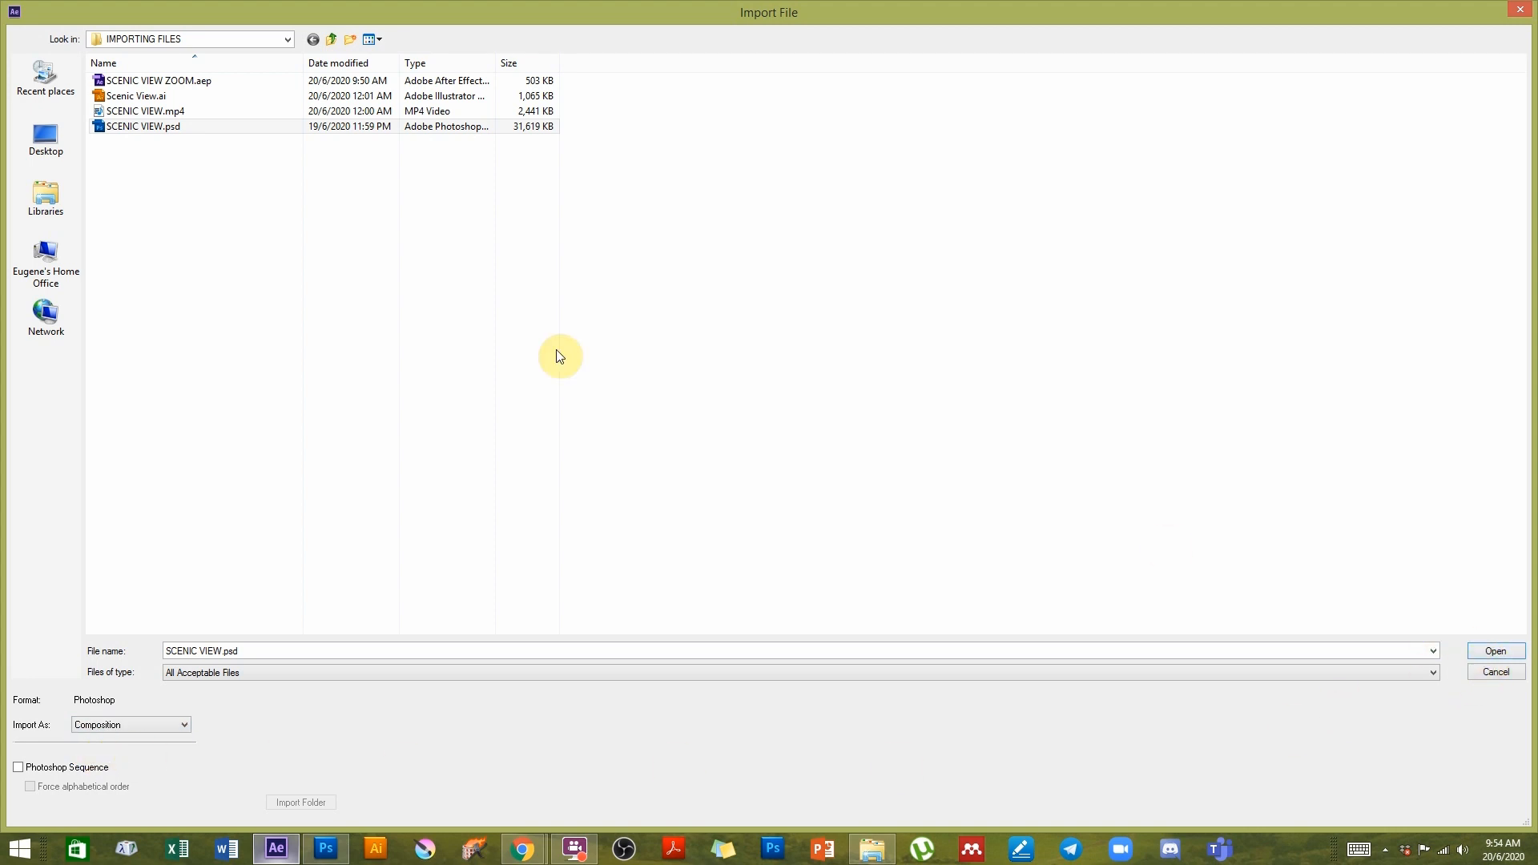
pyautogui.click(158, 135)
pyautogui.click(149, 126)
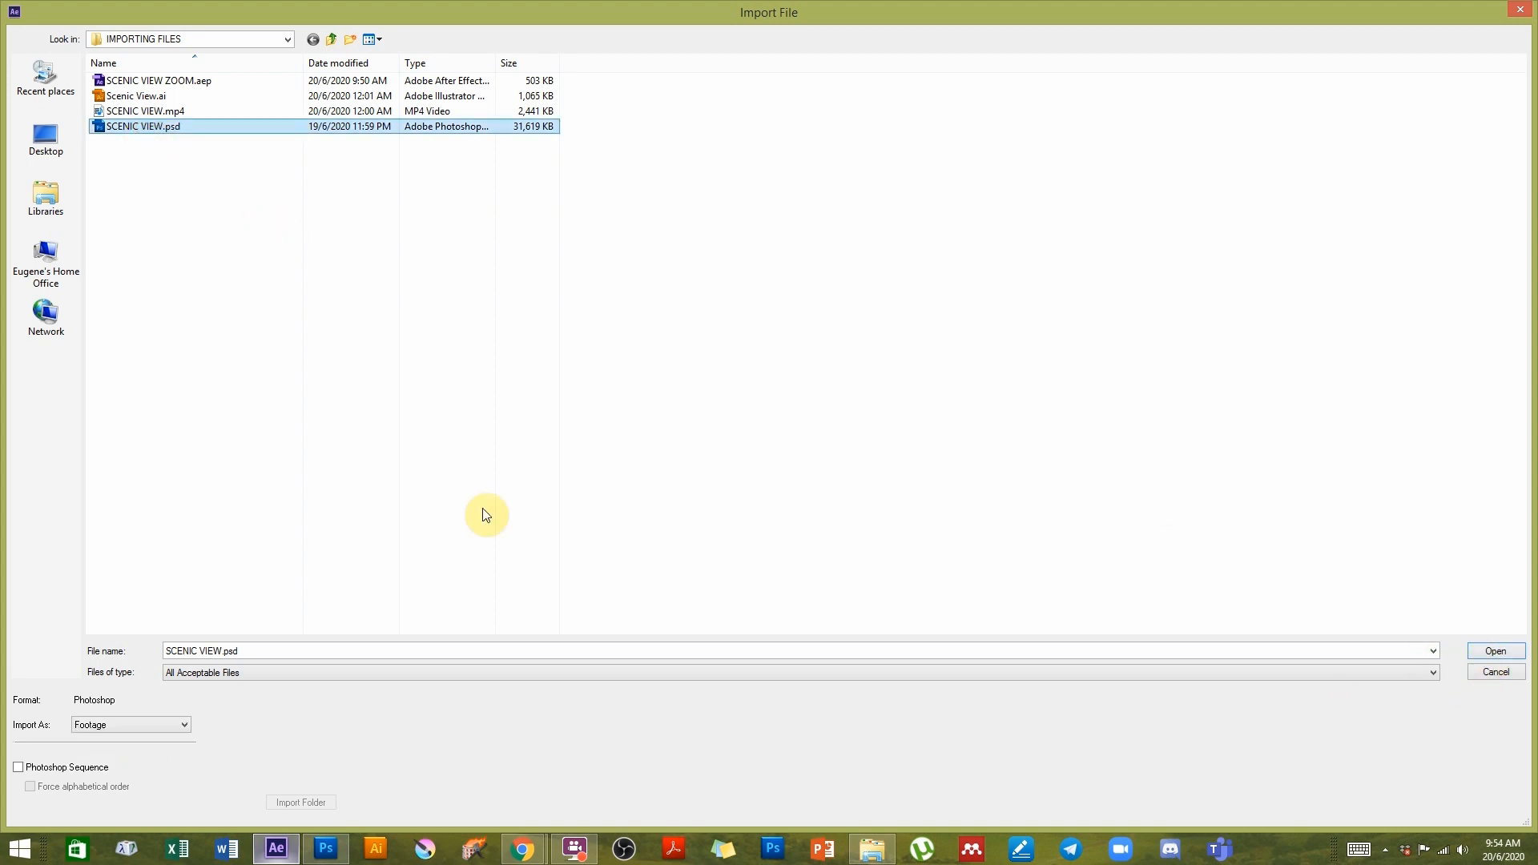
pyautogui.click(99, 724)
pyautogui.click(101, 750)
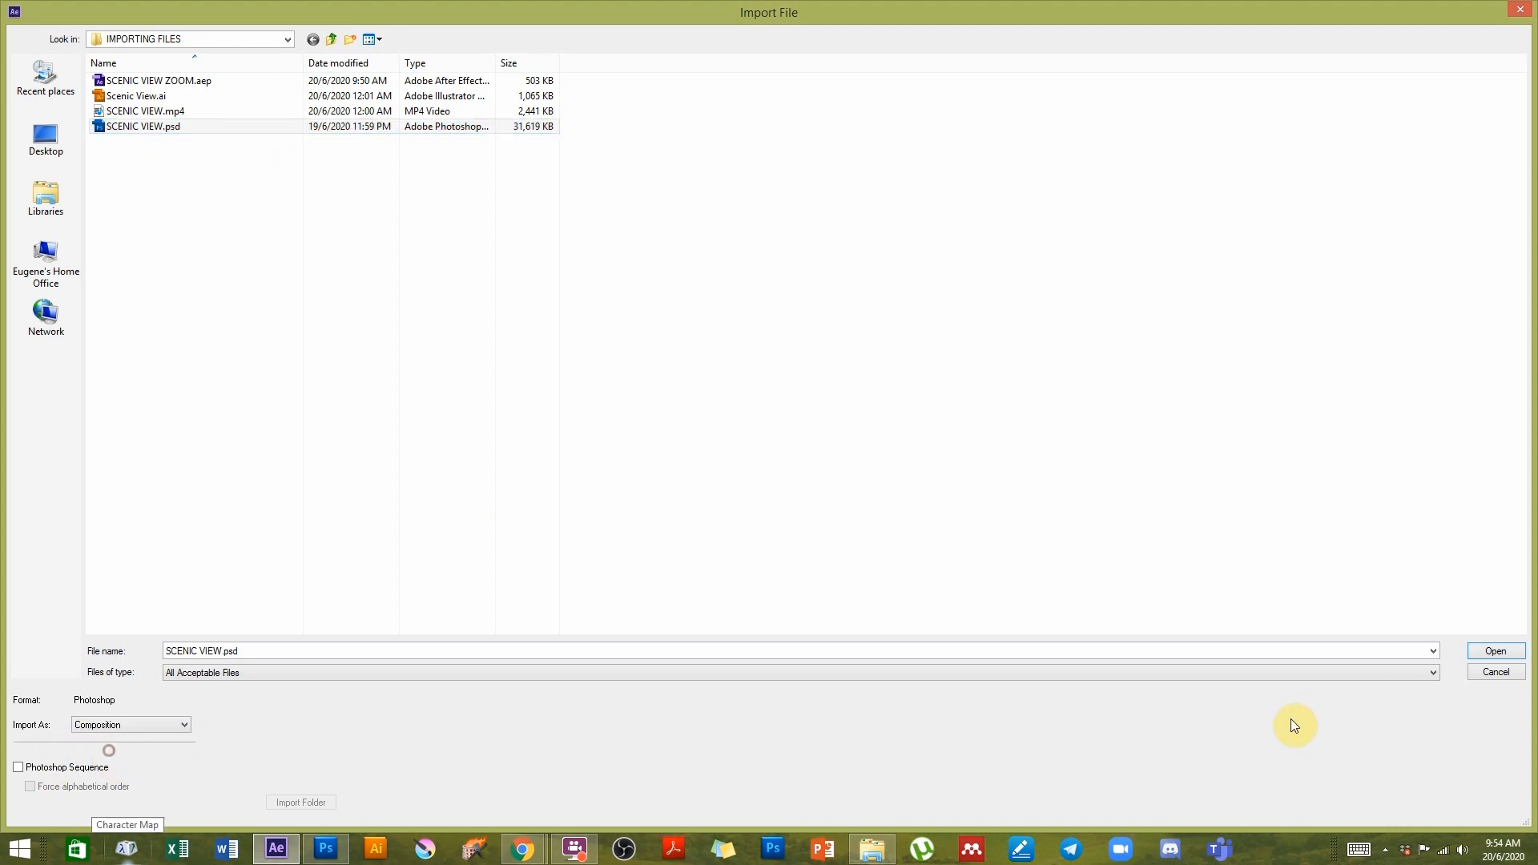
pyautogui.click(1513, 651)
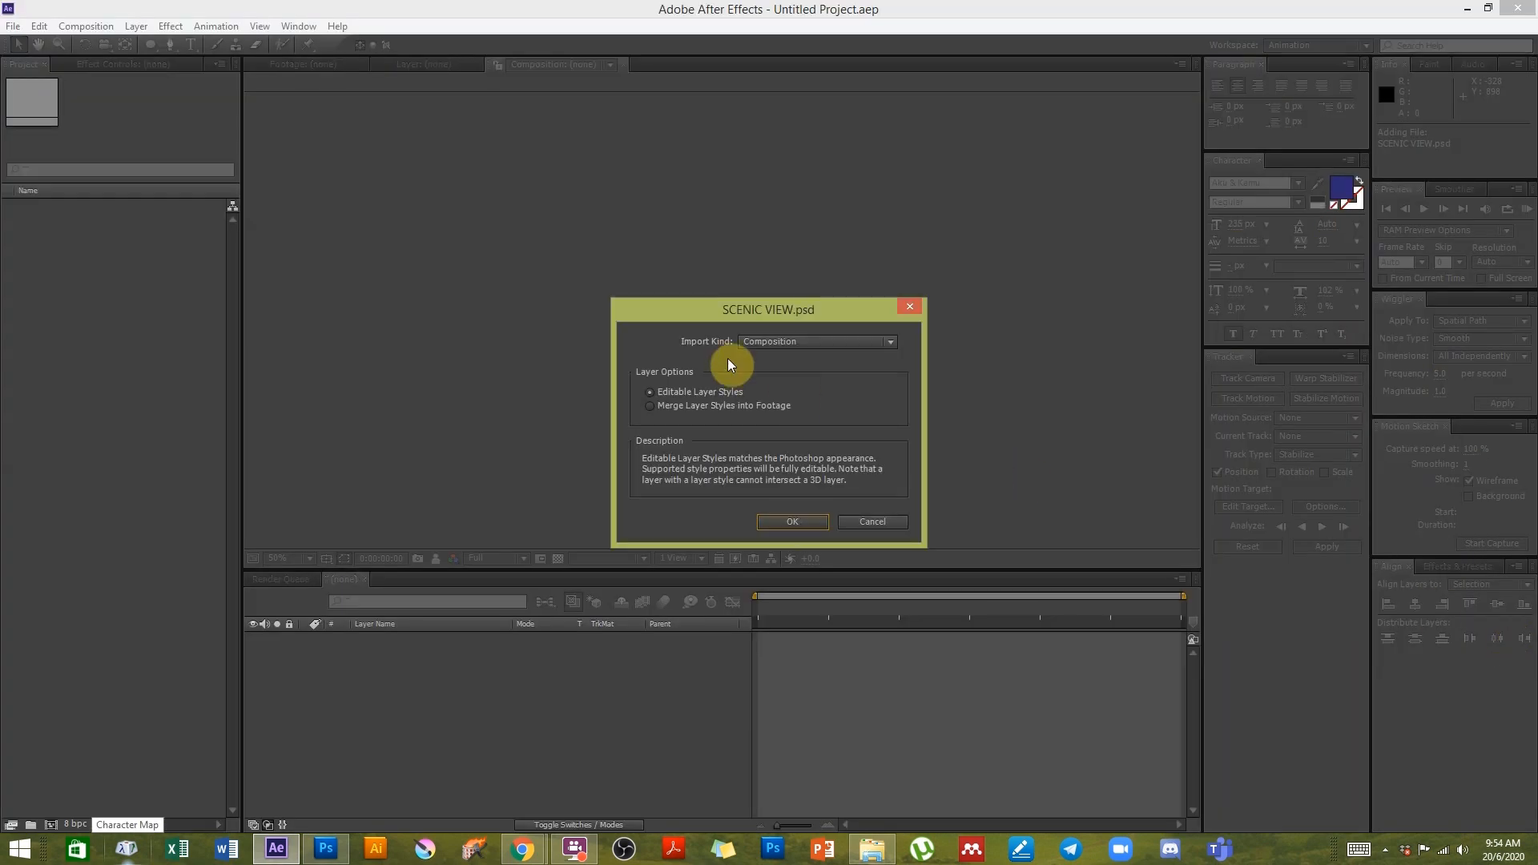
# - Confirm the import kind as Composition with Editable Layer Styles
pyautogui.click(761, 343)
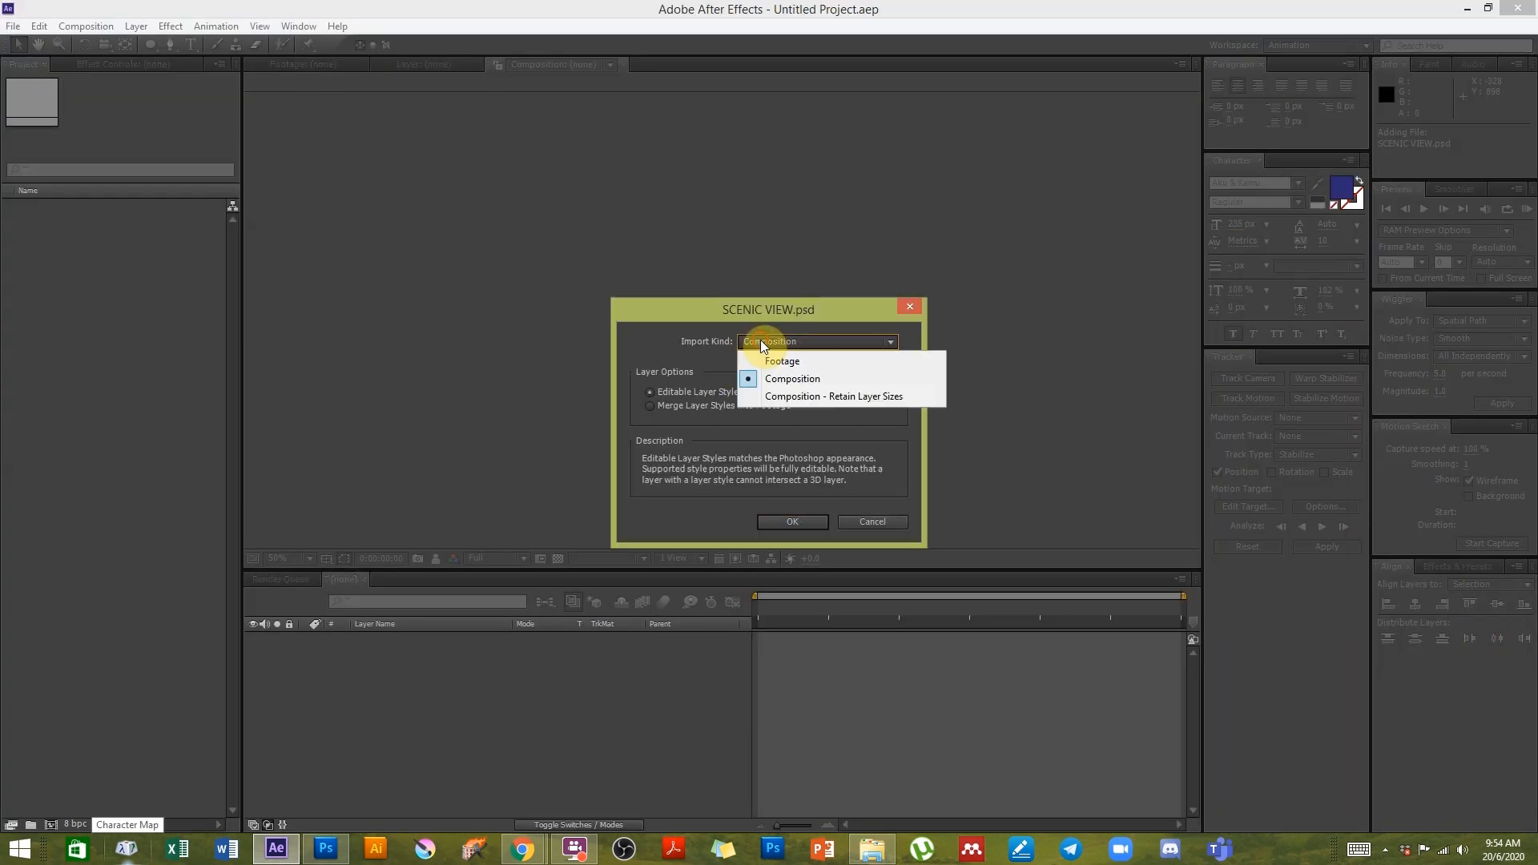
pyautogui.click(793, 379)
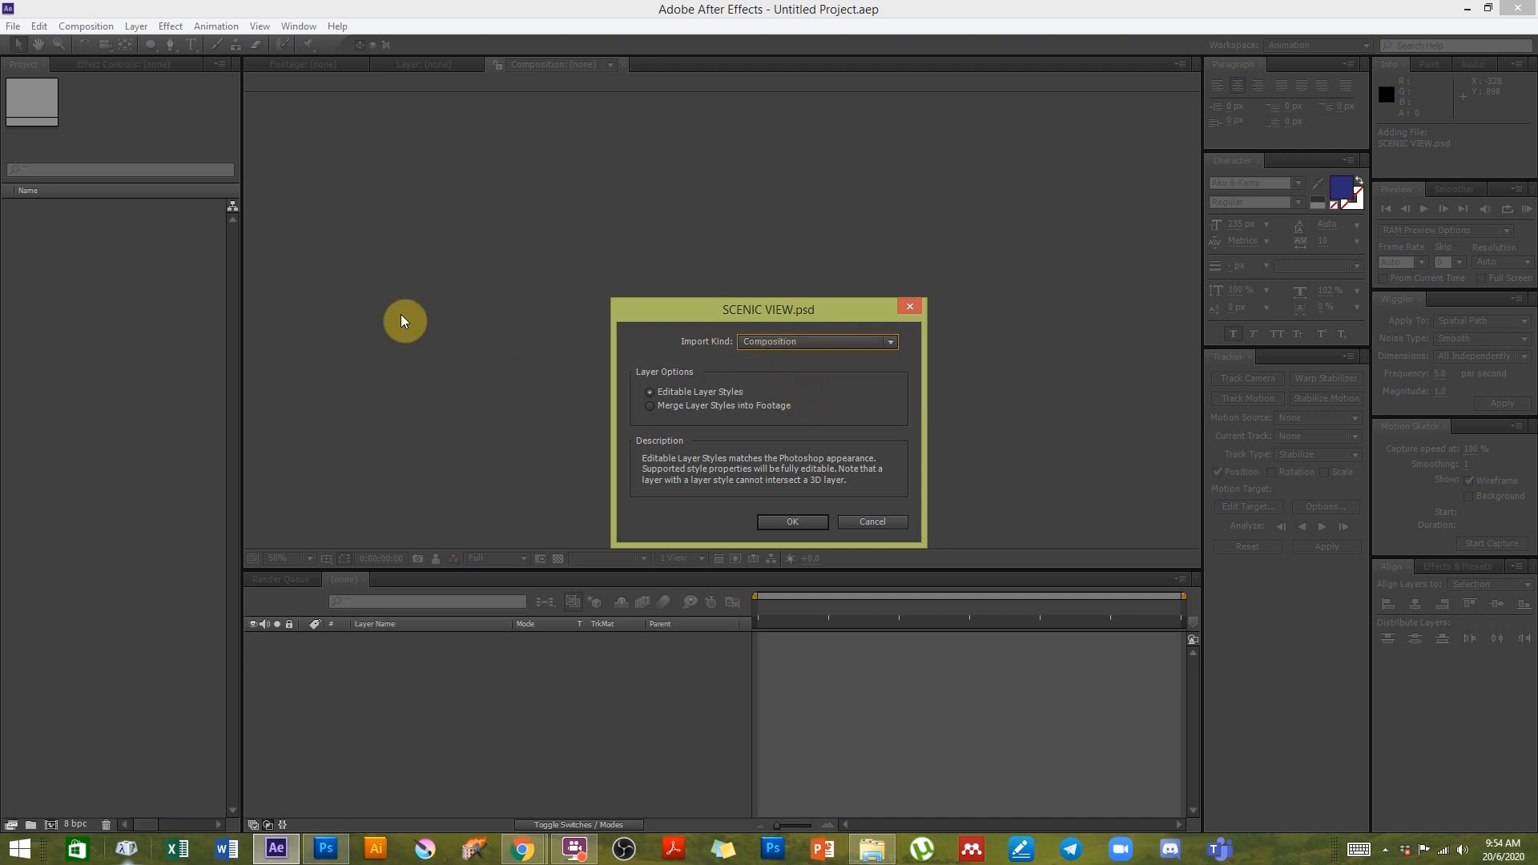
pyautogui.click(796, 343)
pyautogui.click(792, 379)
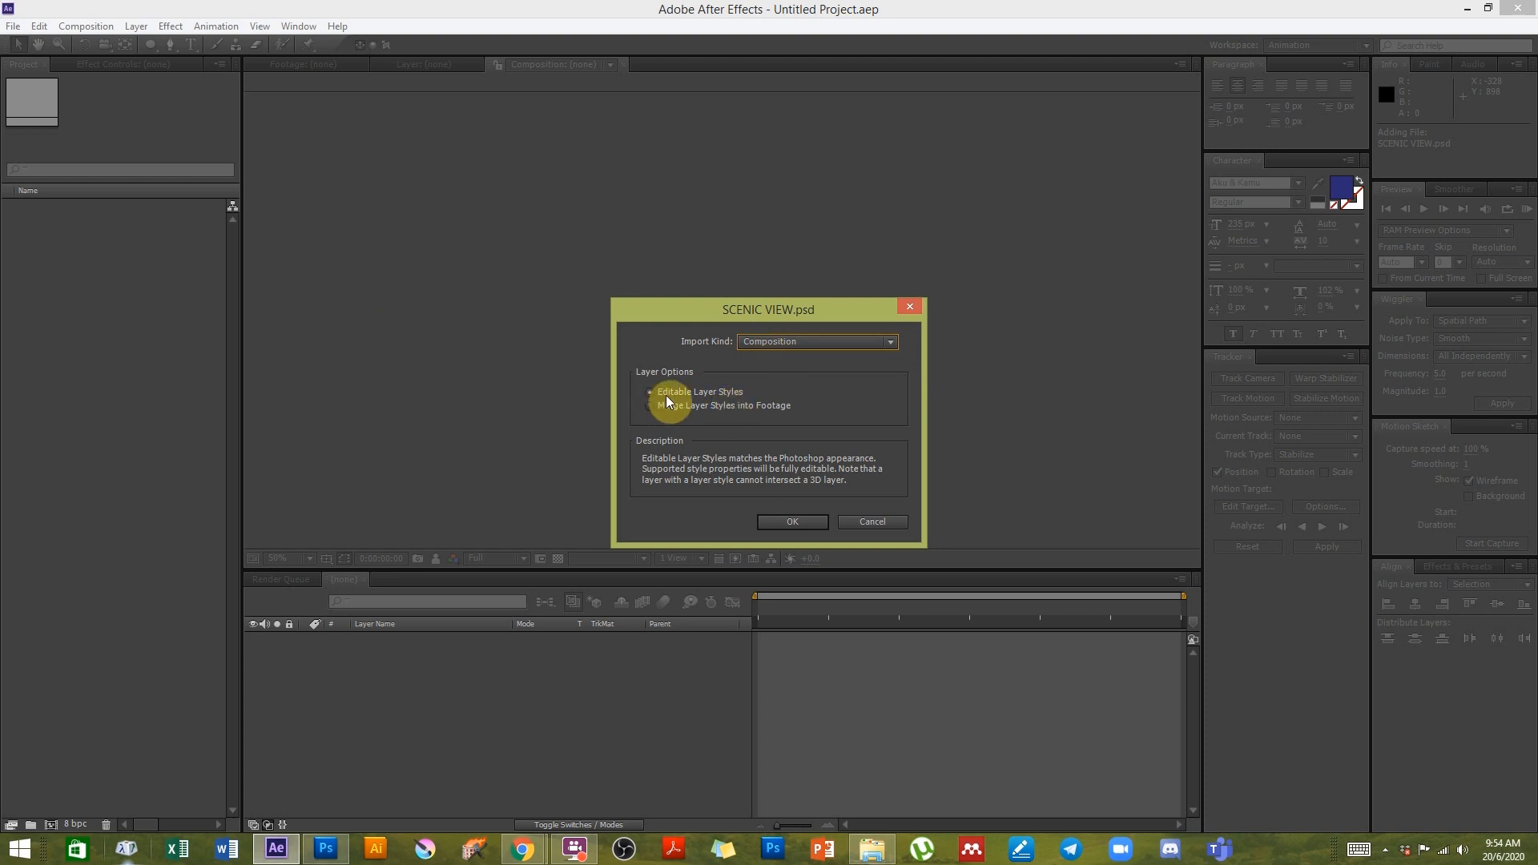
pyautogui.click(794, 527)
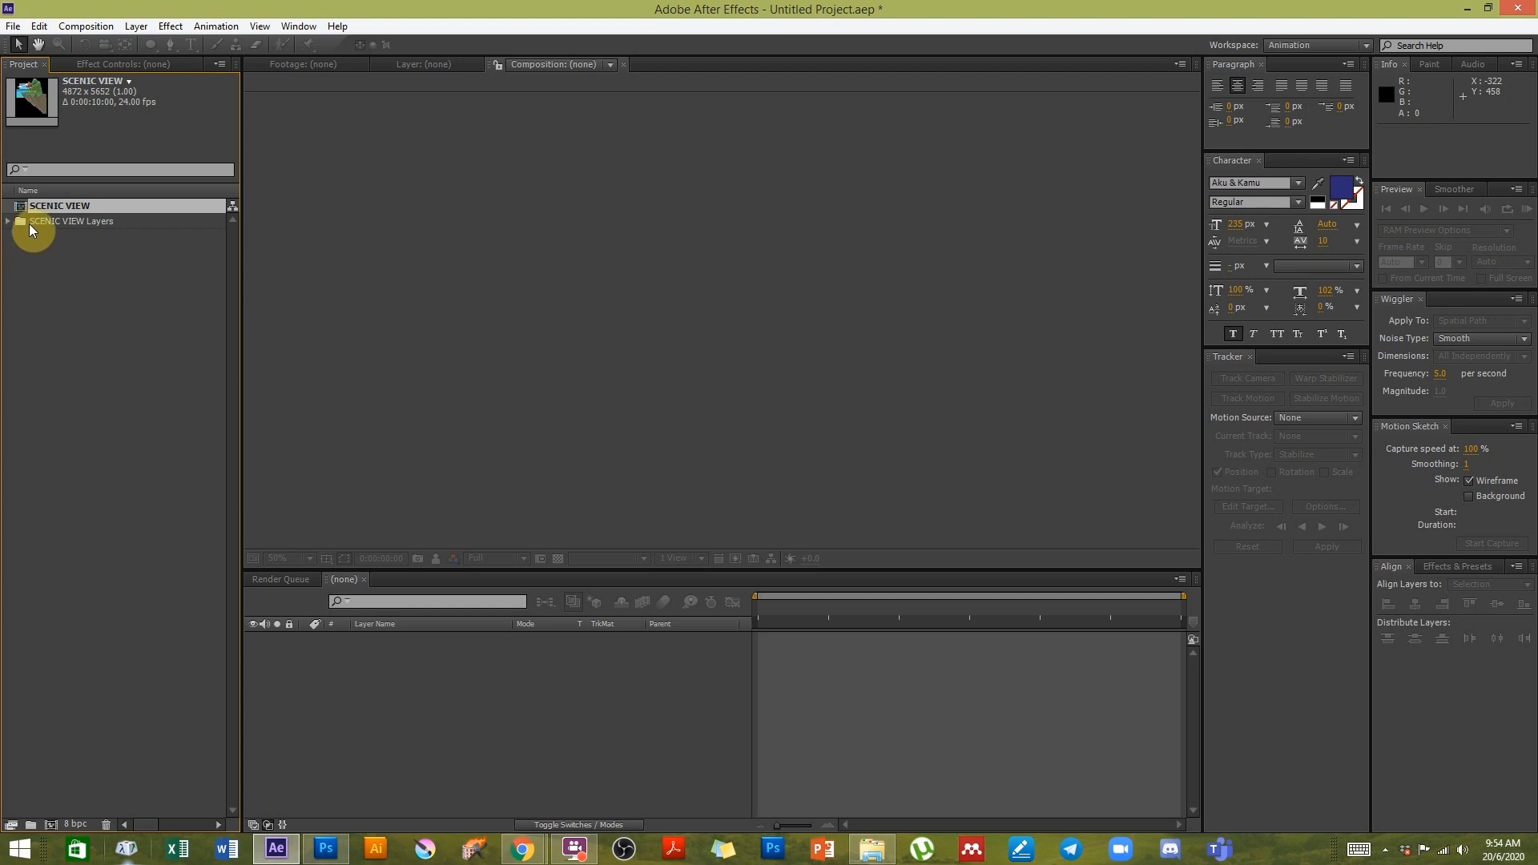
# - Expand the SCENIC VIEW Layers folder and open the SCENIC VIEW composition
pyautogui.click(29, 231)
pyautogui.click(32, 223)
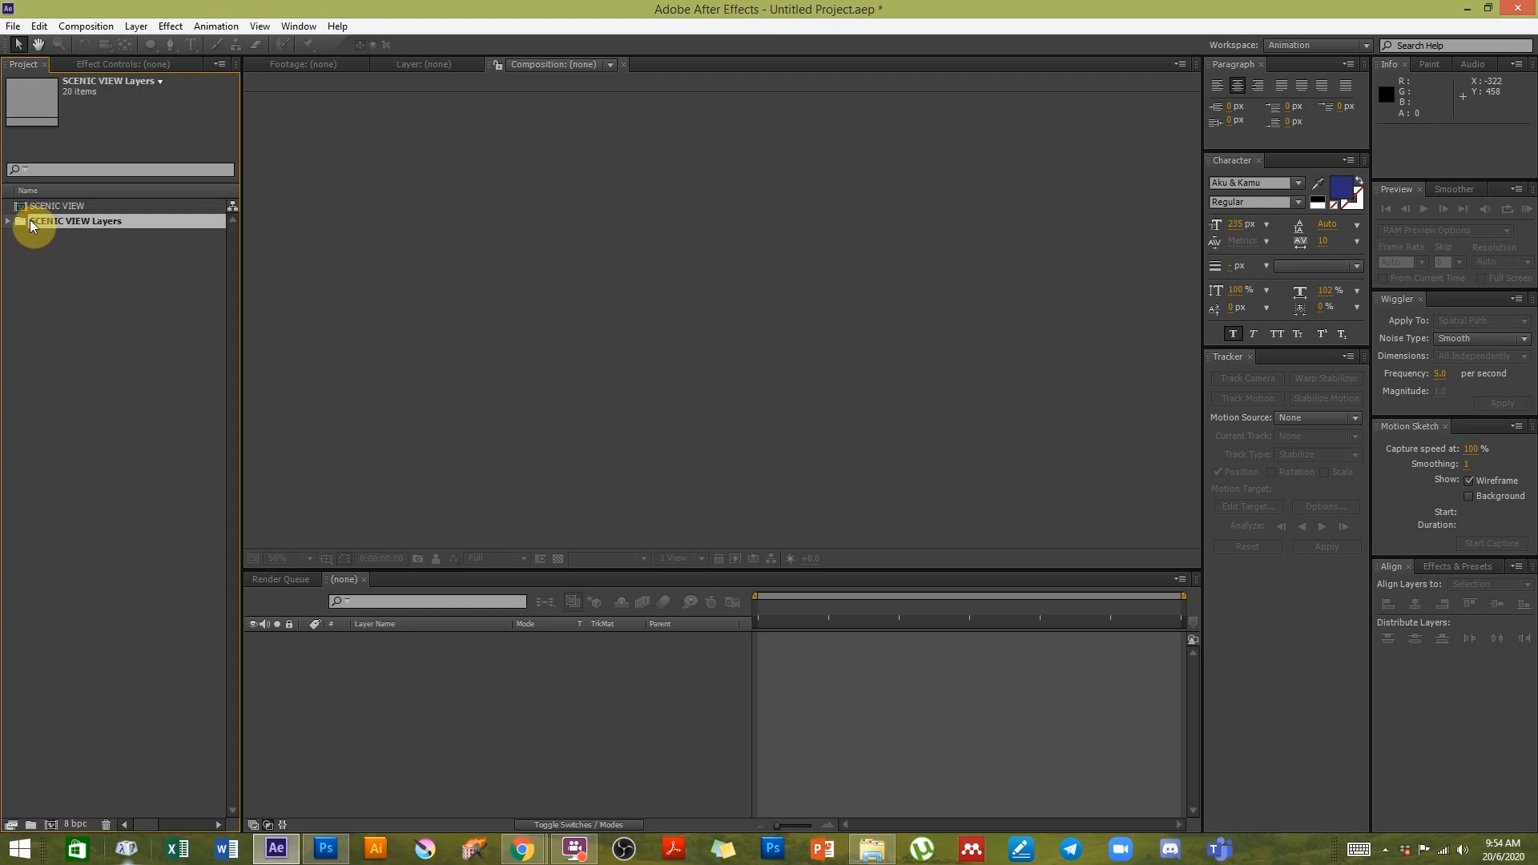
pyautogui.click(48, 208)
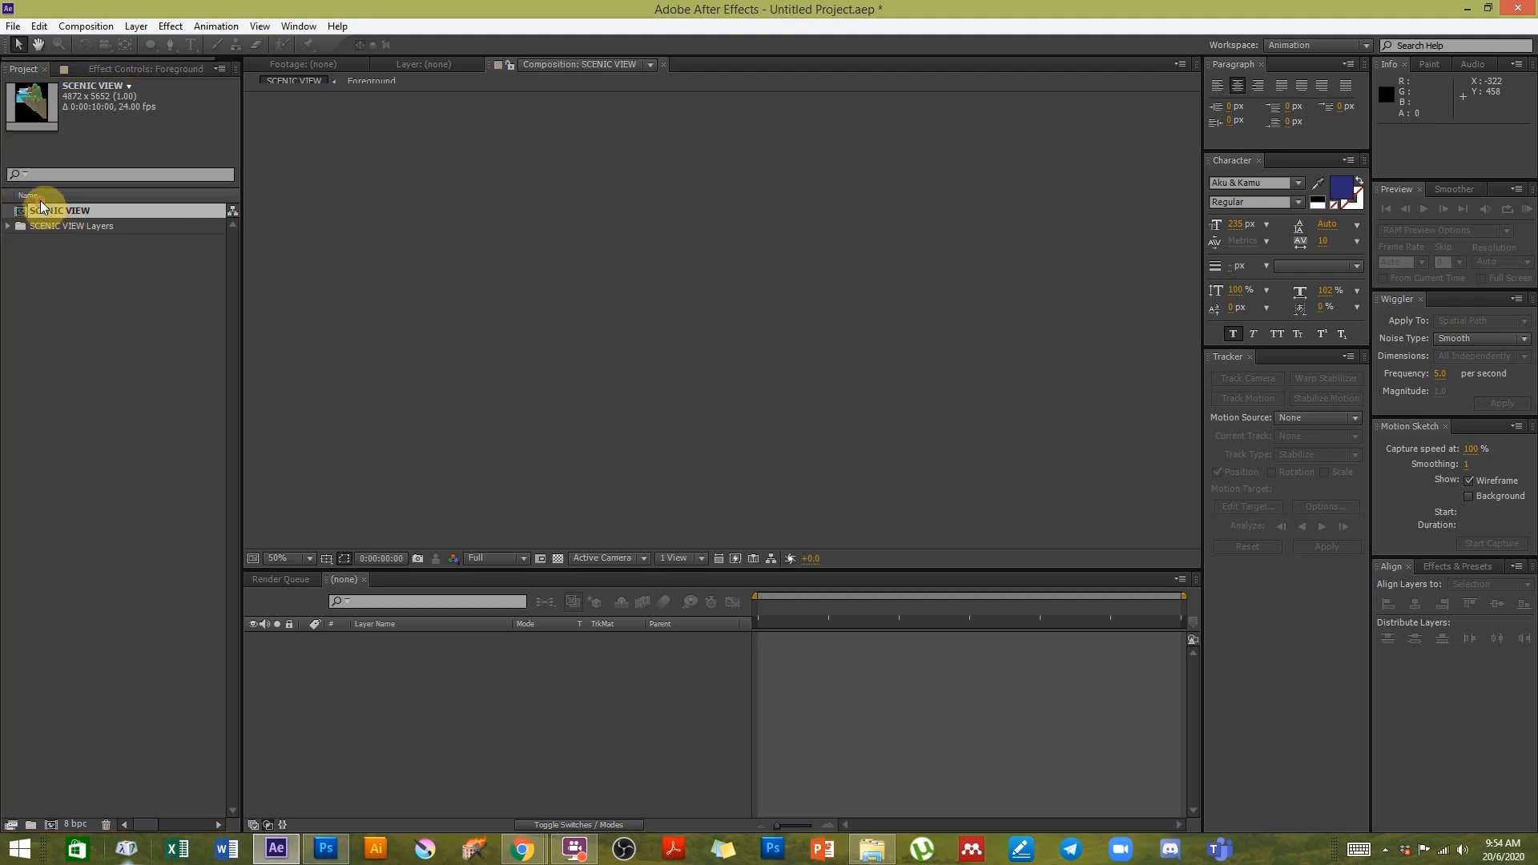
pyautogui.doubleClick(41, 207)
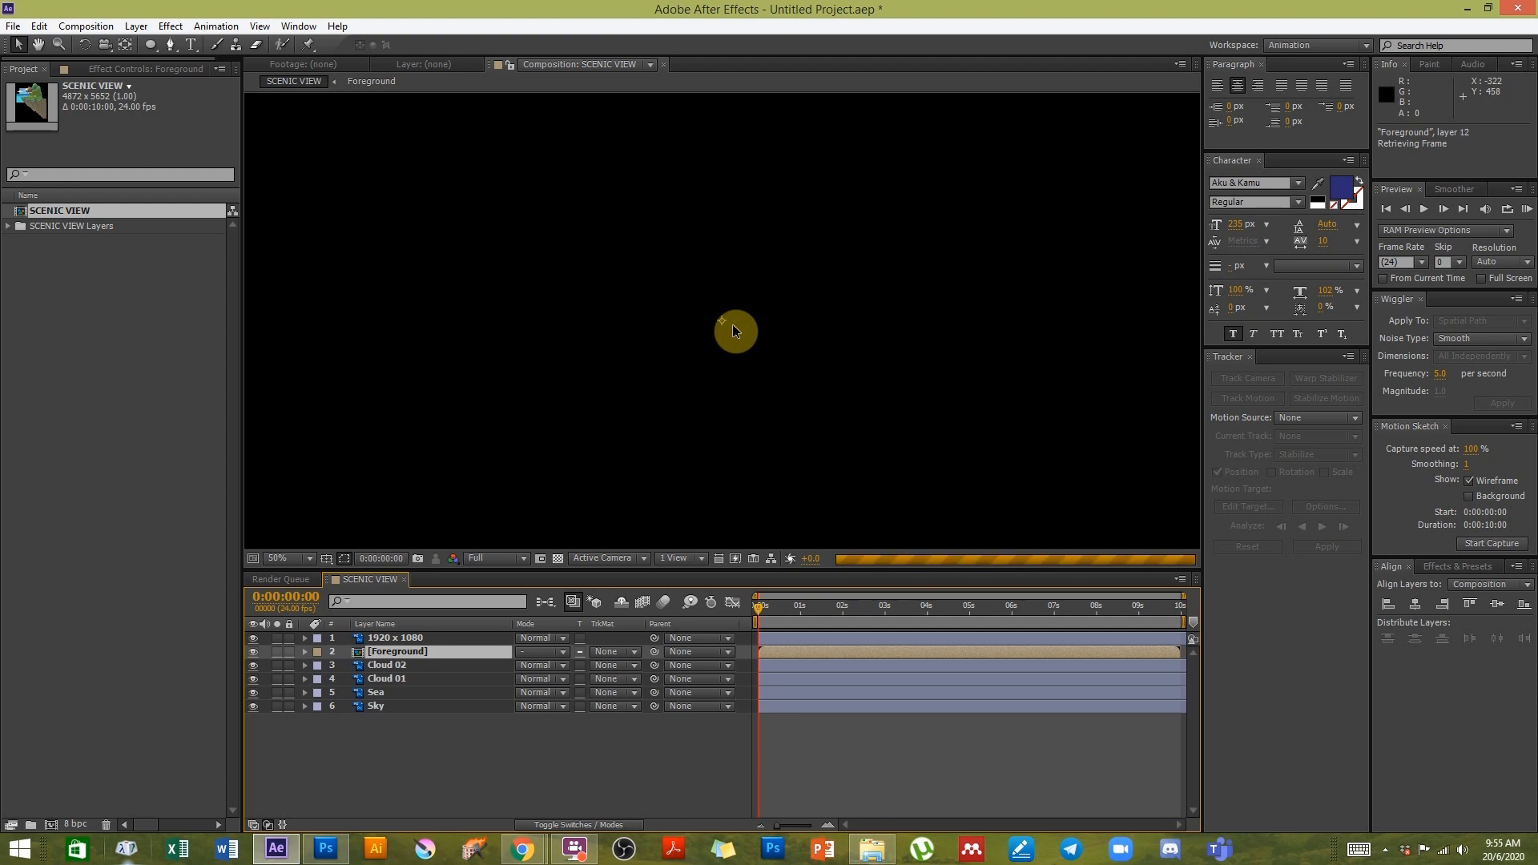
# - Fit the composition in the viewer and inspect the SCENIC VIEW composition settings
pyautogui.scroll(-2, 718, 332)
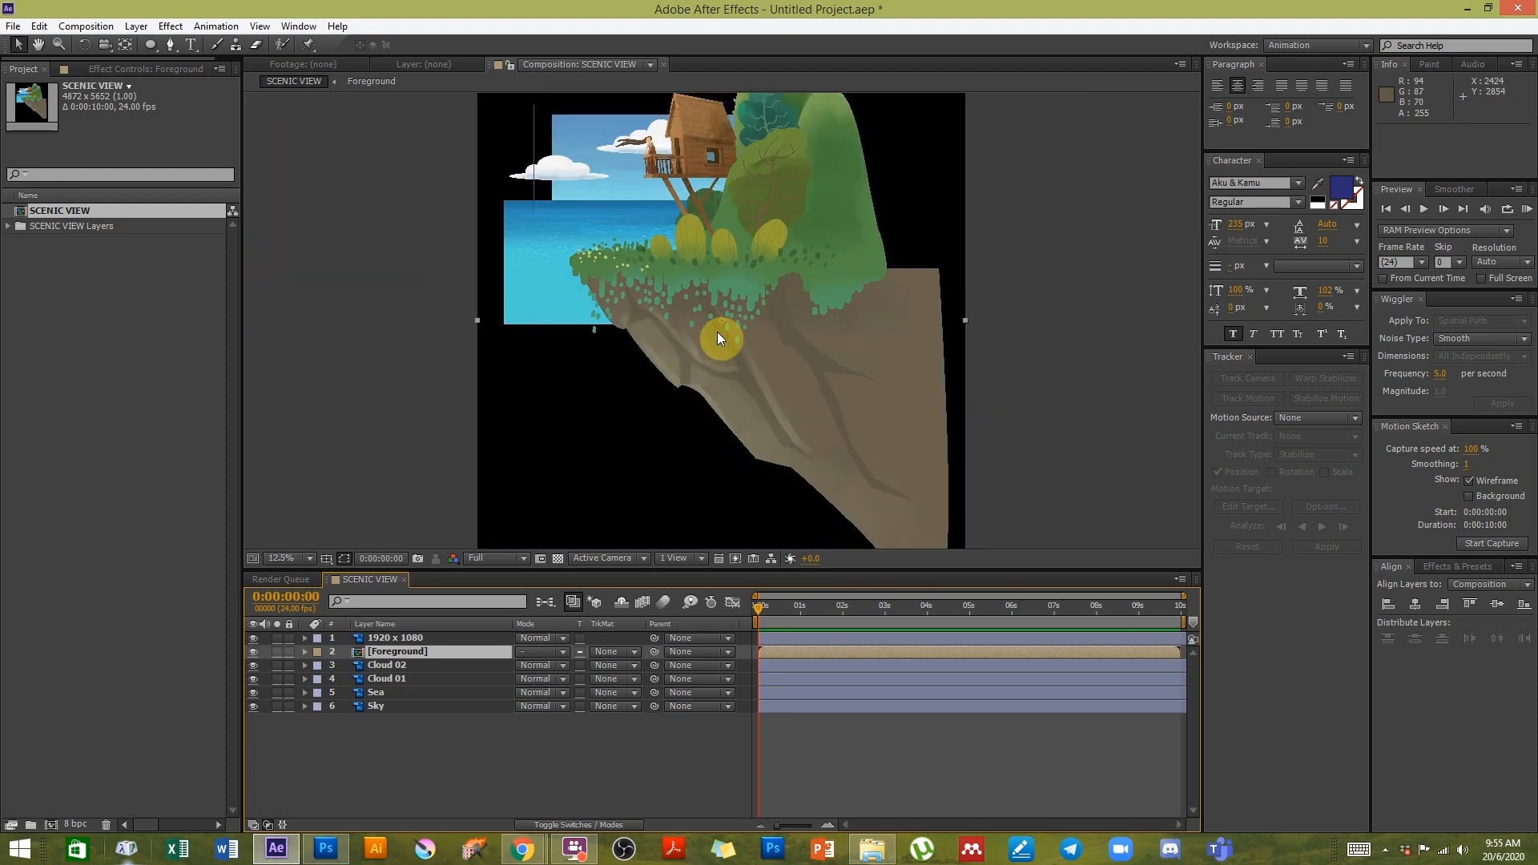
pyautogui.press('space')
pyautogui.moveTo(681, 267); pyautogui.dragTo(683, 325)
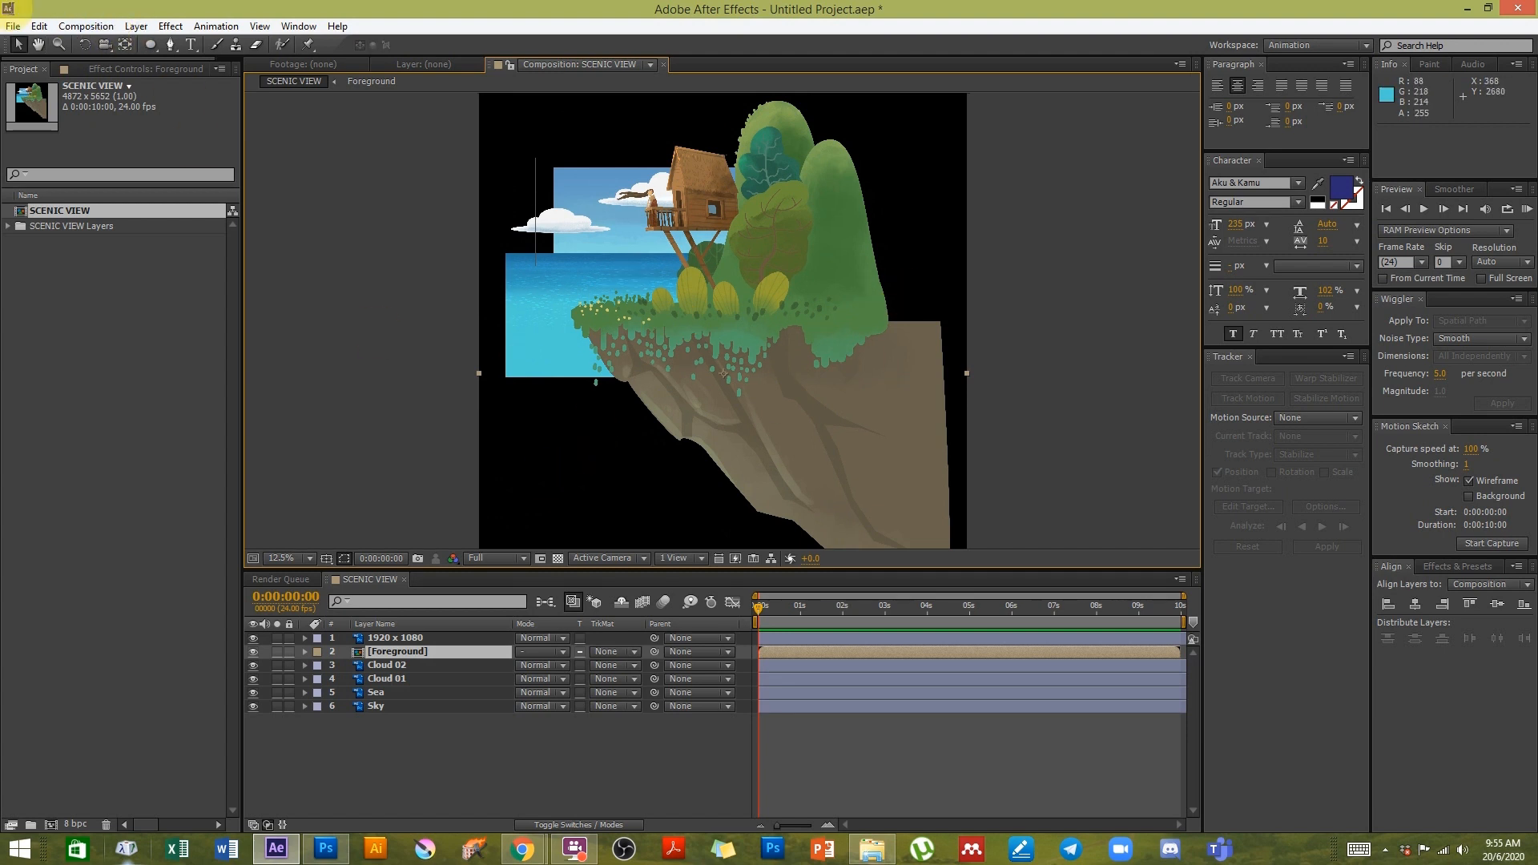
pyautogui.click(105, 36)
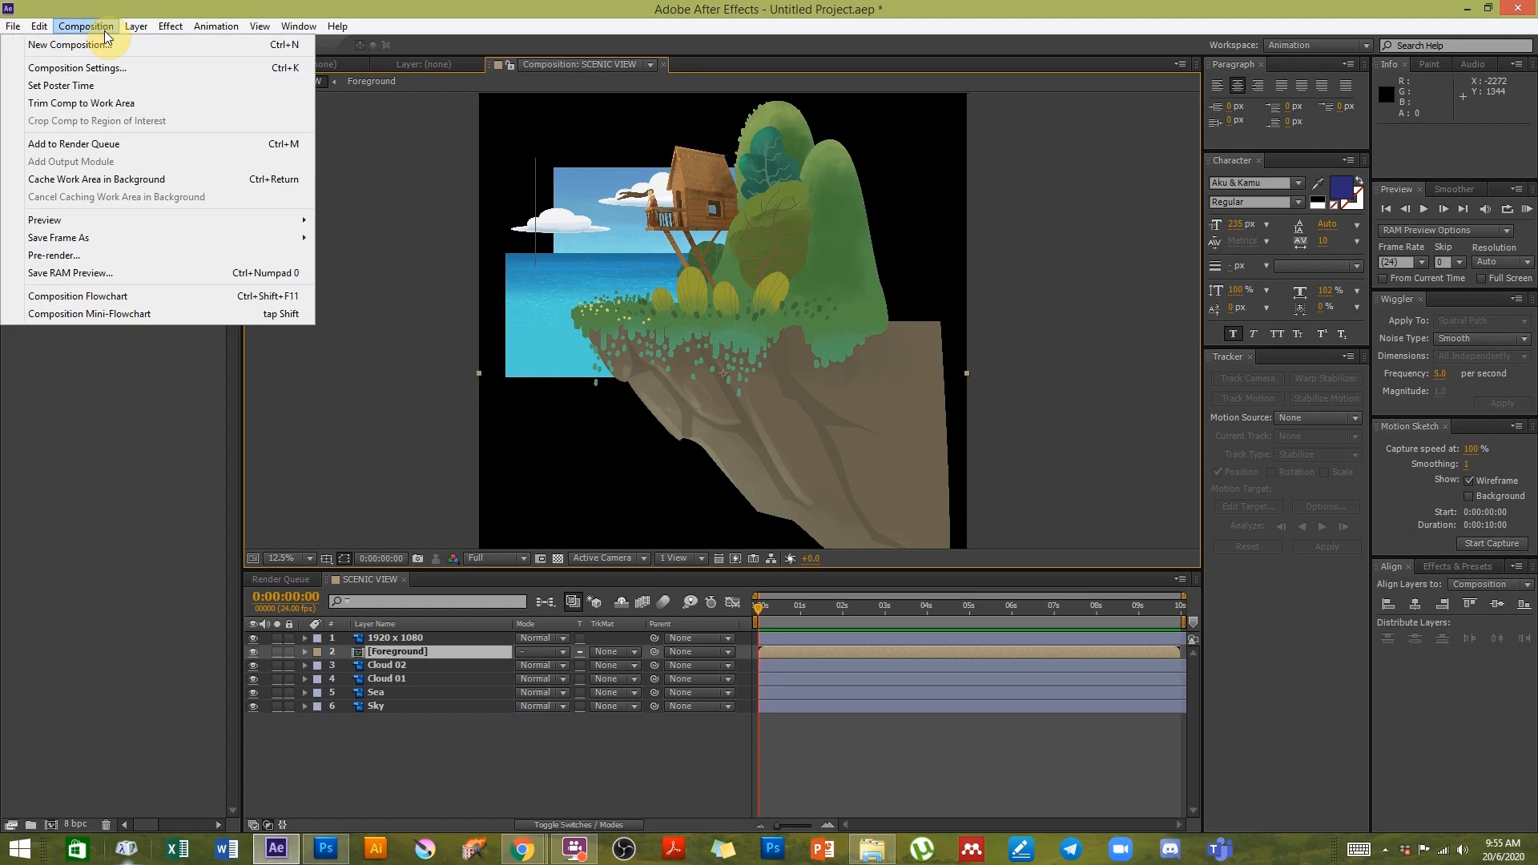
pyautogui.click(100, 67)
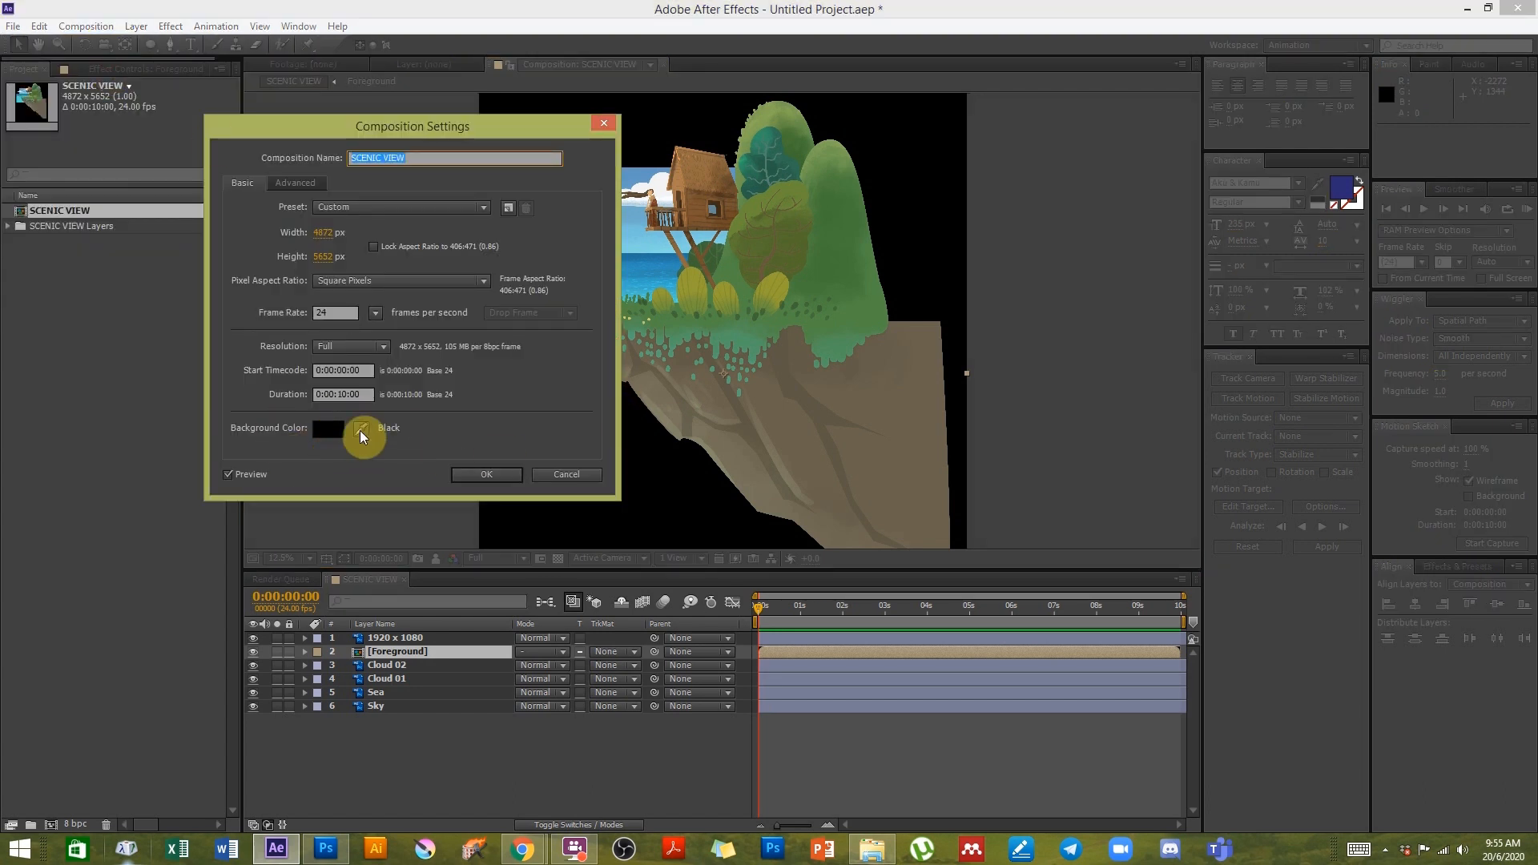
pyautogui.click(496, 476)
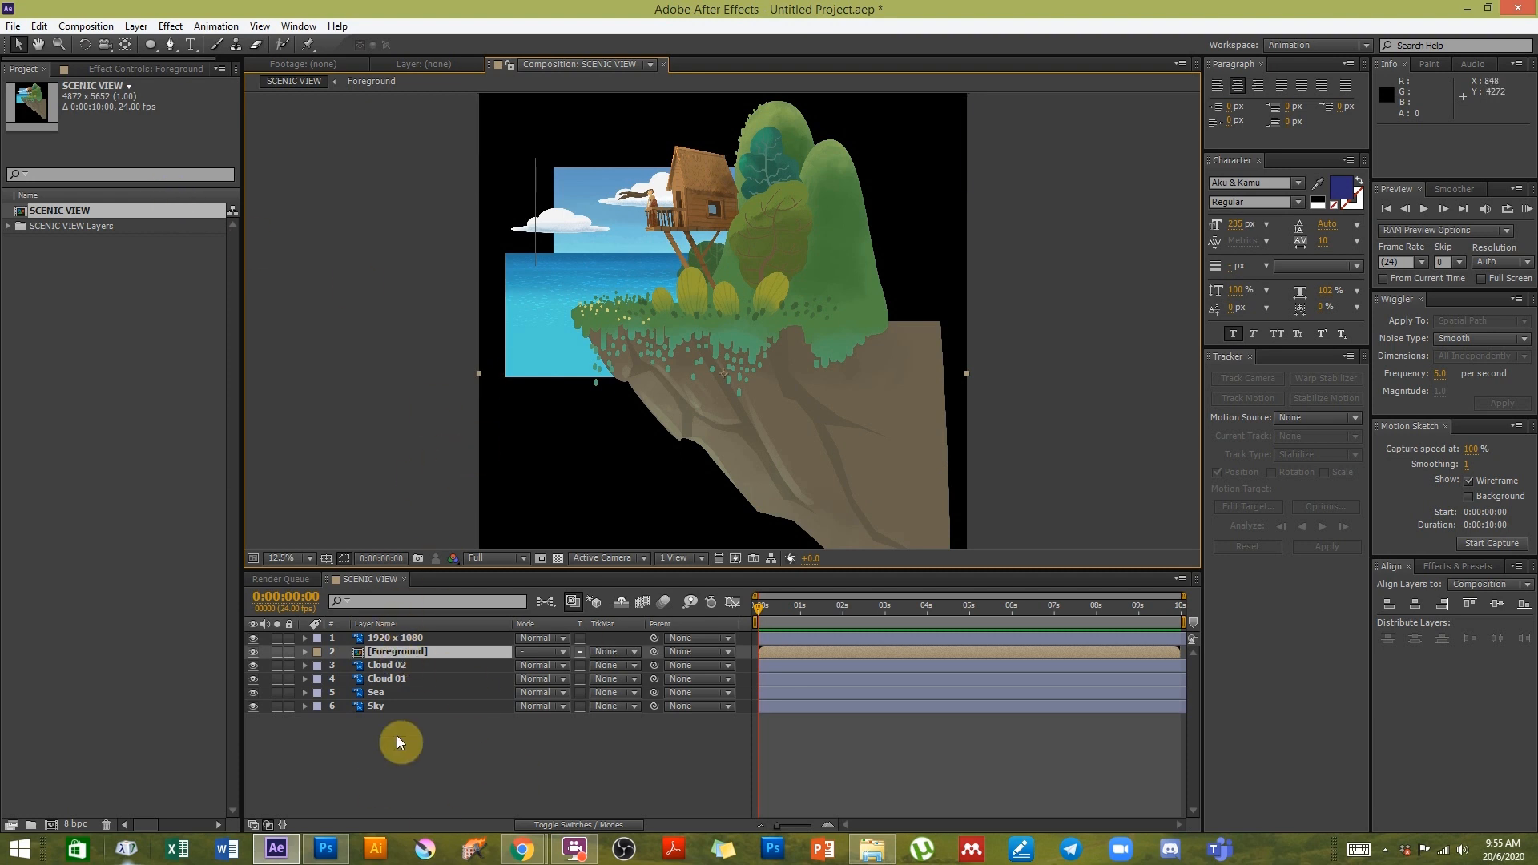
pyautogui.click(470, 716)
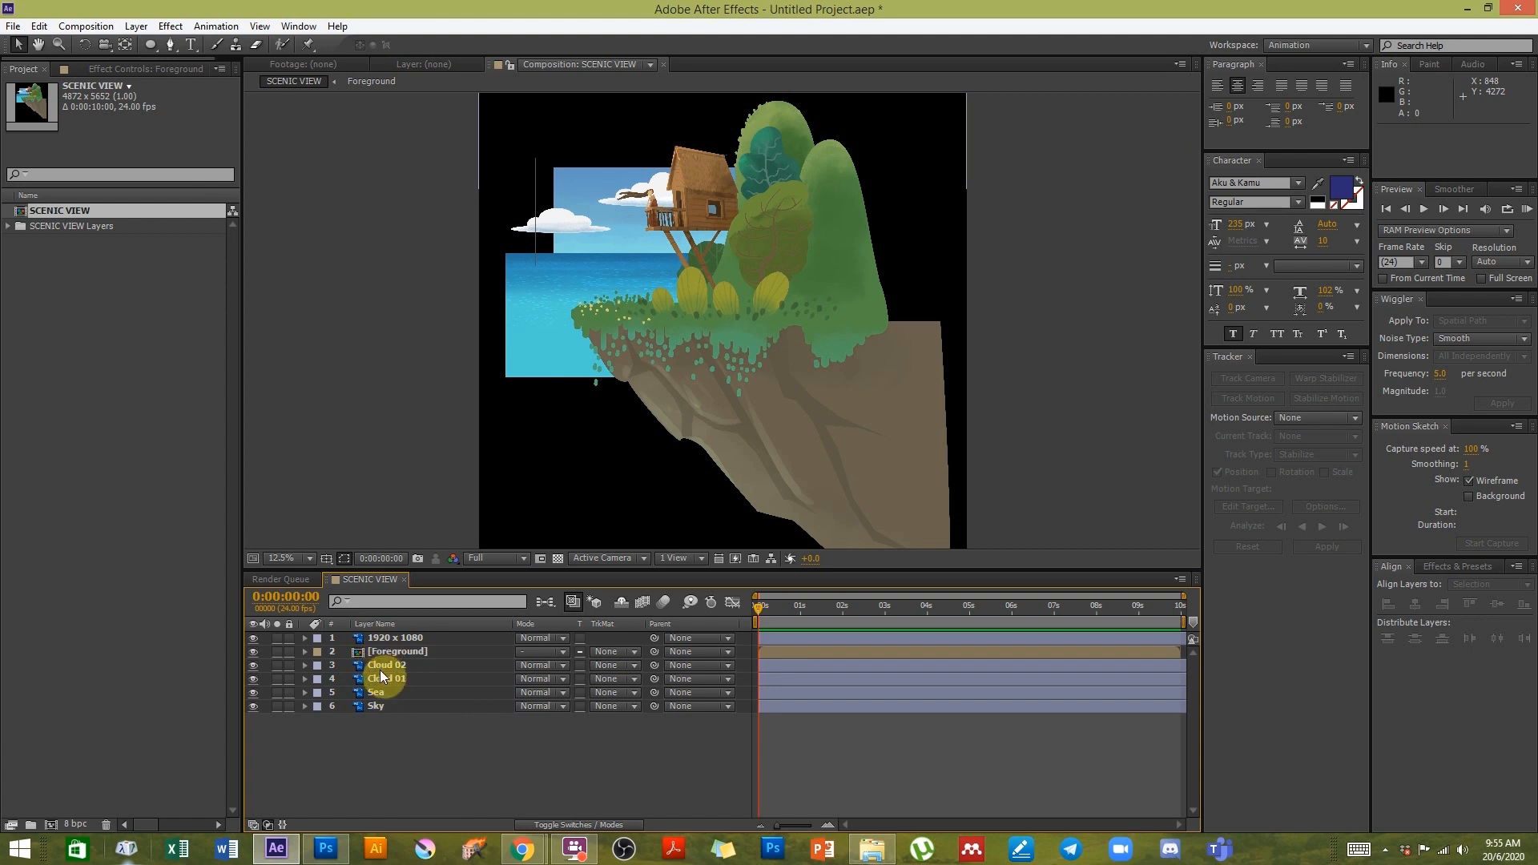
# - Switch to Photoshop to compare the Foreground group's layers with the After Effects composition, then return
pyautogui.click(325, 848)
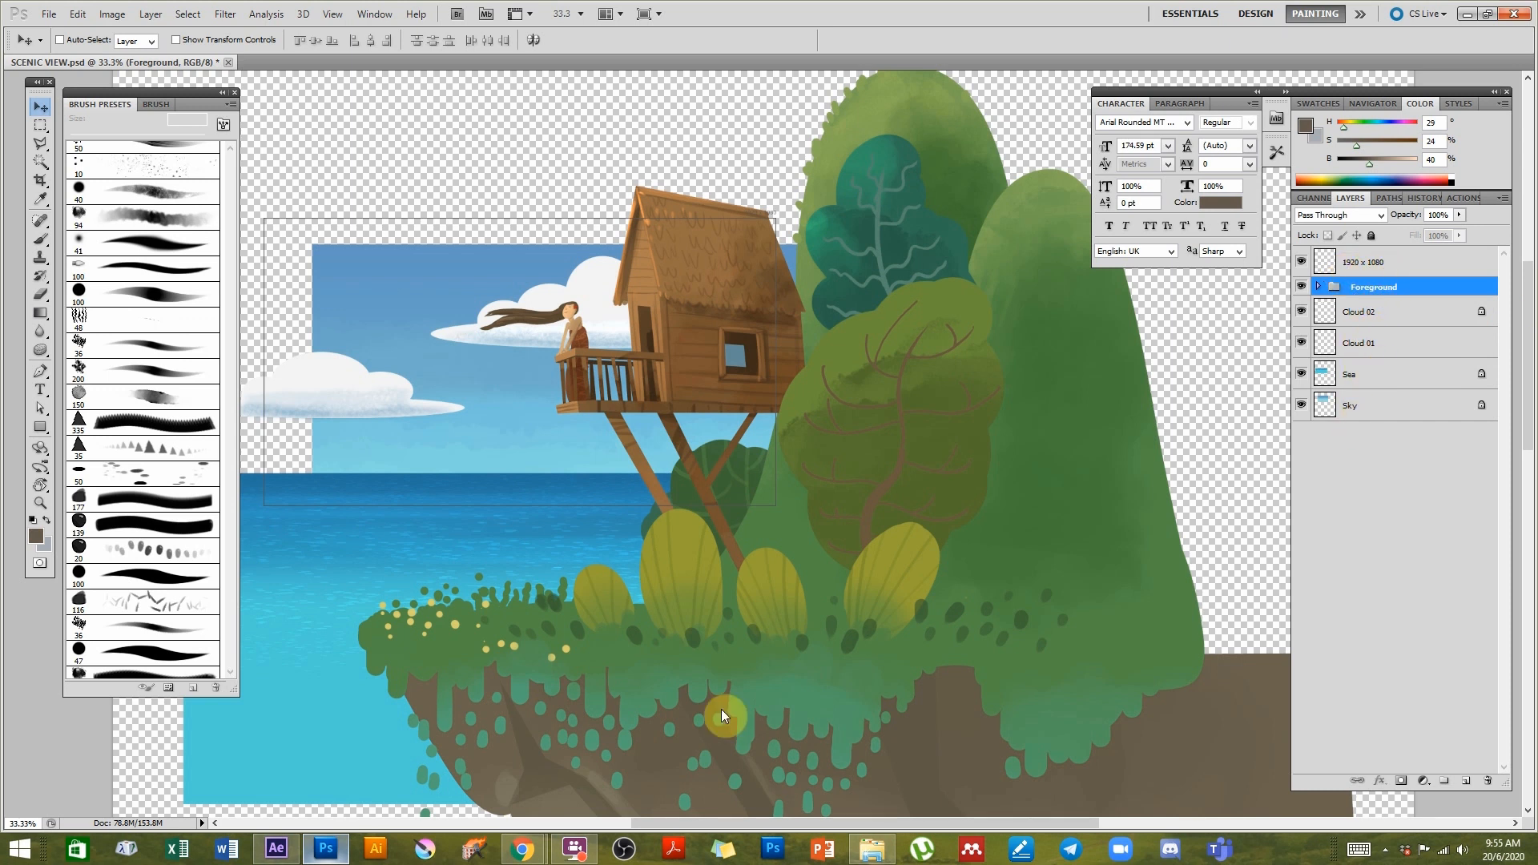
pyautogui.click(275, 848)
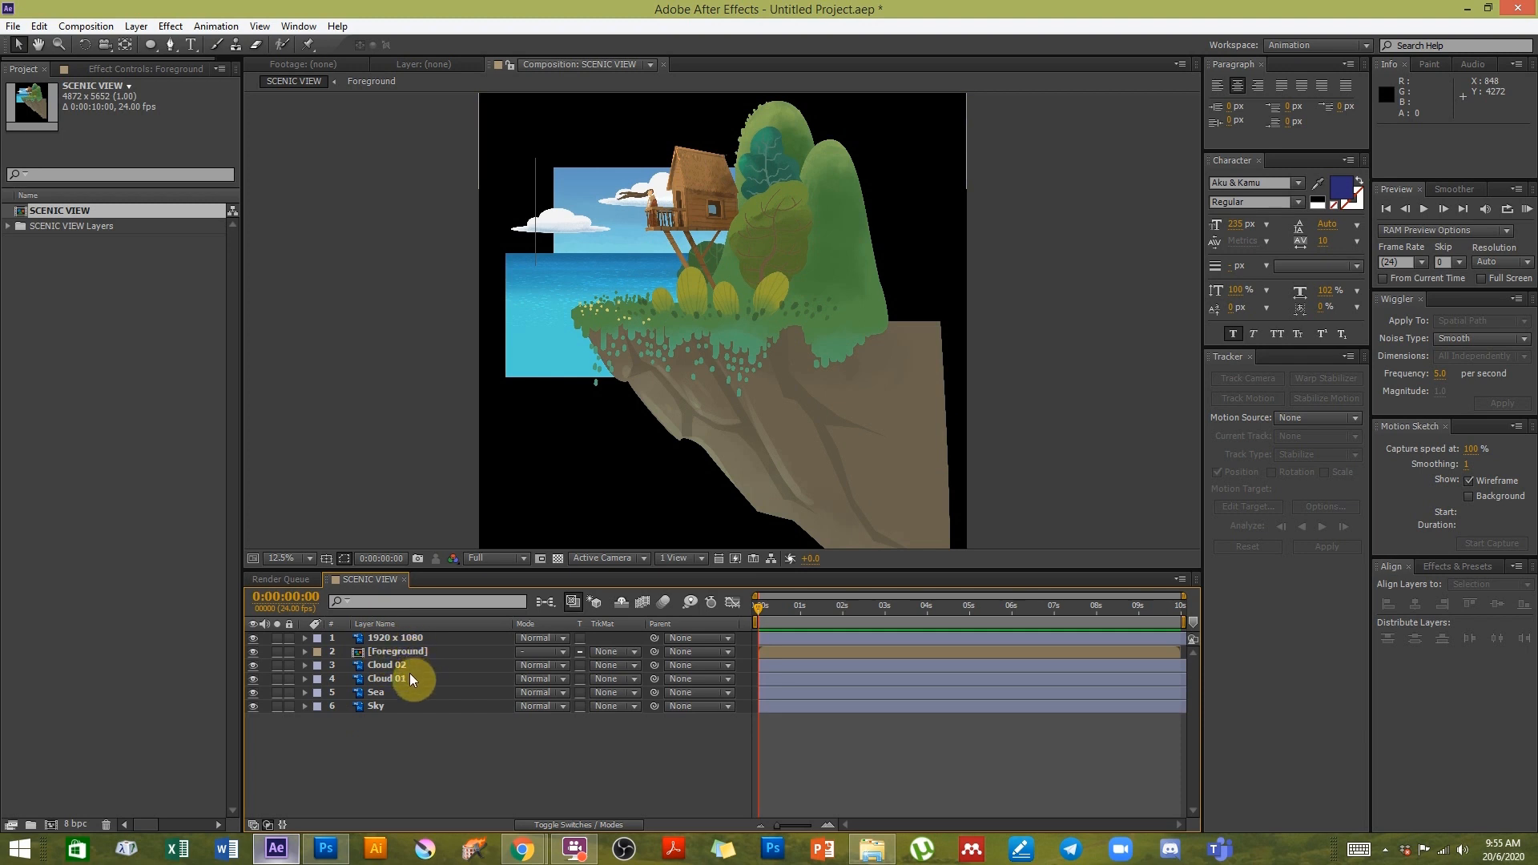
pyautogui.click(340, 850)
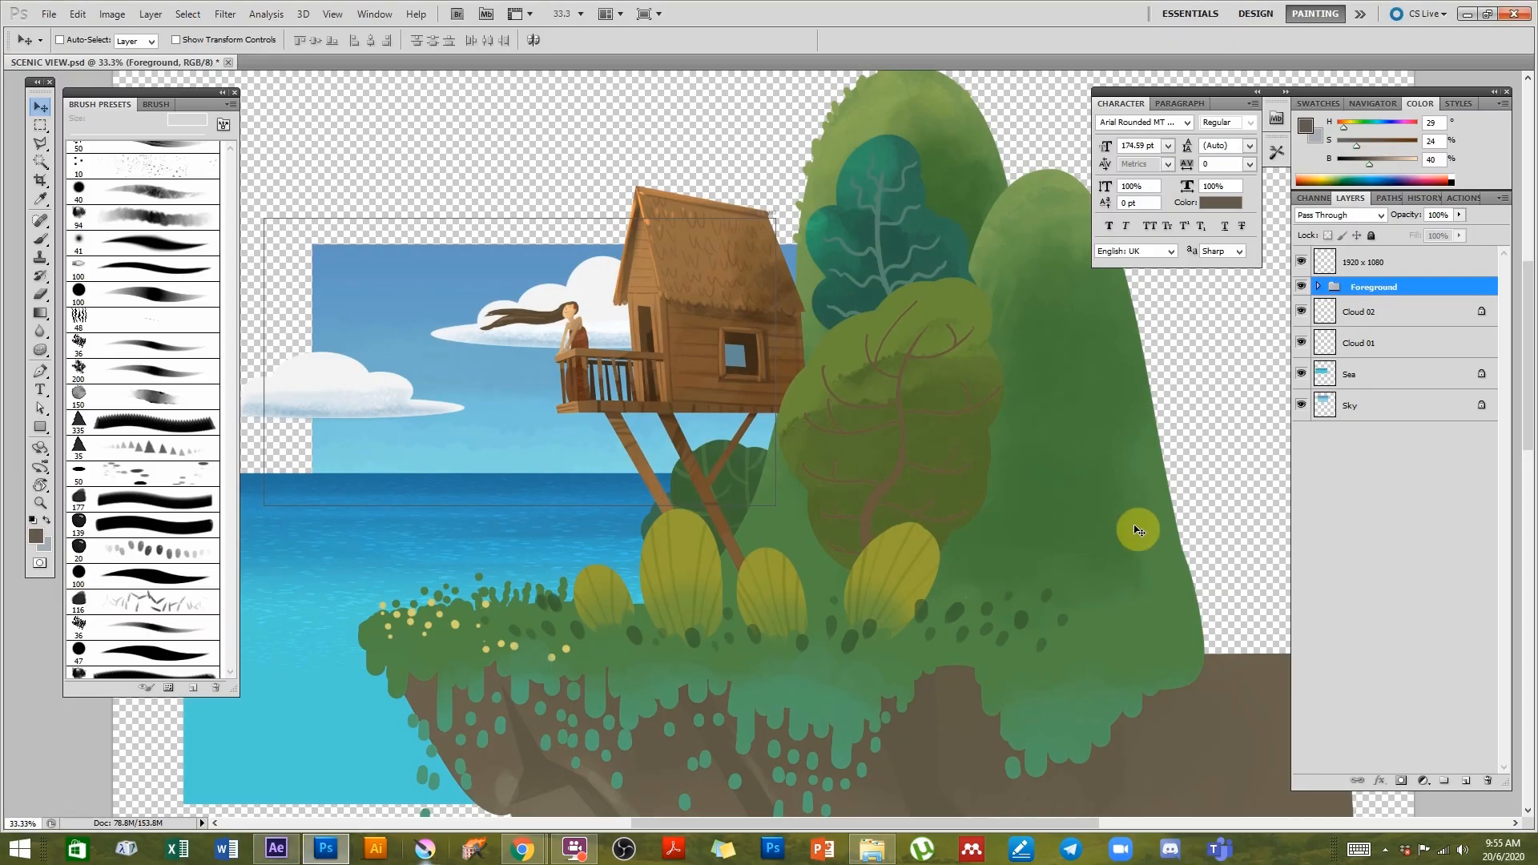
pyautogui.click(1317, 290)
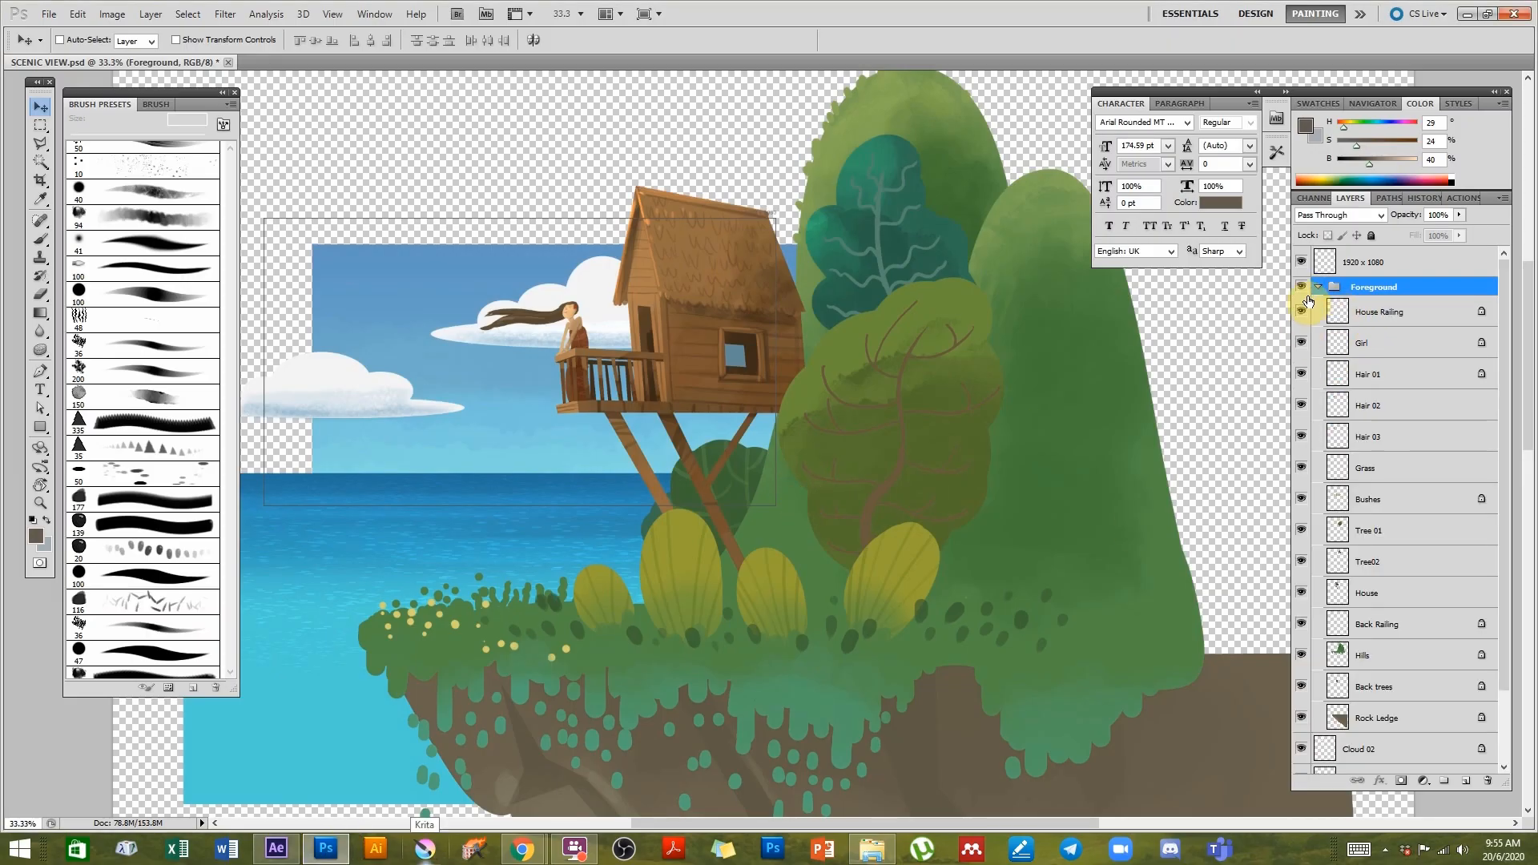
pyautogui.click(1318, 287)
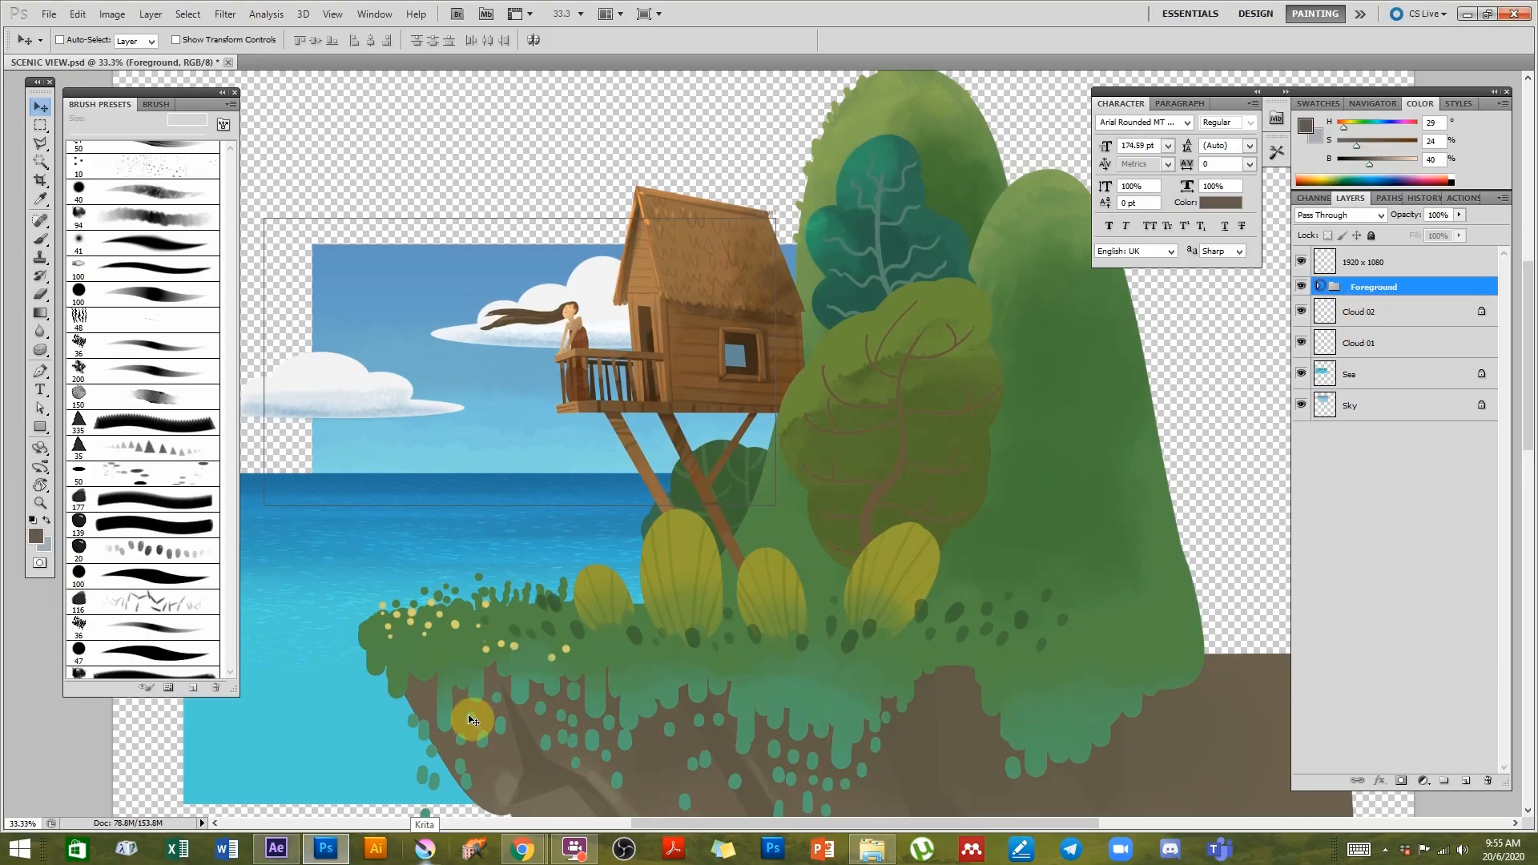
pyautogui.click(276, 849)
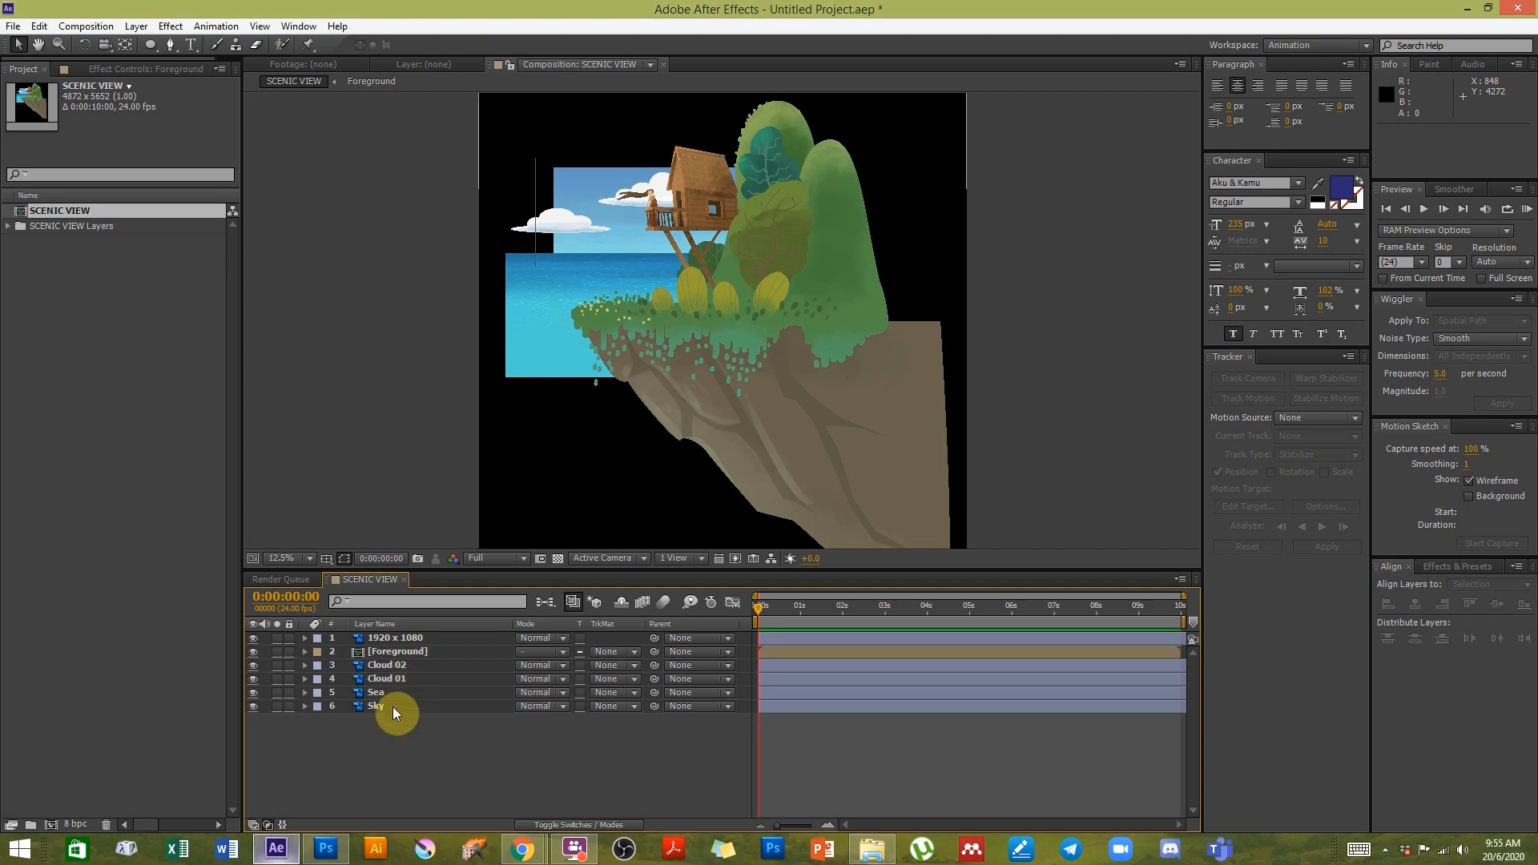
# - Expand the SCENIC VIEW Layers folder and open the Foreground precomposition
pyautogui.click(405, 649)
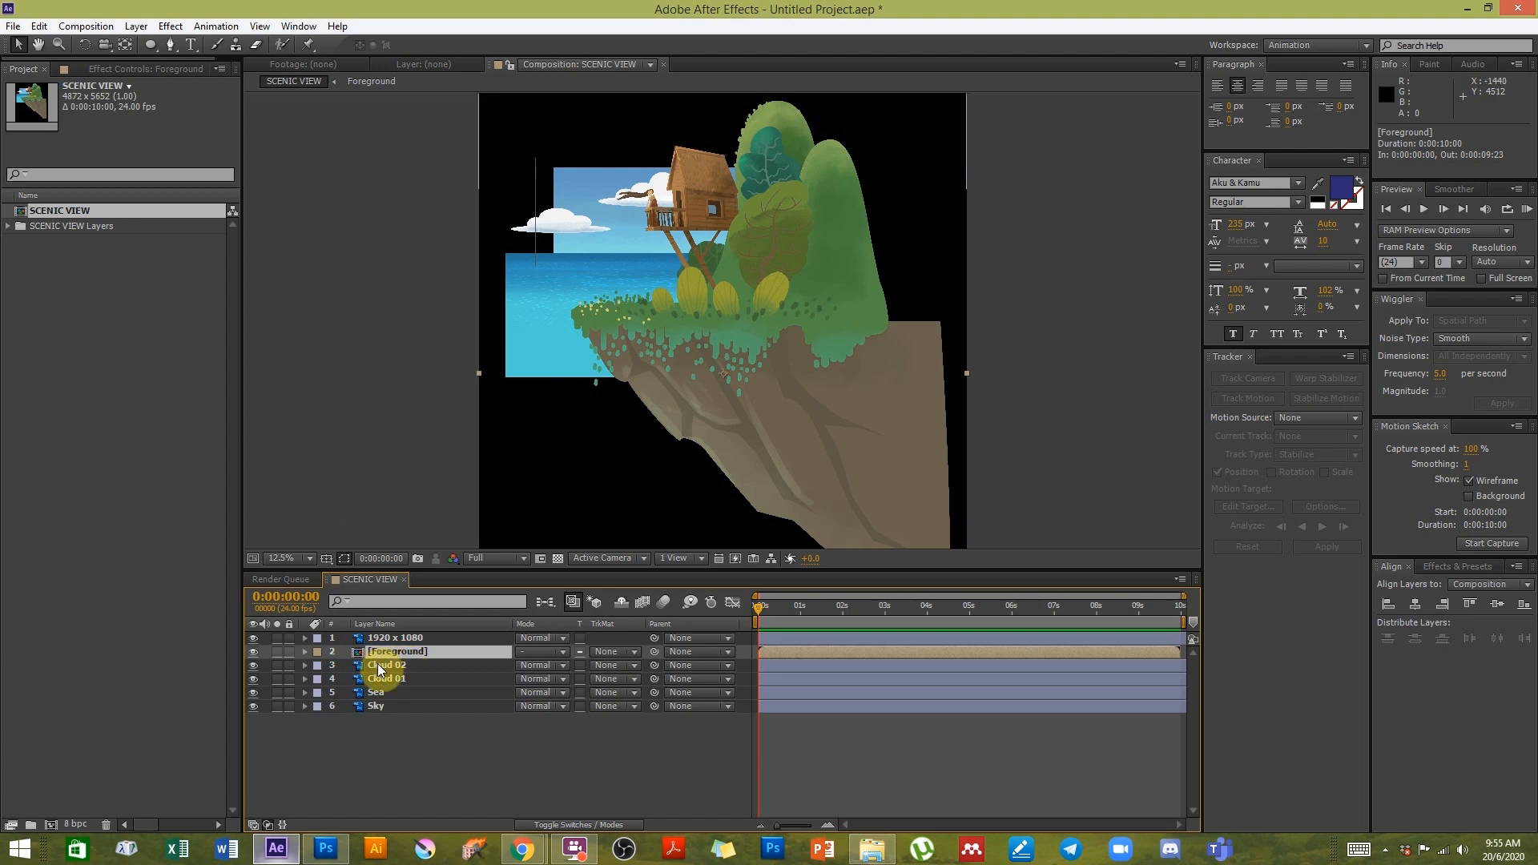
pyautogui.click(9, 226)
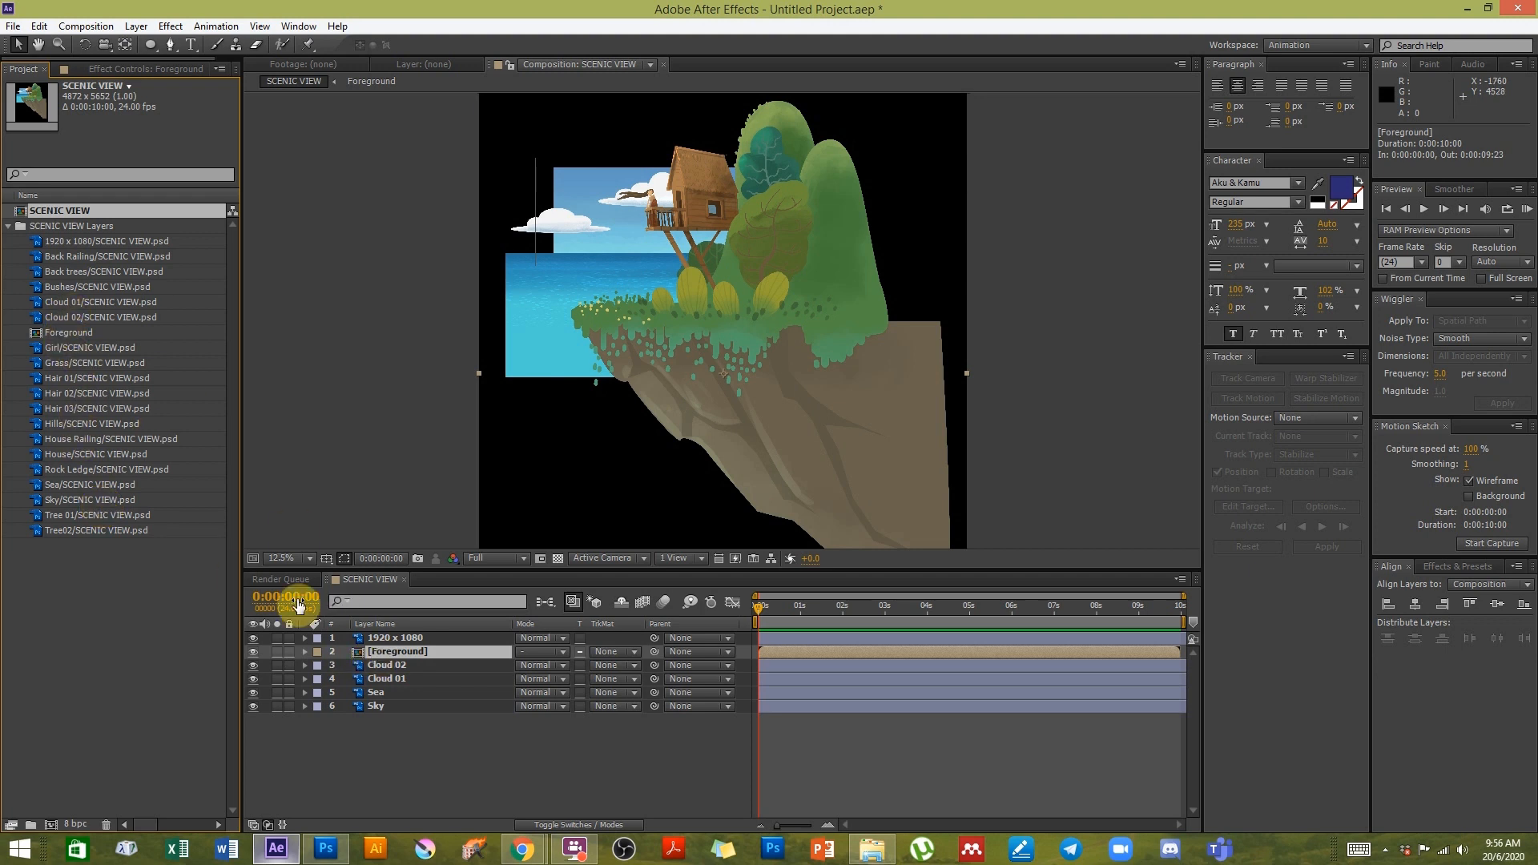
pyautogui.doubleClick(378, 650)
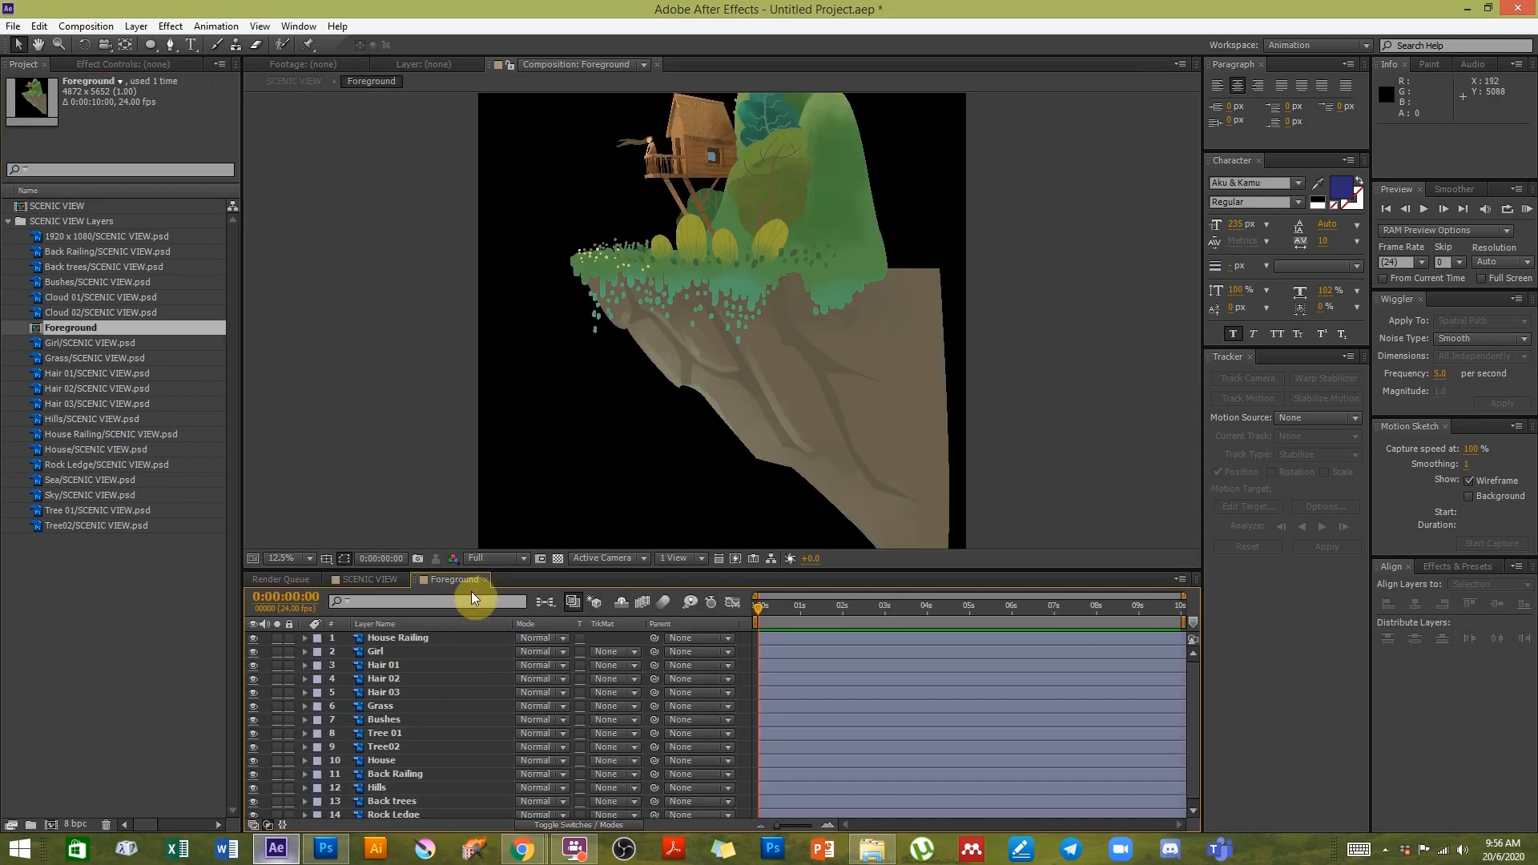
# - Resize the viewer and zoom into the treehouse in the Foreground composition
pyautogui.moveTo(480, 556); pyautogui.dragTo(472, 483)
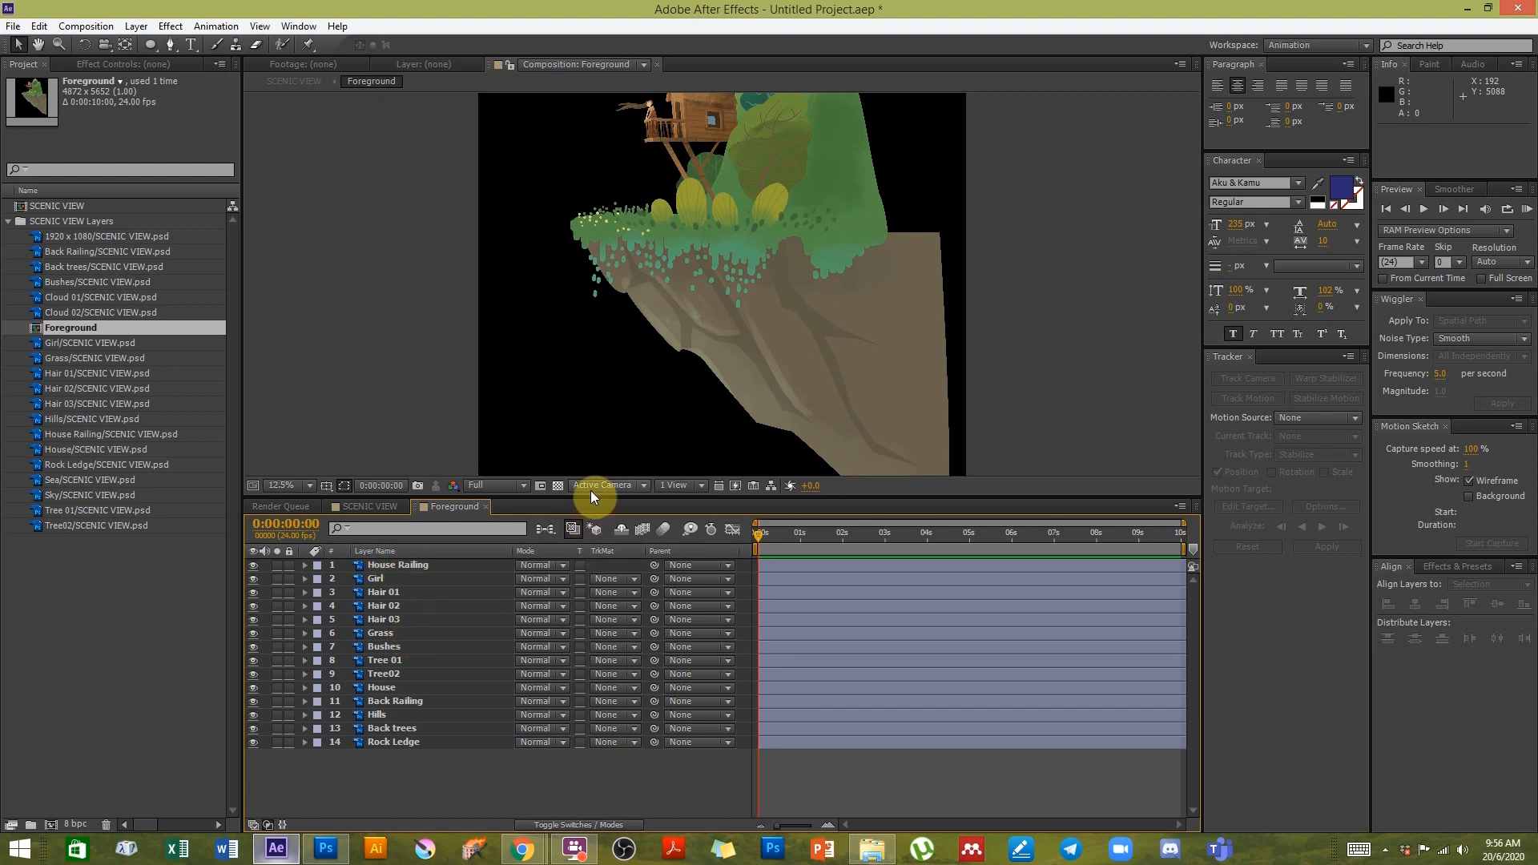
pyautogui.moveTo(590, 495); pyautogui.dragTo(585, 535)
pyautogui.press('h')
pyautogui.moveTo(783, 120); pyautogui.dragTo(806, 272)
pyautogui.press('v')
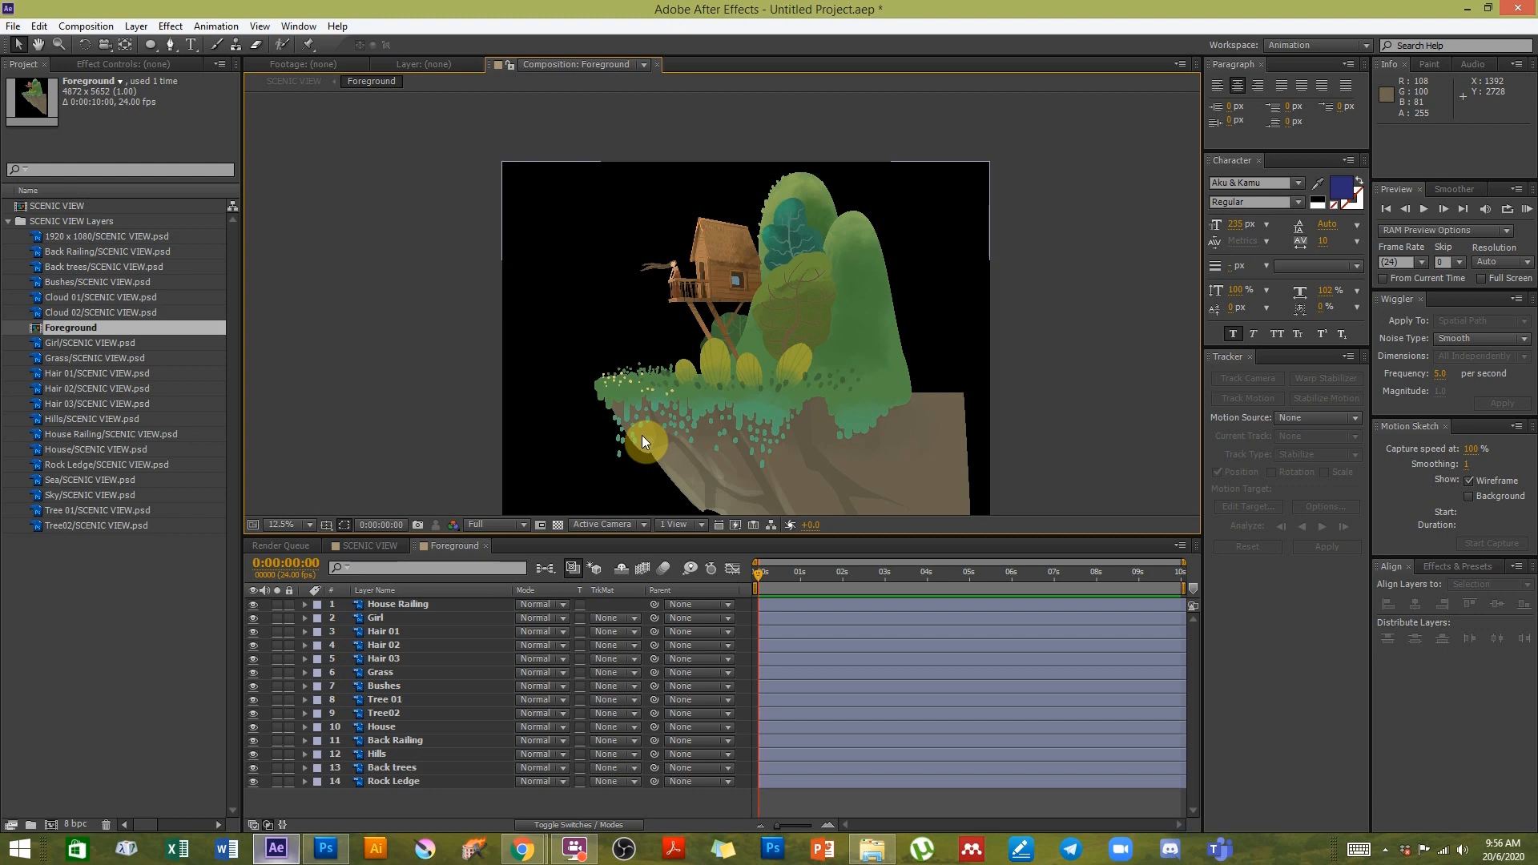
pyautogui.scroll(2, 655, 314)
pyautogui.press('h')
pyautogui.moveTo(535, 213); pyautogui.dragTo(885, 342)
pyautogui.press('v')
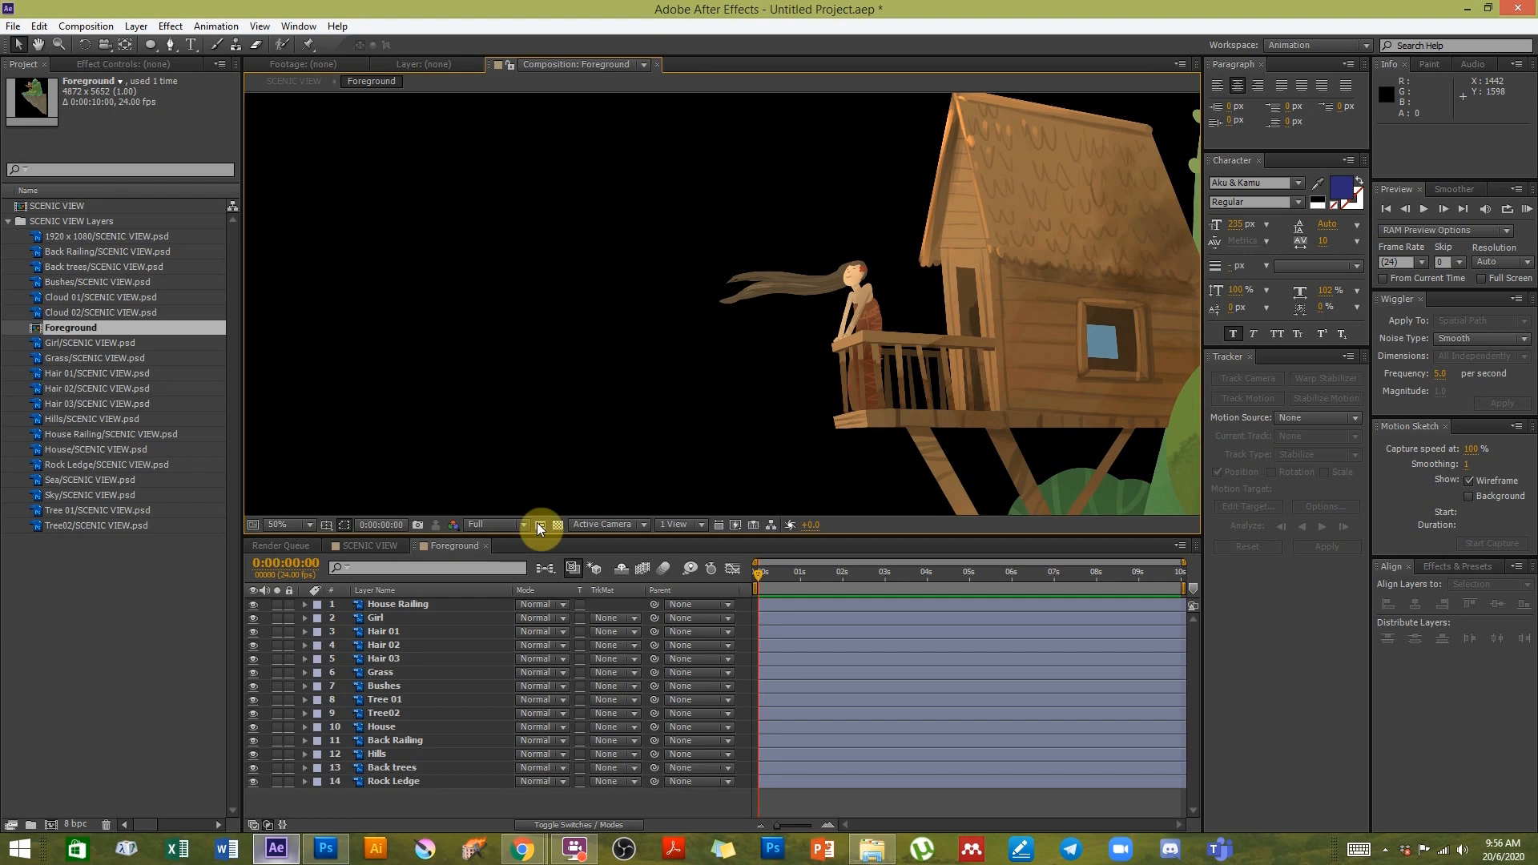
# - Select the Girl layer and pan around the Foreground composition to examine it
pyautogui.click(373, 622)
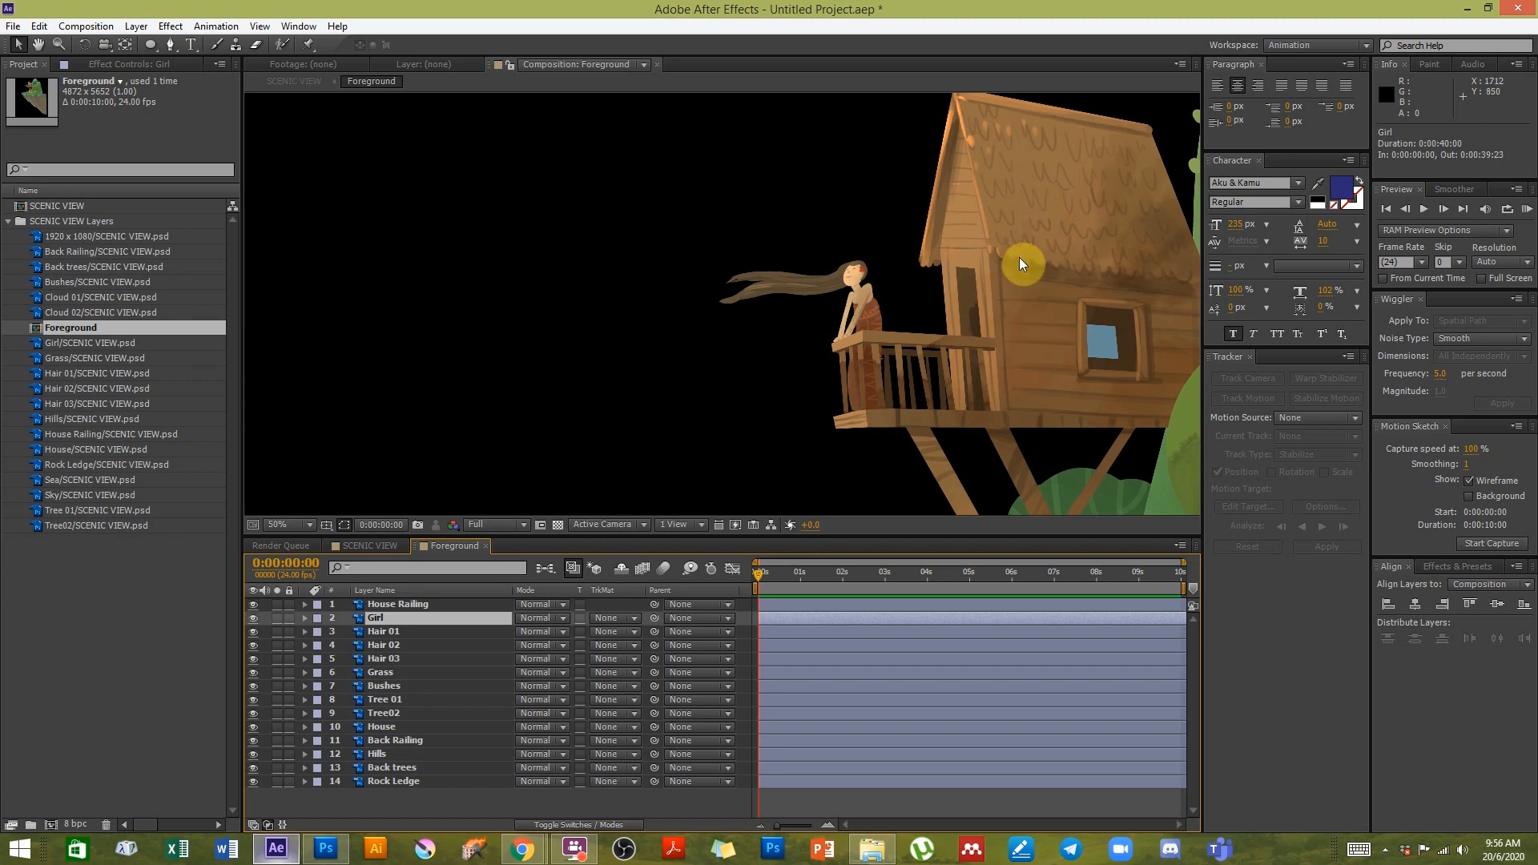
pyautogui.press('space')
pyautogui.moveTo(1035, 357); pyautogui.dragTo(892, 312)
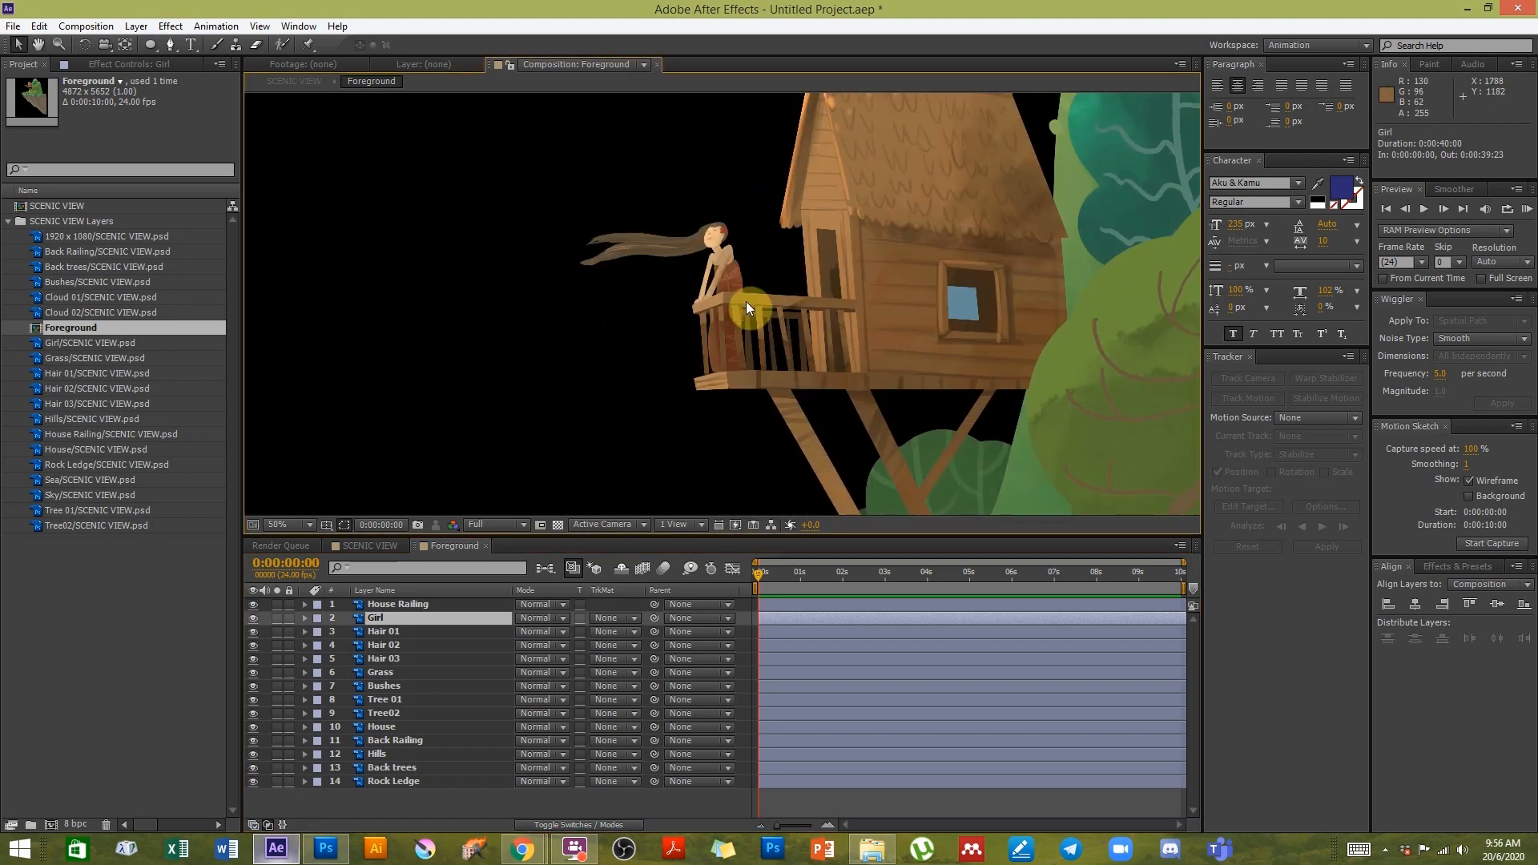
pyautogui.scroll(-4, 747, 301)
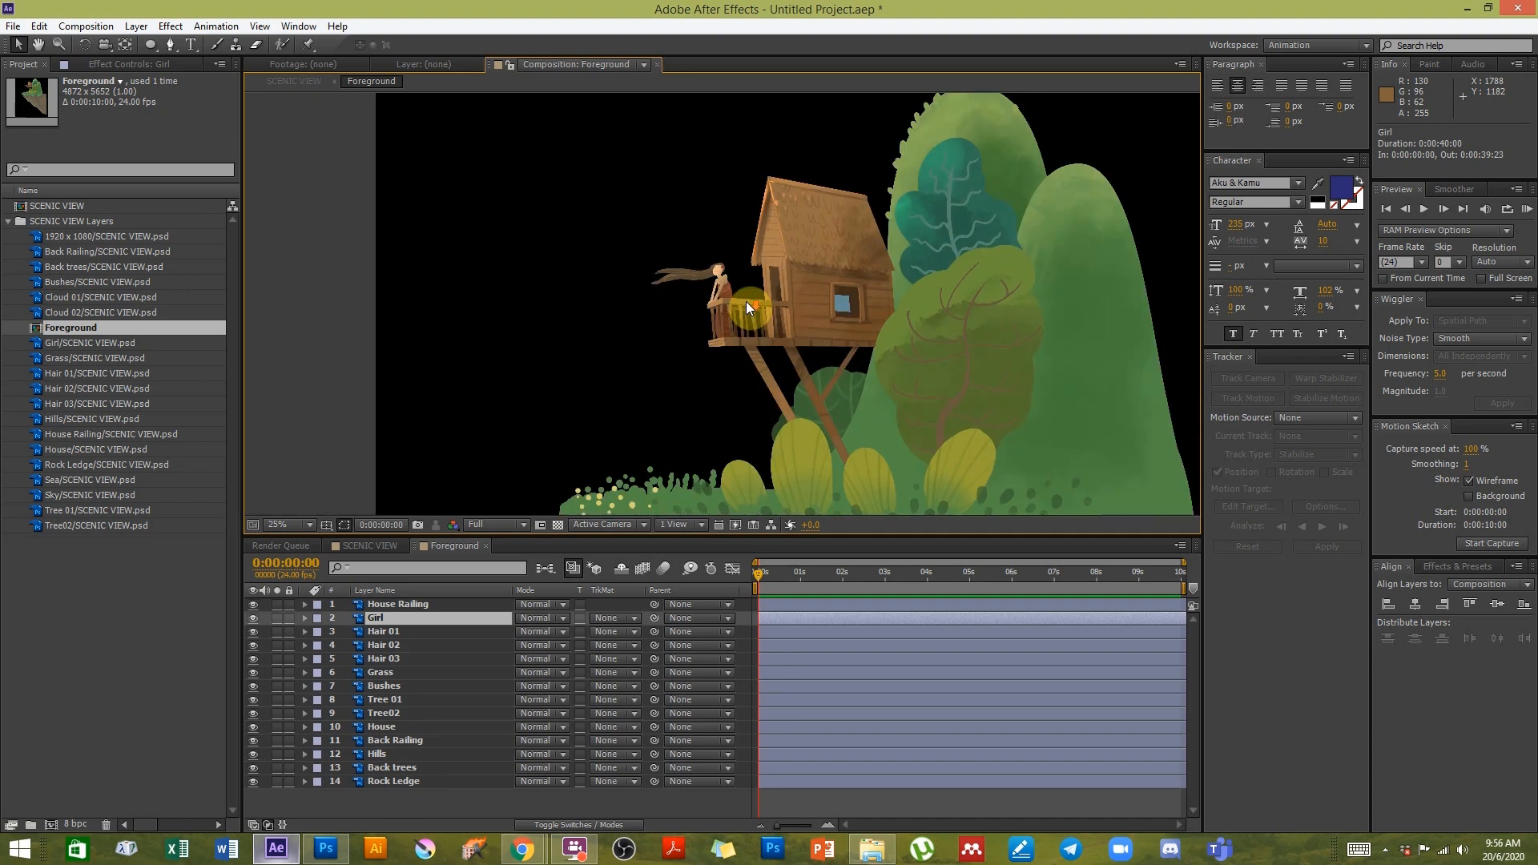
pyautogui.moveTo(817, 321); pyautogui.dragTo(790, 295)
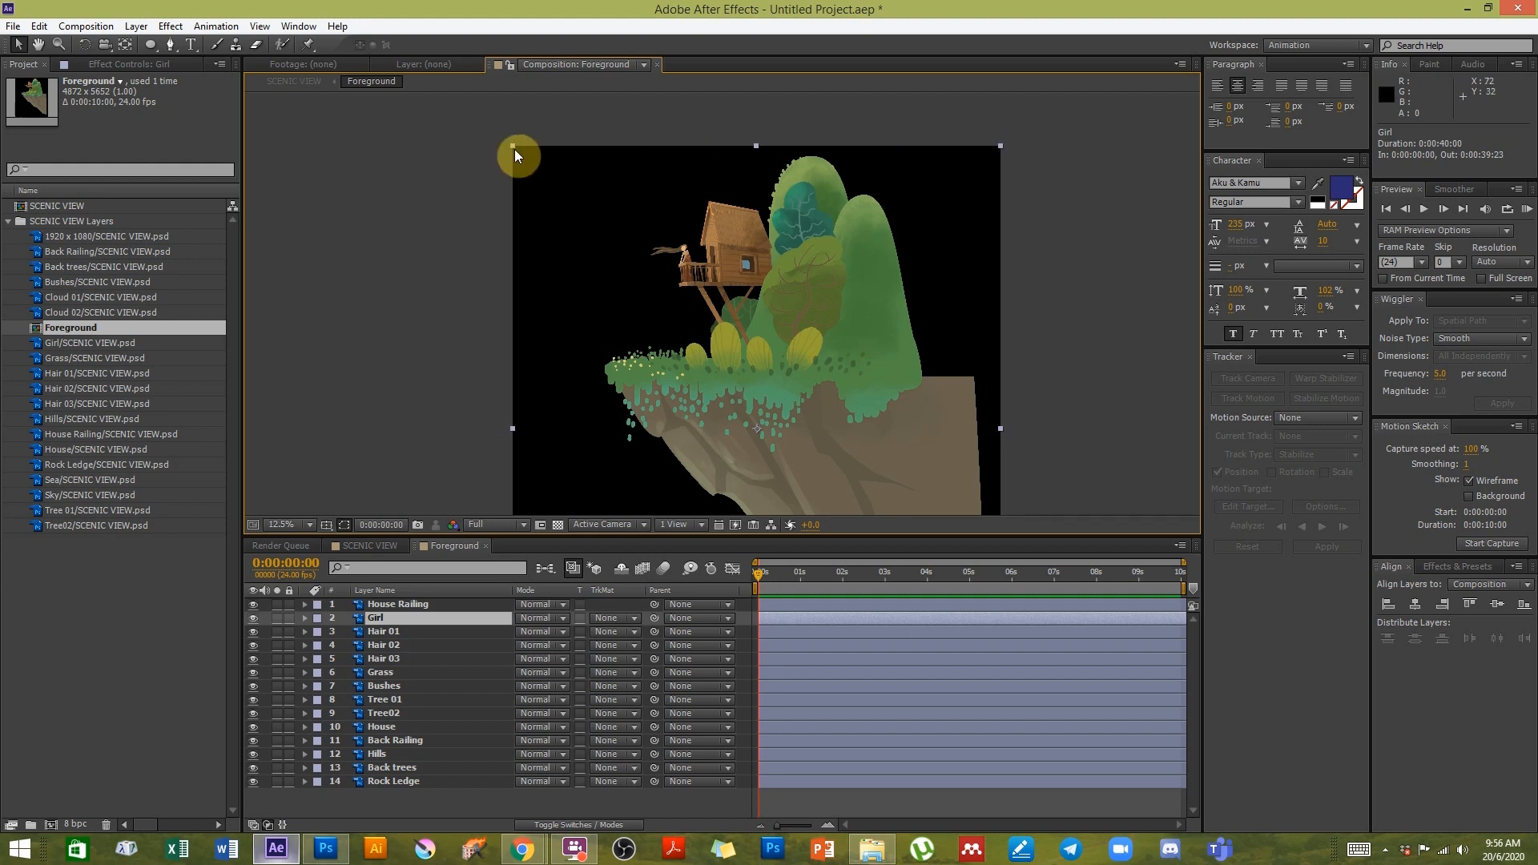
pyautogui.press('space')
pyautogui.moveTo(584, 326); pyautogui.dragTo(649, 224)
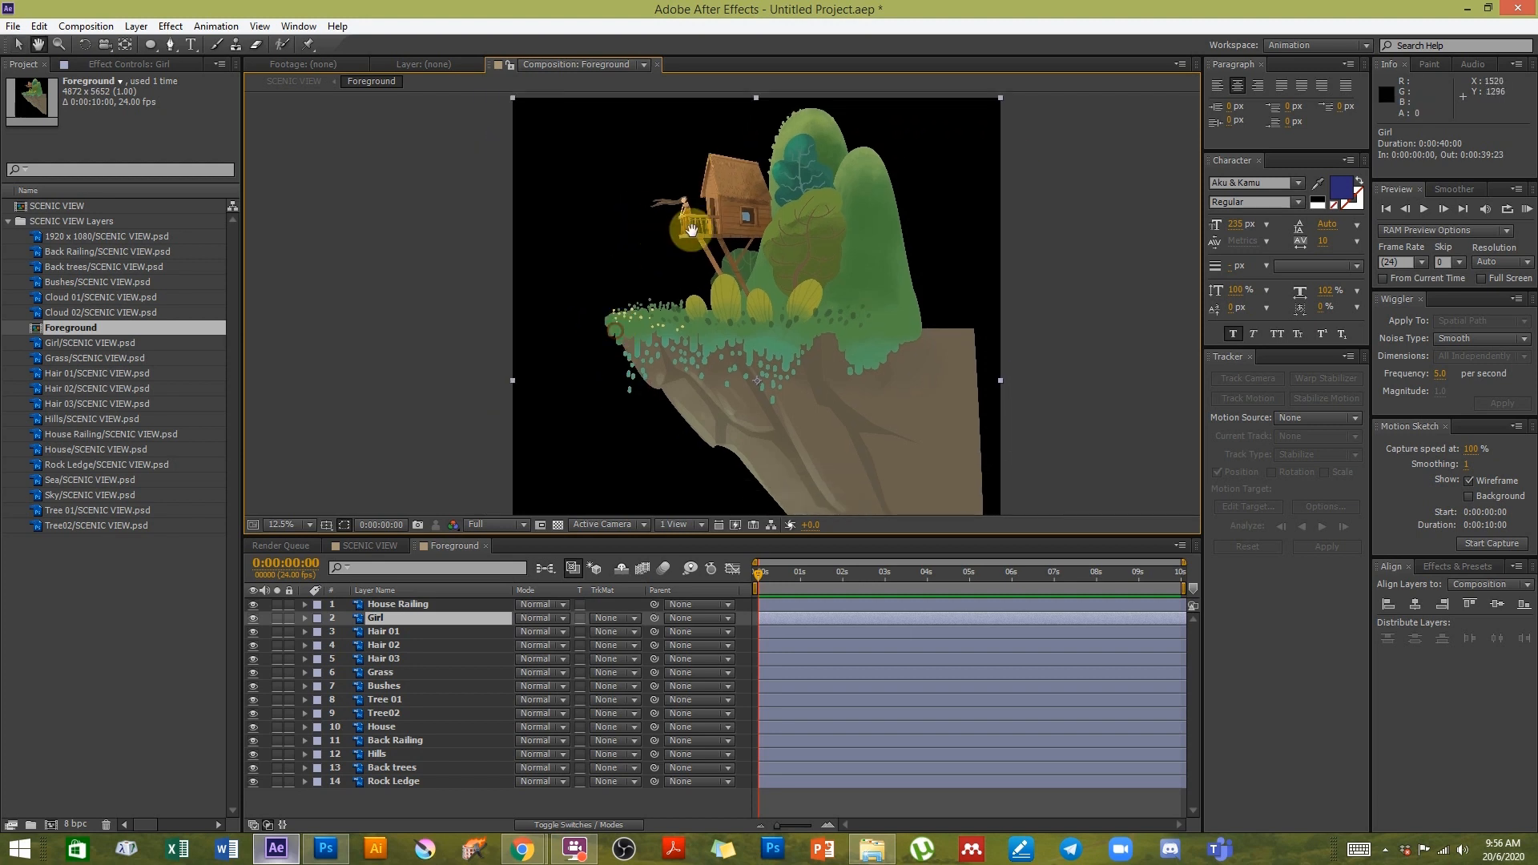
pyautogui.moveTo(825, 343); pyautogui.dragTo(807, 347)
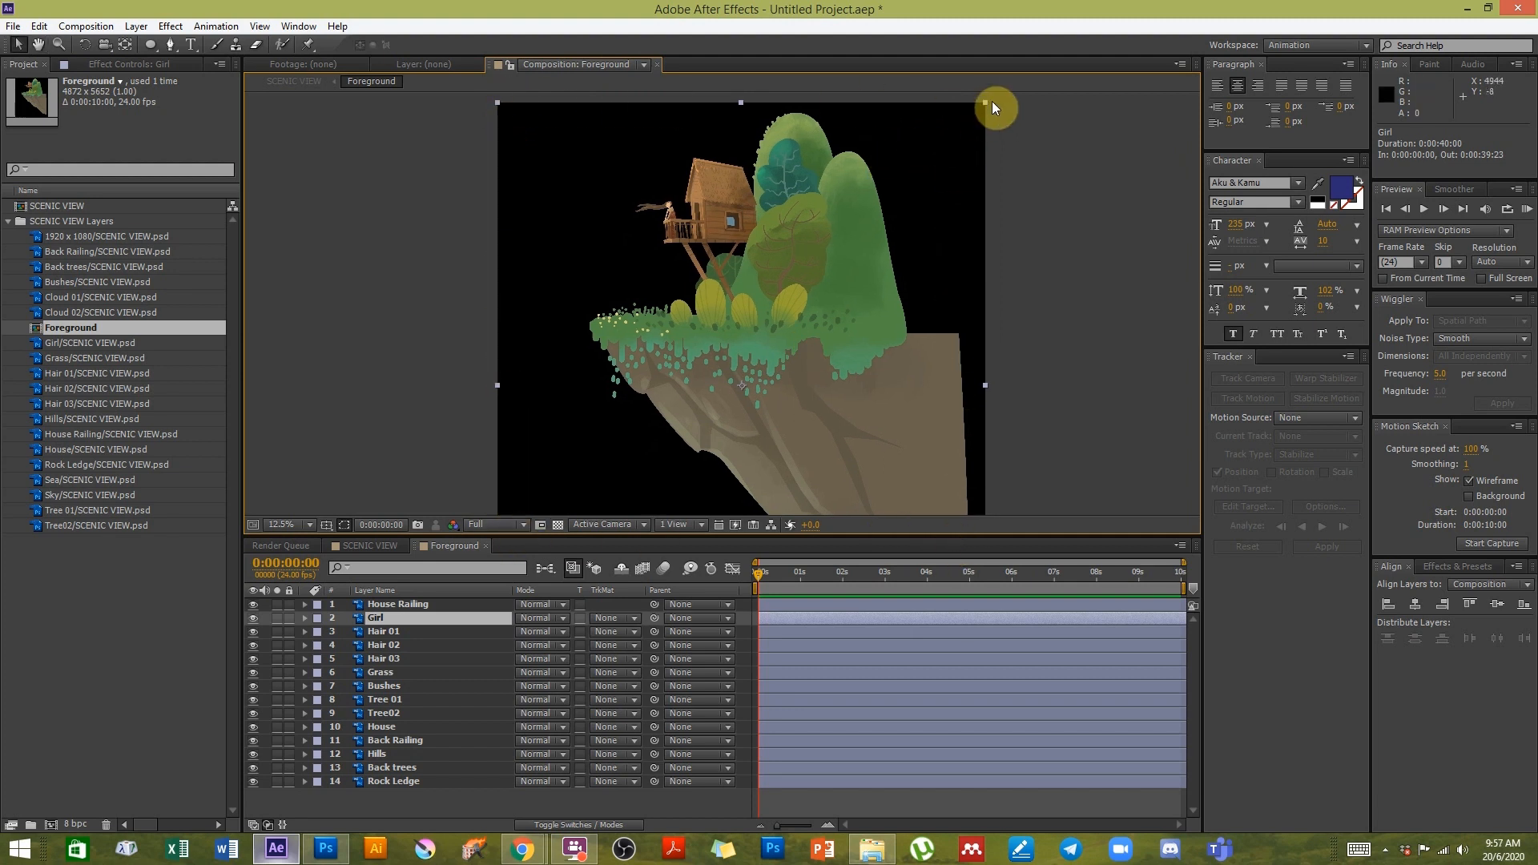
pyautogui.press('space')
pyautogui.moveTo(797, 338); pyautogui.dragTo(754, 346)
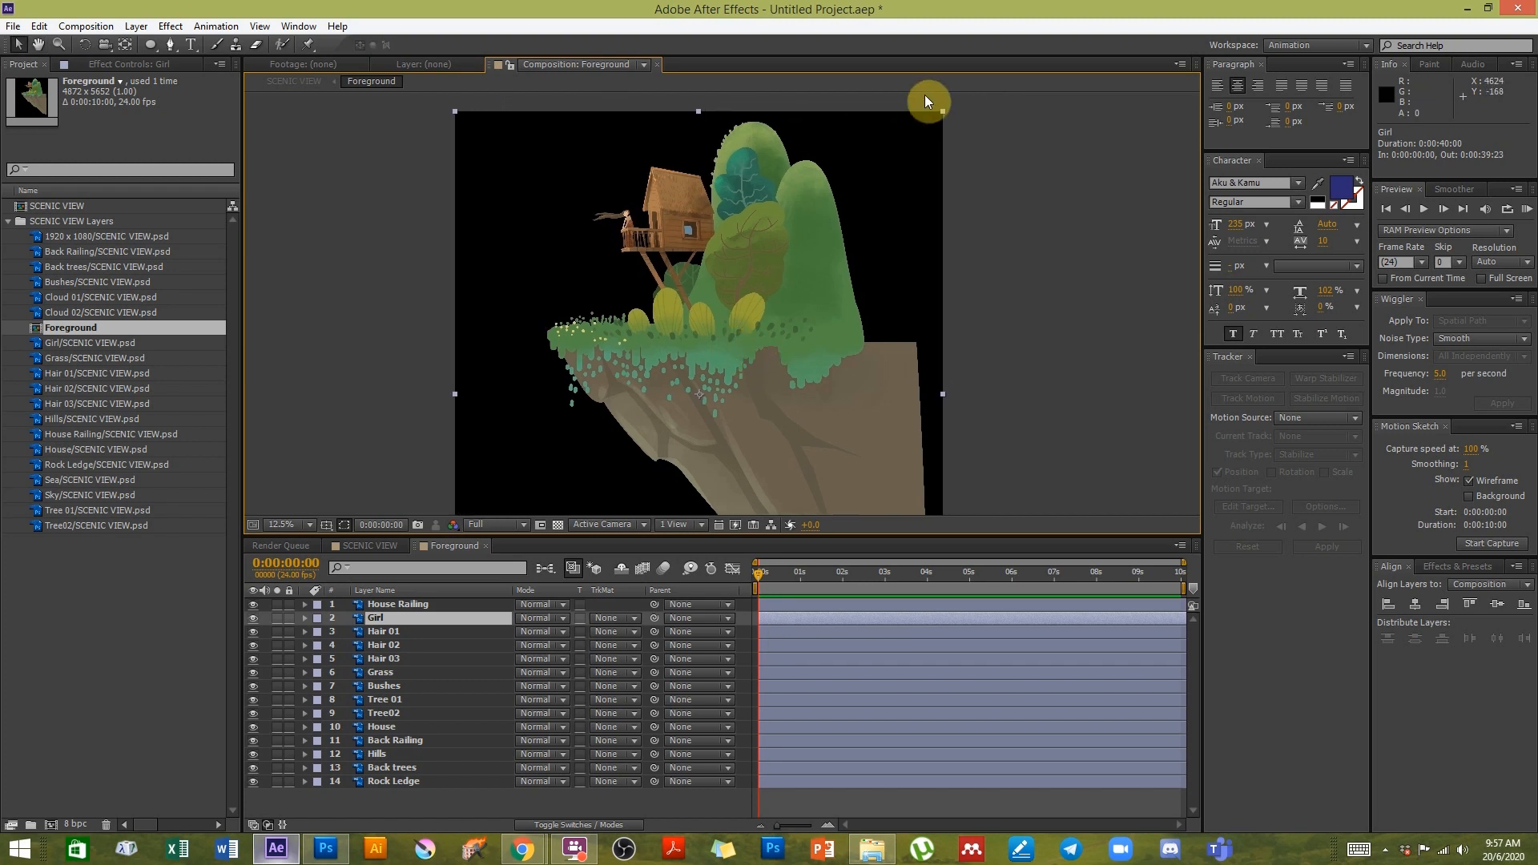
# - Play a short preview of the Foreground composition and undo the last change
pyautogui.press('space')
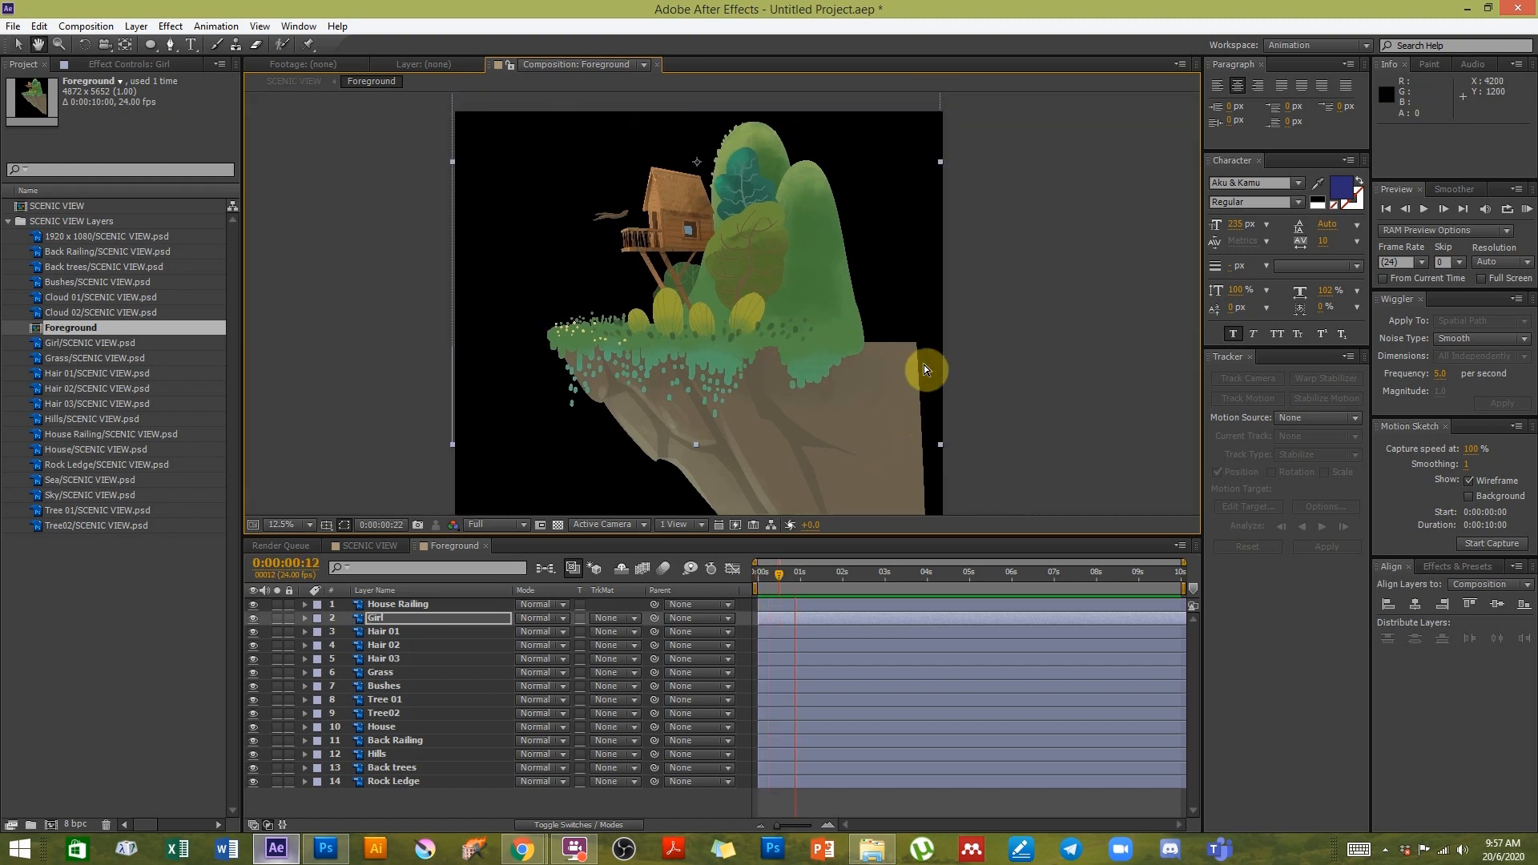
pyautogui.press('space')
pyautogui.click(1031, 407)
pyautogui.press('h')
pyautogui.moveTo(711, 381); pyautogui.dragTo(756, 285)
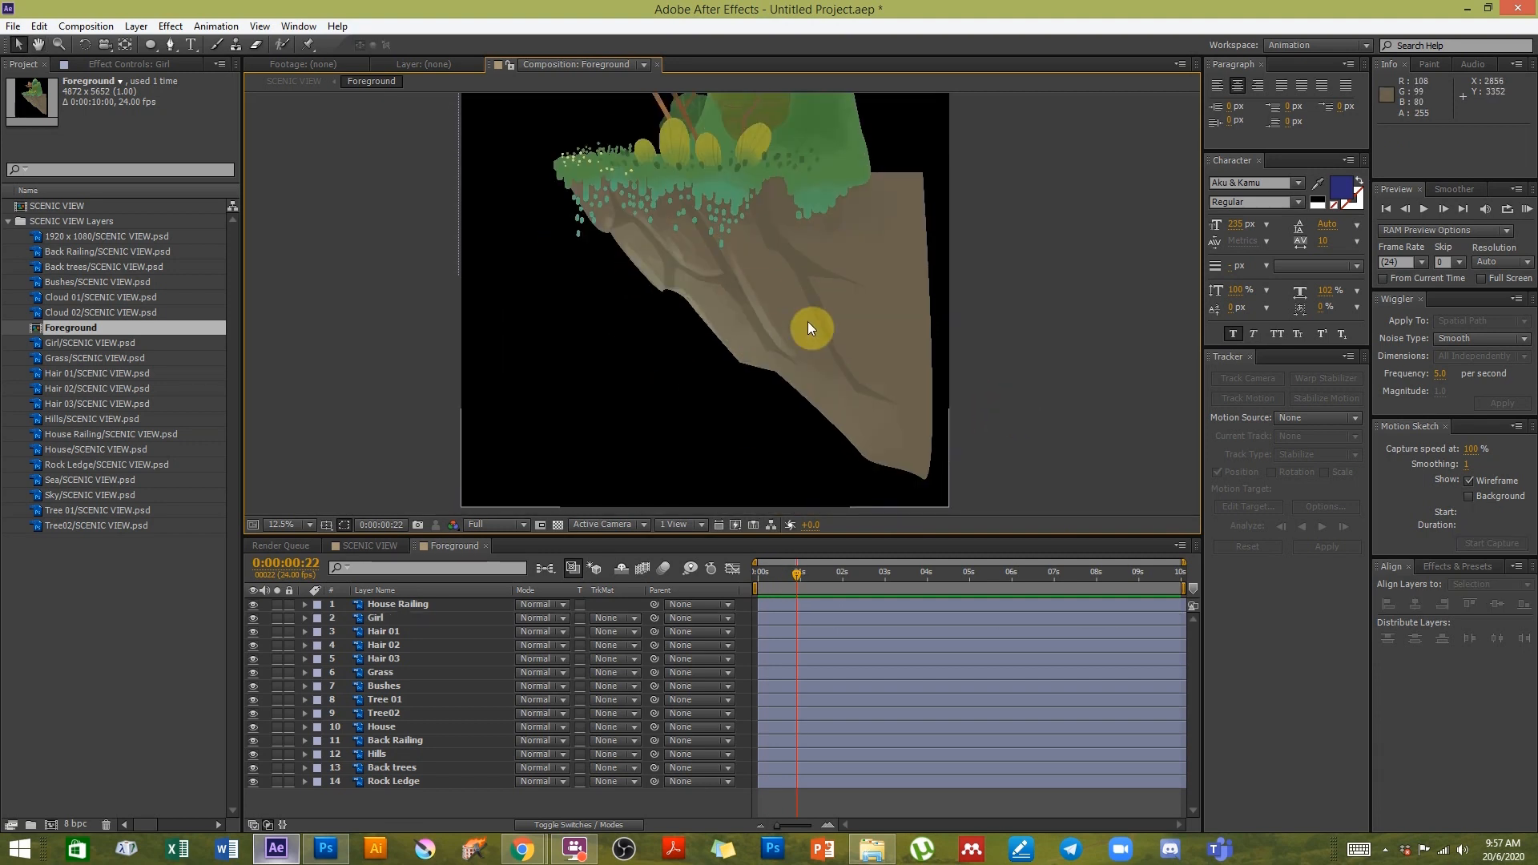
pyautogui.hotkey('ctrl', 'z')
# - Pan across the rock ledge and island in the Foreground composition
pyautogui.moveTo(742, 158); pyautogui.dragTo(780, 235)
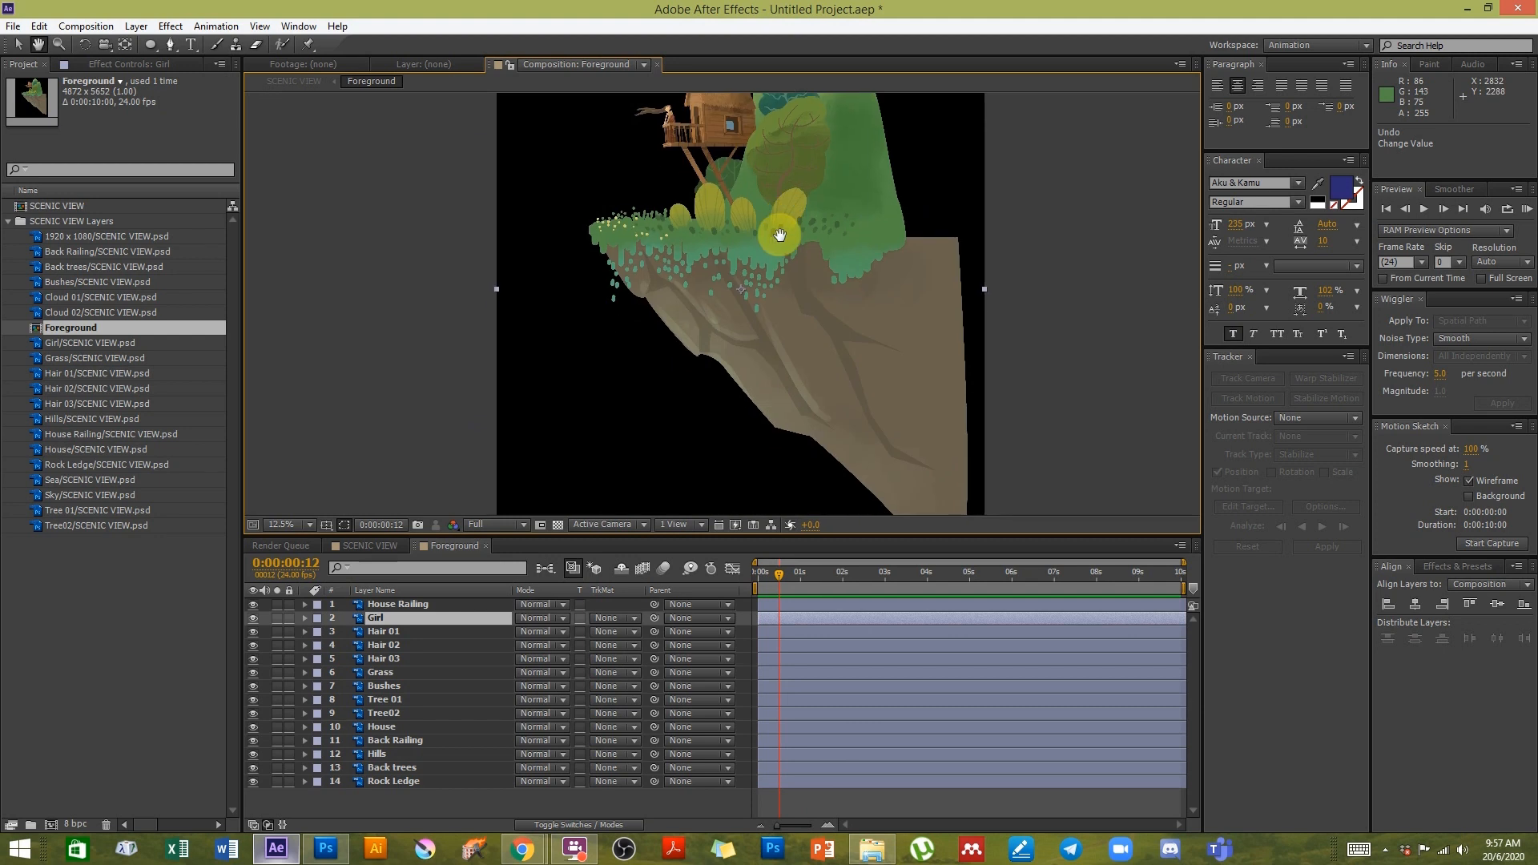
pyautogui.moveTo(907, 396); pyautogui.dragTo(887, 176)
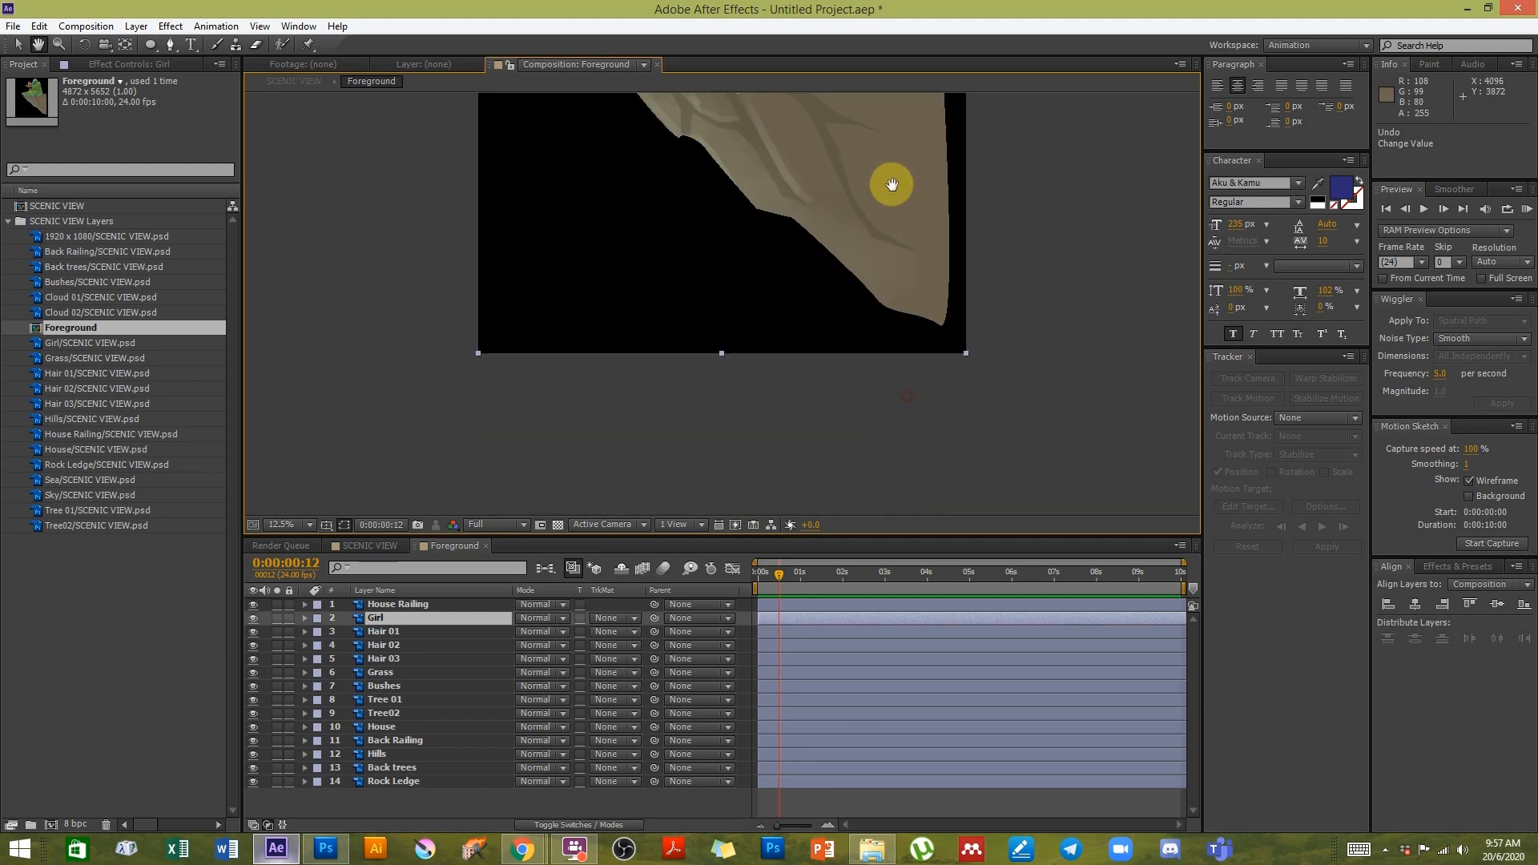
pyautogui.moveTo(640, 347); pyautogui.dragTo(649, 377)
pyautogui.press('v')
pyautogui.press('h')
pyautogui.moveTo(878, 161); pyautogui.dragTo(869, 344)
pyautogui.moveTo(782, 147); pyautogui.dragTo(785, 263)
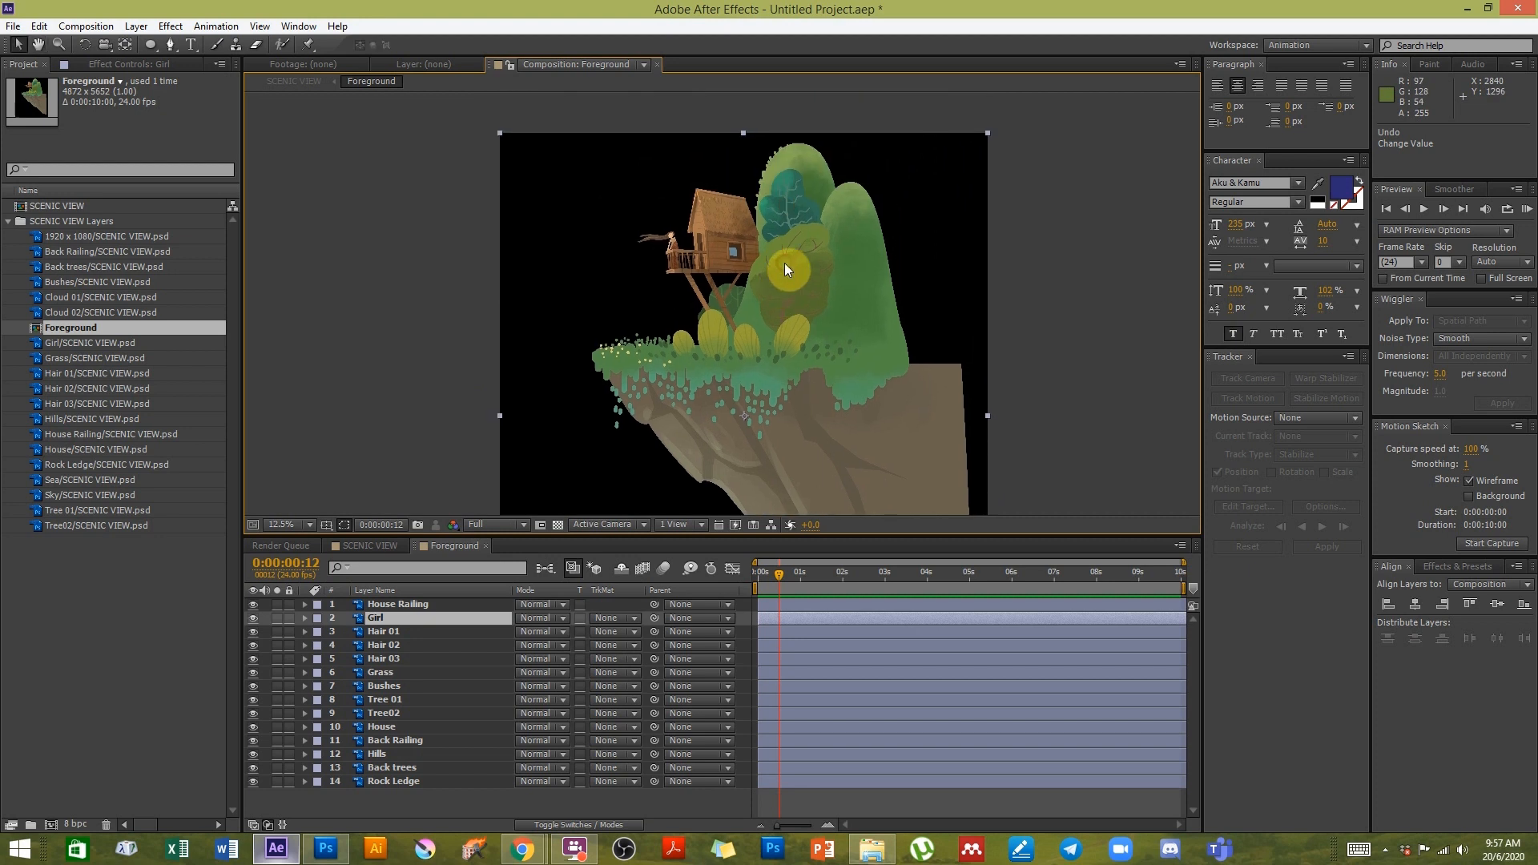
# - Zoom out to the whole Foreground composition and back in on the girl on the balcony
pyautogui.scroll(-1, 785, 263)
pyautogui.press('space')
pyautogui.moveTo(739, 365); pyautogui.dragTo(743, 286)
pyautogui.scroll(1, 733, 198)
pyautogui.scroll(-1, 733, 199)
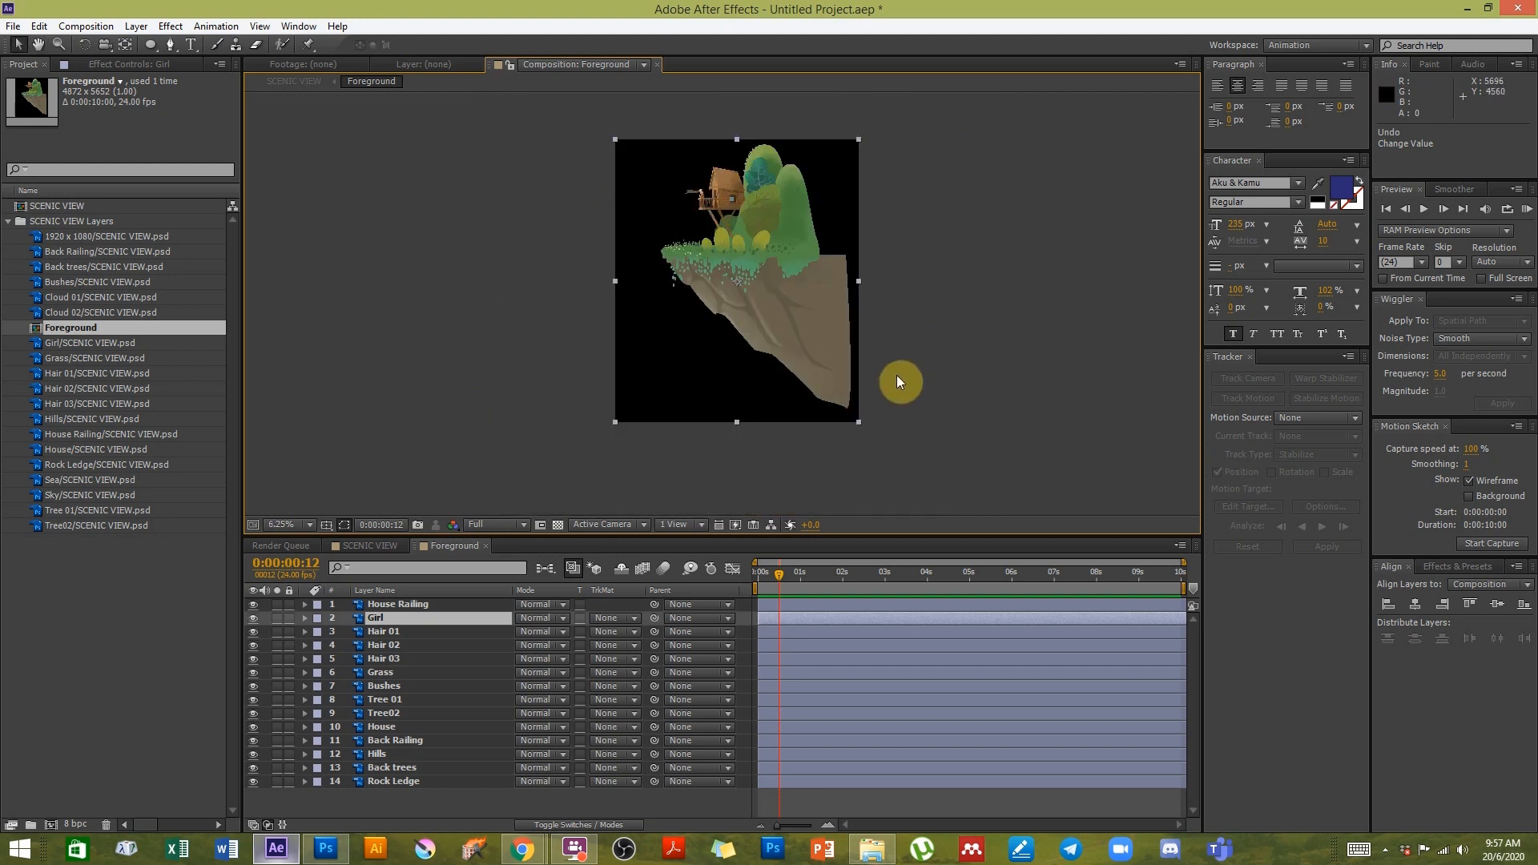
pyautogui.scroll(1, 686, 201)
pyautogui.press('space')
pyautogui.moveTo(686, 201); pyautogui.dragTo(753, 344)
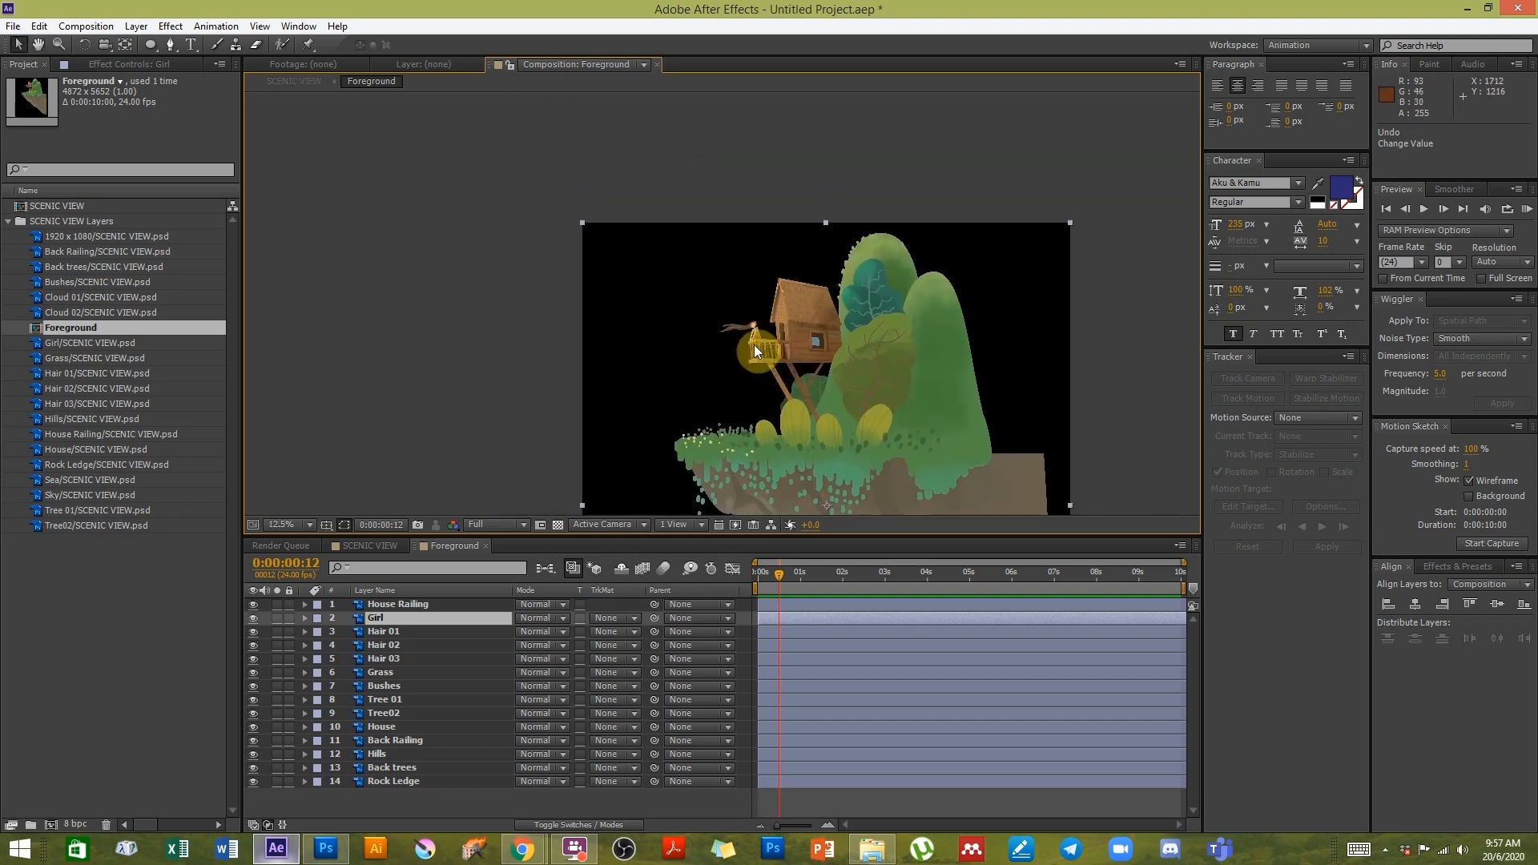
pyautogui.scroll(1, 753, 345)
pyautogui.scroll(1, 753, 345)
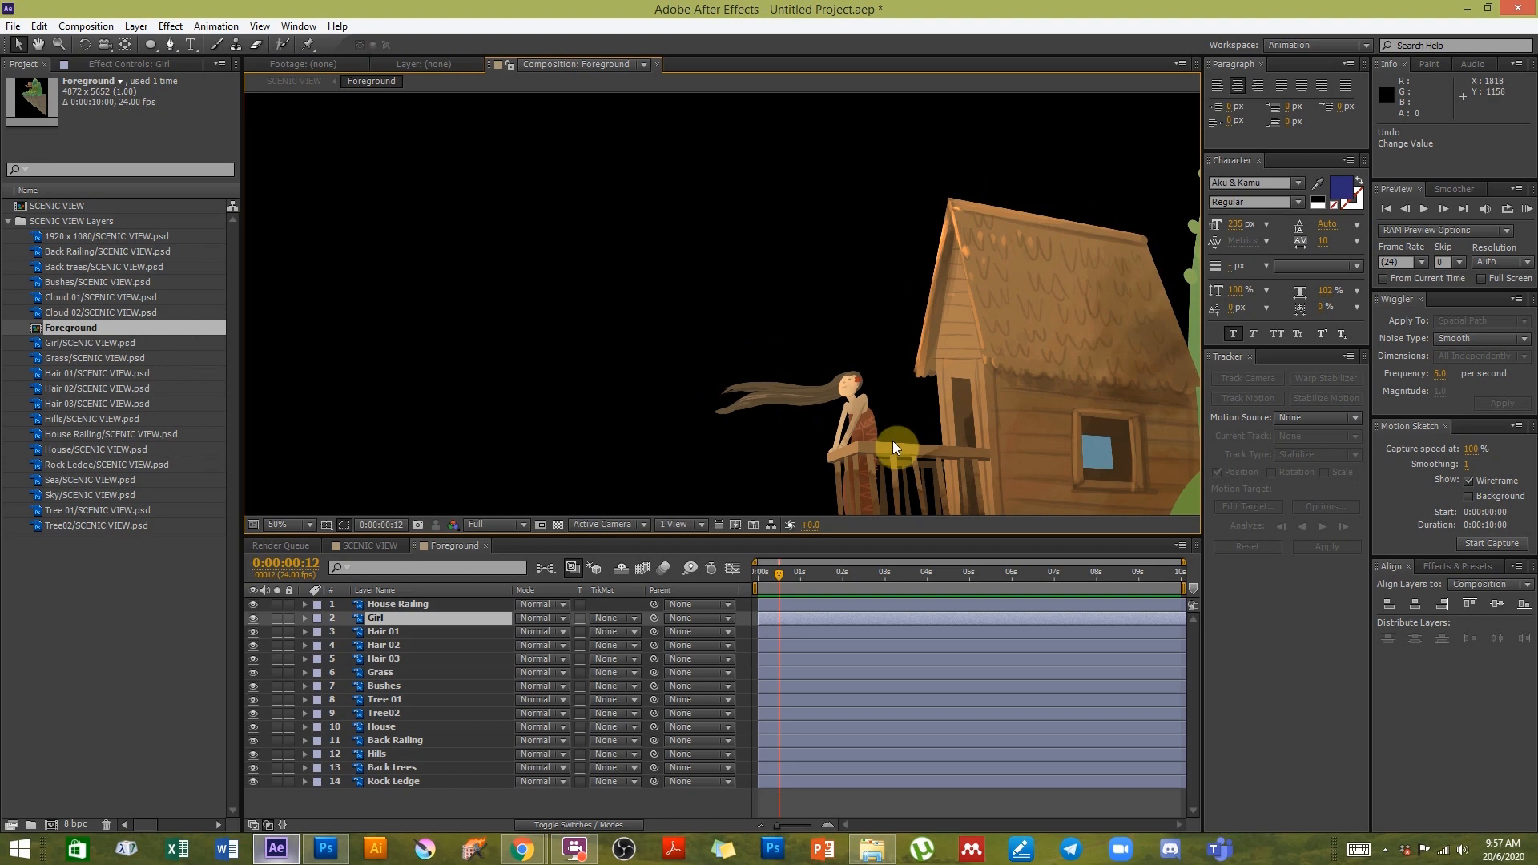
pyautogui.press('space')
pyautogui.moveTo(829, 401); pyautogui.dragTo(806, 327)
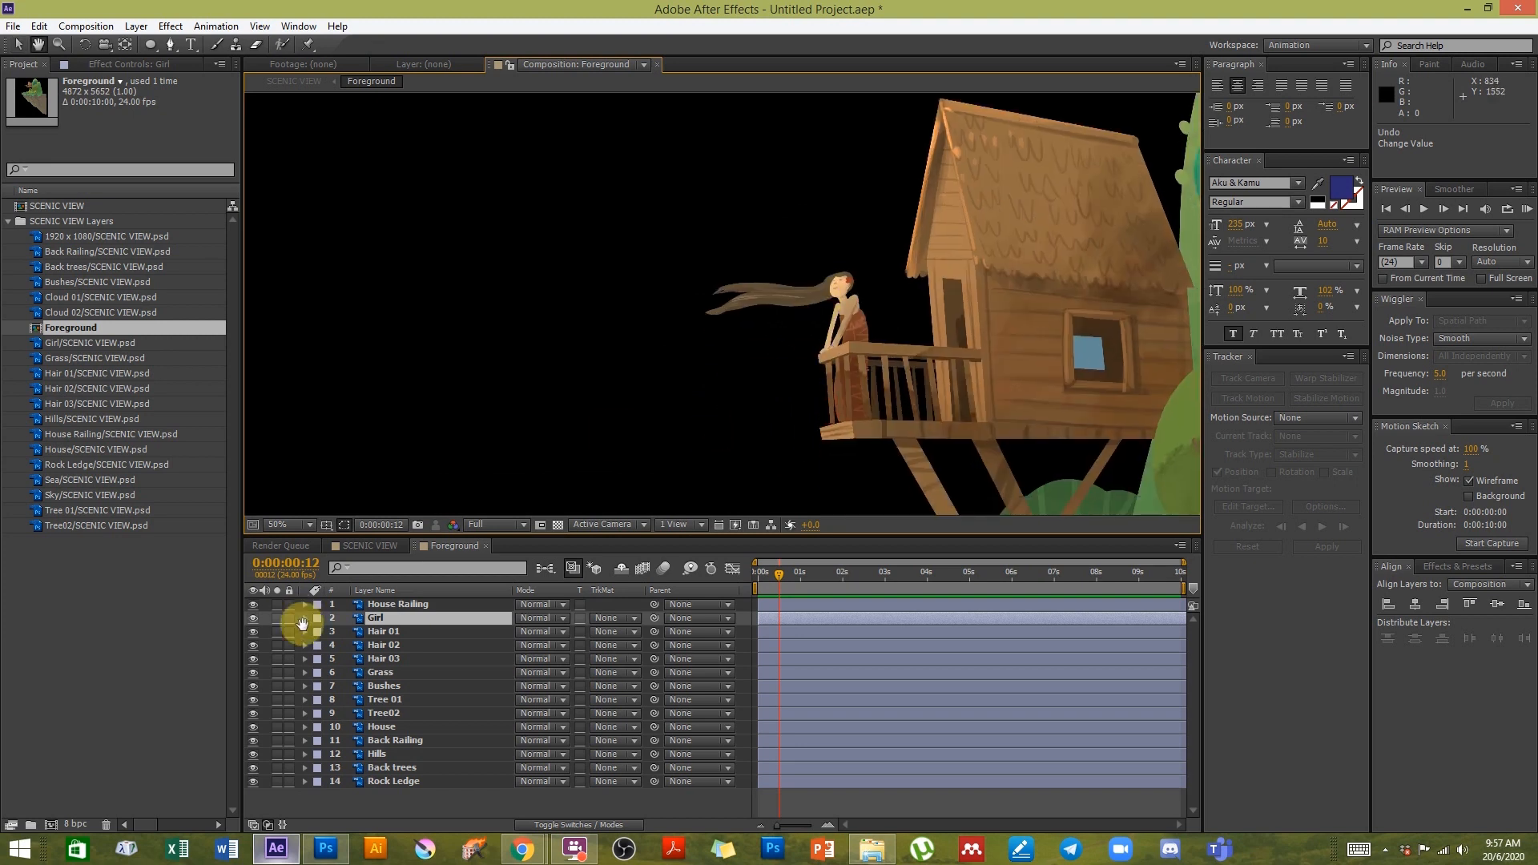
# - Select the Hair 01 layer and zoom in on the girl's hair, then back out
pyautogui.click(397, 632)
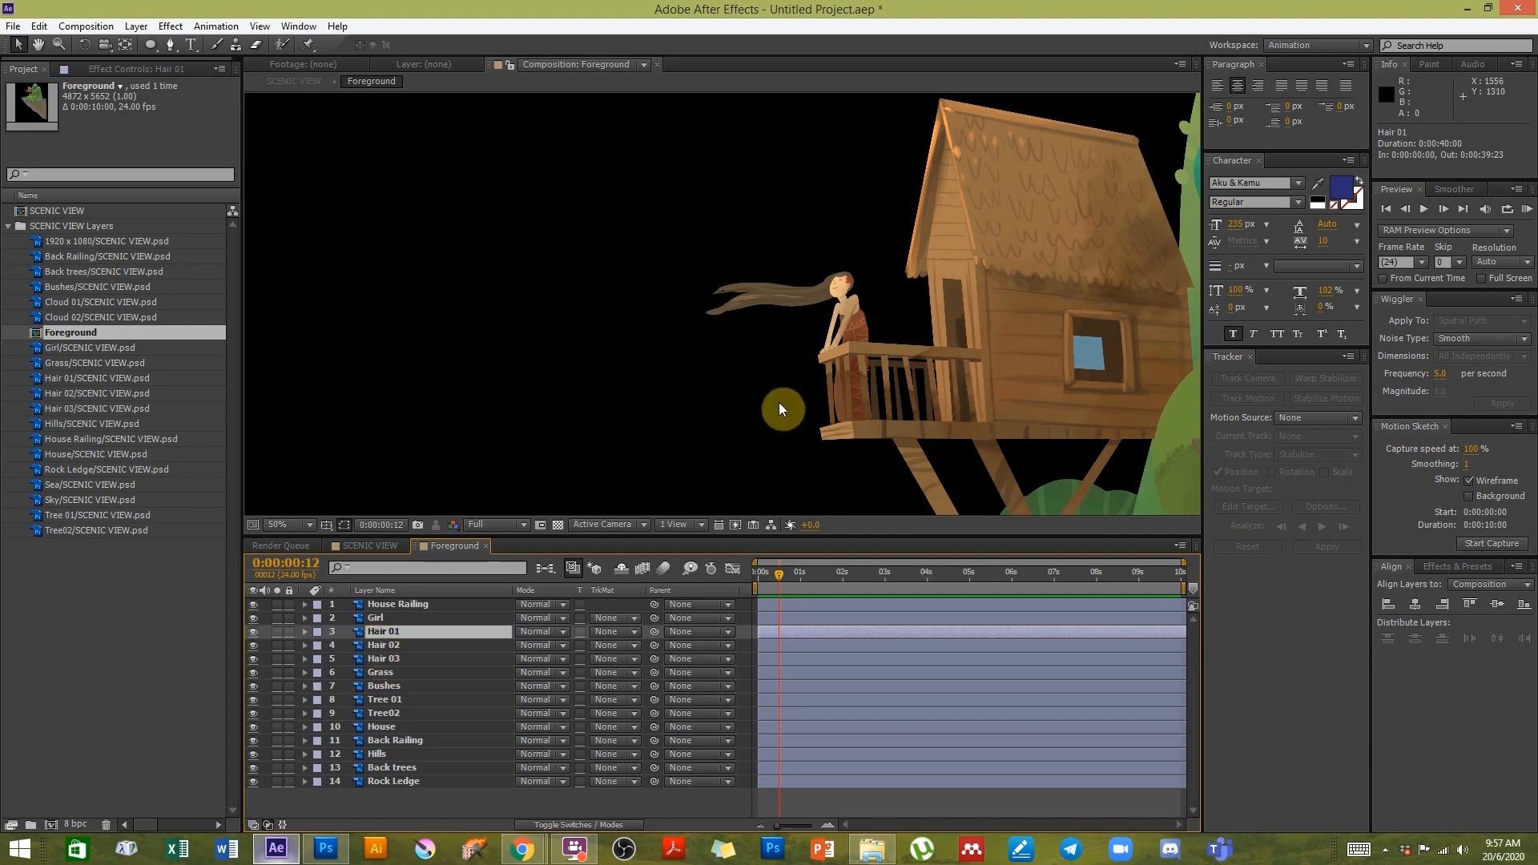
pyautogui.scroll(-6, 779, 403)
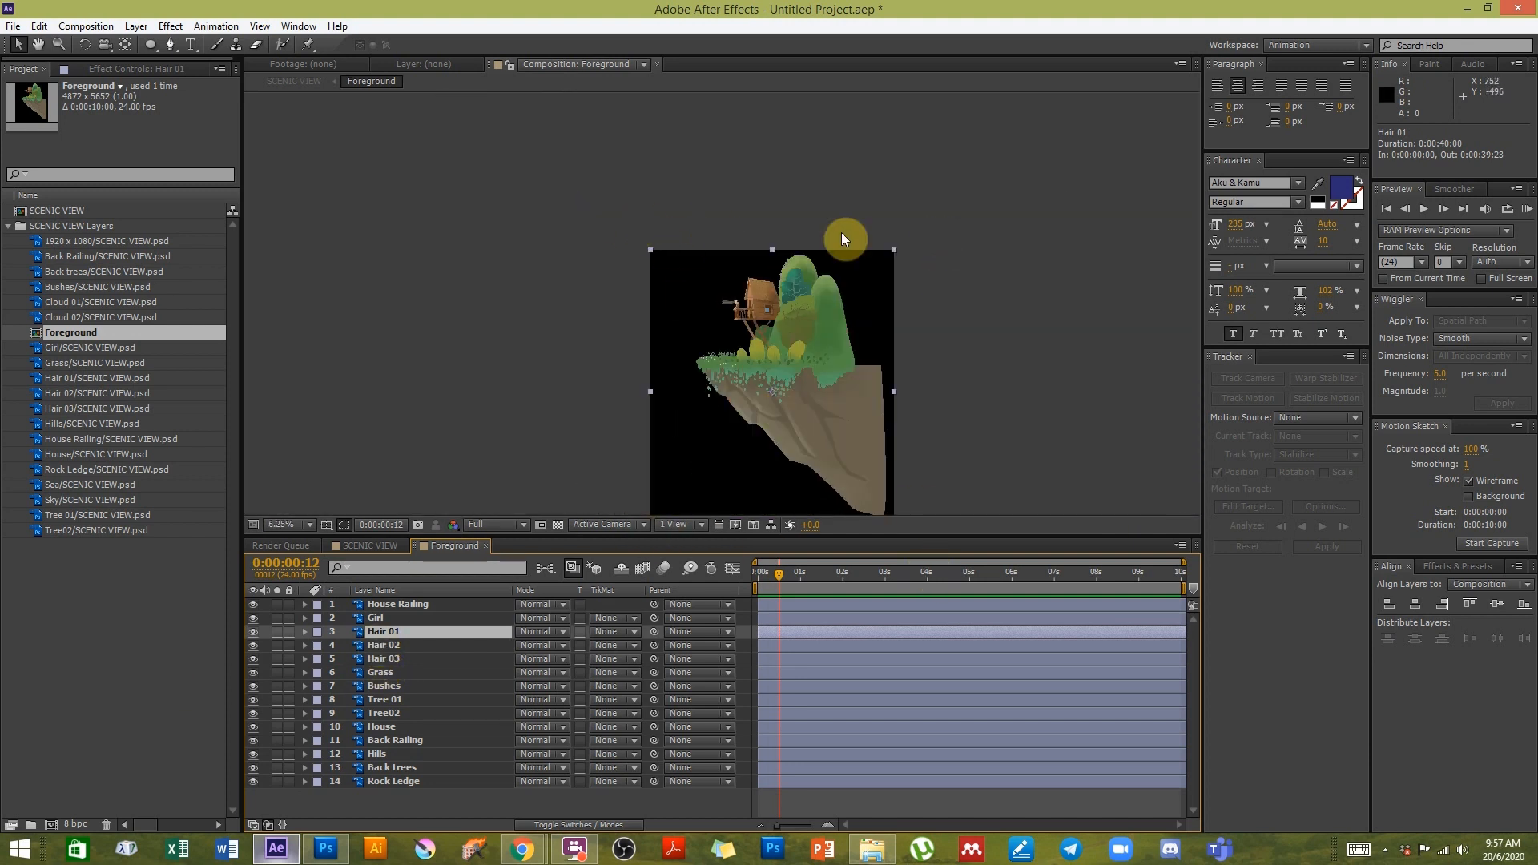
pyautogui.scroll(8, 690, 306)
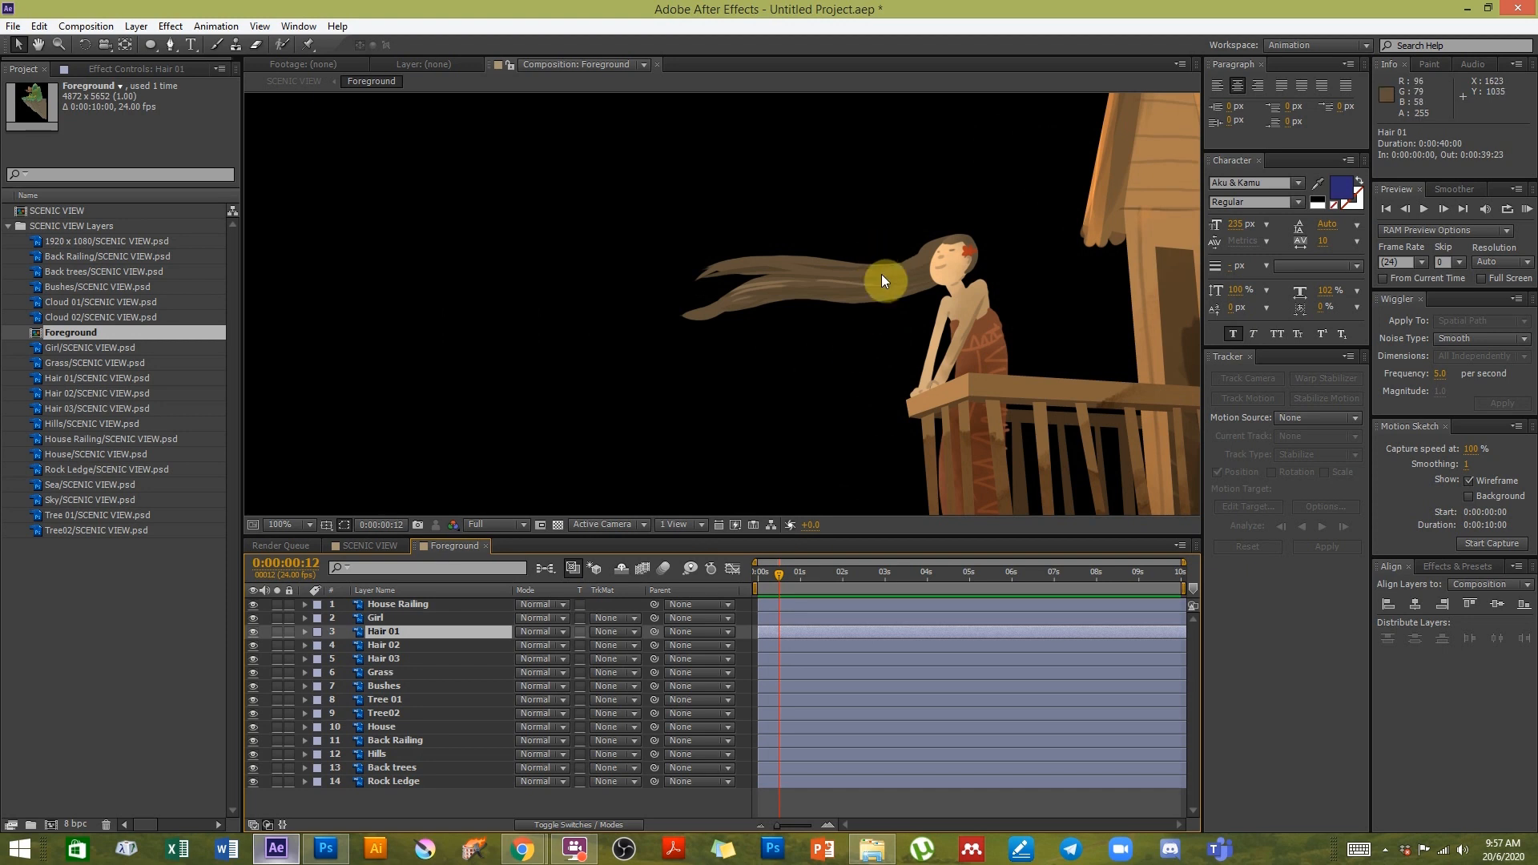
pyautogui.scroll(-4, 881, 275)
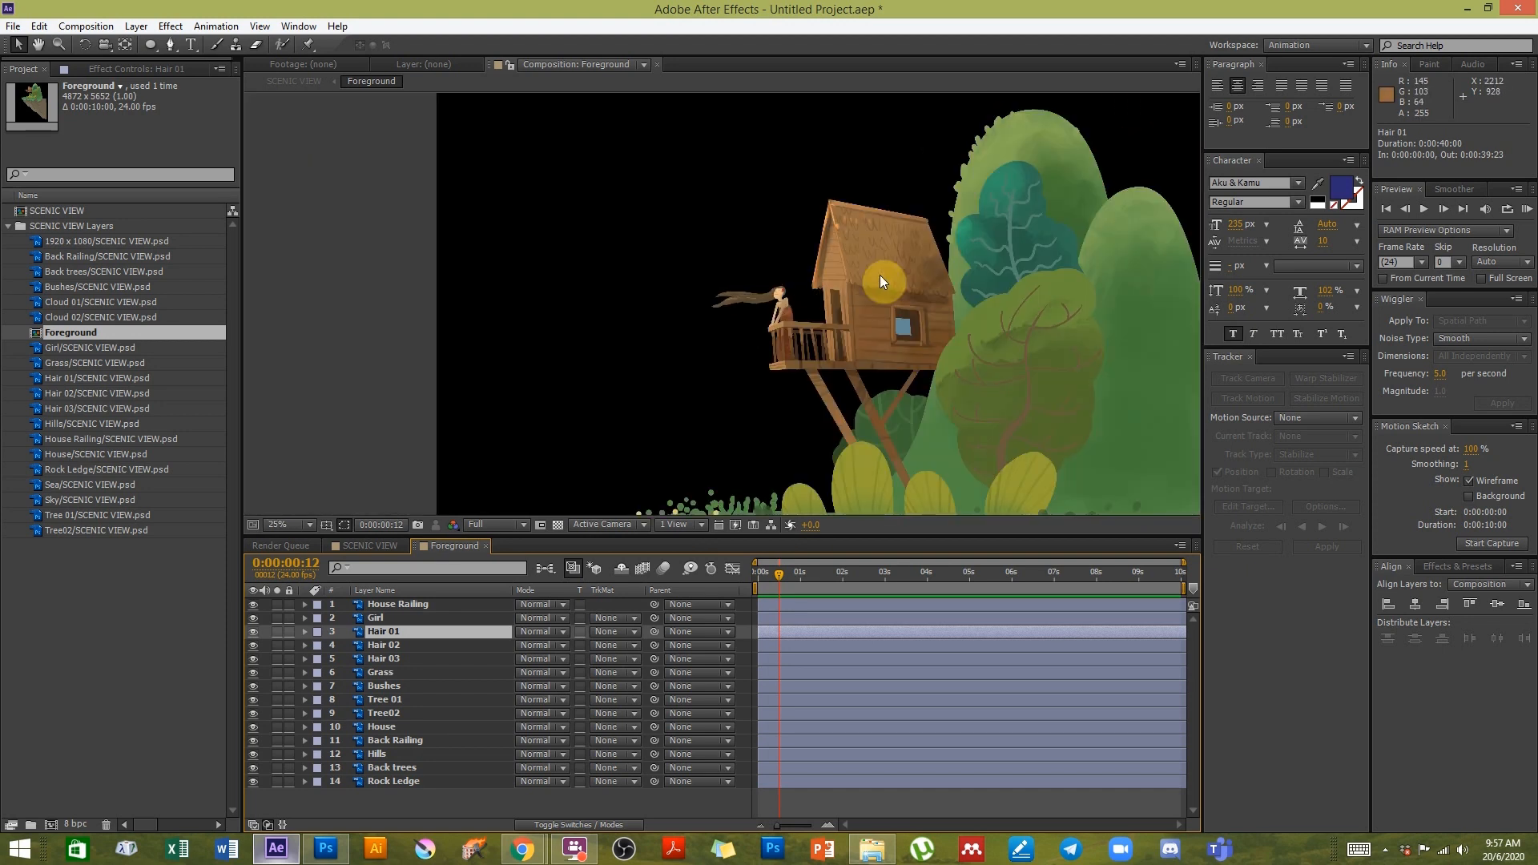
pyautogui.press('h')
pyautogui.moveTo(865, 401); pyautogui.dragTo(834, 154)
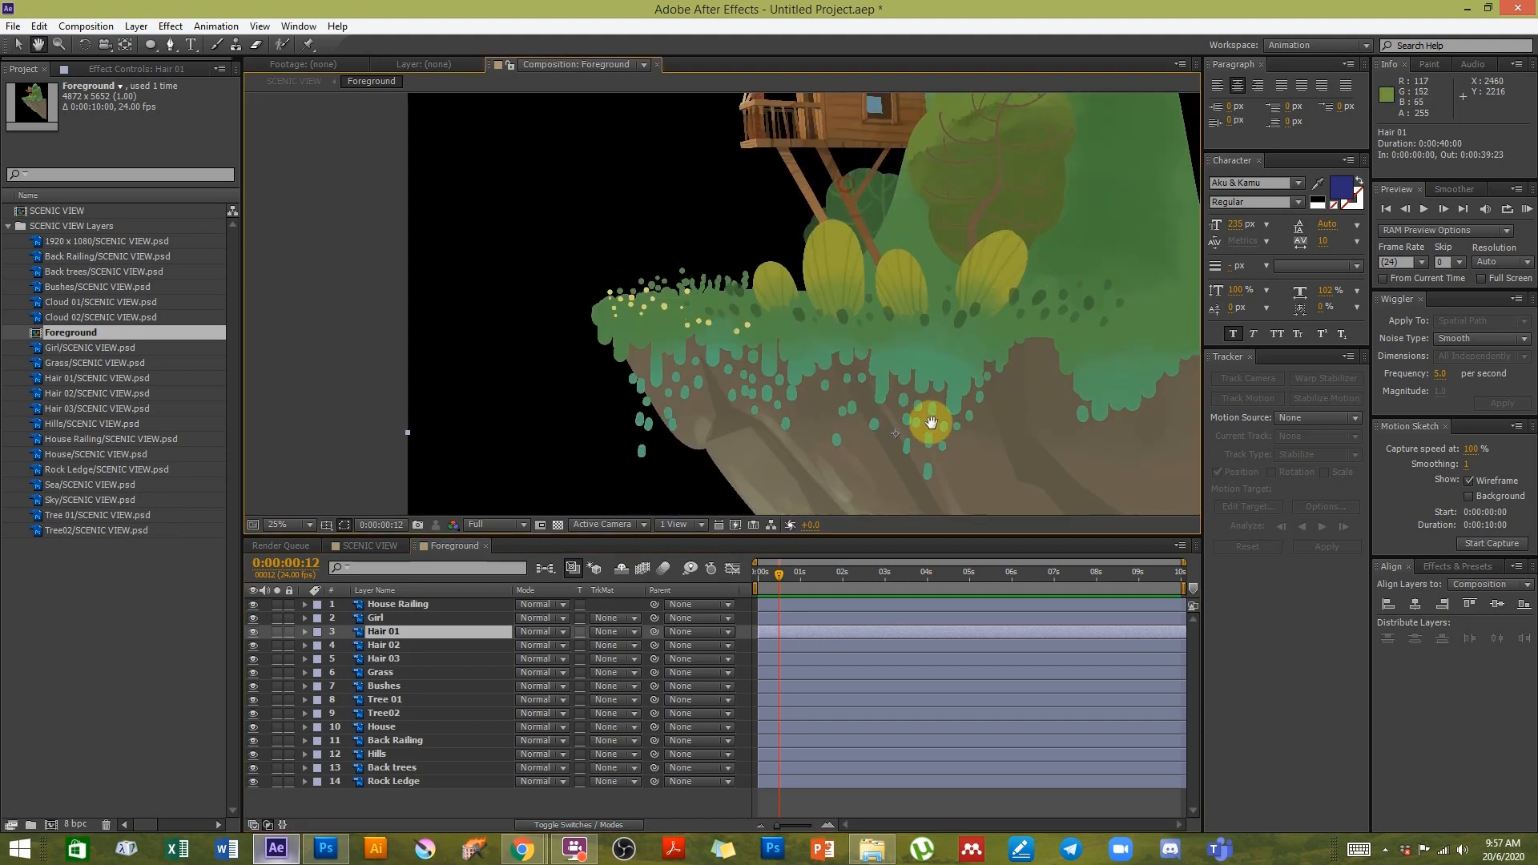
pyautogui.press('v')
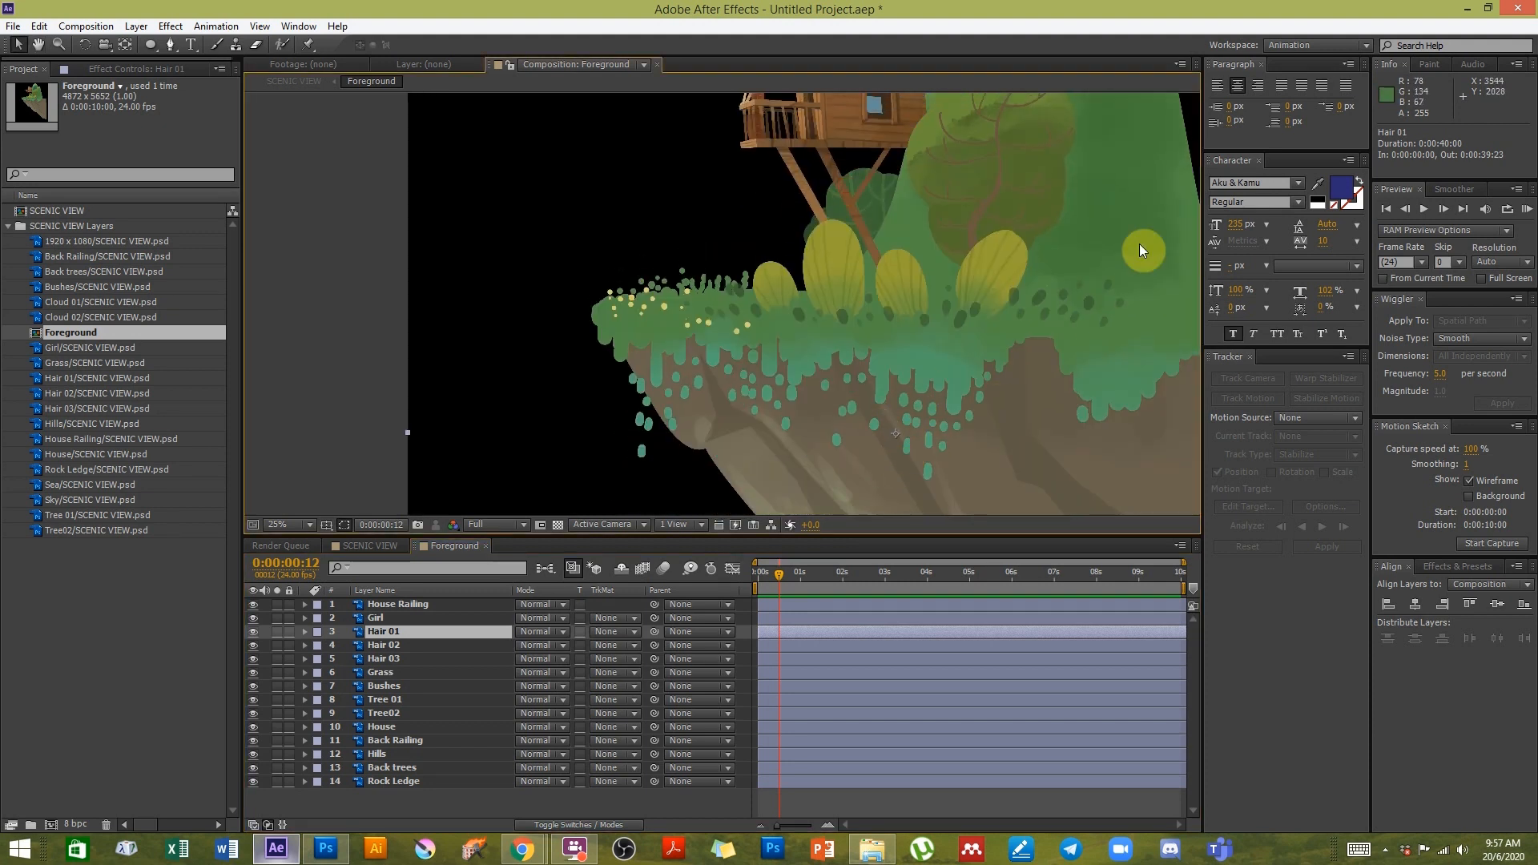
pyautogui.scroll(-1, 970, 383)
pyautogui.press('h')
pyautogui.moveTo(793, 254); pyautogui.dragTo(791, 318)
pyautogui.press('v')
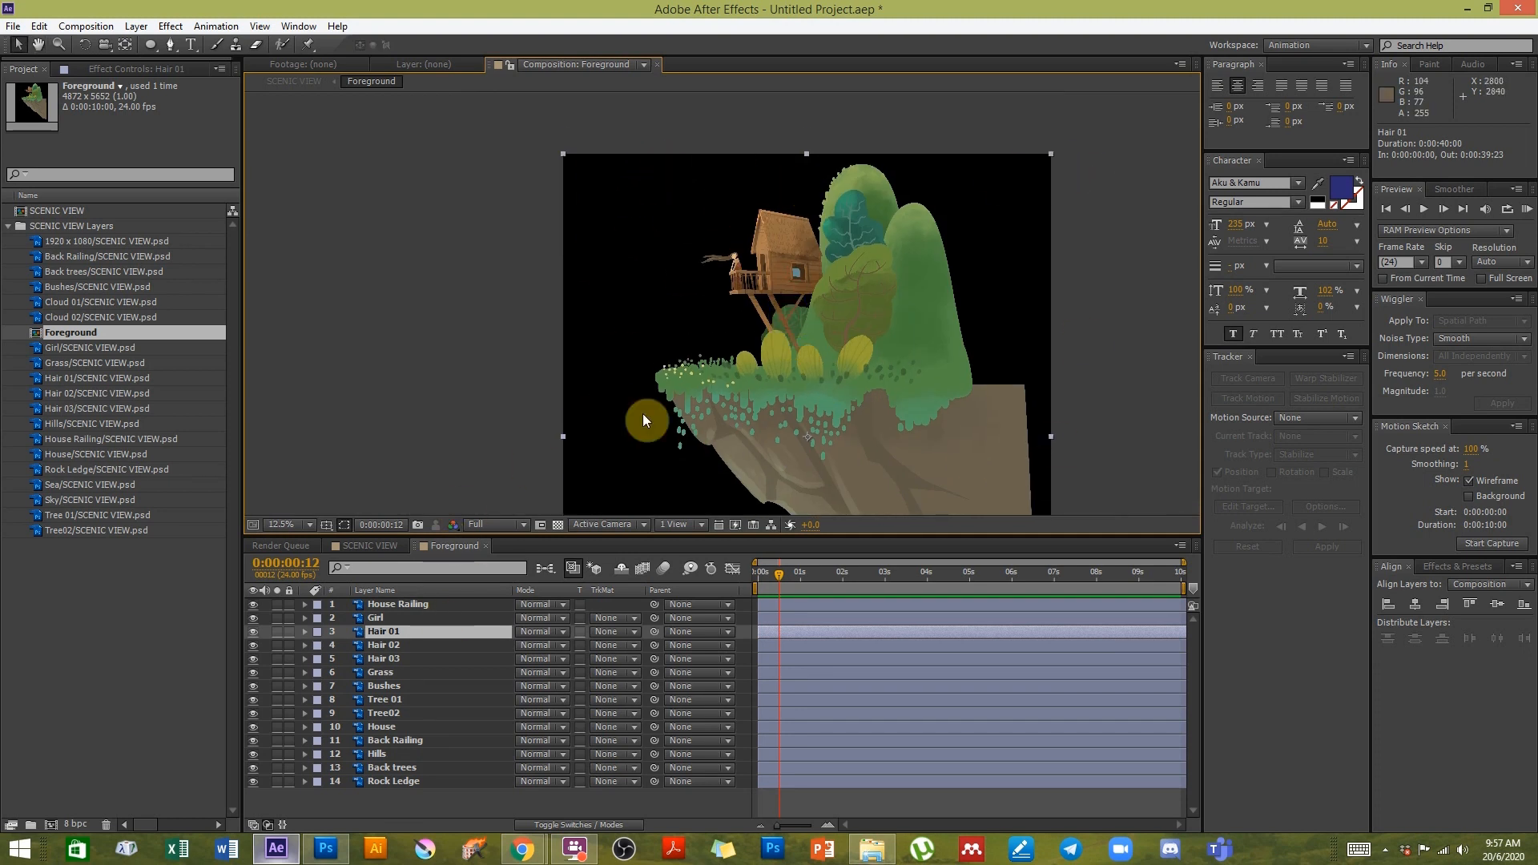
# - Reveal the Hair 01 layer's rotation and set it to 26°
pyautogui.press('r')
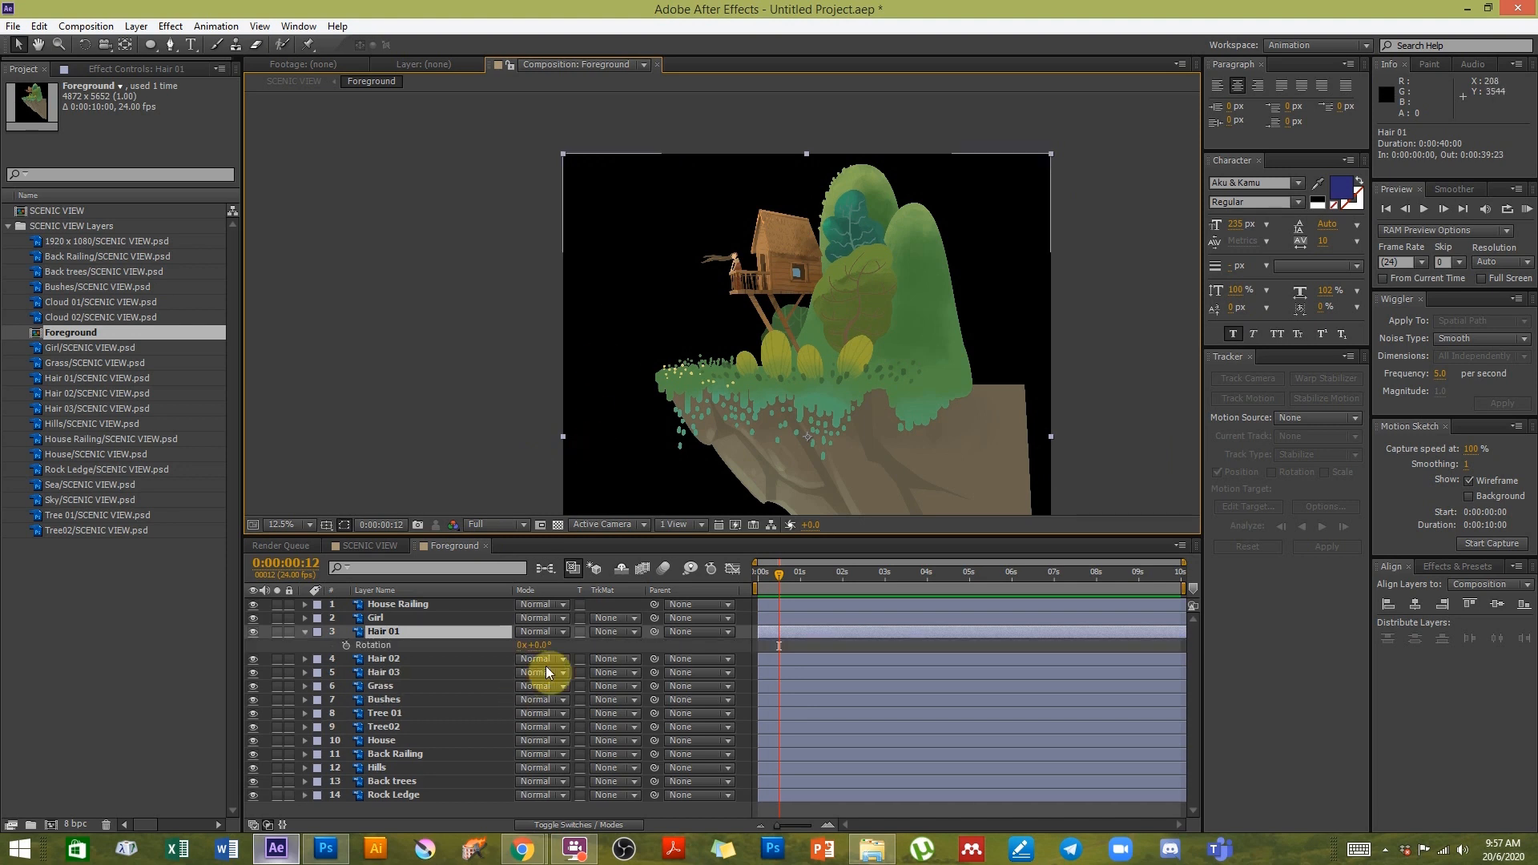
pyautogui.moveTo(545, 645)
pyautogui.mouseDown()
pyautogui.moveTo(522, 646)
pyautogui.moveTo(556, 641)
pyautogui.mouseUp()
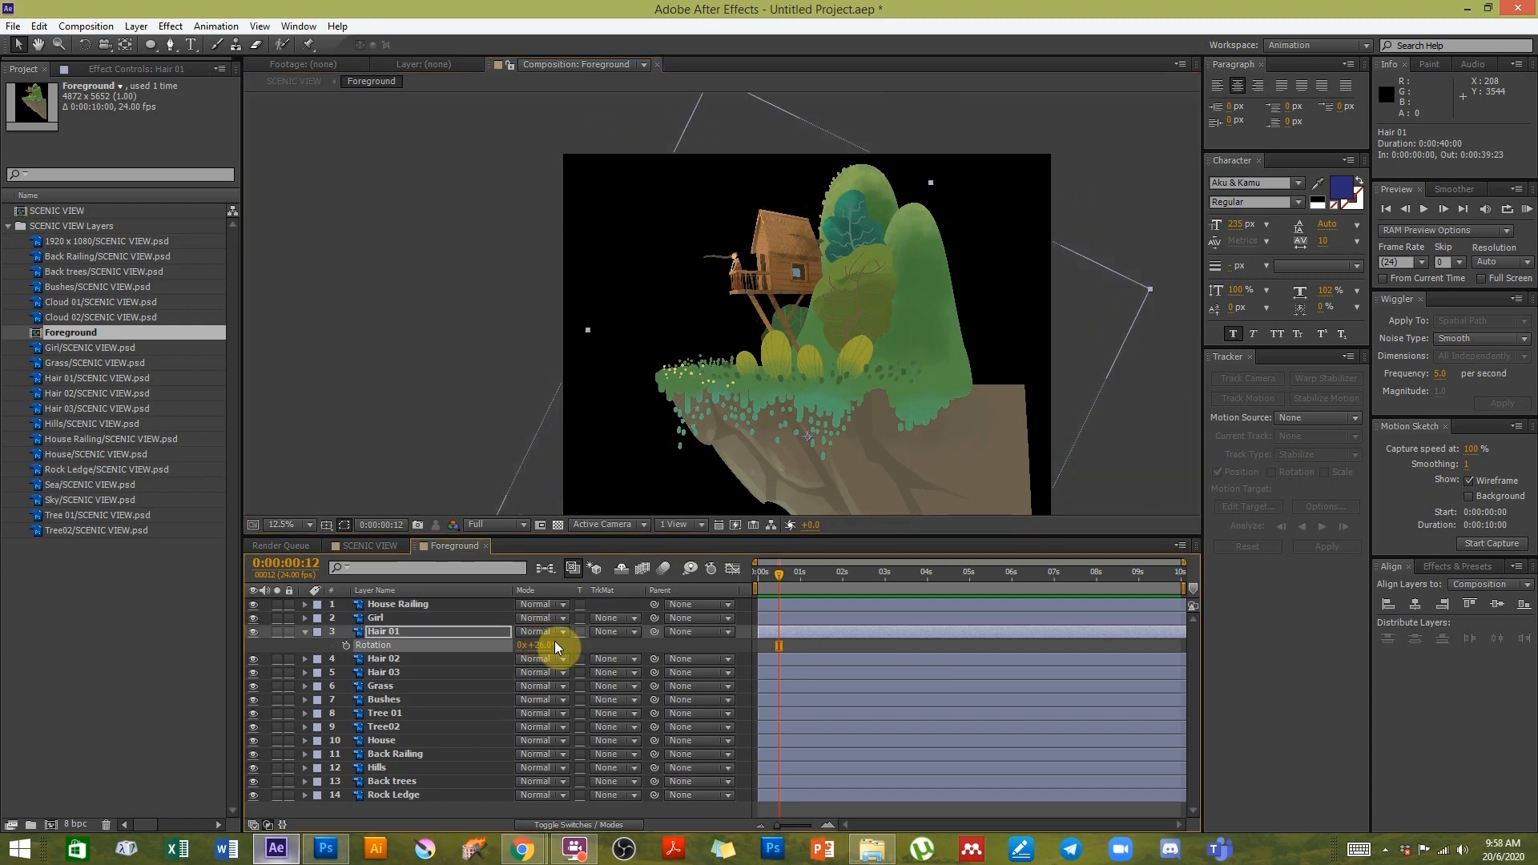
# - Select the Bushes layer, reveal its rotation and set it to 43°
pyautogui.click(391, 700)
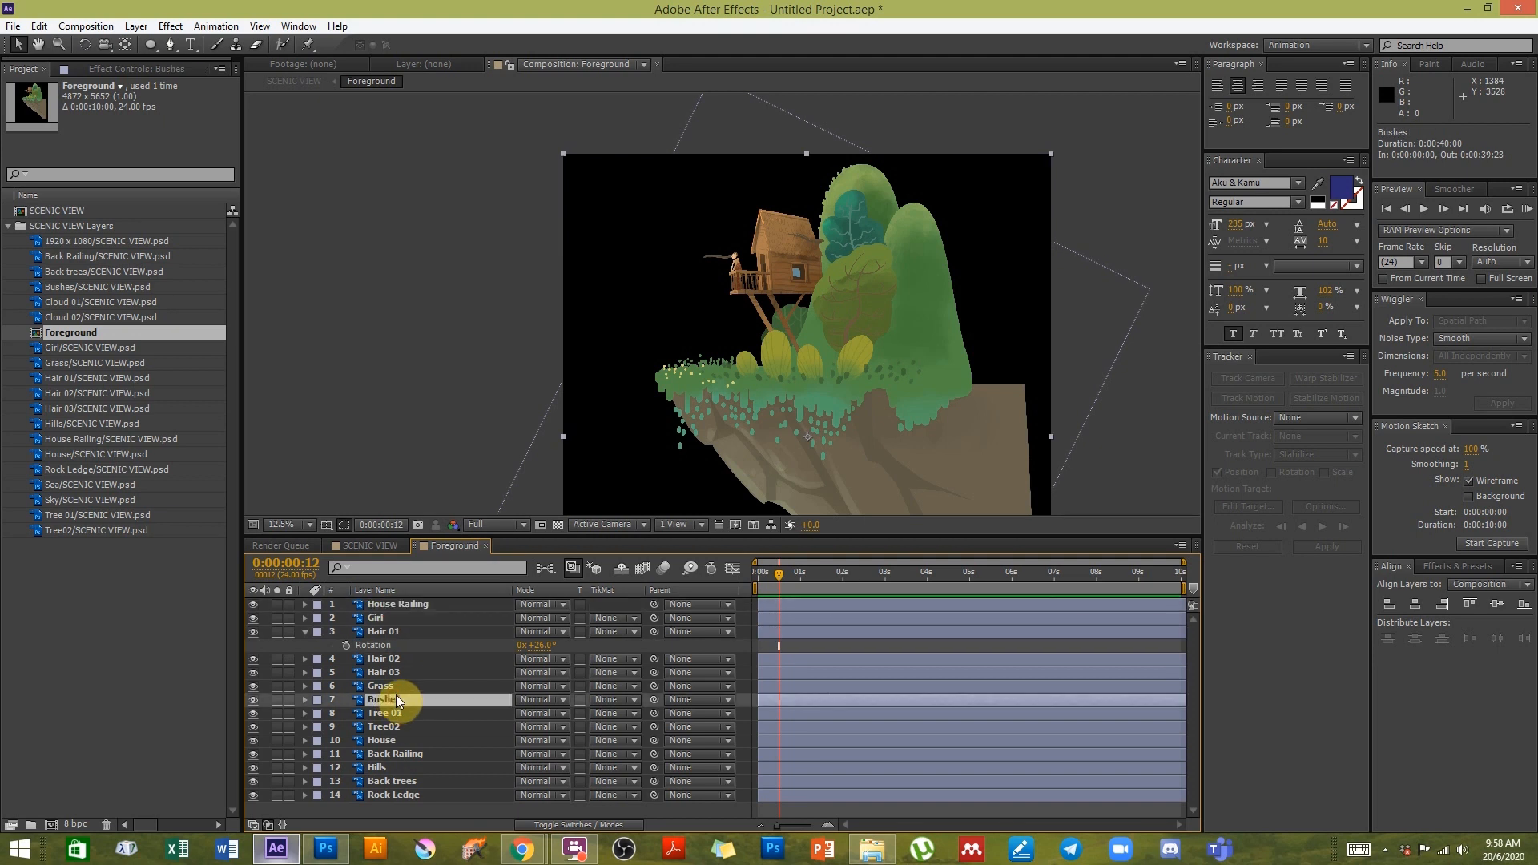
pyautogui.press('r')
pyautogui.moveTo(536, 721); pyautogui.dragTo(539, 704)
# - Select the Hair 03 layer, reveal its rotation and set it to -6°
pyautogui.click(383, 673)
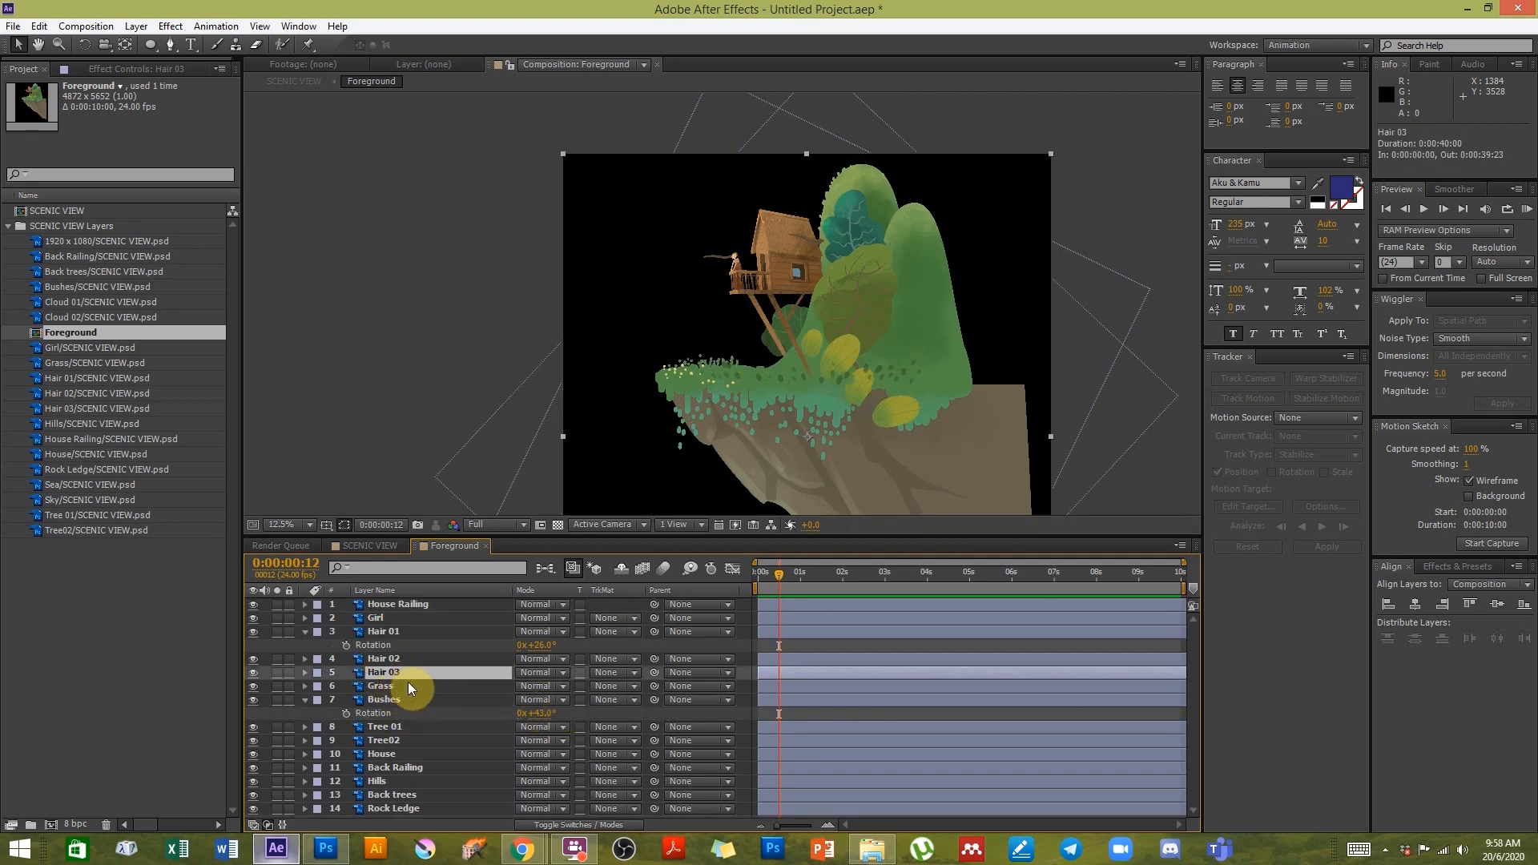
pyautogui.press('r')
pyautogui.moveTo(542, 686); pyautogui.dragTo(521, 714)
# - Select the Grass layer, reveal its rotation and set it to -43.8°
pyautogui.click(401, 701)
pyautogui.press('r')
pyautogui.press('h')
pyautogui.moveTo(919, 457); pyautogui.dragTo(765, 304)
pyautogui.press('v')
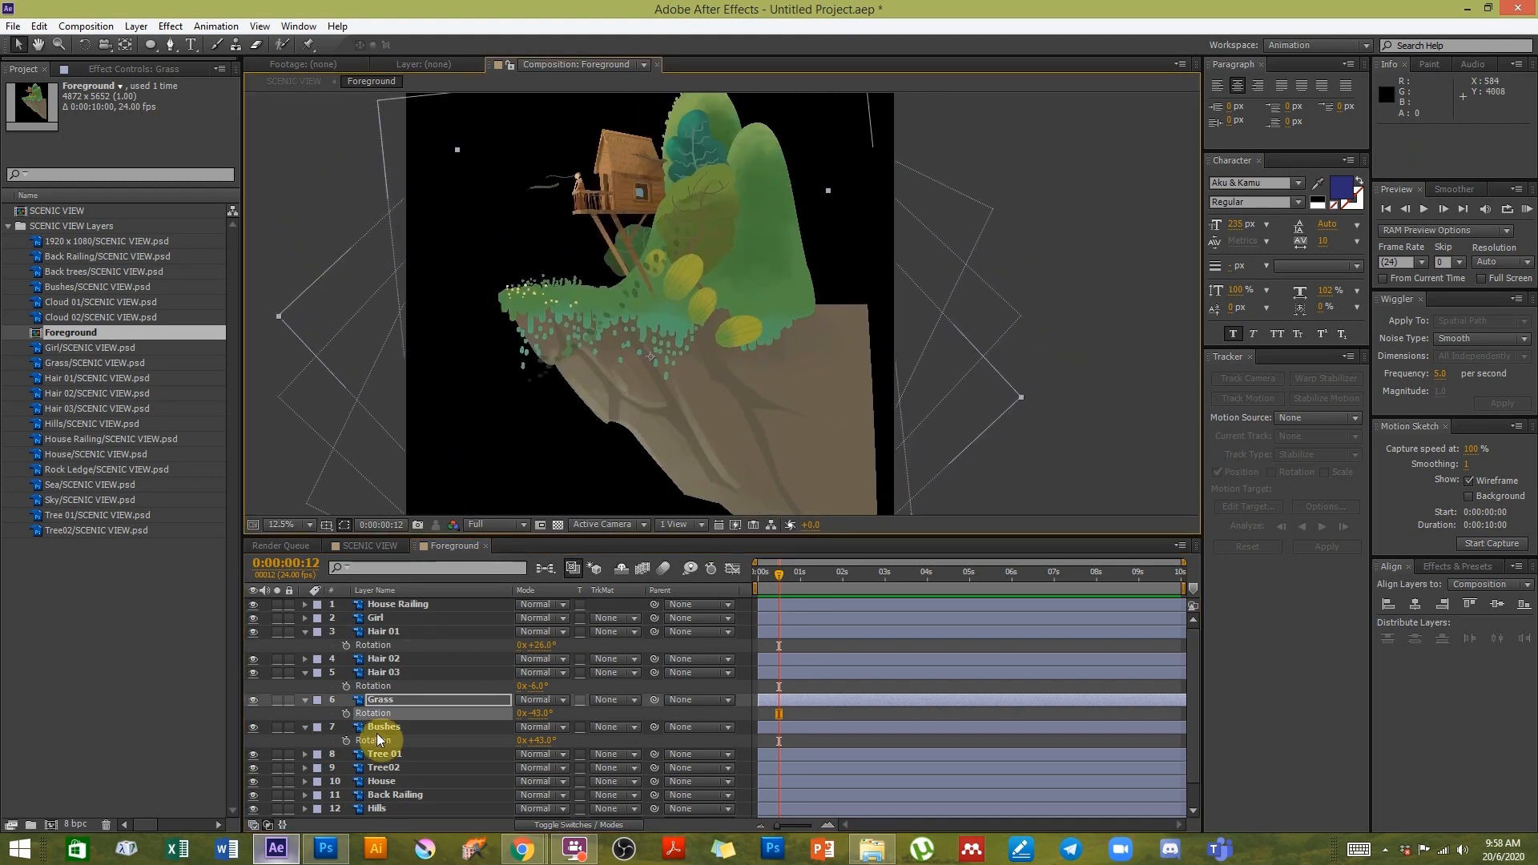
# - Select all layers from House Railing down to House and look over them in the composition
pyautogui.click(388, 781)
pyautogui.keyDown('shift'); pyautogui.click(410, 604); pyautogui.keyUp('shift')
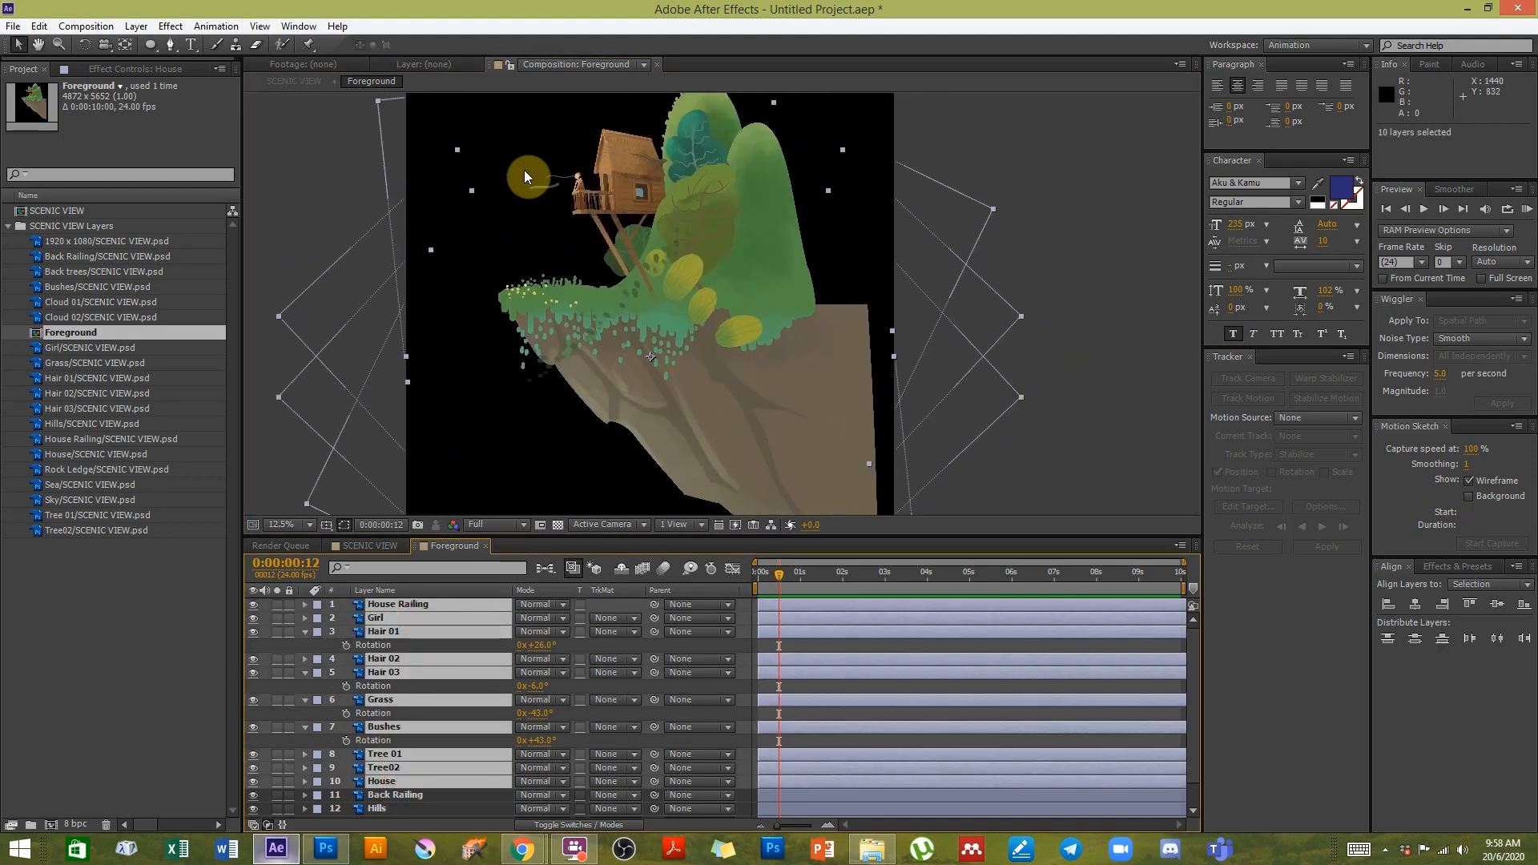
pyautogui.press('h')
pyautogui.moveTo(556, 228); pyautogui.dragTo(716, 308)
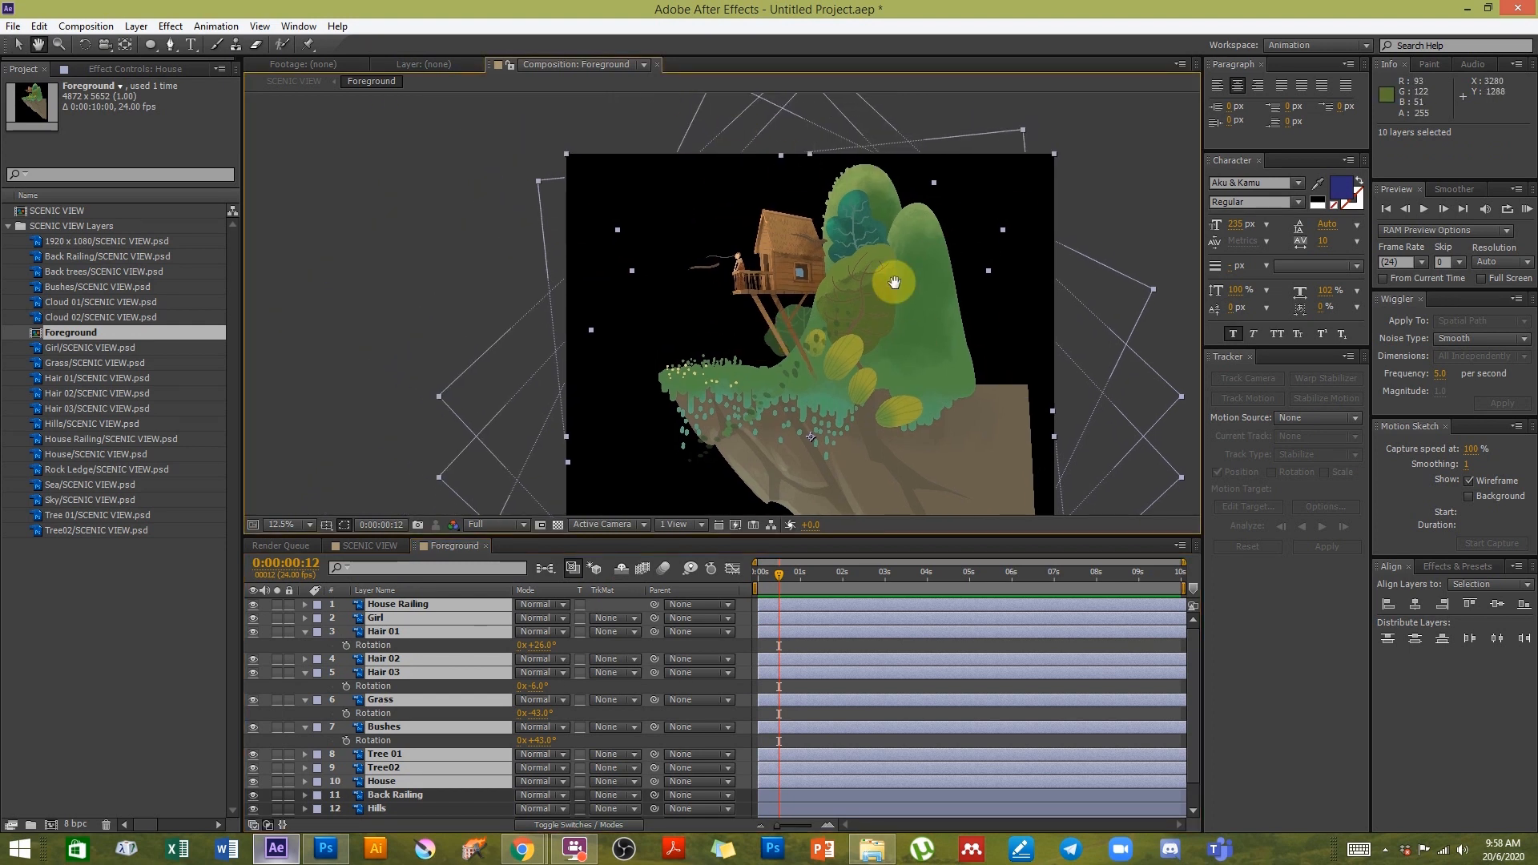
pyautogui.press('v')
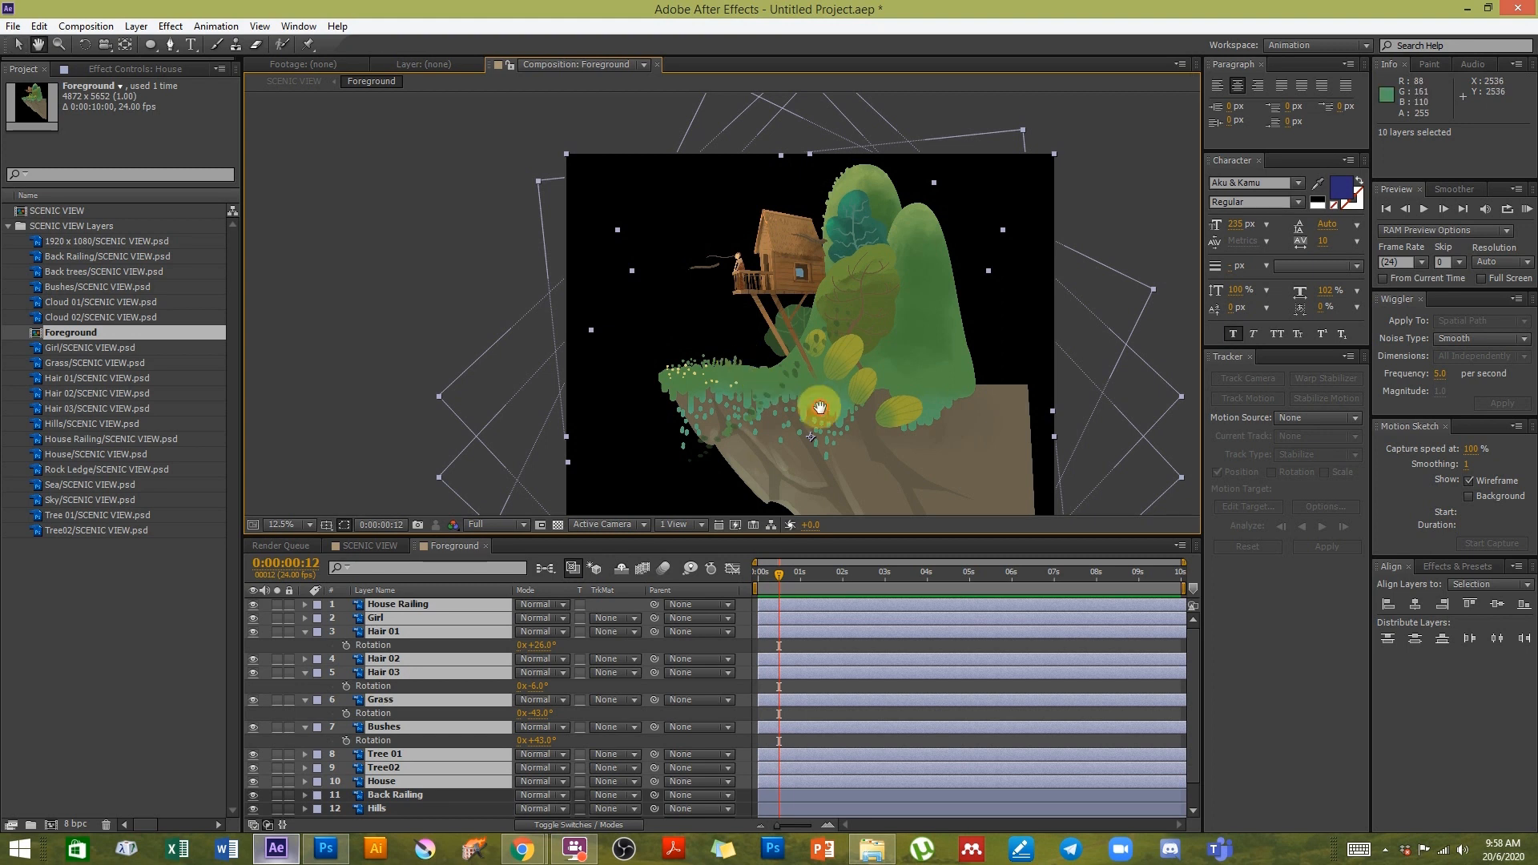
pyautogui.moveTo(824, 405); pyautogui.dragTo(755, 315)
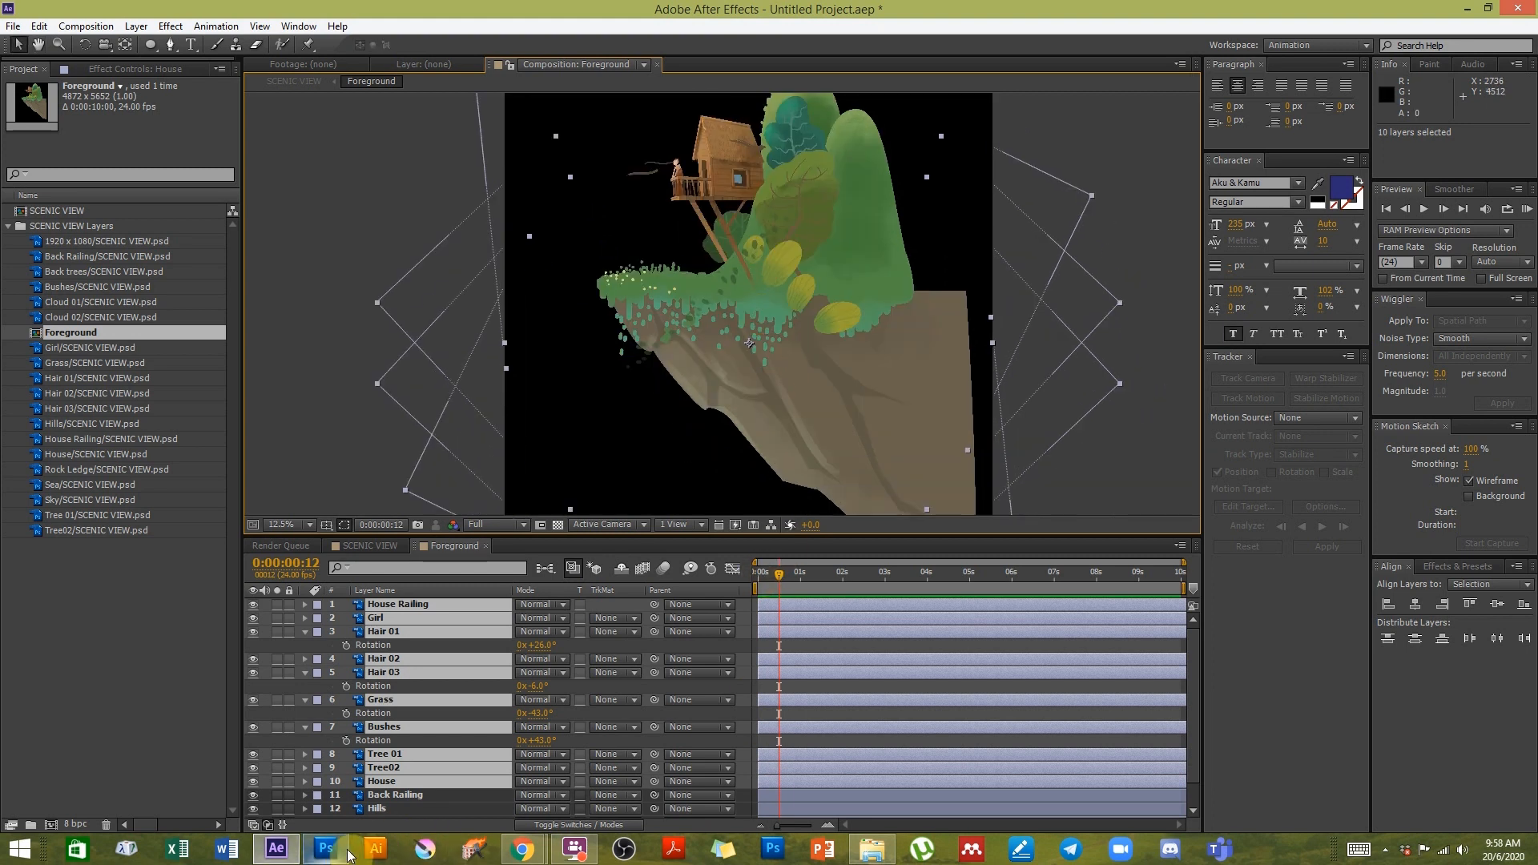
# - Switch to Photoshop to compare the scenic artwork, then return to the Foreground composition in After Effects
pyautogui.click(326, 848)
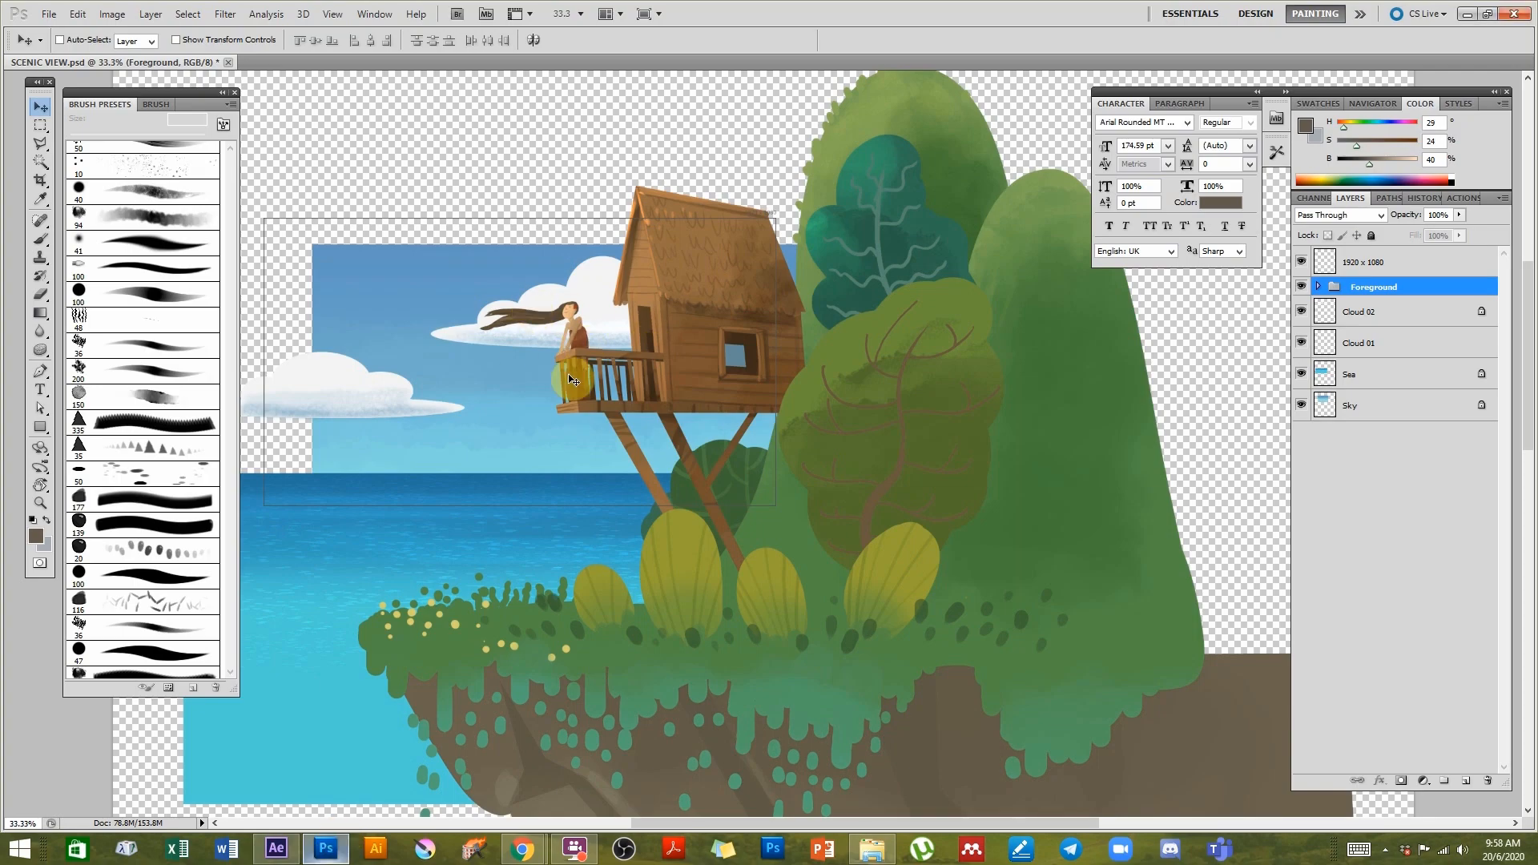
pyautogui.moveTo(532, 430); pyautogui.dragTo(618, 429)
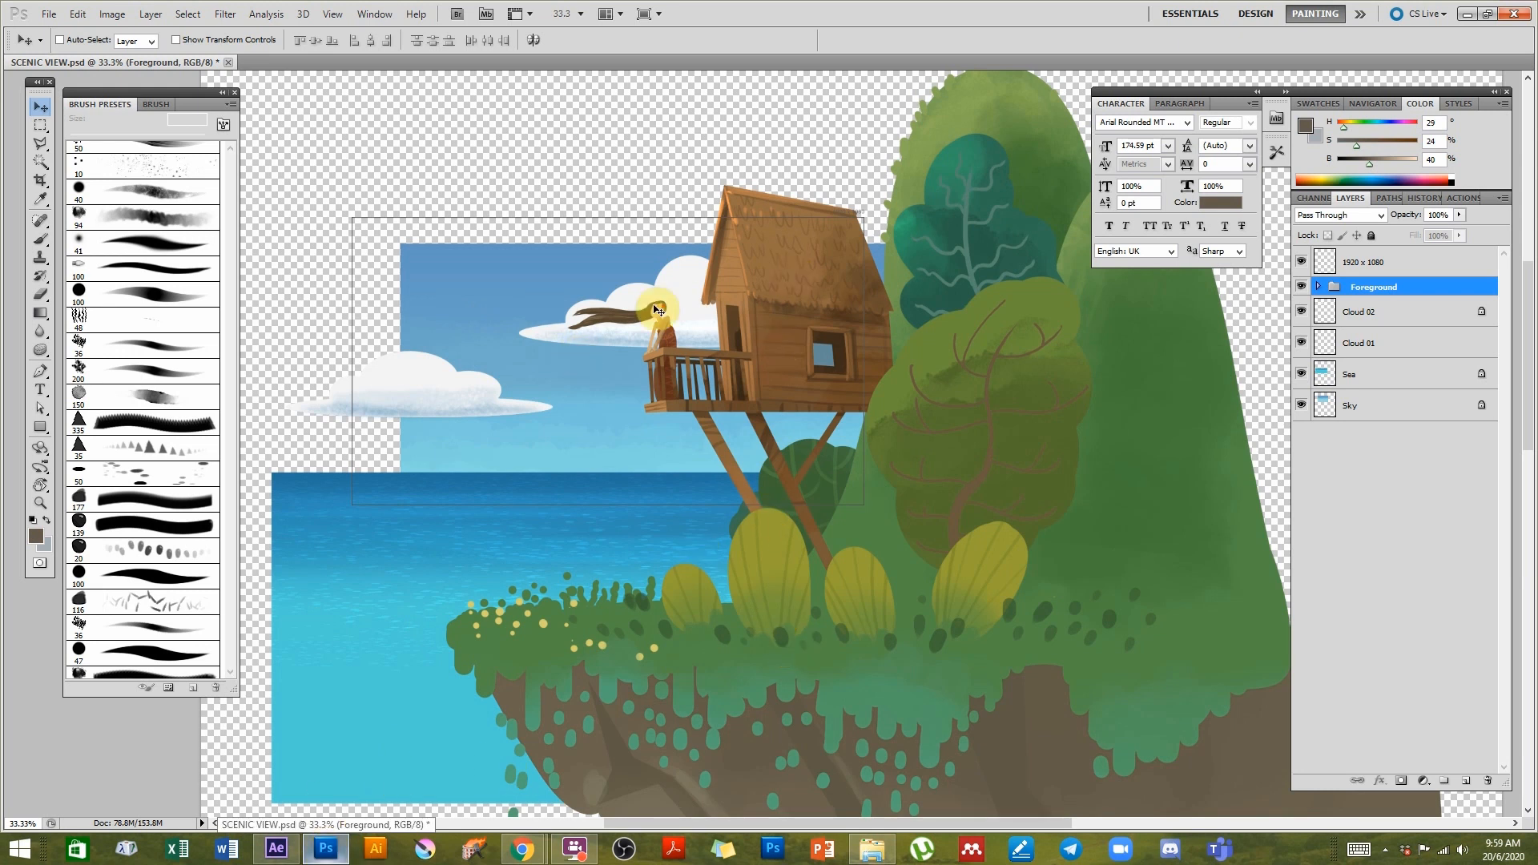
pyautogui.click(277, 849)
pyautogui.moveTo(779, 376); pyautogui.dragTo(739, 251)
pyautogui.press('space')
pyautogui.moveTo(750, 325); pyautogui.dragTo(722, 389)
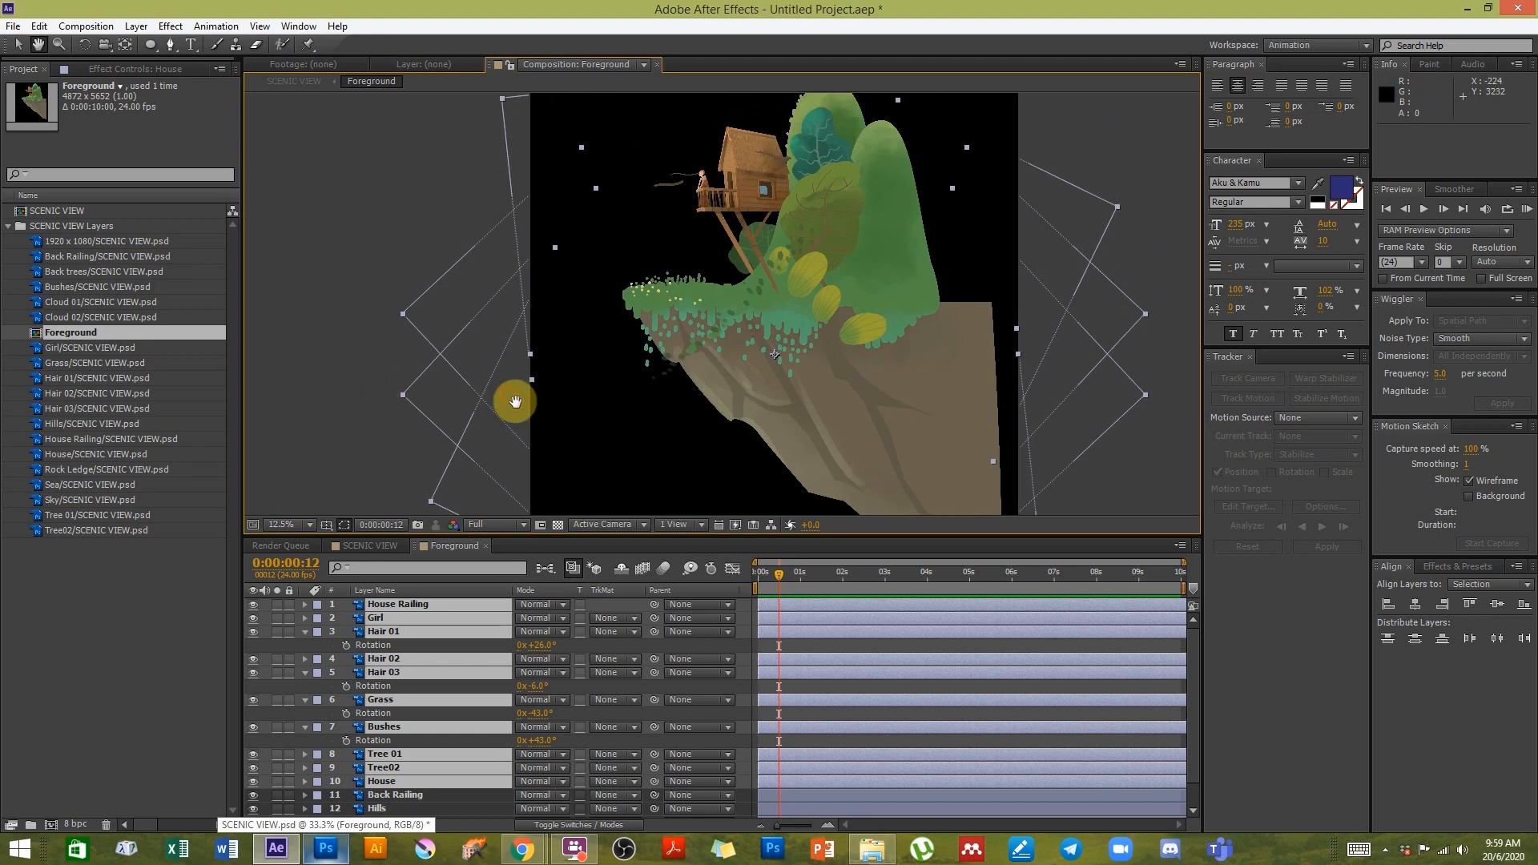
pyautogui.moveTo(505, 388); pyautogui.dragTo(517, 400)
# - Delete the SCENIC VIEW composition and the SCENIC VIEW Layers folder from the project
pyautogui.click(64, 226)
pyautogui.keyDown('shift'); pyautogui.click(58, 211); pyautogui.keyUp('shift')
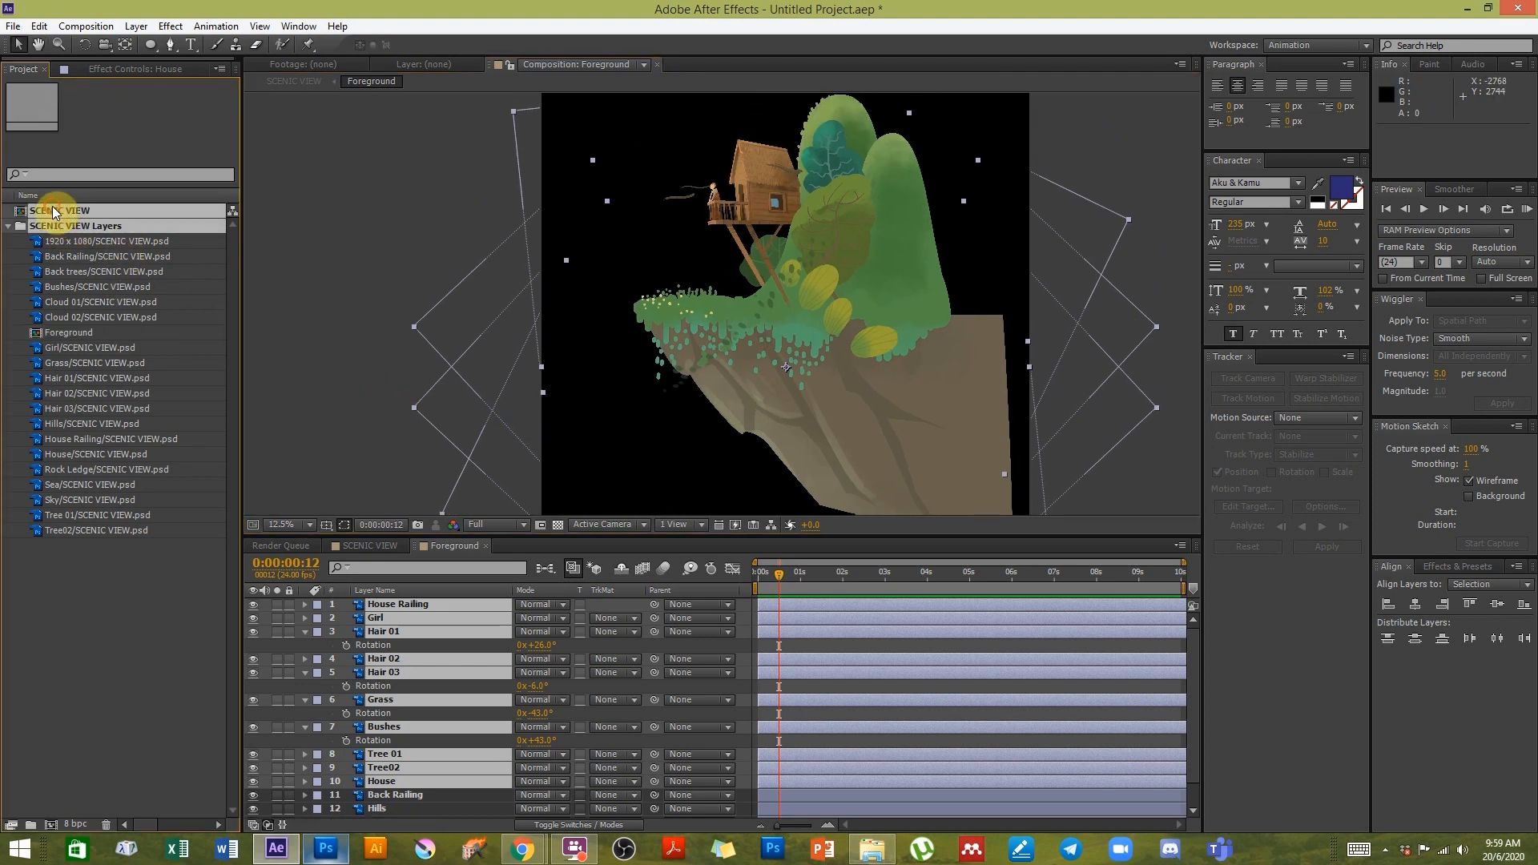
pyautogui.press('Delete')
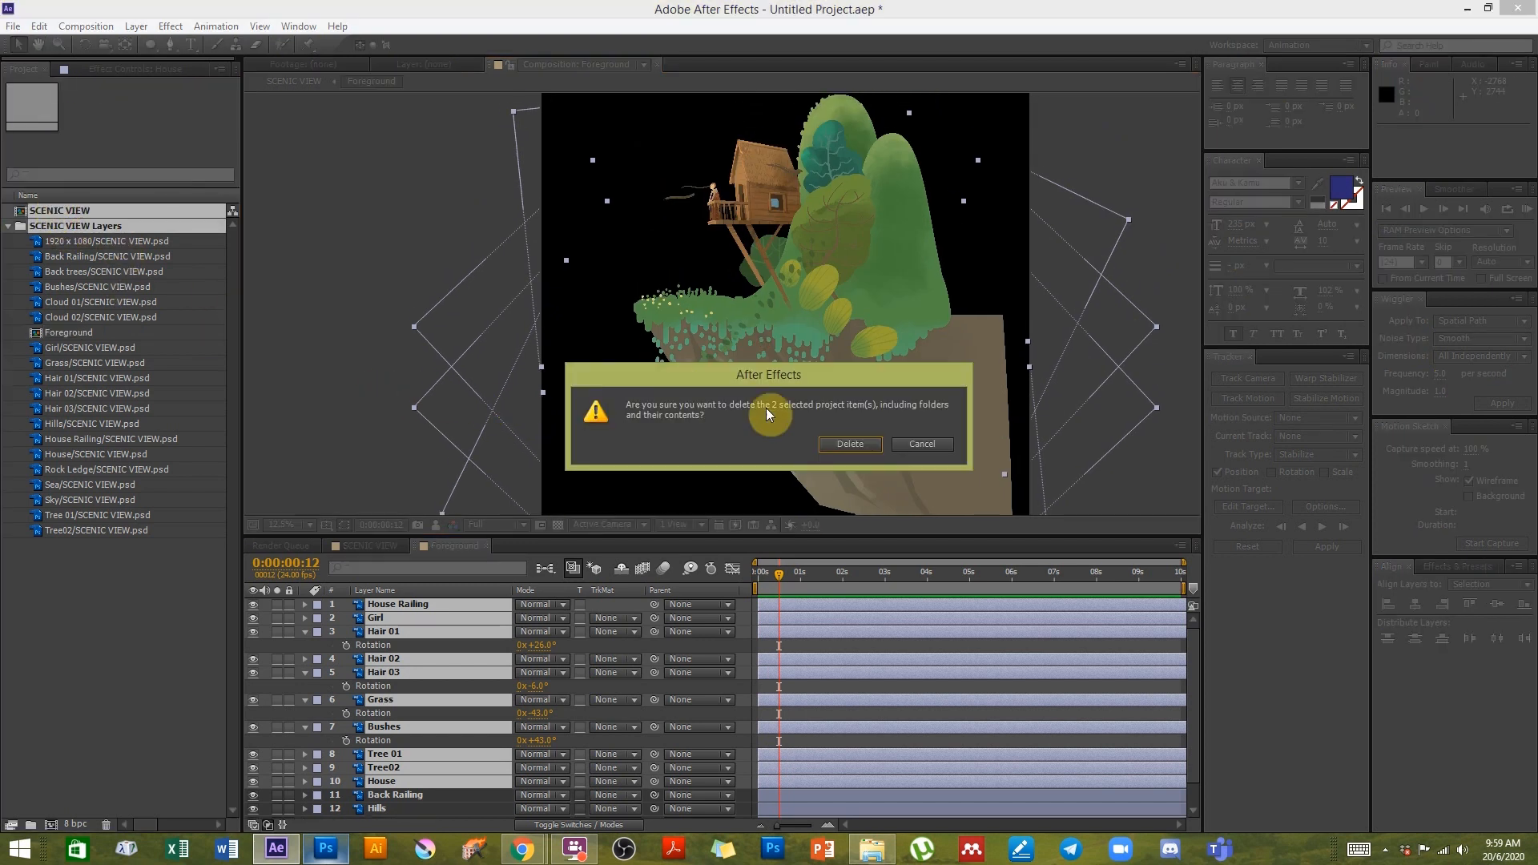
pyautogui.click(850, 444)
# - Import SCENIC VIEW.psd from the IMPORTING FILES folder as Composition - Retain Layer Sizes
pyautogui.click(13, 25)
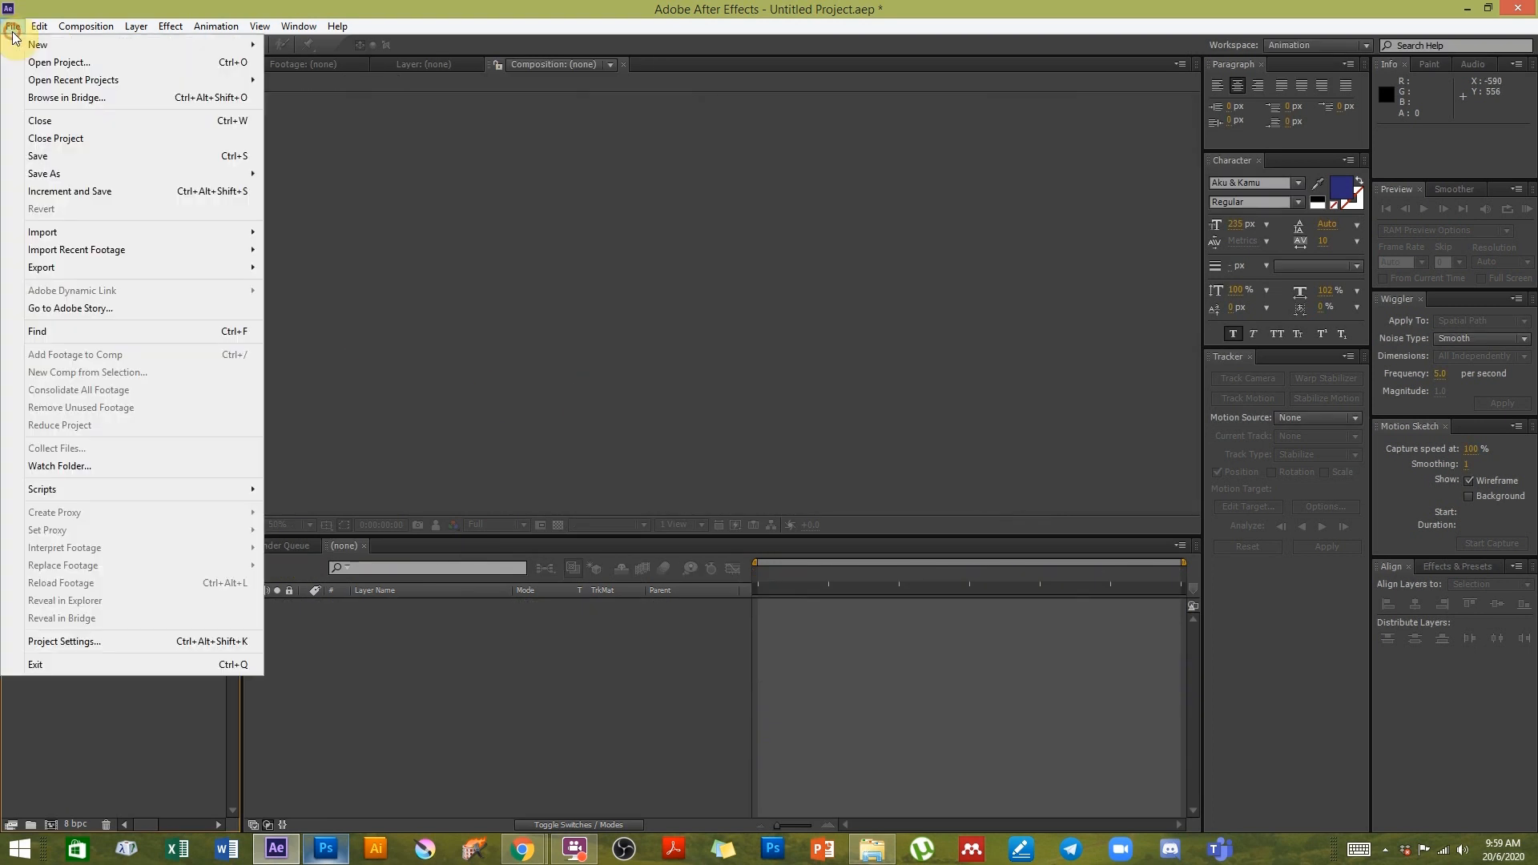
pyautogui.moveTo(112, 232)
pyautogui.click(319, 236)
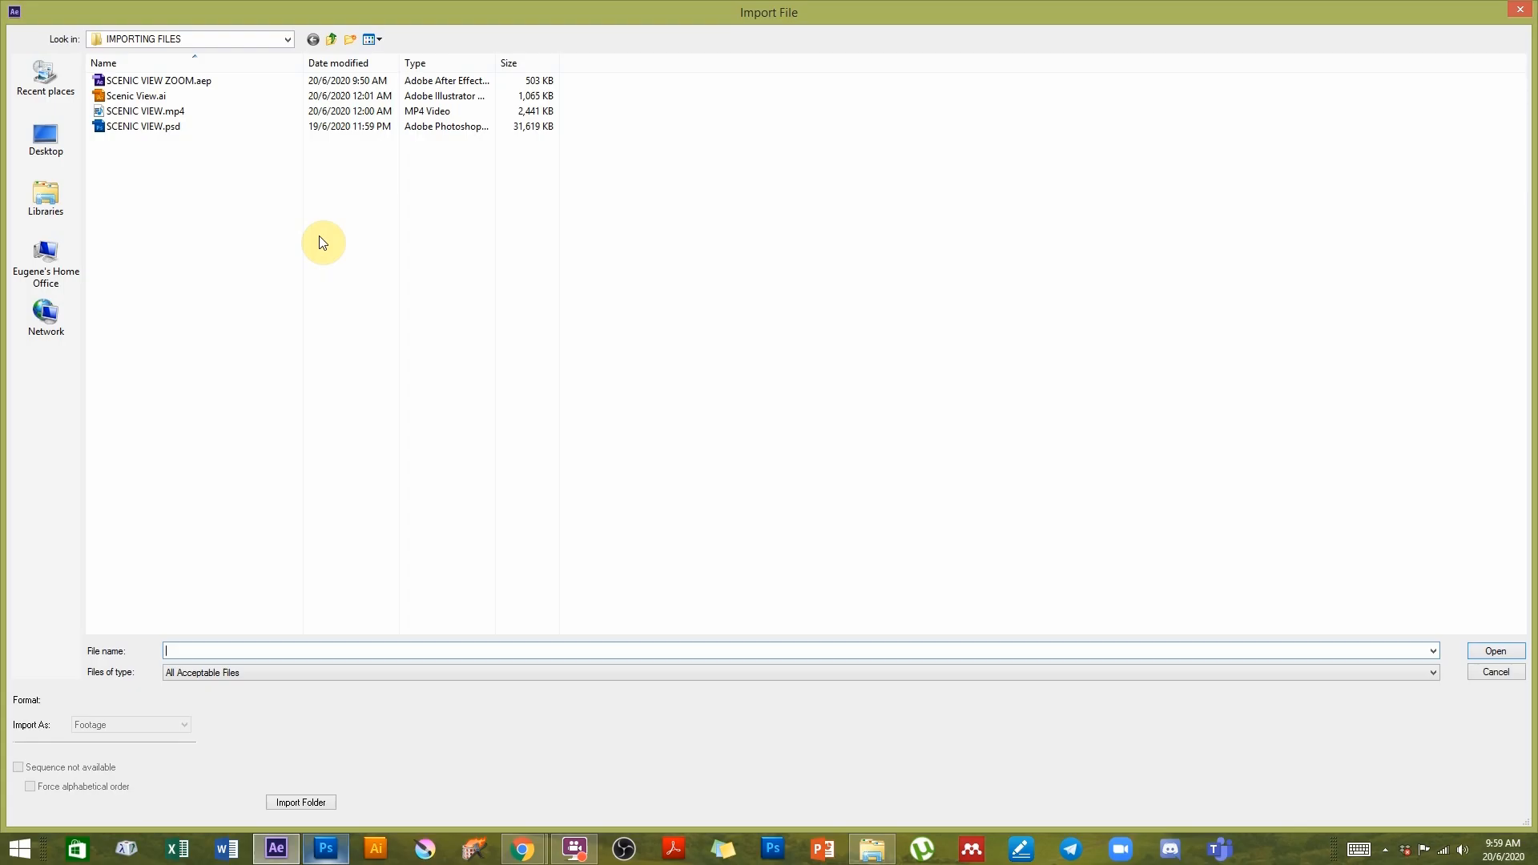
pyautogui.click(158, 130)
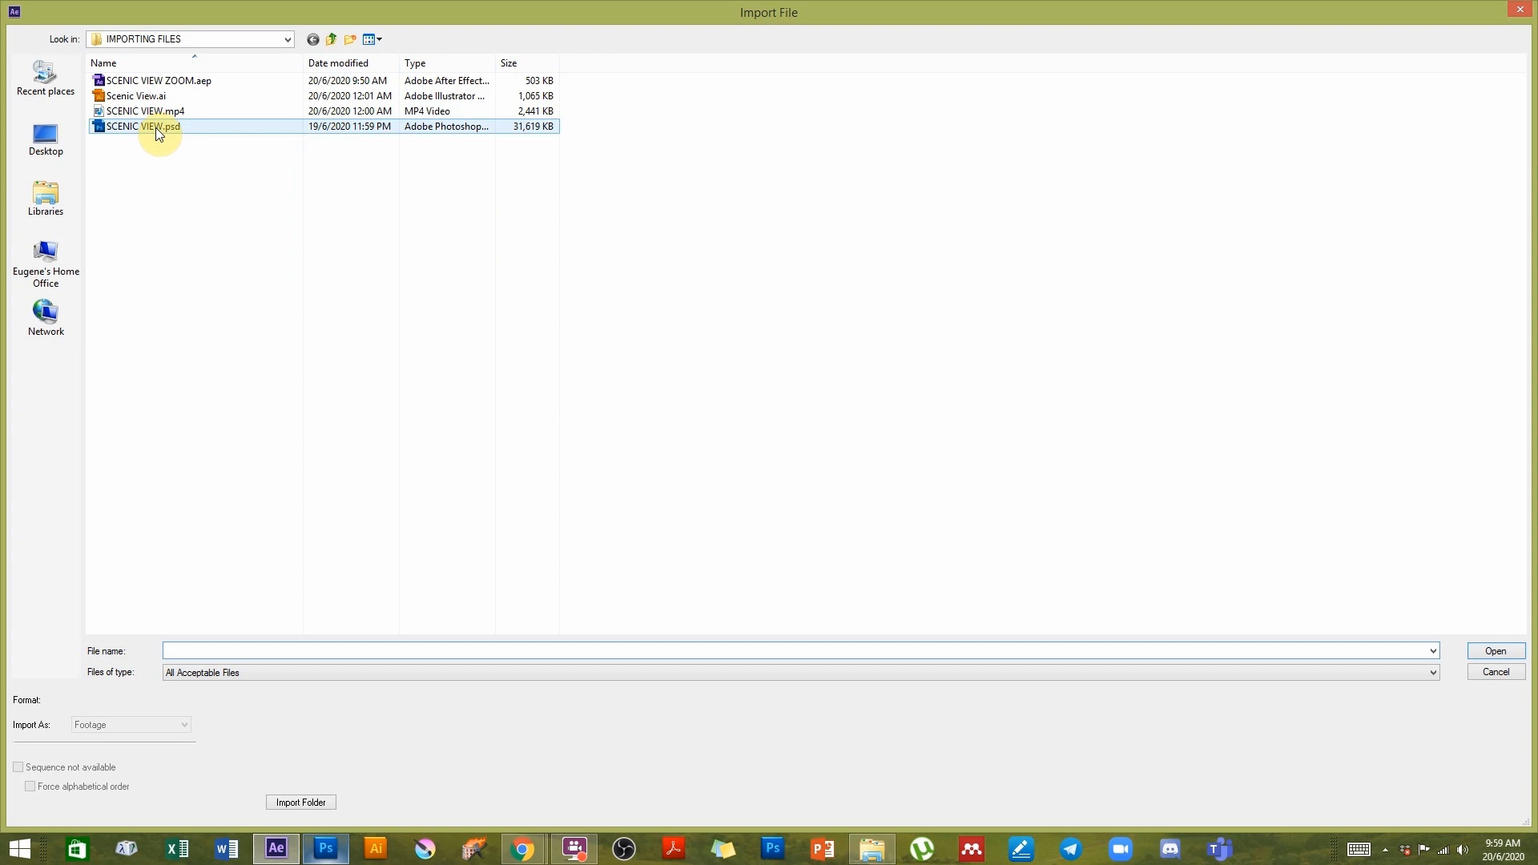
pyautogui.click(156, 127)
pyautogui.click(154, 725)
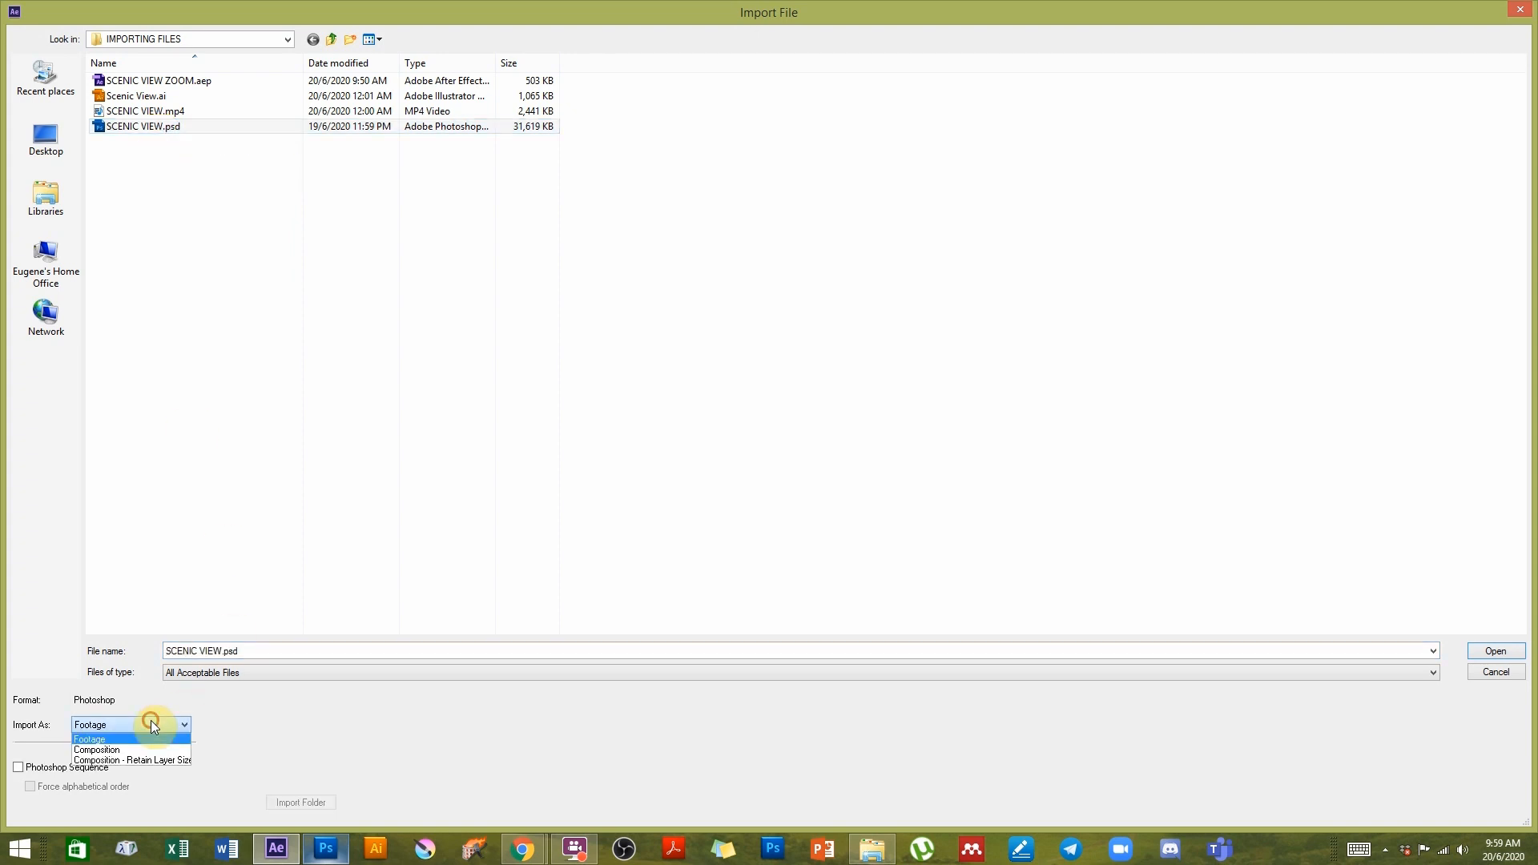
pyautogui.click(126, 762)
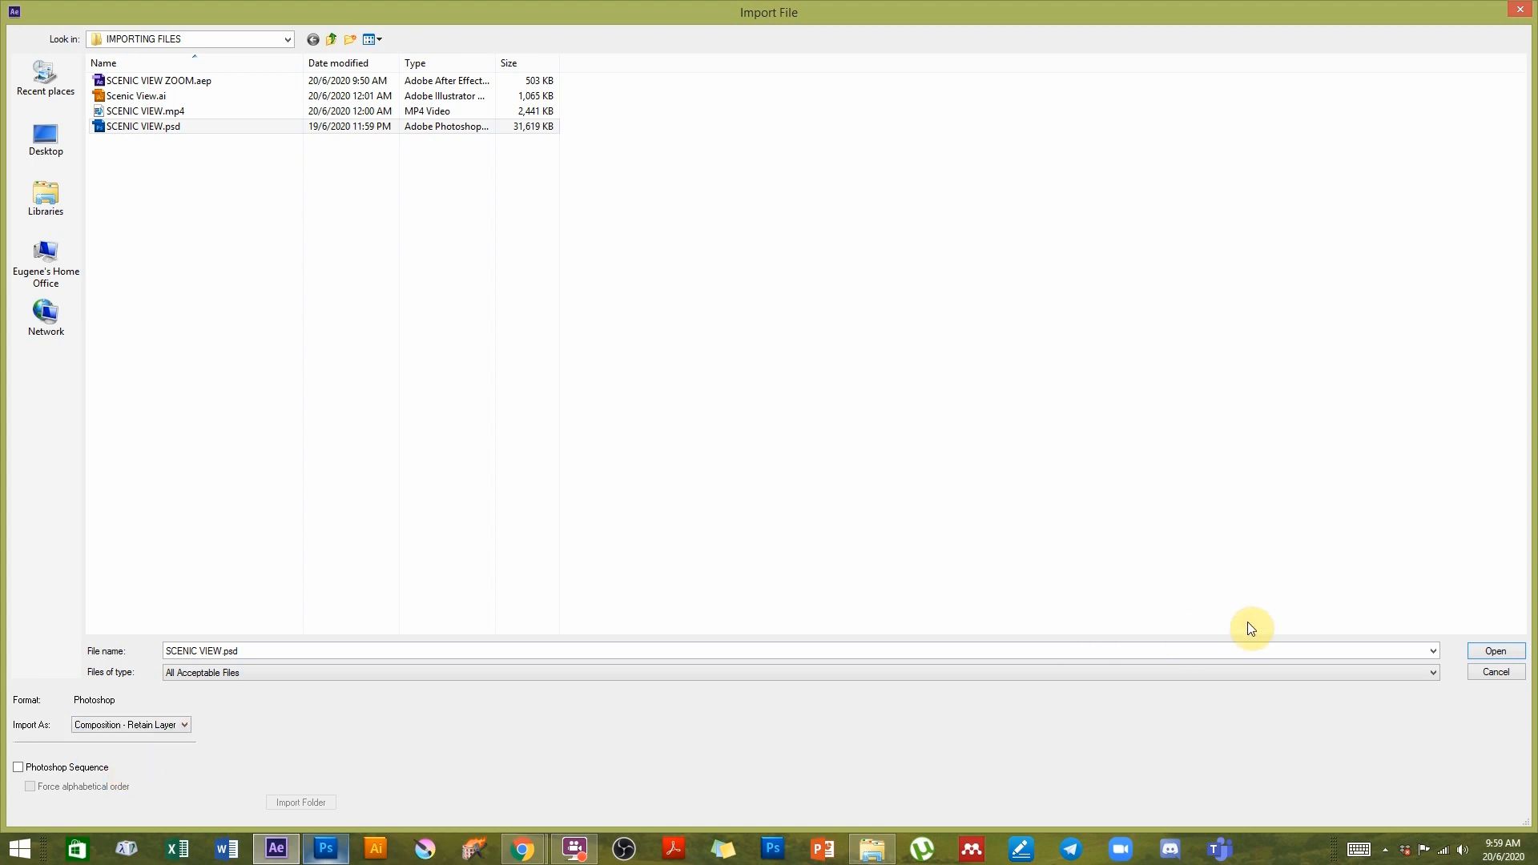
pyautogui.click(1495, 651)
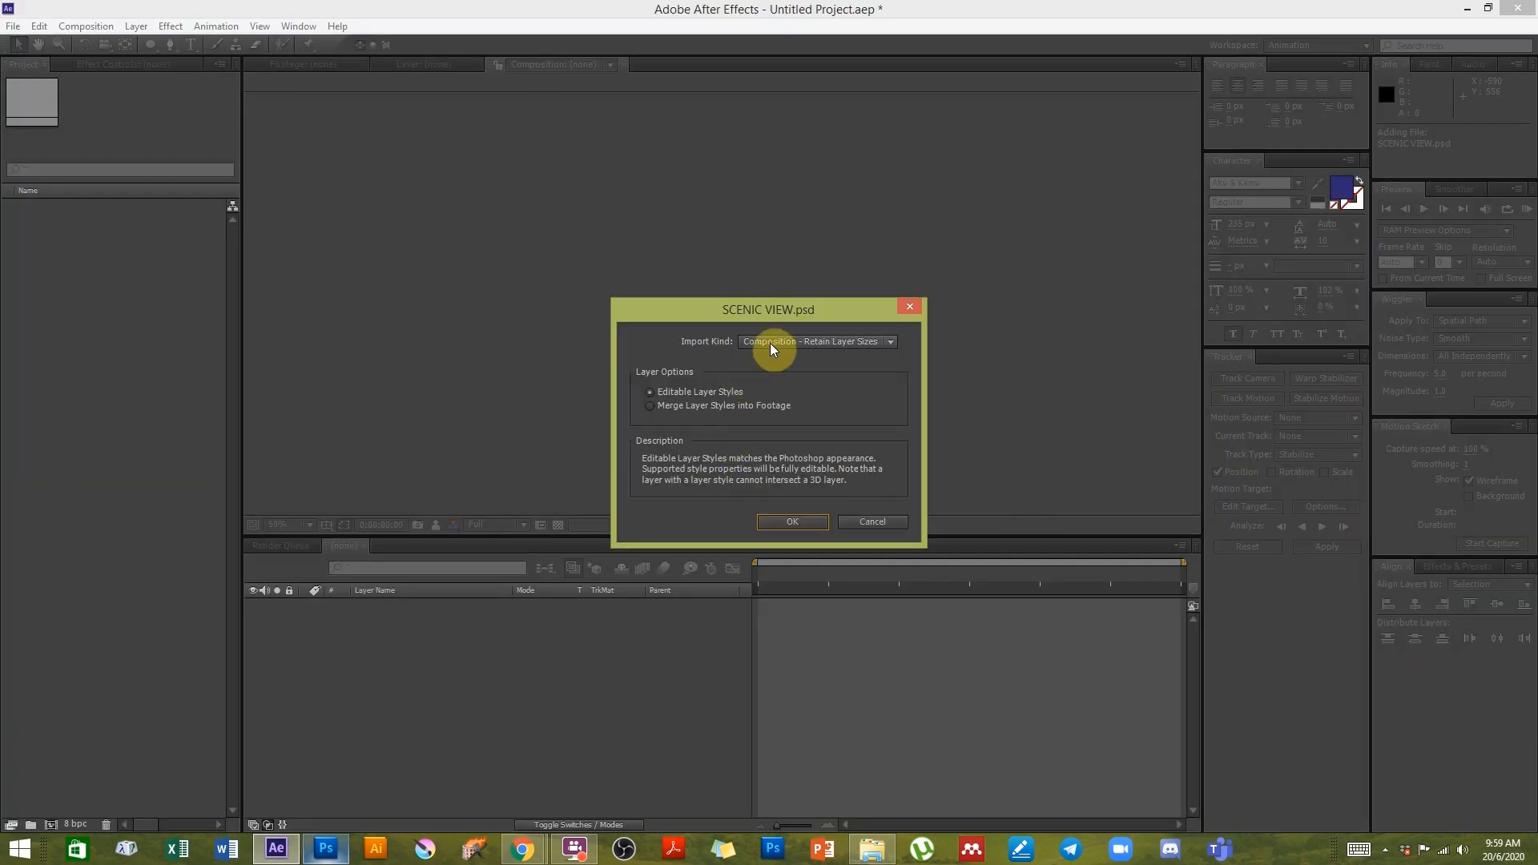
# - Confirm the Composition - Retain Layer Sizes import kind with Editable Layer Styles
pyautogui.click(813, 343)
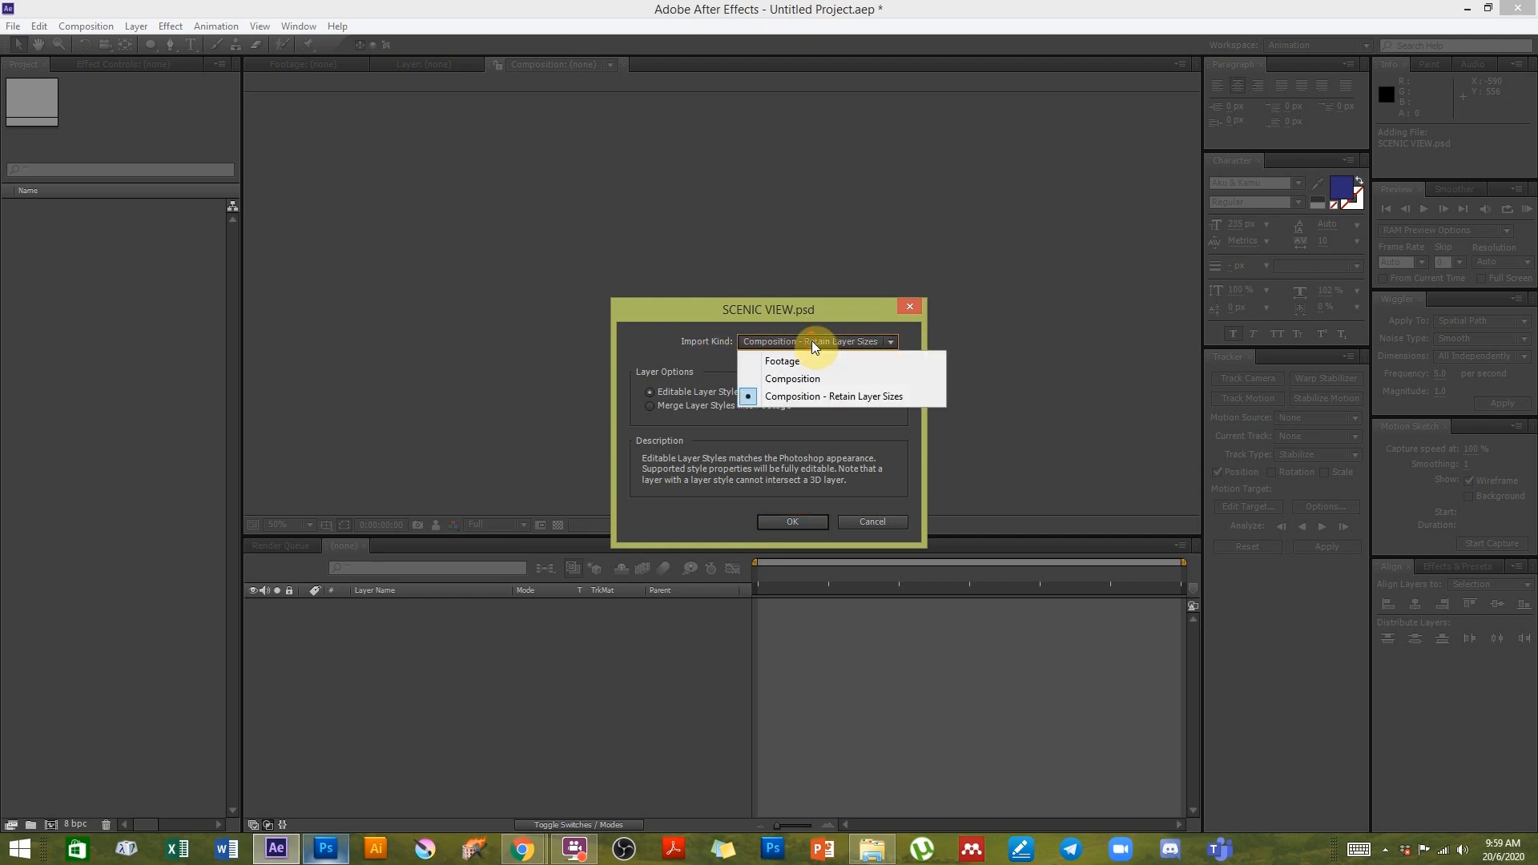
pyautogui.click(705, 340)
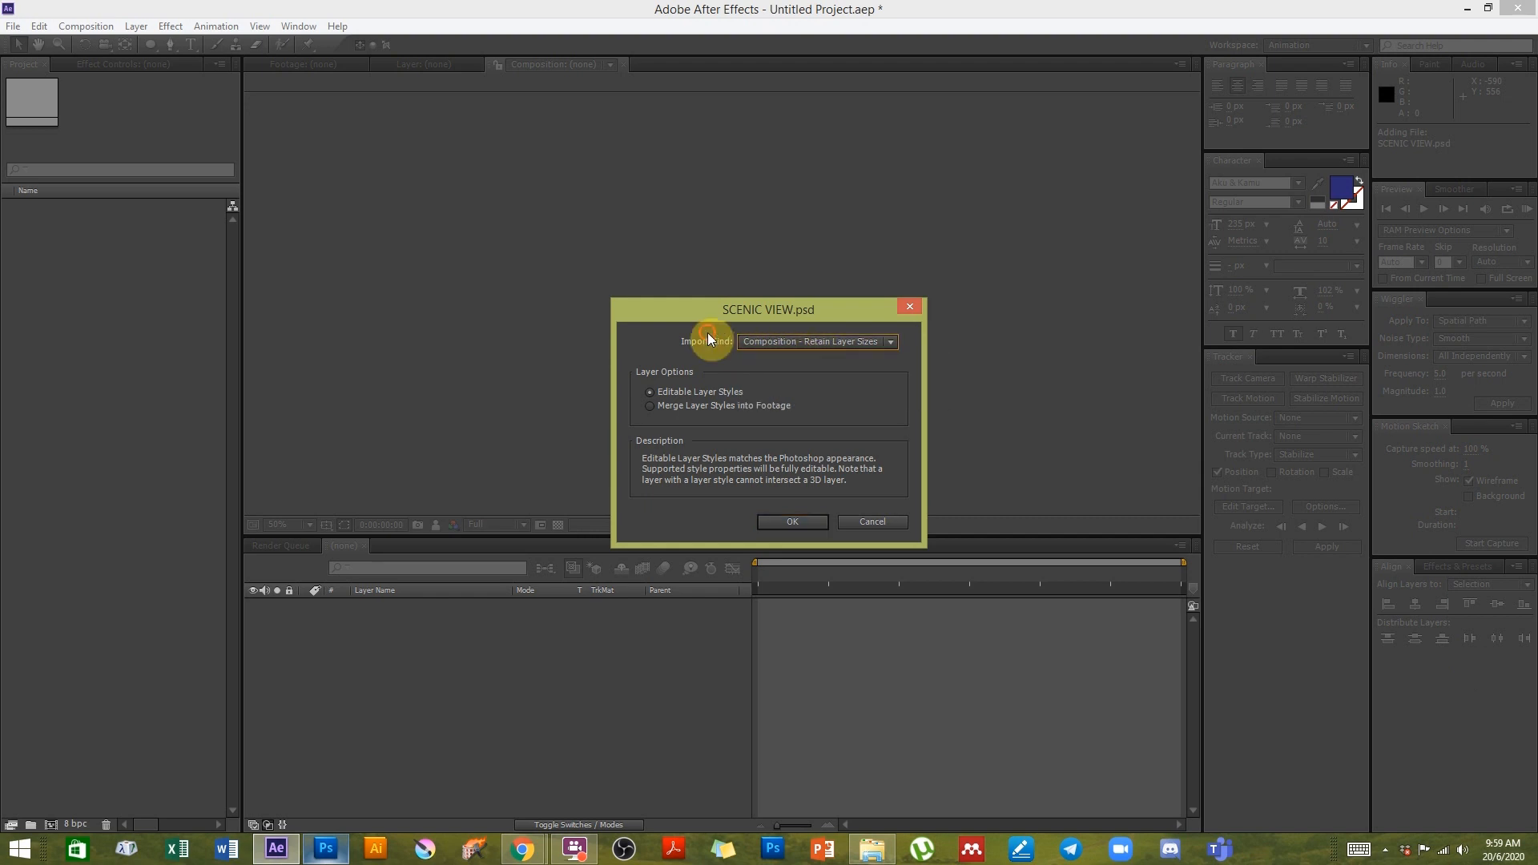
pyautogui.click(792, 523)
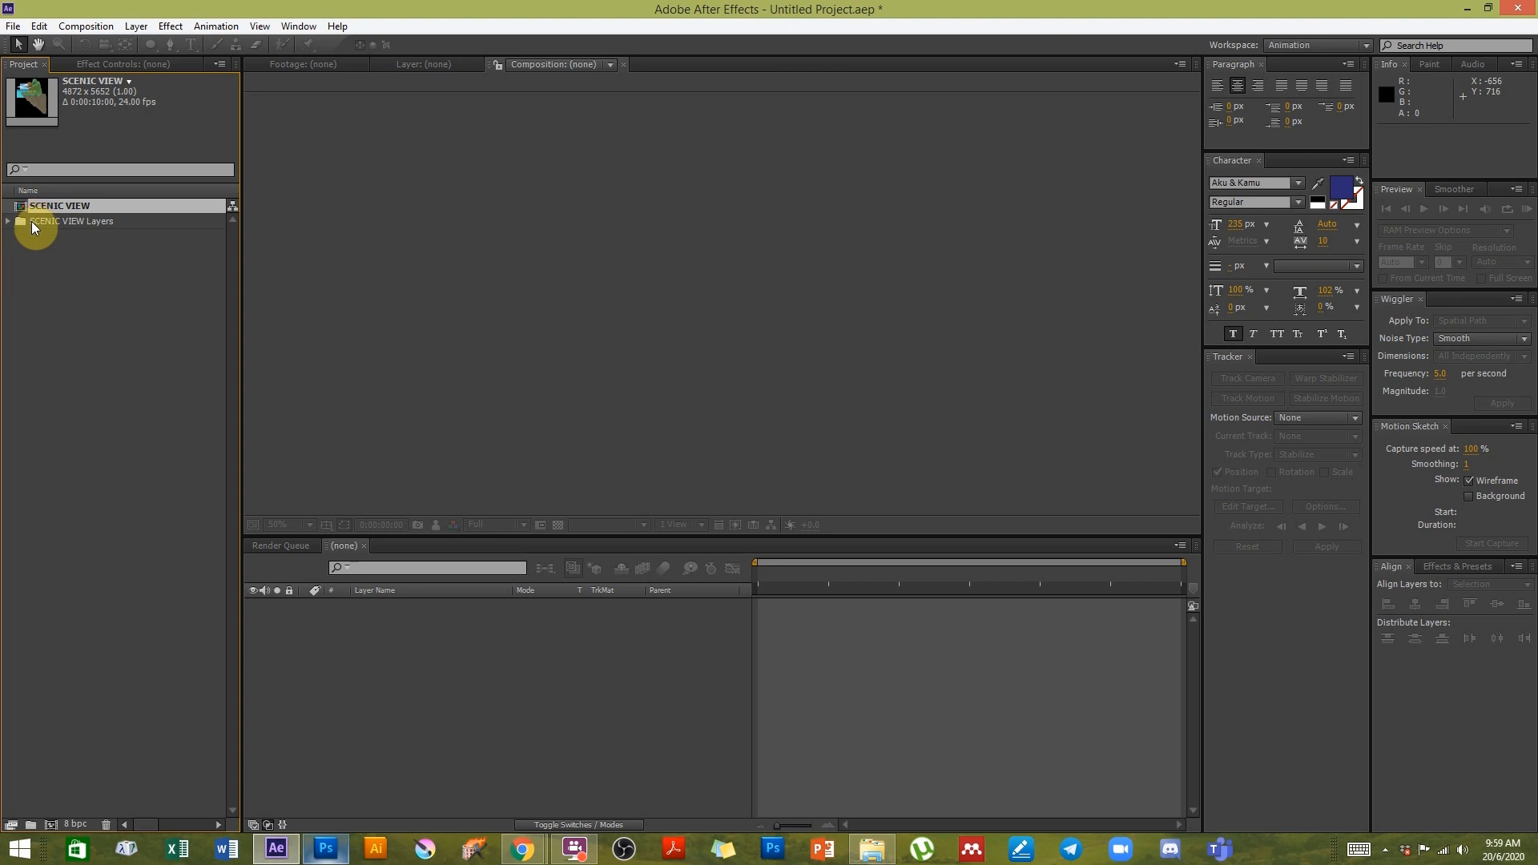
# - Expand the SCENIC VIEW Layers folder and open the SCENIC VIEW composition
pyautogui.click(8, 222)
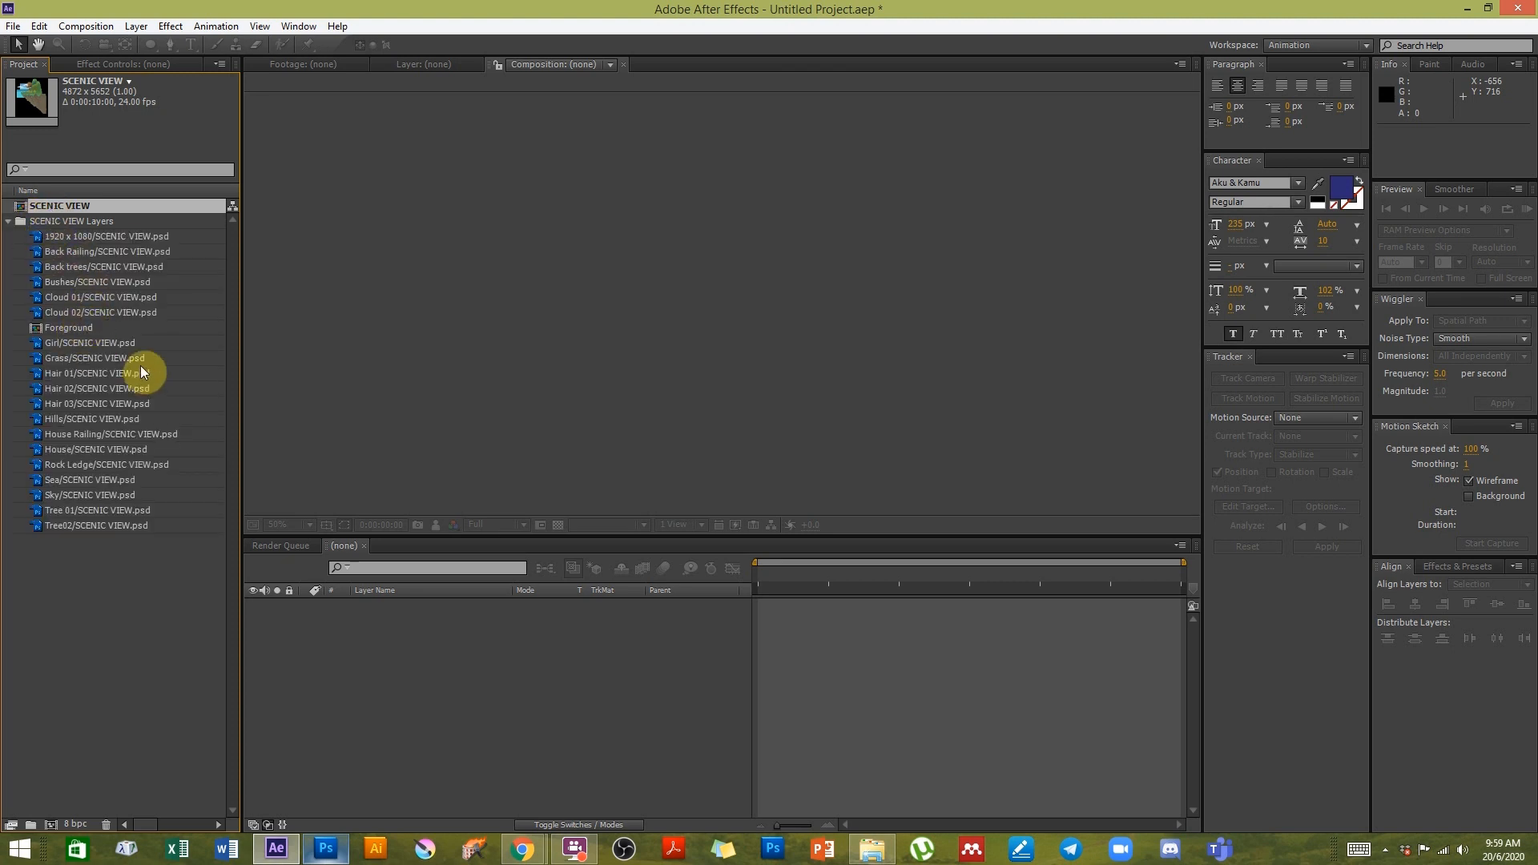
pyautogui.doubleClick(64, 206)
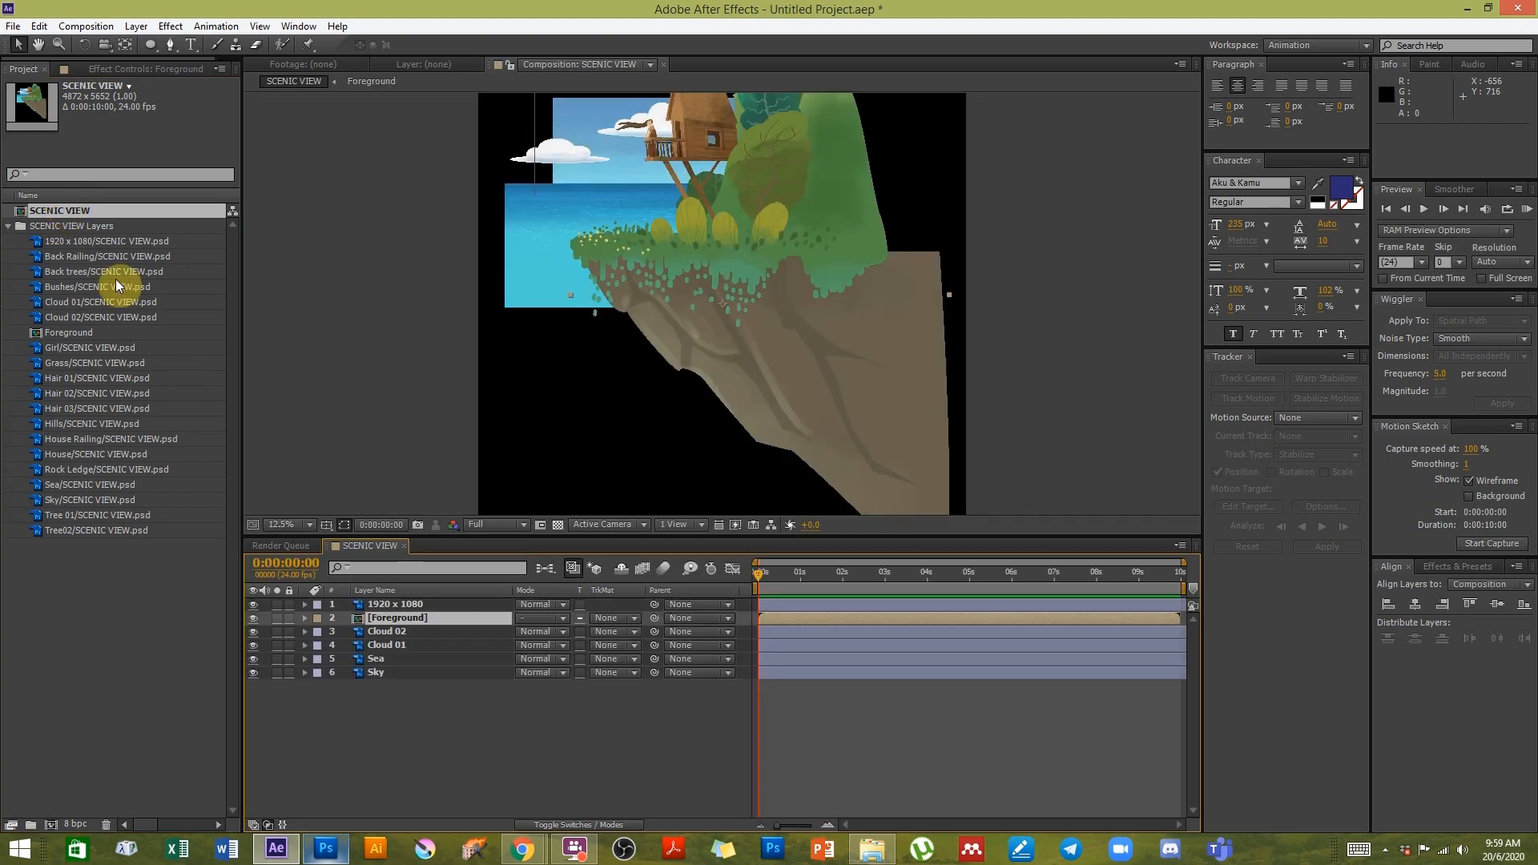
pyautogui.moveTo(651, 206); pyautogui.dragTo(737, 303)
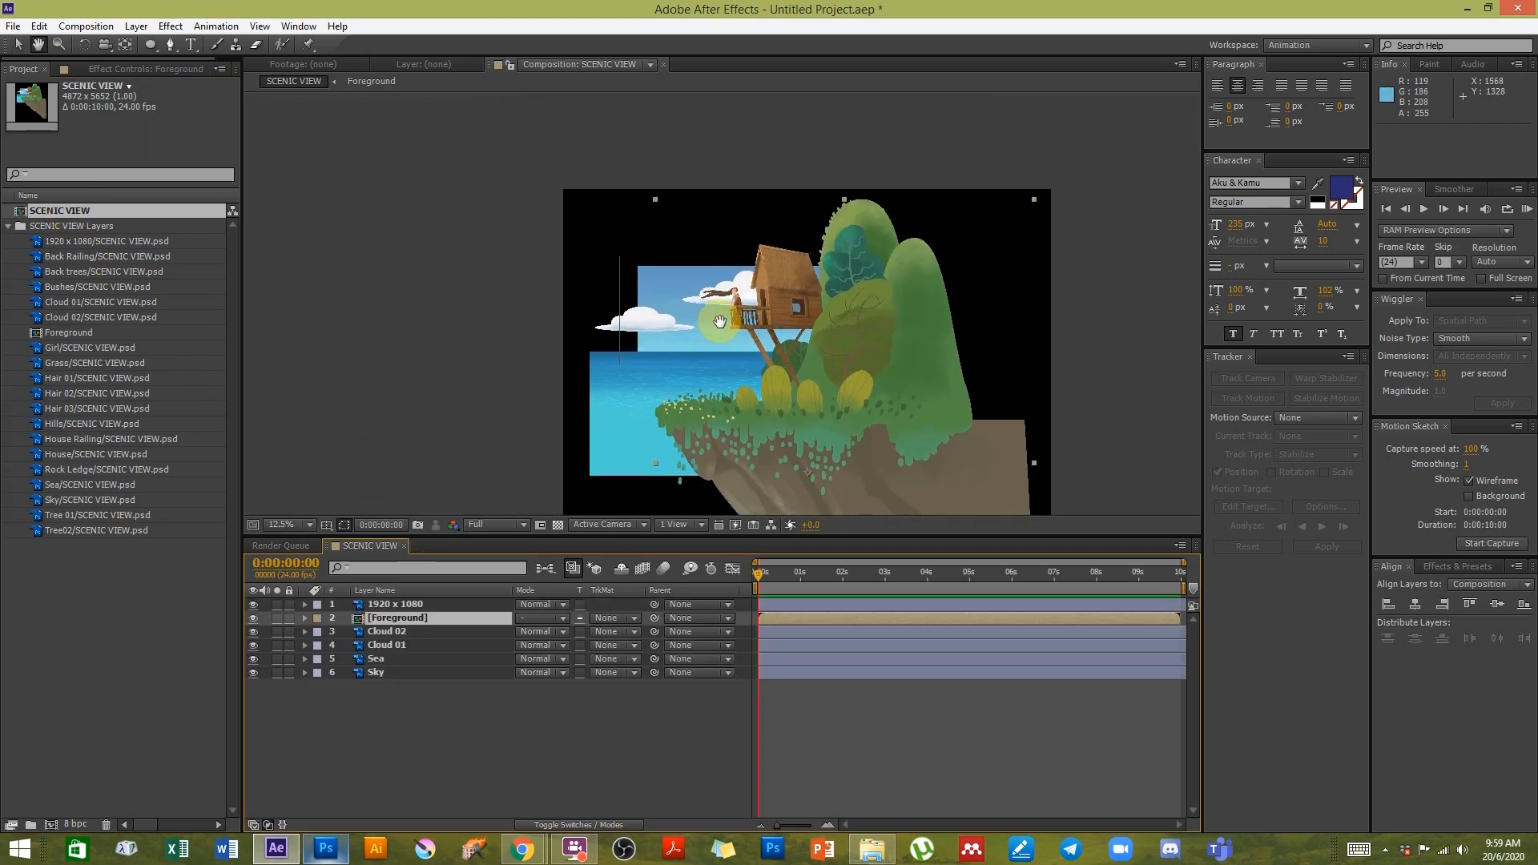
# - Open the Foreground precomposition and zoom in on the girl on the balcony
pyautogui.click(393, 622)
pyautogui.doubleClick(392, 620)
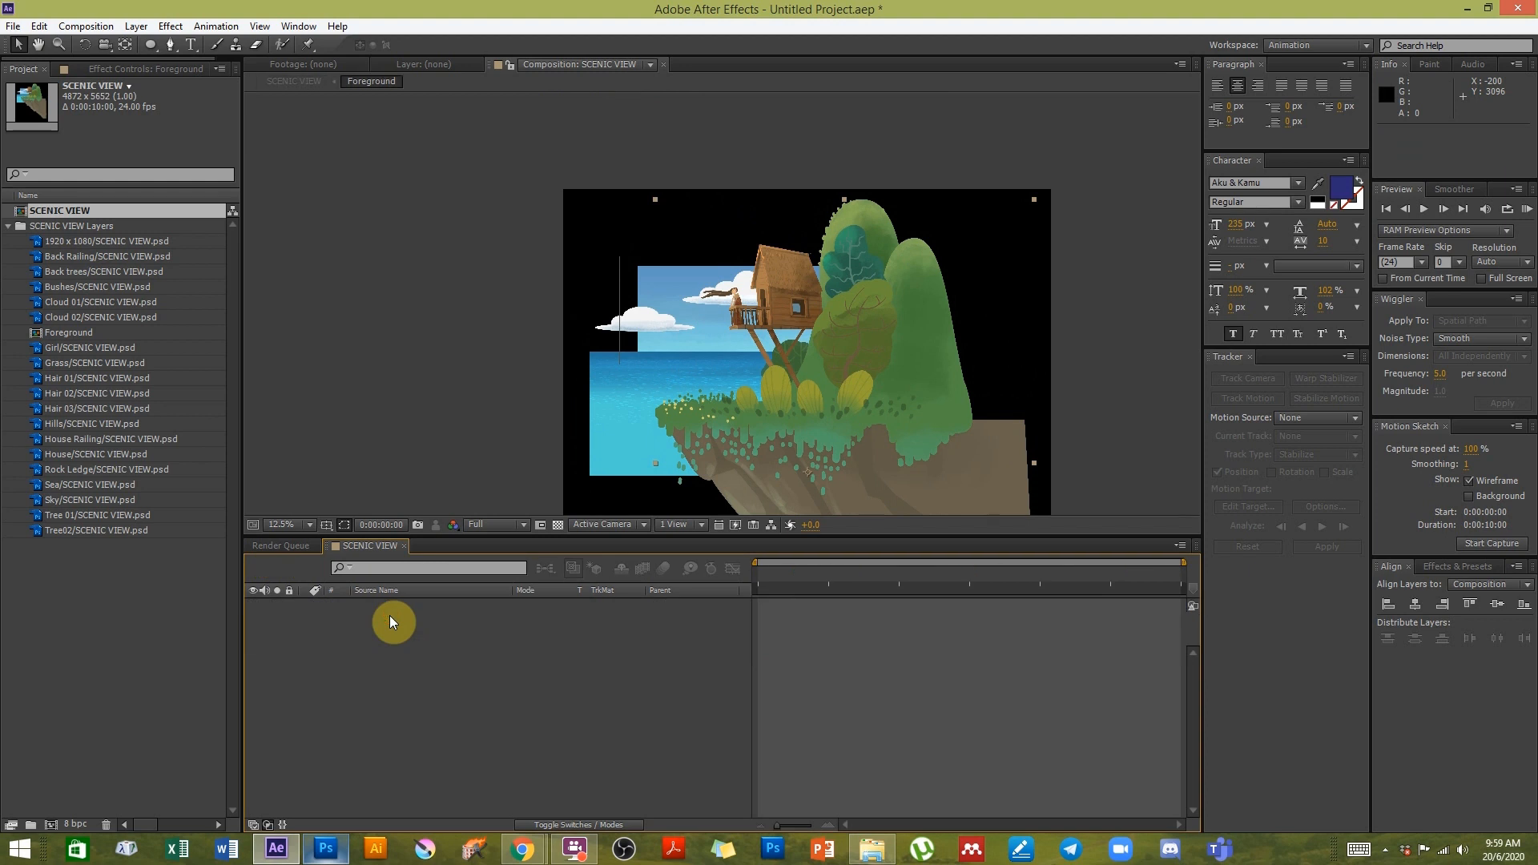
pyautogui.moveTo(642, 190); pyautogui.dragTo(708, 243)
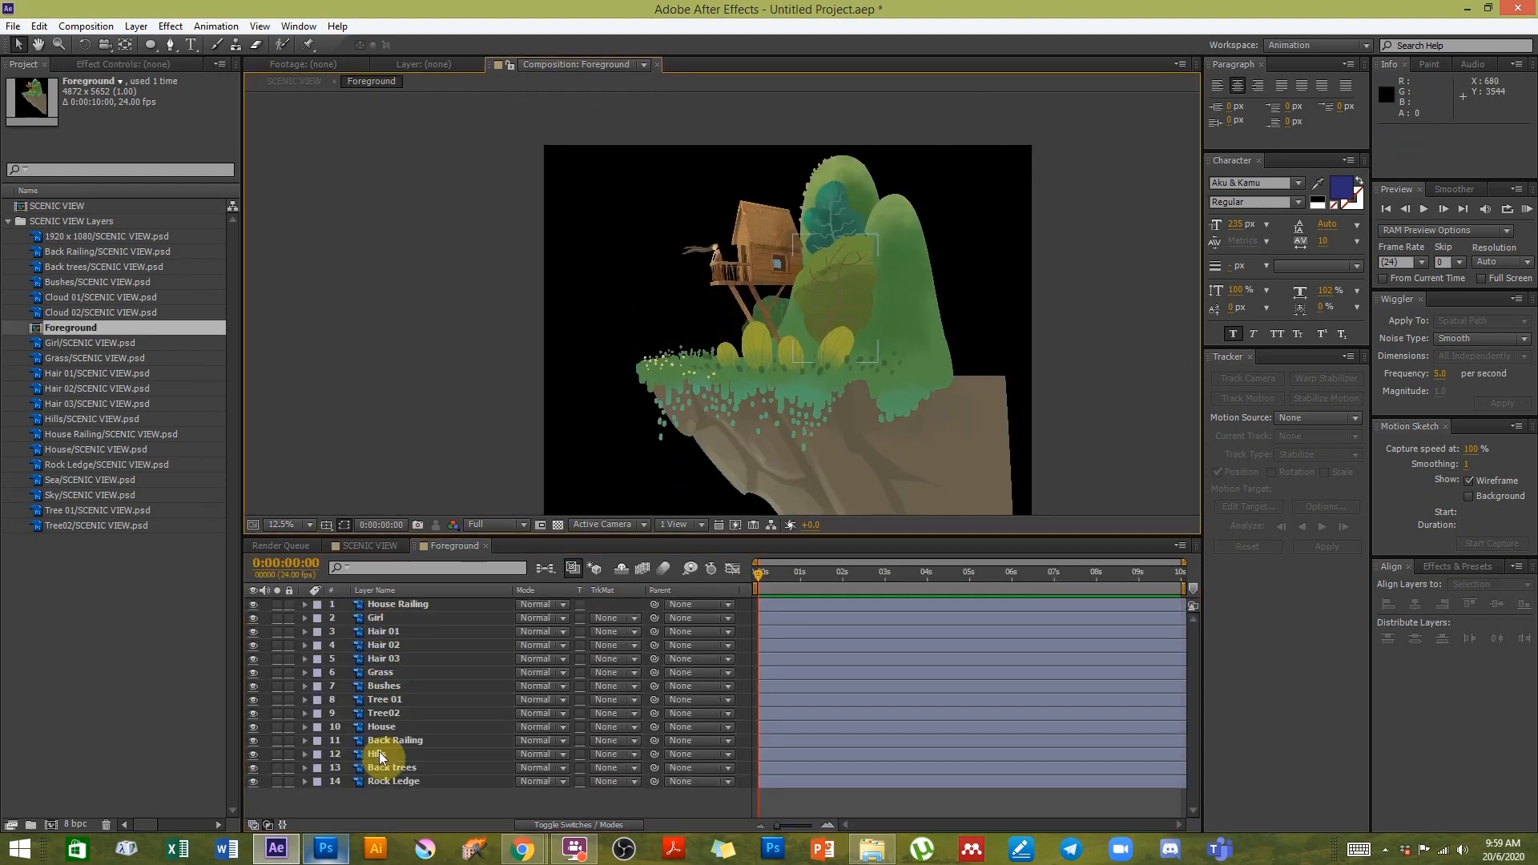
pyautogui.scroll(6, 697, 328)
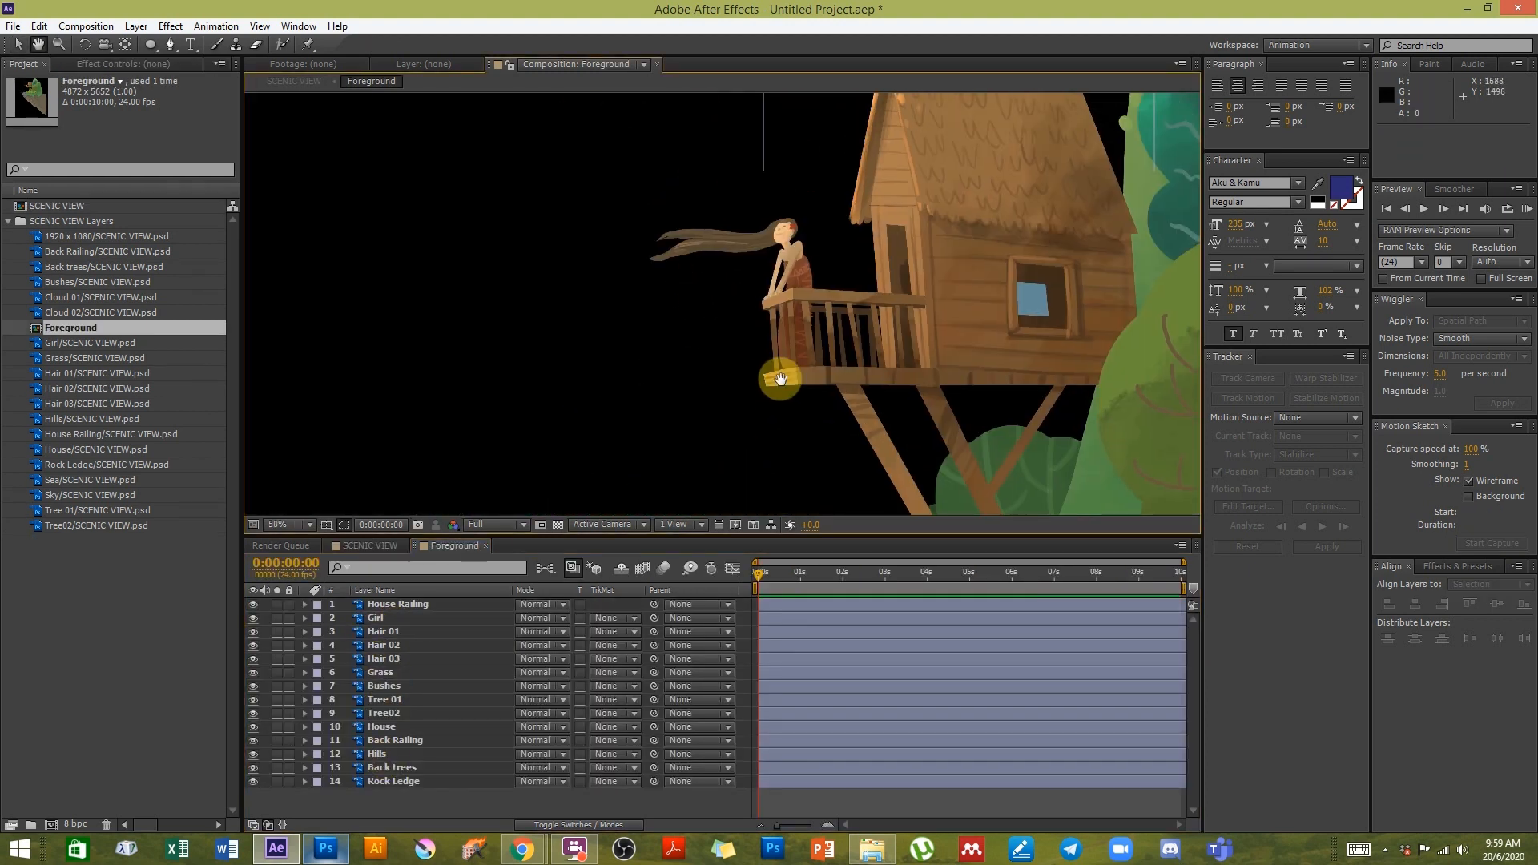
pyautogui.moveTo(780, 247); pyautogui.dragTo(768, 319)
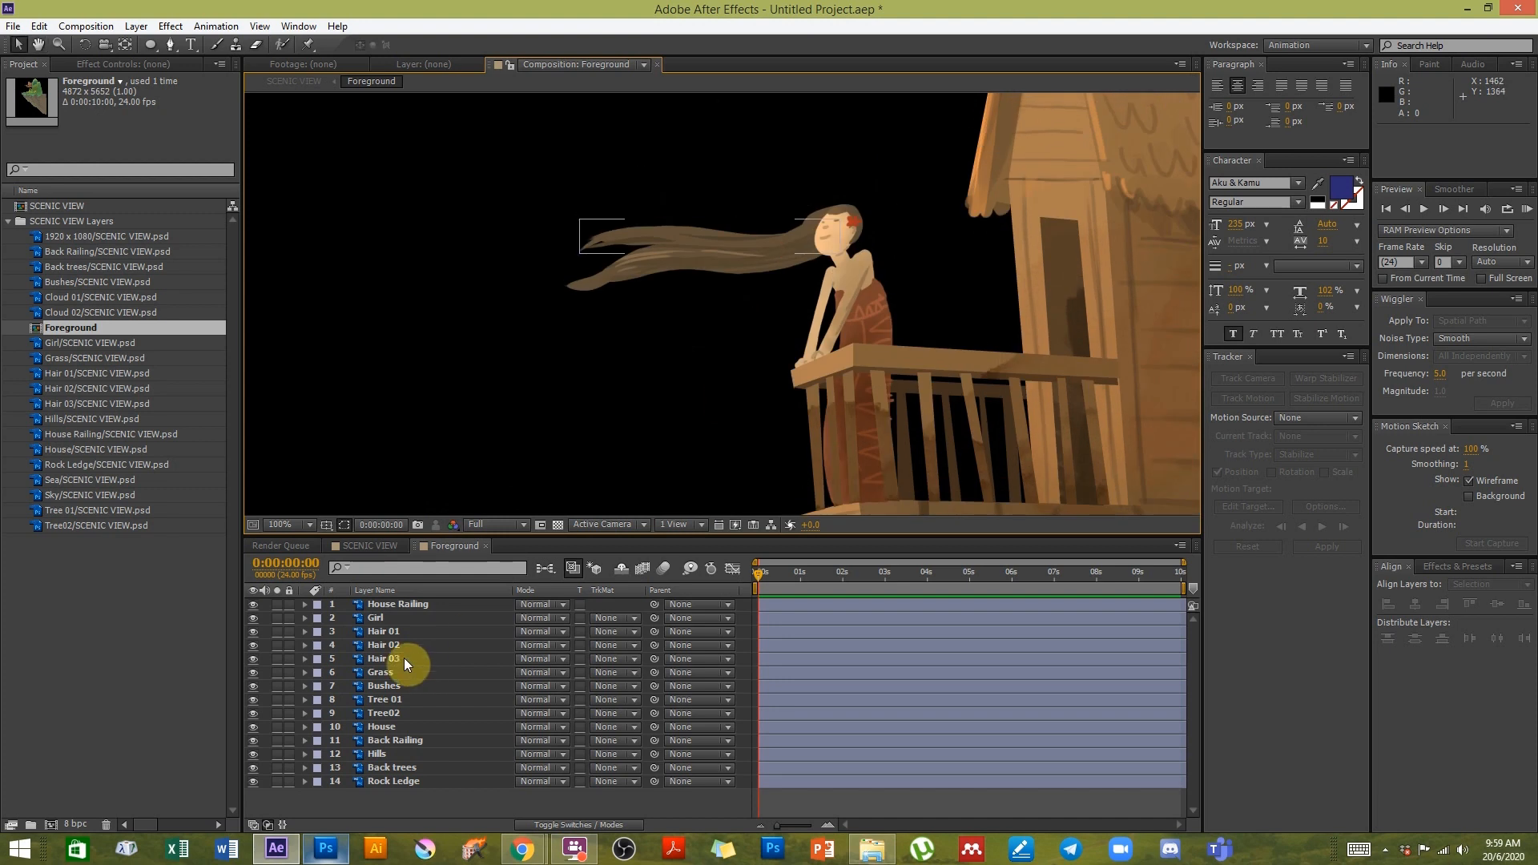
# - Select the Hair 02 layer, try dragging it on the girl's head, and undo the move
pyautogui.click(393, 633)
pyautogui.click(392, 645)
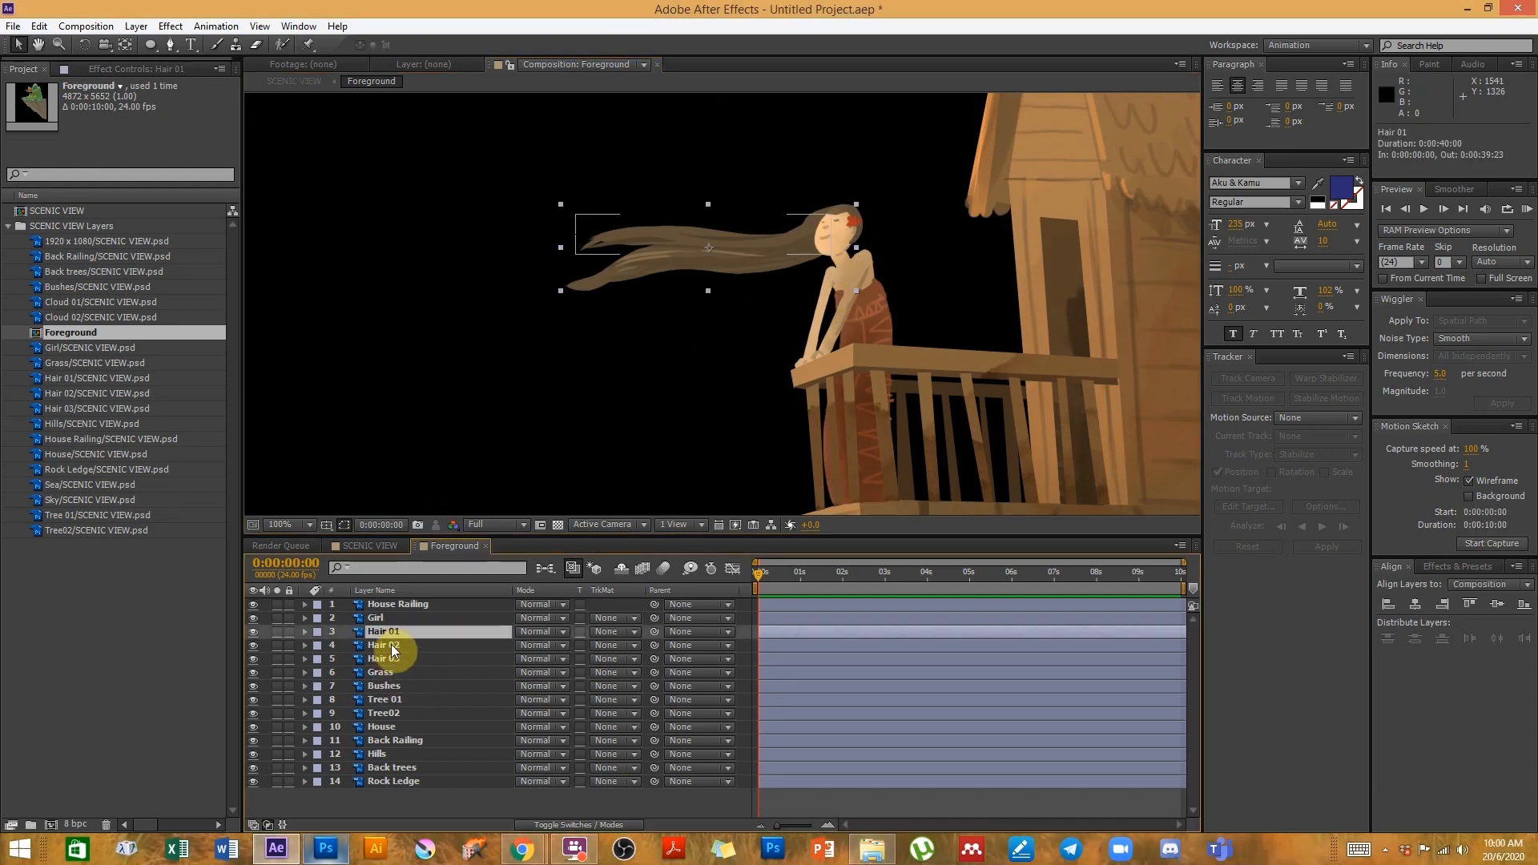
pyautogui.press('space')
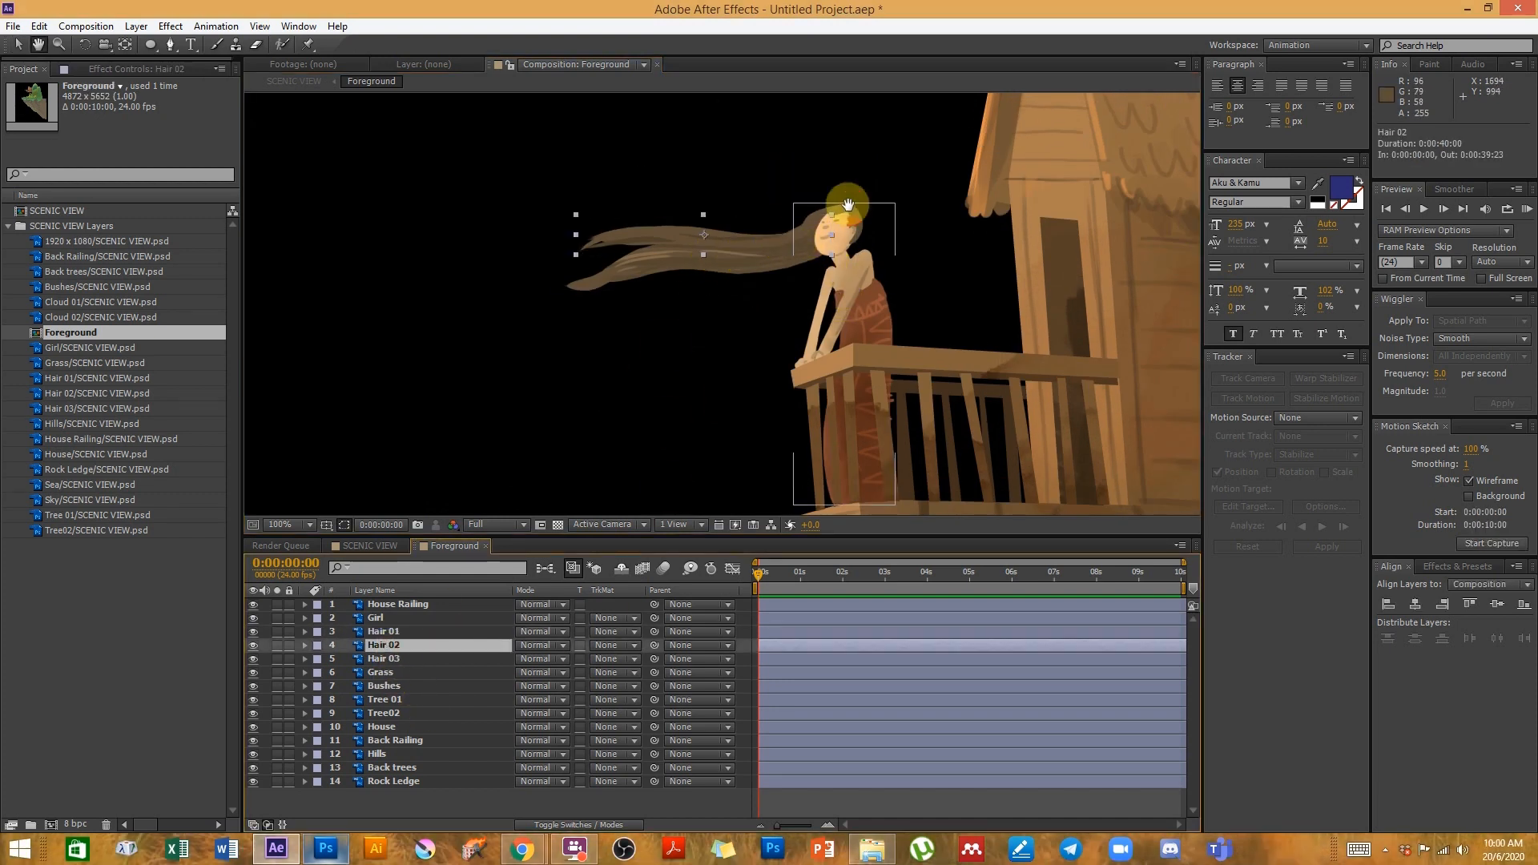
pyautogui.scroll(-6, 846, 216)
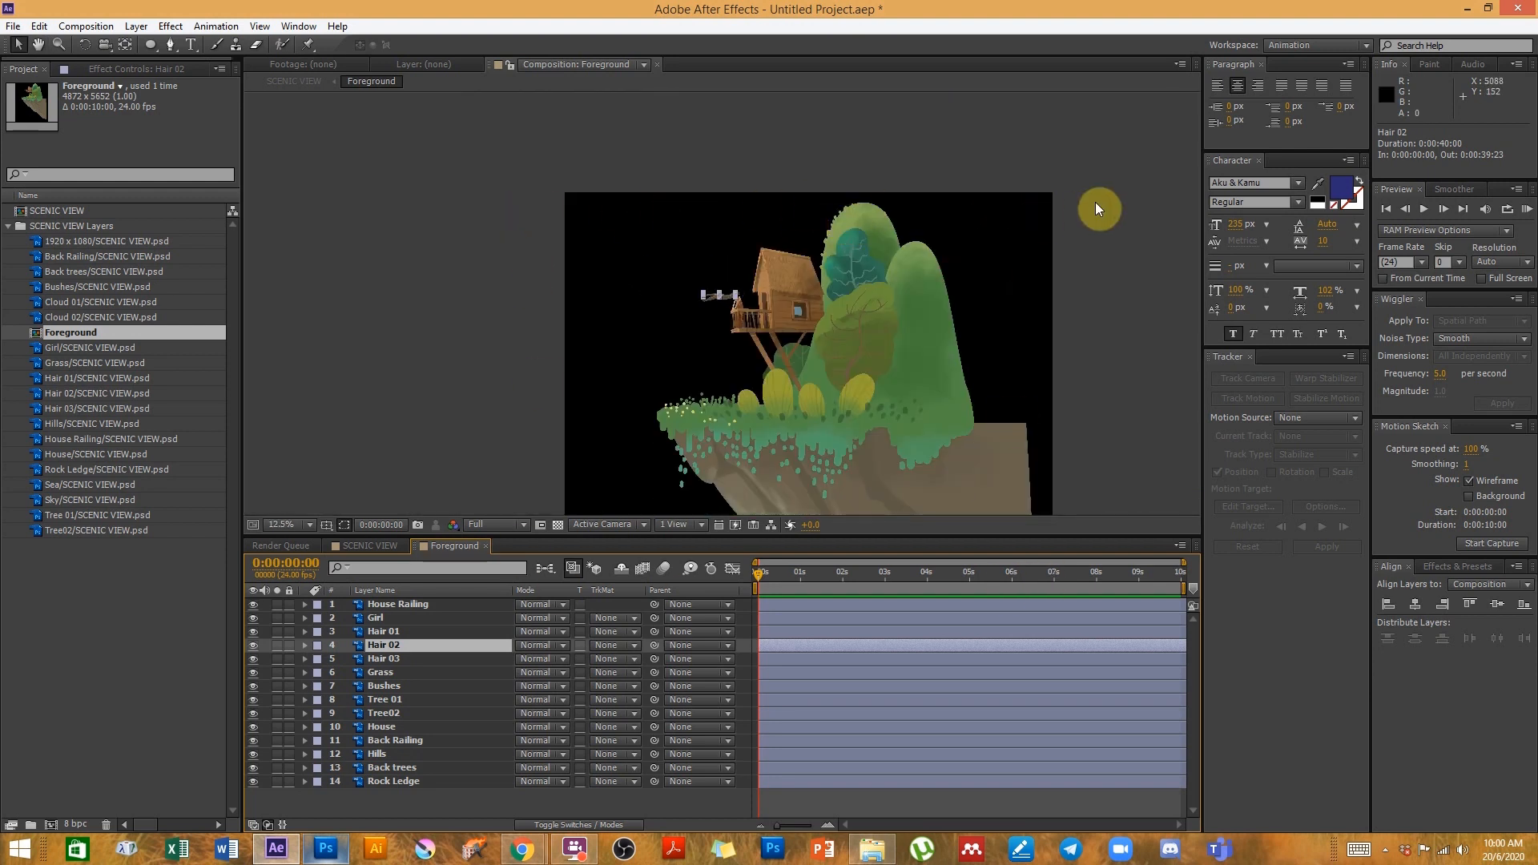
pyautogui.scroll(6, 728, 349)
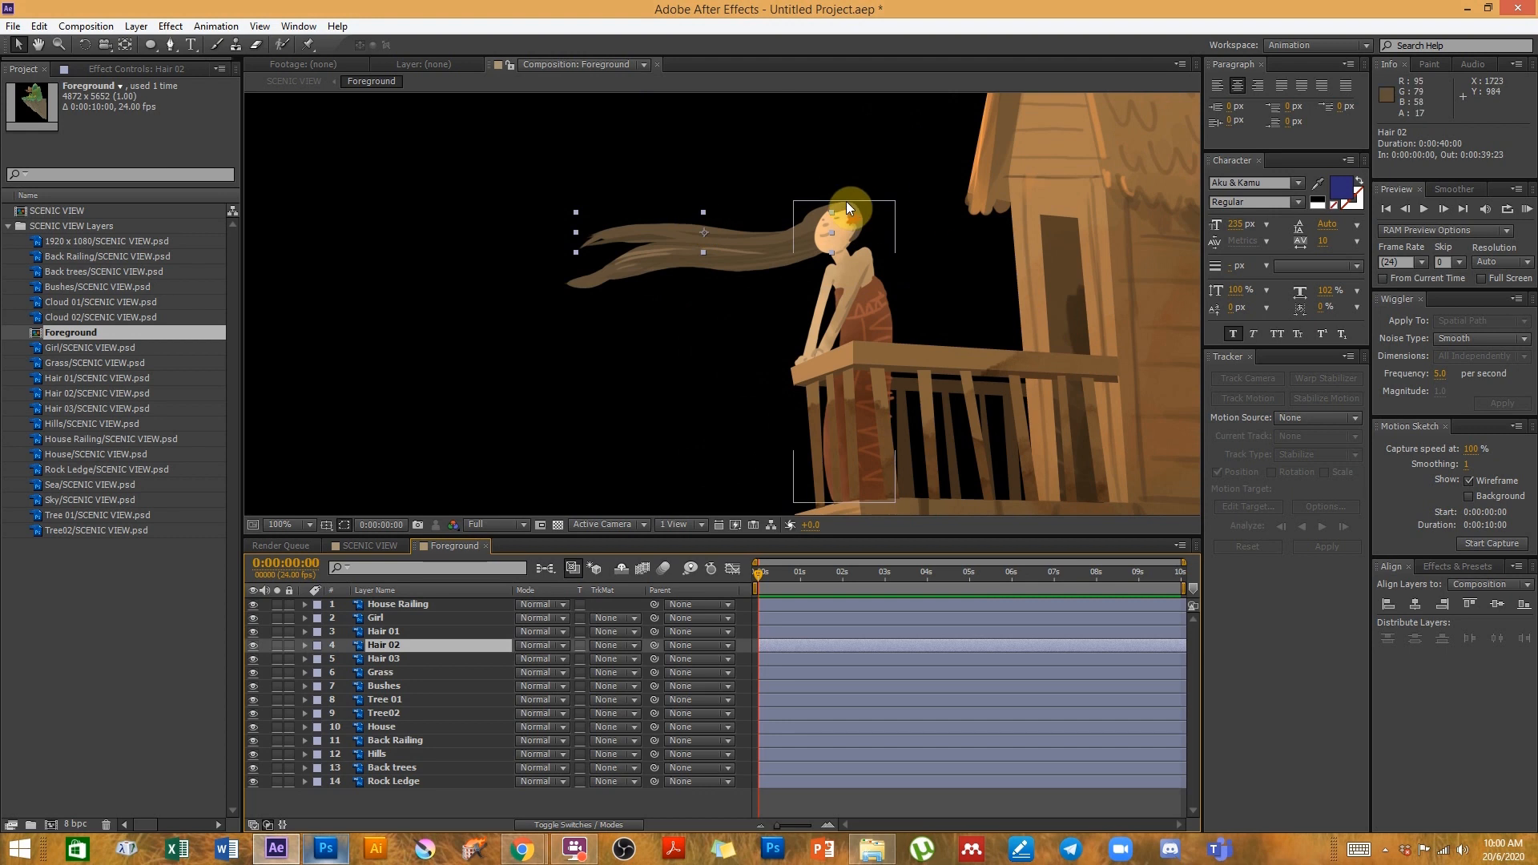
pyautogui.moveTo(703, 237); pyautogui.dragTo(715, 195)
pyautogui.hotkey('ctrl', 'z')
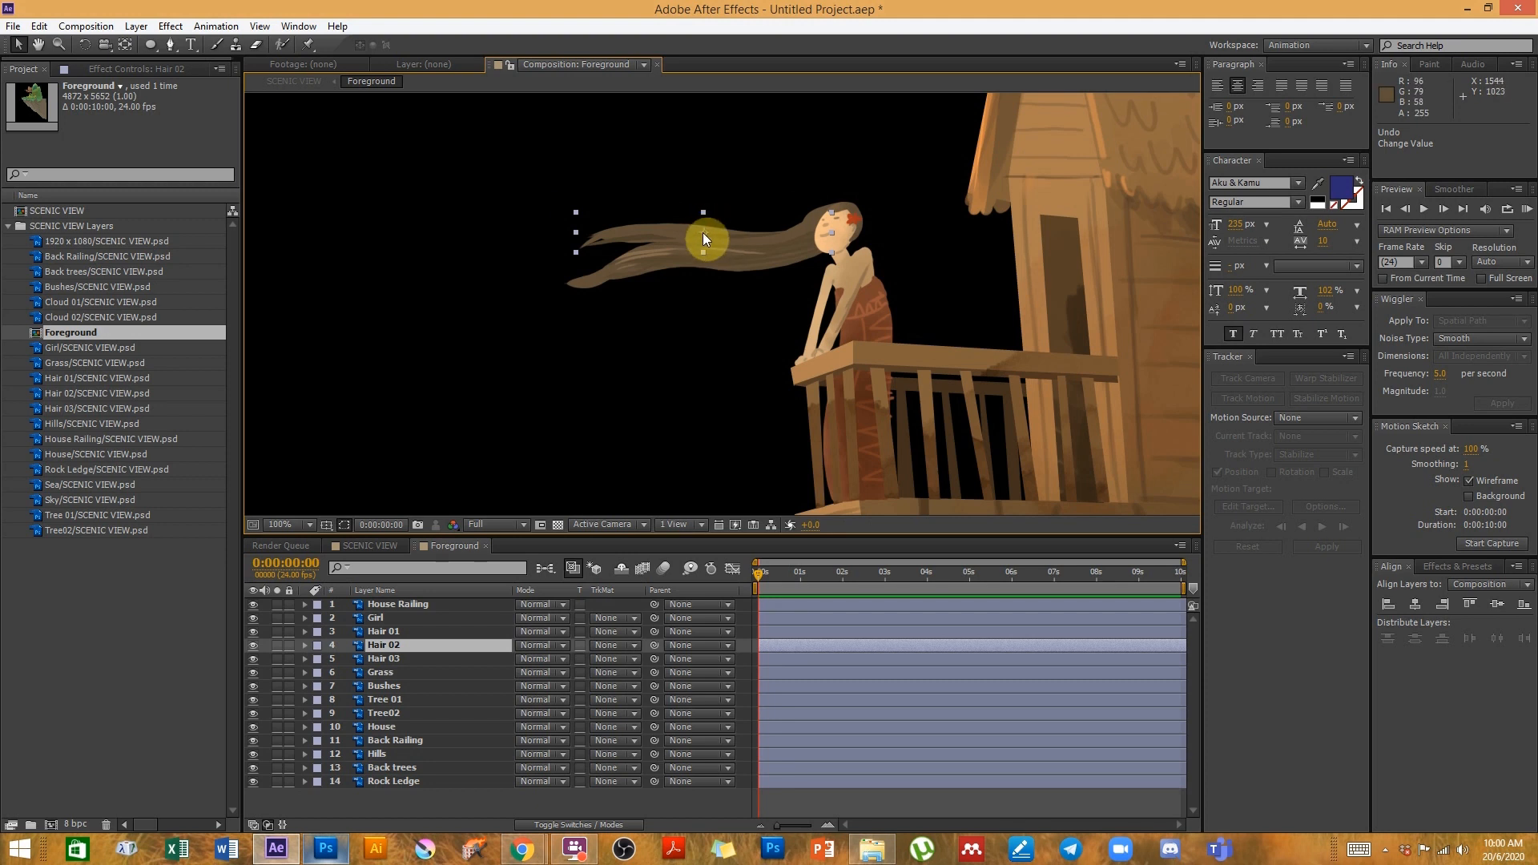
# - Shift the Hair 02 layer's anchor point toward the hair root and rotate the layer to -4.6°
pyautogui.moveTo(703, 237); pyautogui.dragTo(830, 236)
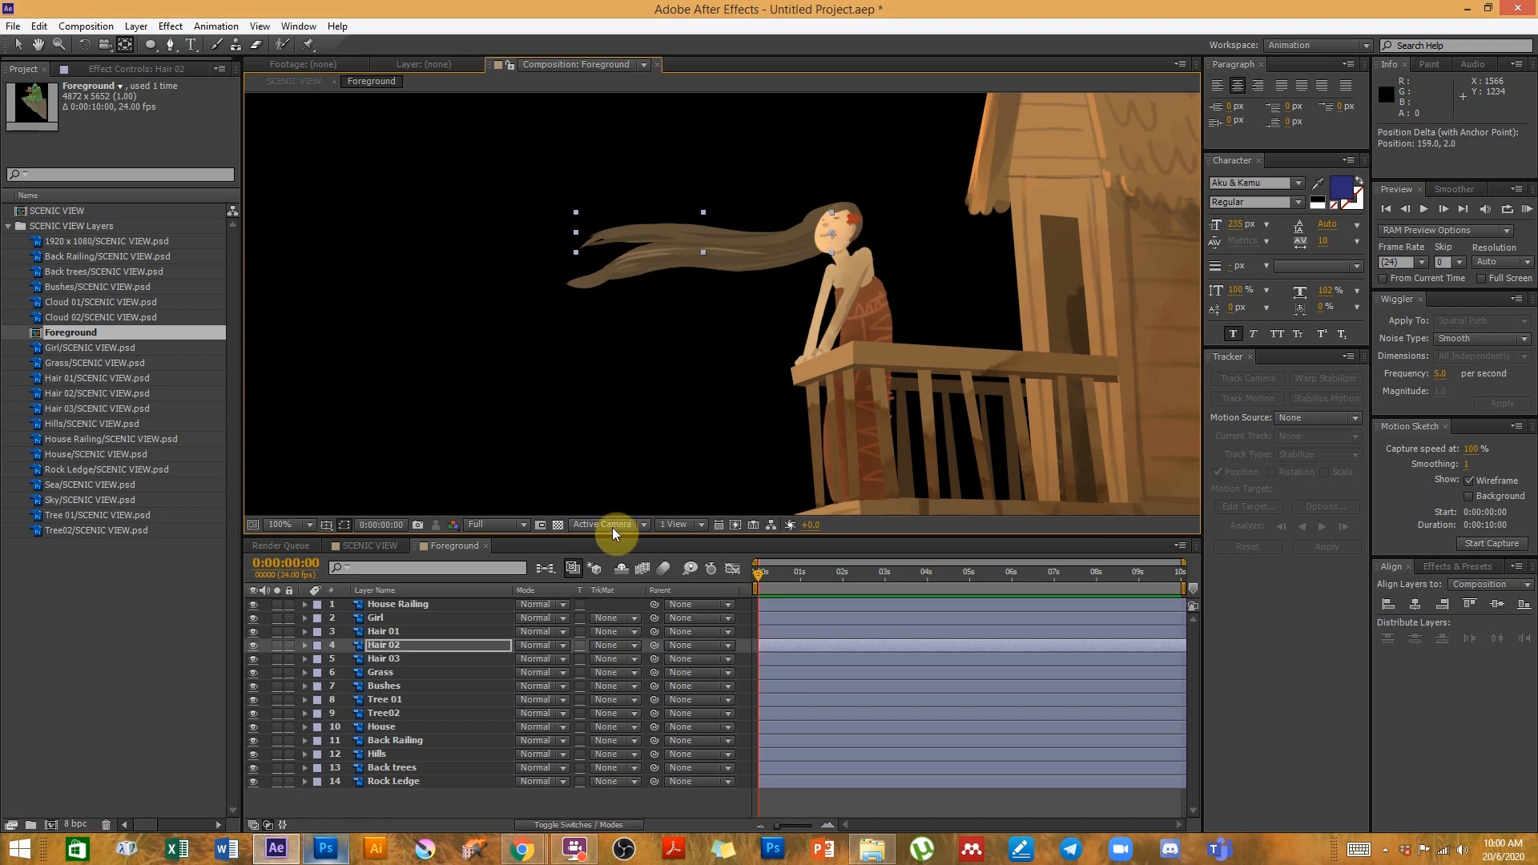
pyautogui.press('r')
pyautogui.moveTo(558, 659); pyautogui.dragTo(541, 665)
pyautogui.click(662, 262)
pyautogui.press('v')
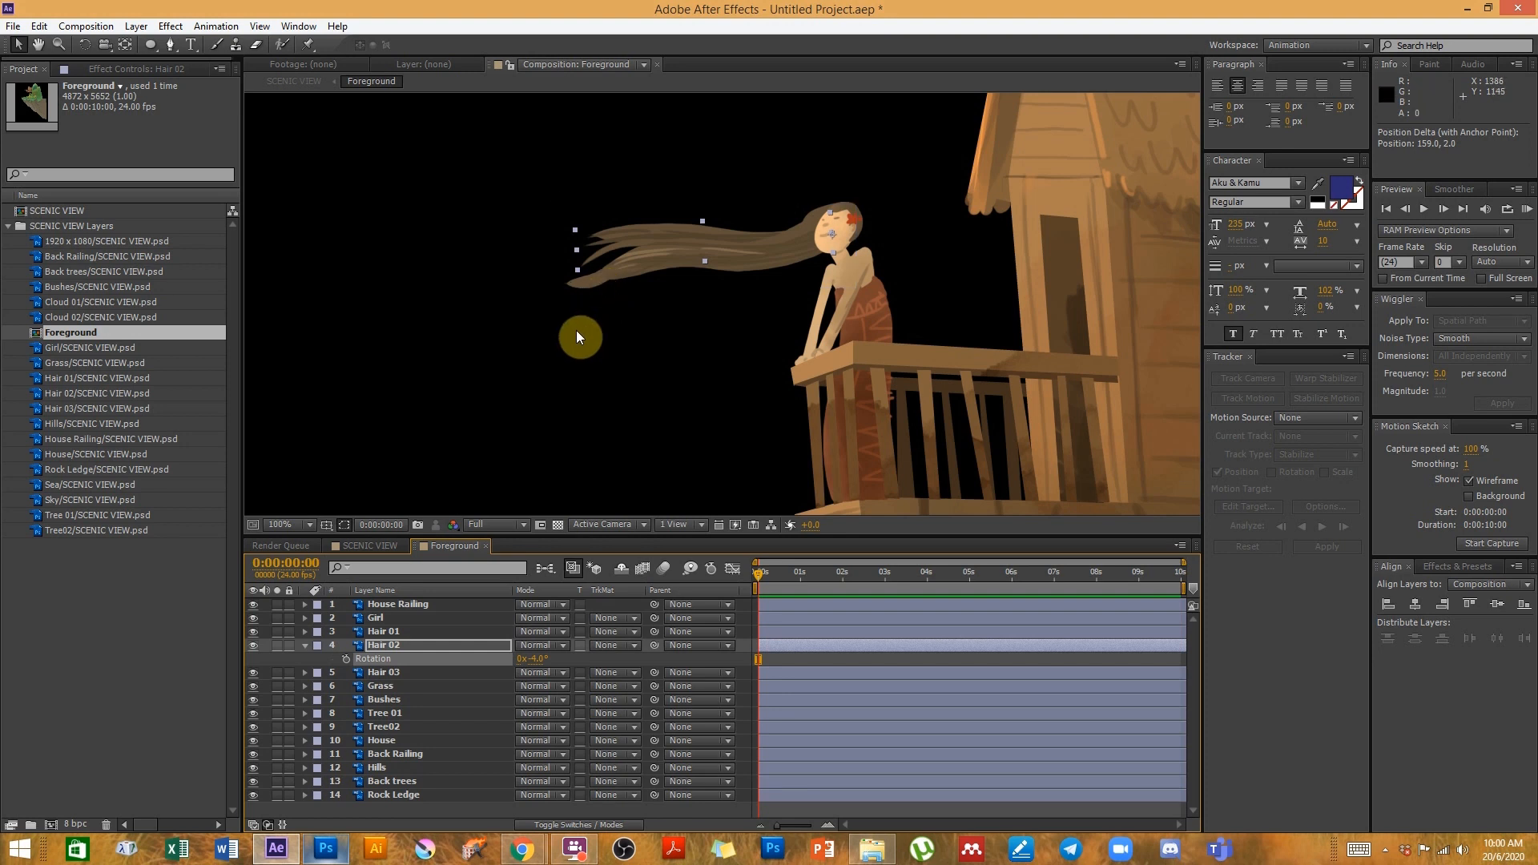
# - Select the Hair 03 layer and collapse the SCENIC VIEW Layers folder in the project
pyautogui.press(',')
pyautogui.press('h')
pyautogui.moveTo(645, 393); pyautogui.dragTo(723, 366)
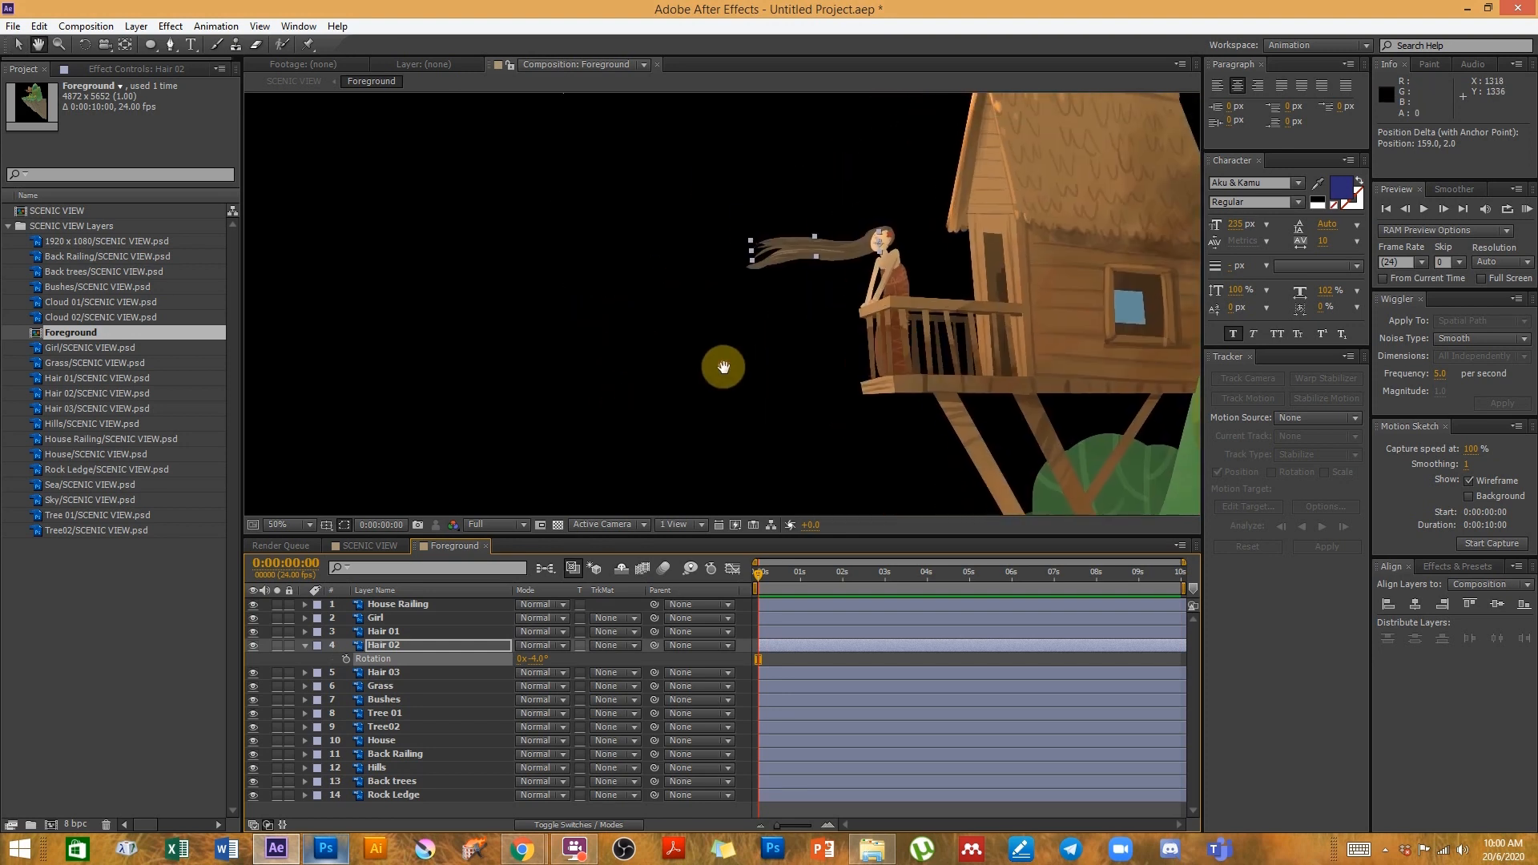
pyautogui.moveTo(951, 366); pyautogui.dragTo(675, 401)
pyautogui.moveTo(534, 432); pyautogui.dragTo(638, 384)
pyautogui.press('v')
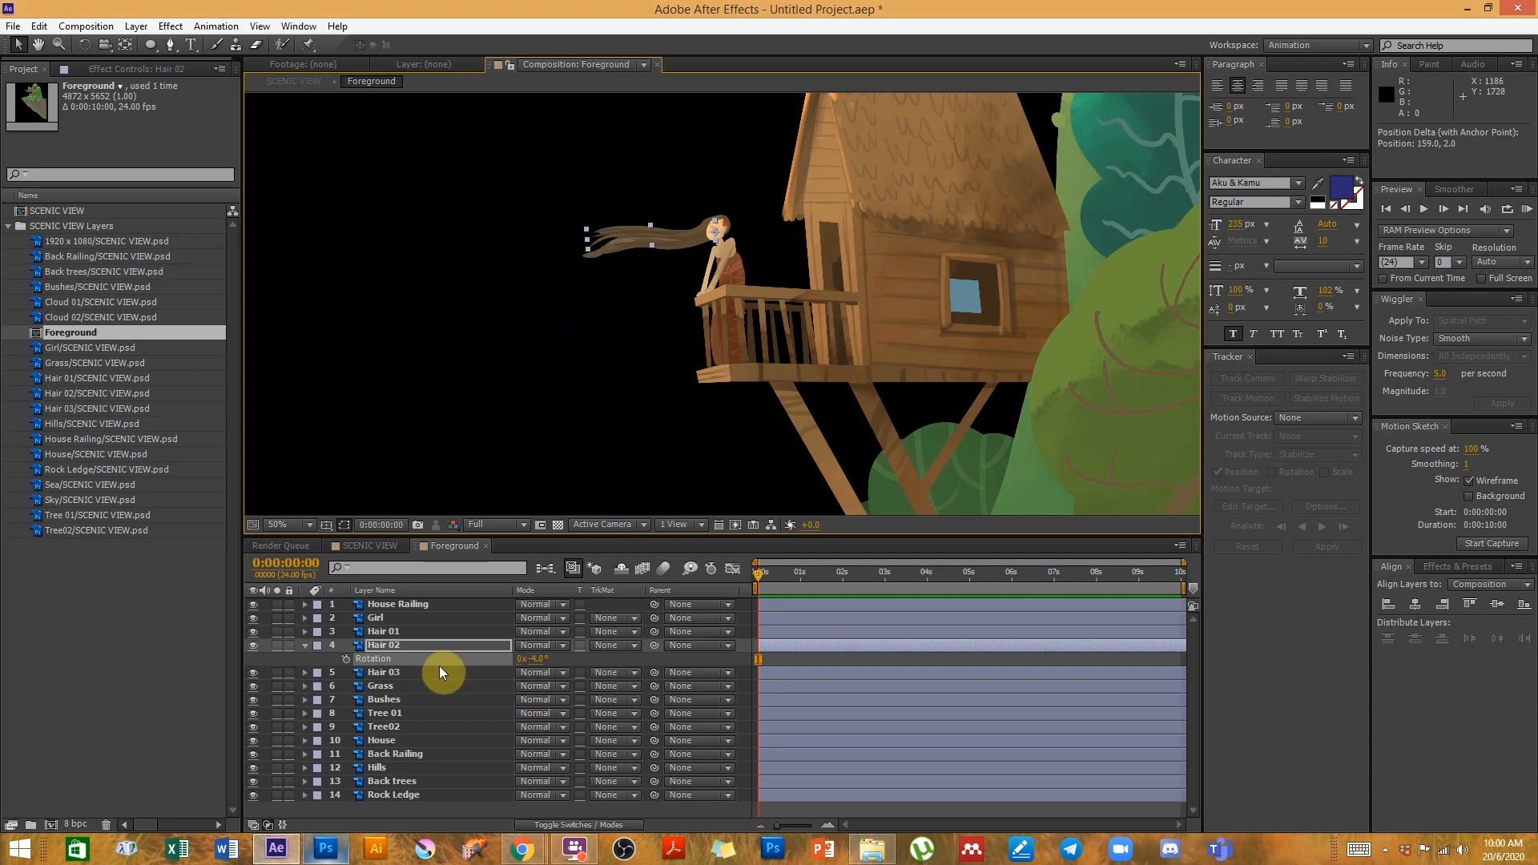
pyautogui.click(402, 671)
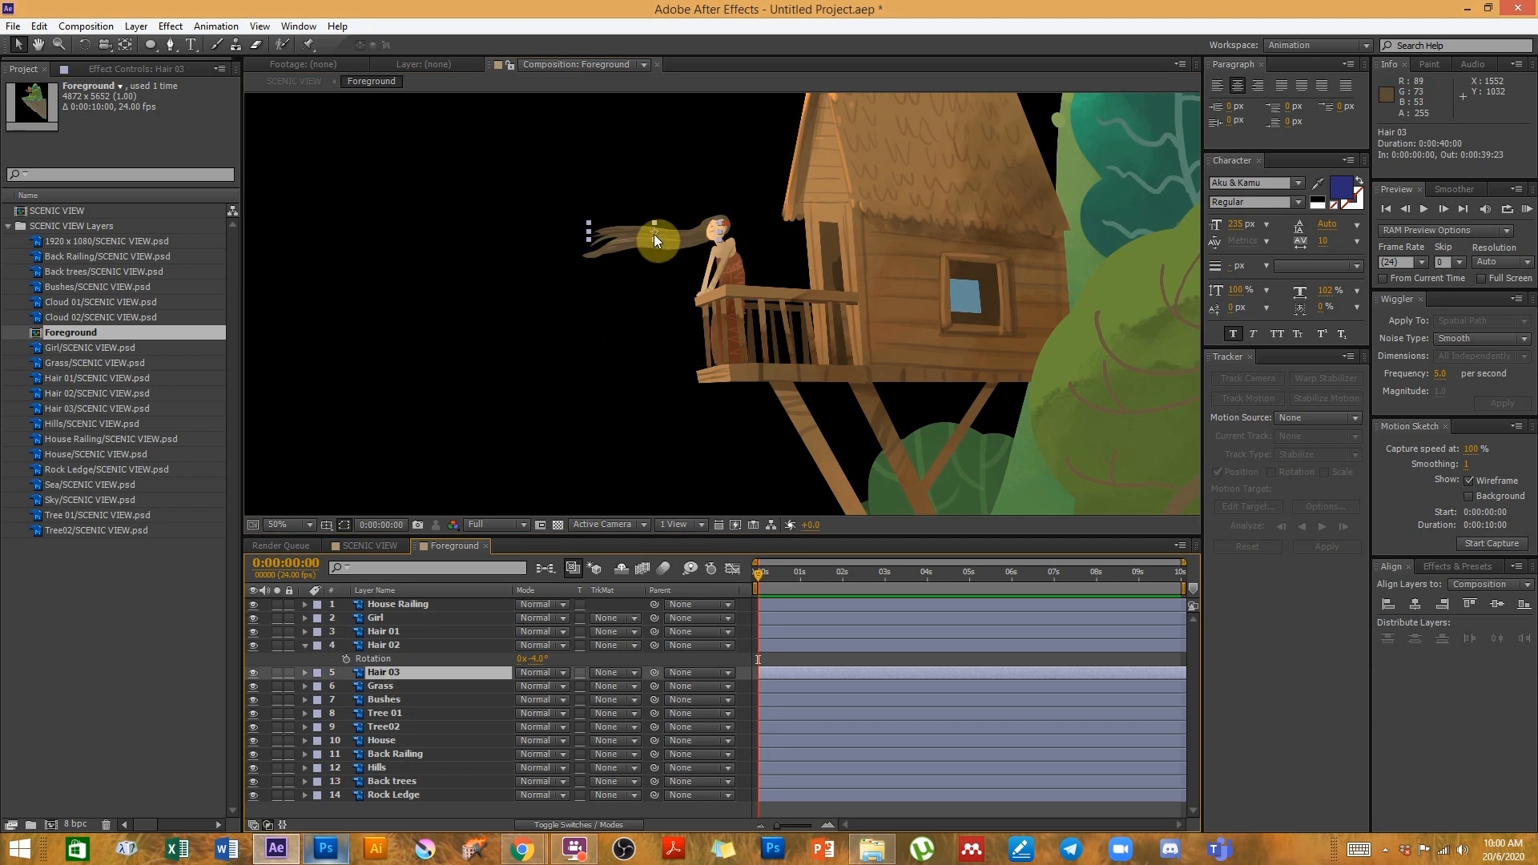
pyautogui.click(9, 227)
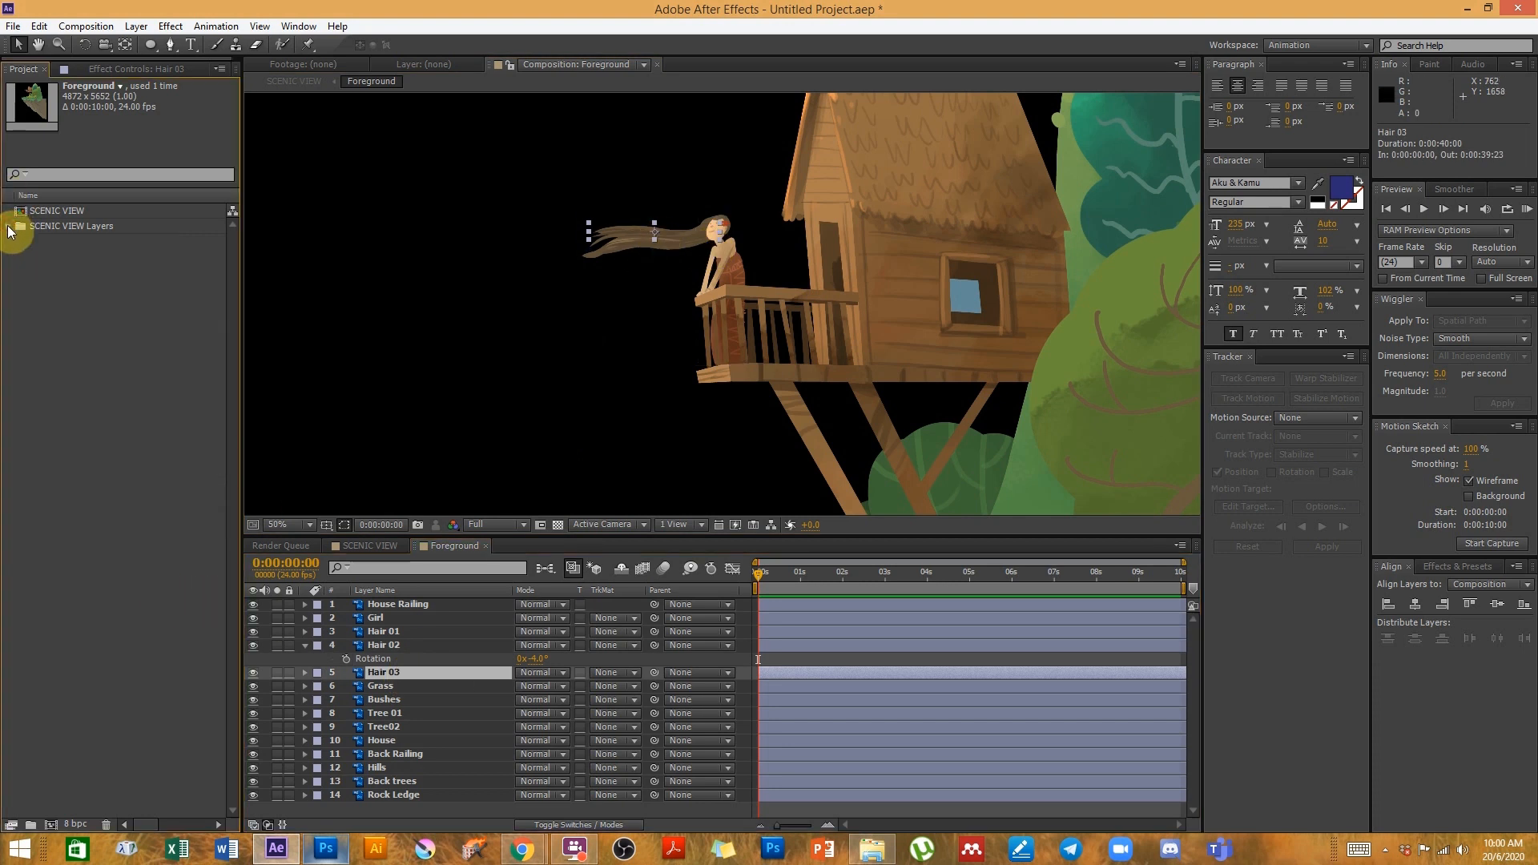
pyautogui.click(100, 300)
pyautogui.click(13, 26)
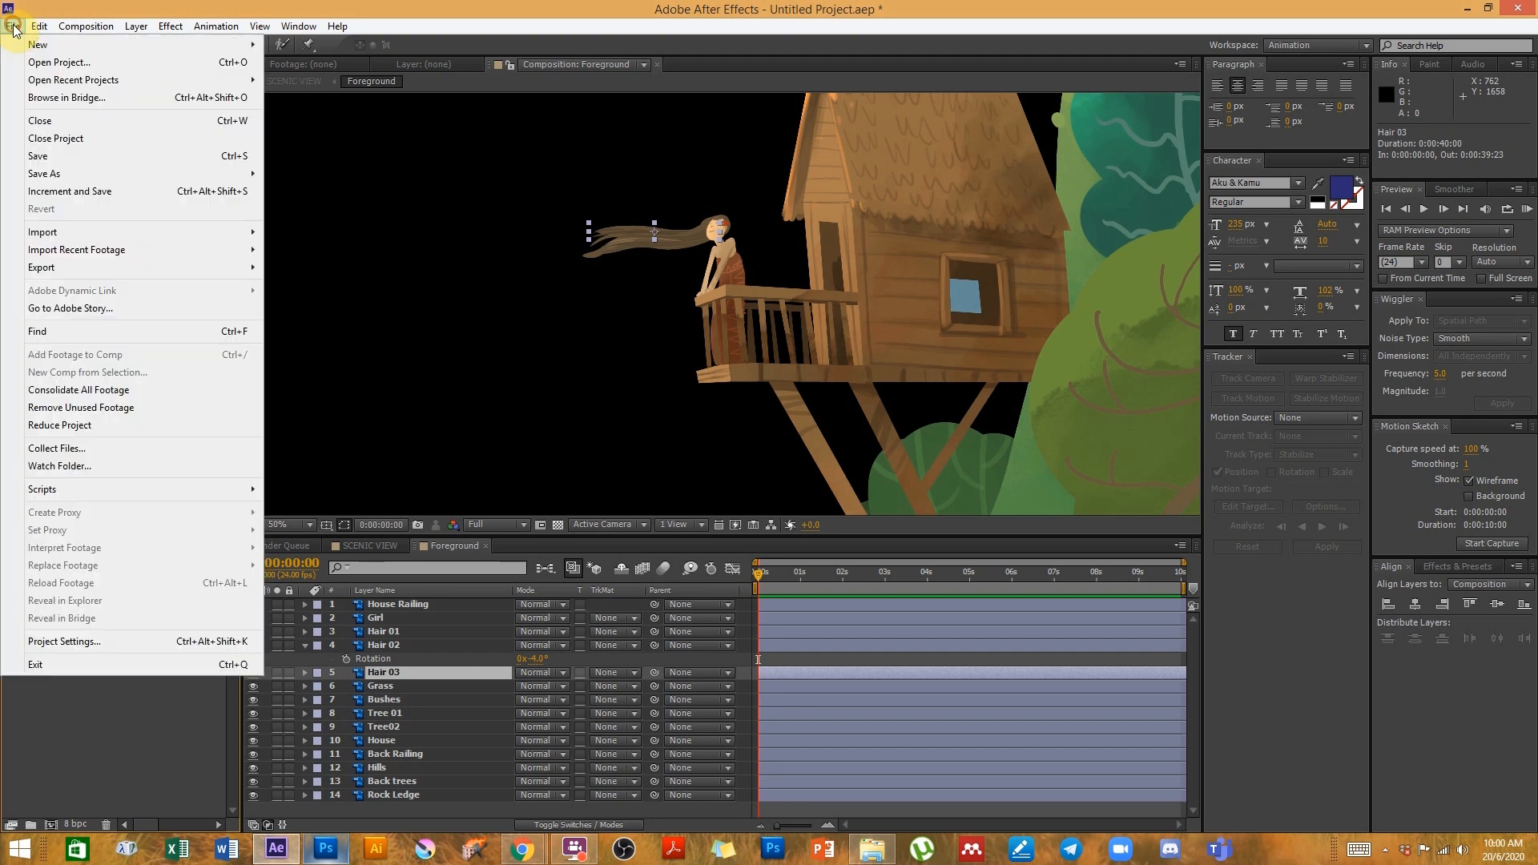
pyautogui.moveTo(232, 232)
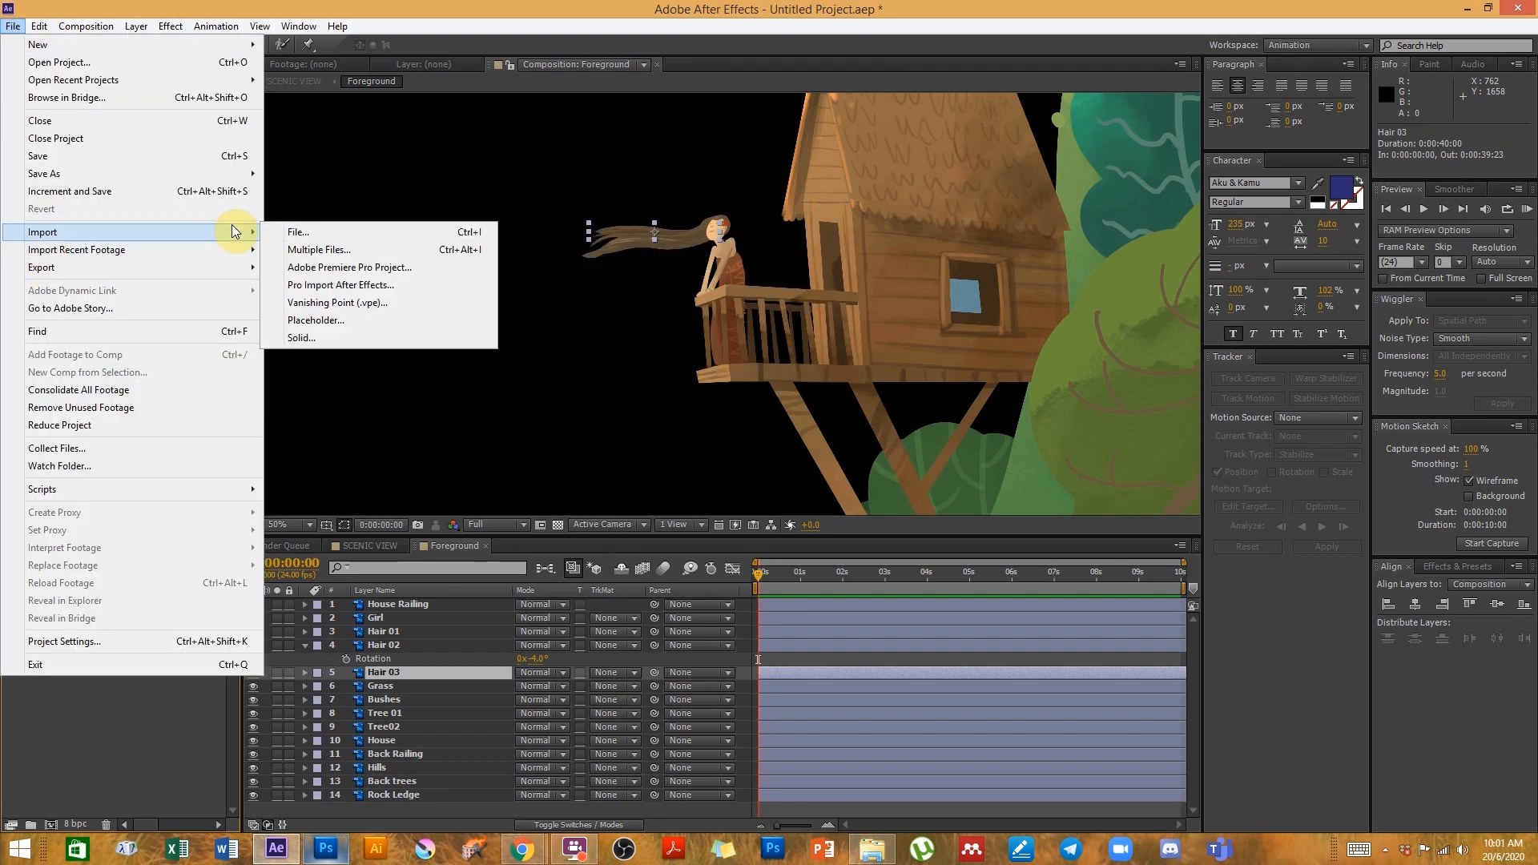
pyautogui.click(295, 231)
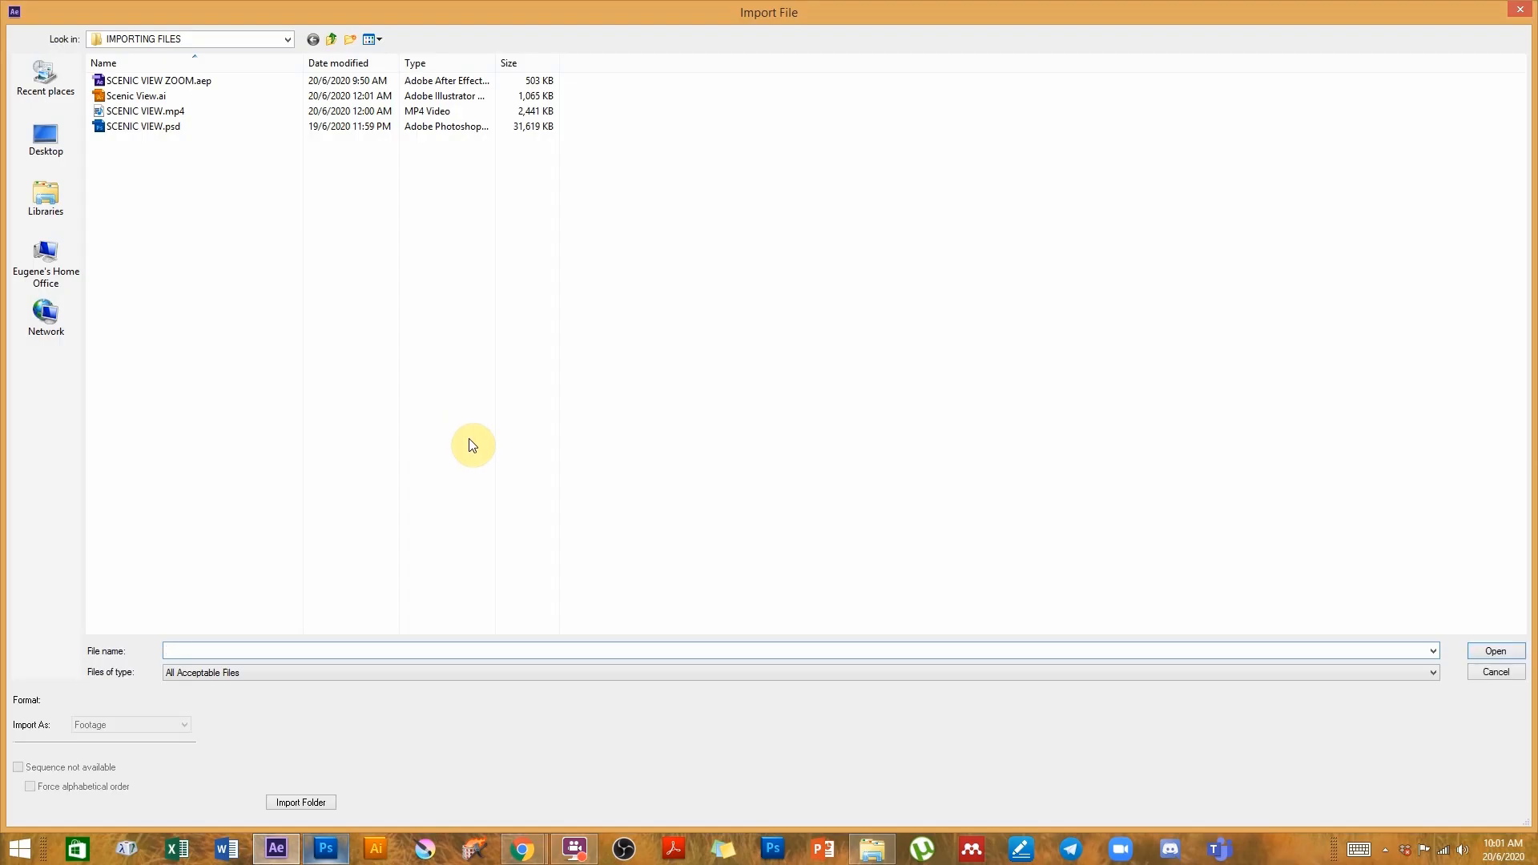
pyautogui.click(144, 126)
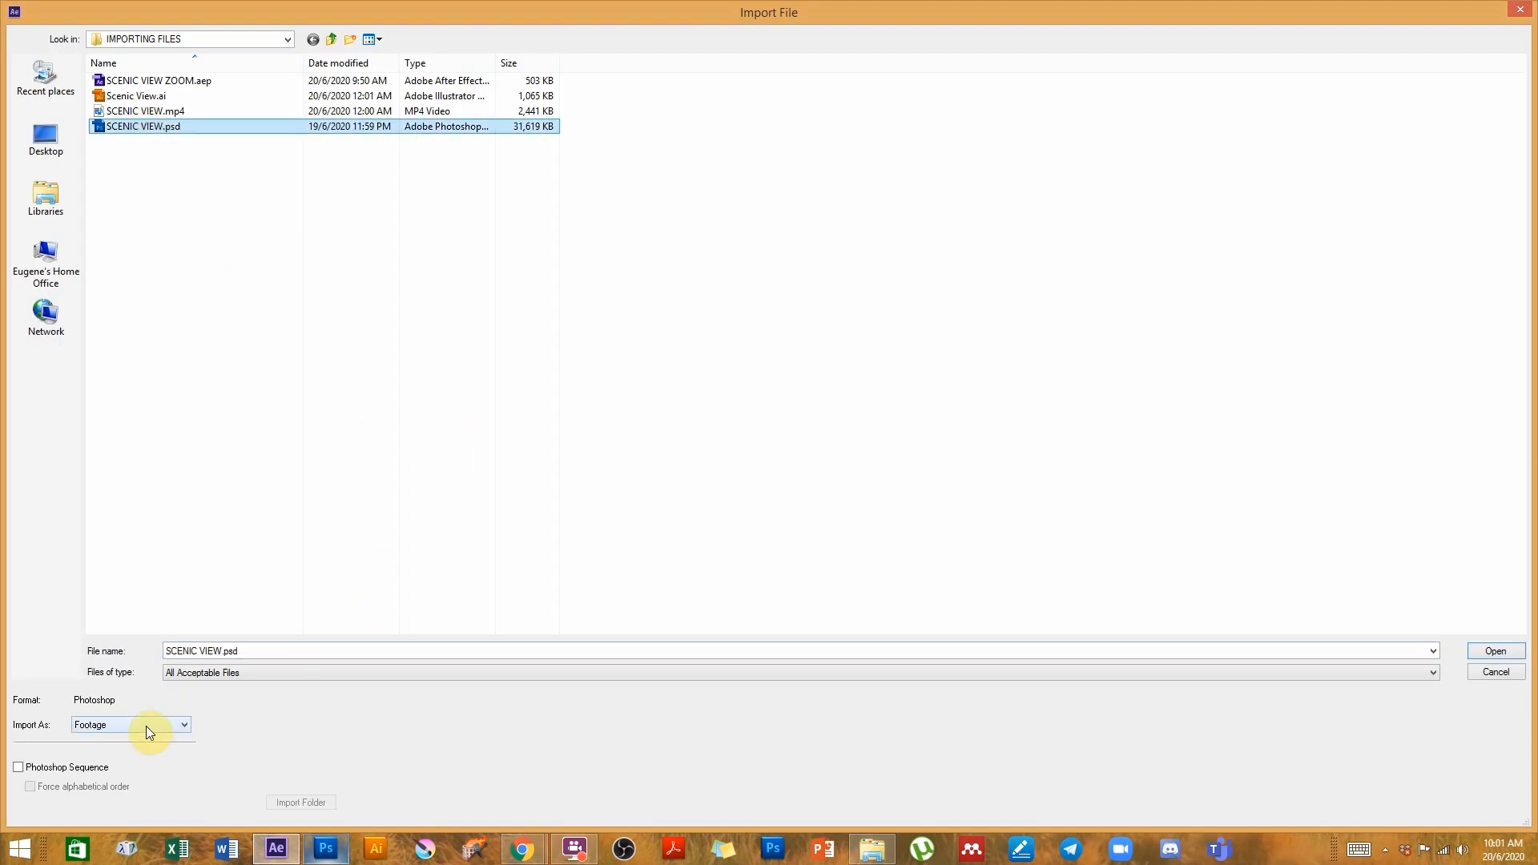
pyautogui.click(109, 726)
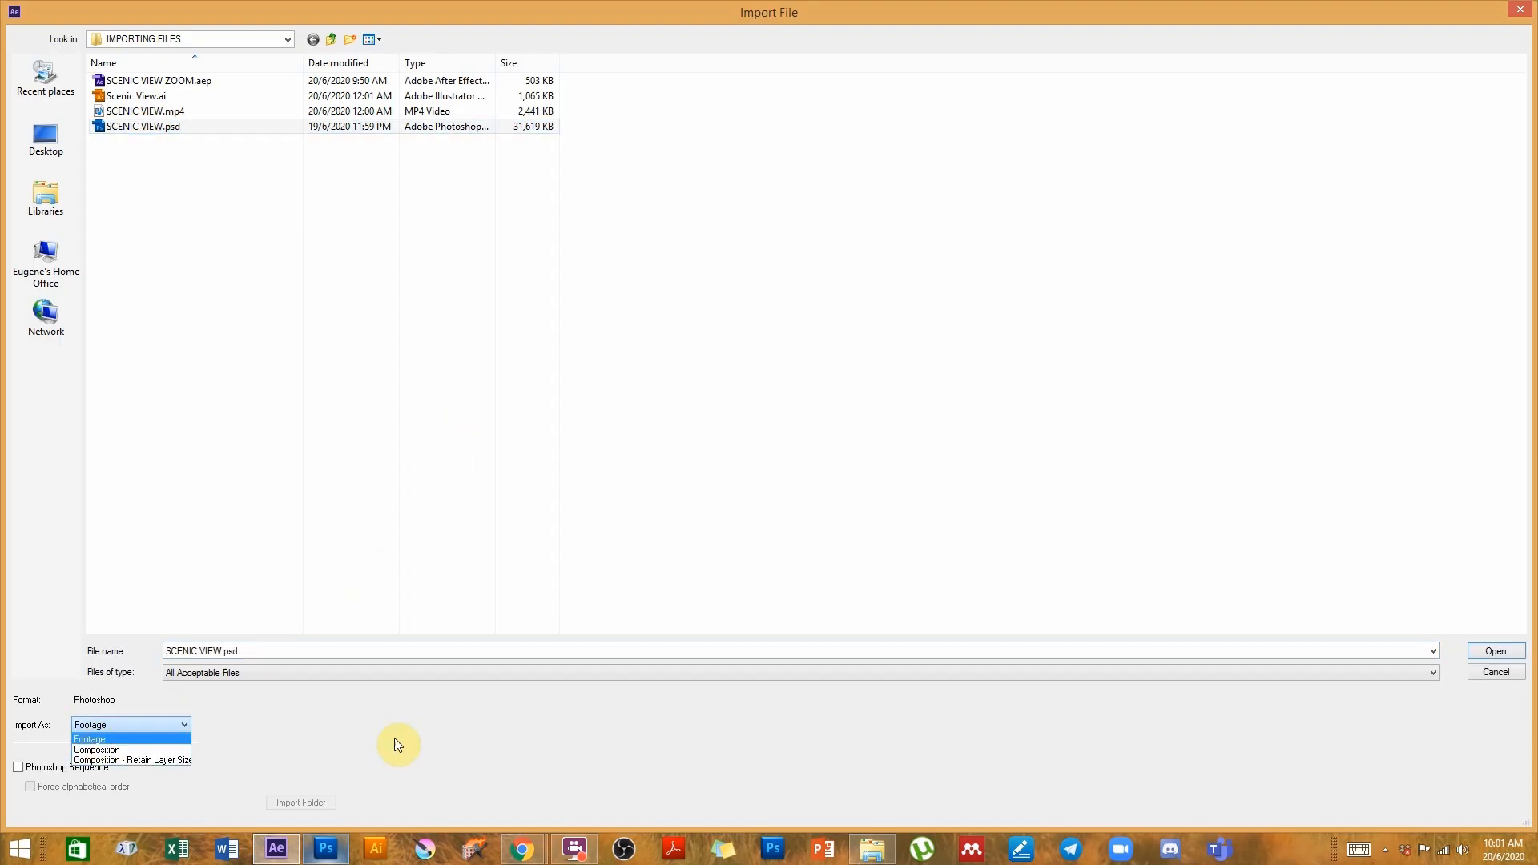
pyautogui.click(577, 760)
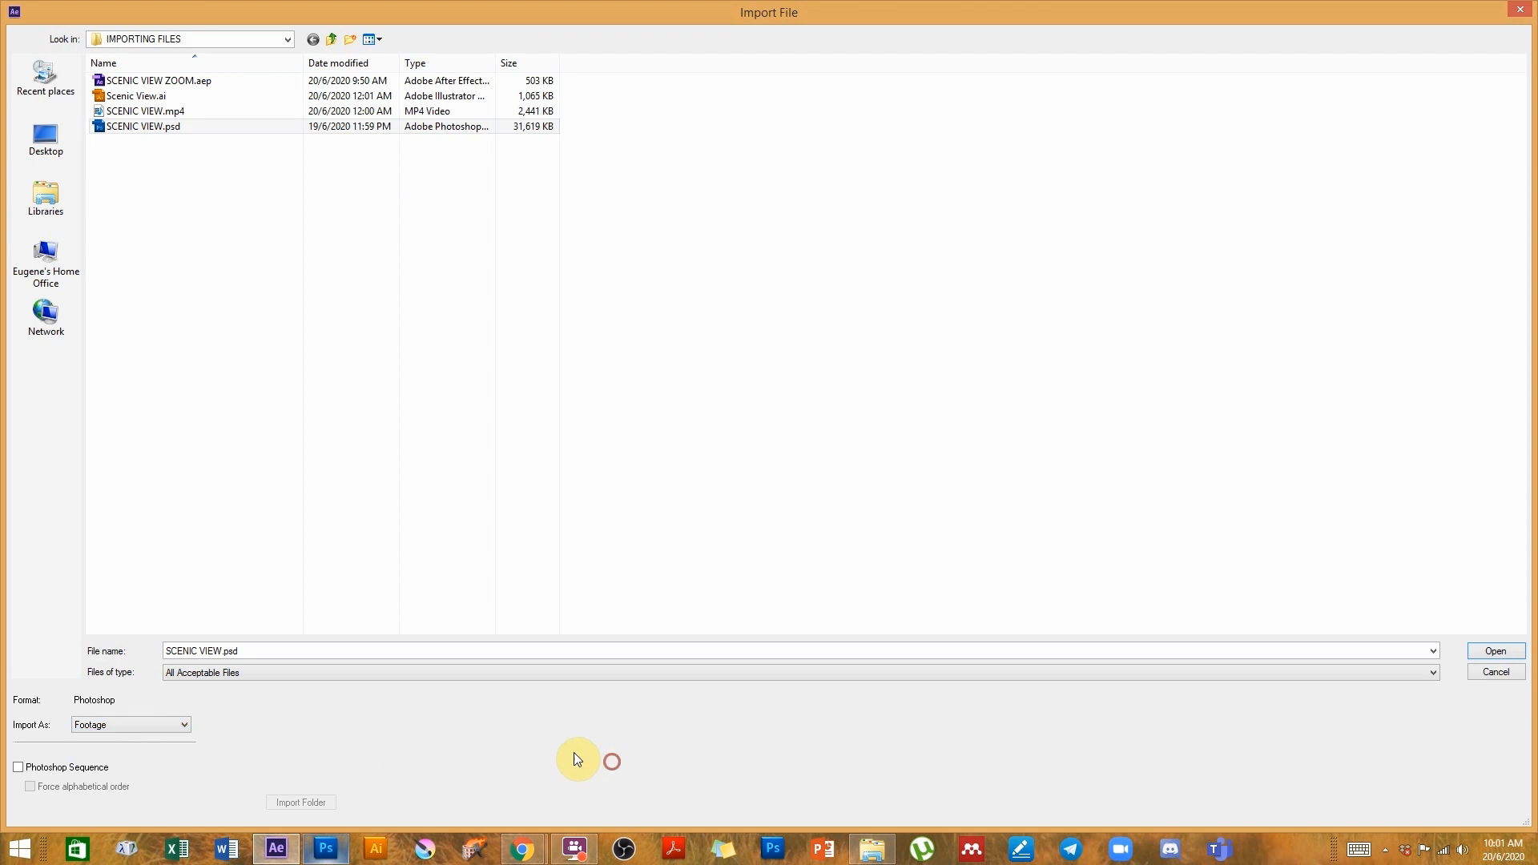
pyautogui.click(1484, 675)
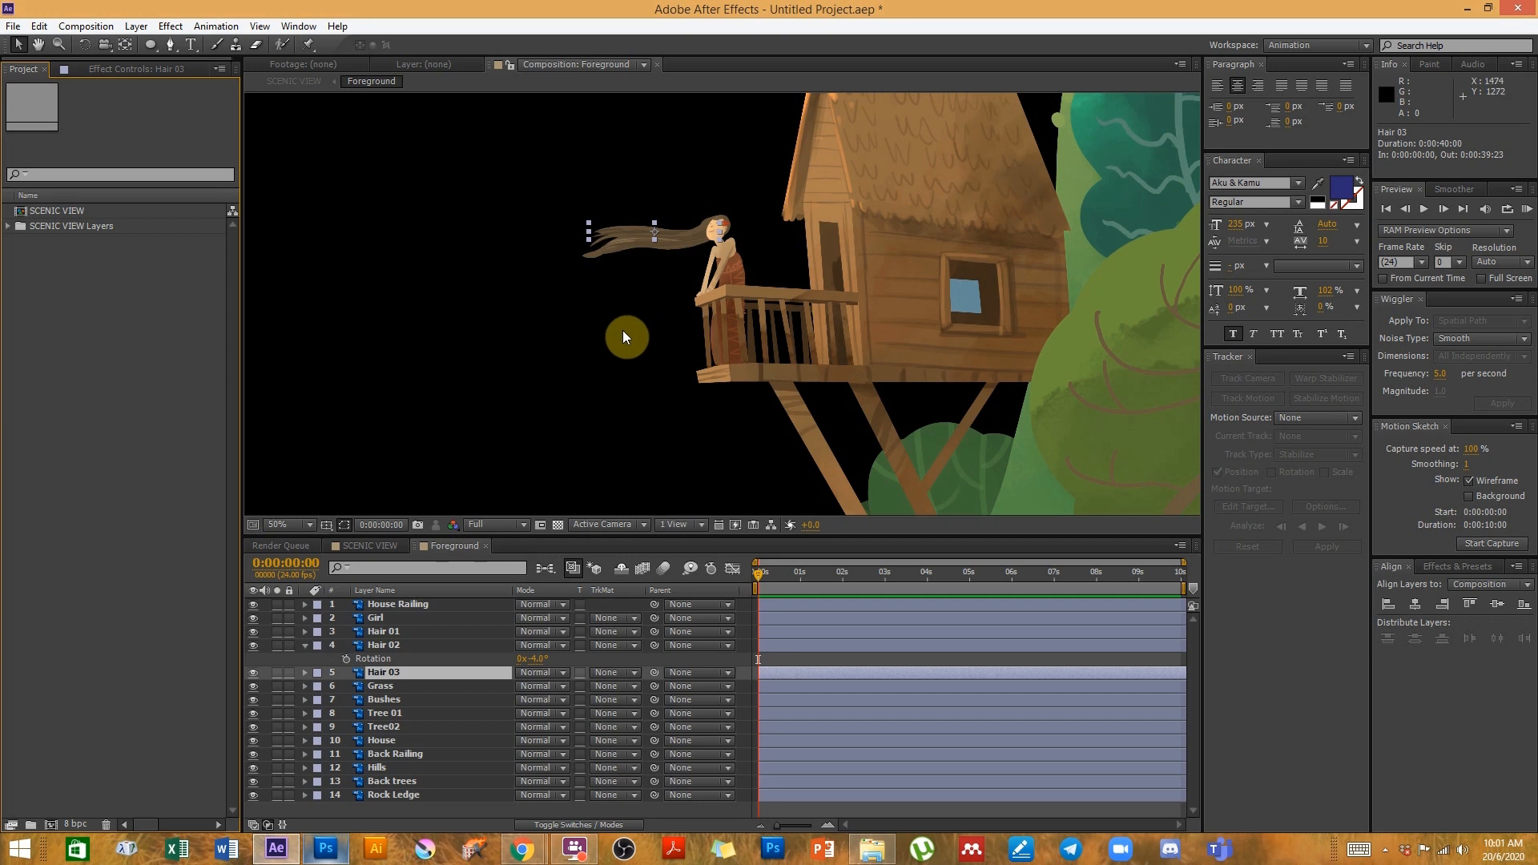
# - Open the SCENIC VIEW composition and set the current time to 0:00:00:13
pyautogui.moveTo(800, 292); pyautogui.dragTo(818, 349)
pyautogui.click(78, 214)
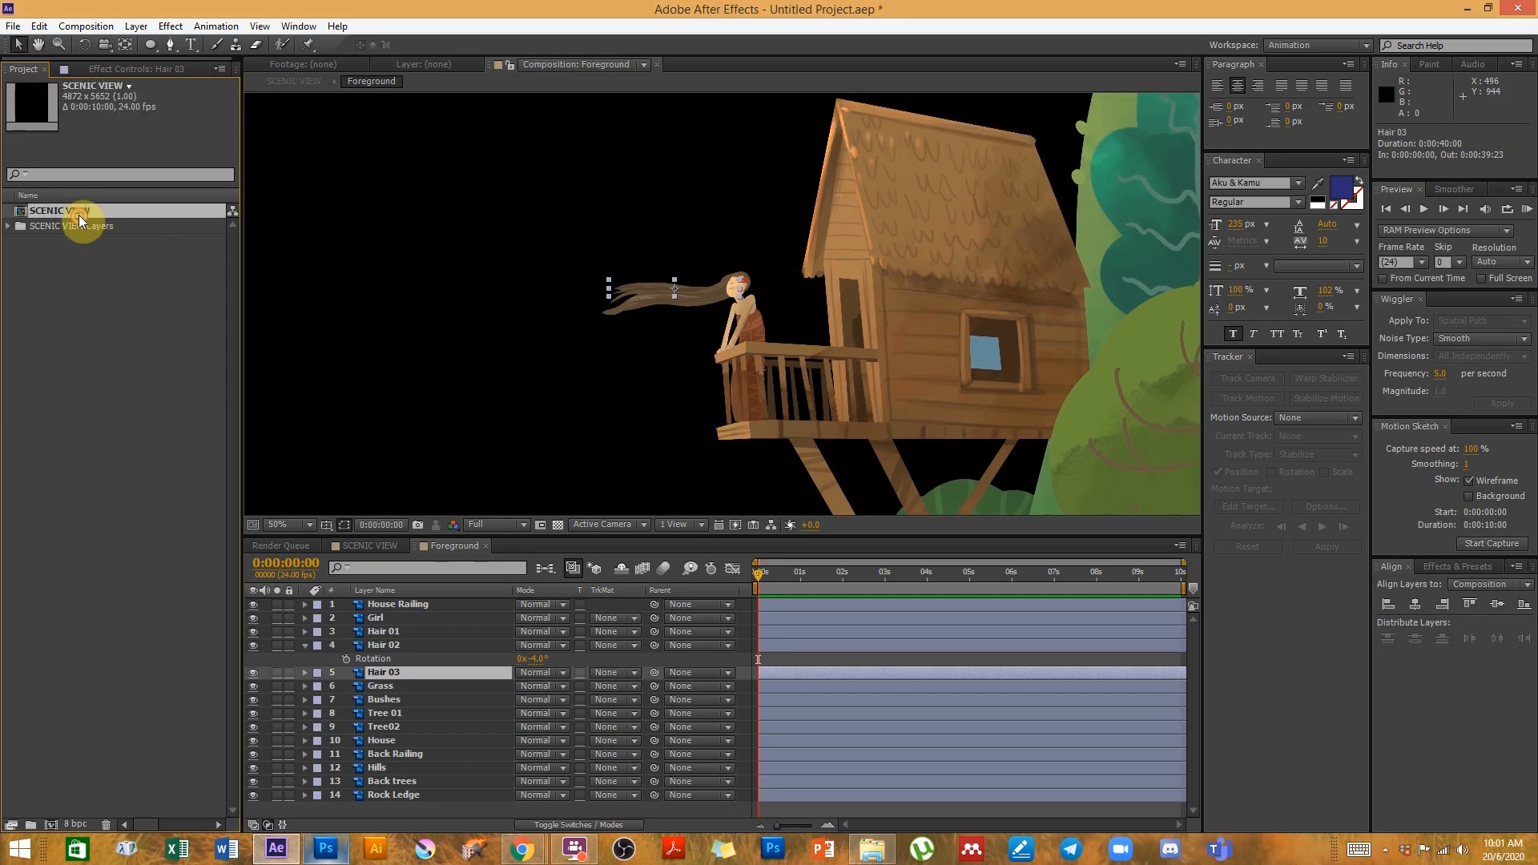
pyautogui.doubleClick(78, 214)
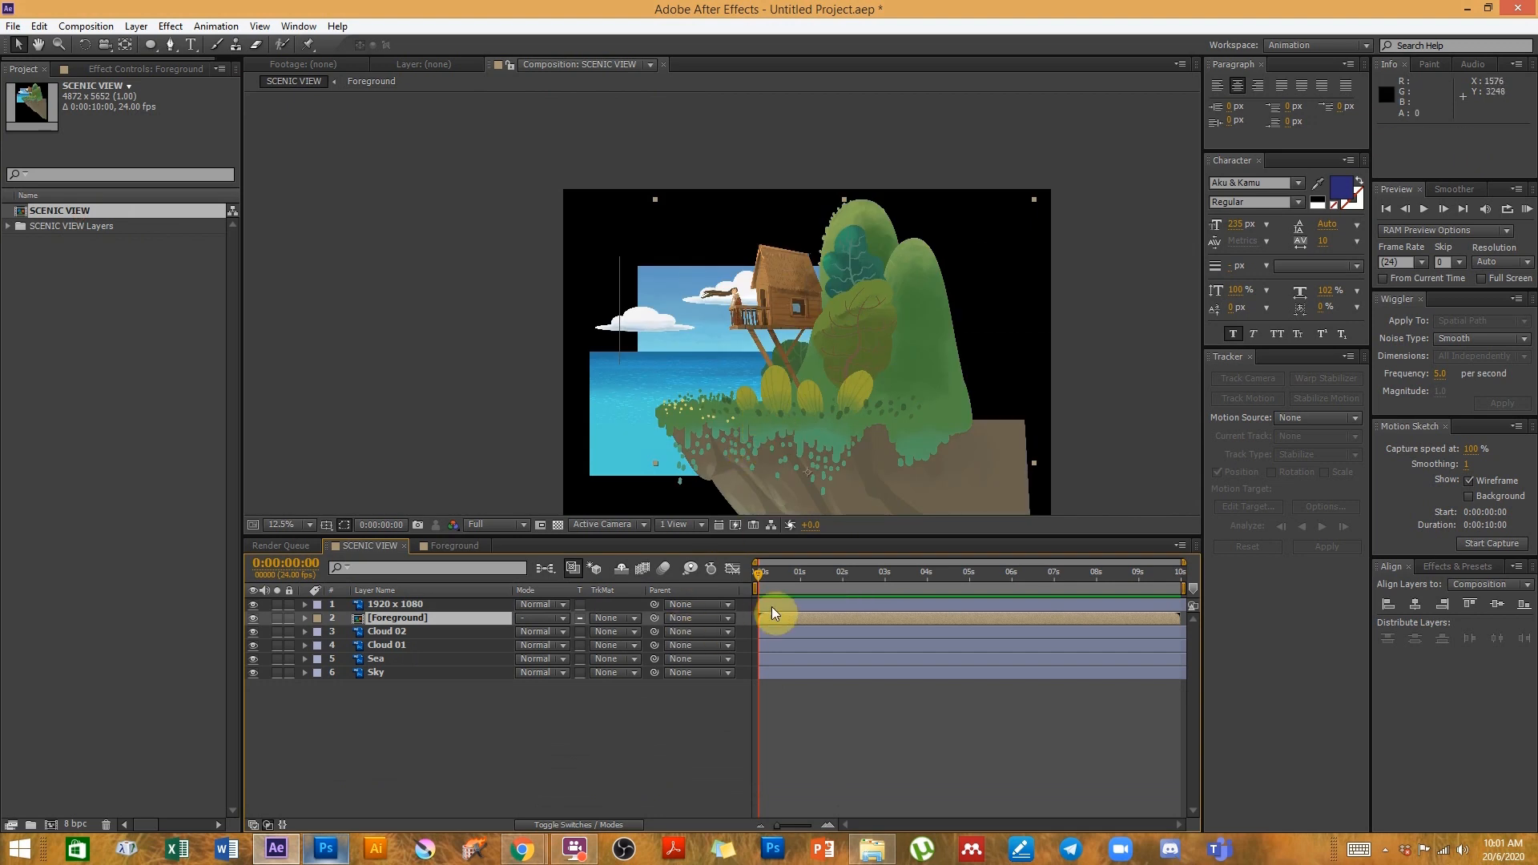
pyautogui.click(772, 579)
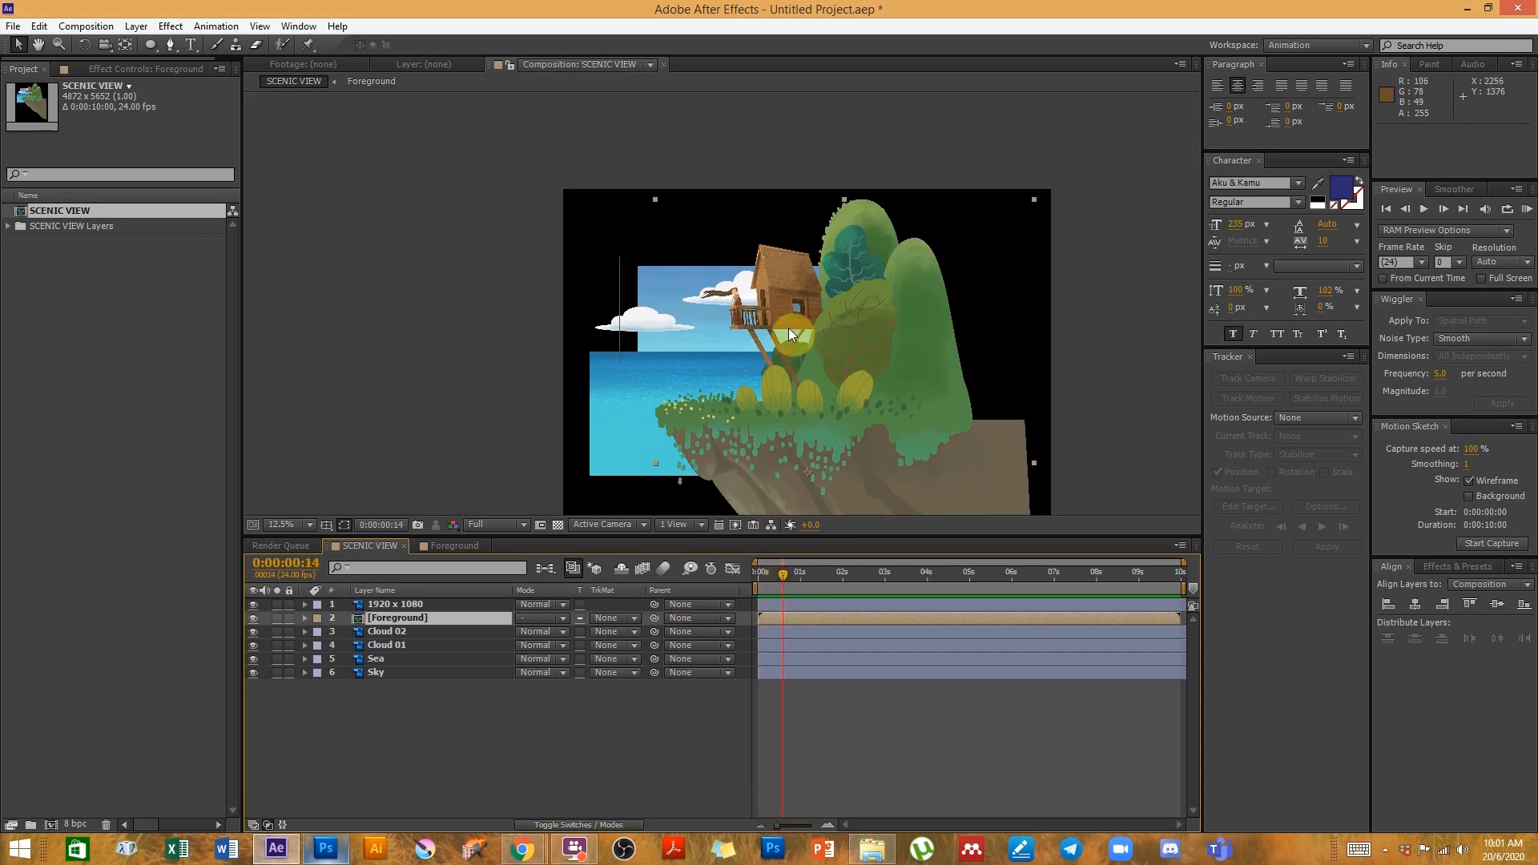
pyautogui.scroll(4, 733, 333)
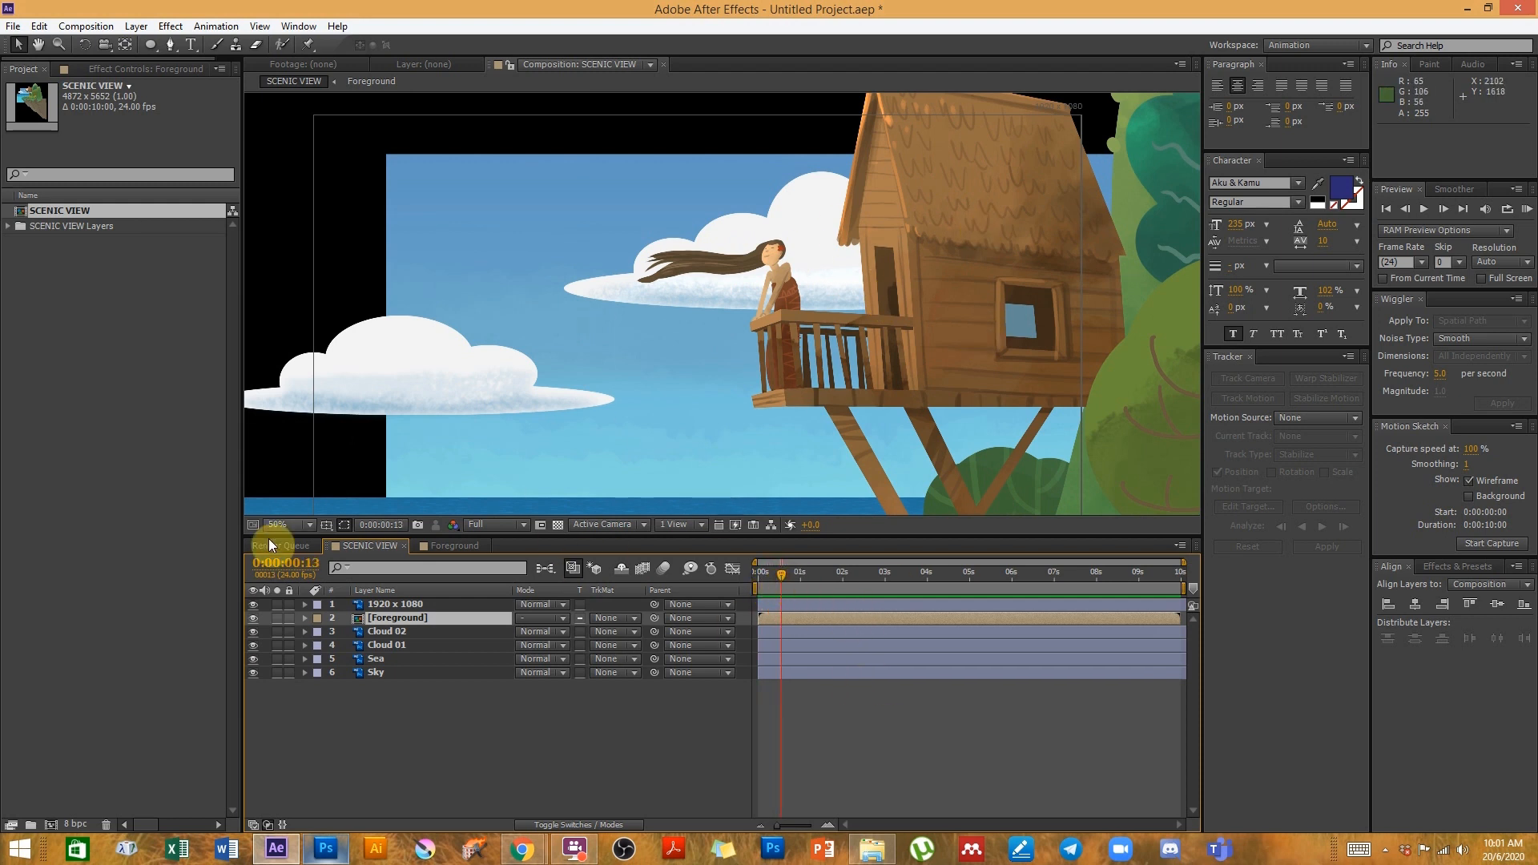
pyautogui.click(526, 723)
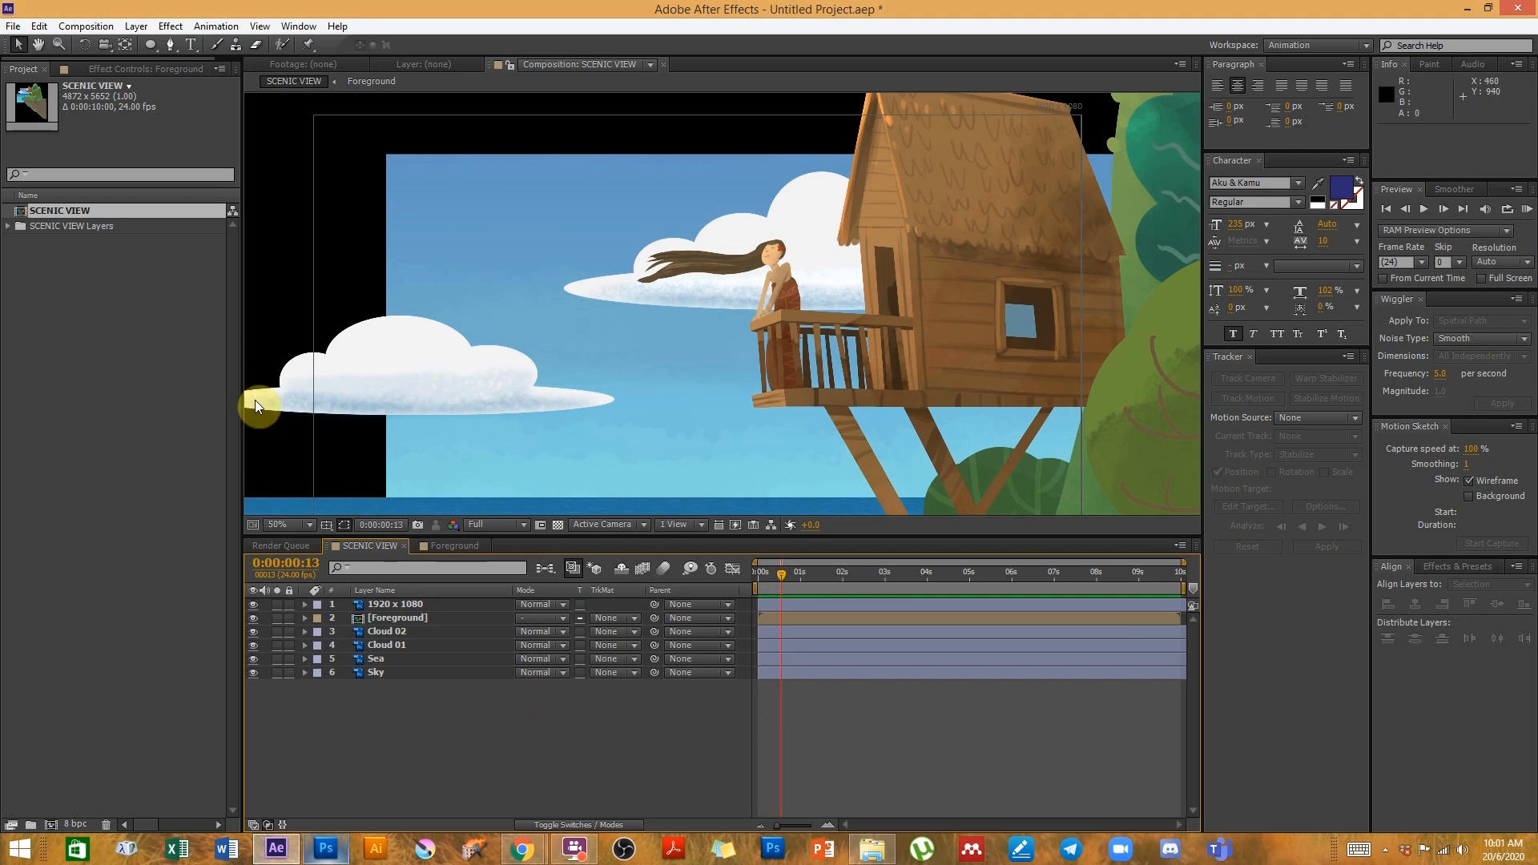
# - Open the recent SCENIC VIEW ZOOM.aep project without saving the current untitled project
pyautogui.click(13, 26)
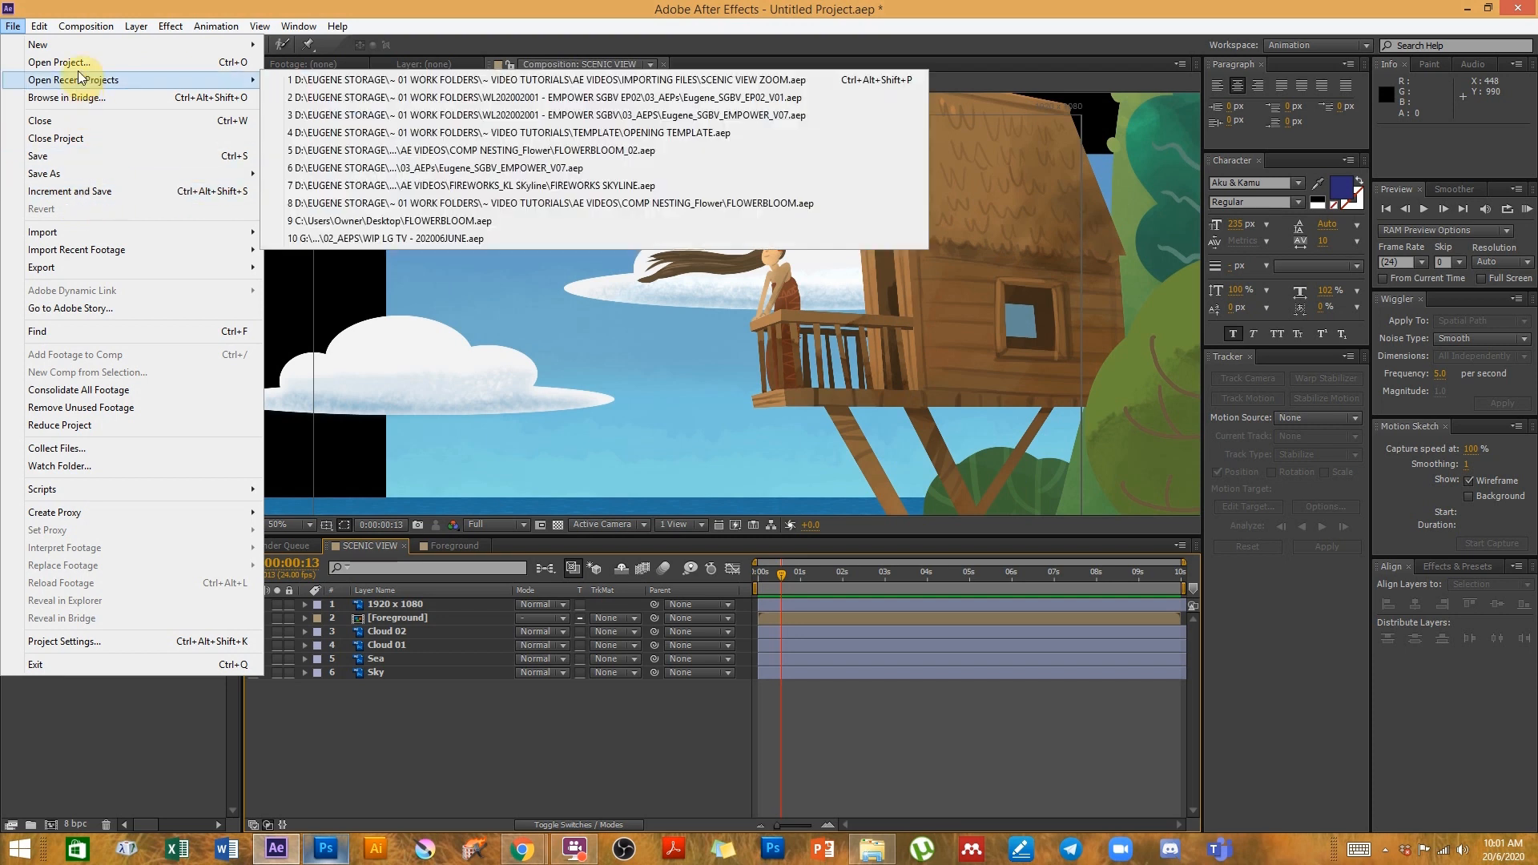
pyautogui.moveTo(80, 82)
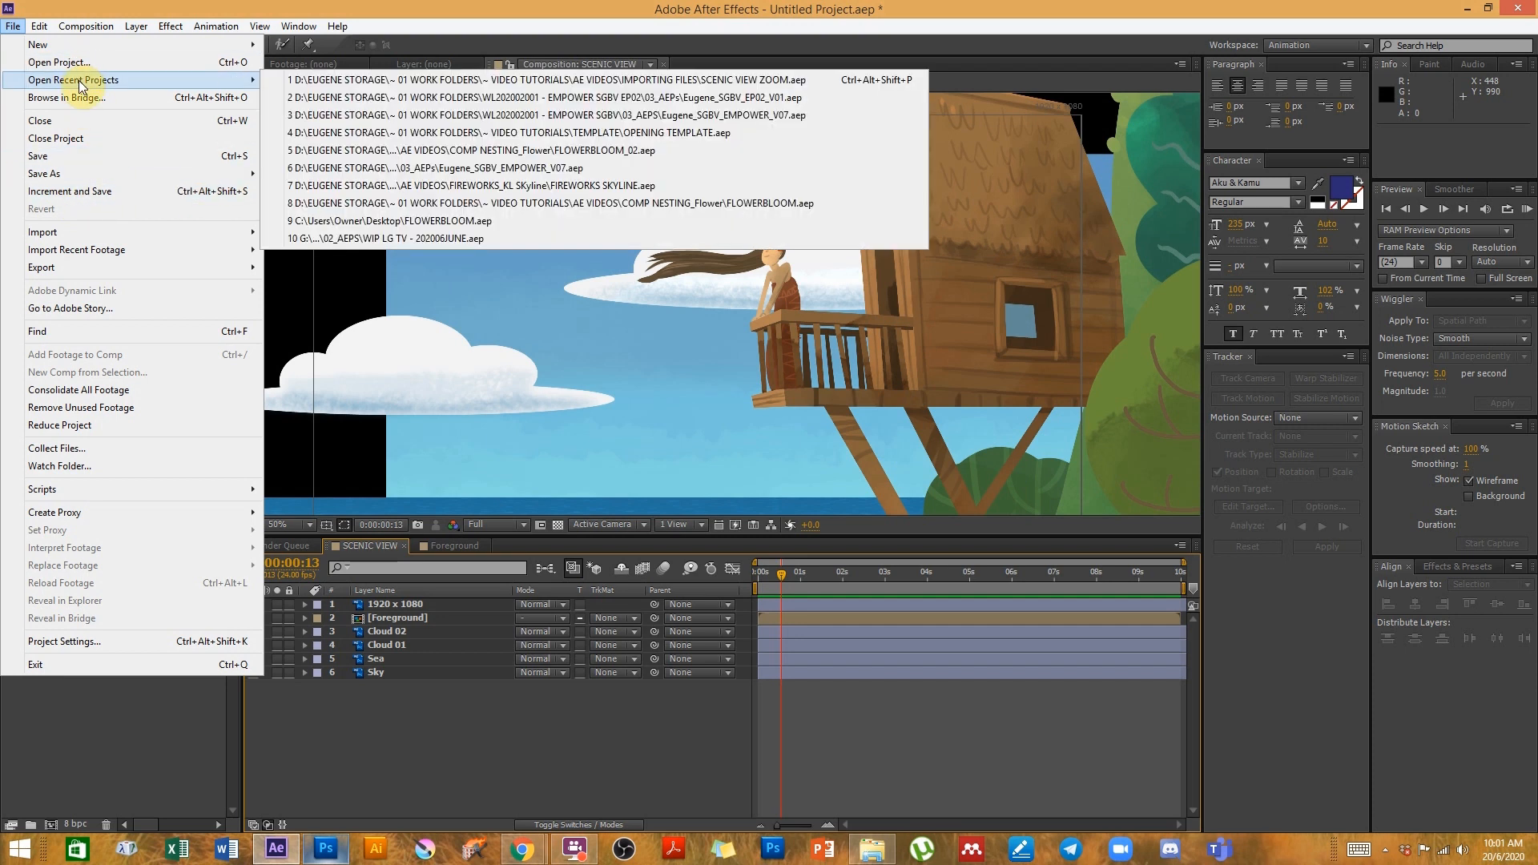
pyautogui.click(542, 80)
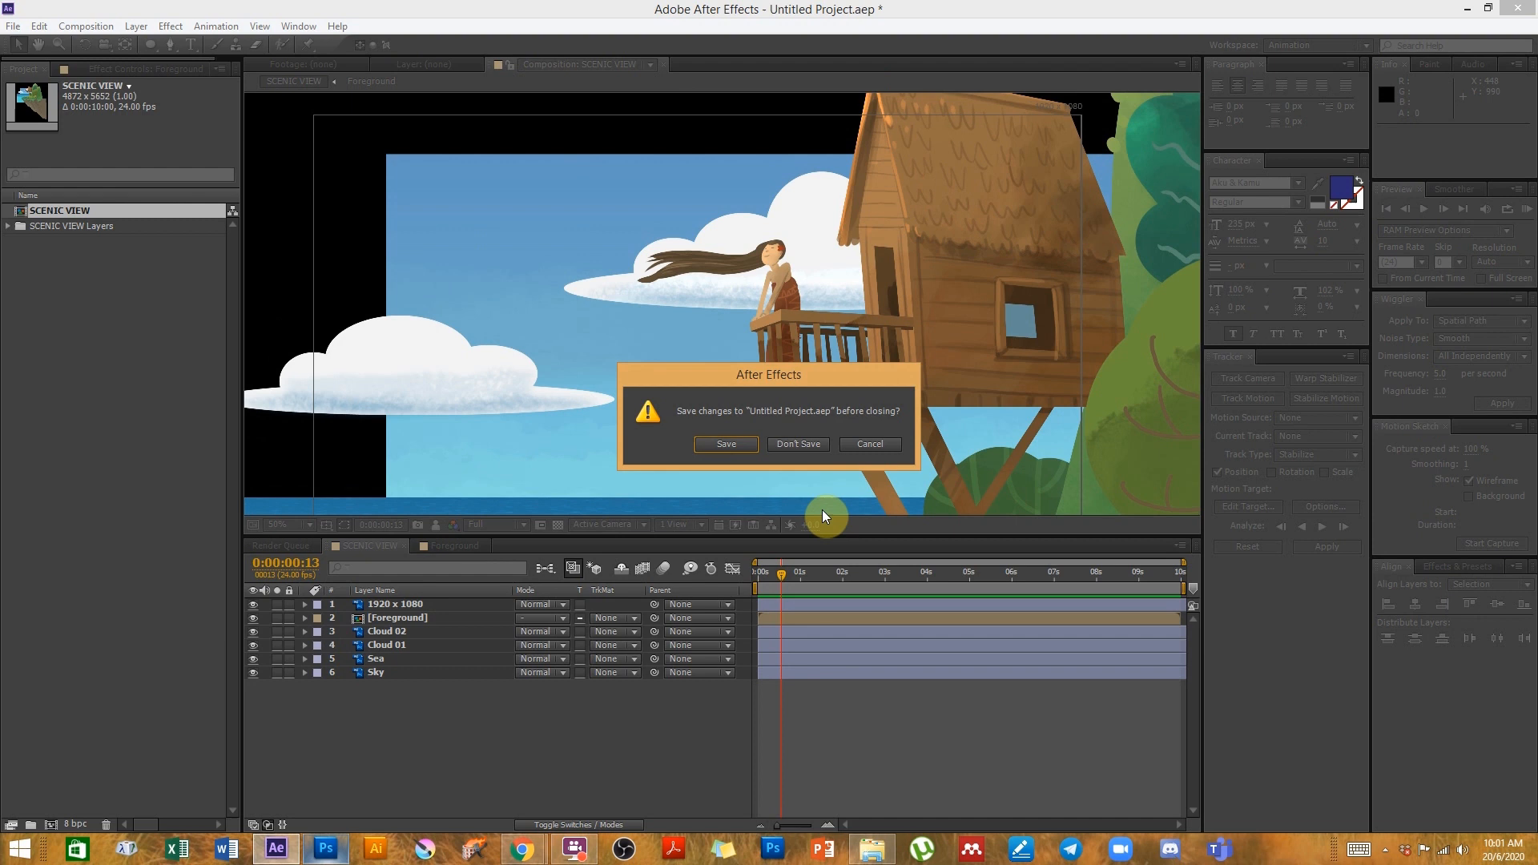
pyautogui.click(796, 445)
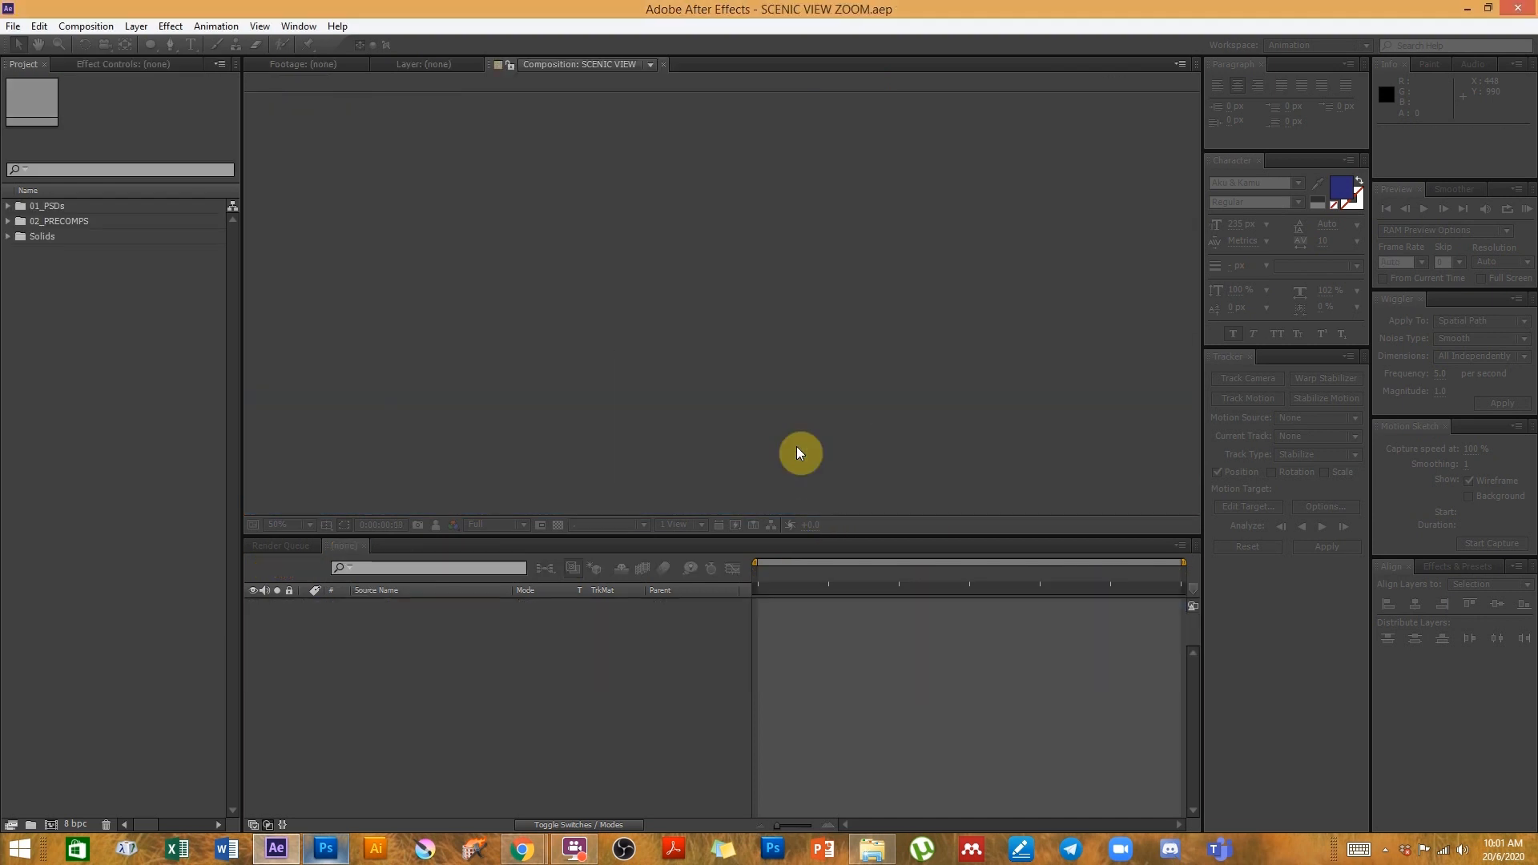
# - Set the preview resolution to Quarter and scrub through the camera zoom animation
pyautogui.click(745, 574)
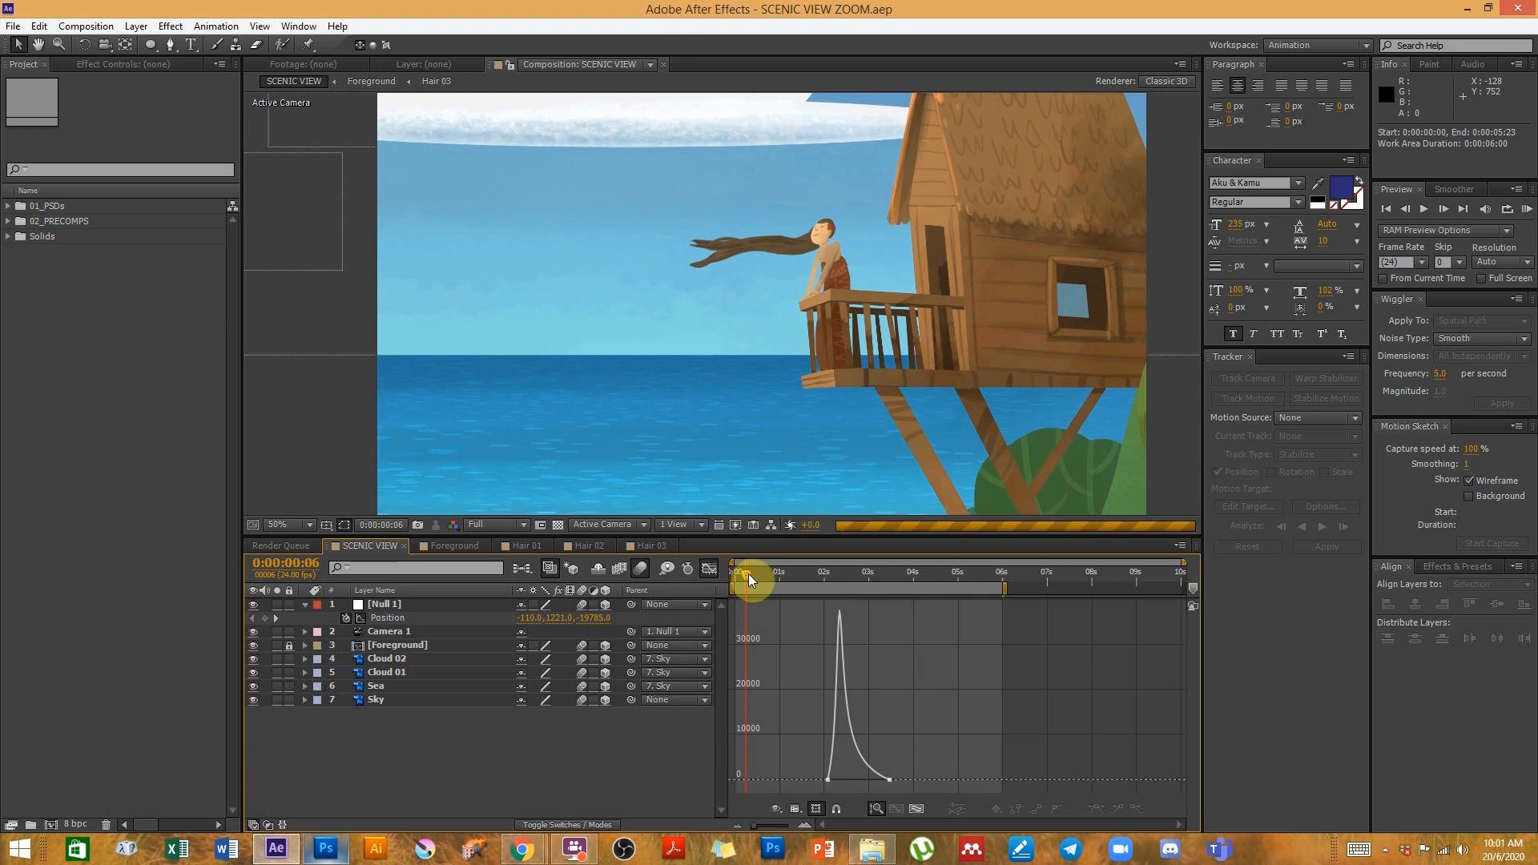
pyautogui.click(491, 526)
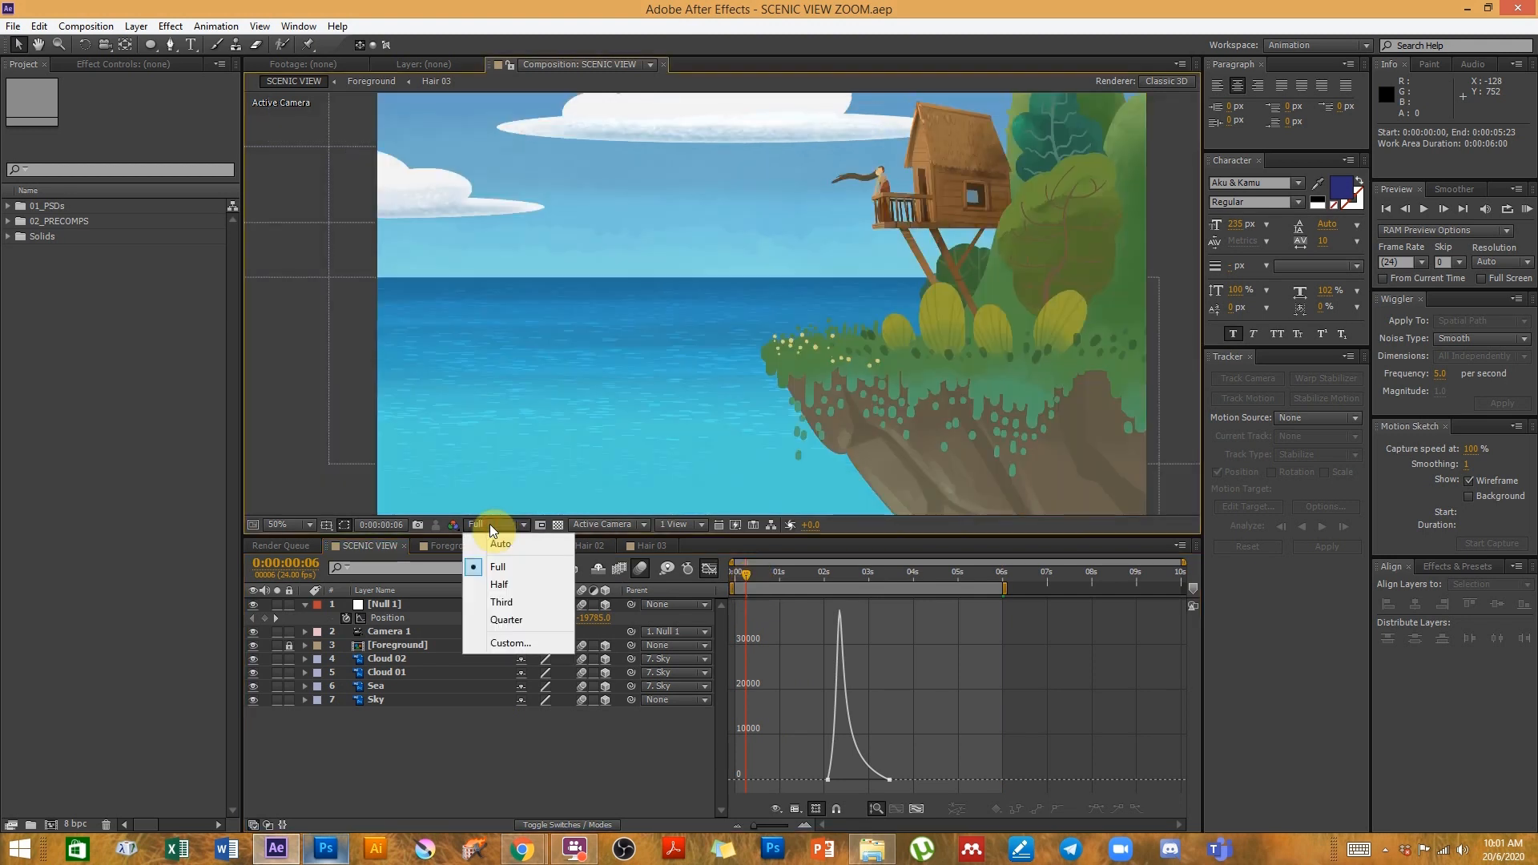
pyautogui.click(517, 622)
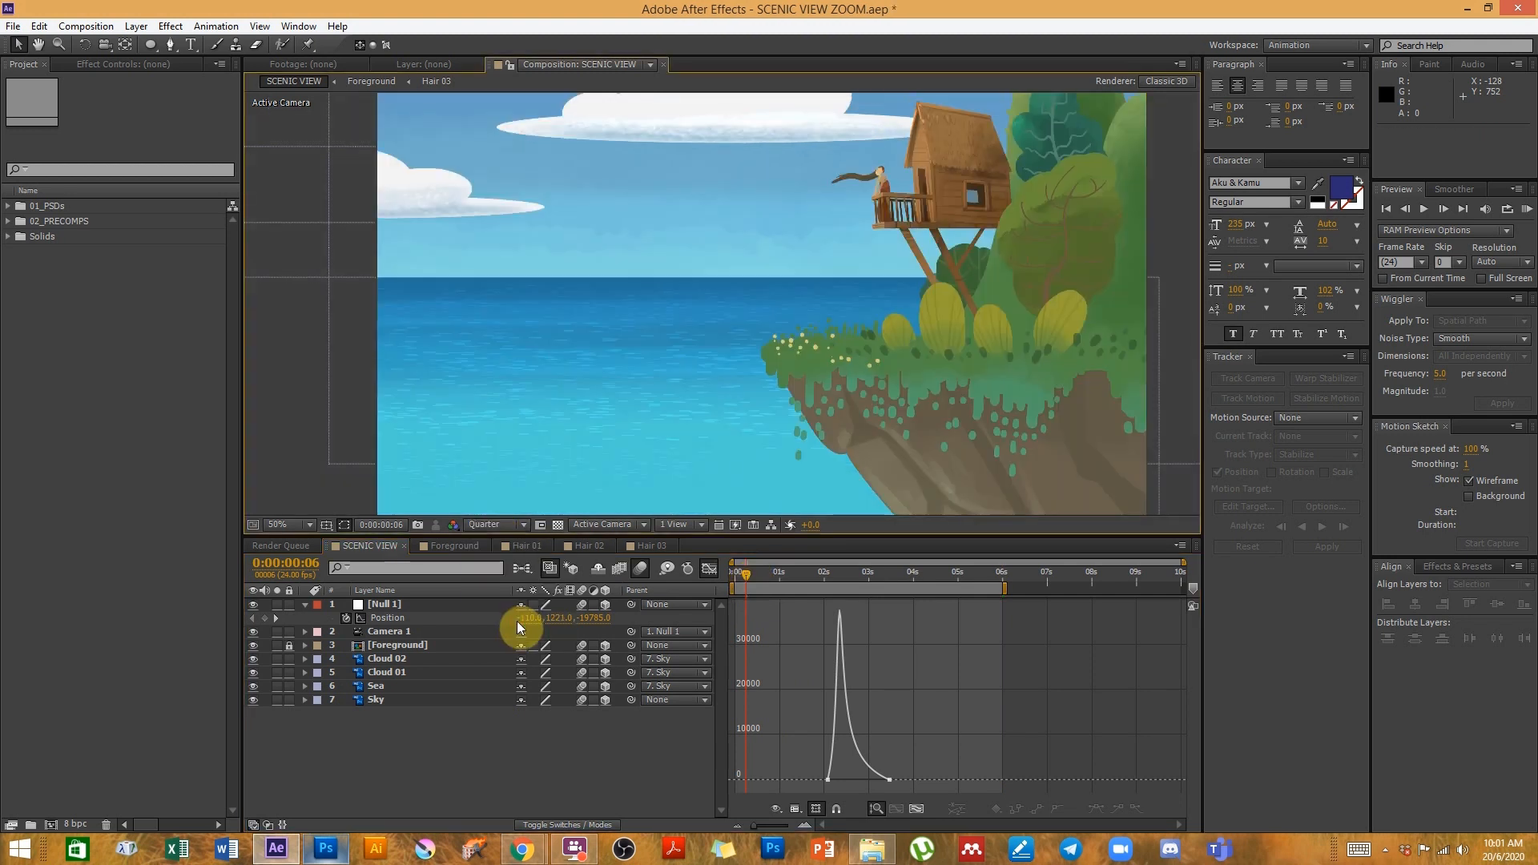
pyautogui.moveTo(819, 576); pyautogui.dragTo(877, 580)
pyautogui.moveTo(886, 581); pyautogui.dragTo(894, 581)
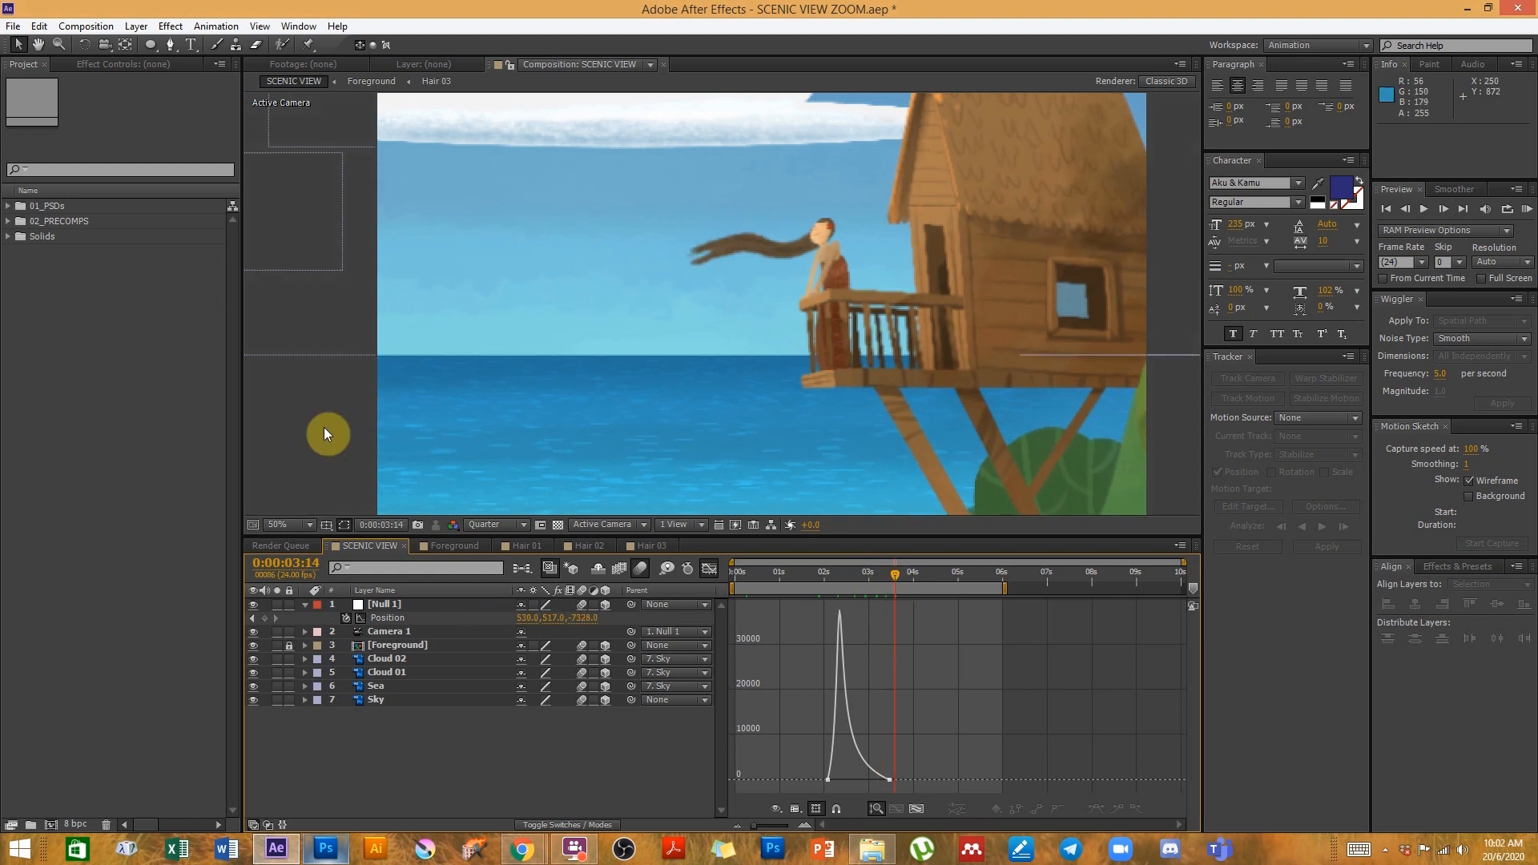
# - Switch to Photoshop and examine the layers inside the Foreground group of SCENIC VIEW.psd
pyautogui.click(335, 849)
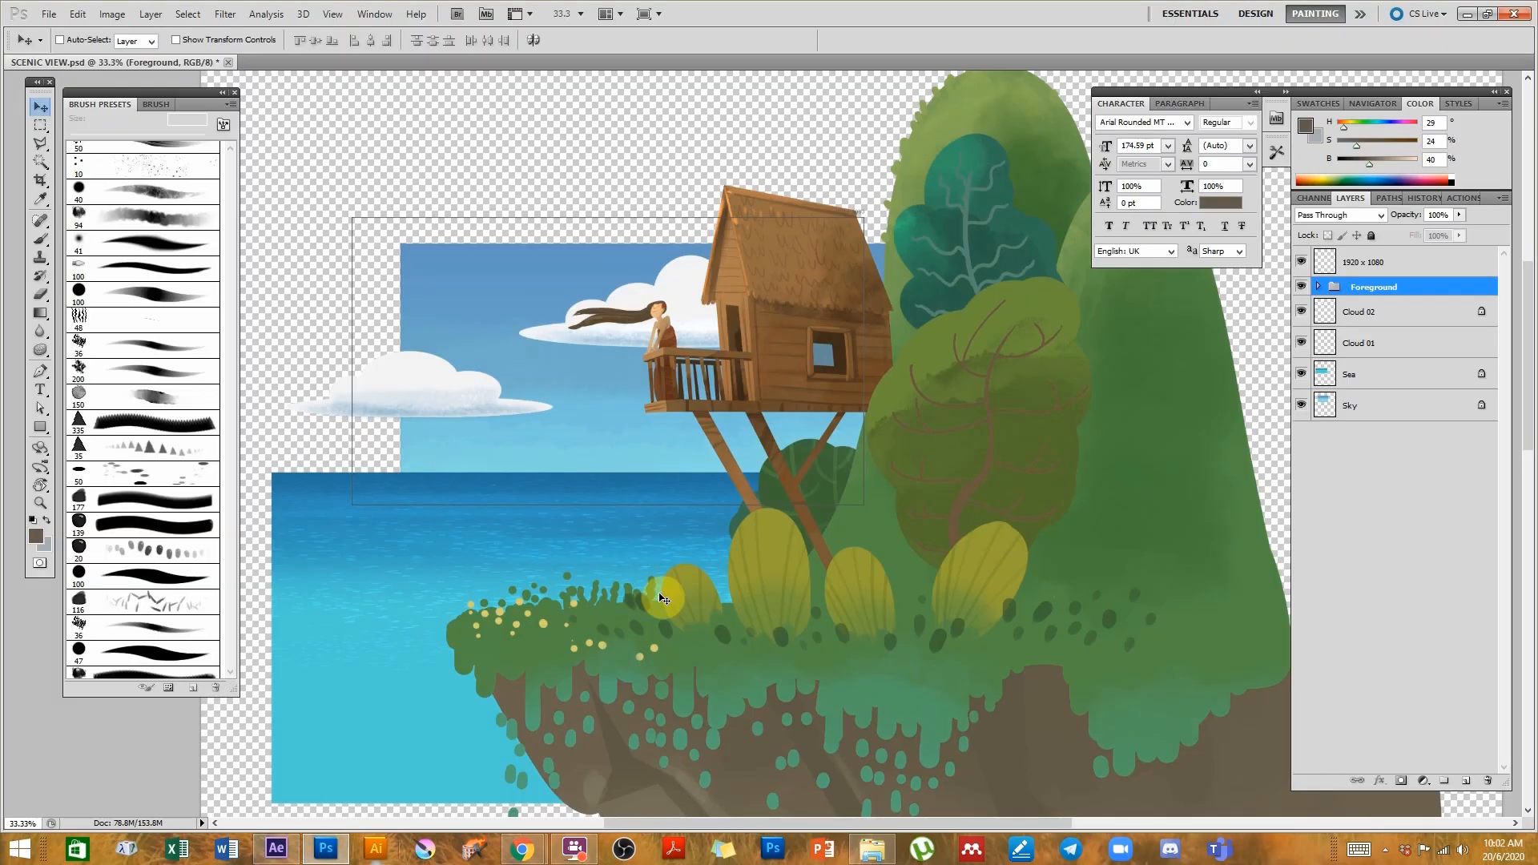
pyautogui.click(669, 374)
pyautogui.click(670, 374)
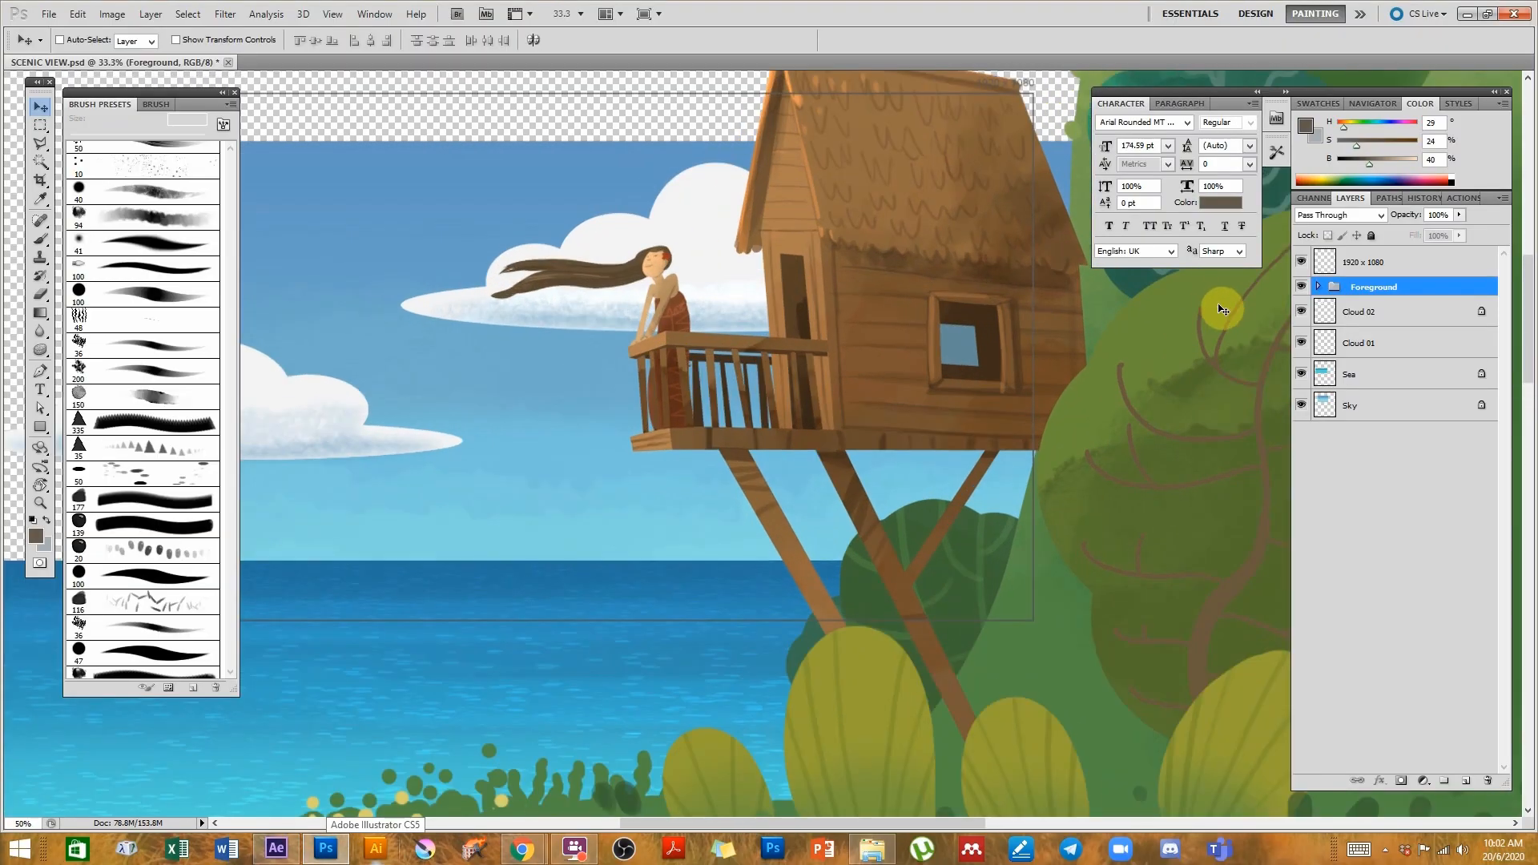
pyautogui.click(1318, 287)
pyautogui.click(1370, 315)
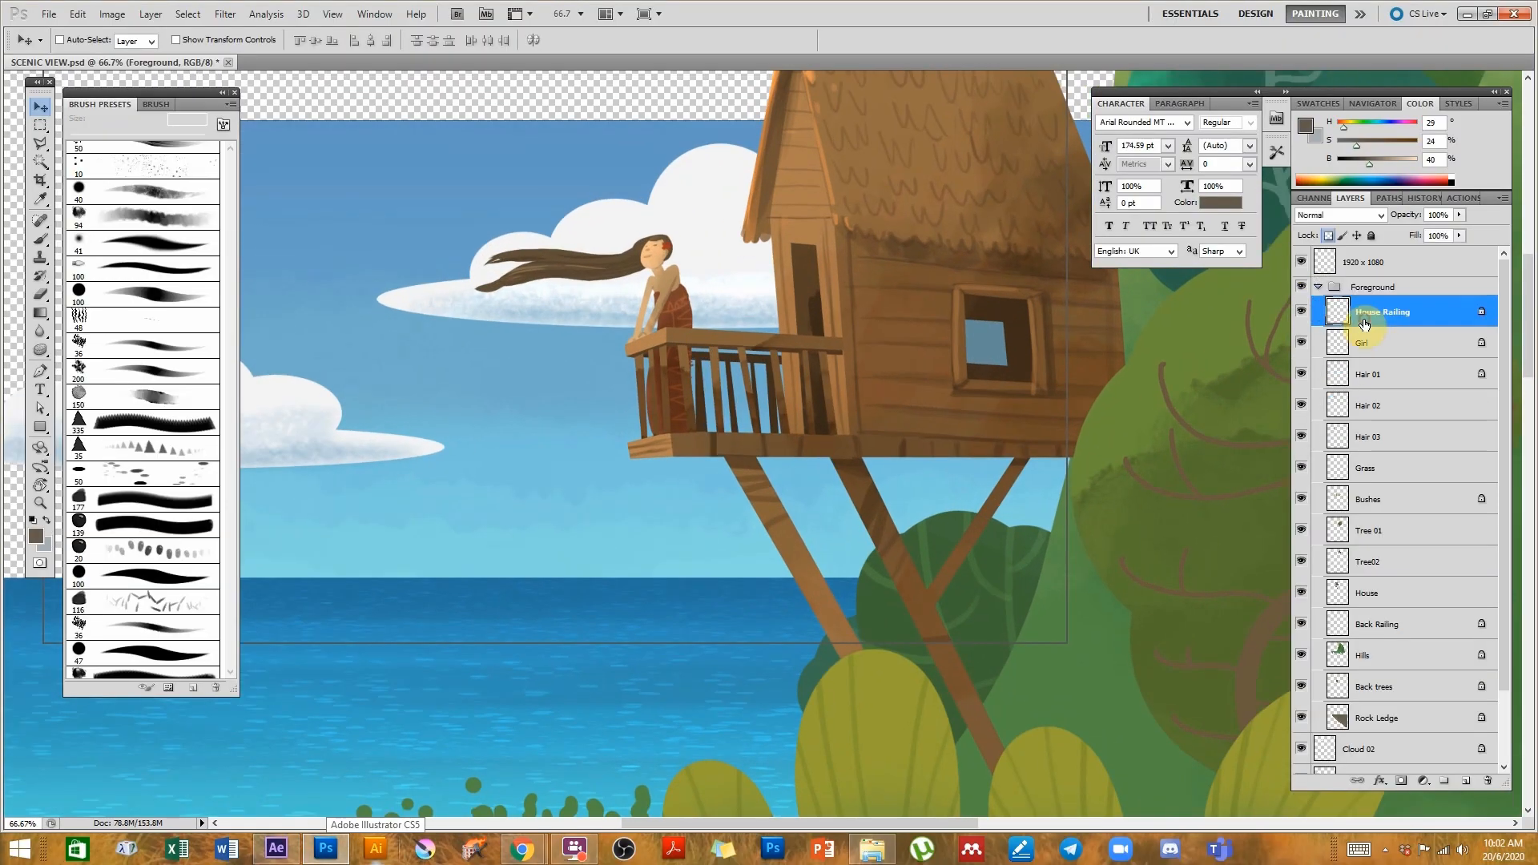
pyautogui.click(1318, 287)
pyautogui.click(788, 459)
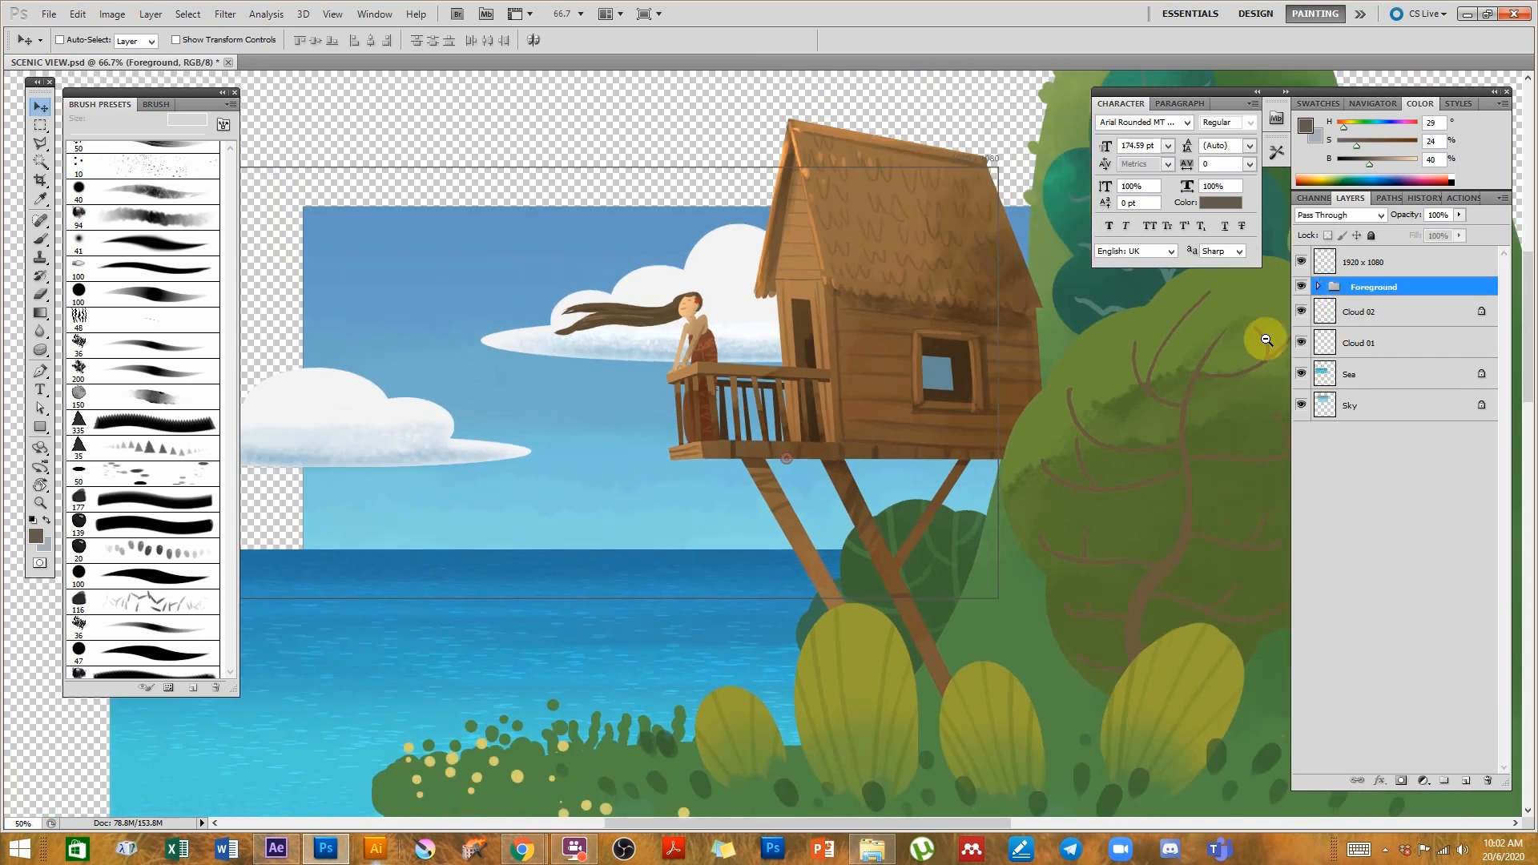
# - Create a new layer above House Railing inside the Foreground group
pyautogui.click(1301, 288)
pyautogui.click(1301, 289)
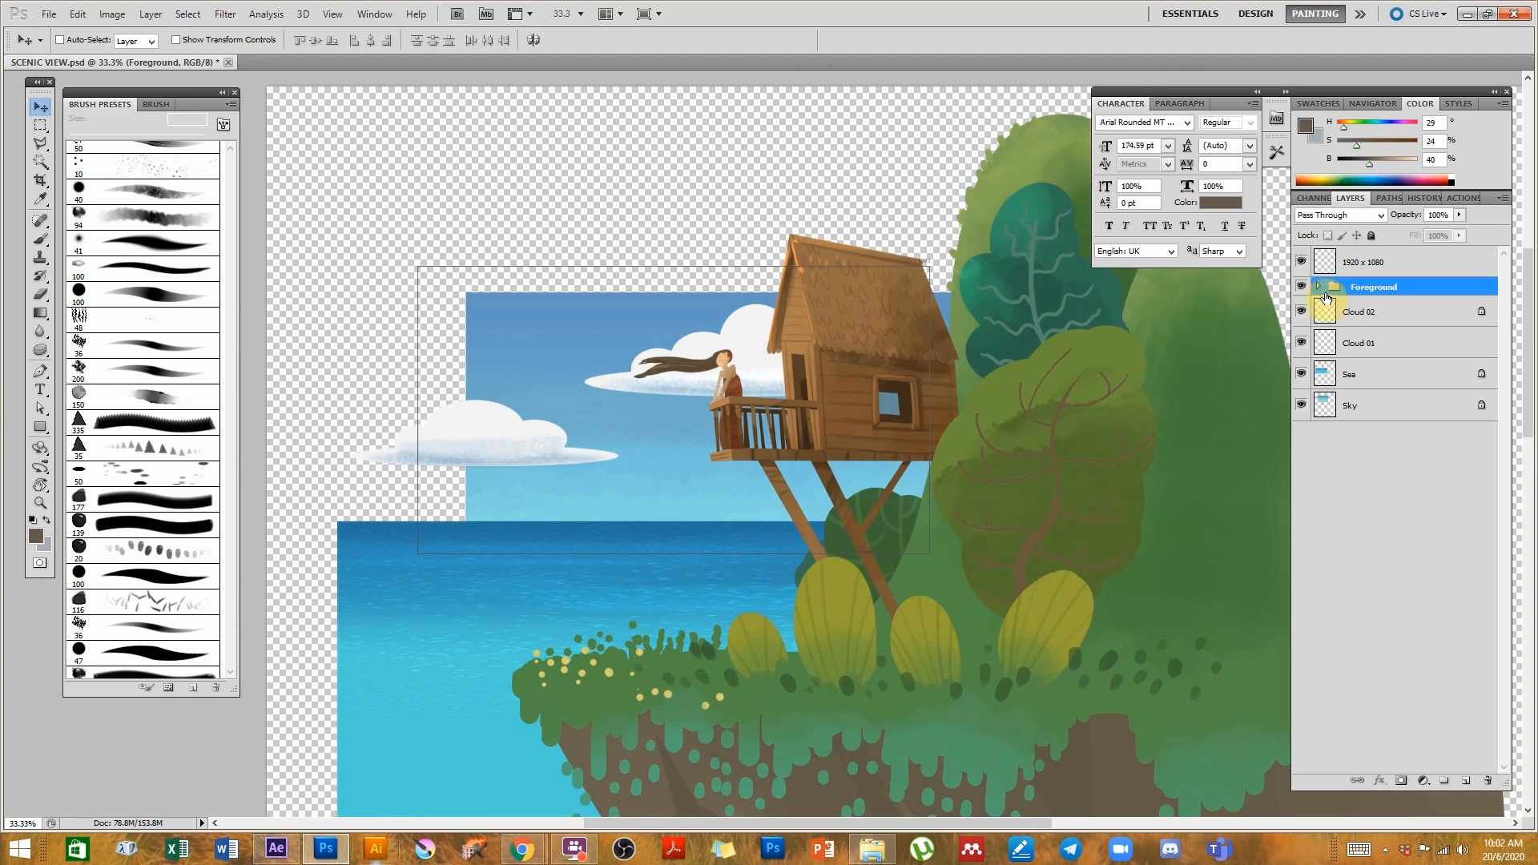
pyautogui.click(1318, 287)
pyautogui.click(1385, 319)
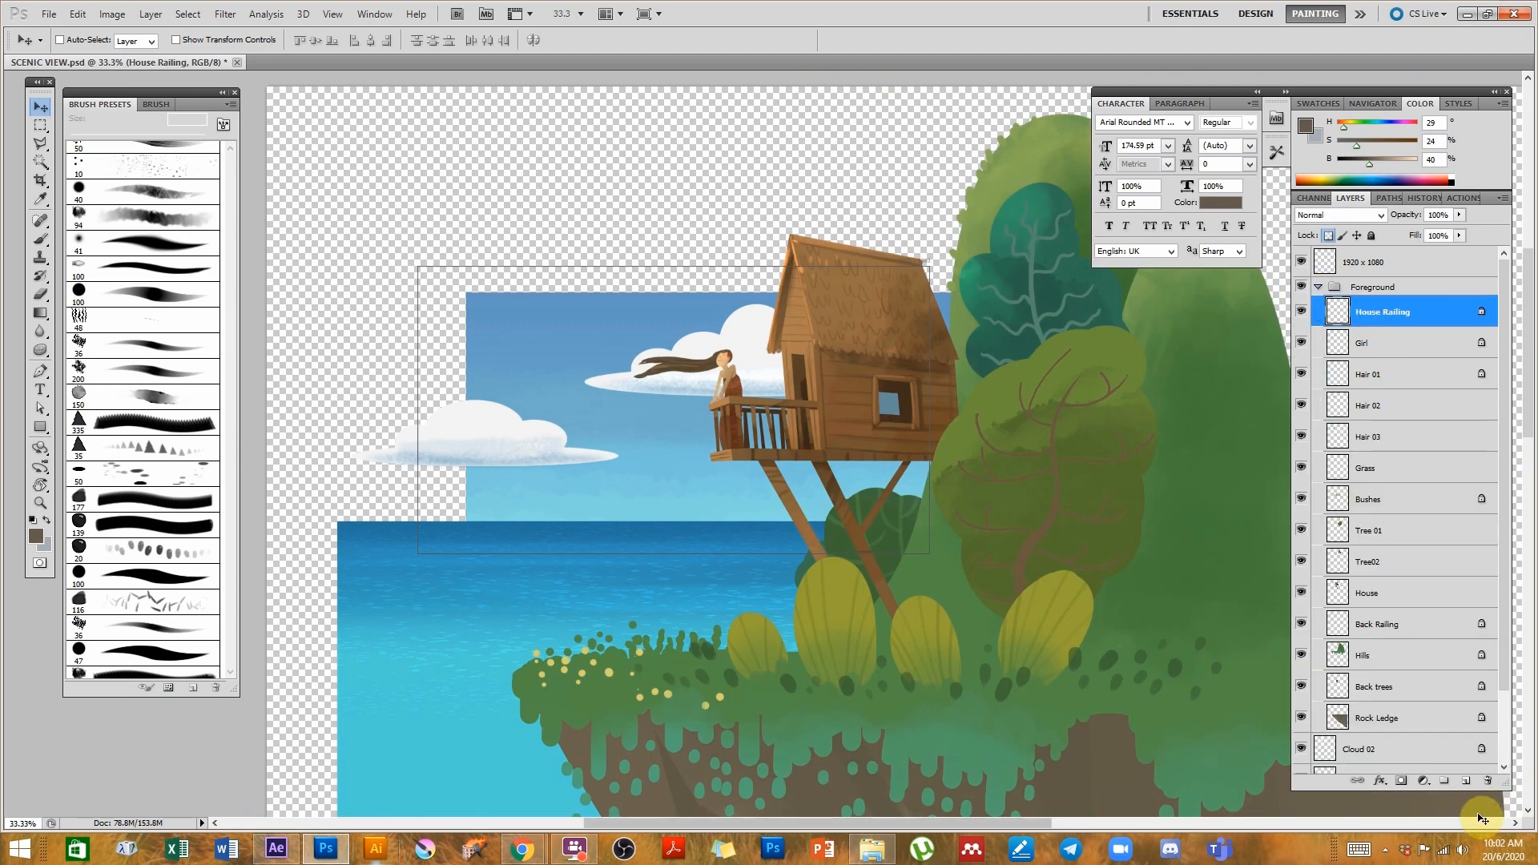
pyautogui.click(1466, 780)
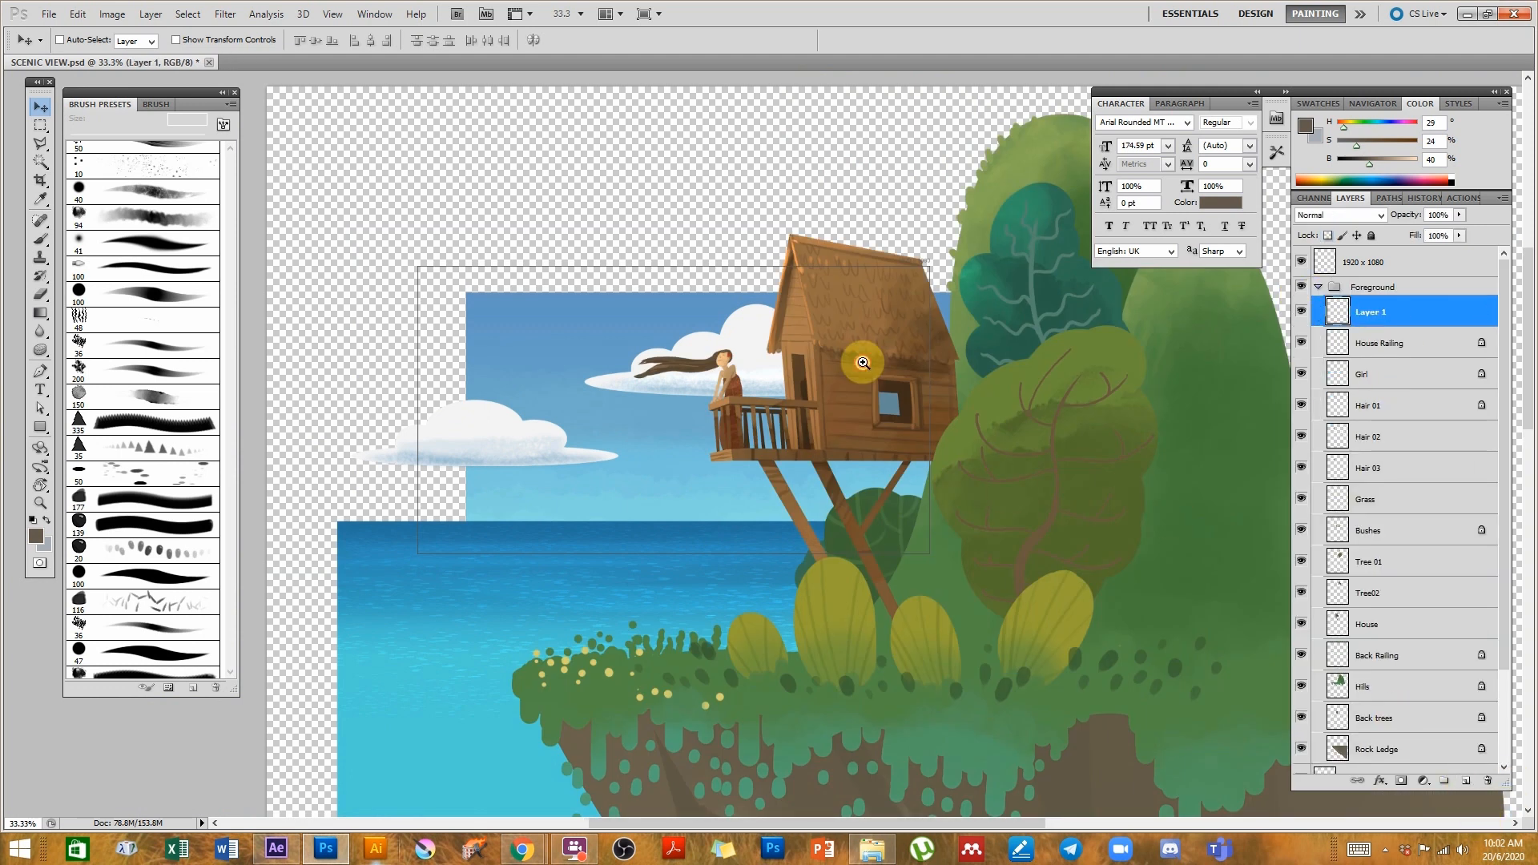
# - Select the Brush tool and sample the green colour from the tree foliage
pyautogui.scroll(2, 859, 358)
pyautogui.click(41, 239)
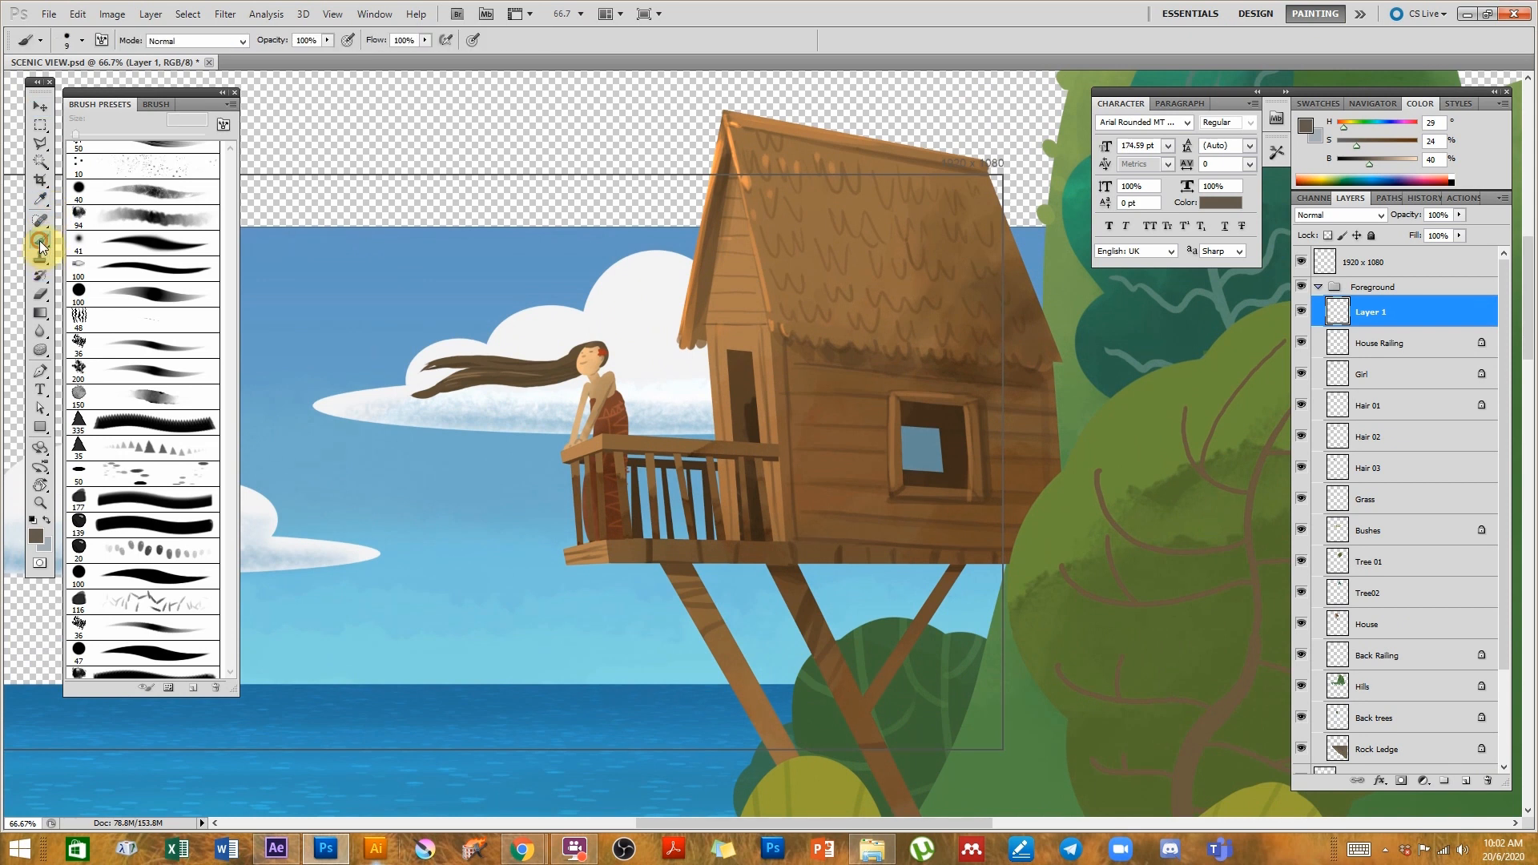
pyautogui.moveTo(1102, 470); pyautogui.dragTo(961, 350)
pyautogui.keyDown('alt'); pyautogui.click(937, 257); pyautogui.keyUp('alt')
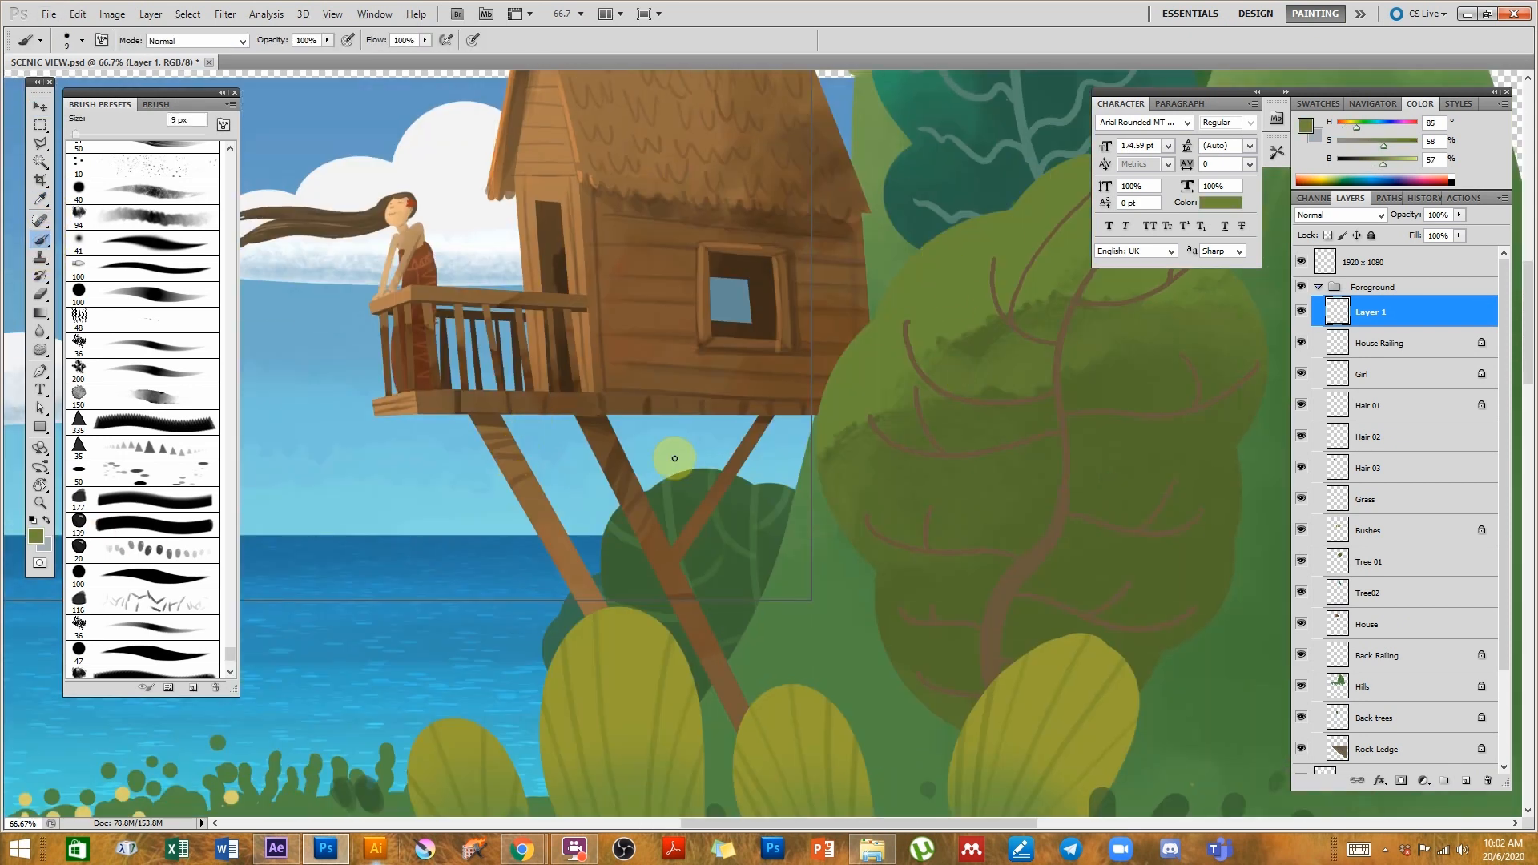
# - Paint a small green leaf below the balcony on the new layer using a small round brush
pyautogui.click(169, 574)
pyautogui.press('[')
pyautogui.press('[')
pyautogui.press('[')
pyautogui.press('[')
pyautogui.press('[')
pyautogui.press('[')
pyautogui.press('[')
pyautogui.press('[')
pyautogui.press('[')
pyautogui.click(443, 490)
pyautogui.moveTo(441, 490); pyautogui.dragTo(440, 490)
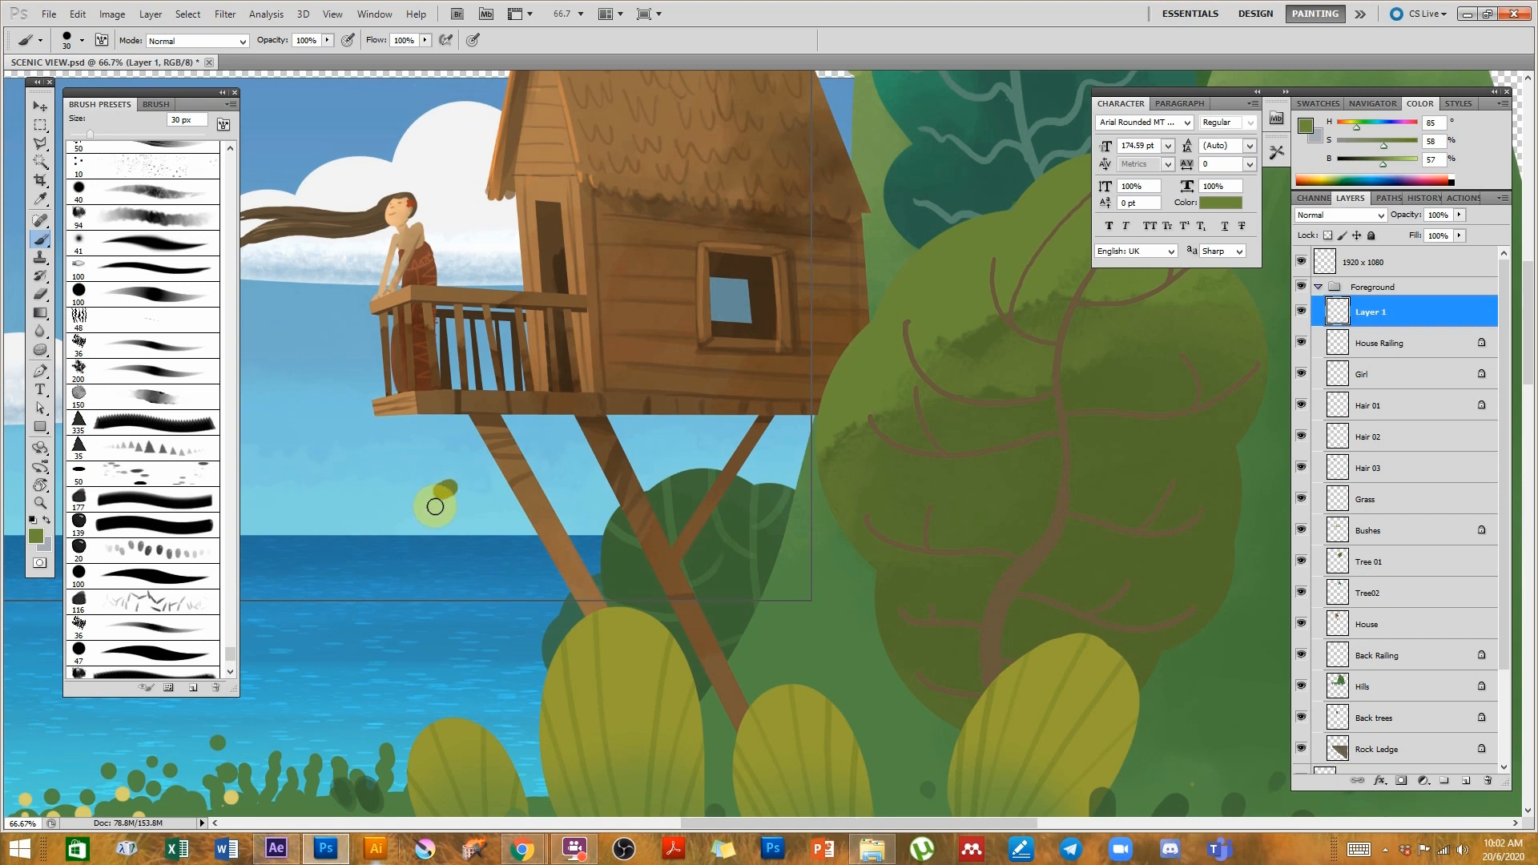
# - Erase part of the painted blob with a larger Eraser to shape the leaf
pyautogui.press('e')
pyautogui.press(']')
pyautogui.press(']')
pyautogui.press(']')
pyautogui.moveTo(432, 481)
pyautogui.mouseDown()
pyautogui.moveTo(521, 476)
pyautogui.moveTo(568, 603)
pyautogui.moveTo(757, 447)
pyautogui.moveTo(911, 358)
pyautogui.moveTo(722, 396)
pyautogui.moveTo(364, 353)
pyautogui.moveTo(451, 533)
pyautogui.mouseUp()
pyautogui.click(38, 113)
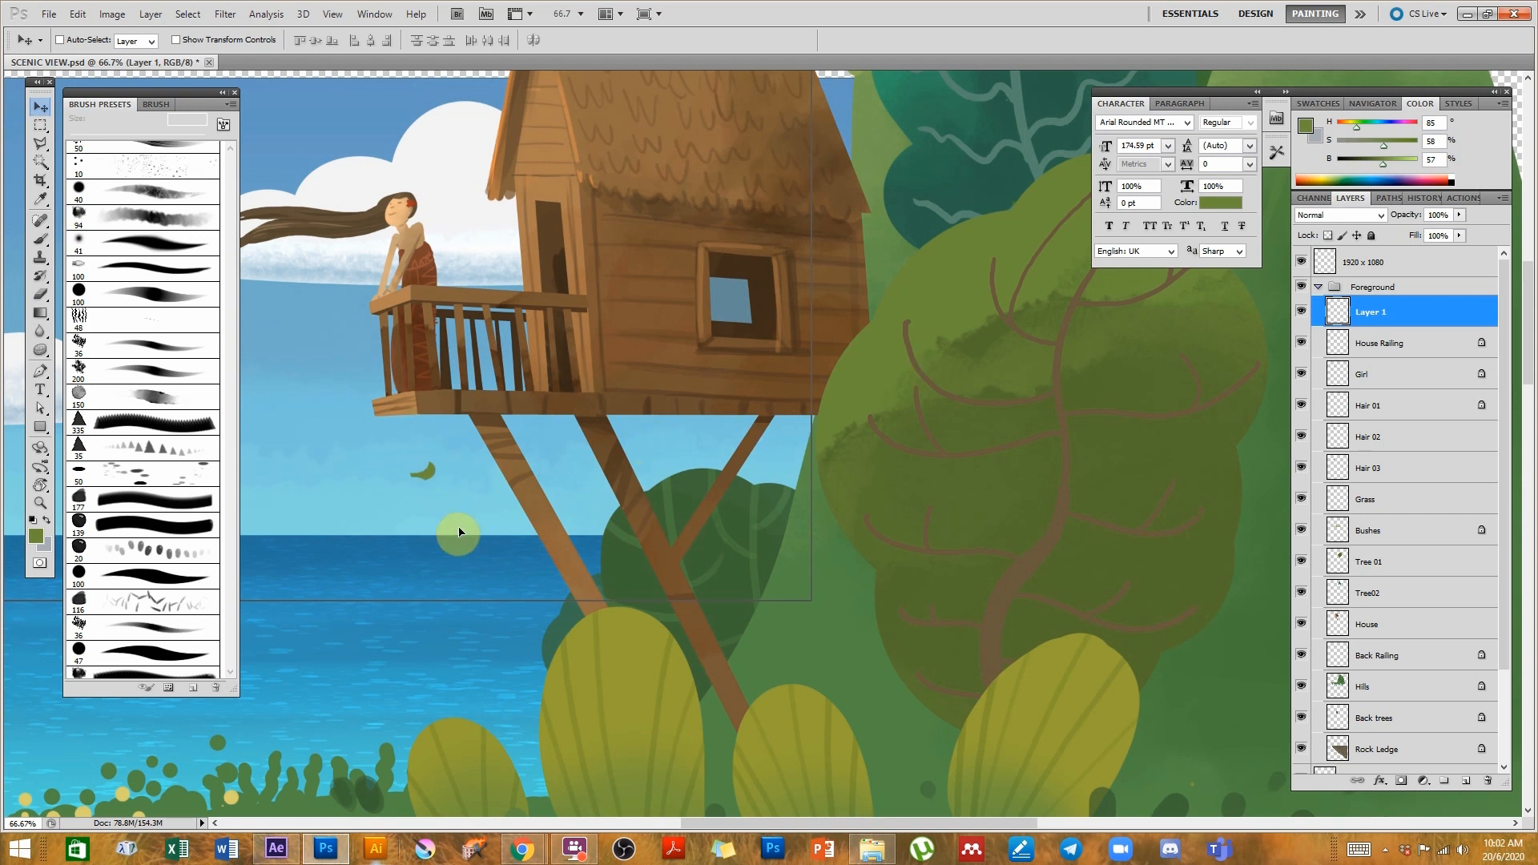
# - Rename the new layer as Leaf01
pyautogui.doubleClick(1367, 316)
pyautogui.write('Leaf01')
pyautogui.press('Return')
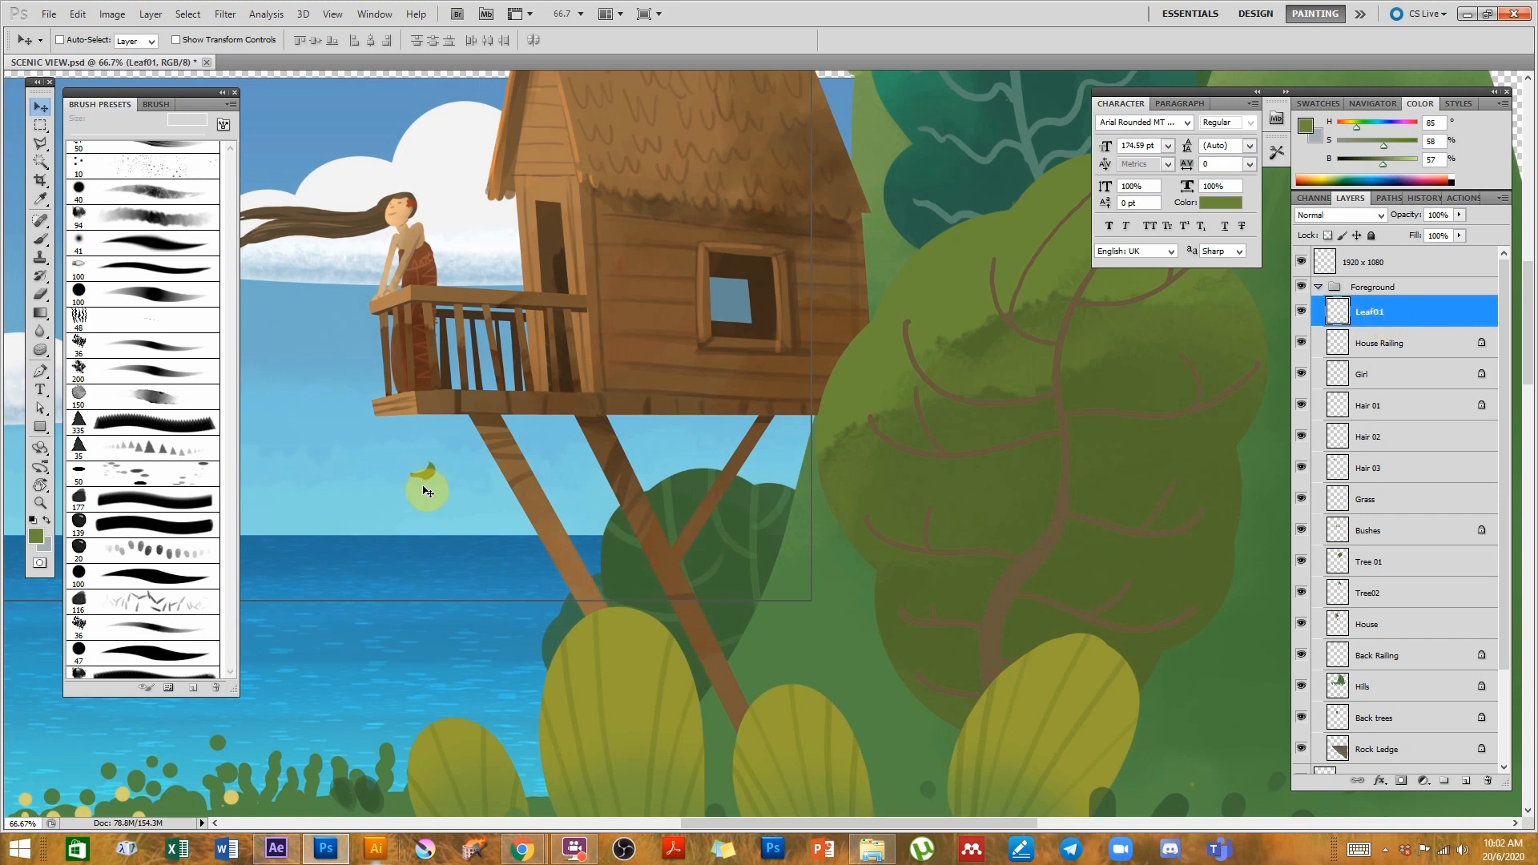
# - Nudge the leaf slightly upward and save the Photoshop document
pyautogui.moveTo(427, 492)
pyautogui.mouseDown()
pyautogui.moveTo(532, 474)
pyautogui.moveTo(436, 471)
pyautogui.mouseUp()
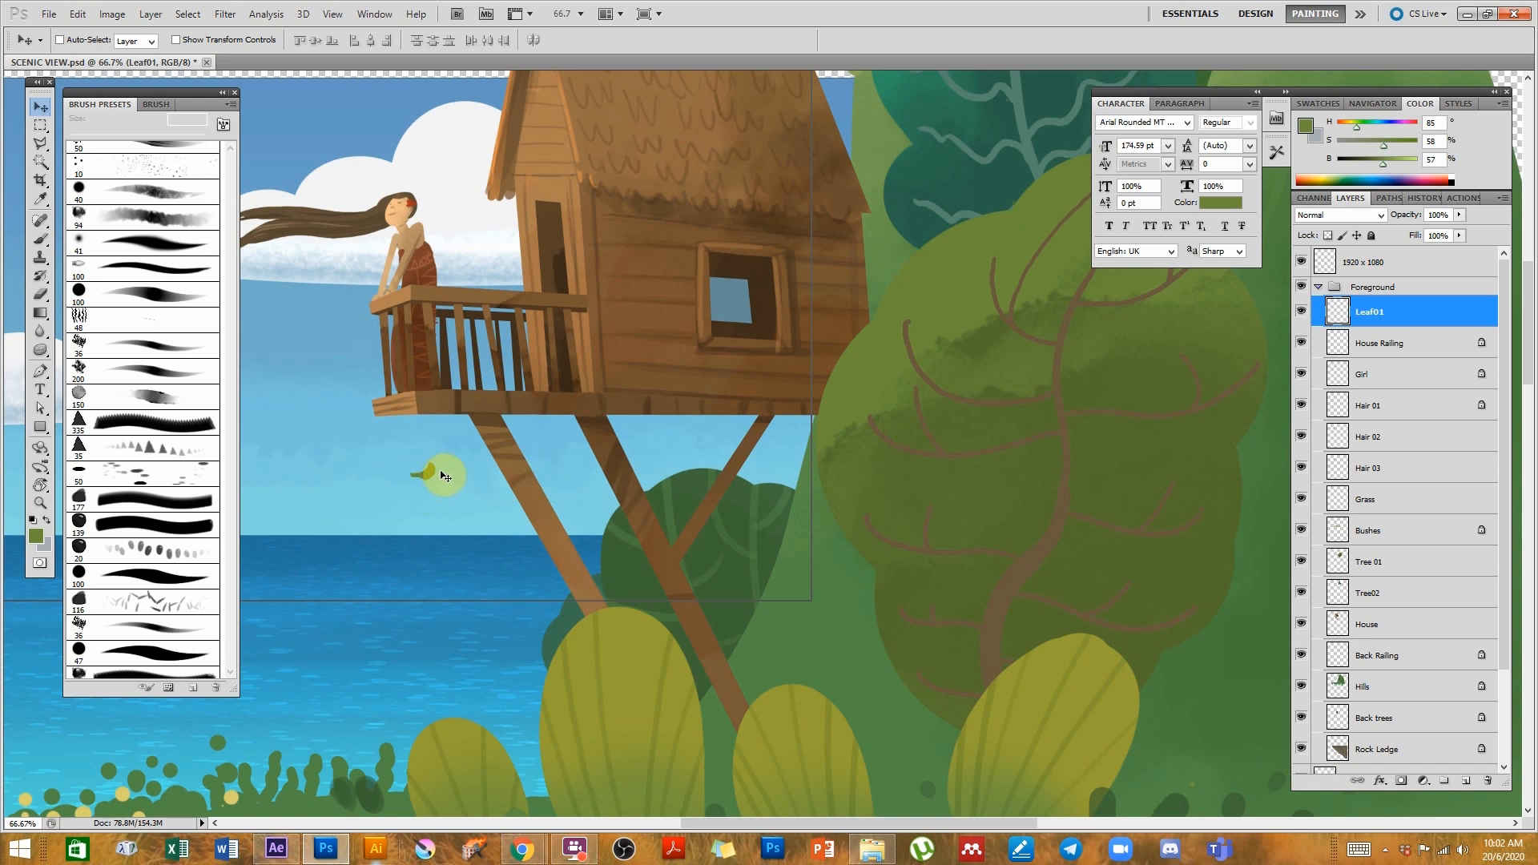
pyautogui.doubleClick(1376, 317)
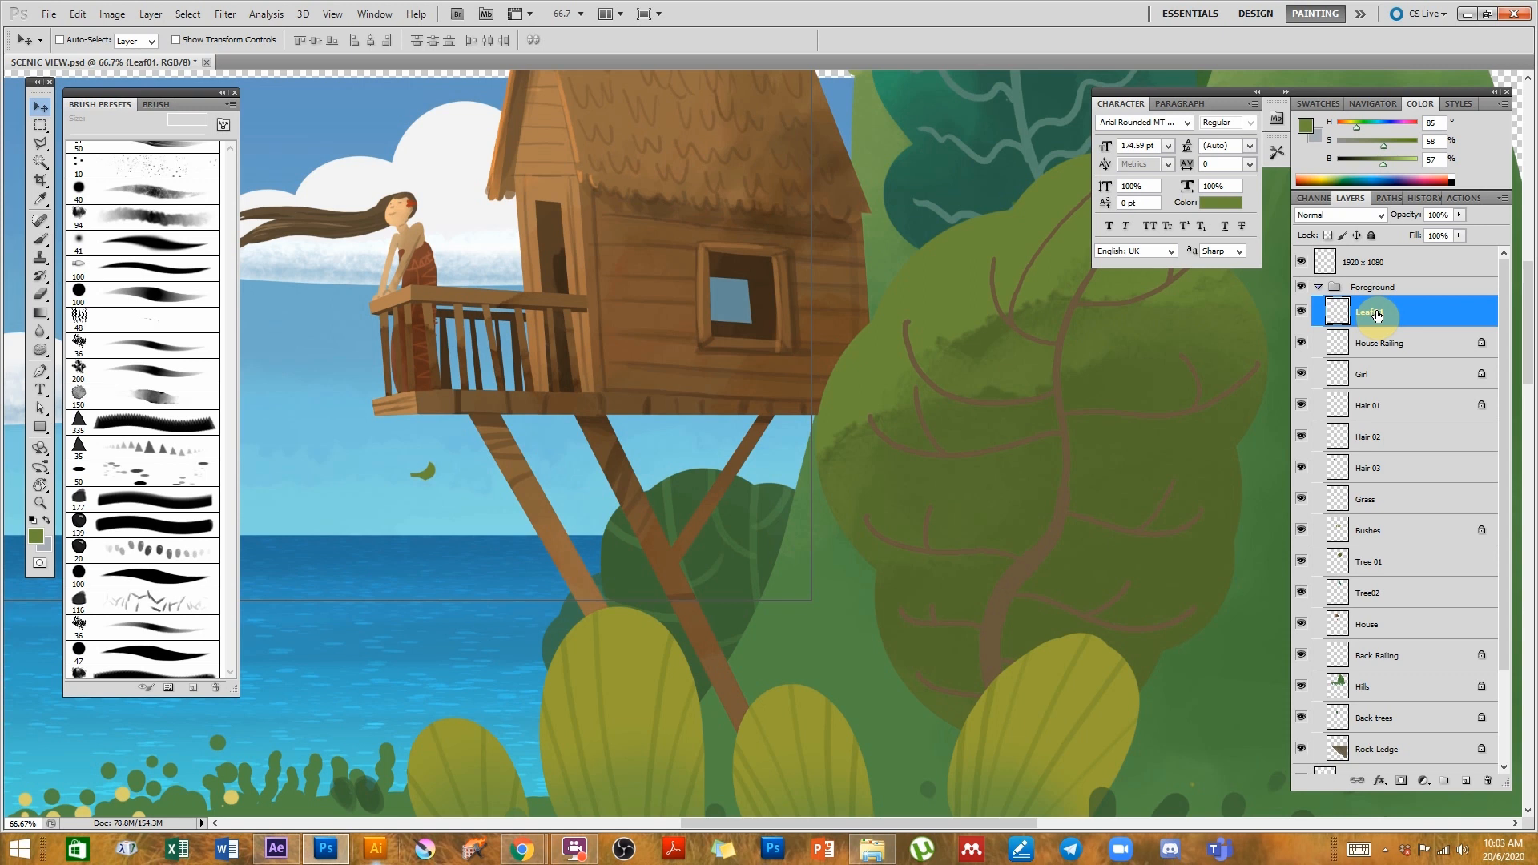
pyautogui.click(1375, 314)
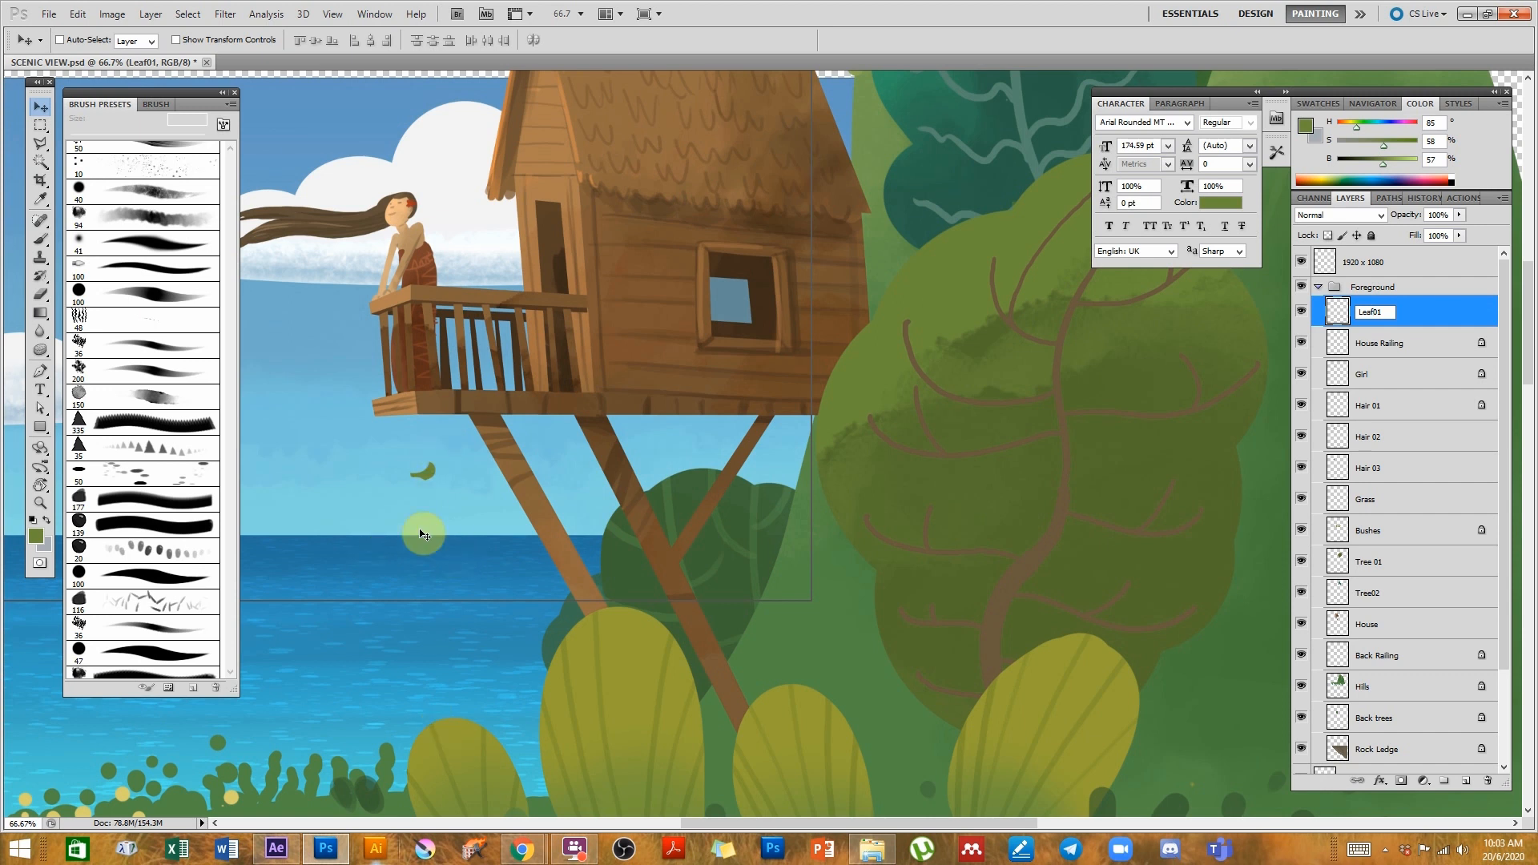
pyautogui.click(428, 474)
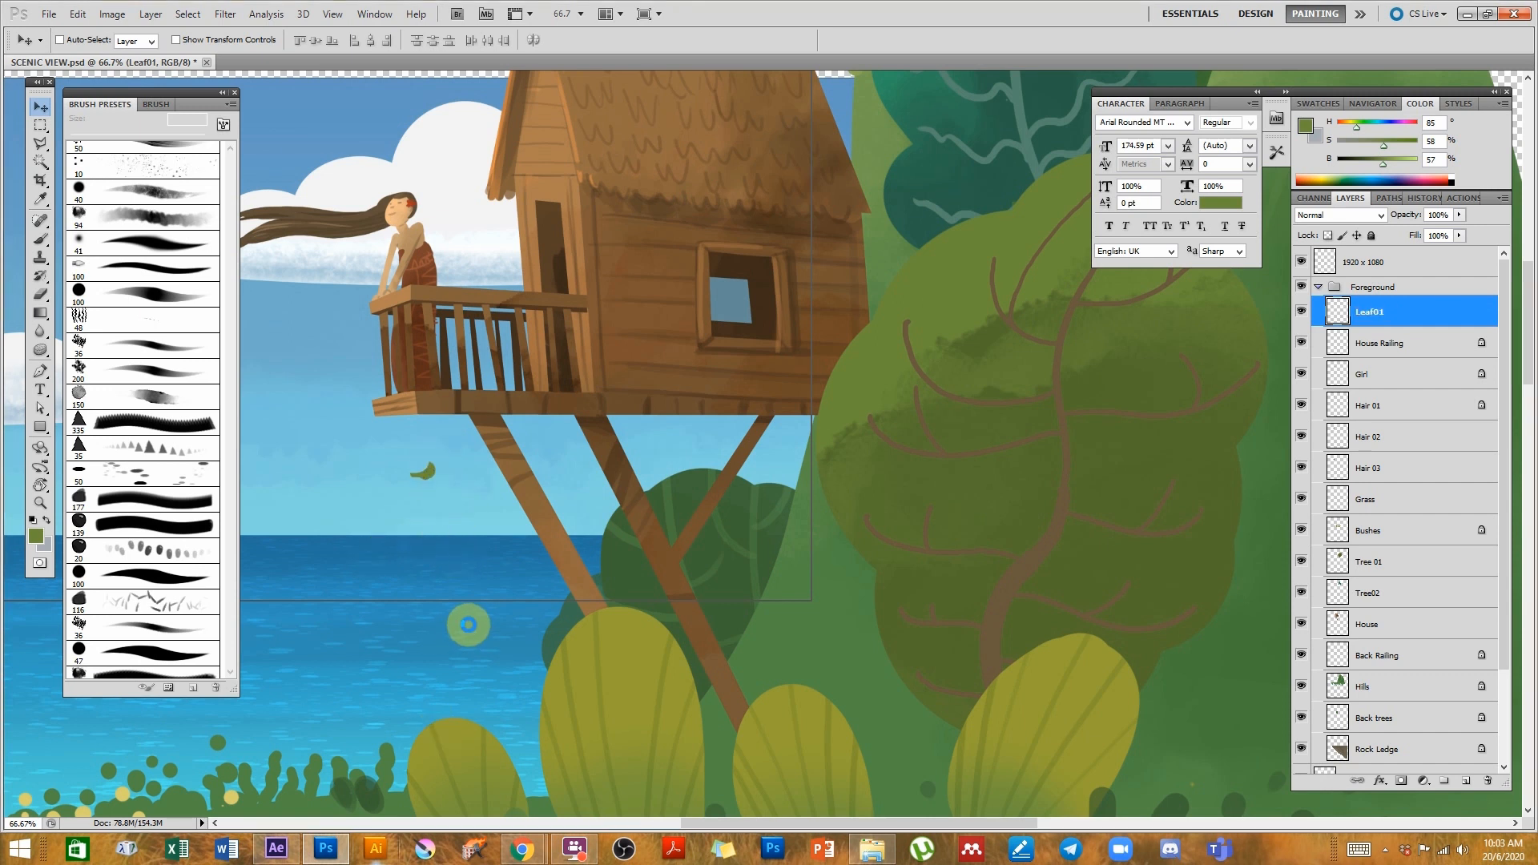
pyautogui.click(437, 519)
pyautogui.hotkey('ctrl', 's')
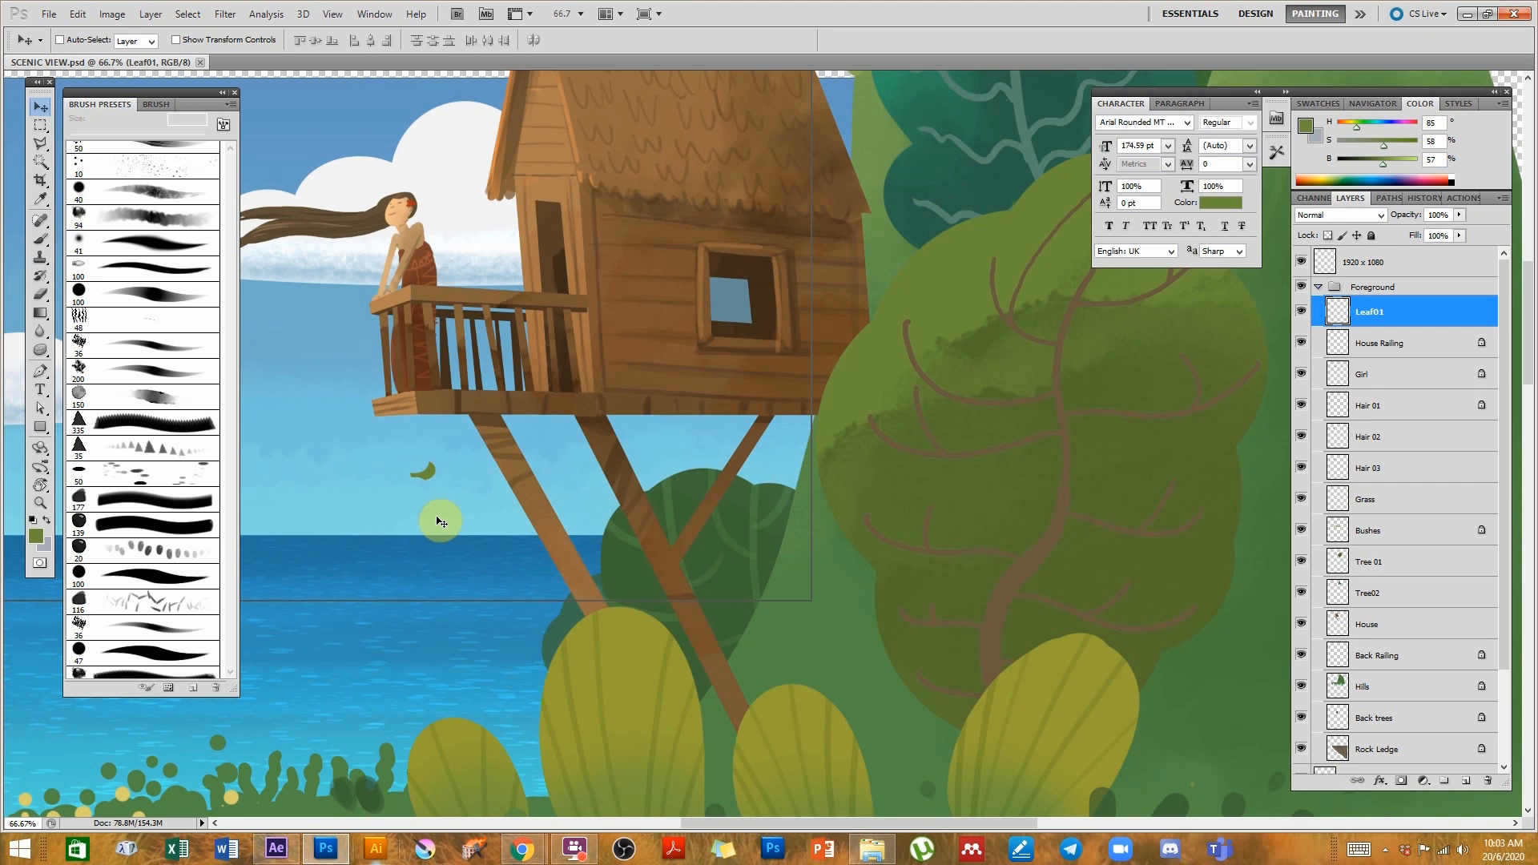
# - Switch to After Effects and expand the 01_PSDs and SCENIC VIEW Layers folders in the project
pyautogui.click(276, 848)
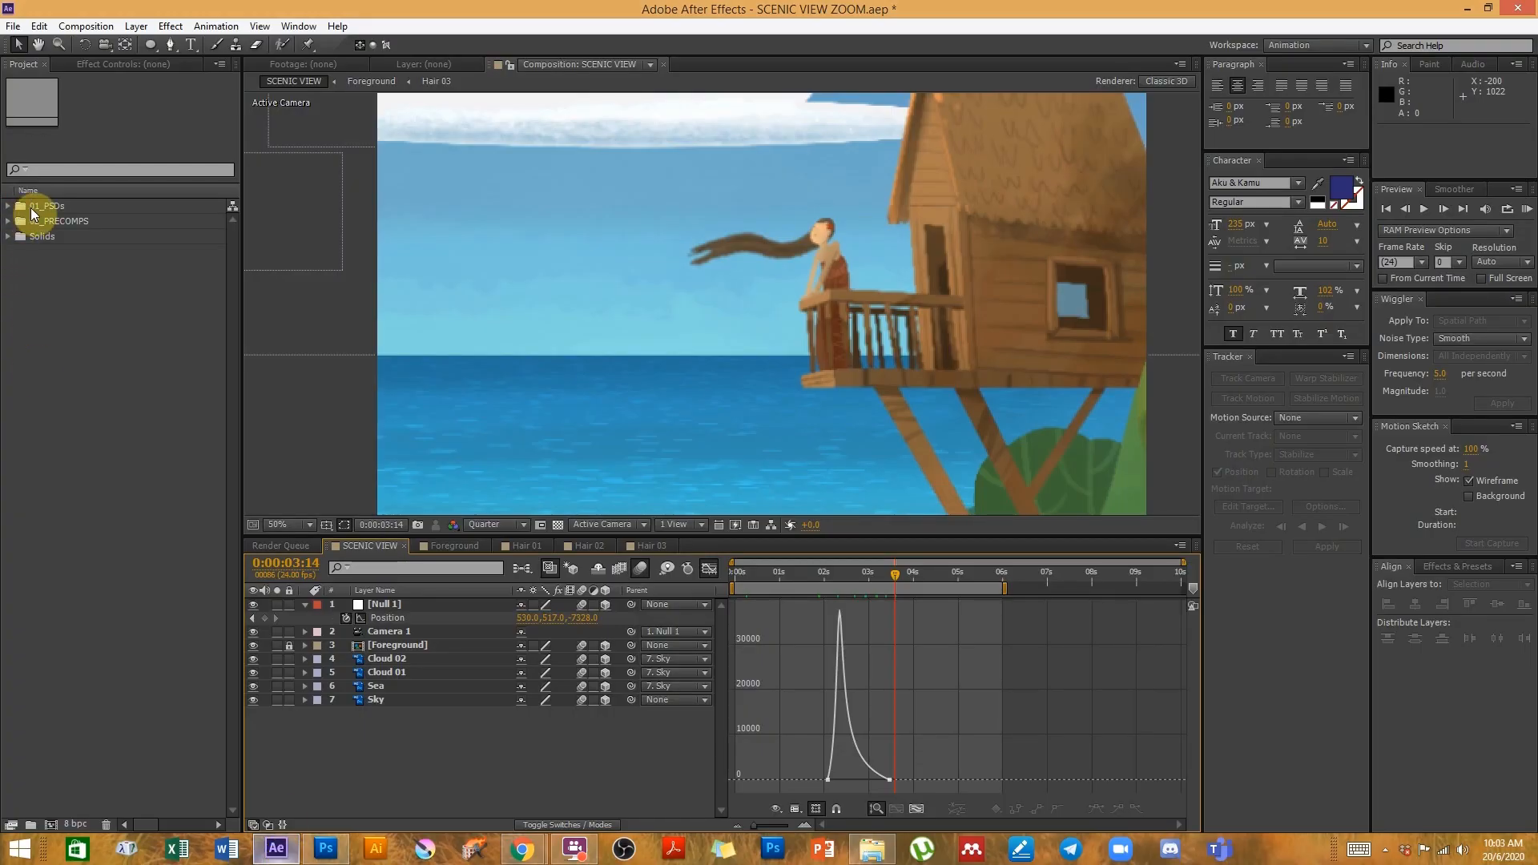
pyautogui.click(7, 207)
pyautogui.click(55, 218)
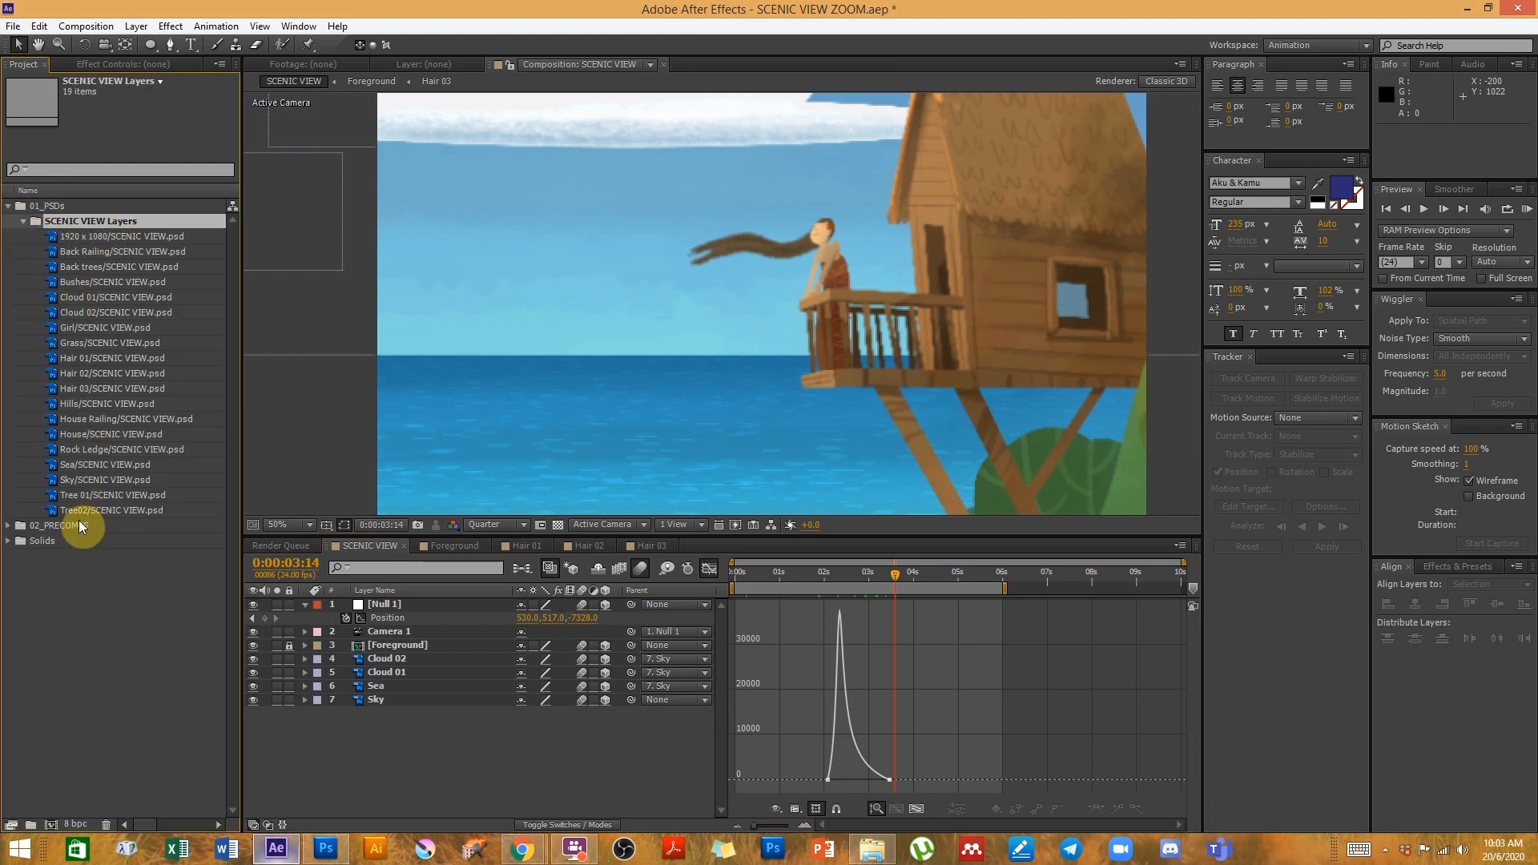
# - Import the file SCENIC VIEW.psd from the IMPORTING FILES folder as Footage
pyautogui.click(12, 26)
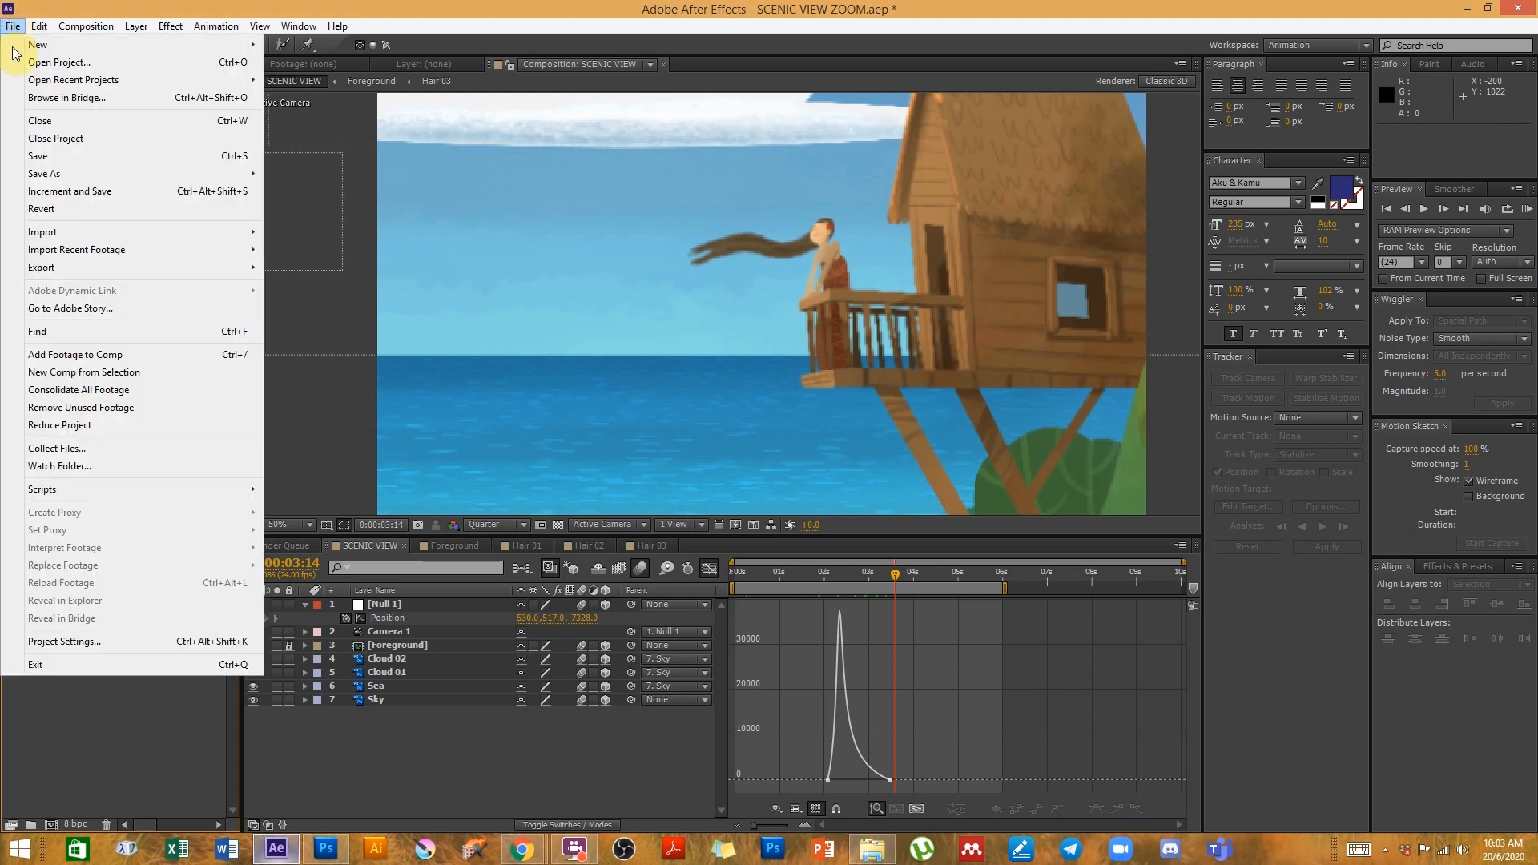
pyautogui.moveTo(60, 232)
pyautogui.click(316, 230)
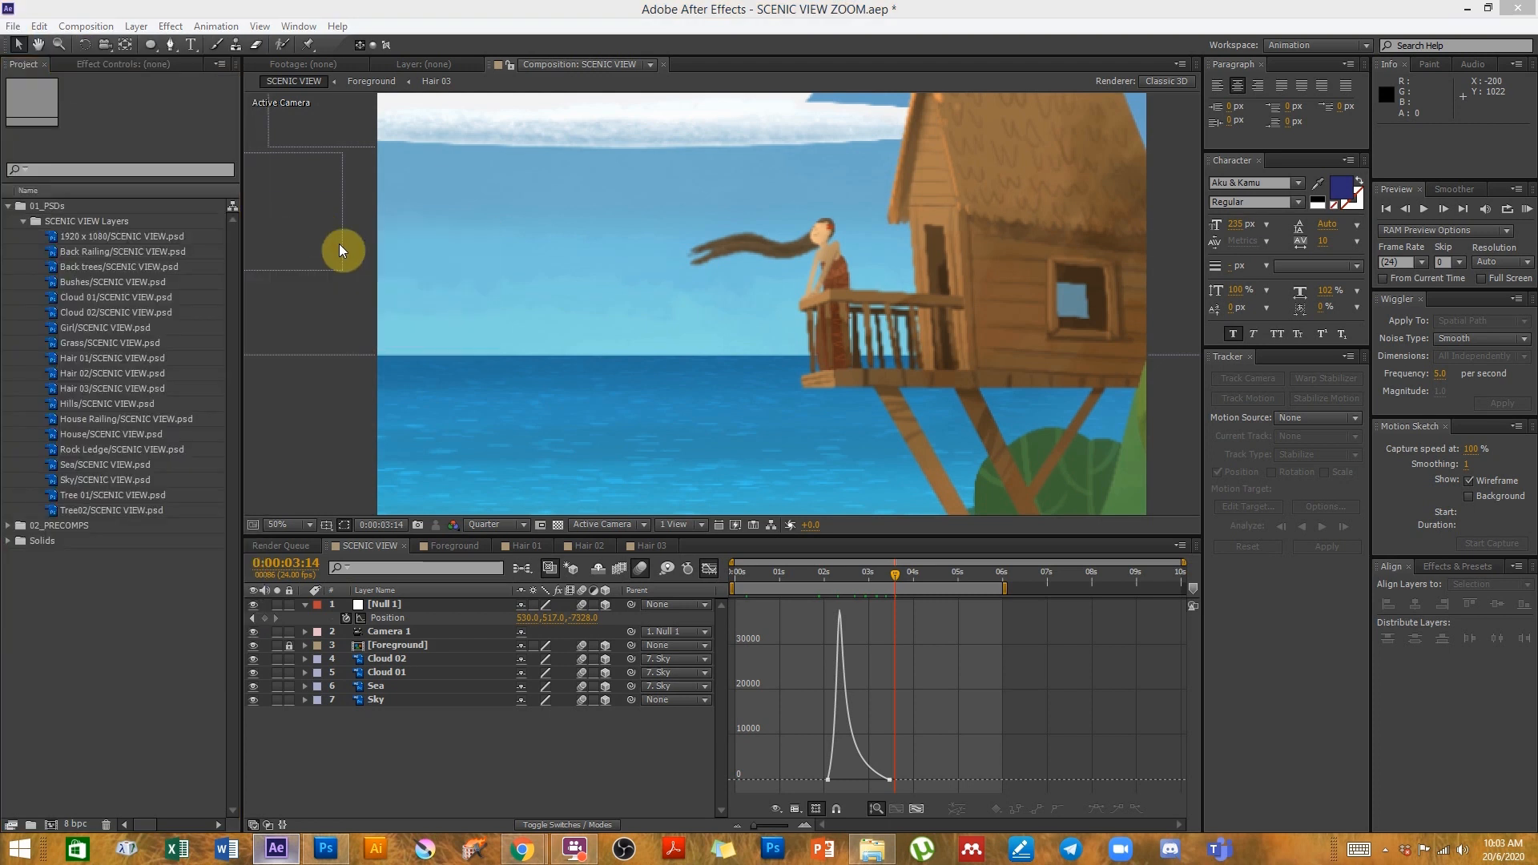
pyautogui.click(142, 126)
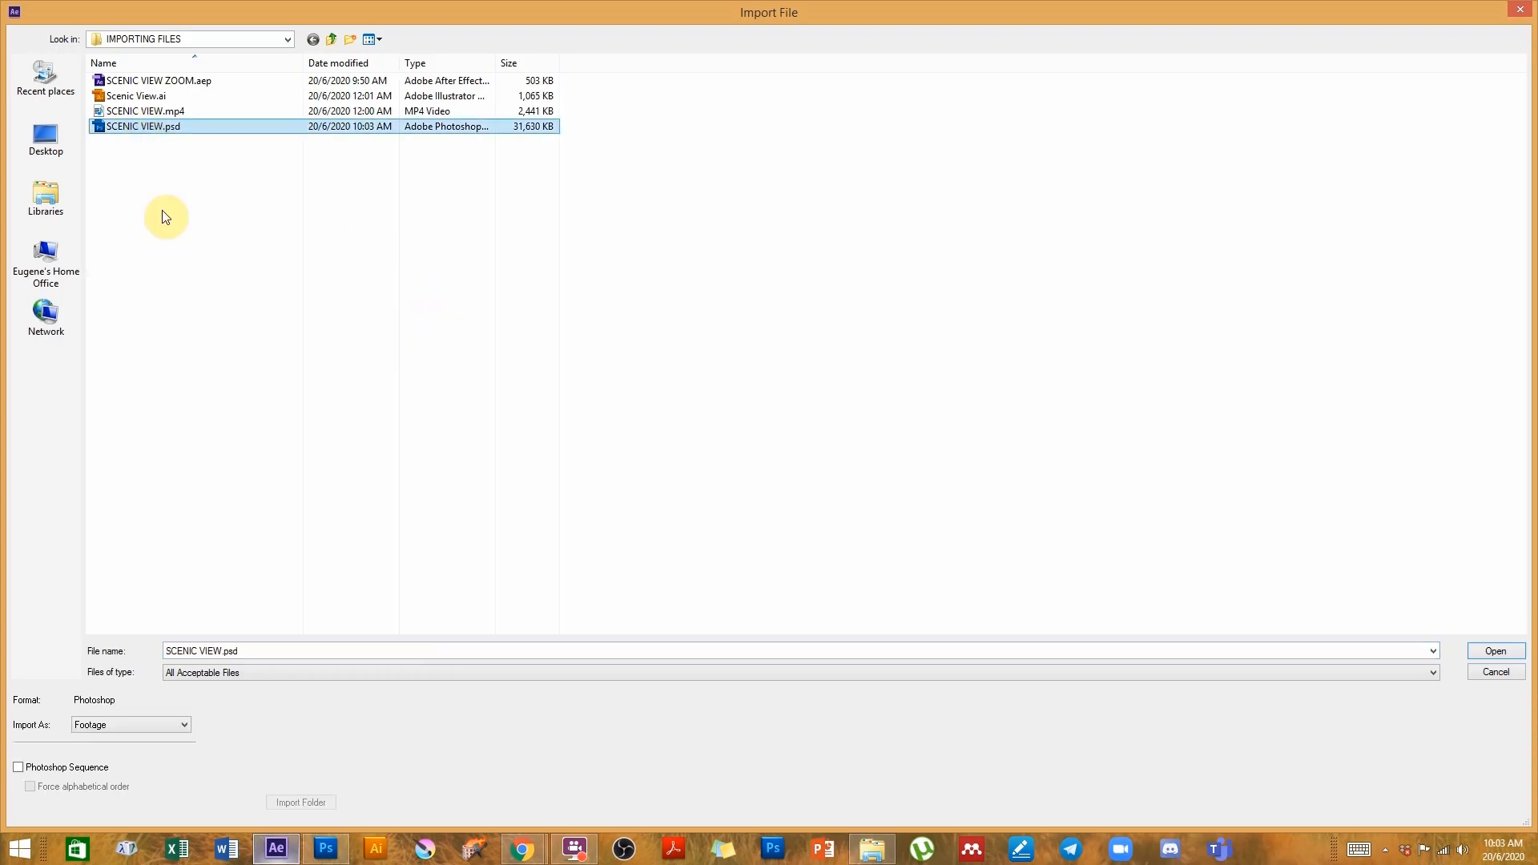
pyautogui.click(124, 725)
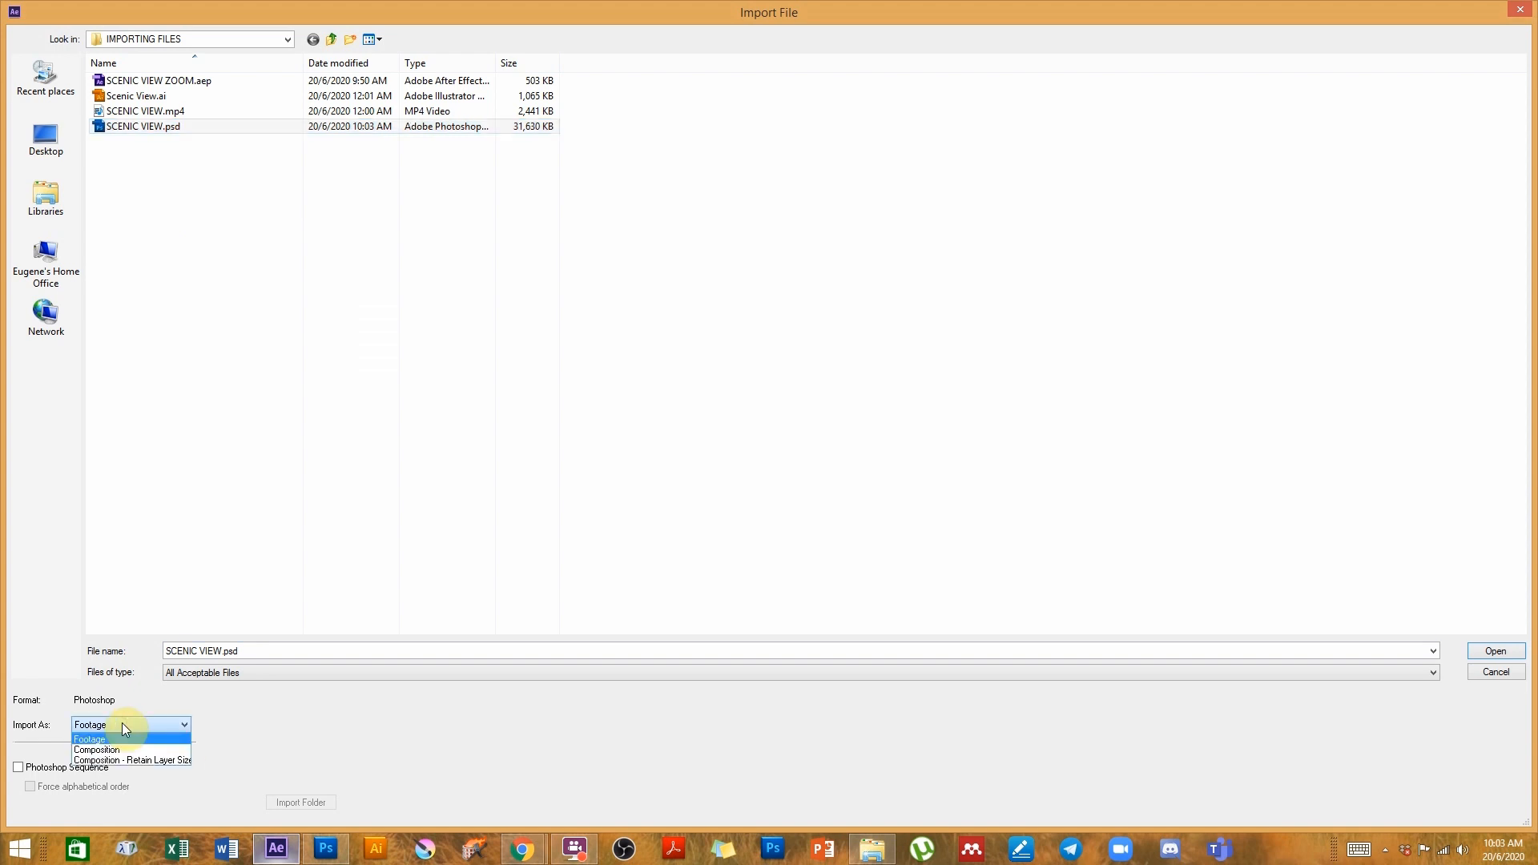
pyautogui.click(103, 740)
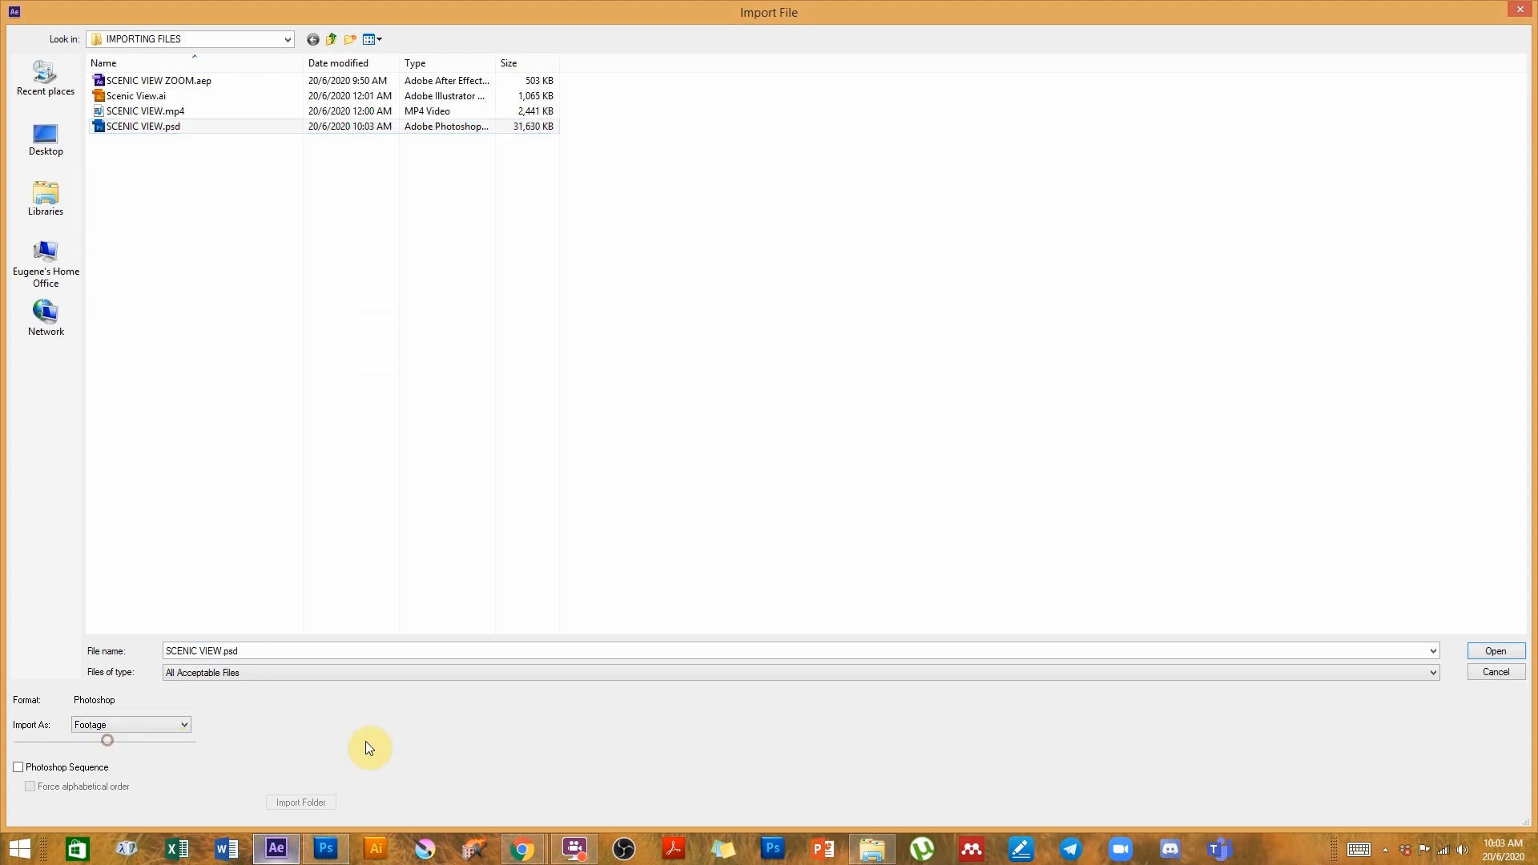
pyautogui.click(1504, 652)
# - Set the import kind to Footage and choose the Leaf01 layer
pyautogui.click(747, 345)
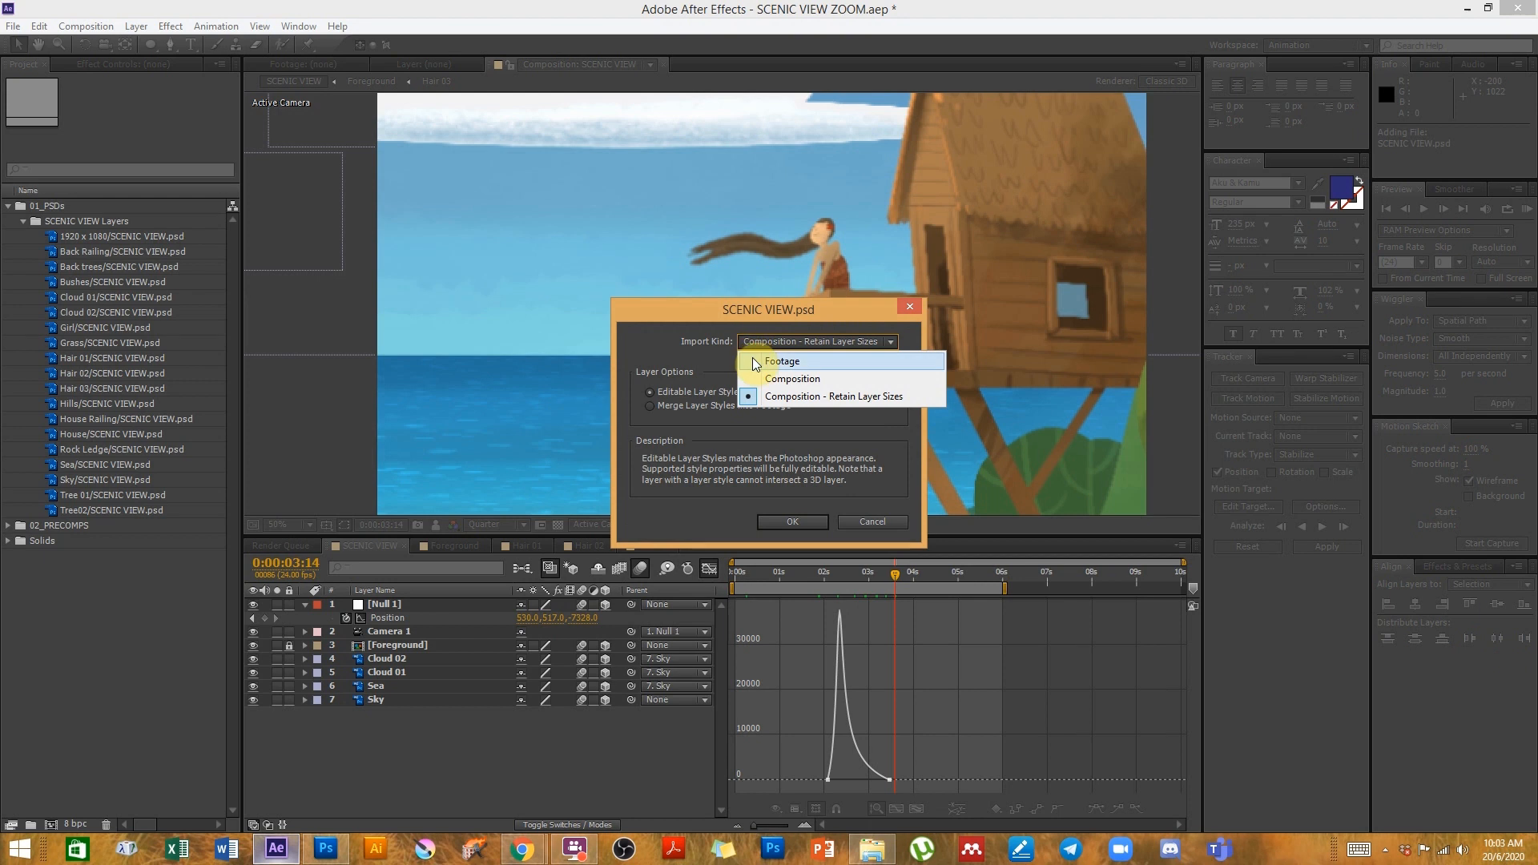
pyautogui.click(755, 361)
pyautogui.click(752, 344)
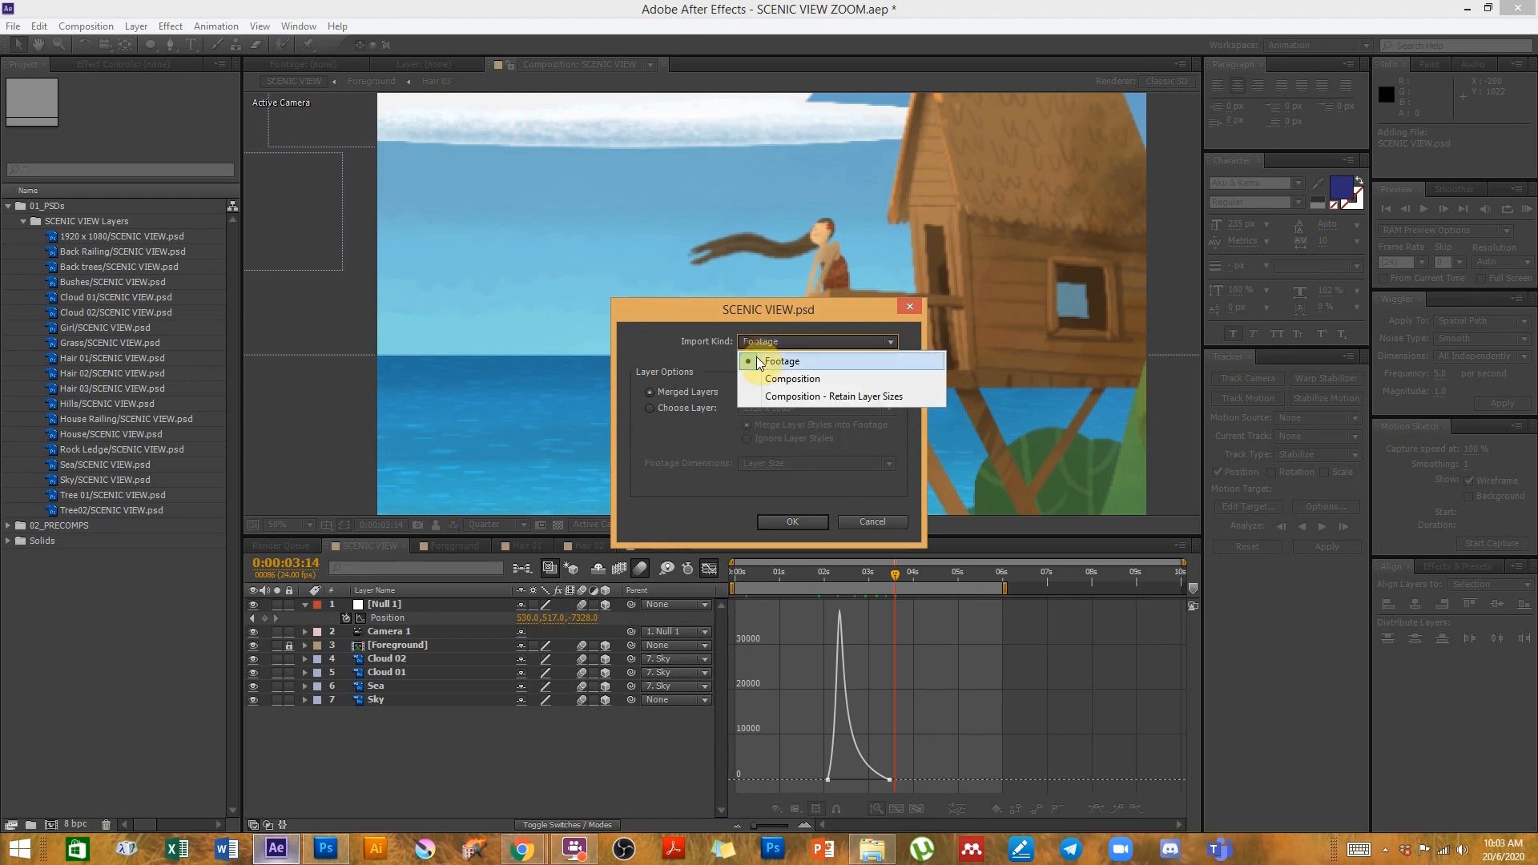
pyautogui.click(757, 359)
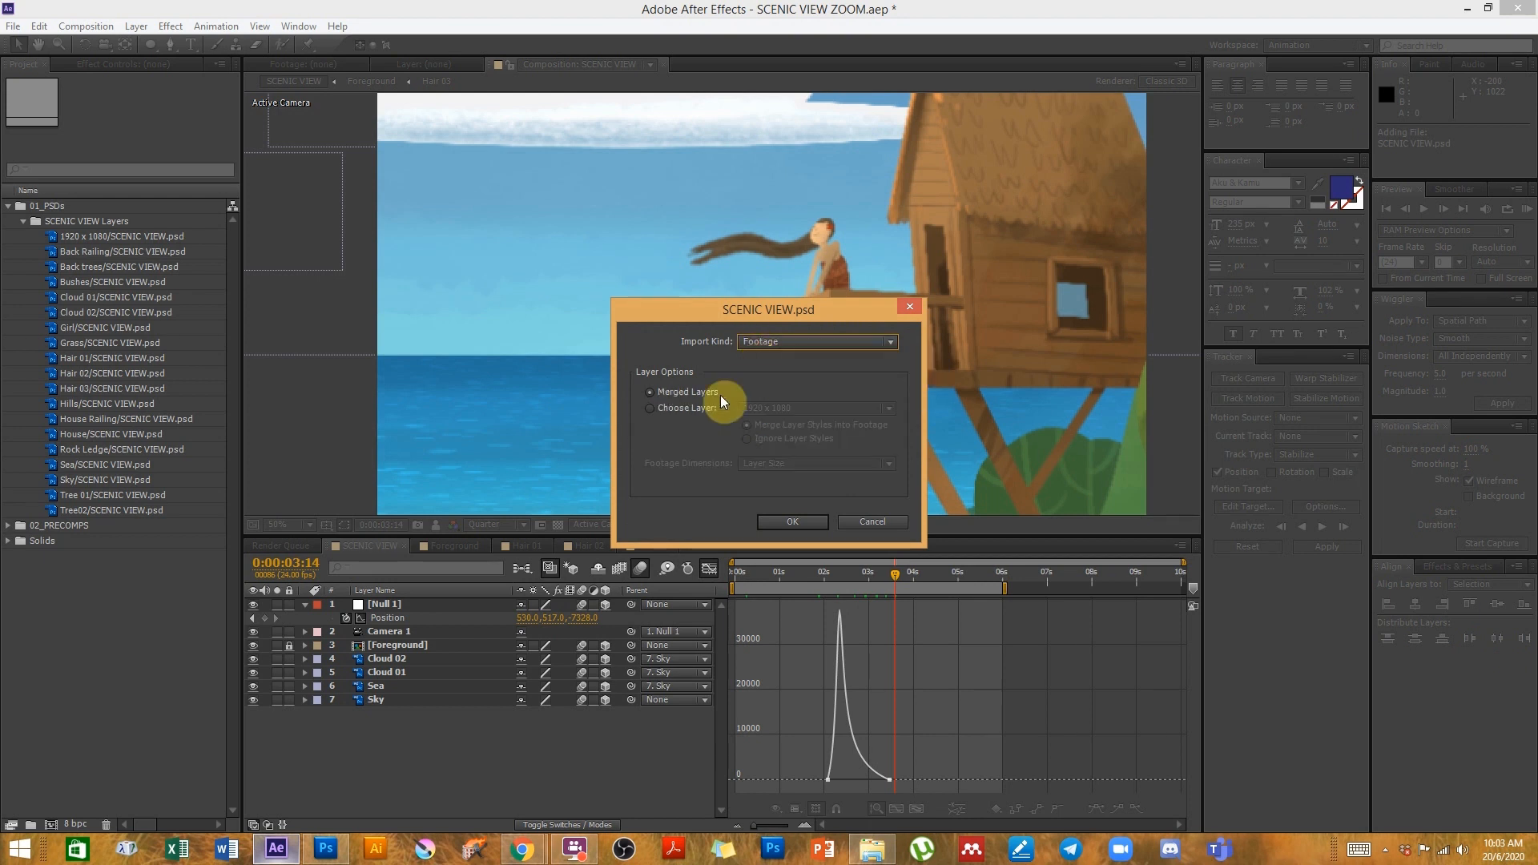
pyautogui.click(650, 407)
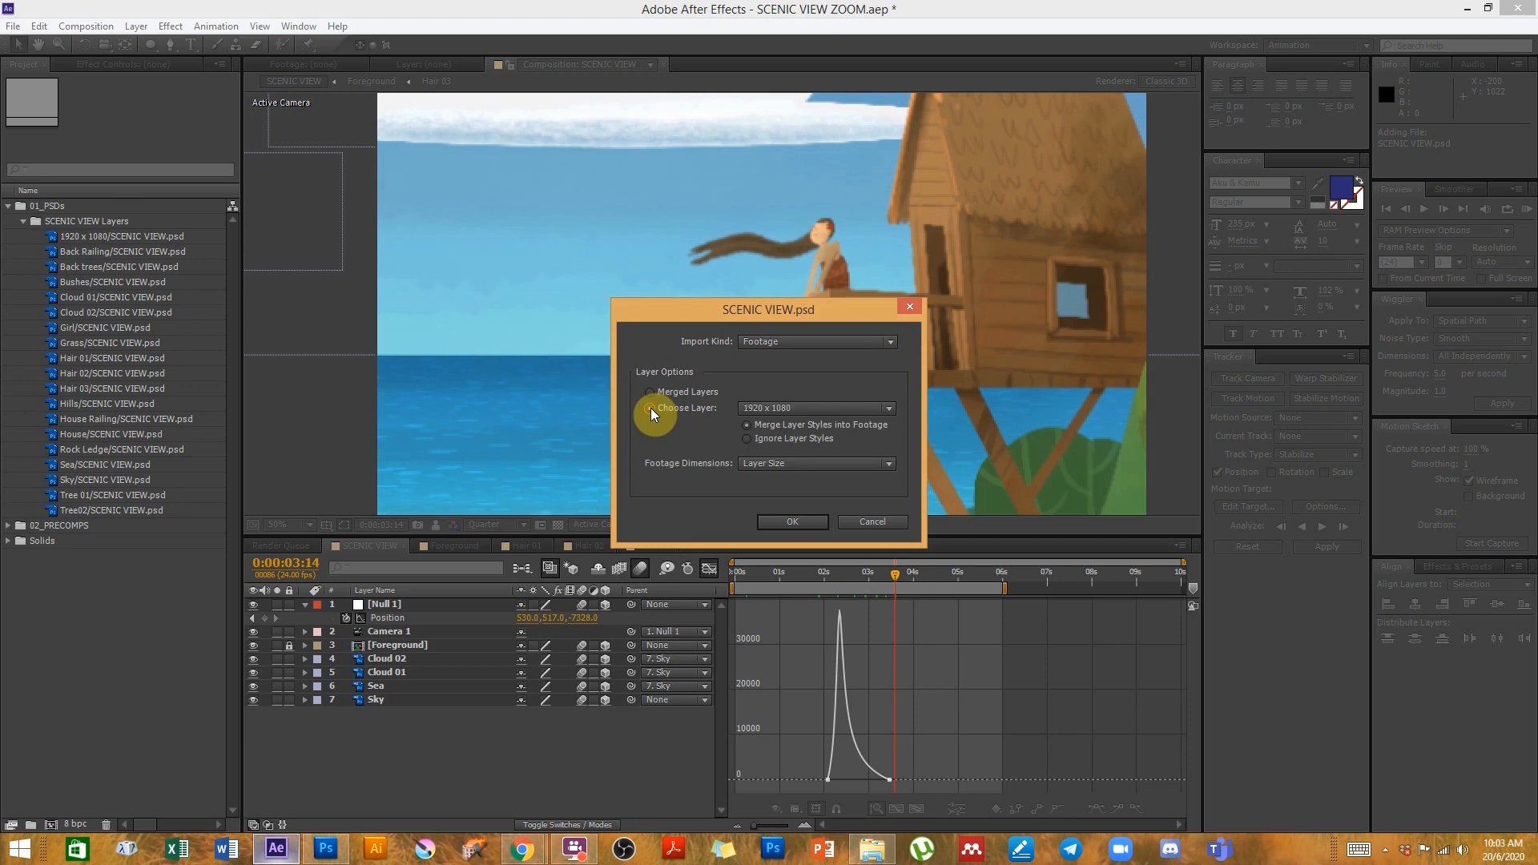
pyautogui.click(779, 411)
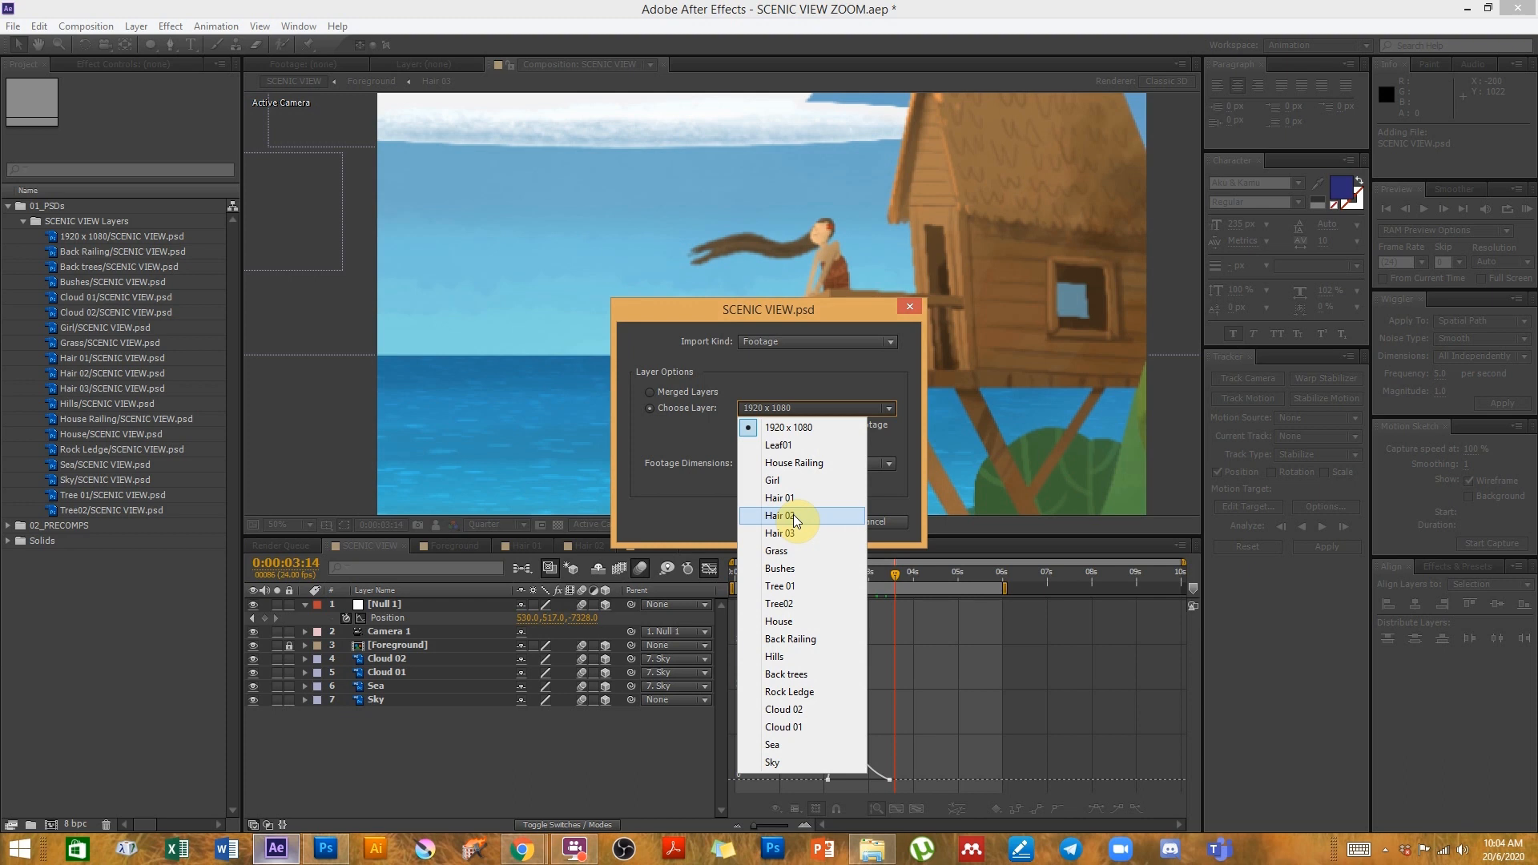
pyautogui.click(786, 446)
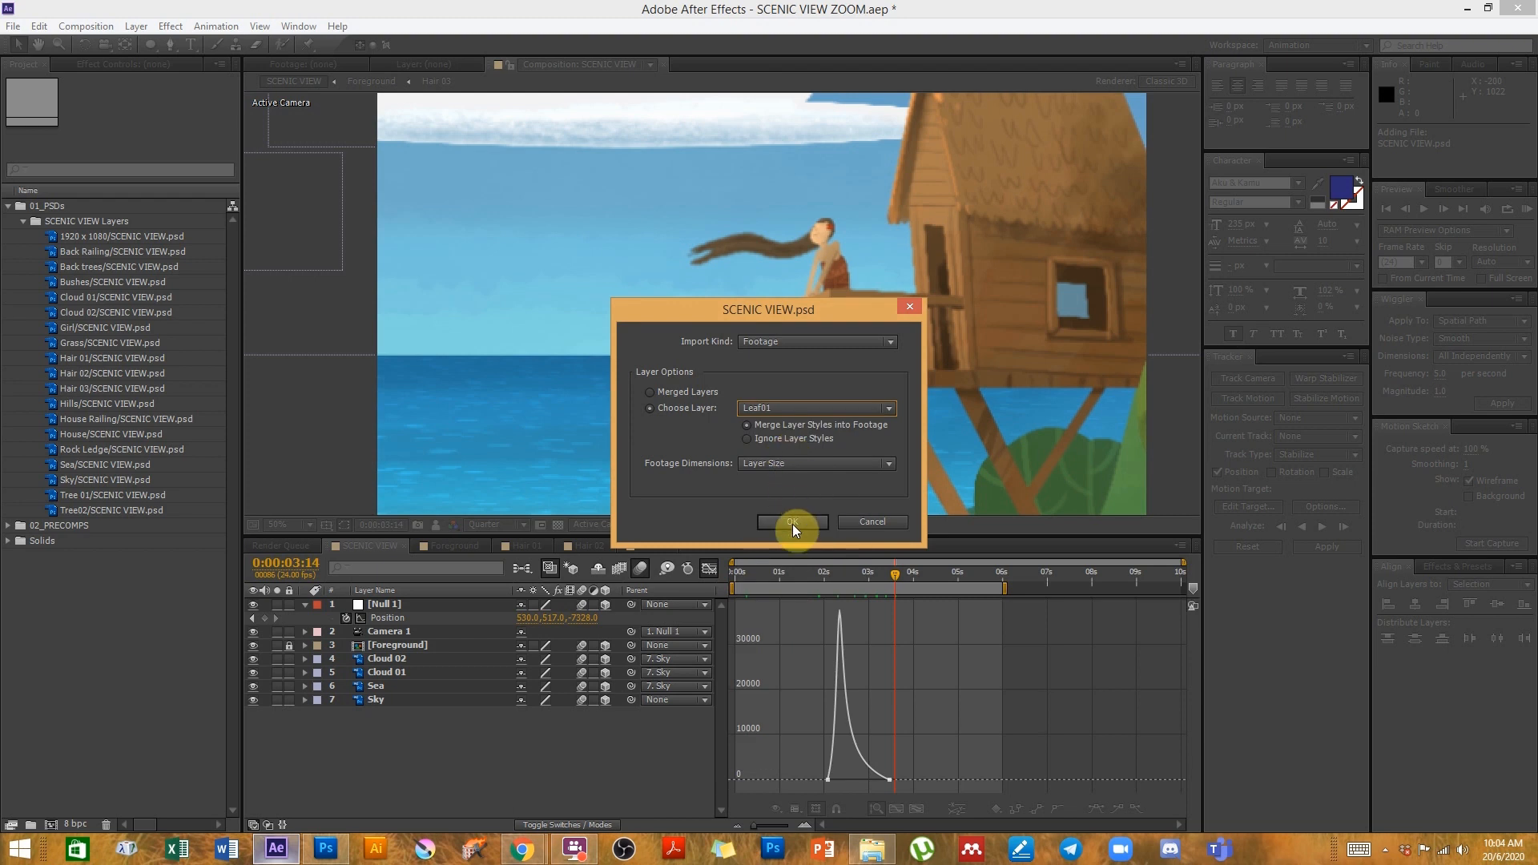
# - Keep the footage dimensions at Layer Size and confirm the import
pyautogui.click(771, 465)
pyautogui.click(769, 479)
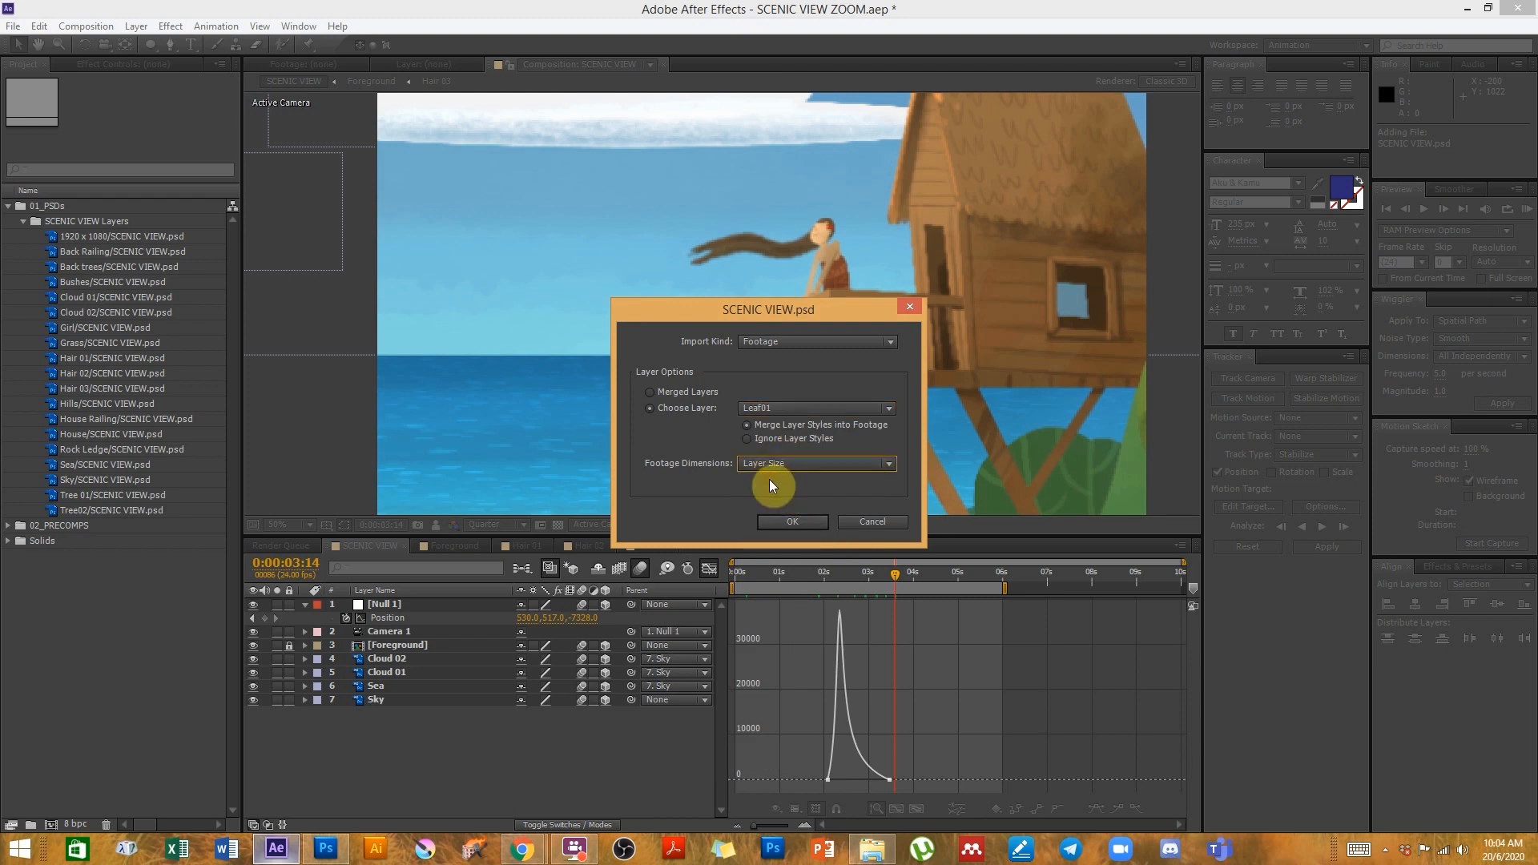
pyautogui.click(768, 465)
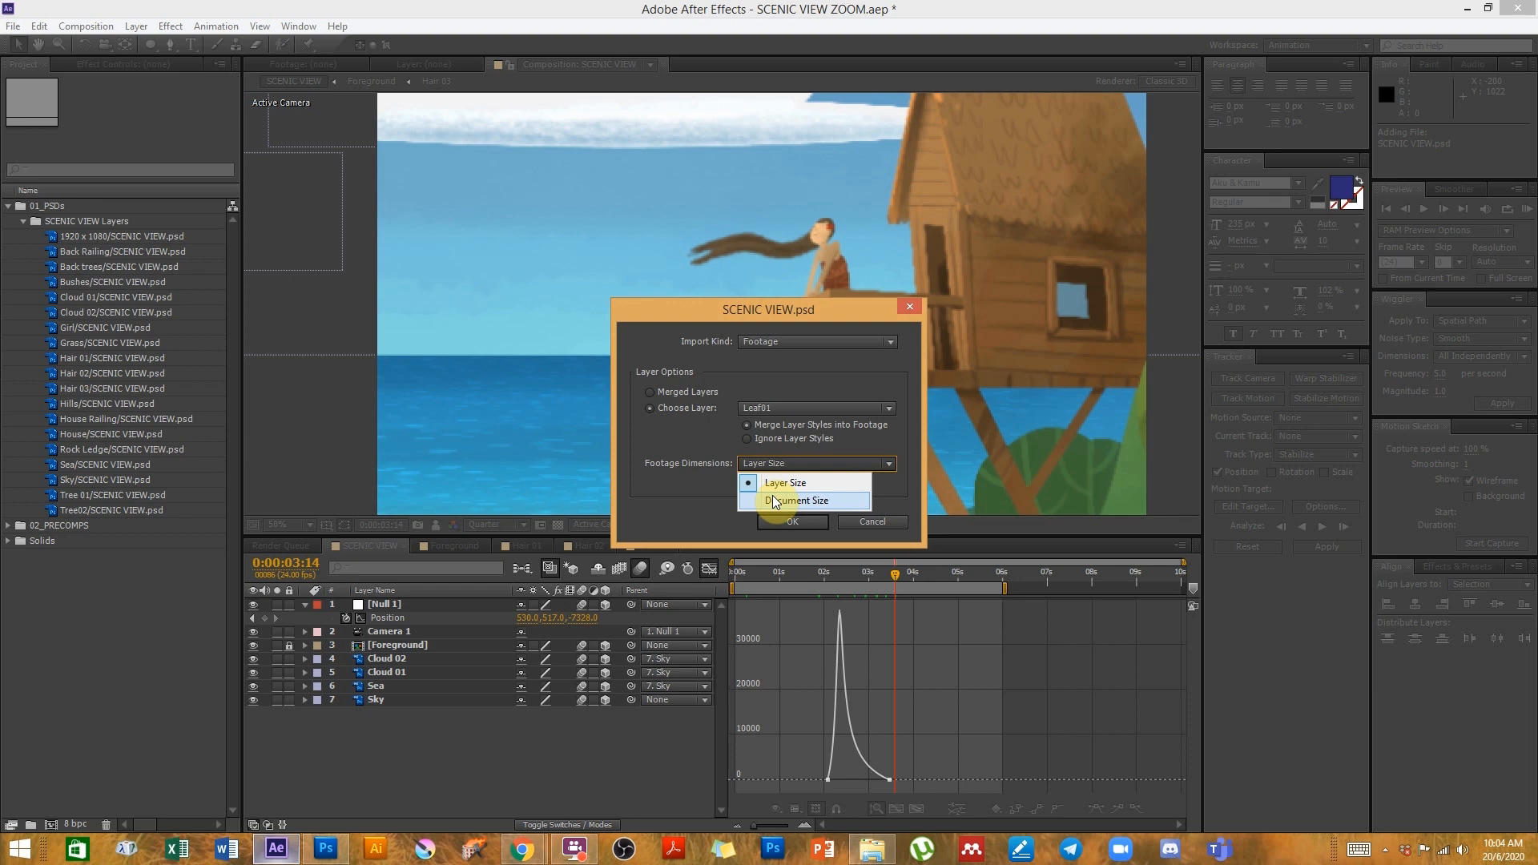
pyautogui.click(778, 484)
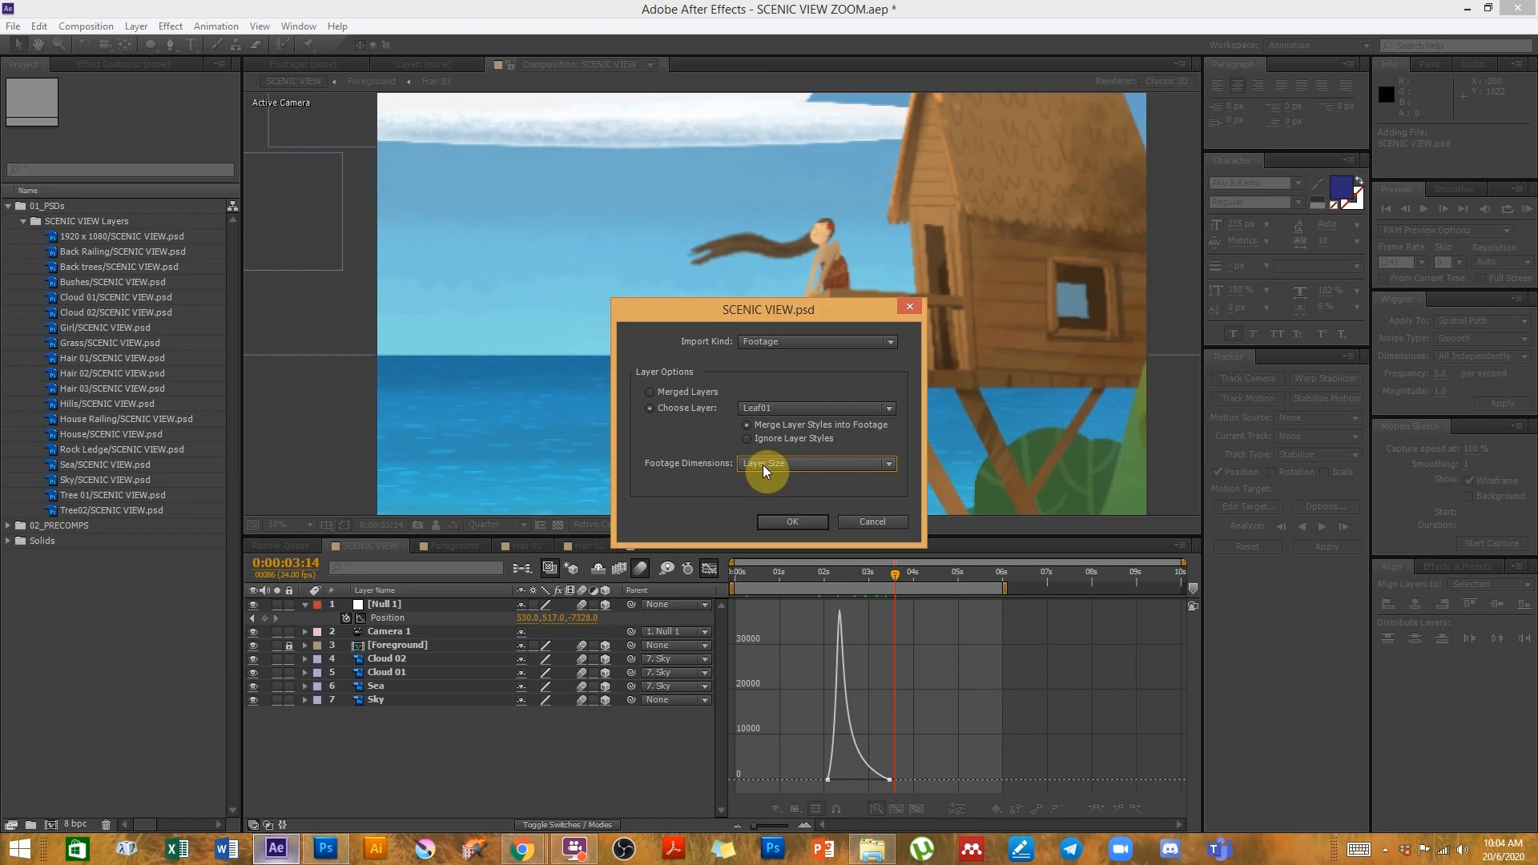
pyautogui.click(763, 465)
pyautogui.click(763, 477)
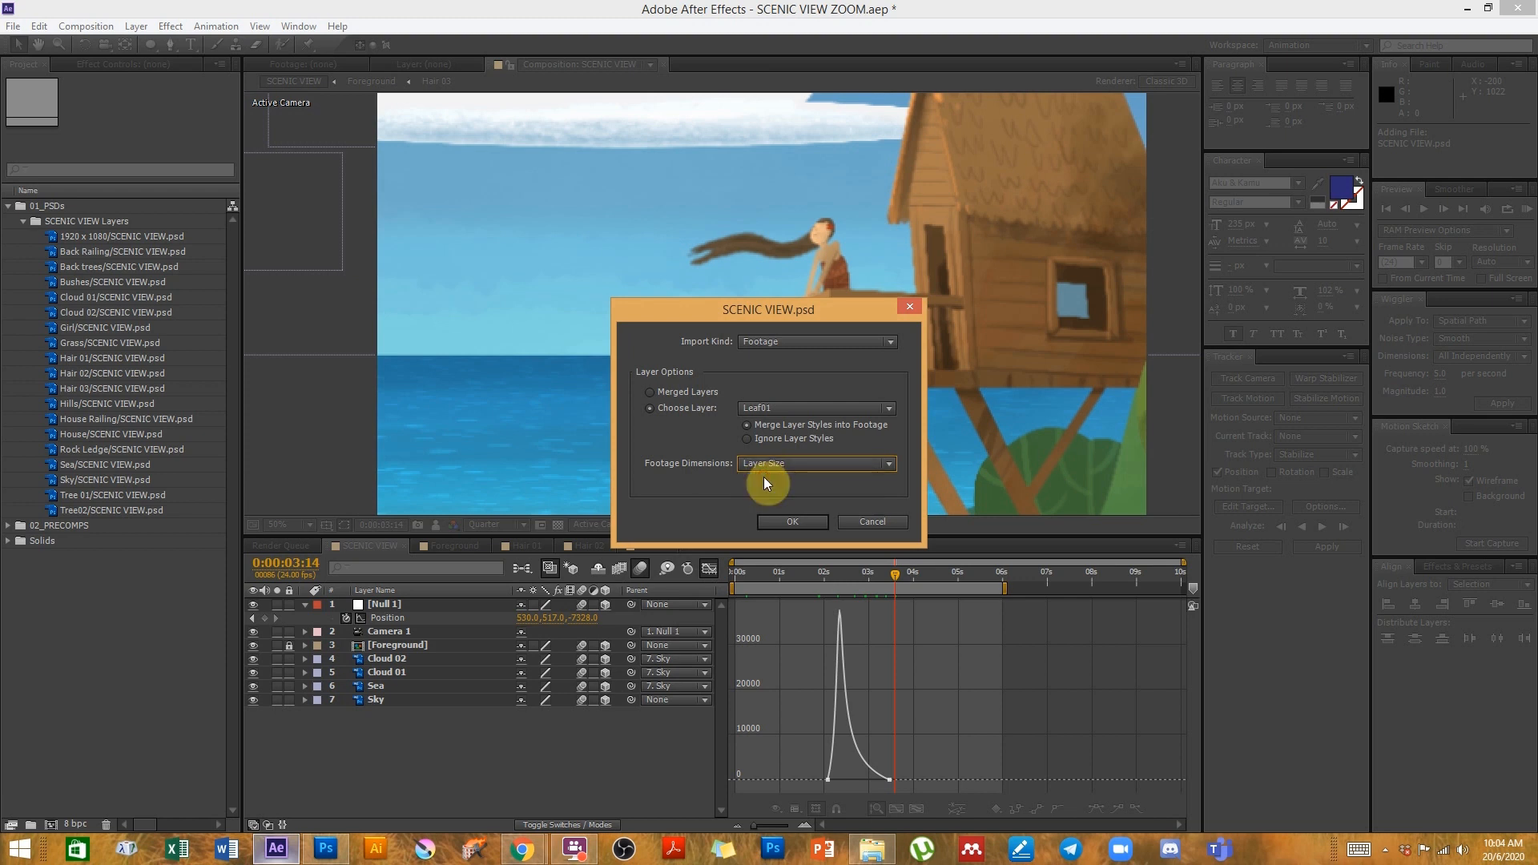
pyautogui.click(789, 523)
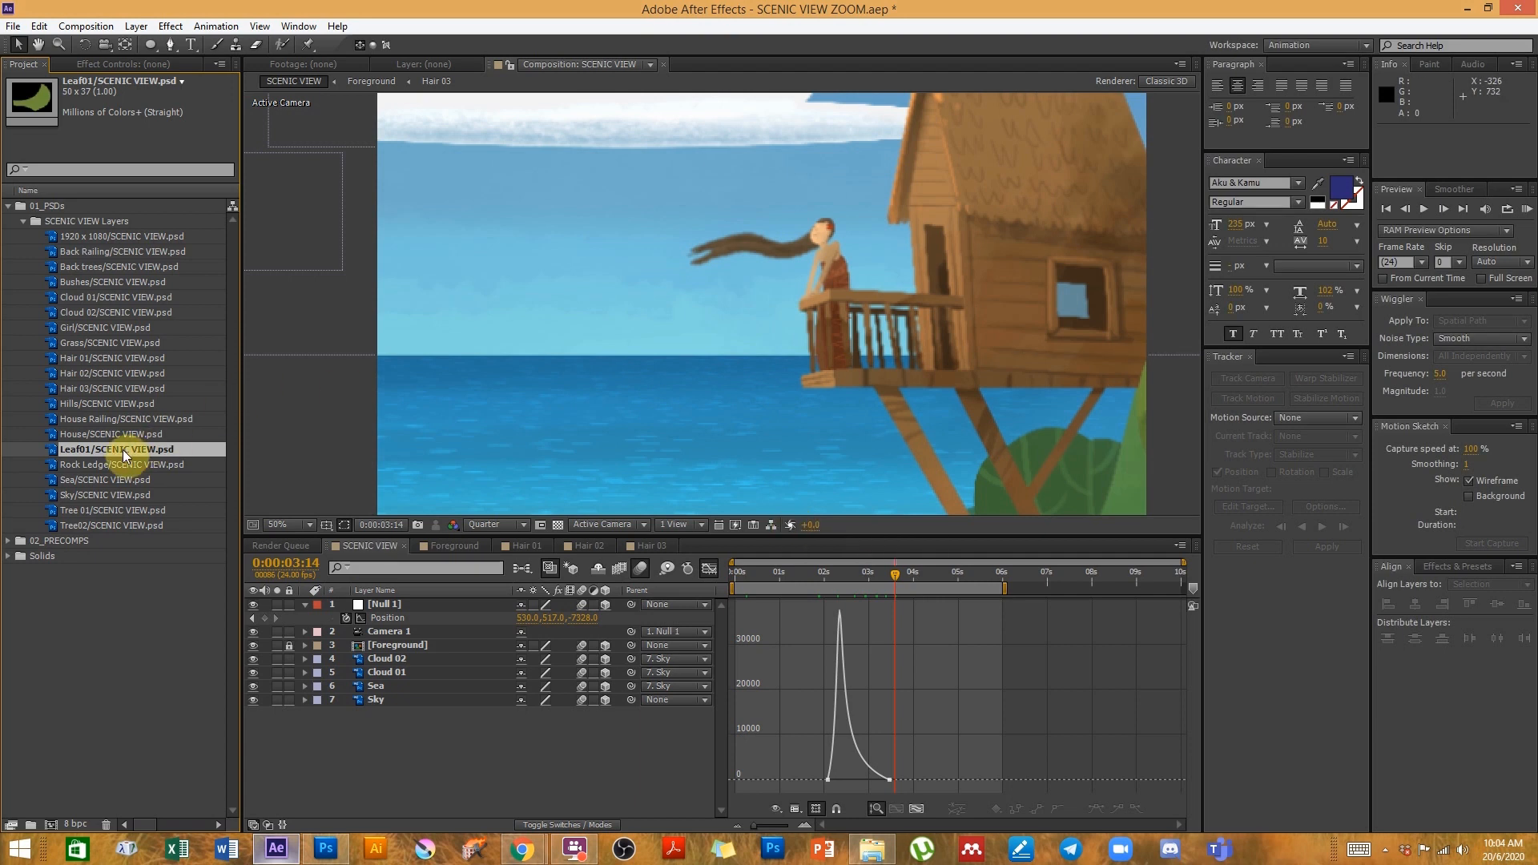
# - Open the Foreground precomp and place the Leaf01 footage in its viewer left of the girl
pyautogui.moveTo(123, 450)
pyautogui.mouseDown()
pyautogui.moveTo(353, 694)
pyautogui.moveTo(387, 642)
pyautogui.moveTo(373, 651)
pyautogui.moveTo(97, 444)
pyautogui.mouseUp()
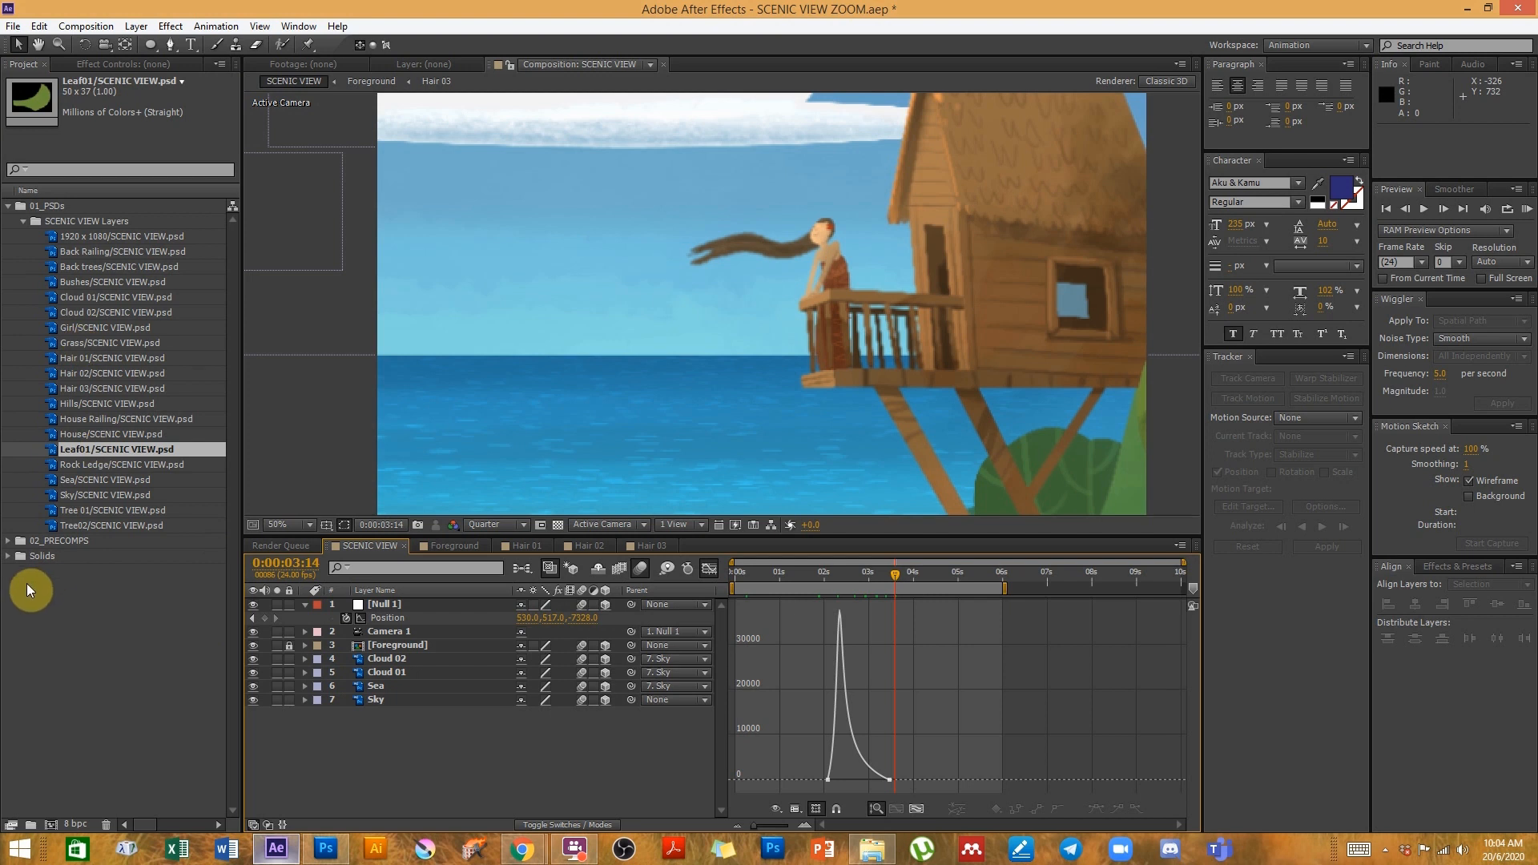
pyautogui.click(9, 541)
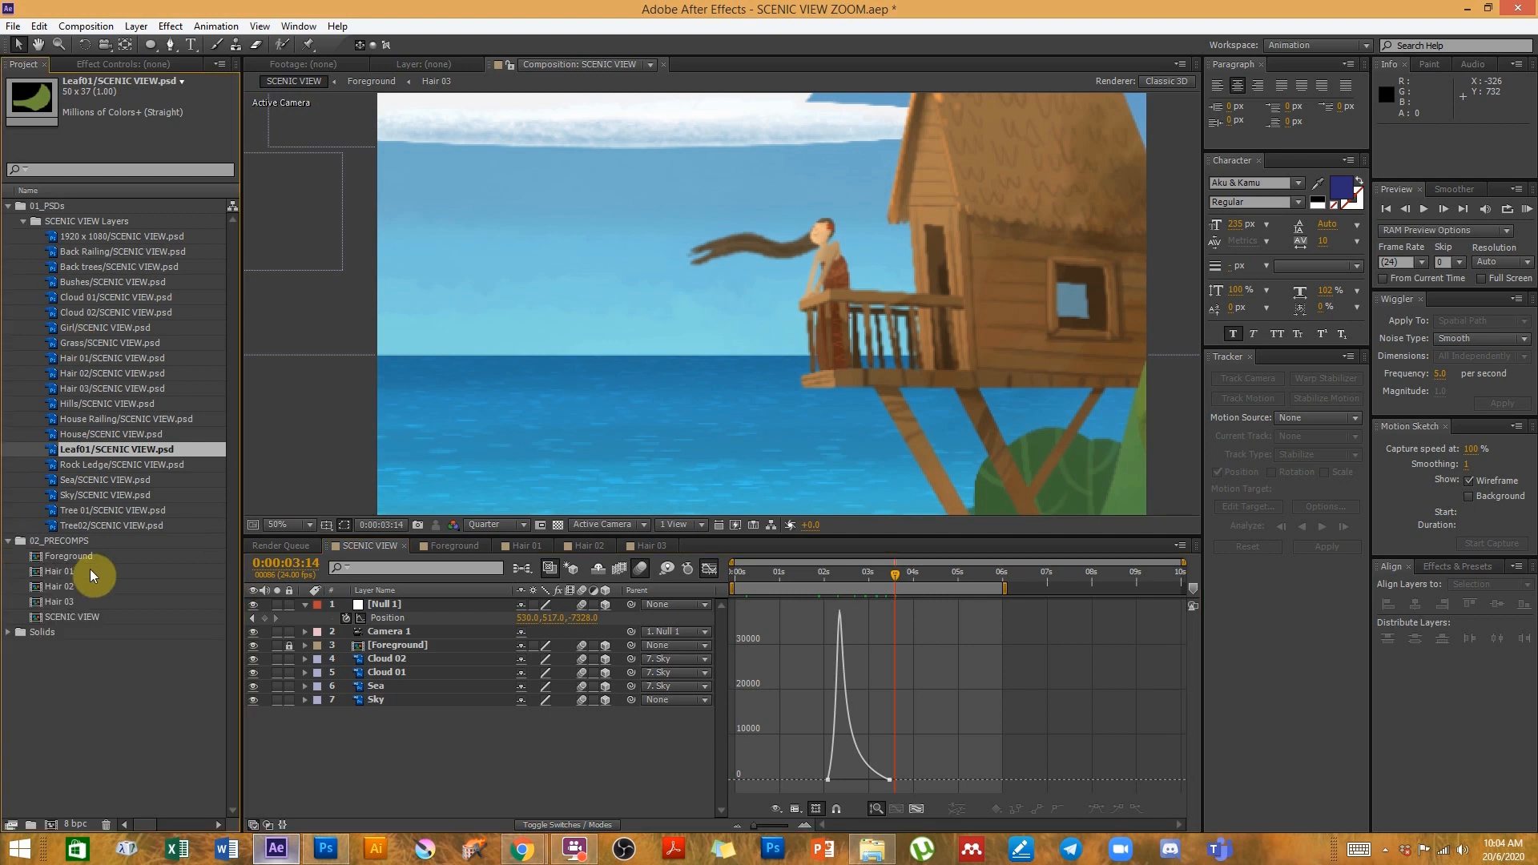
pyautogui.doubleClick(81, 556)
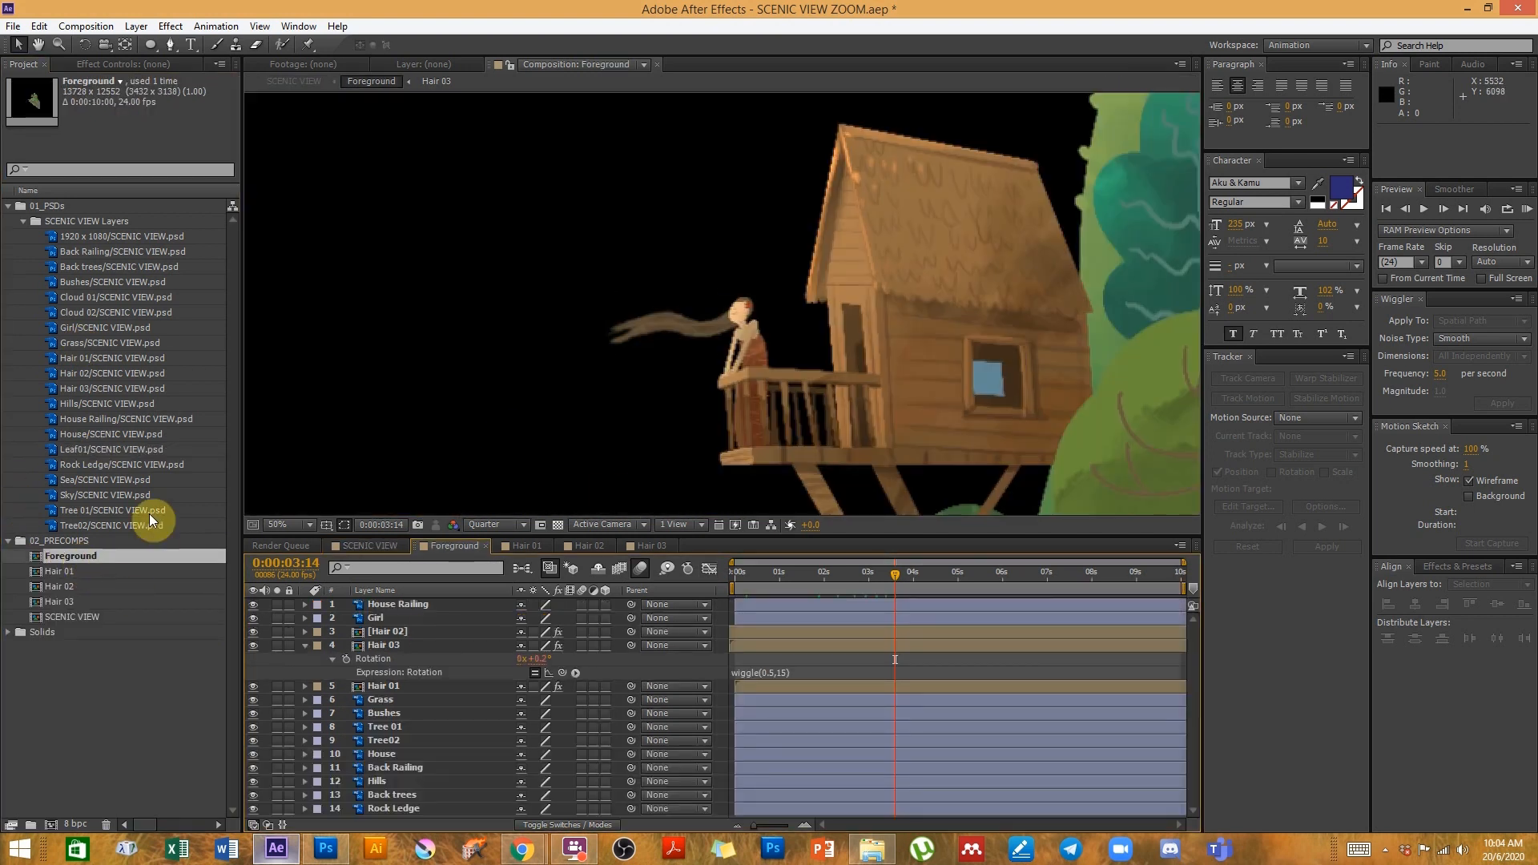
pyautogui.moveTo(65, 452); pyautogui.dragTo(517, 388)
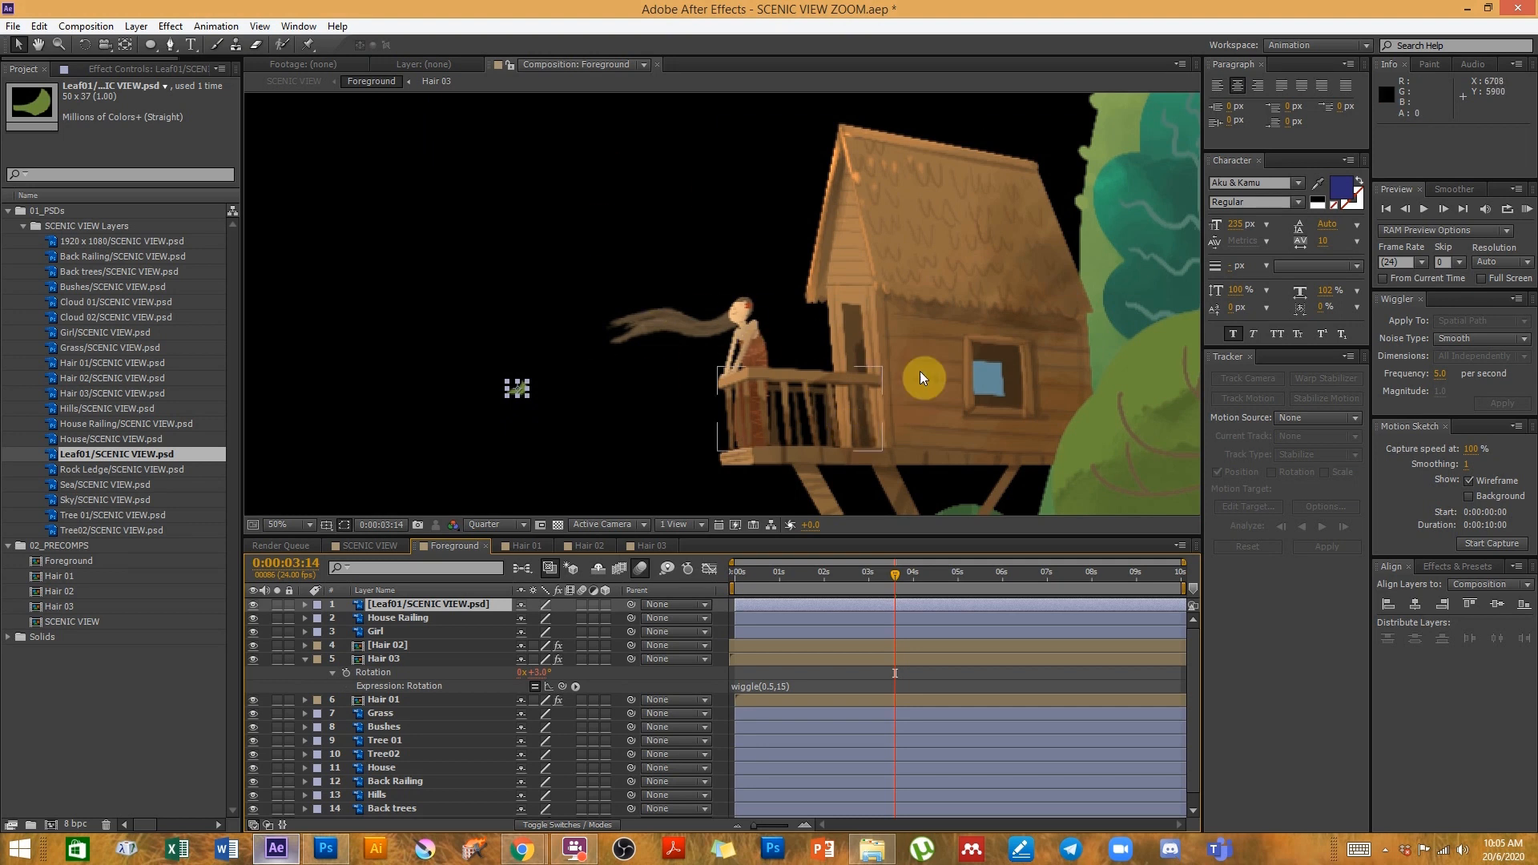
# - Delete the Leaf01 layer from the Foreground composition
pyautogui.click(837, 381)
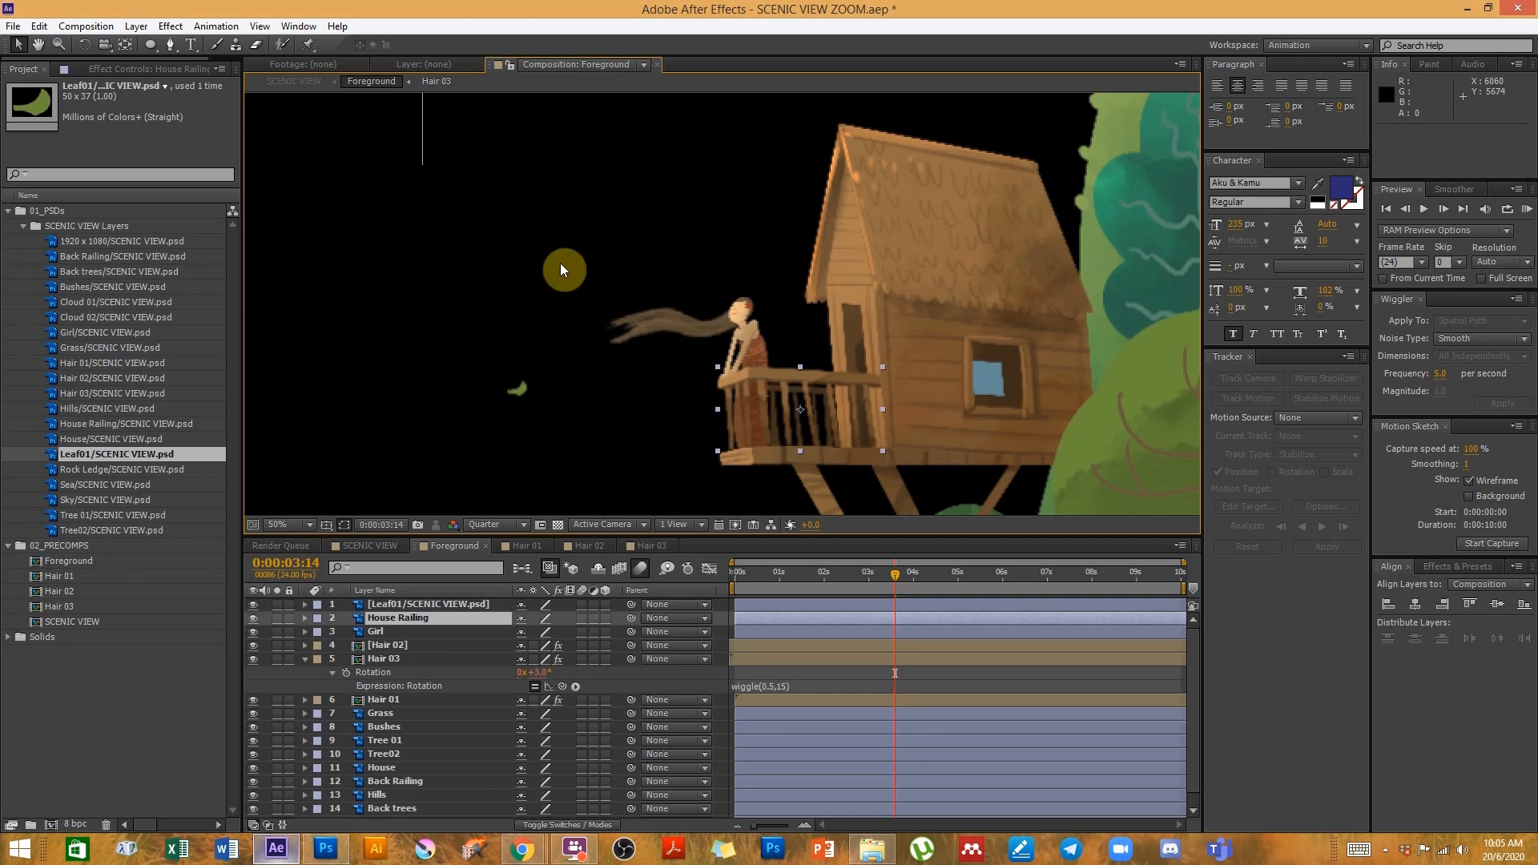
pyautogui.click(521, 388)
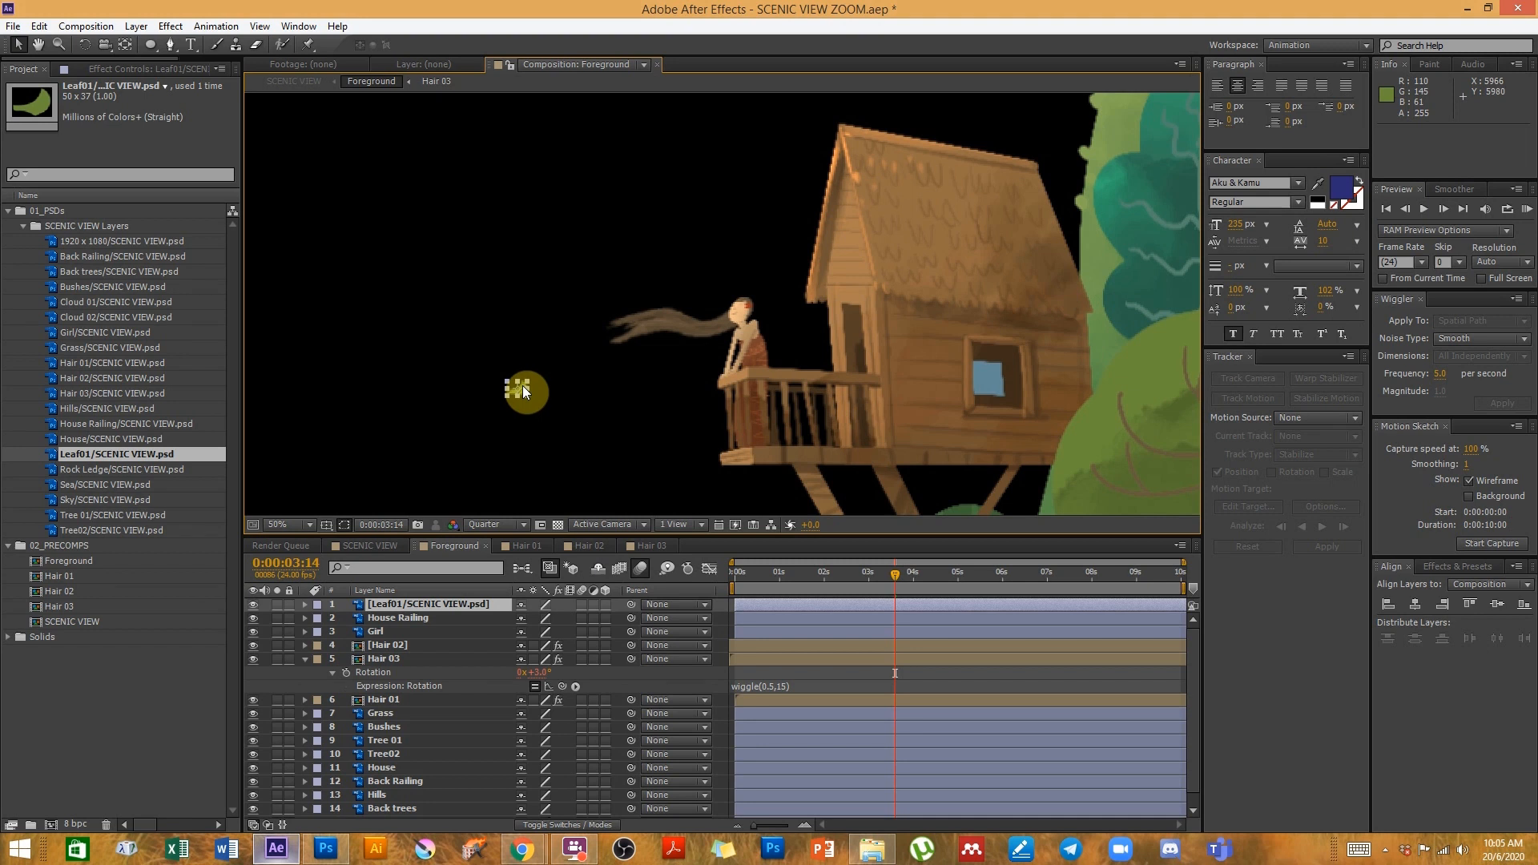
pyautogui.press('Delete')
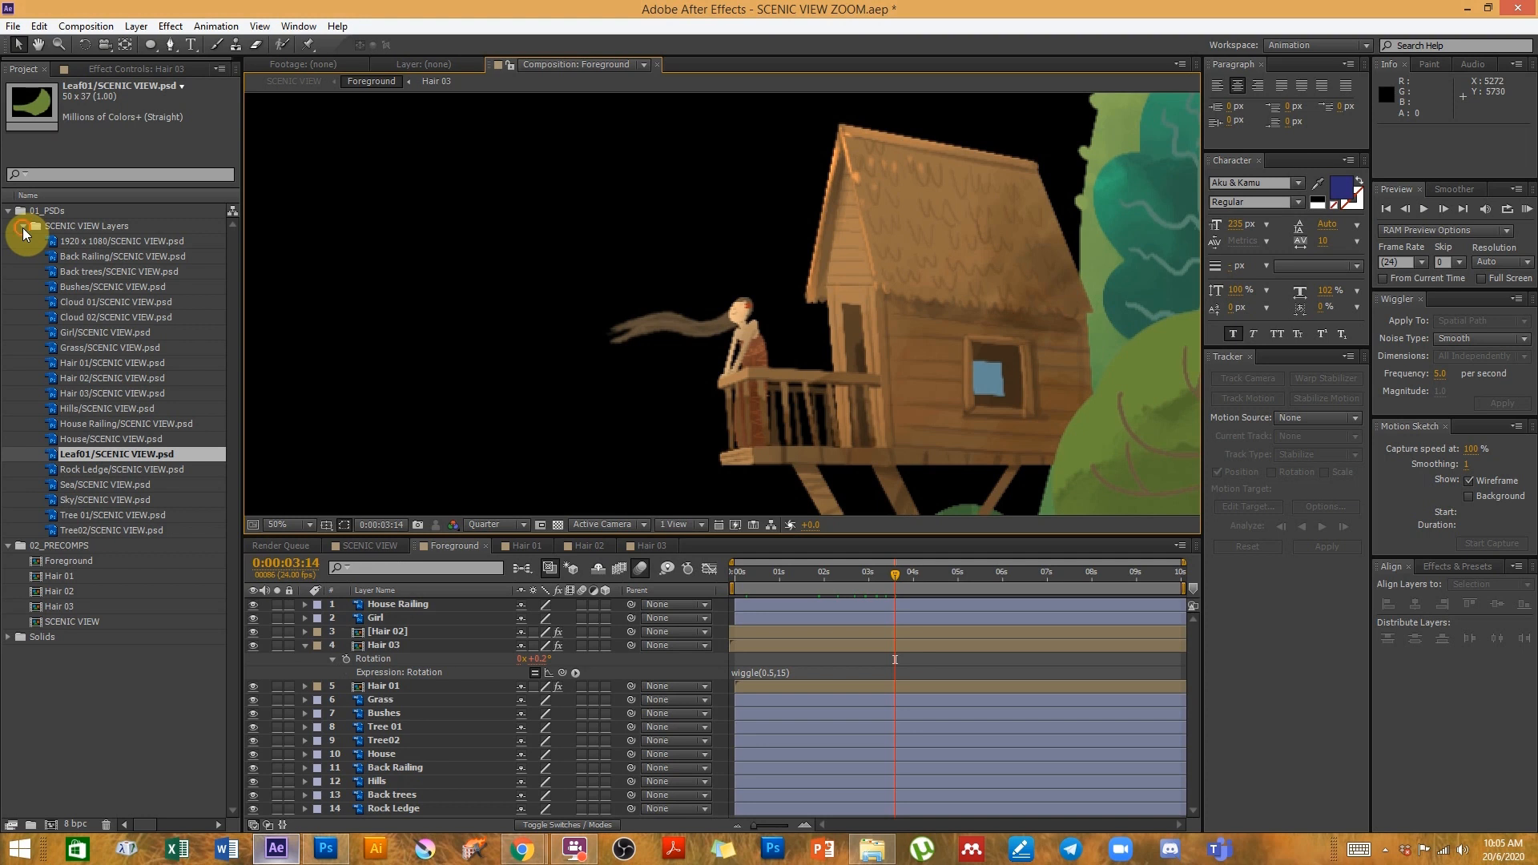
pyautogui.click(23, 227)
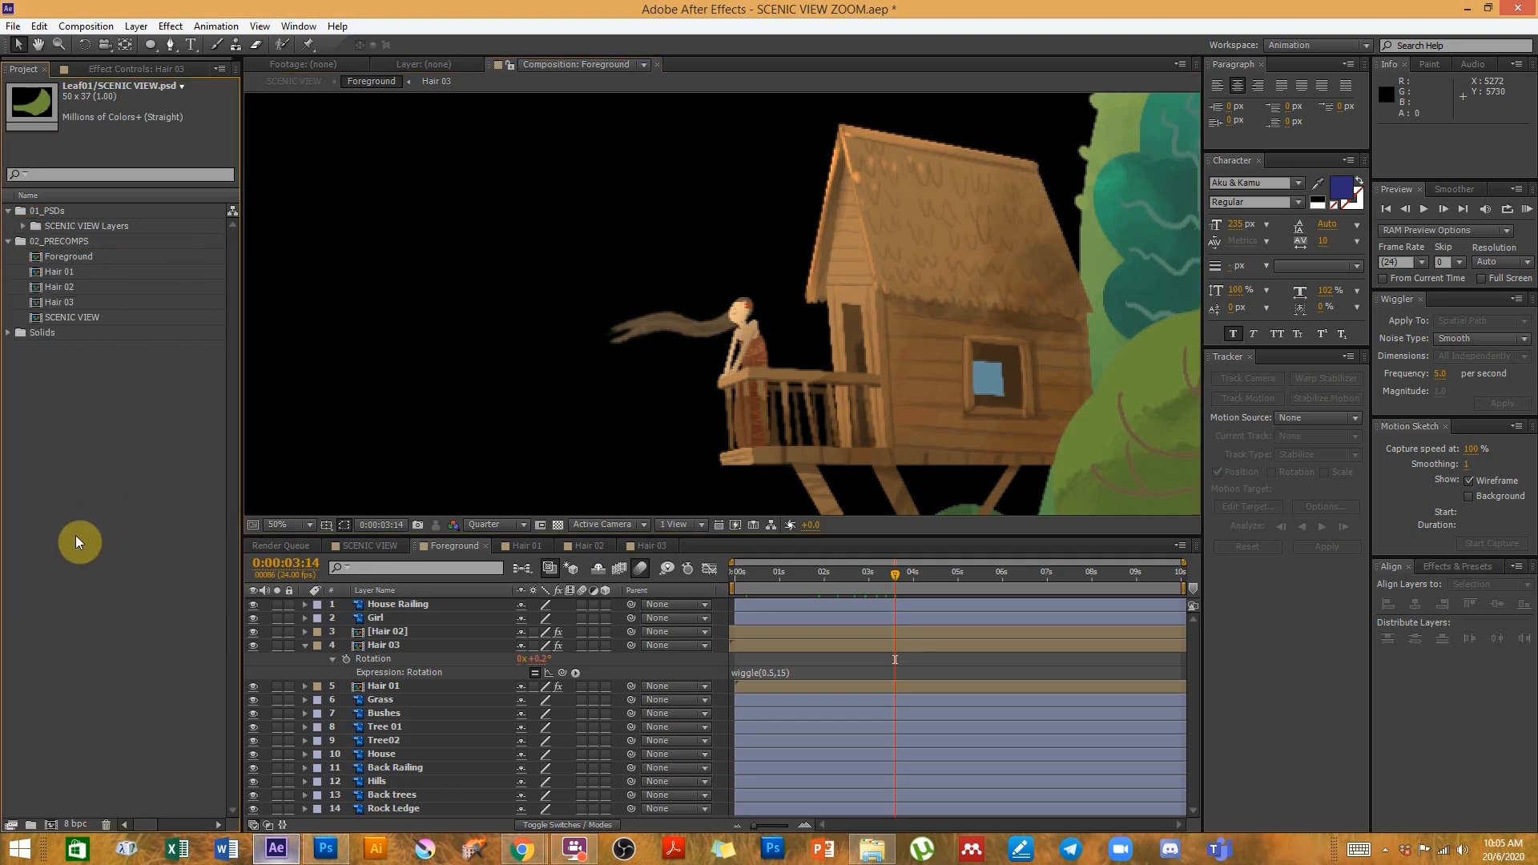
pyautogui.press('h')
pyautogui.moveTo(548, 389); pyautogui.dragTo(628, 377)
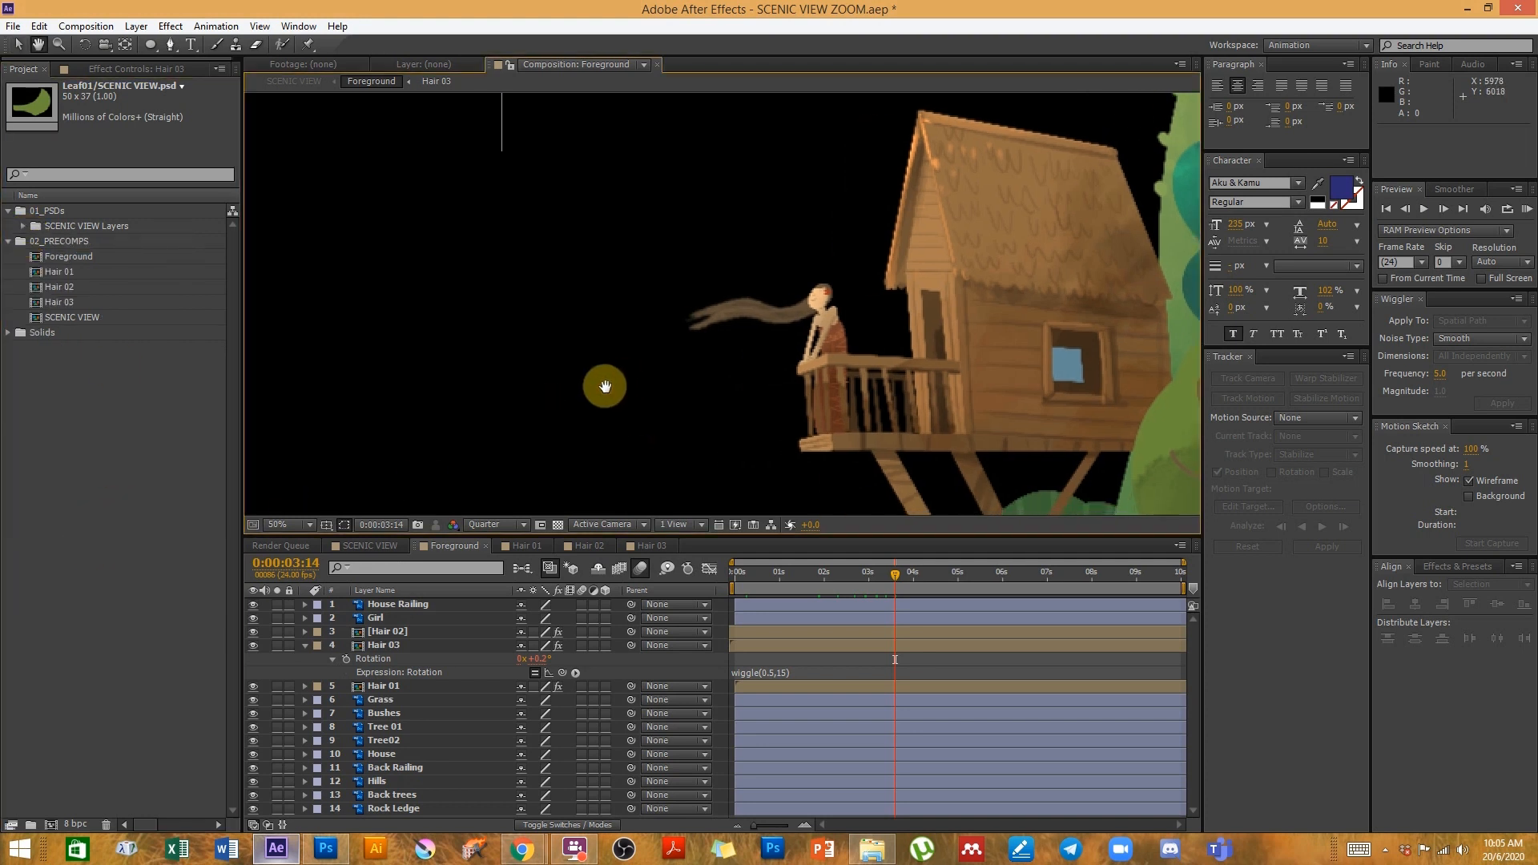
# - Open the IMPORTING FILES folder and play the SCENIC VIEW.mp4 reference video full screen
pyautogui.click(883, 854)
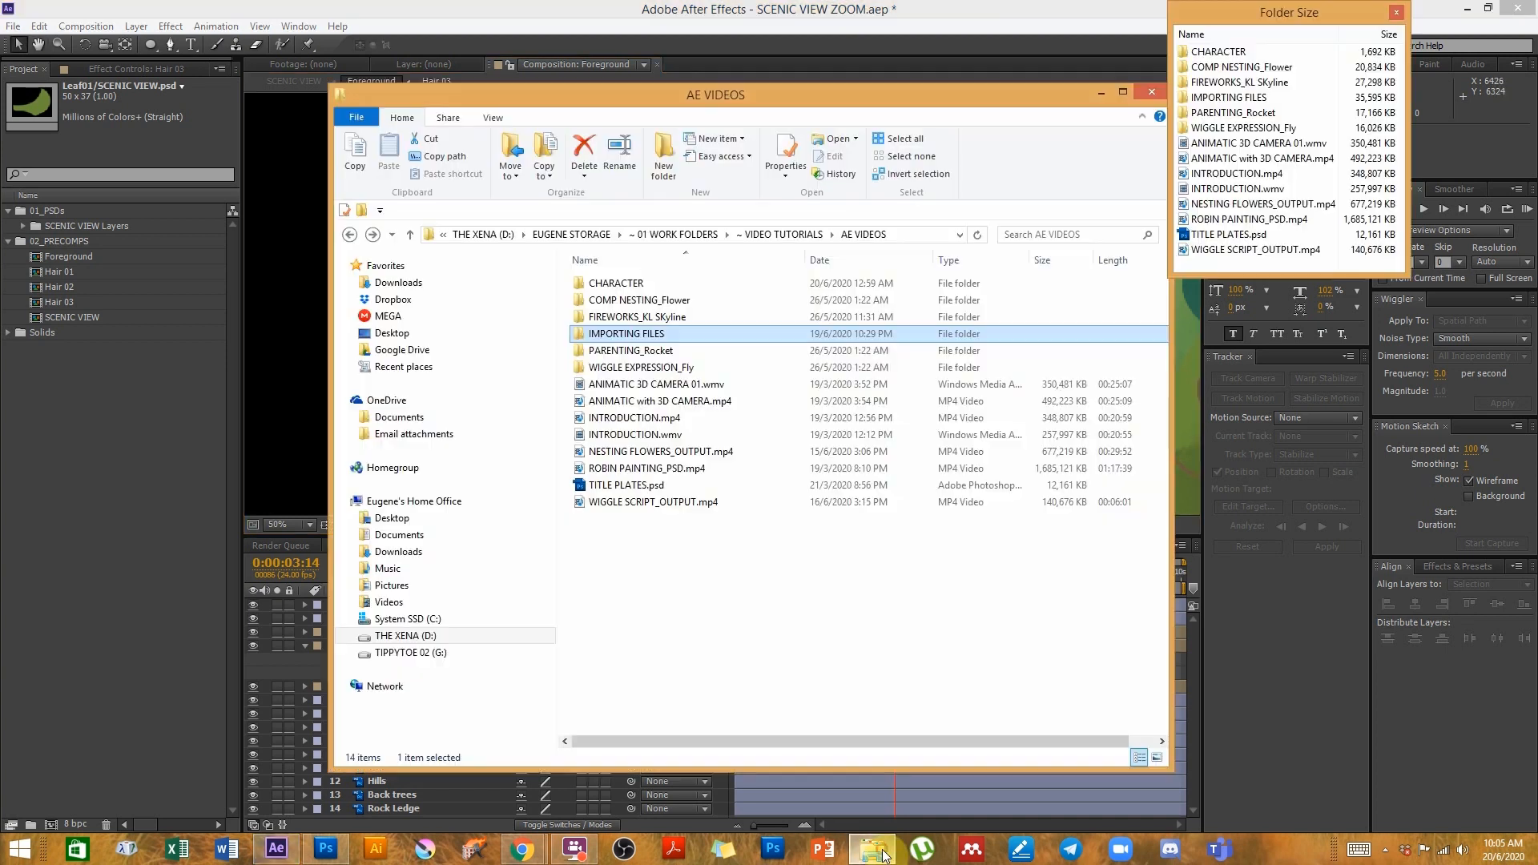
pyautogui.doubleClick(618, 343)
pyautogui.click(612, 317)
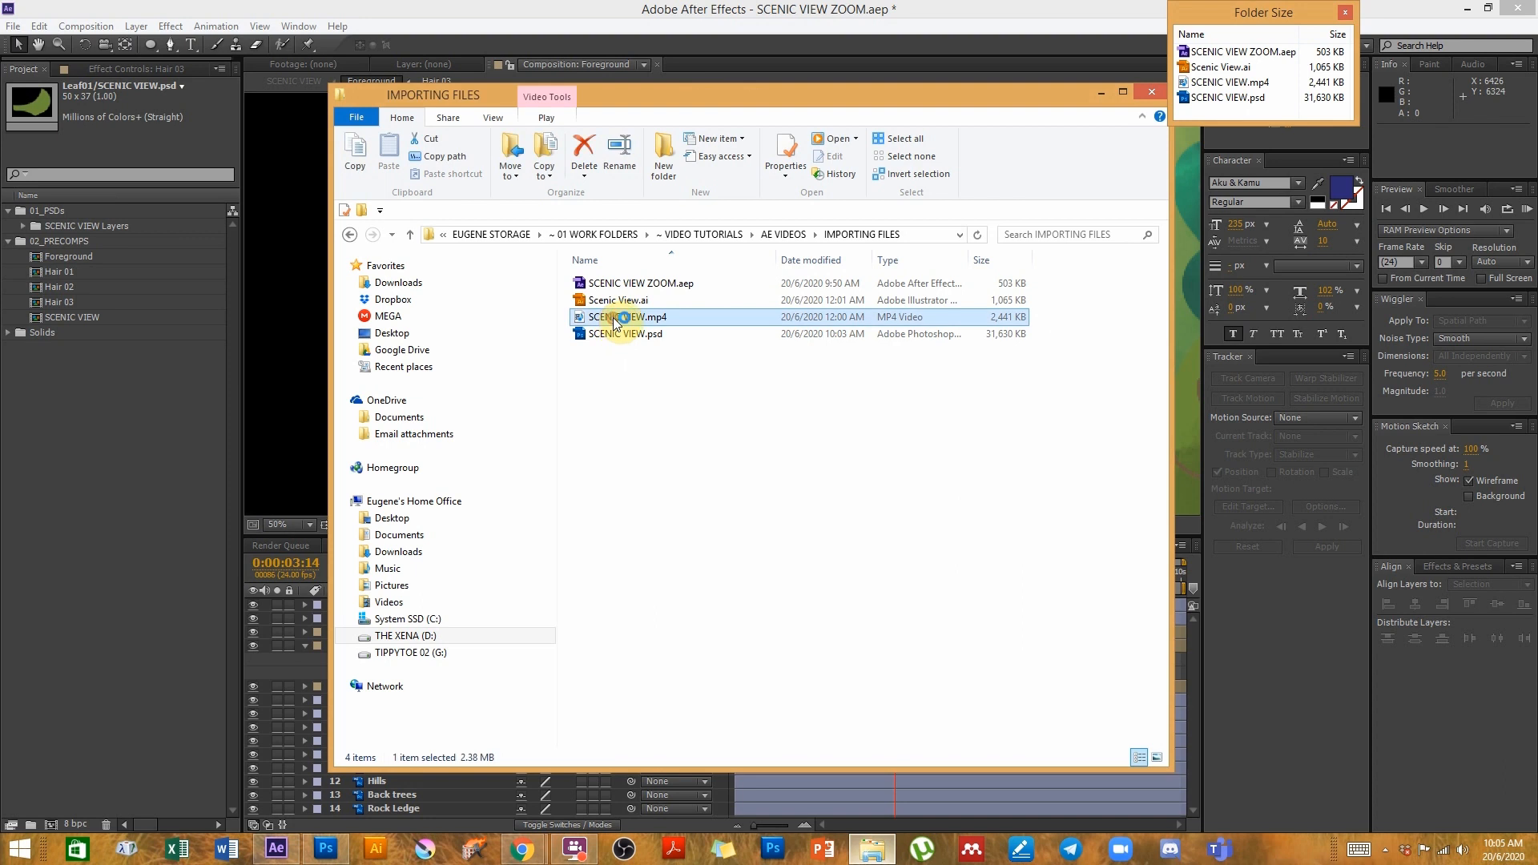
pyautogui.click(600, 335)
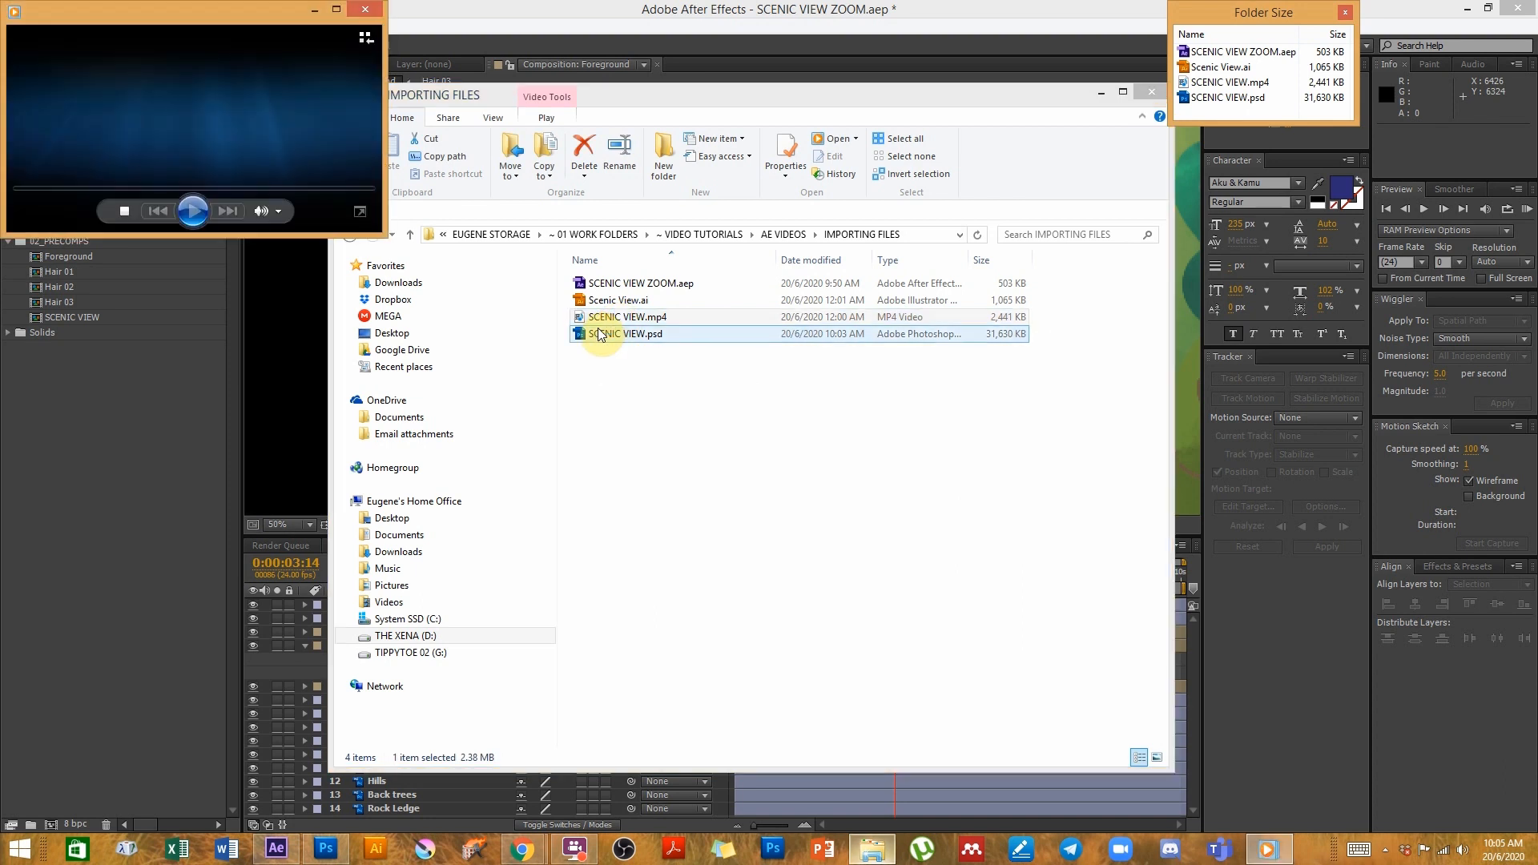
pyautogui.doubleClick(340, 228)
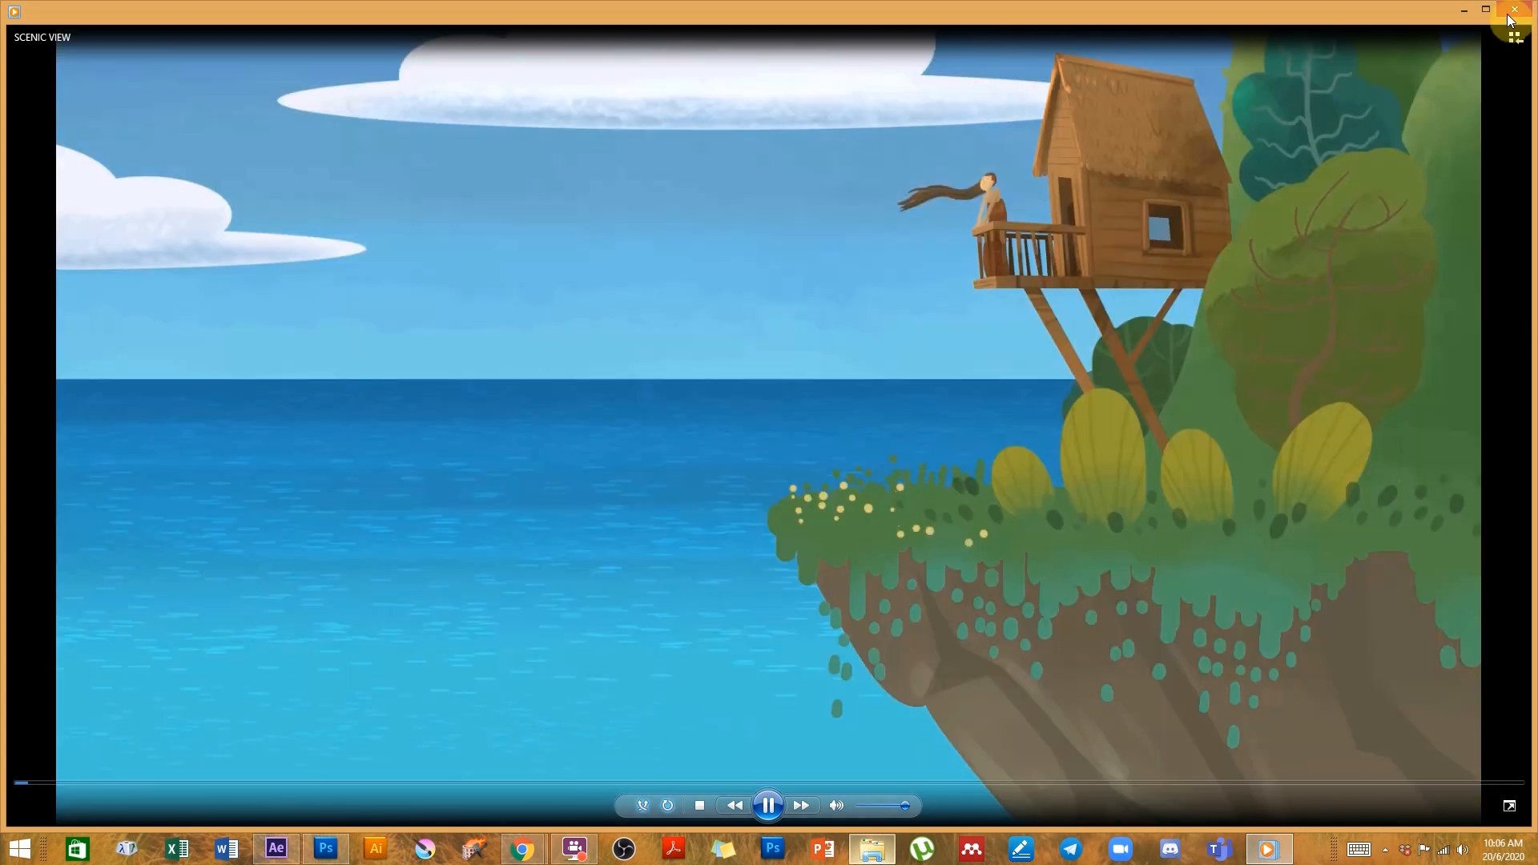
pyautogui.click(1514, 13)
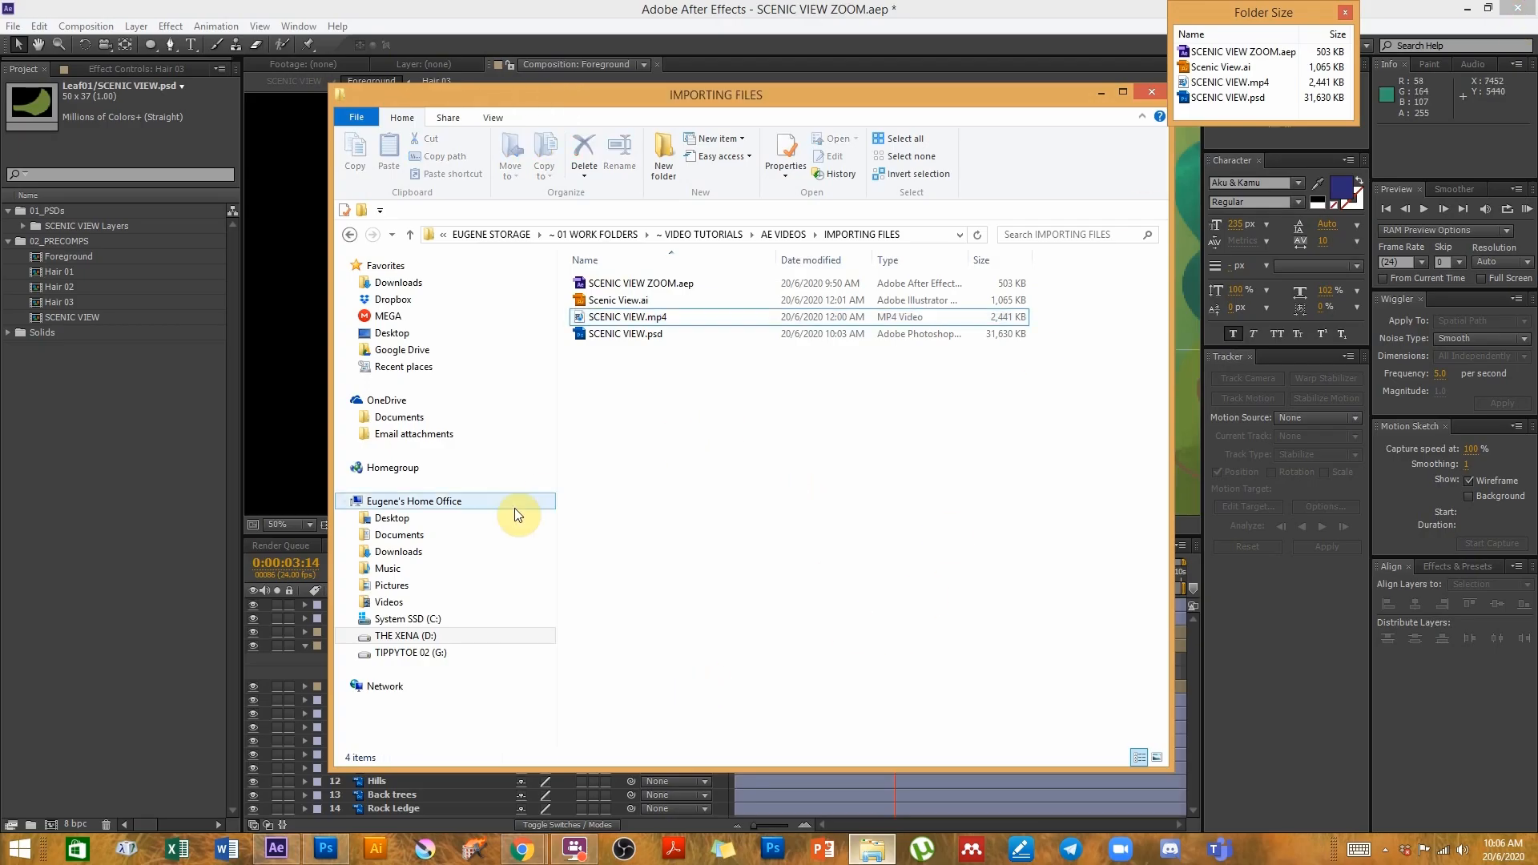
# - Switch to Photoshop and zoom and pan around the scenic artwork to inspect the foreground island
pyautogui.click(339, 854)
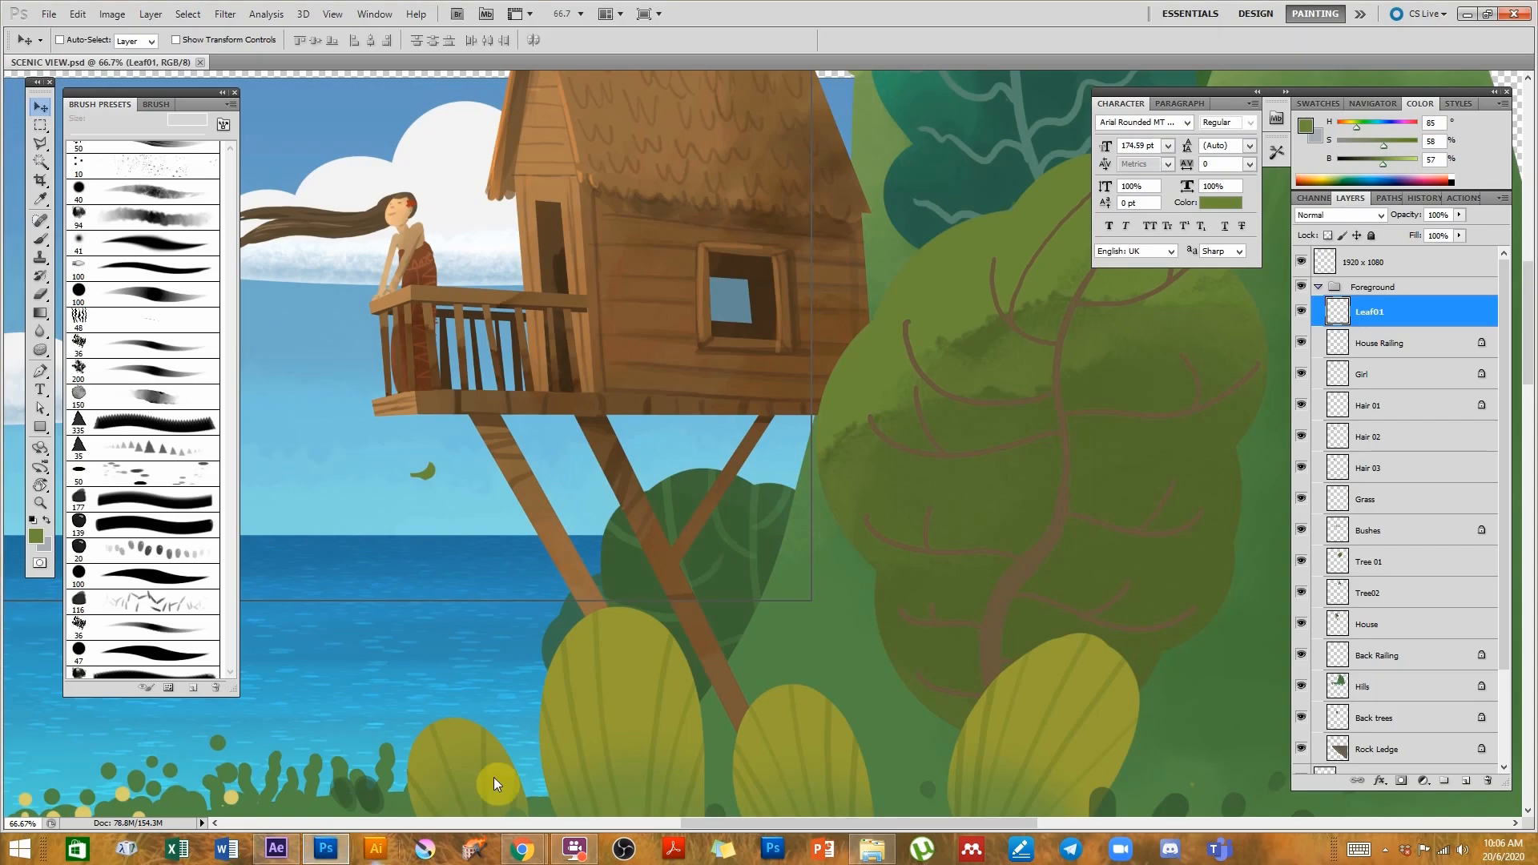
pyautogui.moveTo(679, 435); pyautogui.dragTo(1014, 478)
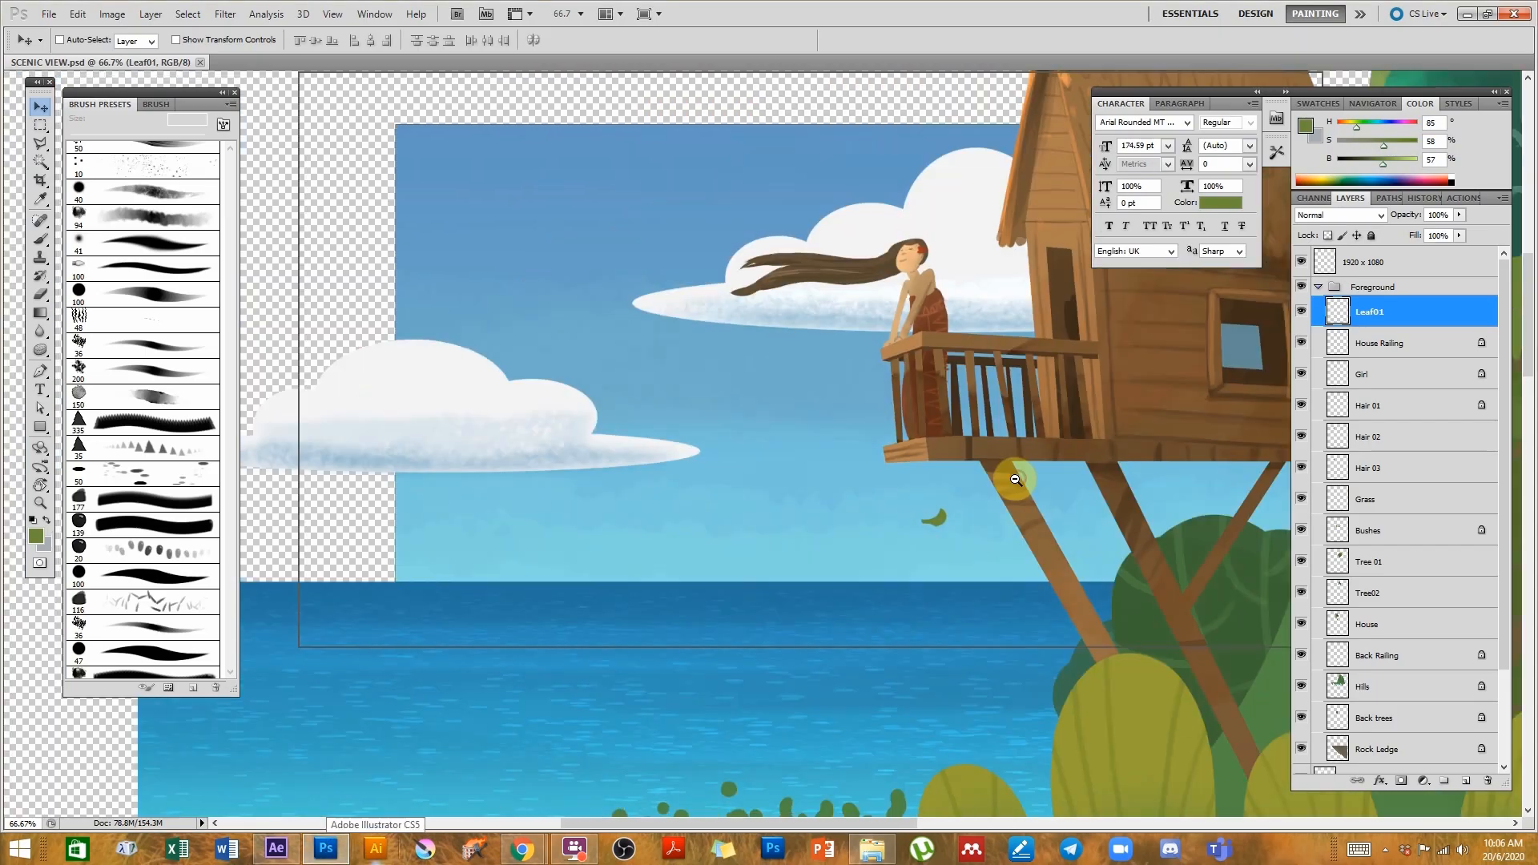
pyautogui.scroll(-1, 1013, 478)
pyautogui.moveTo(1006, 533); pyautogui.dragTo(906, 465)
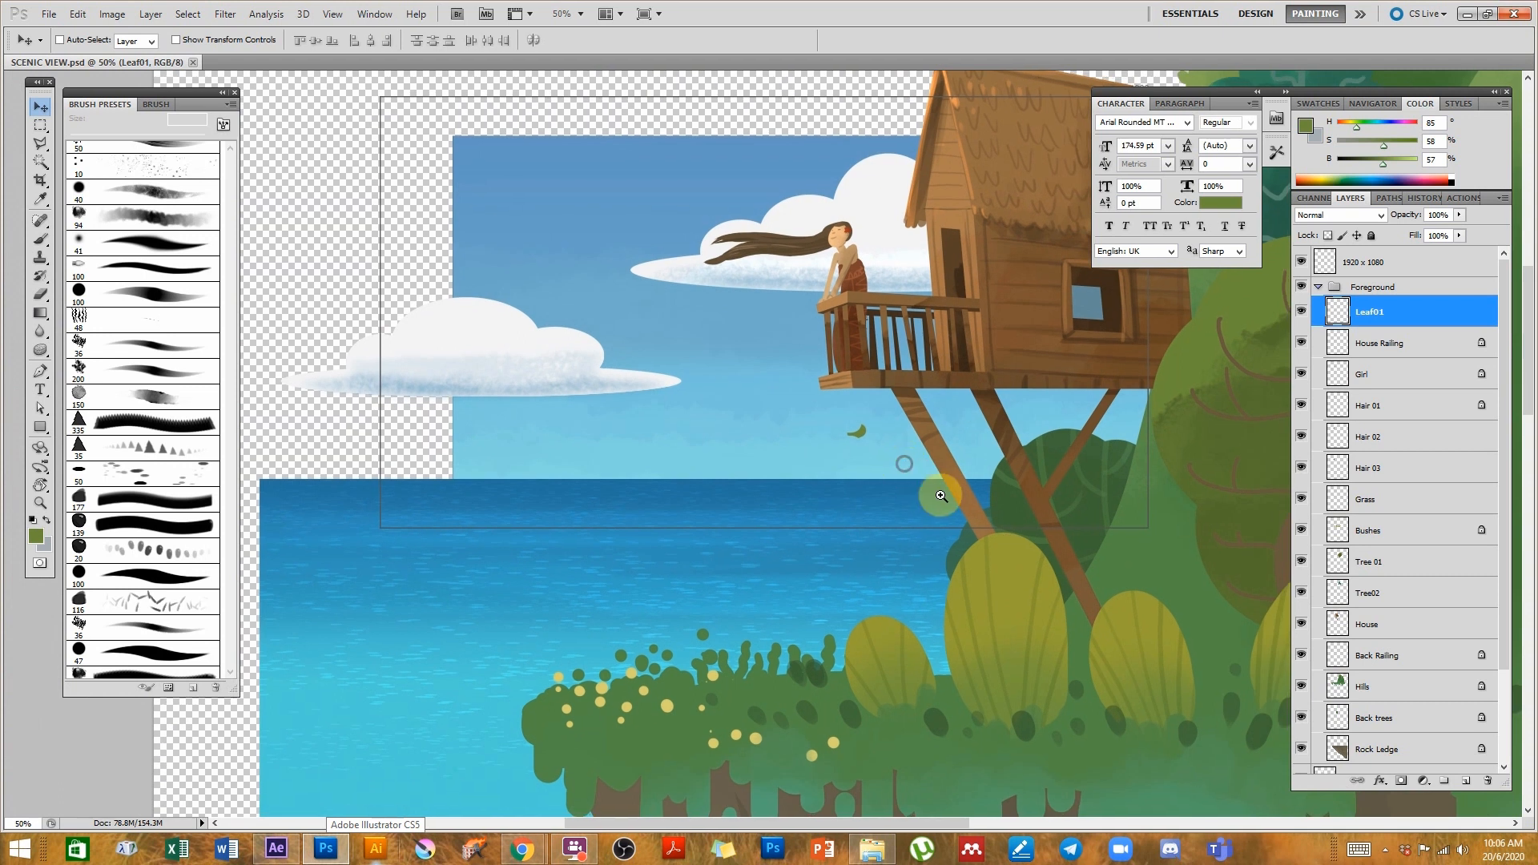
pyautogui.keyDown('alt'); pyautogui.click(812, 345); pyautogui.keyUp('alt')
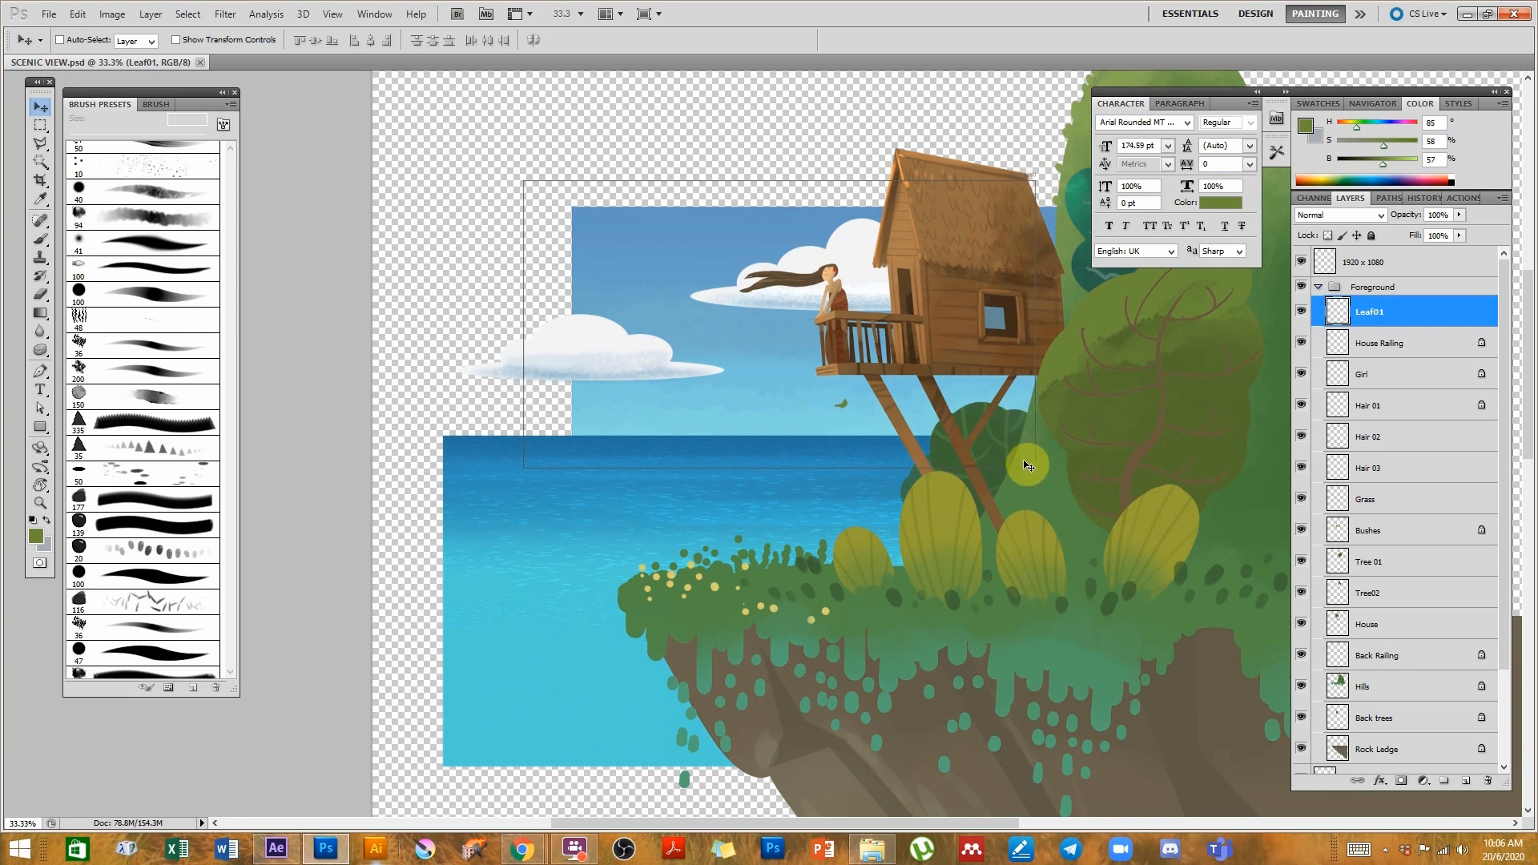
pyautogui.moveTo(1041, 532); pyautogui.dragTo(749, 465)
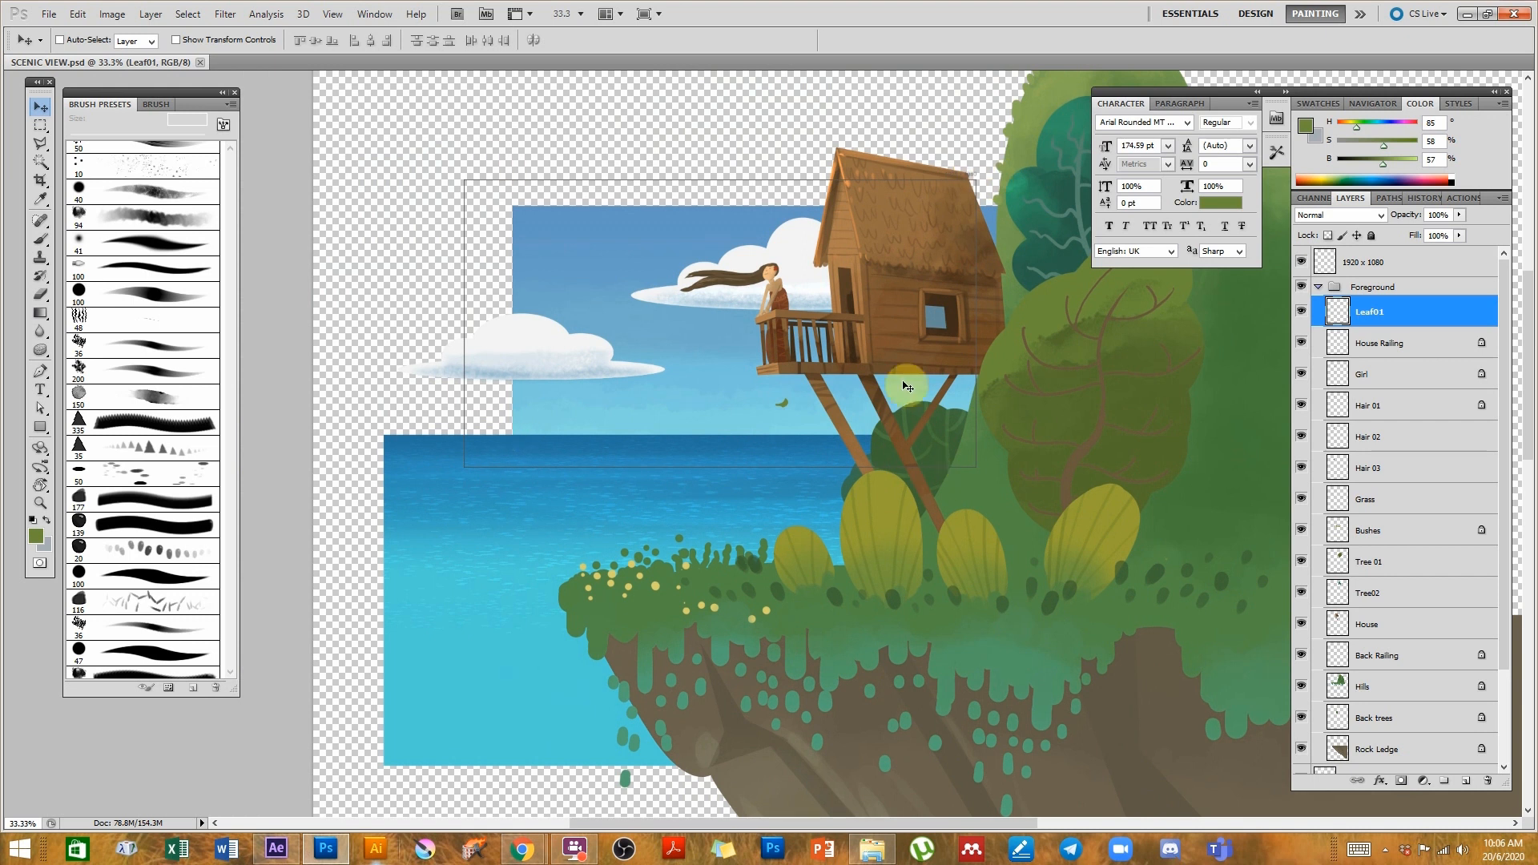
pyautogui.moveTo(1025, 597); pyautogui.dragTo(819, 456)
pyautogui.hotkey('ctrl', '-')
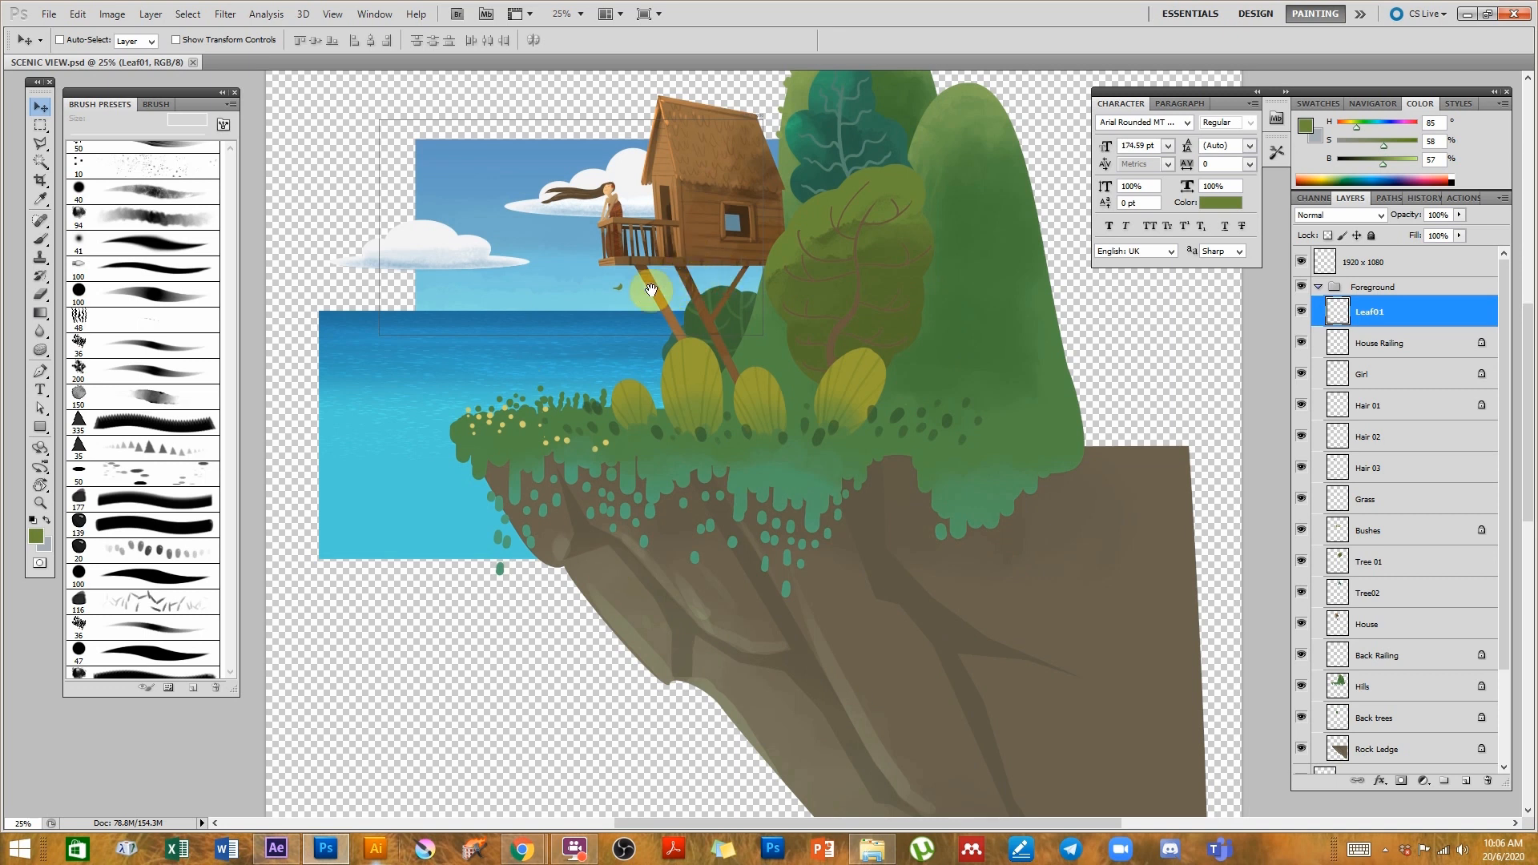
pyautogui.moveTo(570, 296); pyautogui.dragTo(738, 388)
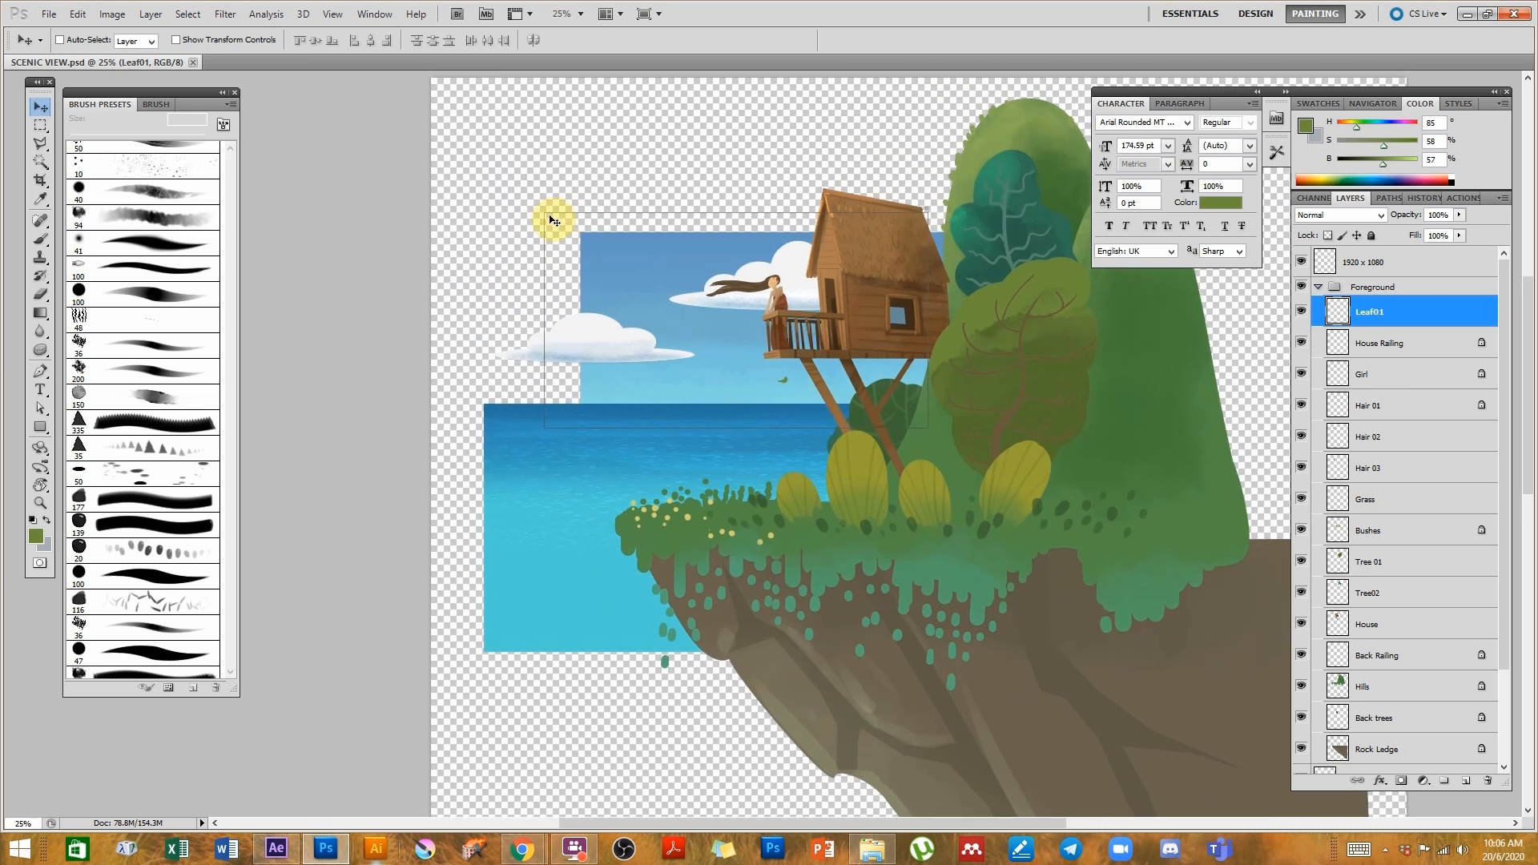
pyautogui.click(771, 376)
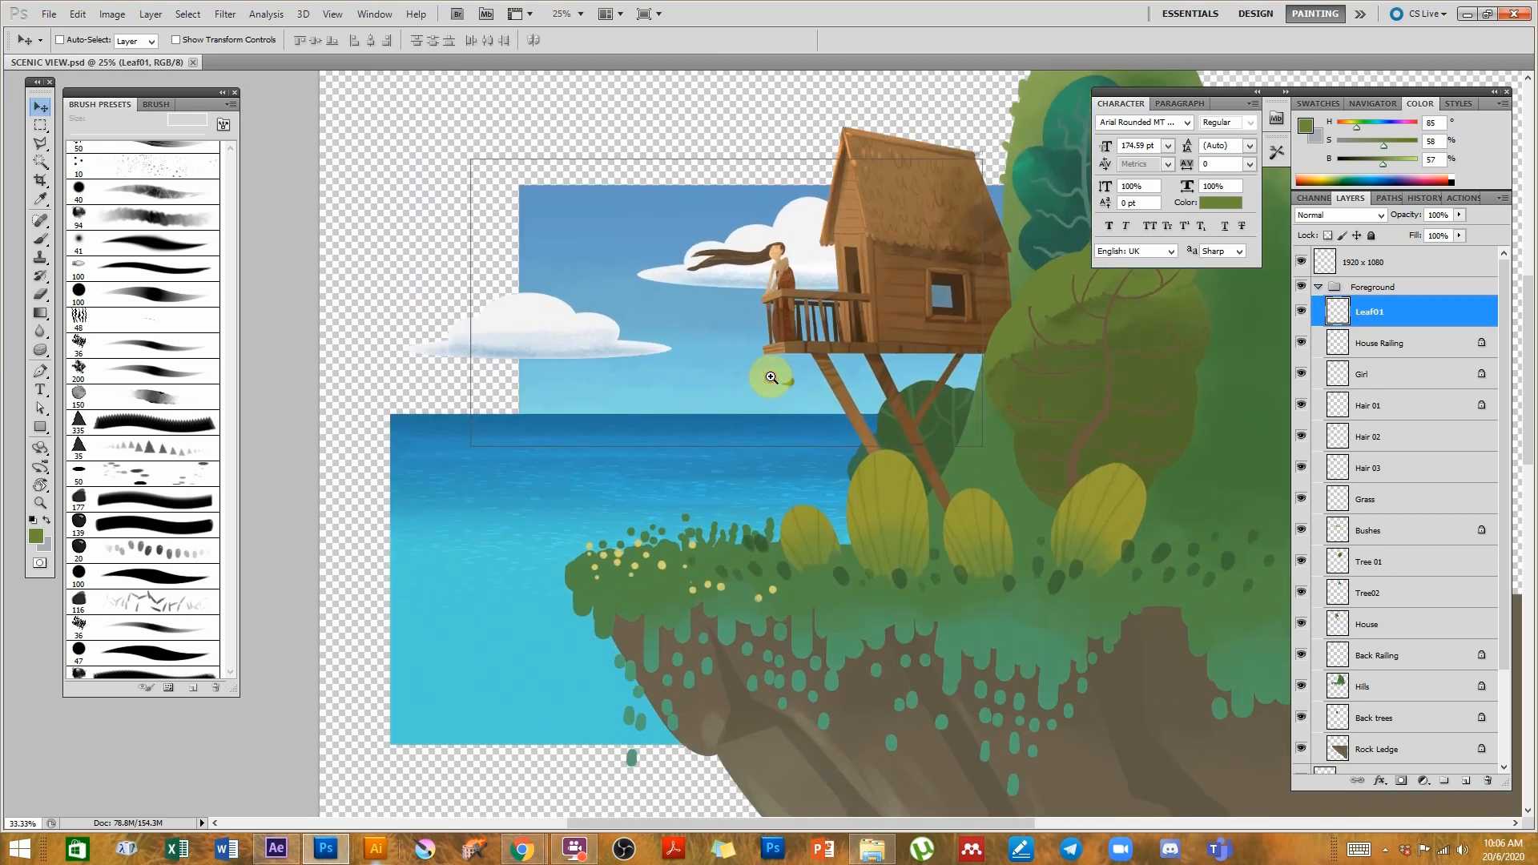
pyautogui.click(711, 240)
pyautogui.click(817, 236)
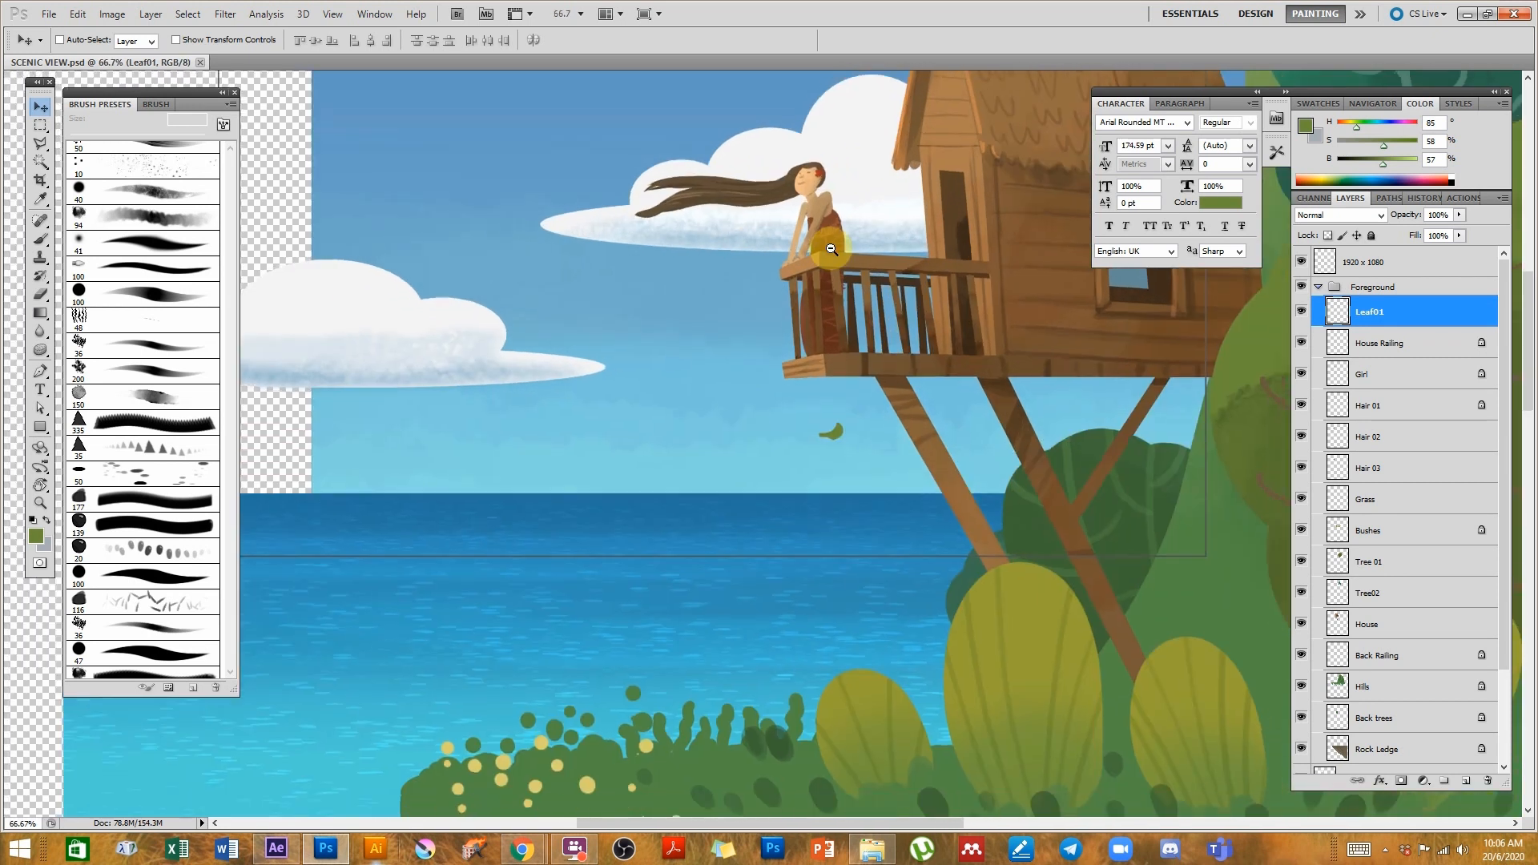
pyautogui.keyDown('alt'); pyautogui.click(832, 268); pyautogui.keyUp('alt')
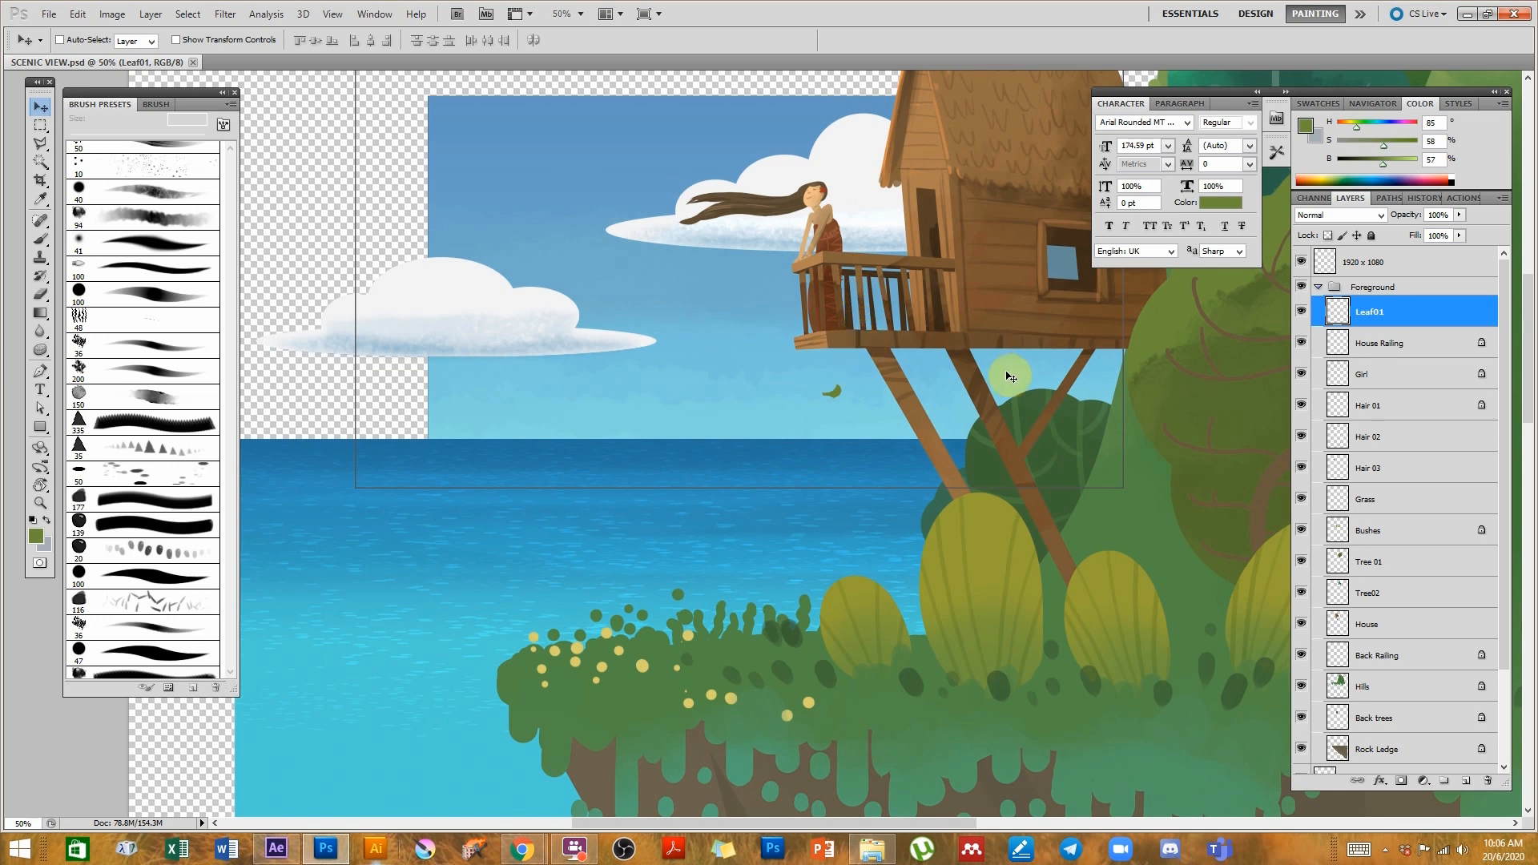
pyautogui.scroll(-2, 1002, 375)
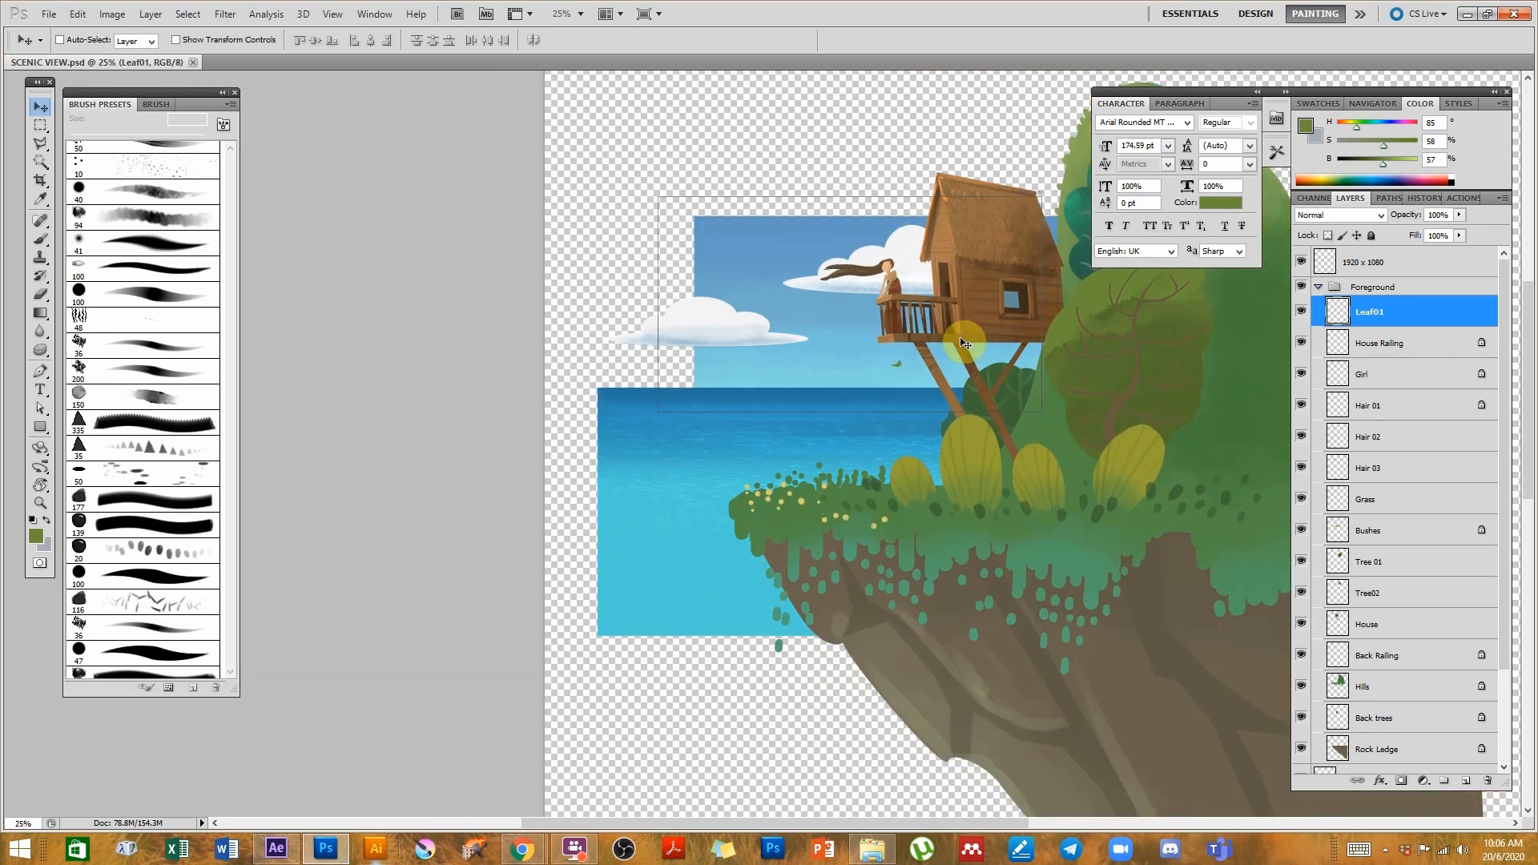
# - Duplicate the Foreground layer group and merge the copy into a single layer
pyautogui.click(1319, 287)
pyautogui.moveTo(1349, 298); pyautogui.dragTo(1469, 781)
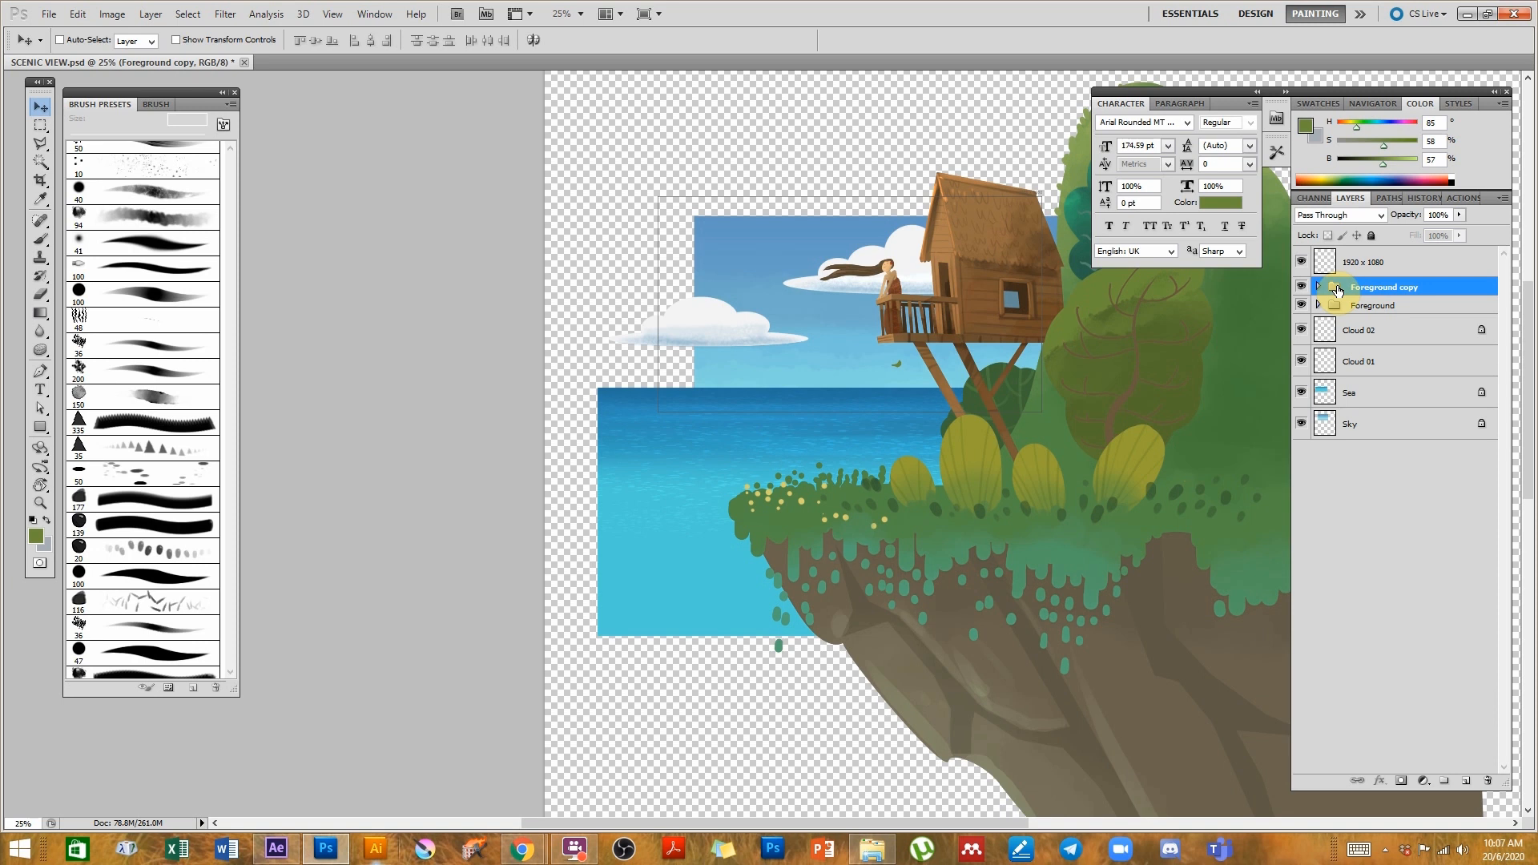
pyautogui.hotkey('ctrl', 'e')
# - Free-transform the merged Foreground copy layer down to about 40% and reposition it near the island's edge
pyautogui.moveTo(1116, 383); pyautogui.dragTo(1011, 388)
pyautogui.hotkey('ctrl', 't')
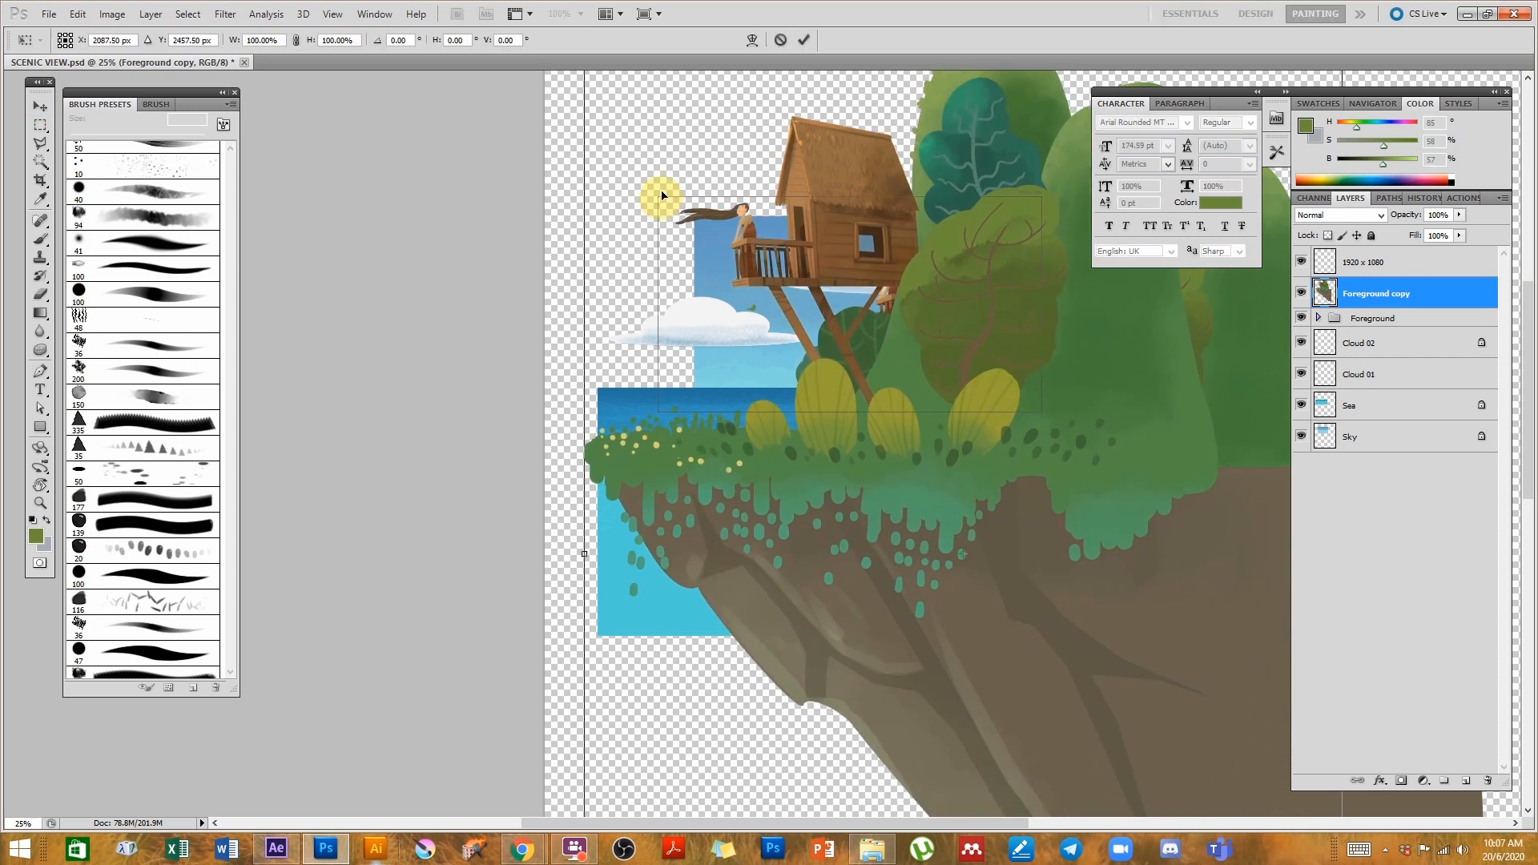
pyautogui.keyDown('alt'); pyautogui.click(759, 357); pyautogui.keyUp('alt')
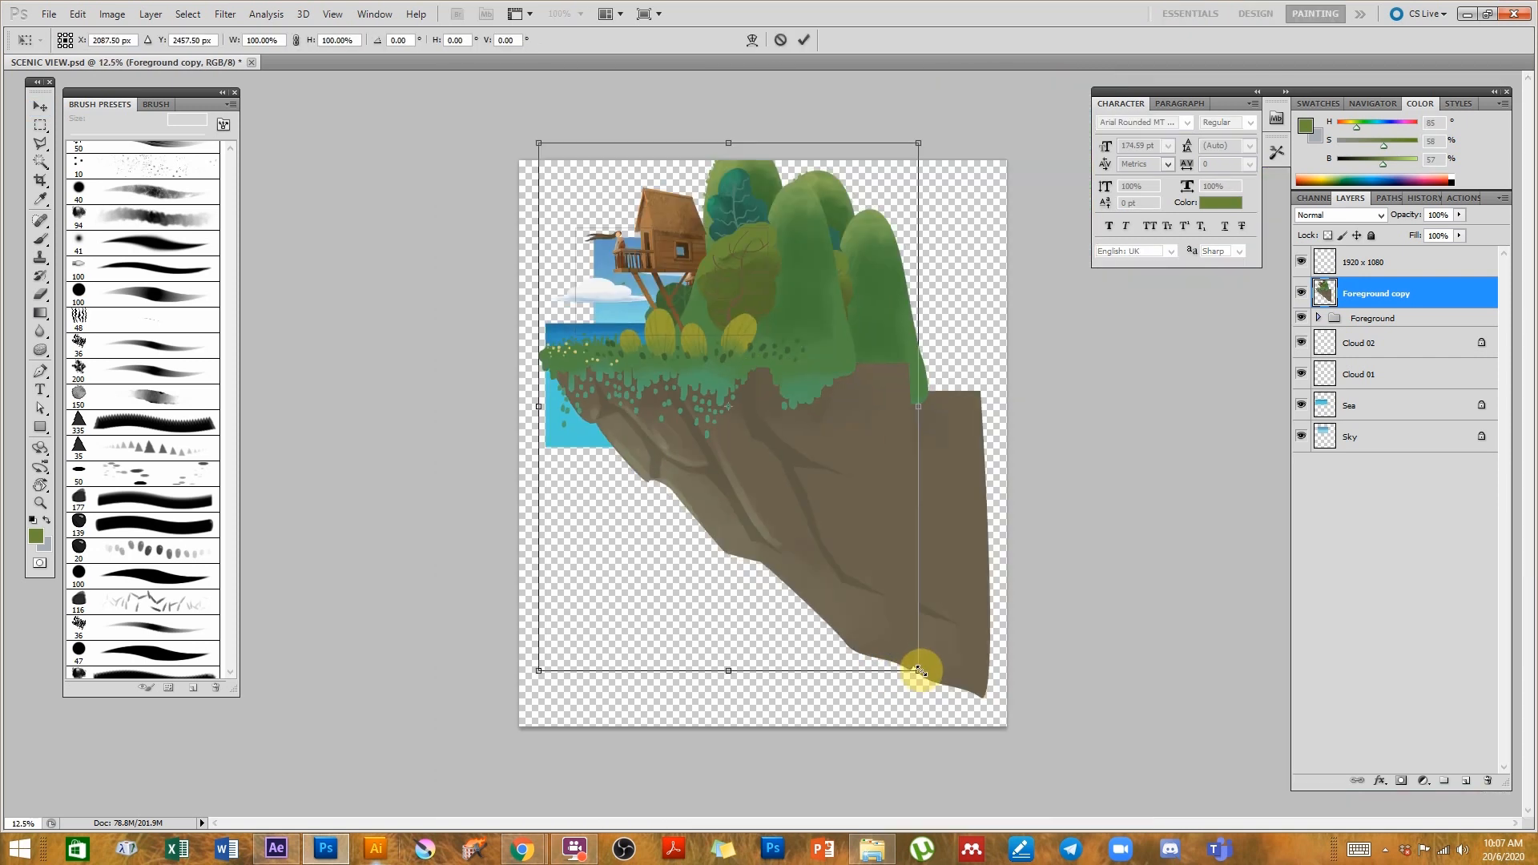
pyautogui.moveTo(914, 673); pyautogui.dragTo(661, 320)
pyautogui.moveTo(614, 237); pyautogui.dragTo(774, 352)
pyautogui.keyDown('ctrl'); pyautogui.click(774, 352); pyautogui.keyUp('ctrl')
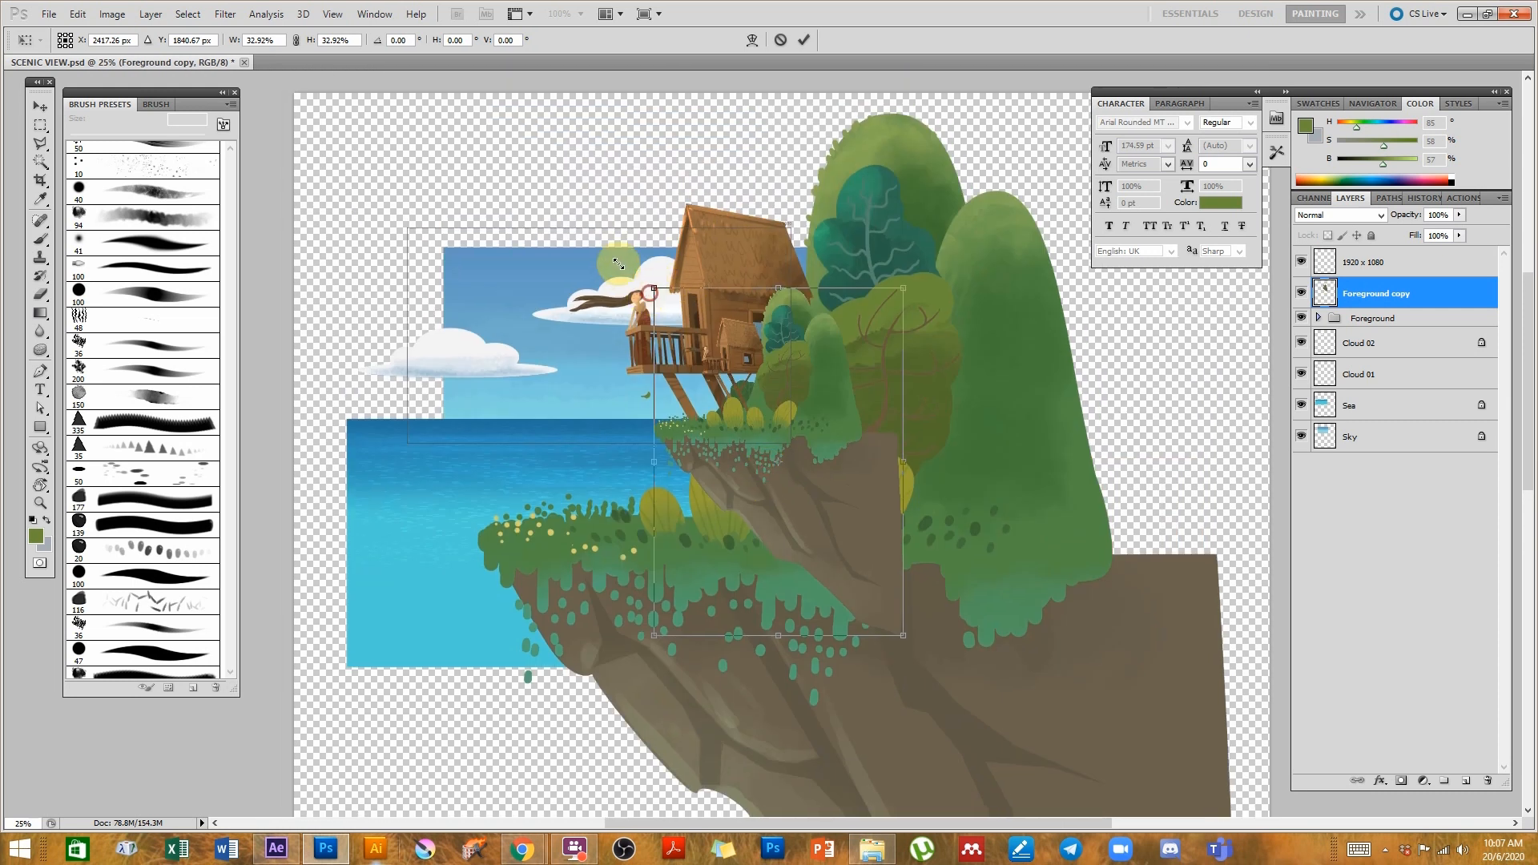
pyautogui.keyDown('alt'); pyautogui.keyDown('shift'); pyautogui.moveTo(655, 288); pyautogui.dragTo(628, 251); pyautogui.keyUp('shift'); pyautogui.keyUp('alt')
pyautogui.moveTo(765, 394); pyautogui.dragTo(673, 367)
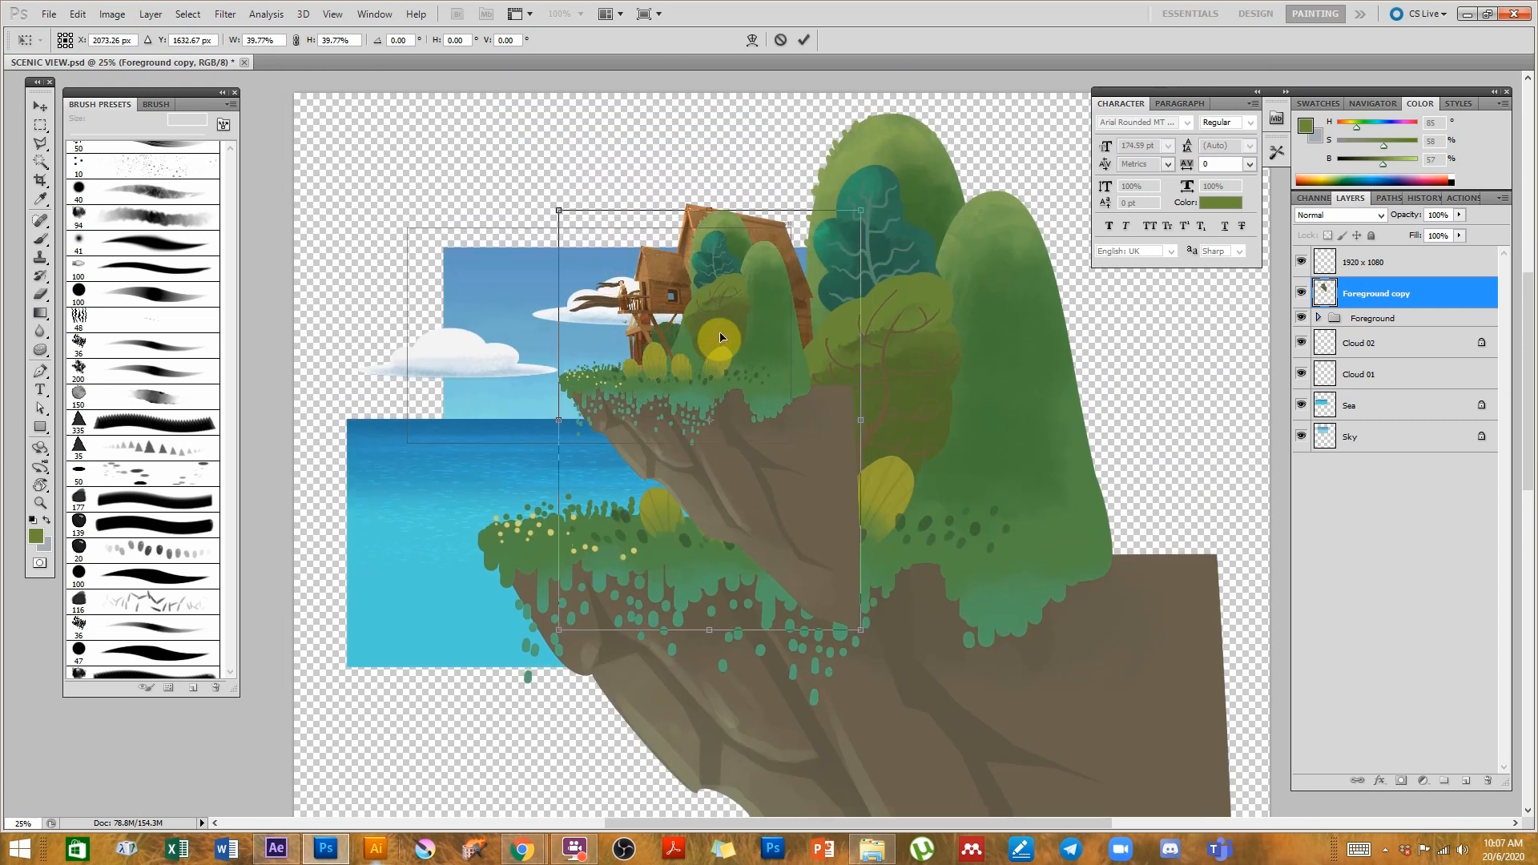
pyautogui.moveTo(753, 439); pyautogui.dragTo(694, 399)
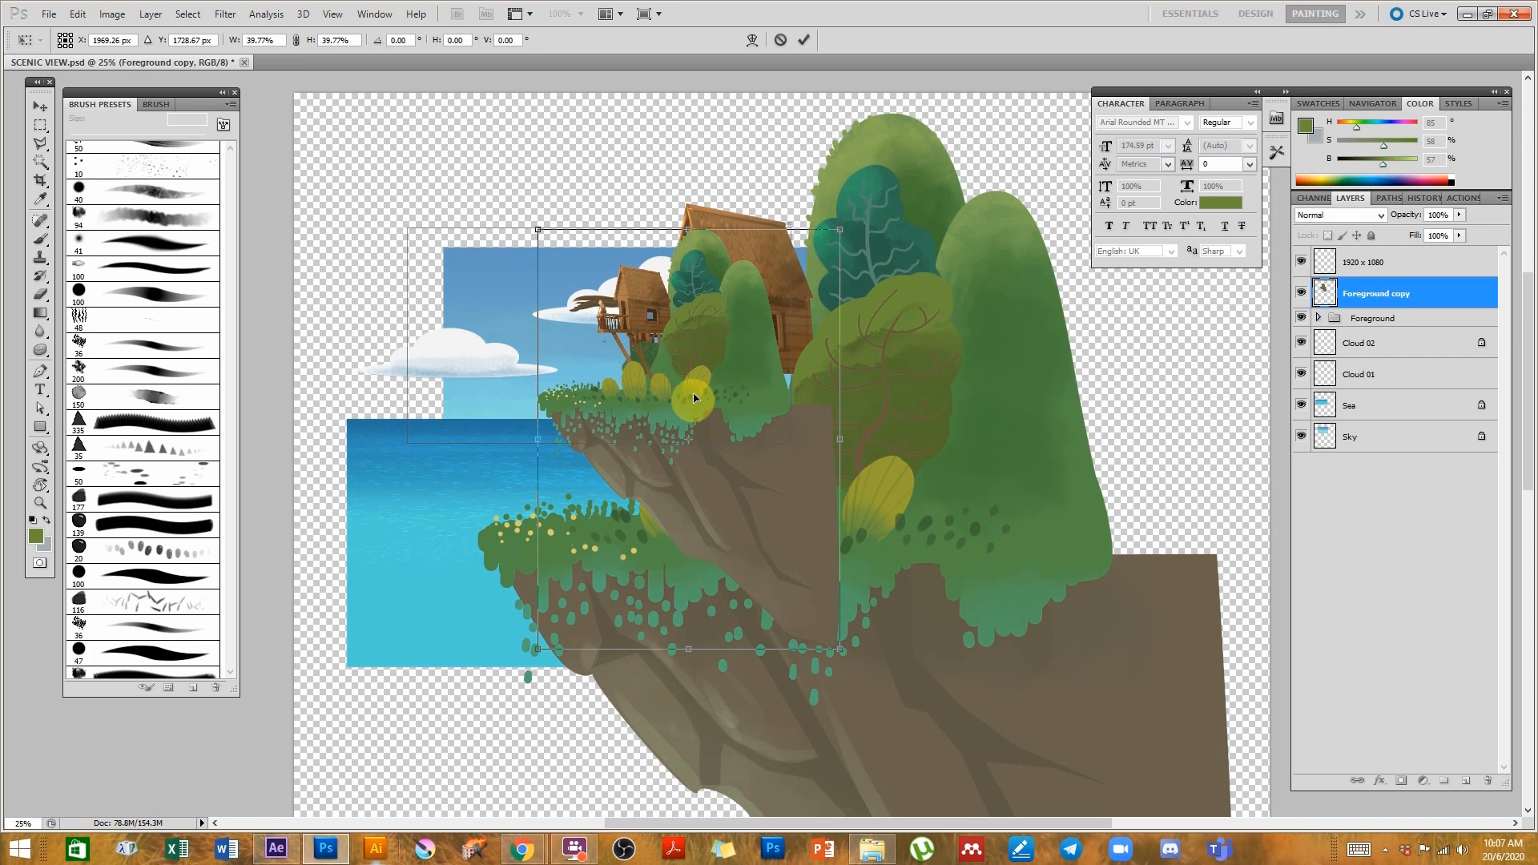
pyautogui.press('Return')
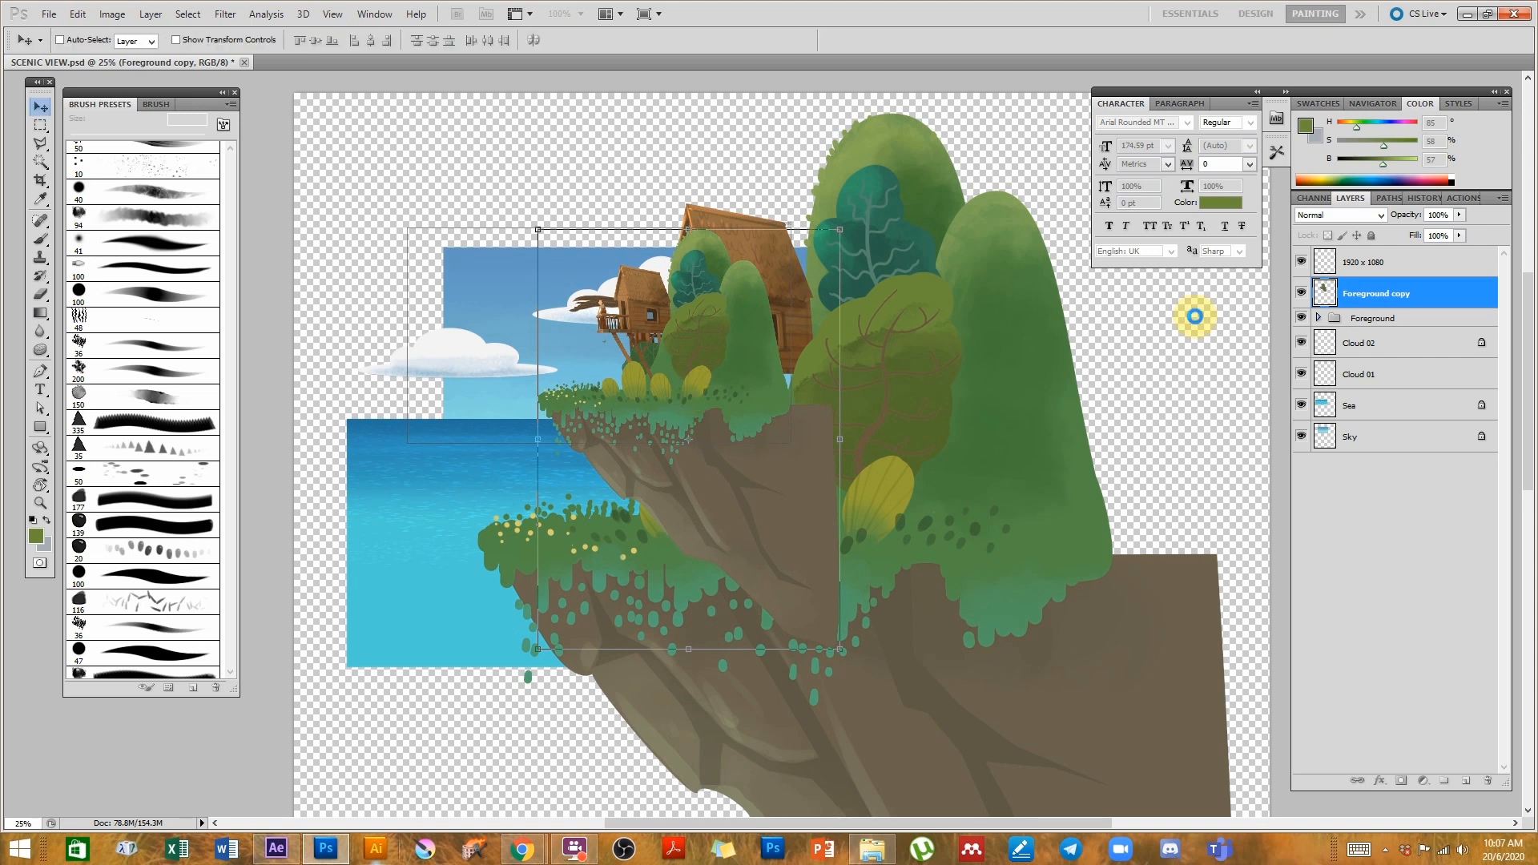
# - Rename the merged layer SCALED DOWN and save the Photoshop file
pyautogui.doubleClick(1370, 294)
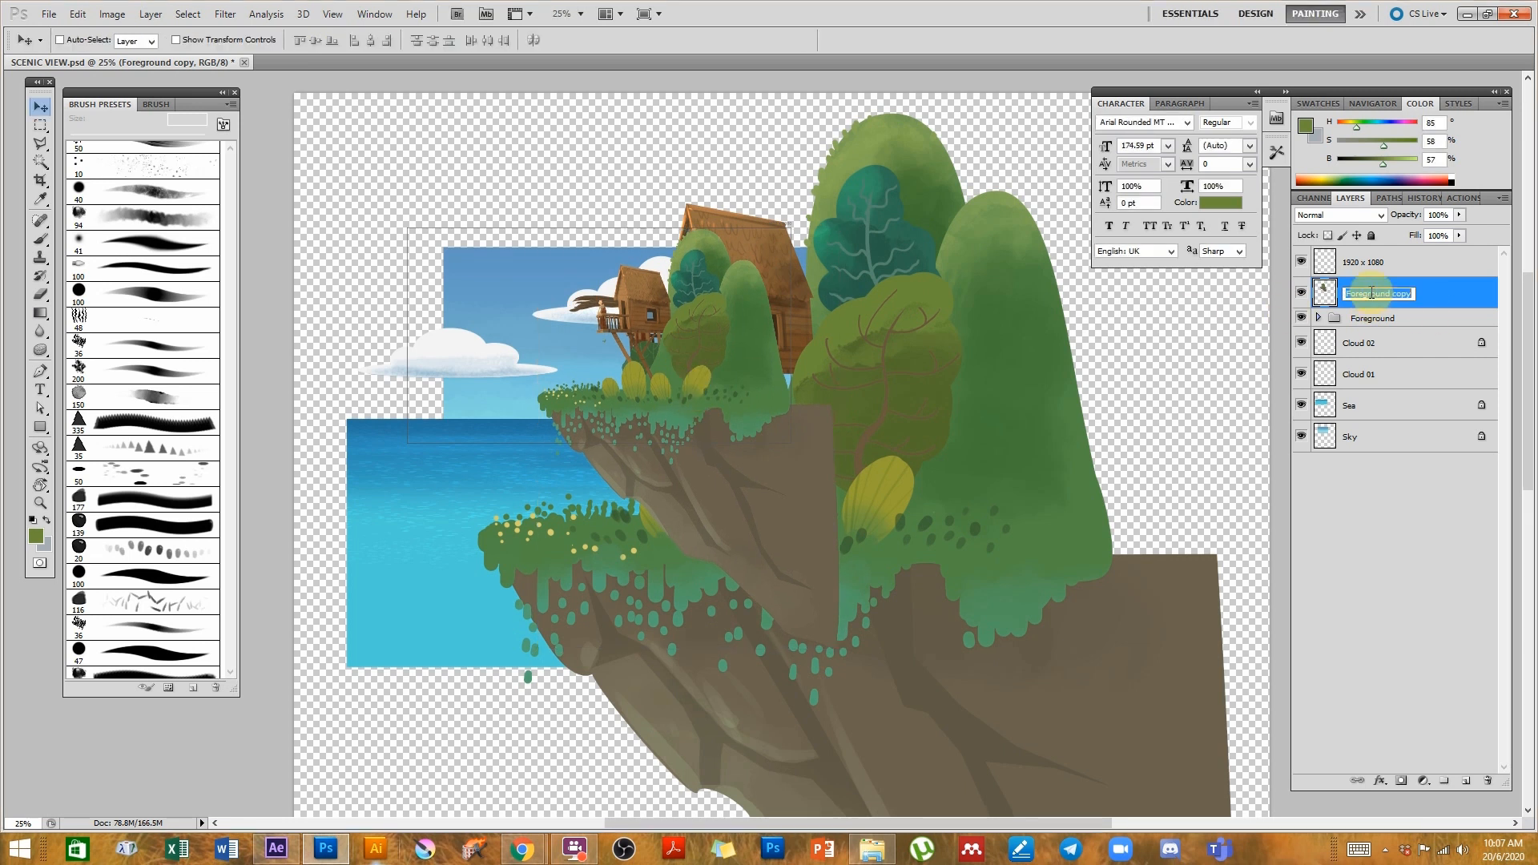
pyautogui.write('SCALED C')
pyautogui.press('Return')
pyautogui.hotkey('ctrl', 's')
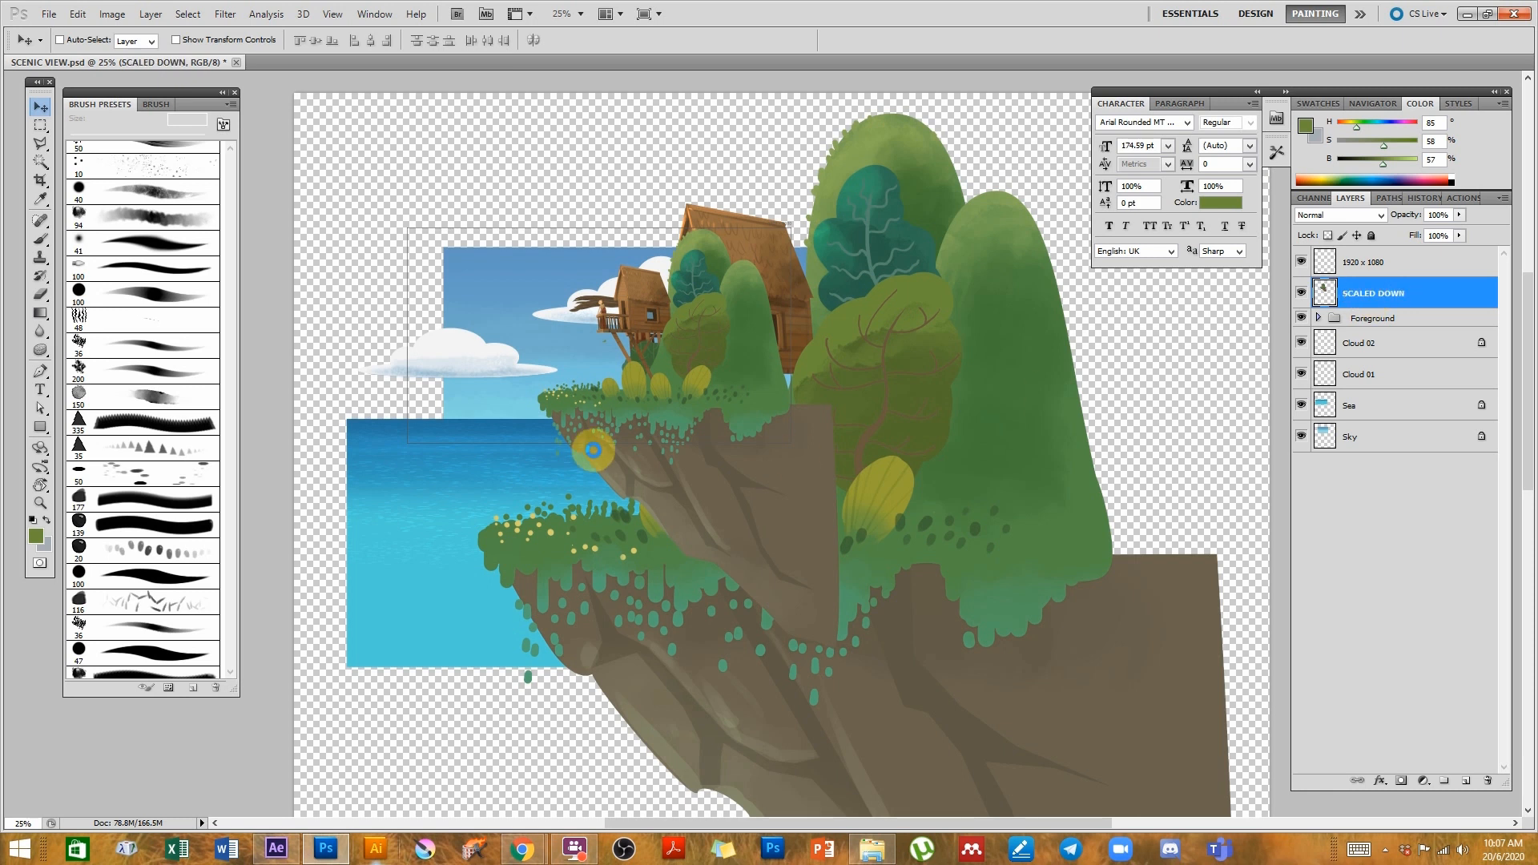
# - Return to After Effects and start importing SCENIC VIEW.psd into the SCENIC VIEW Layers folder
pyautogui.click(343, 859)
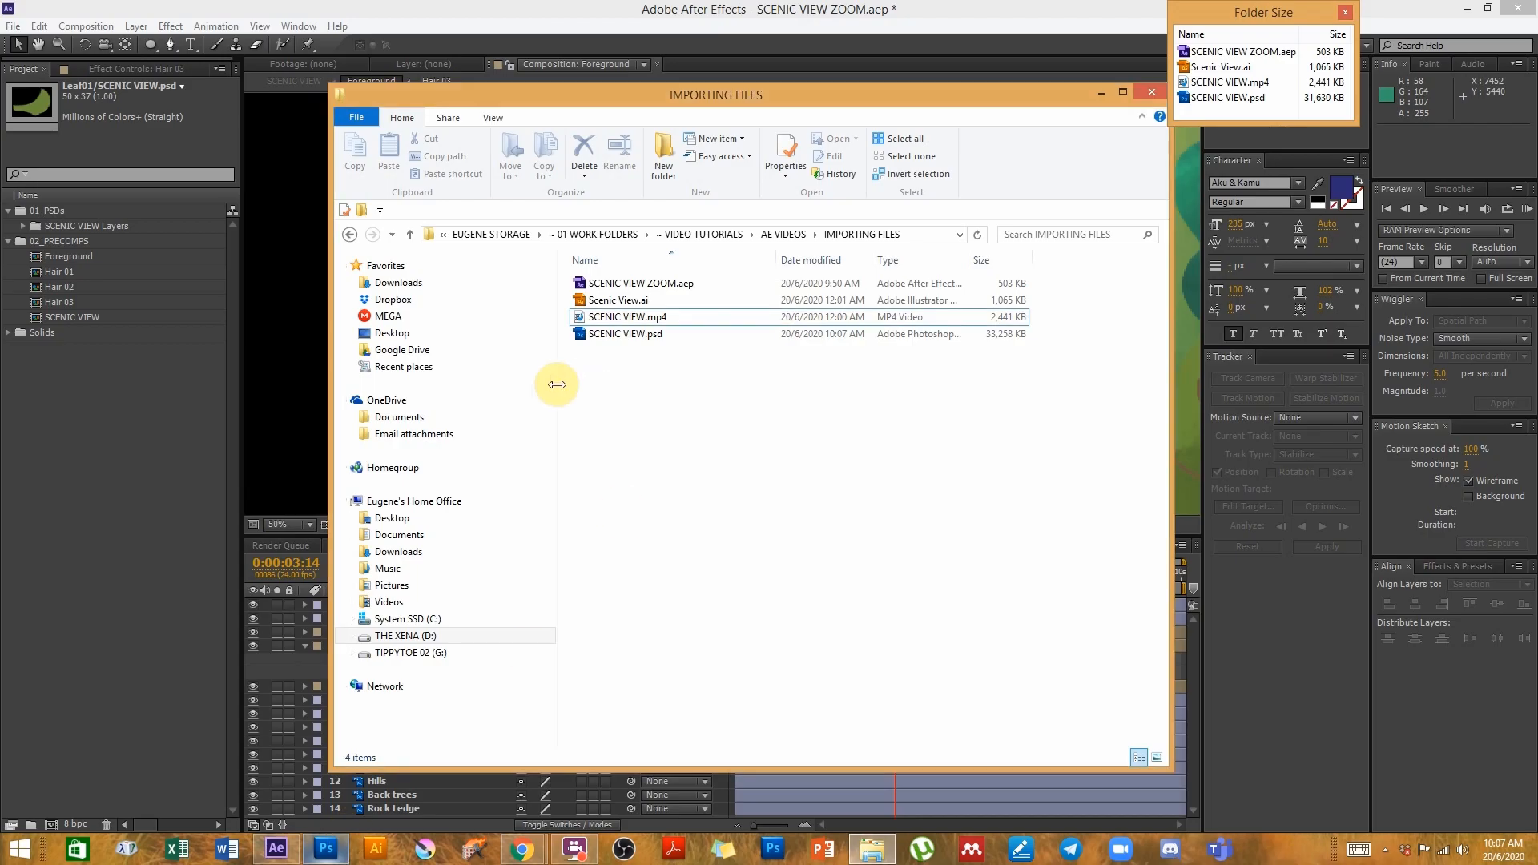
pyautogui.click(141, 449)
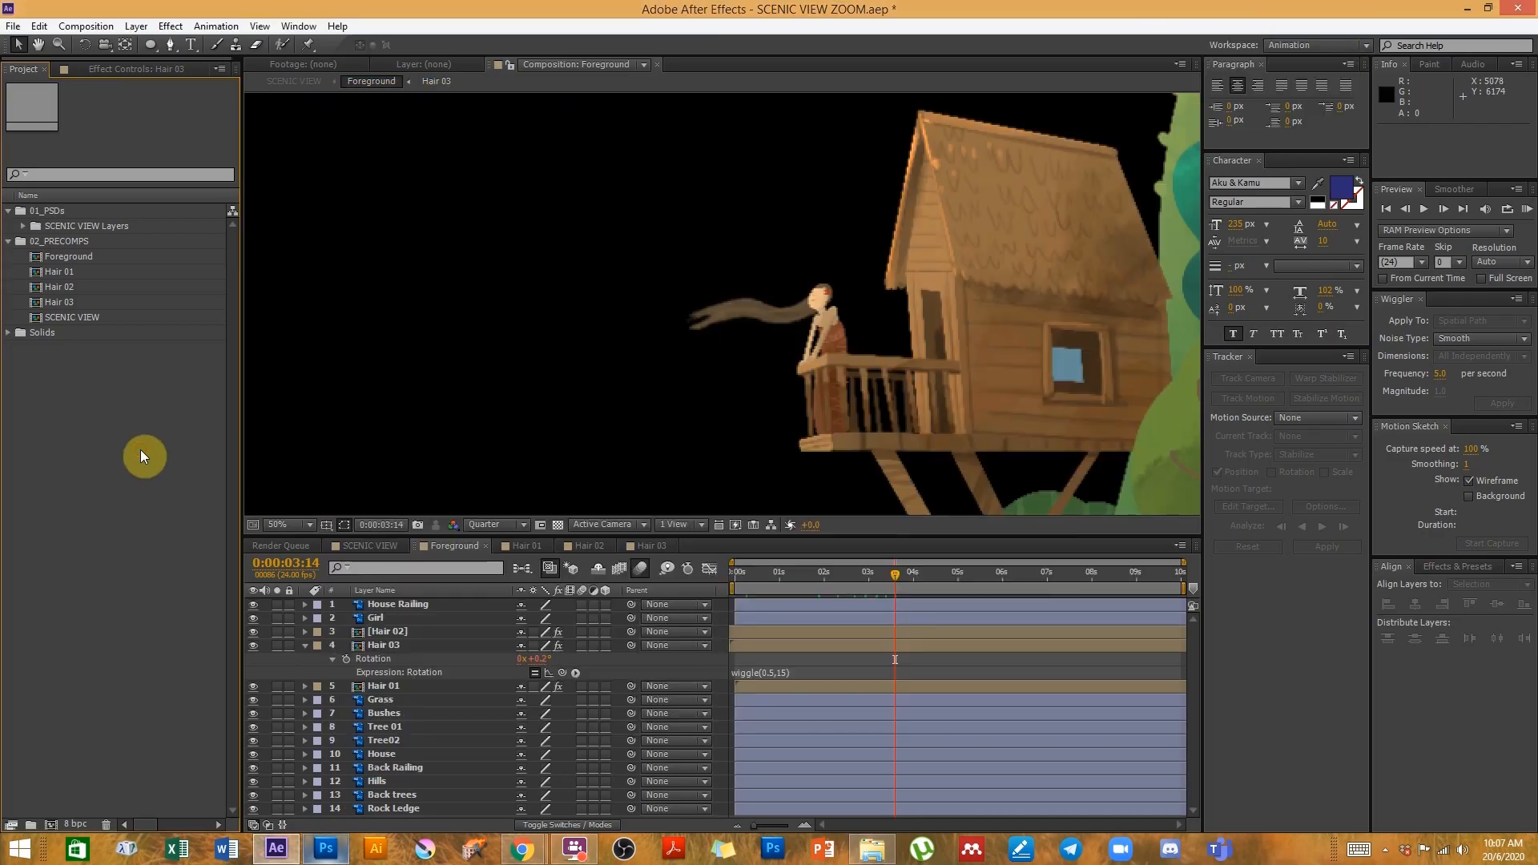
pyautogui.click(59, 227)
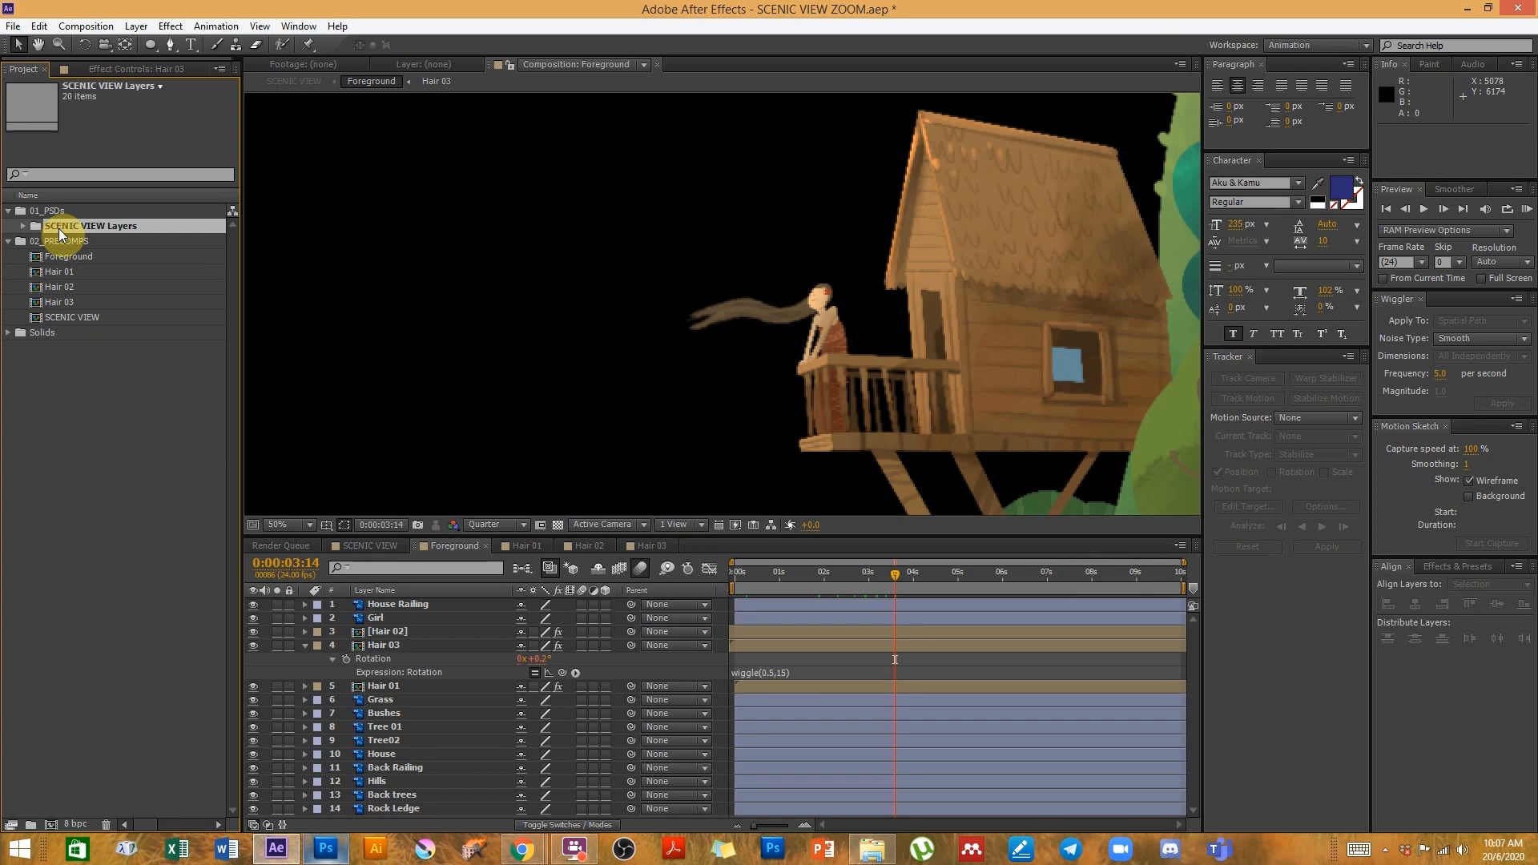
pyautogui.hotkey('ctrl', 'i')
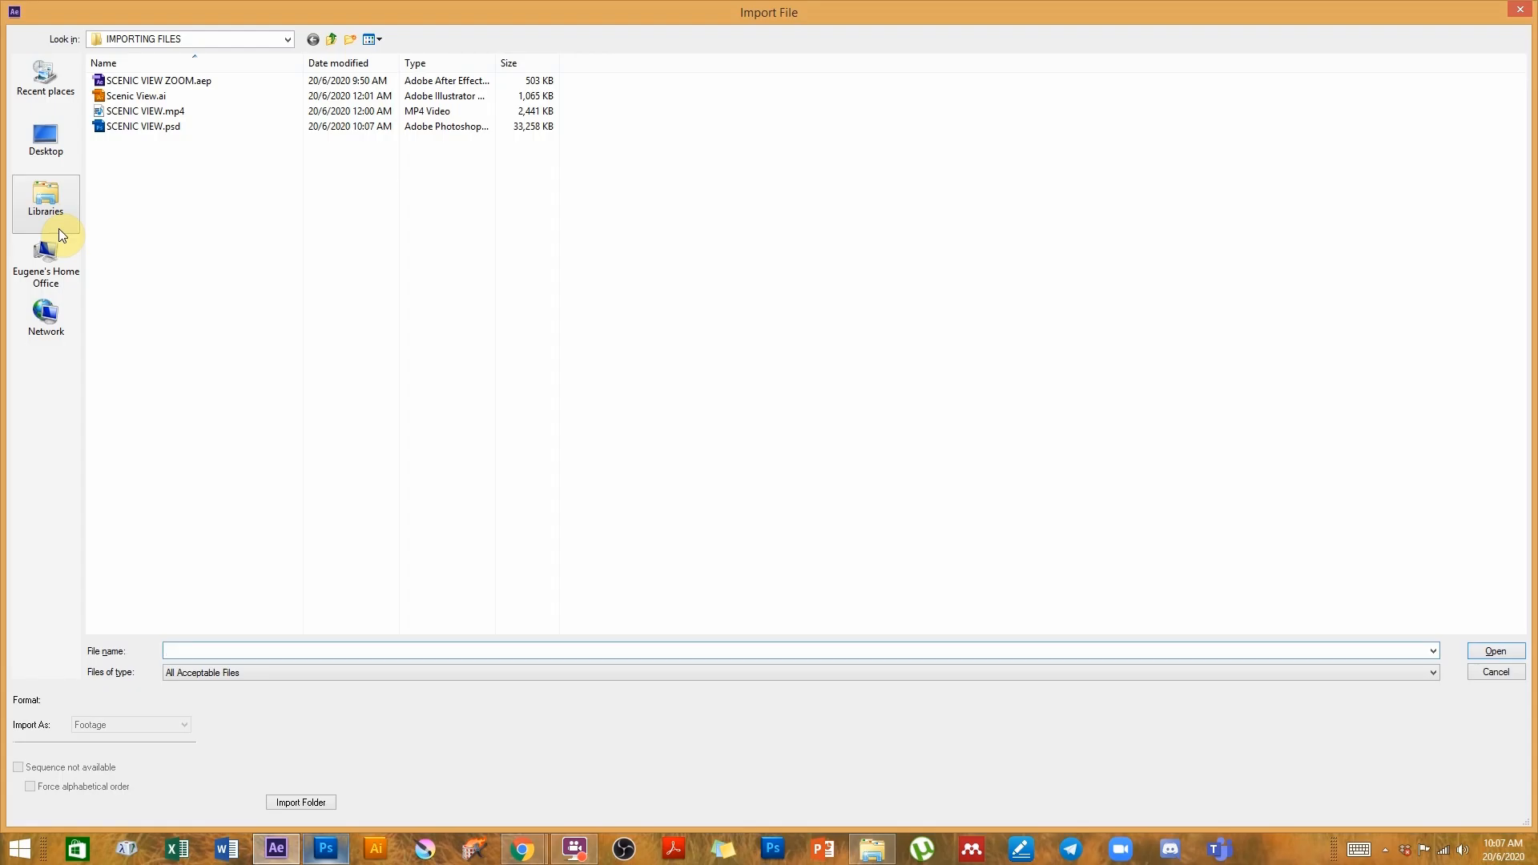
pyautogui.click(131, 126)
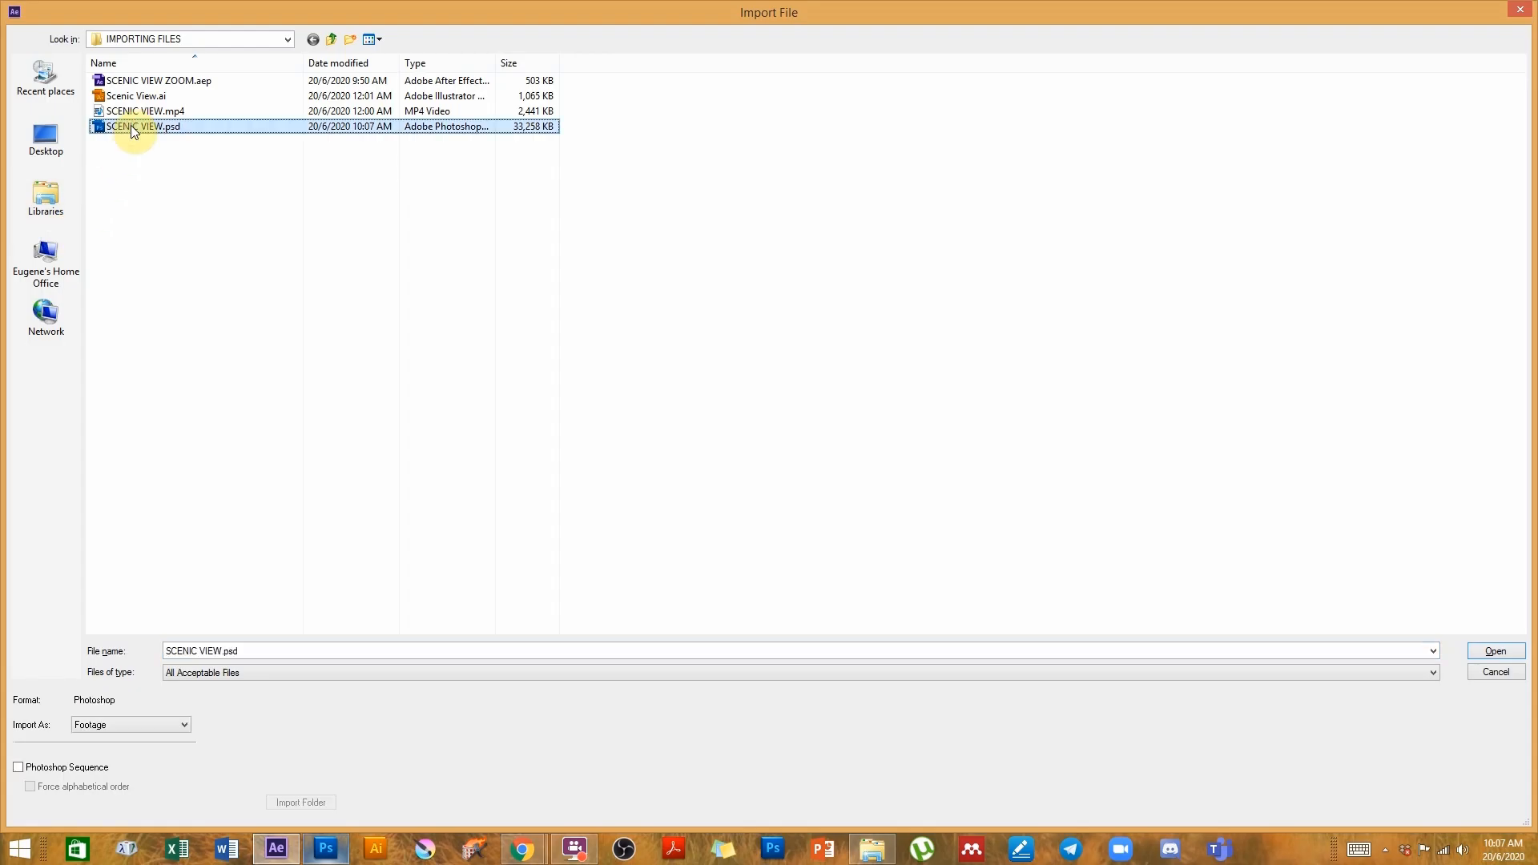
pyautogui.click(1495, 650)
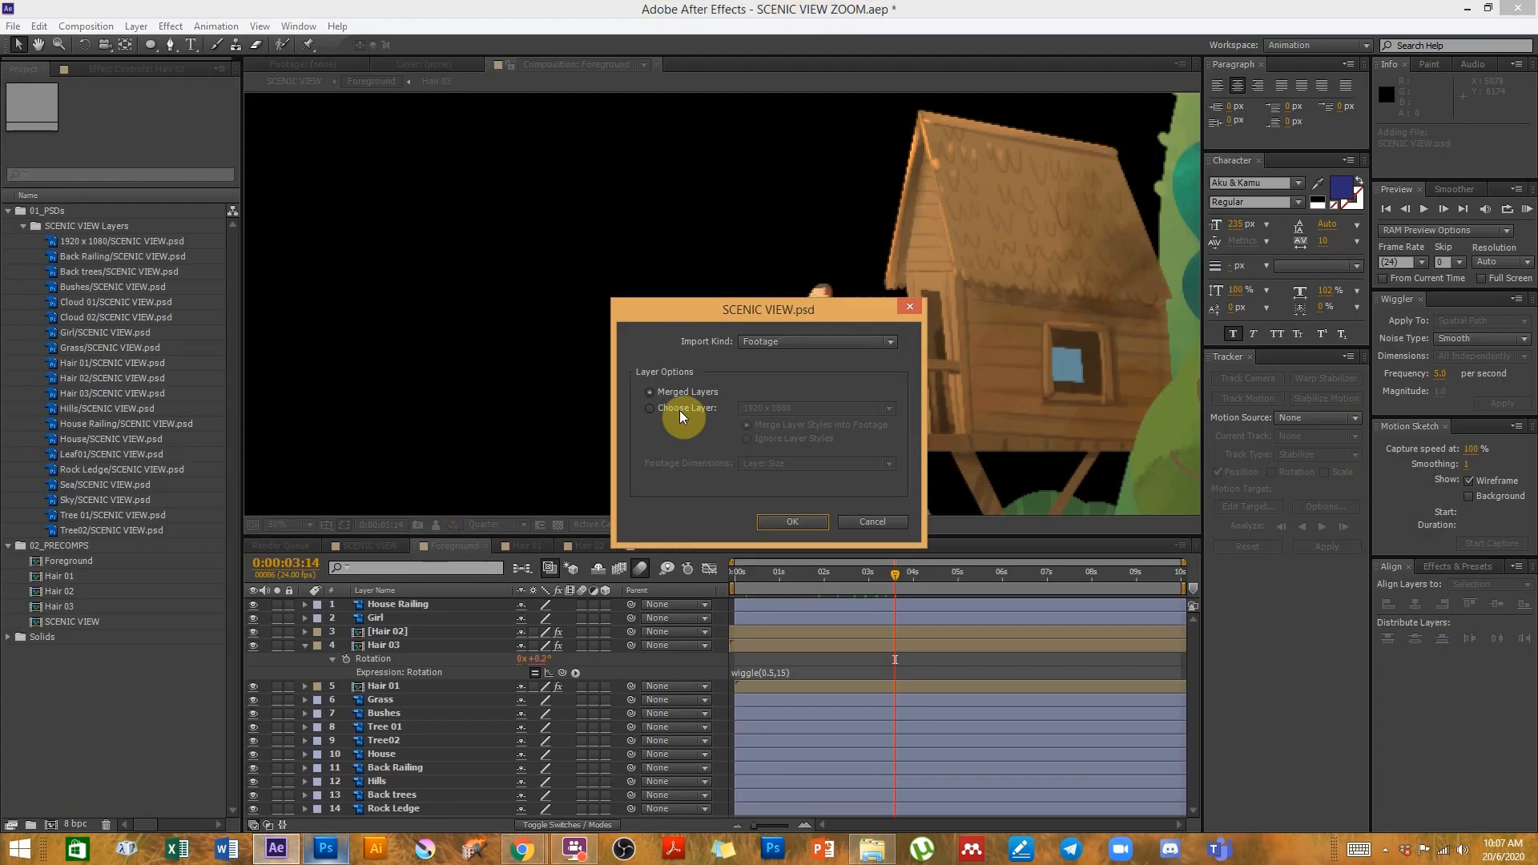
# - Choose the SCALED DOWN layer as the footage to import and confirm
pyautogui.click(678, 410)
pyautogui.click(774, 408)
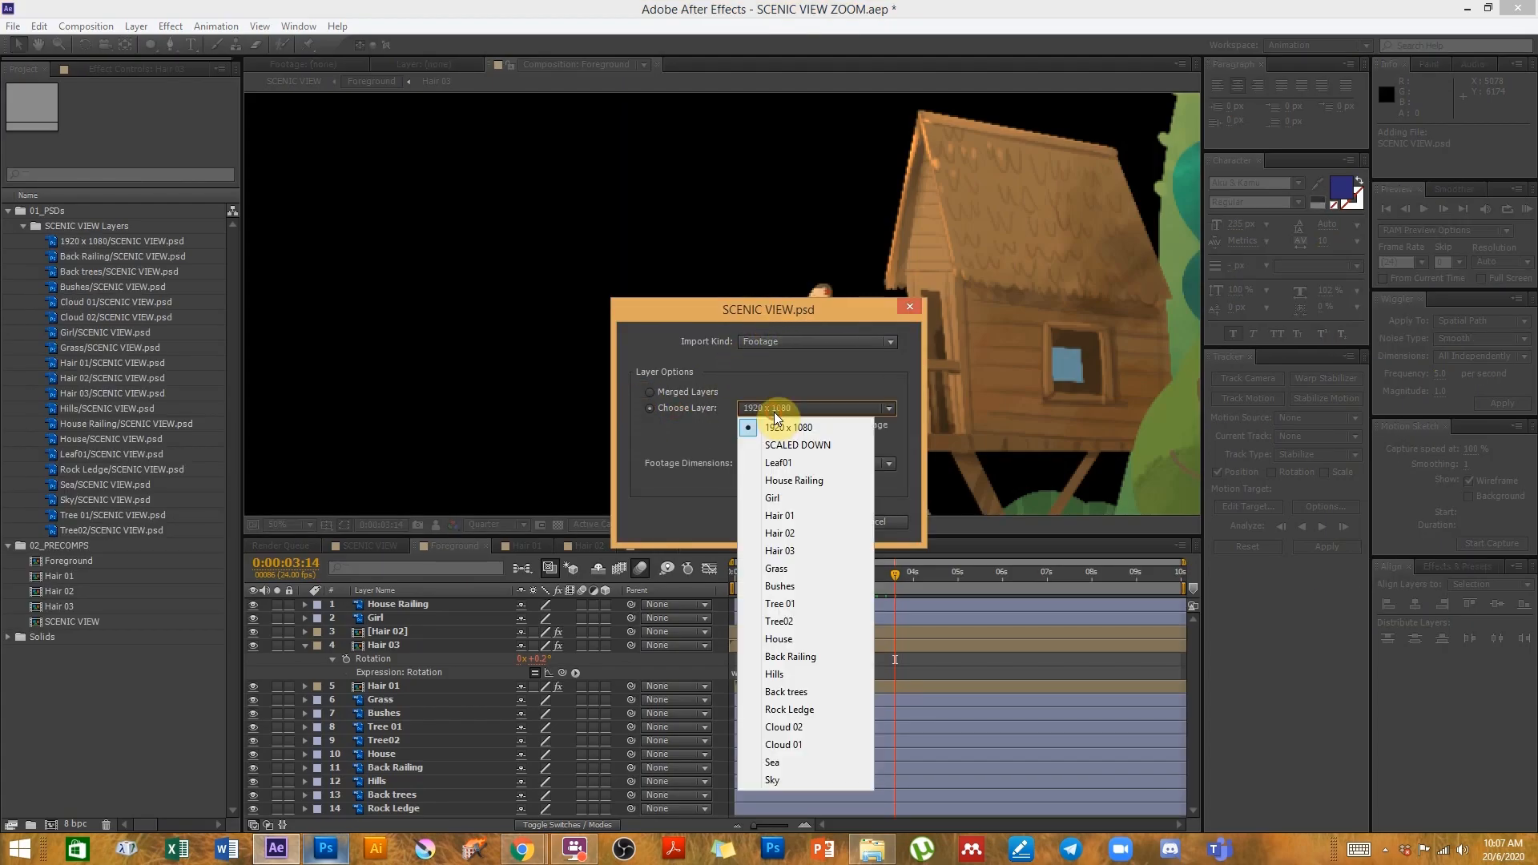
pyautogui.click(782, 447)
pyautogui.click(783, 522)
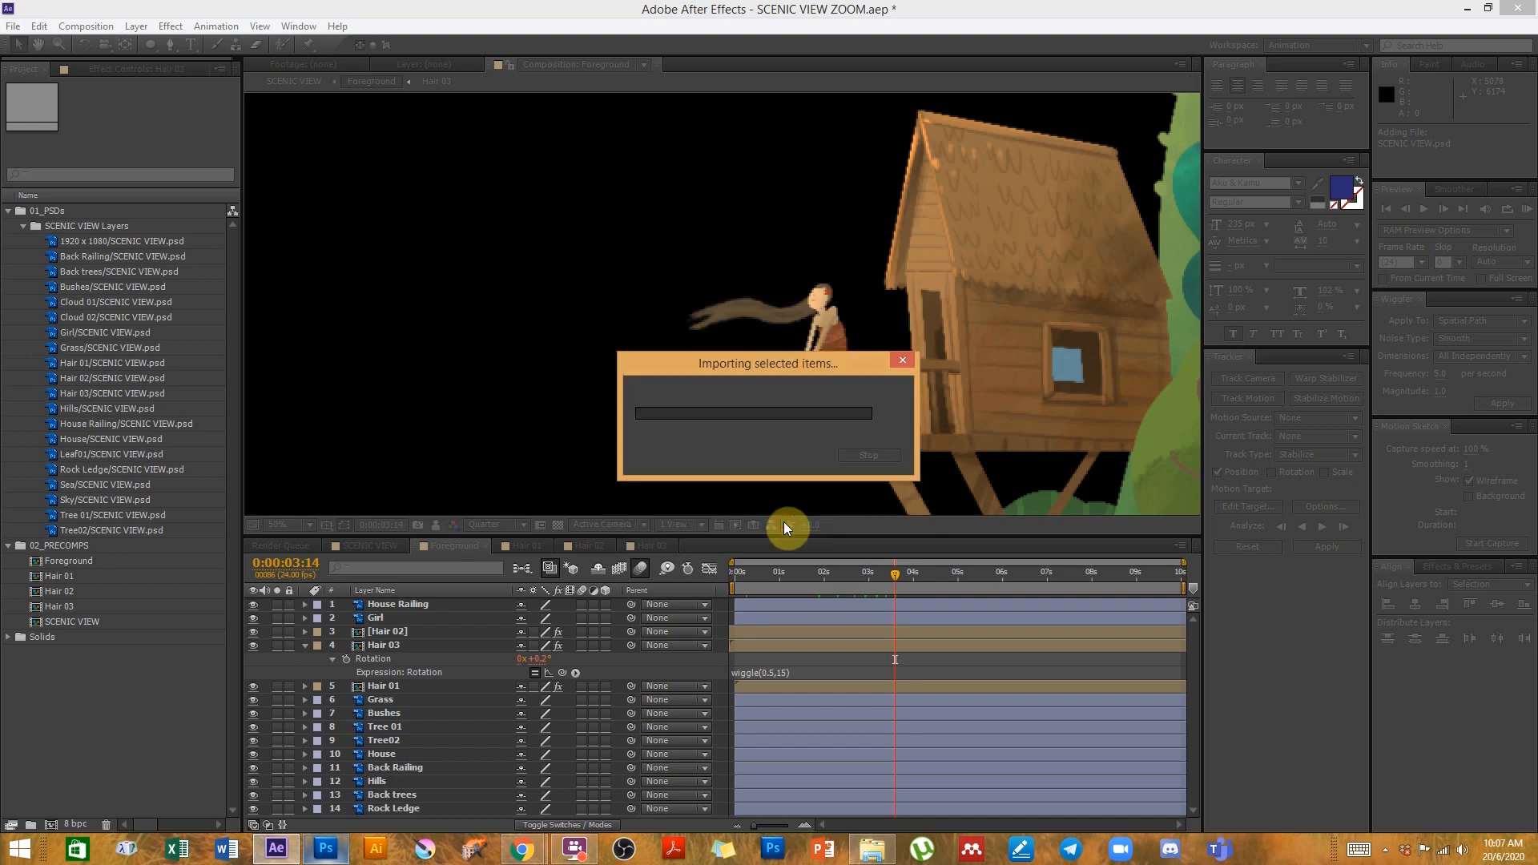
# - Place the SCALED DOWN footage at the top of the Foreground composition and position it in the viewer
pyautogui.click(306, 644)
pyautogui.moveTo(119, 488); pyautogui.dragTo(393, 609)
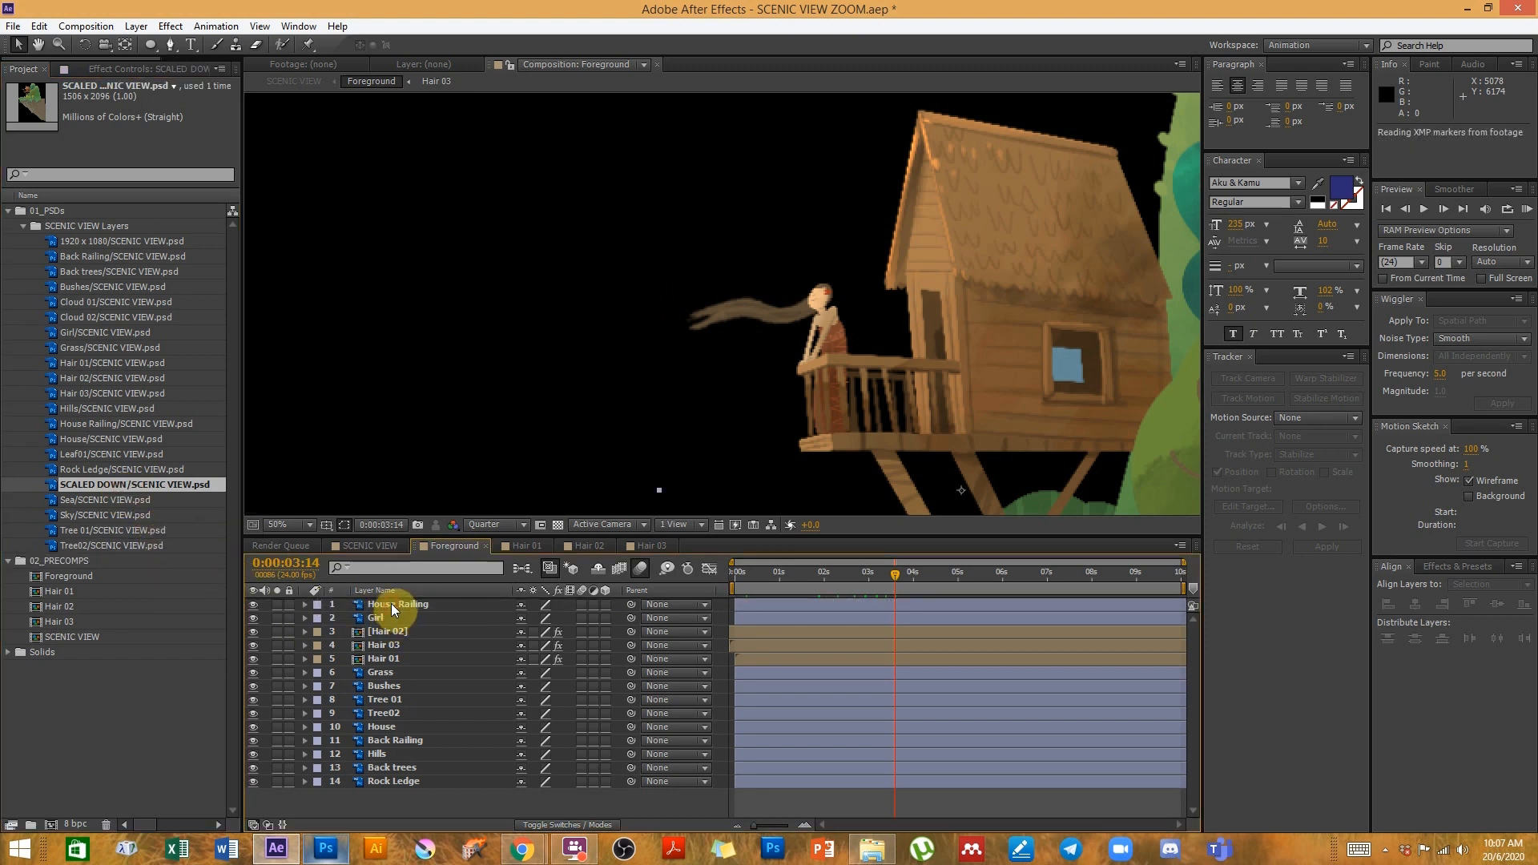
pyautogui.moveTo(869, 348); pyautogui.dragTo(816, 373)
pyautogui.scroll(-2, 820, 372)
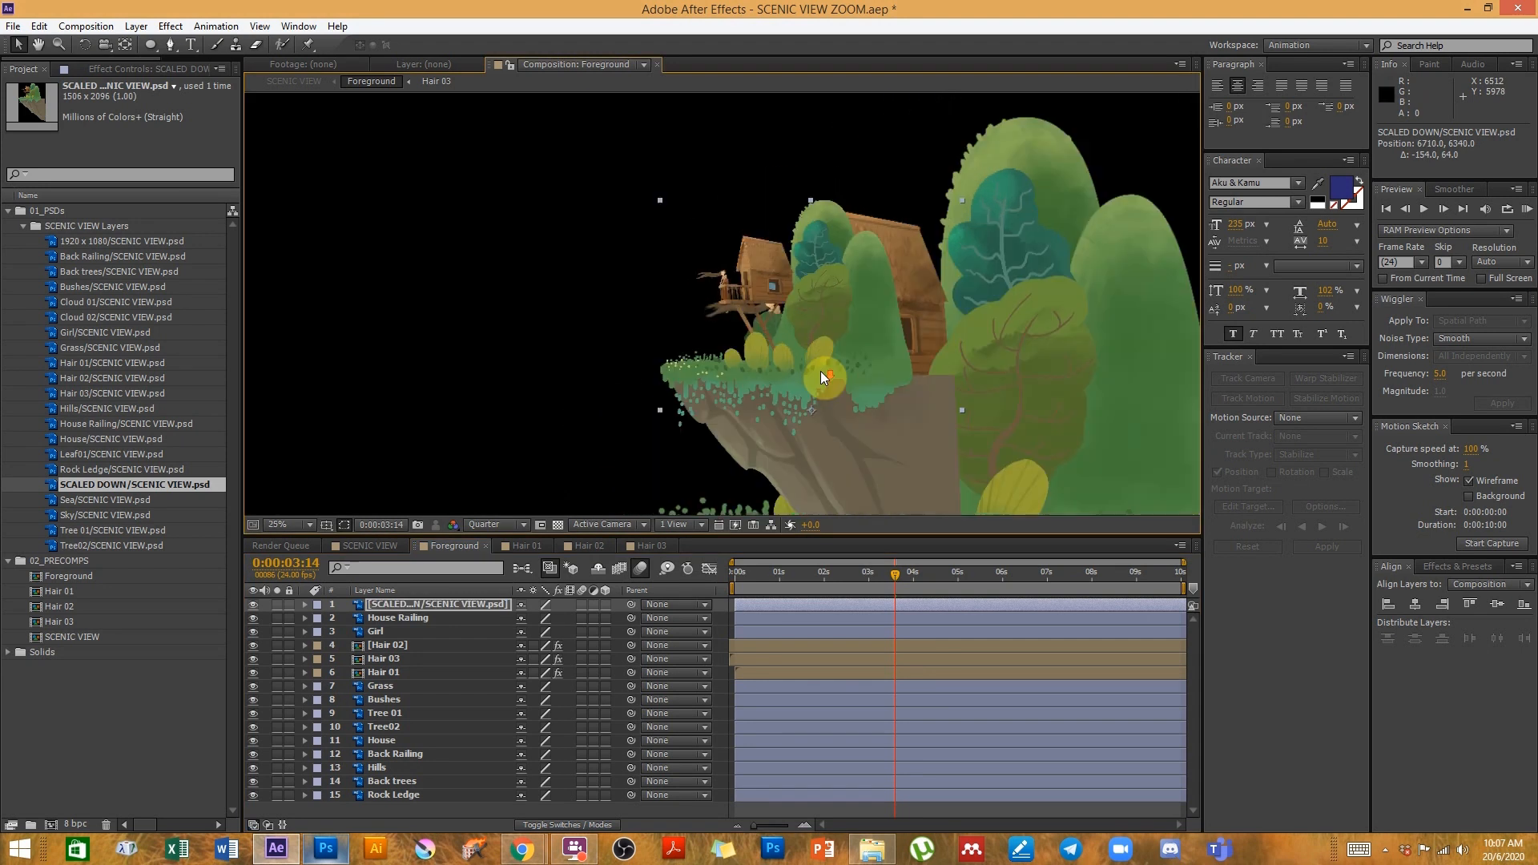
# - Delete the selected SCALED DOWN footage item from the project and confirm the removal
pyautogui.scroll(-2, 821, 371)
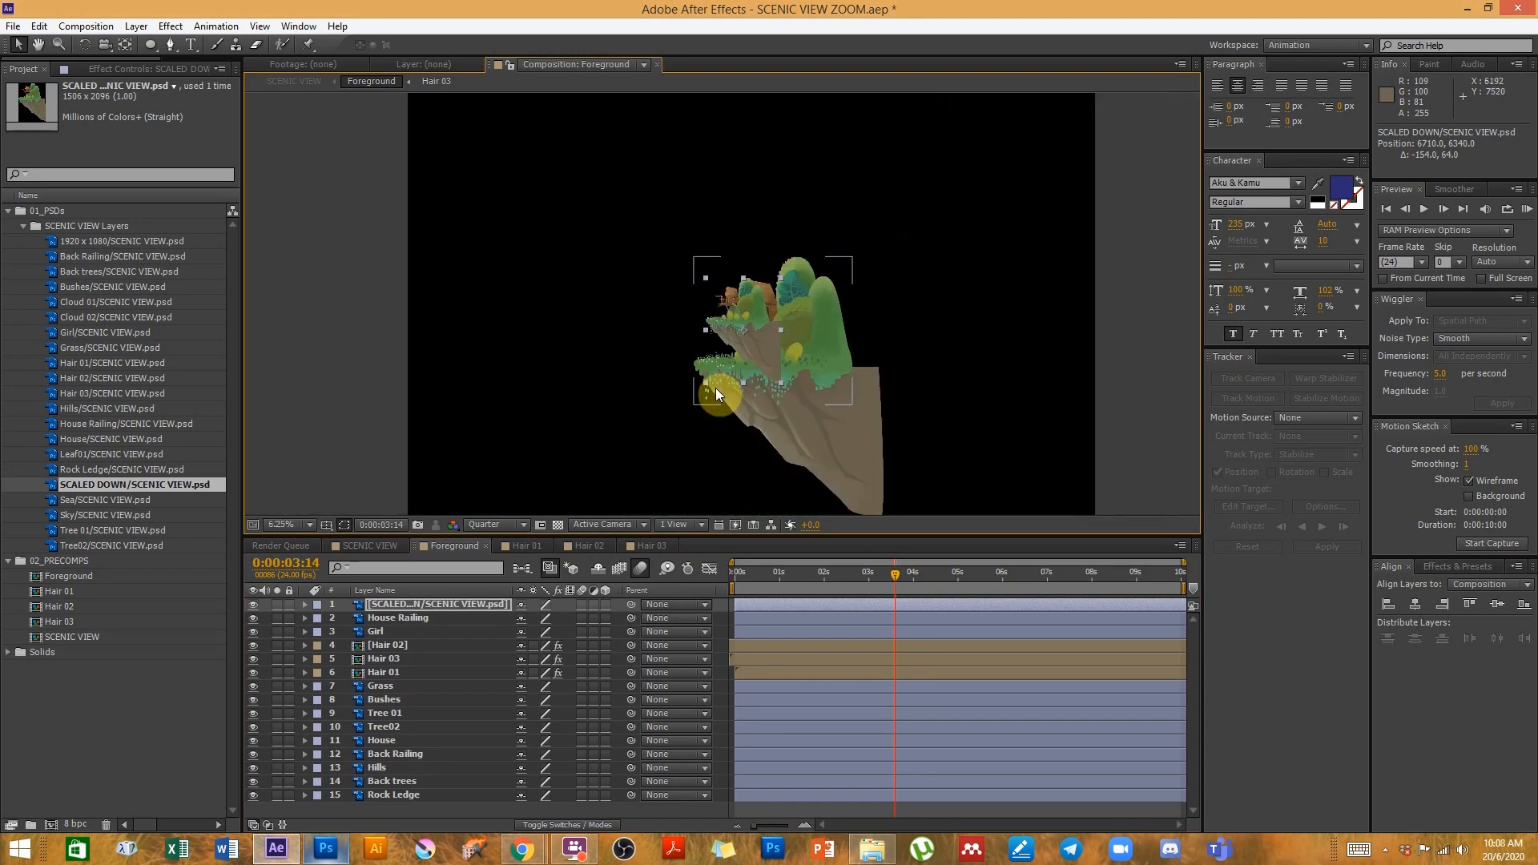
pyautogui.moveTo(758, 344)
pyautogui.mouseDown()
pyautogui.moveTo(732, 342)
pyautogui.moveTo(750, 345)
pyautogui.mouseUp()
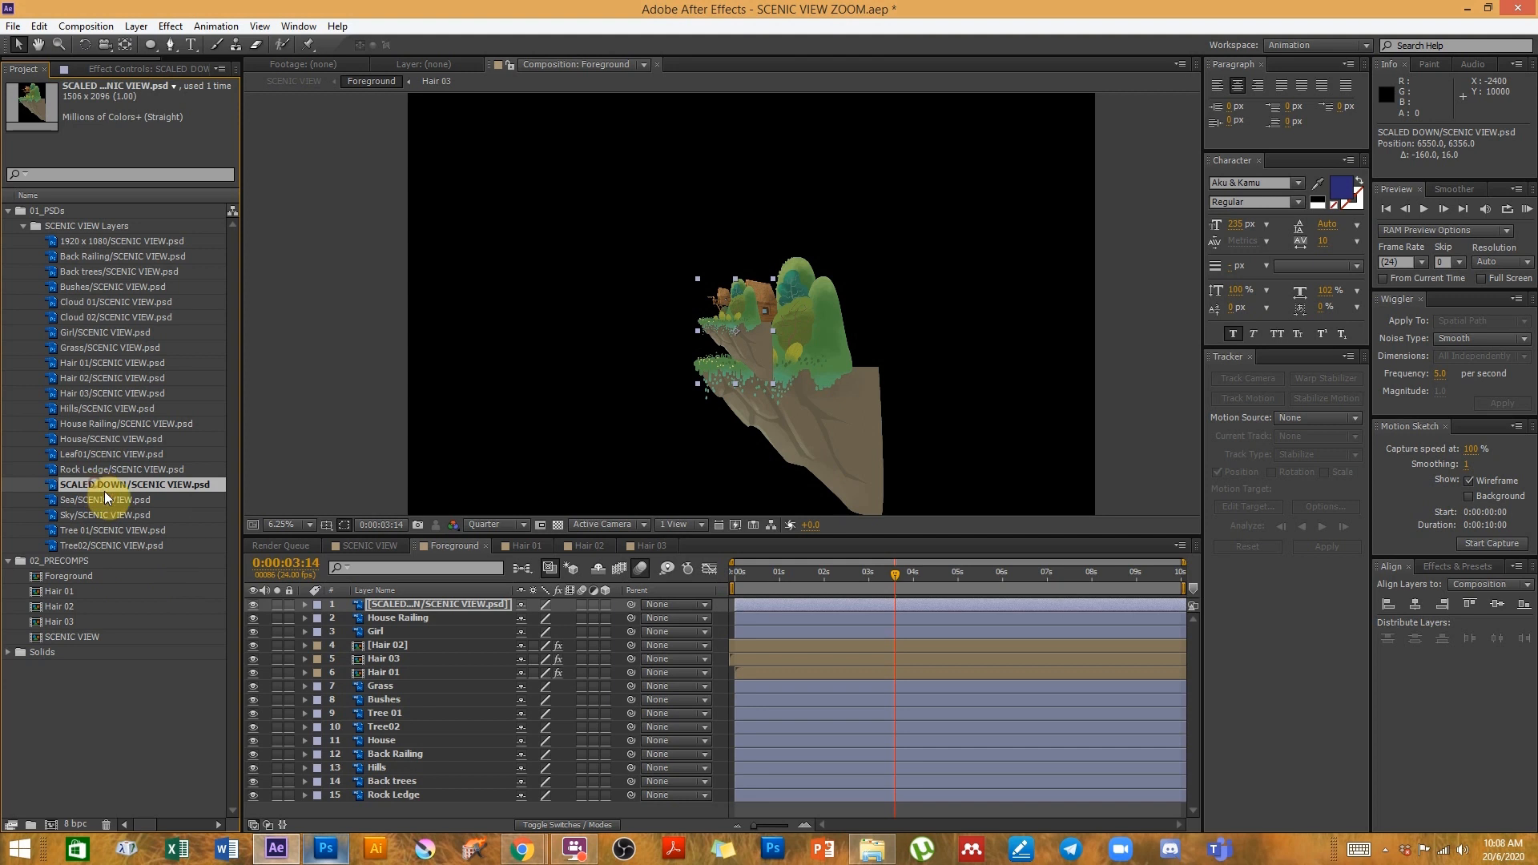
pyautogui.press('Delete')
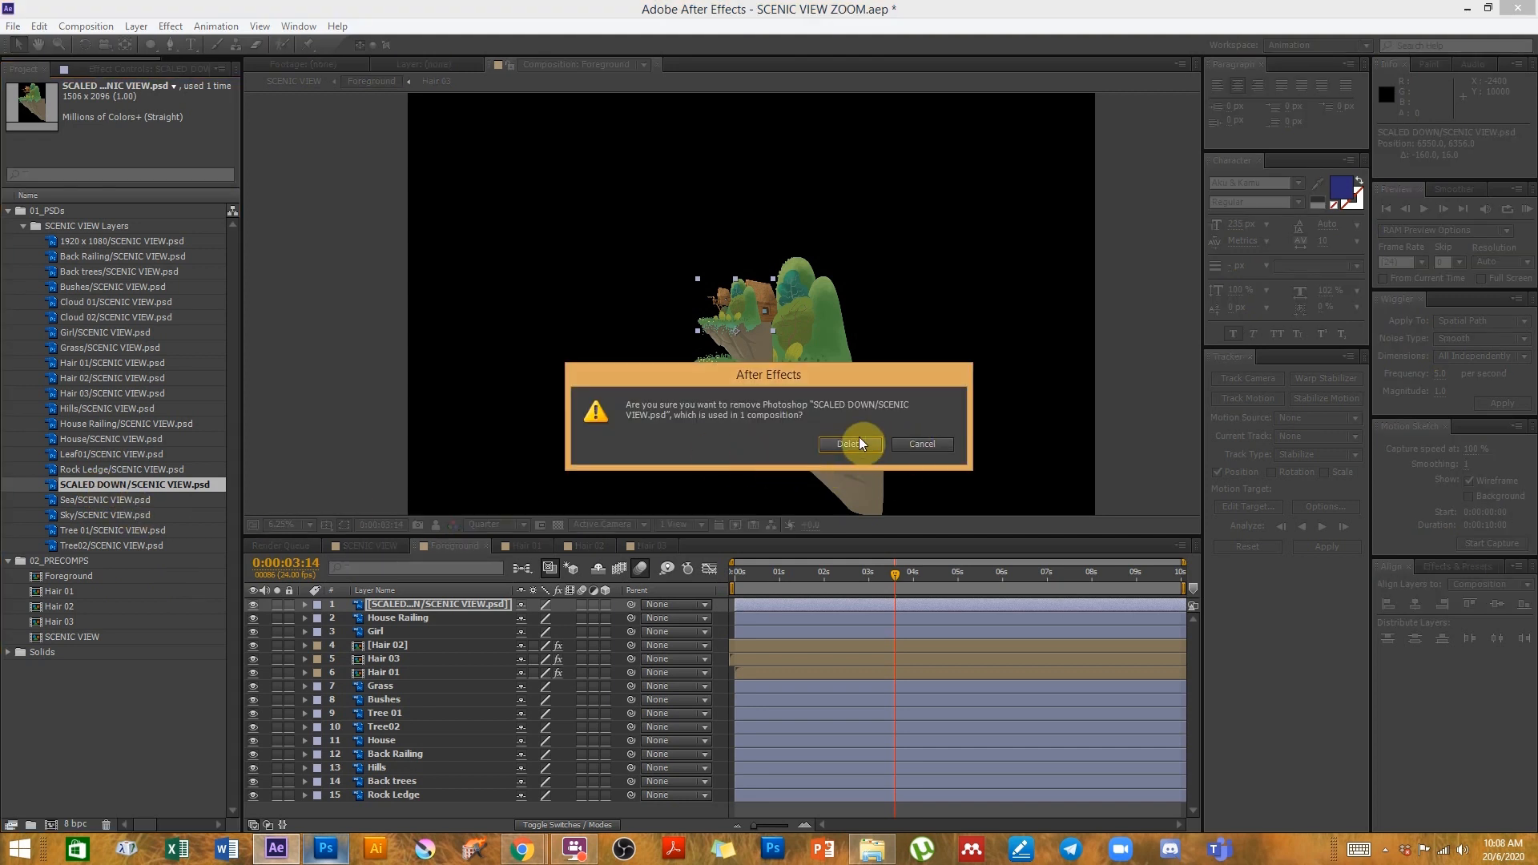
pyautogui.click(849, 444)
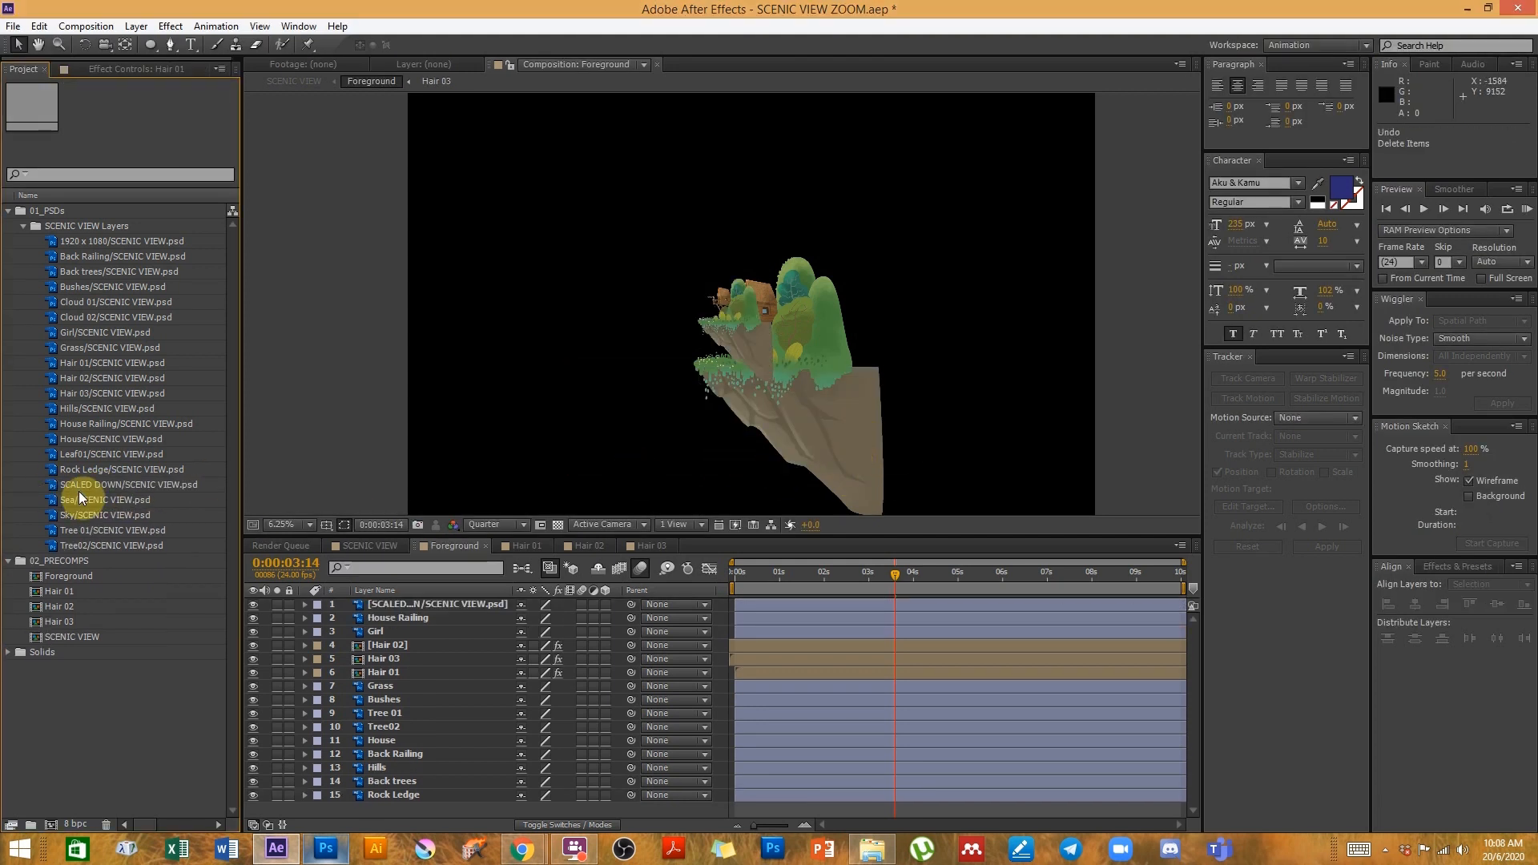
# - Create a new composition sized 1920 x 1080 px
pyautogui.click(78, 487)
pyautogui.moveTo(145, 482); pyautogui.dragTo(143, 481)
pyautogui.click(97, 26)
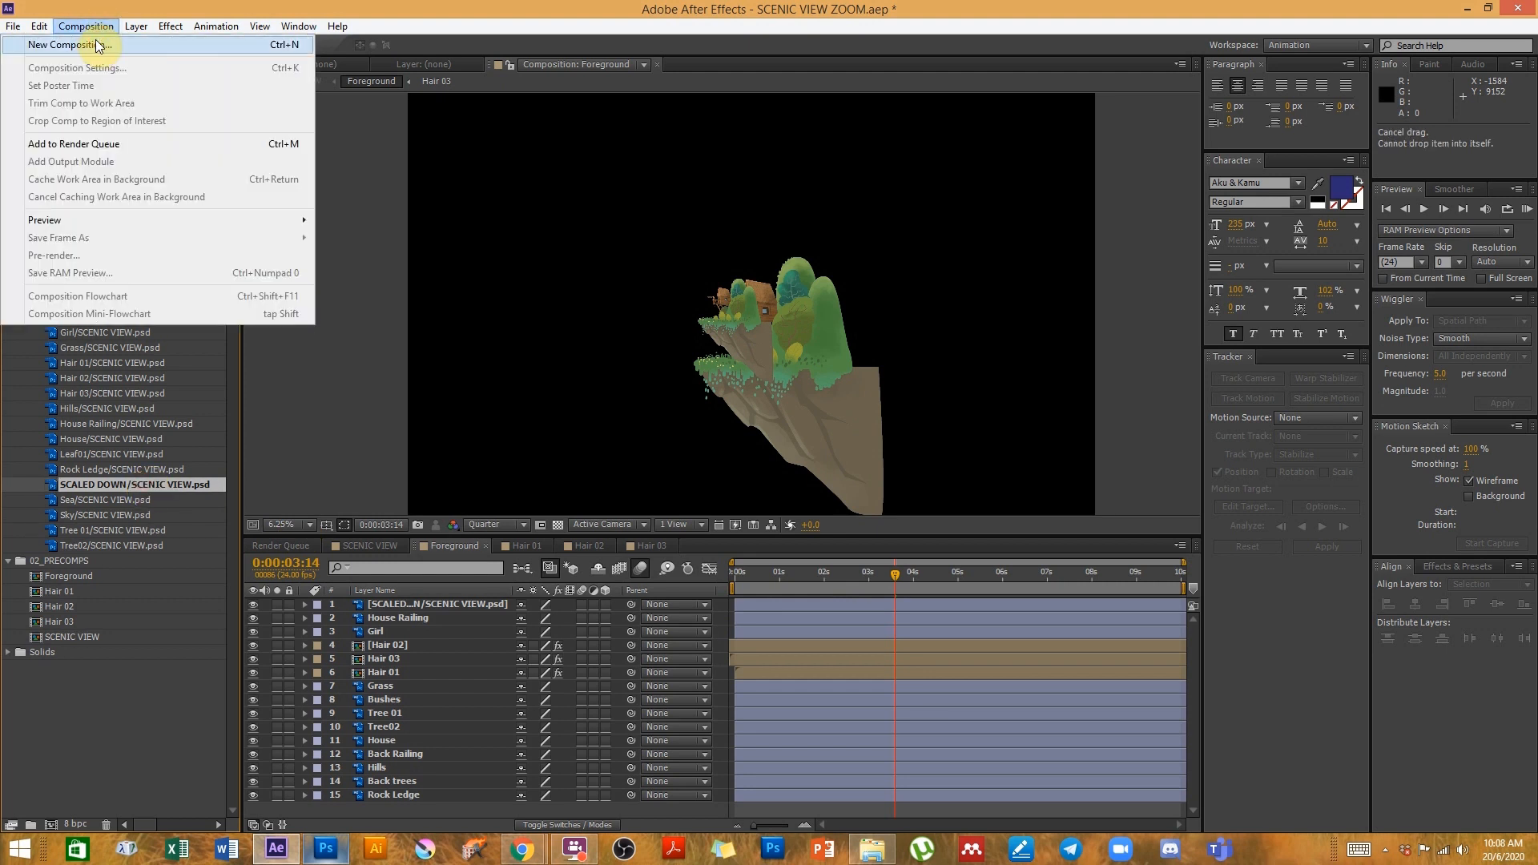
pyautogui.click(94, 42)
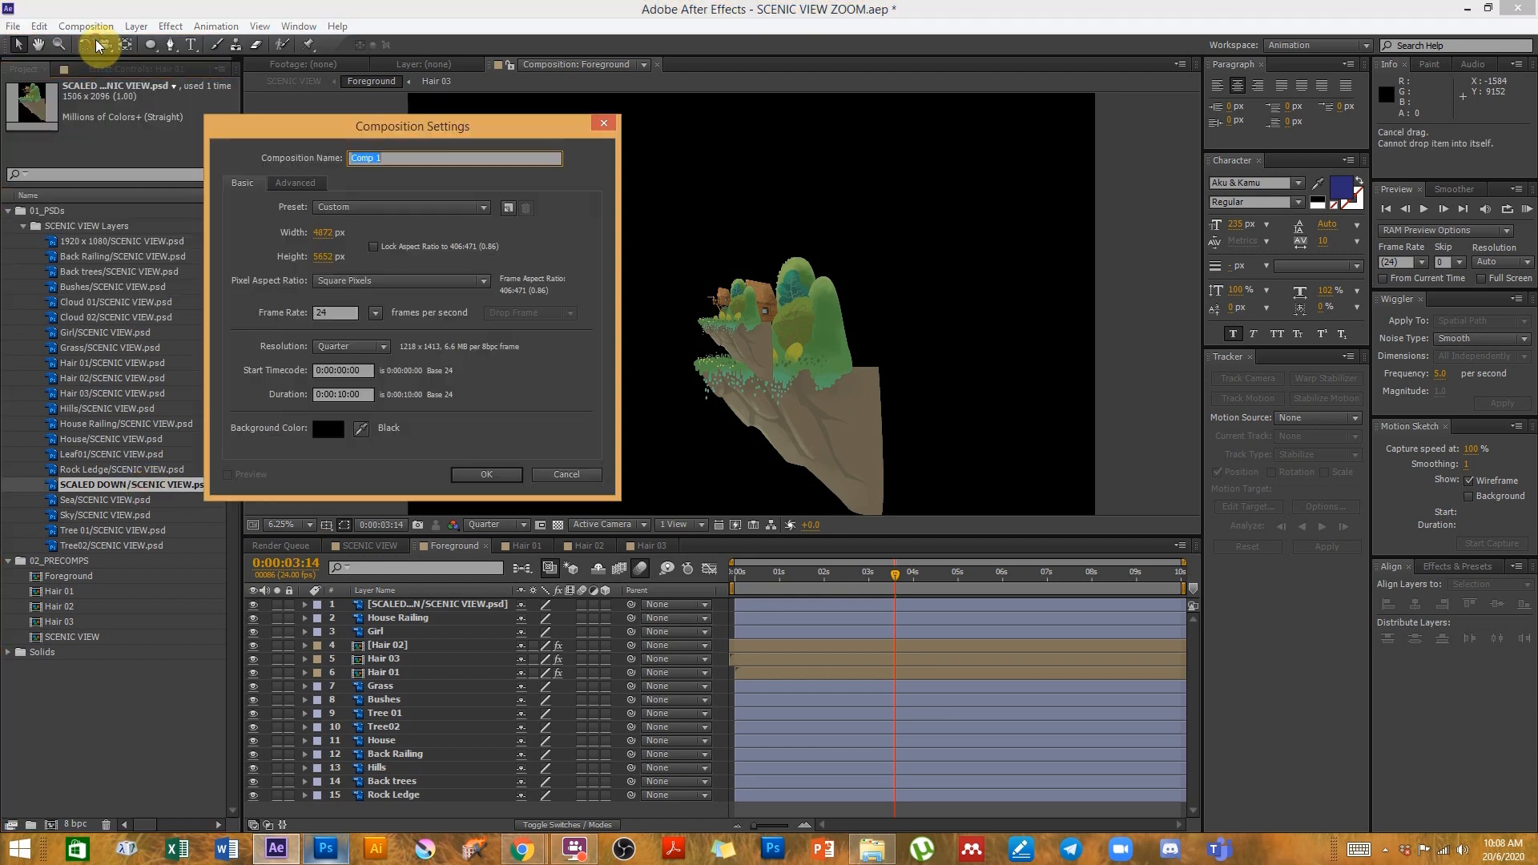
pyautogui.click(324, 234)
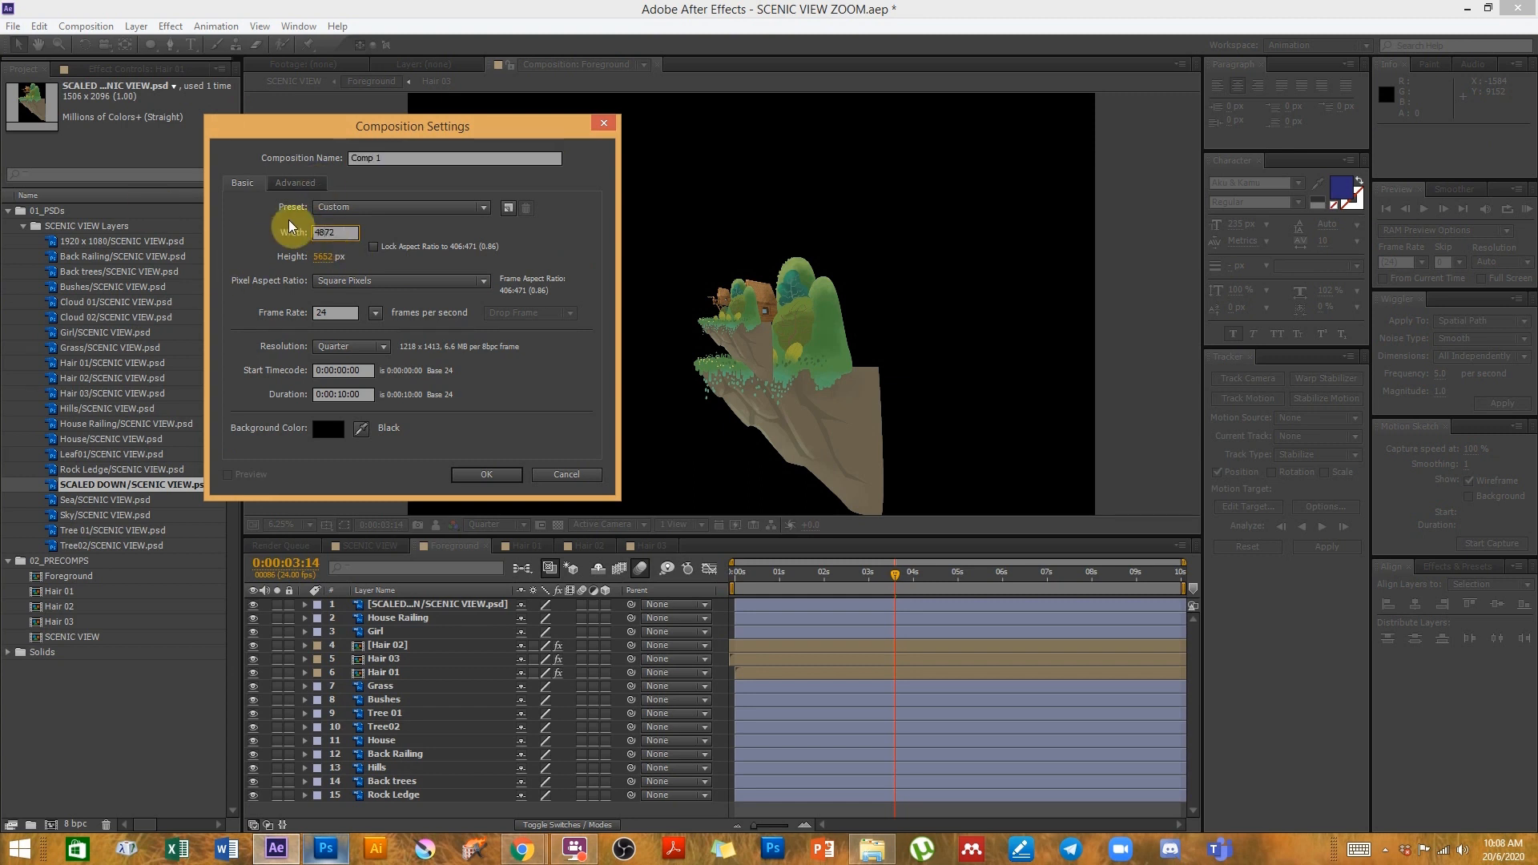
pyautogui.doubleClick(342, 232)
pyautogui.write('1920')
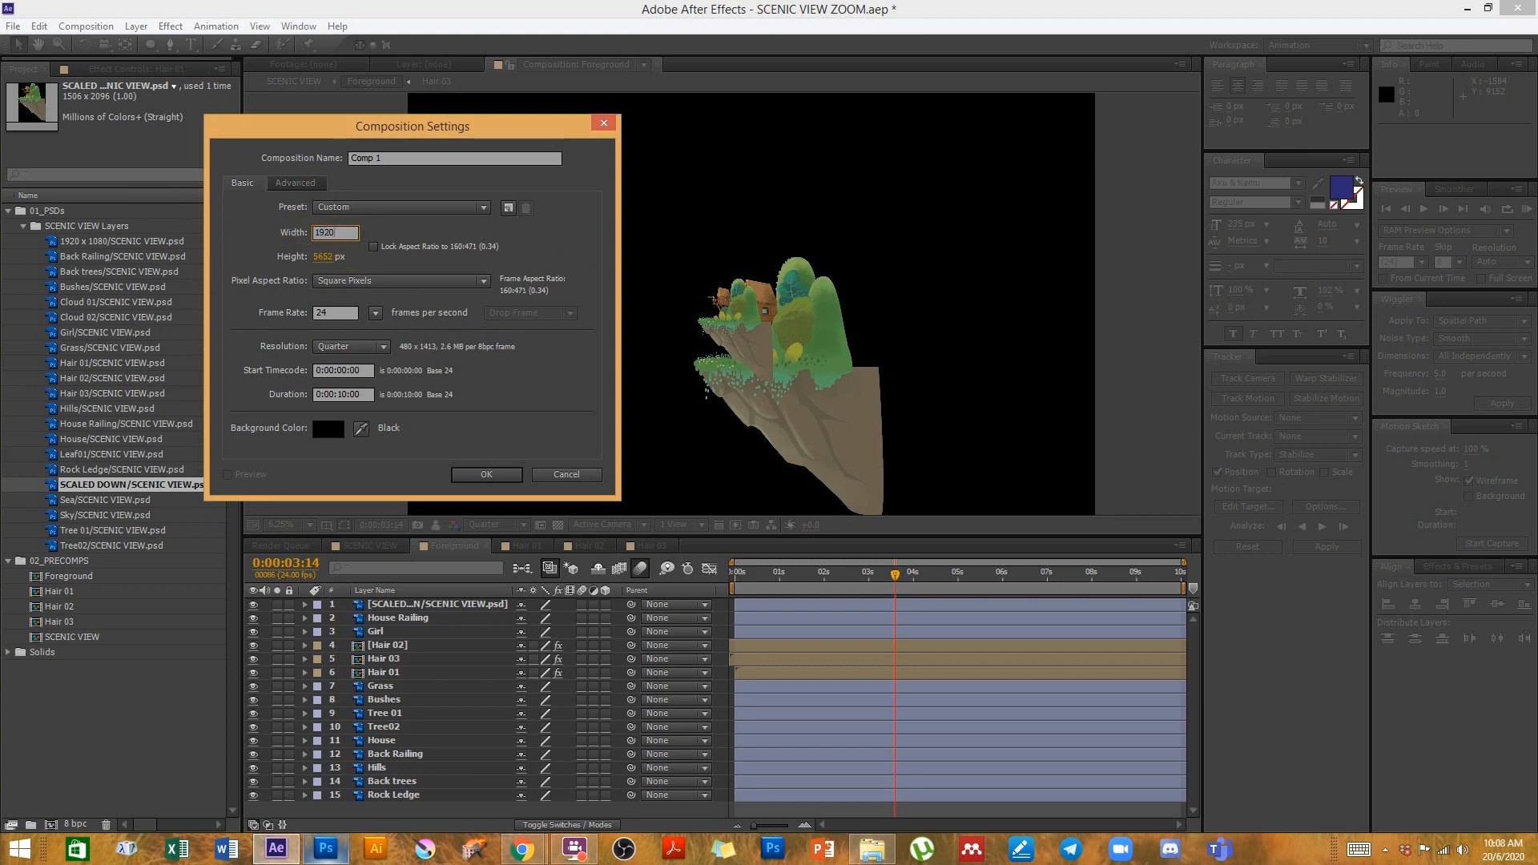
pyautogui.press('Tab')
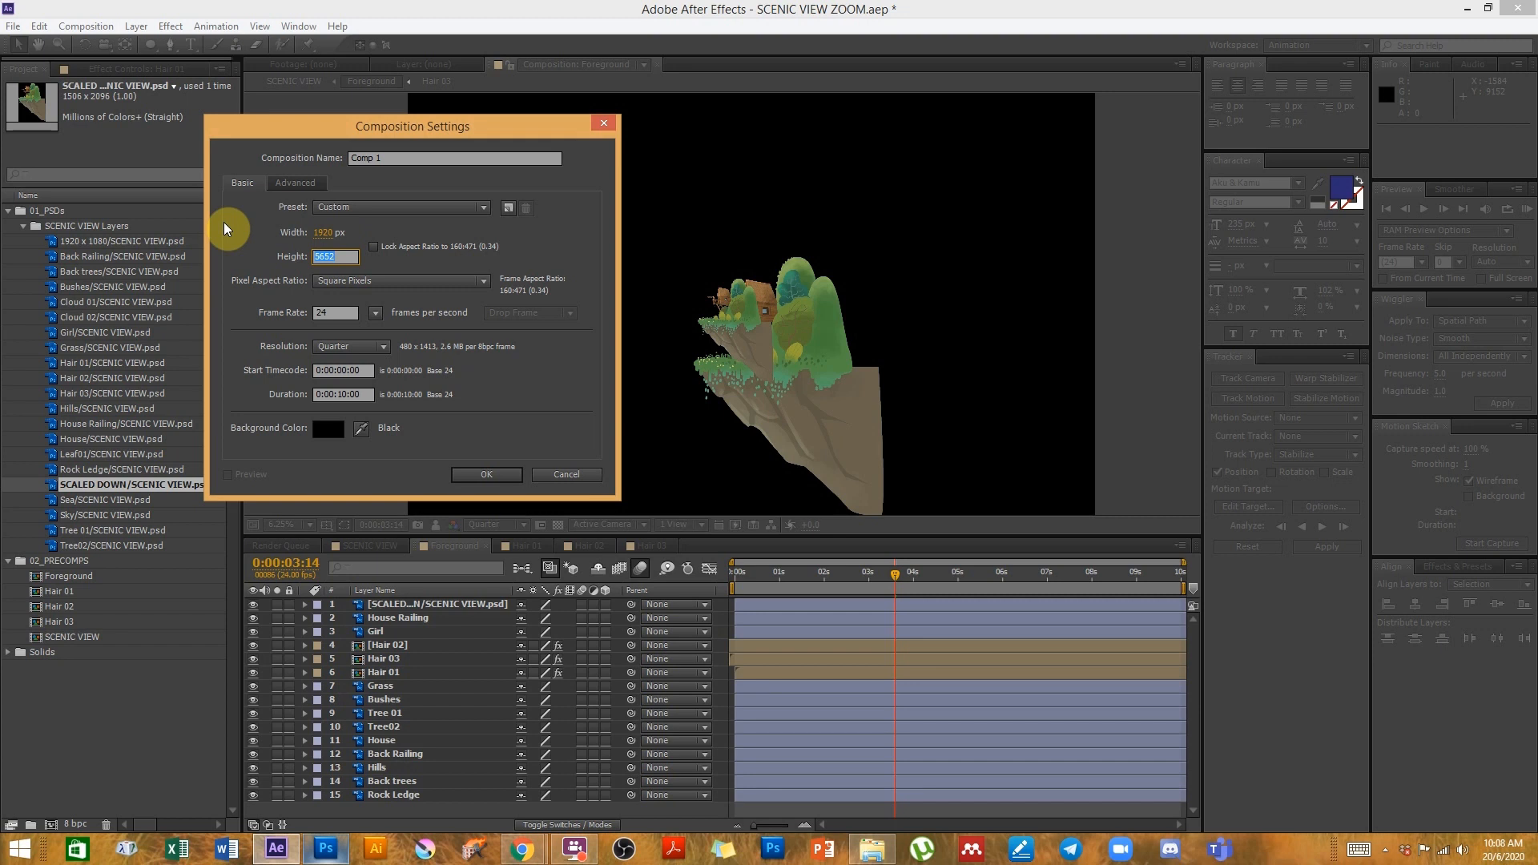
pyautogui.write('1080')
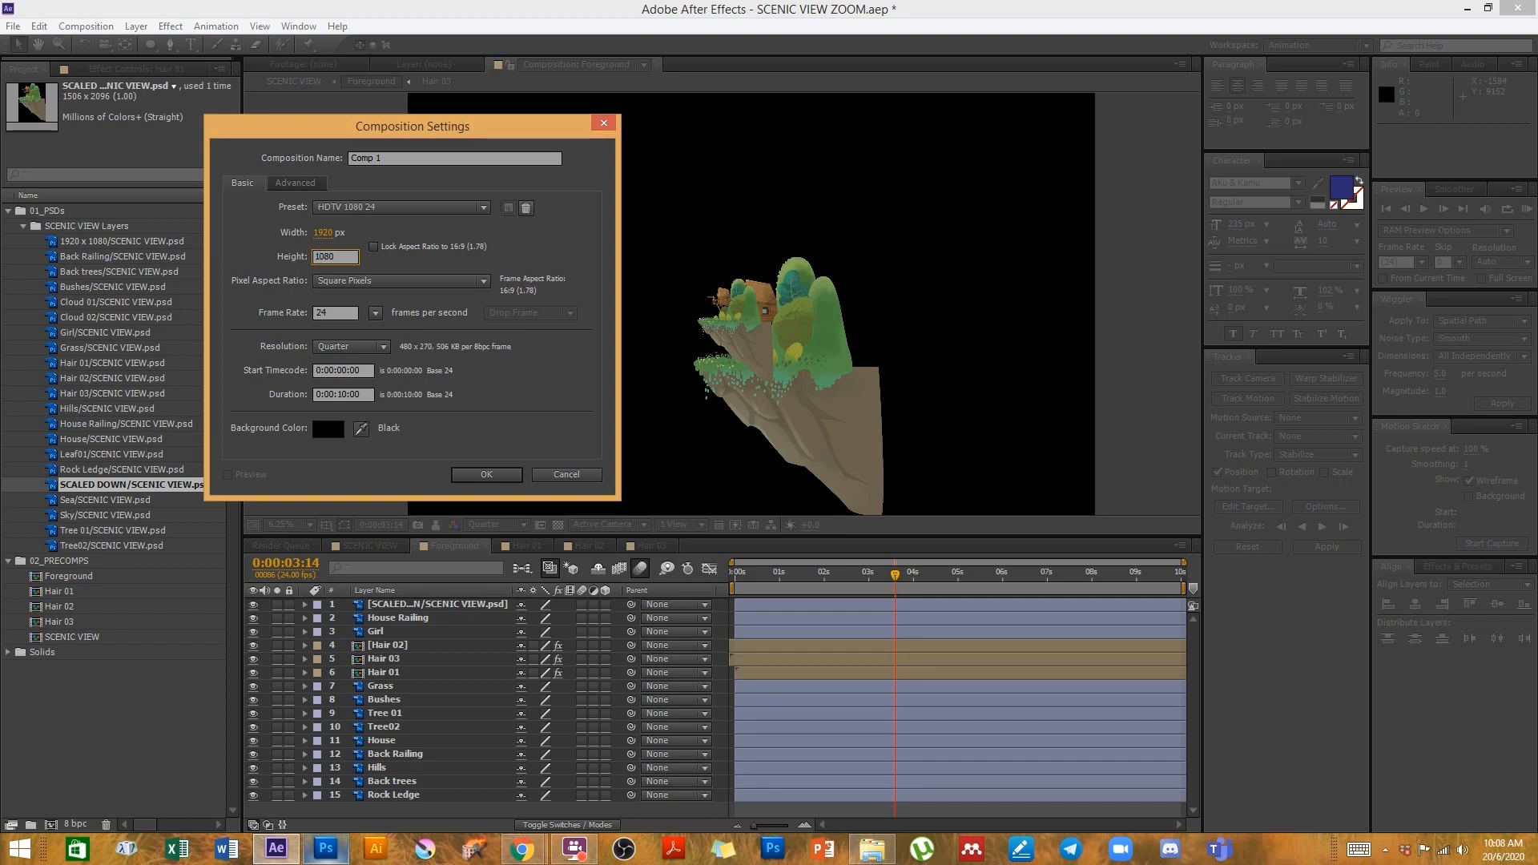
pyautogui.press('Return')
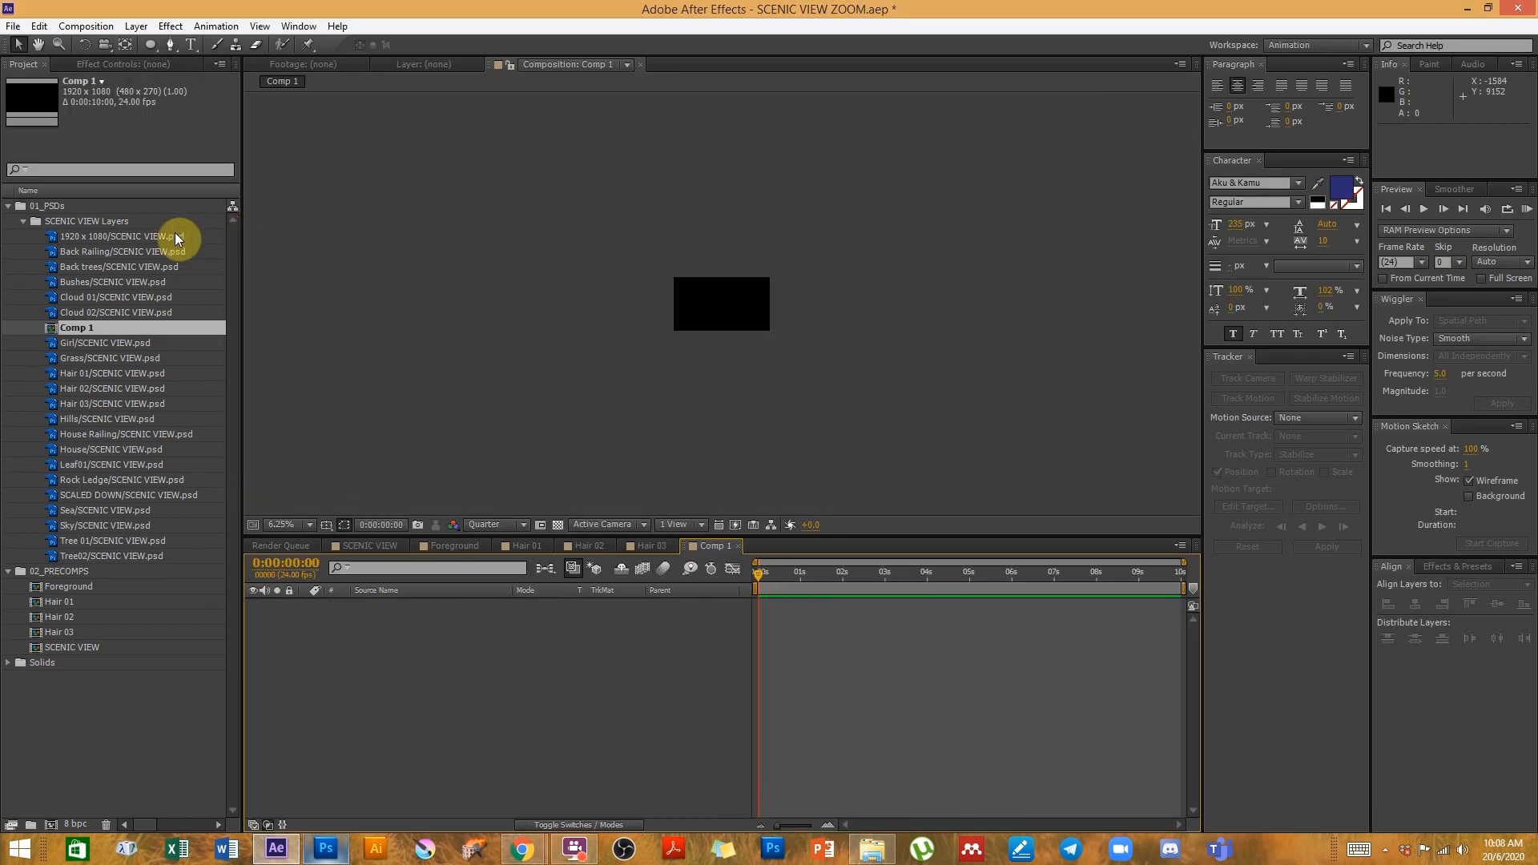
# - Move the new composition into the 02_PRECOMPS folder and rename it SCALED DOWN
pyautogui.moveTo(76, 335); pyautogui.dragTo(68, 581)
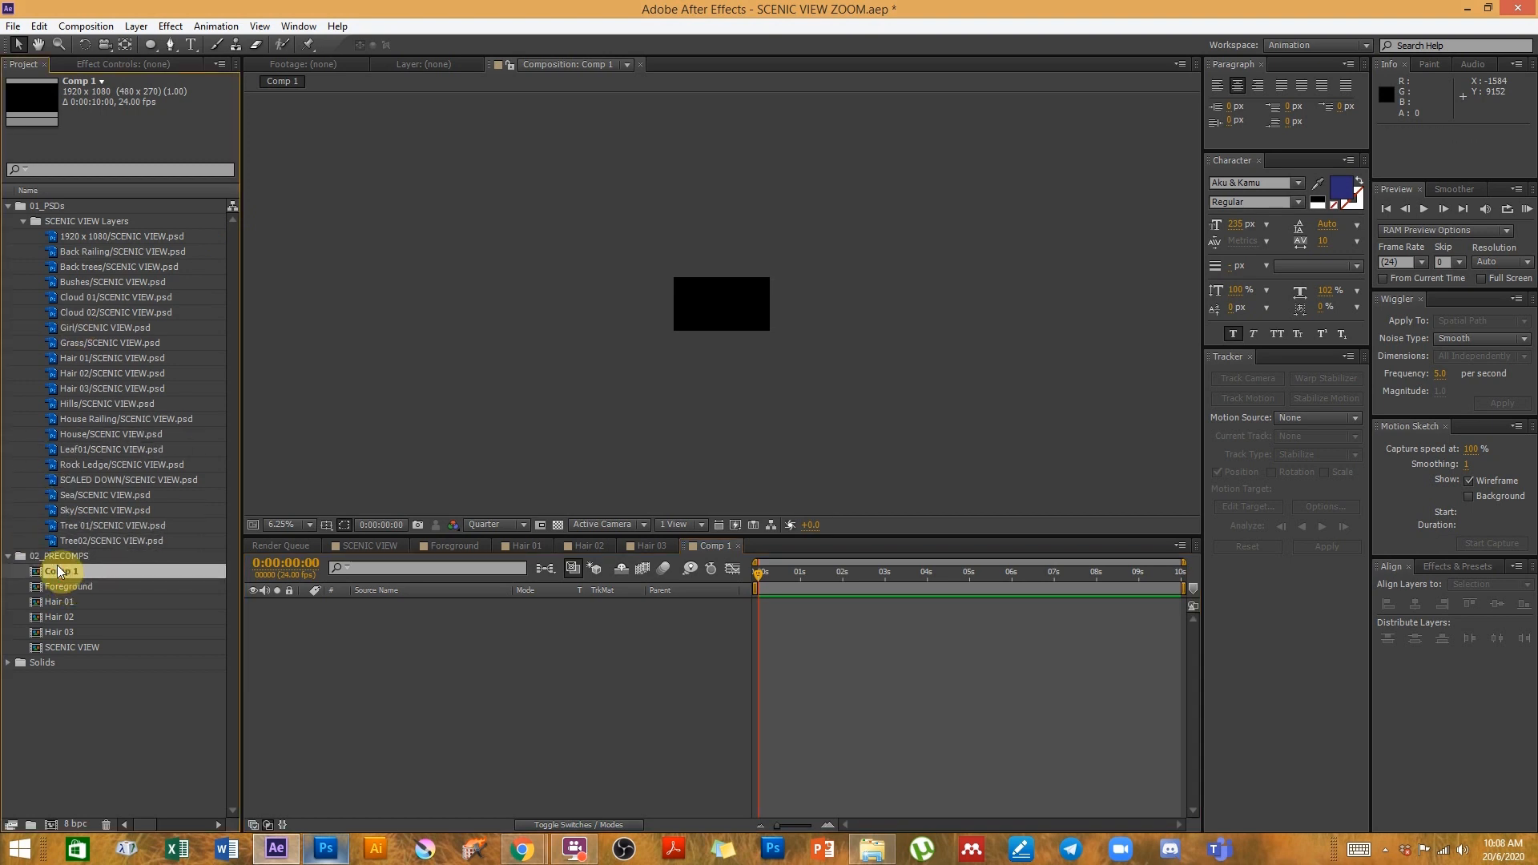
pyautogui.press('Return')
pyautogui.write('SCALED DOWN')
pyautogui.press('Return')
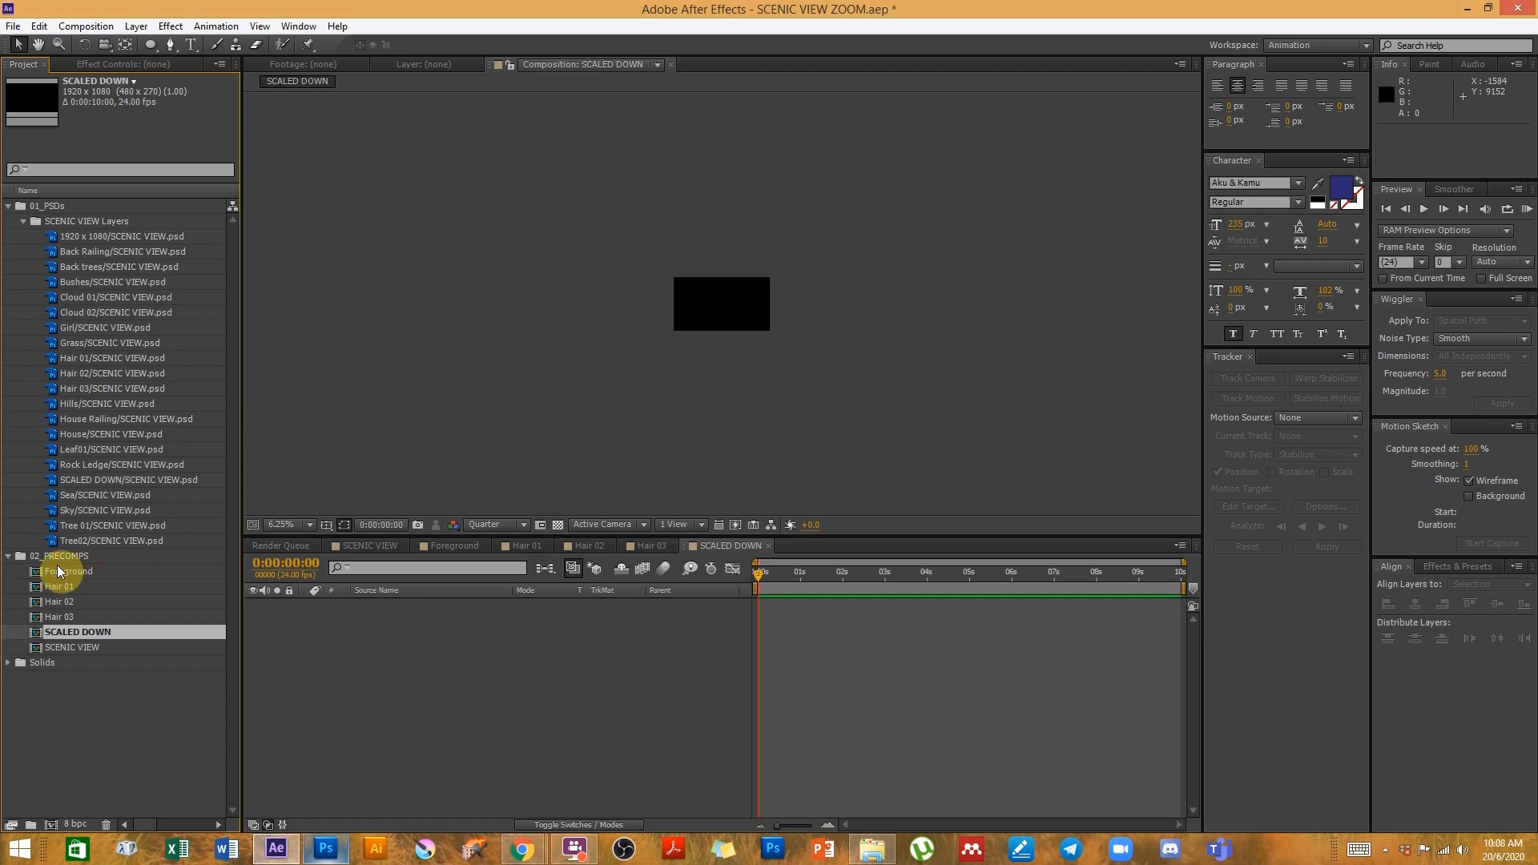
# - Add the SCALED DOWN footage to the SCALED DOWN composition and position it in the viewer
pyautogui.moveTo(93, 483); pyautogui.dragTo(453, 639)
pyautogui.moveTo(736, 332); pyautogui.dragTo(761, 331)
pyautogui.press('.')
pyautogui.press('.')
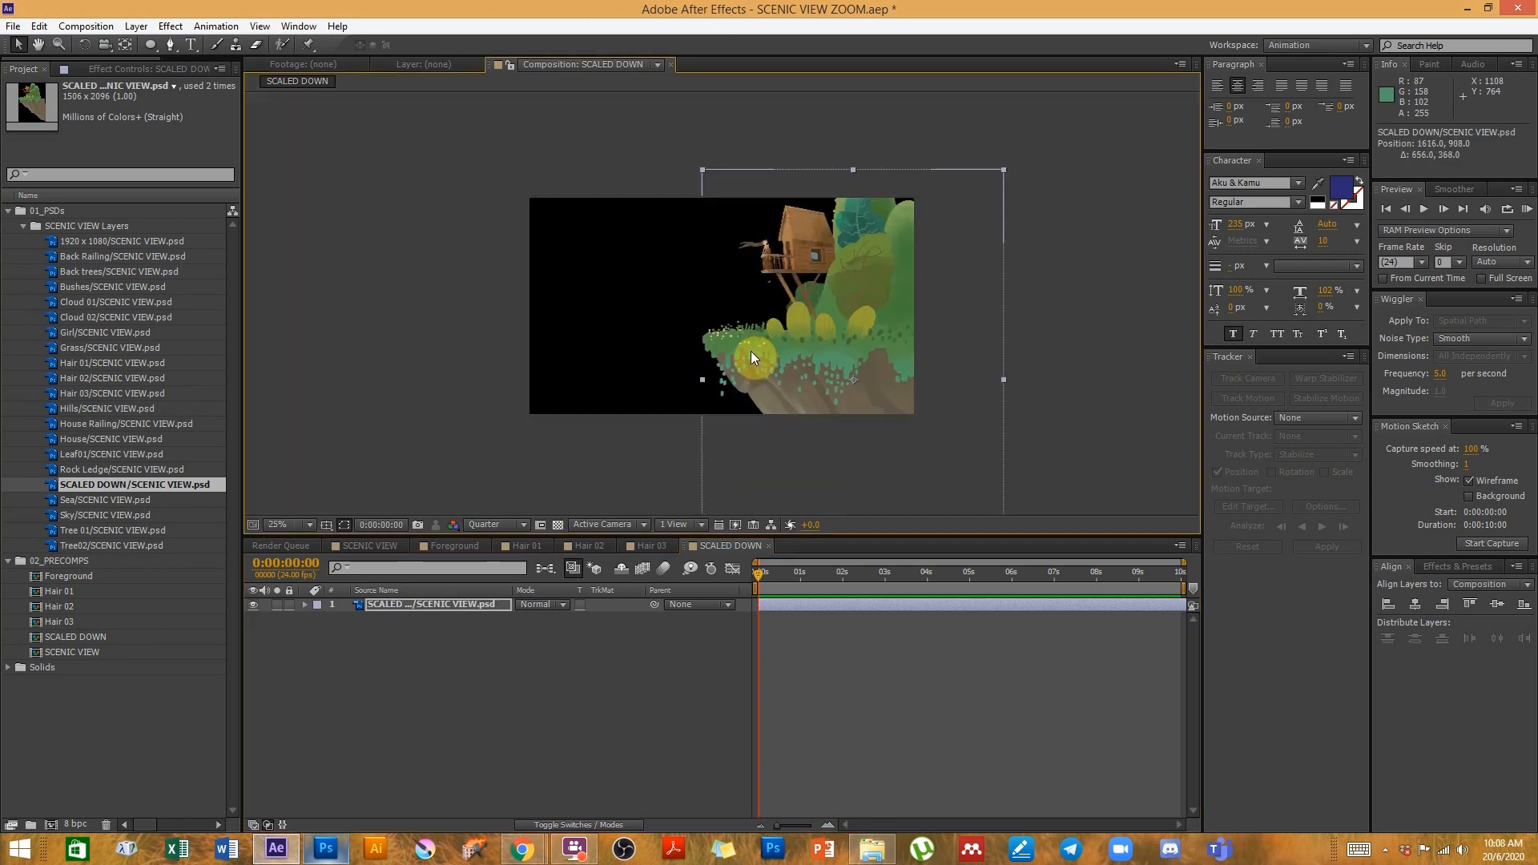
pyautogui.press('.')
pyautogui.moveTo(883, 299); pyautogui.dragTo(881, 303)
# - Set the composition preview resolution to Full
pyautogui.click(481, 527)
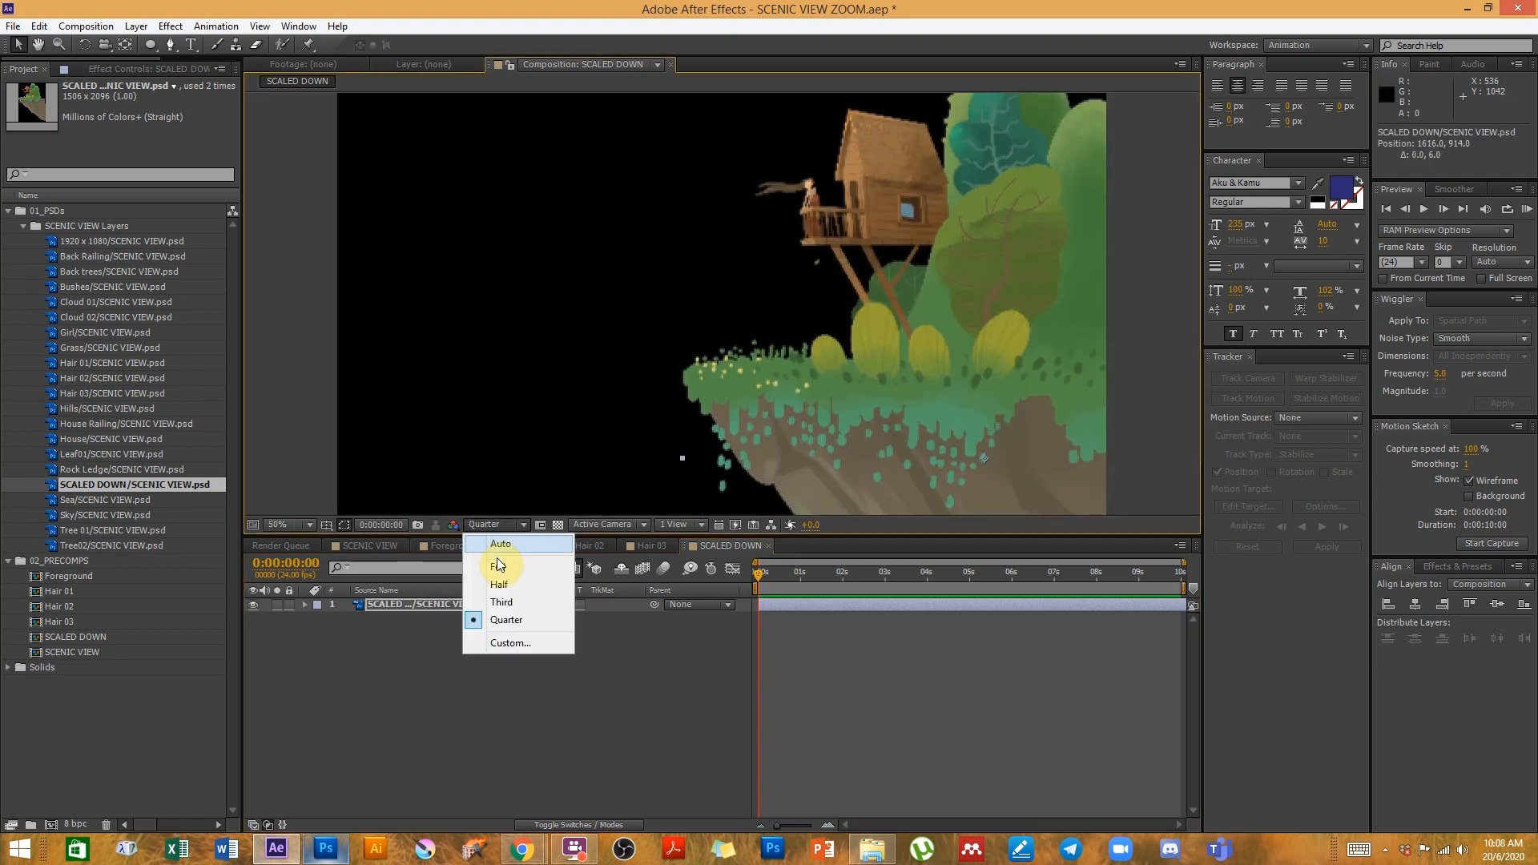
pyautogui.click(505, 565)
pyautogui.press('.')
pyautogui.press(',')
pyautogui.press('.')
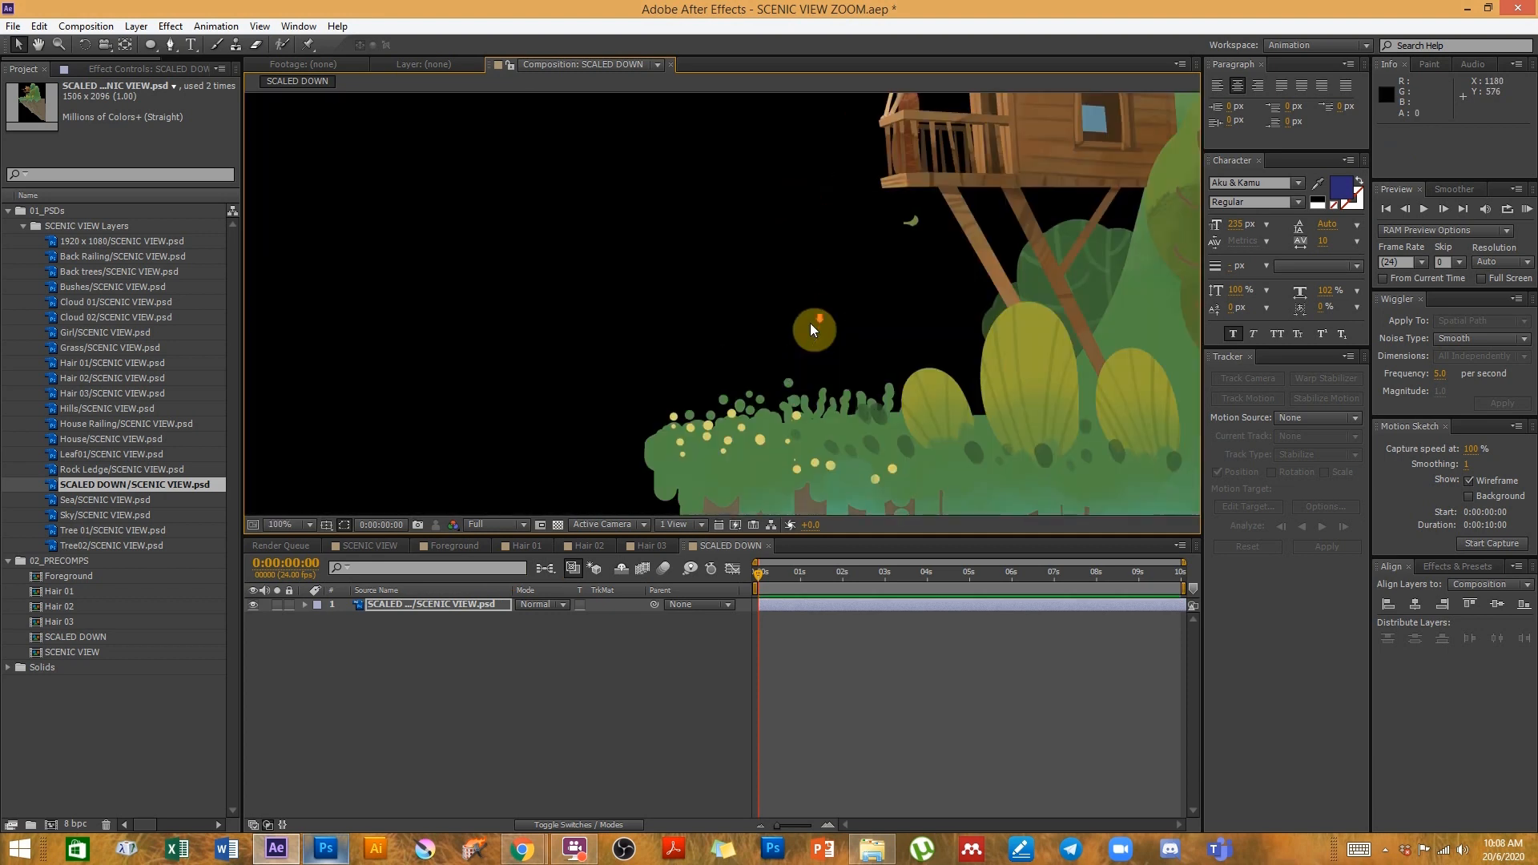
# - Reposition the SCALED DOWN layer and set its scale to 115%
pyautogui.click(471, 603)
pyautogui.press('s')
pyautogui.moveTo(970, 269); pyautogui.dragTo(782, 407)
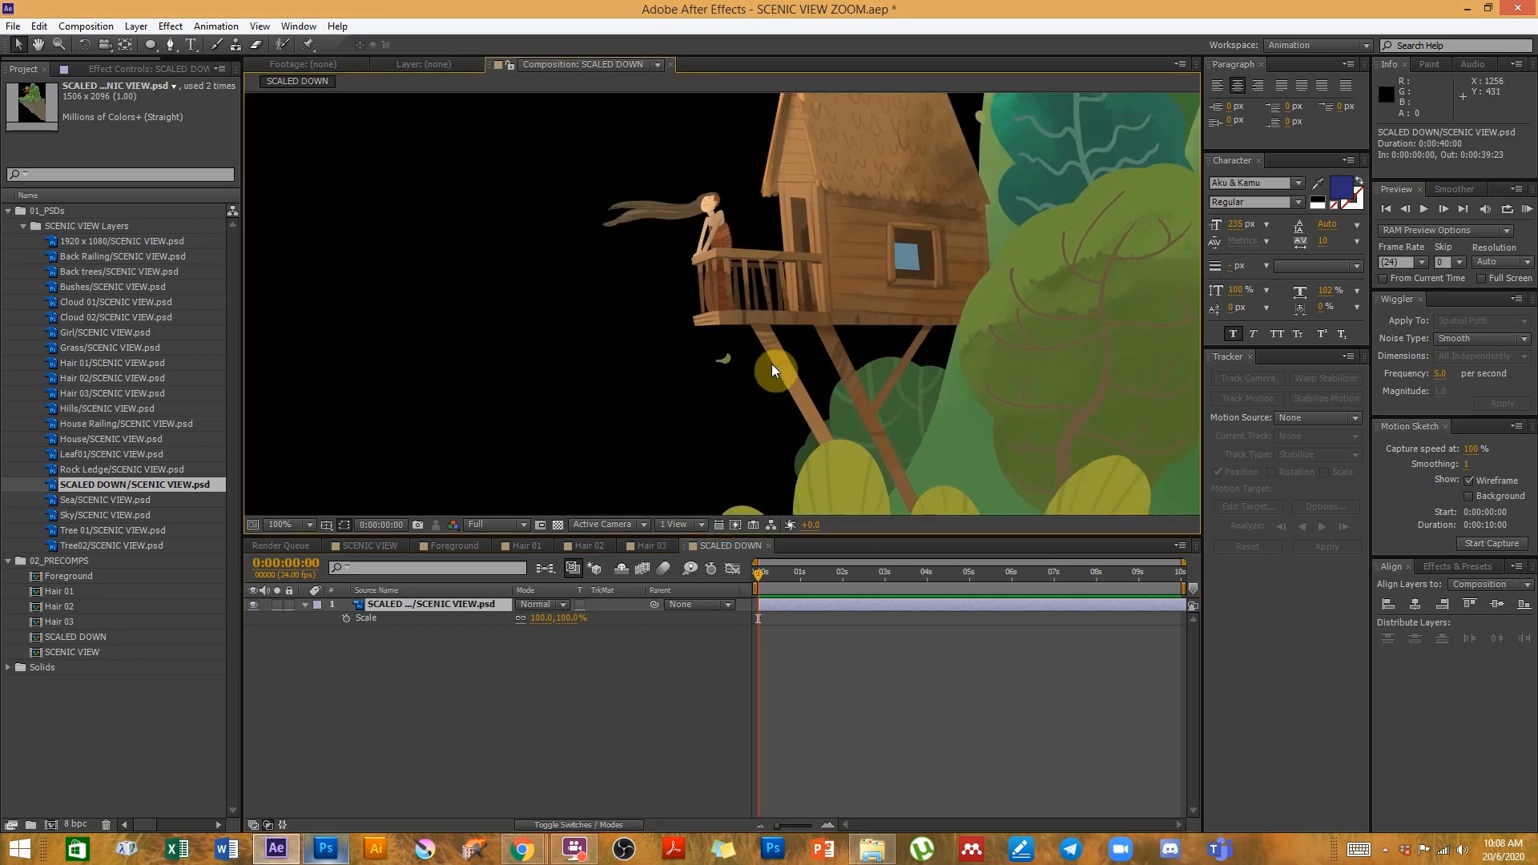
pyautogui.press(',')
pyautogui.press(',')
pyautogui.press(',')
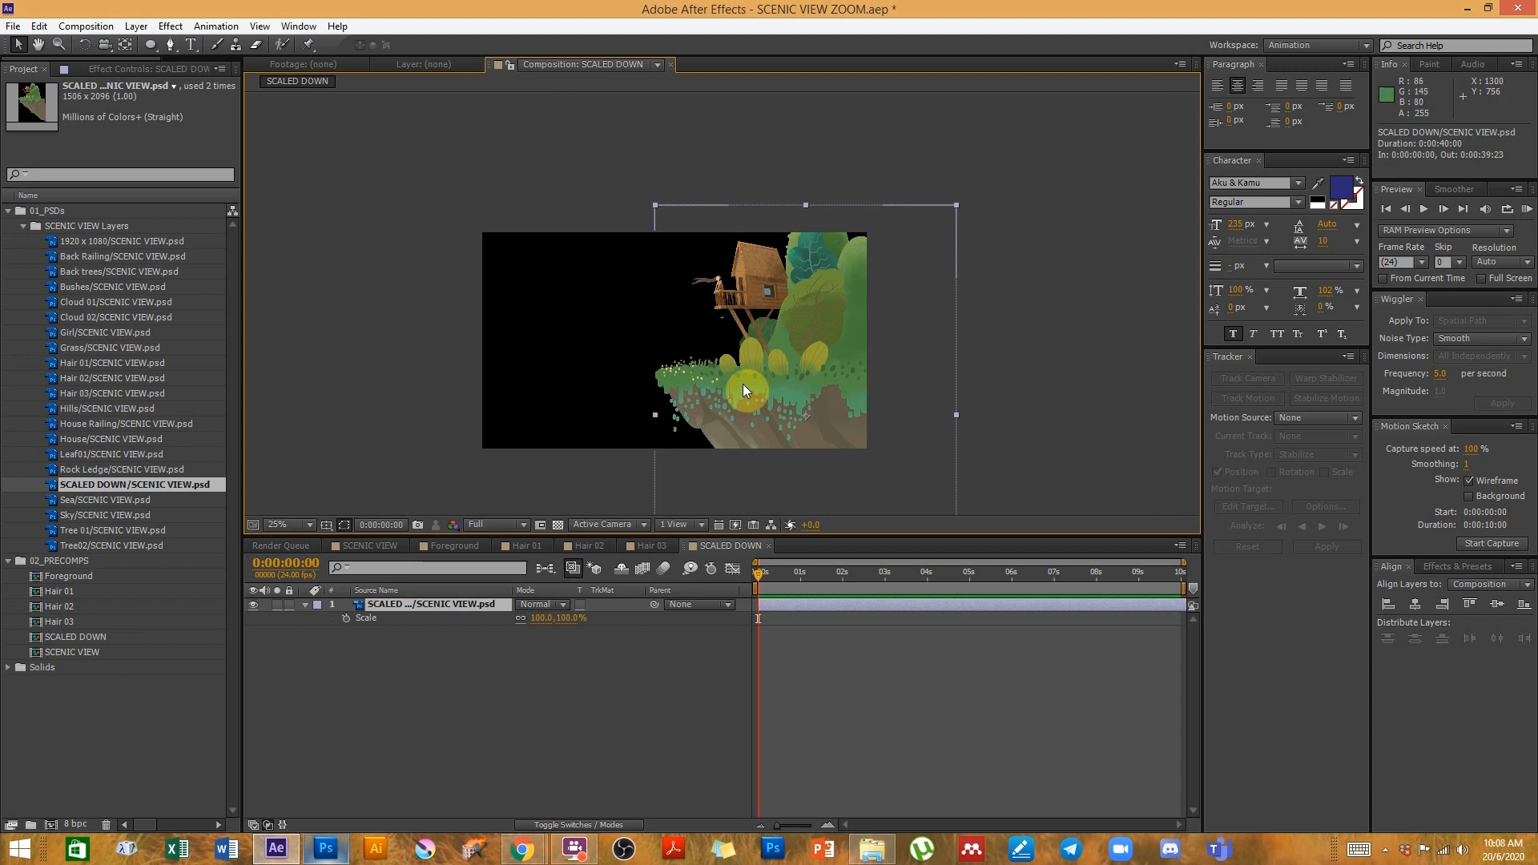
pyautogui.moveTo(538, 618); pyautogui.dragTo(550, 618)
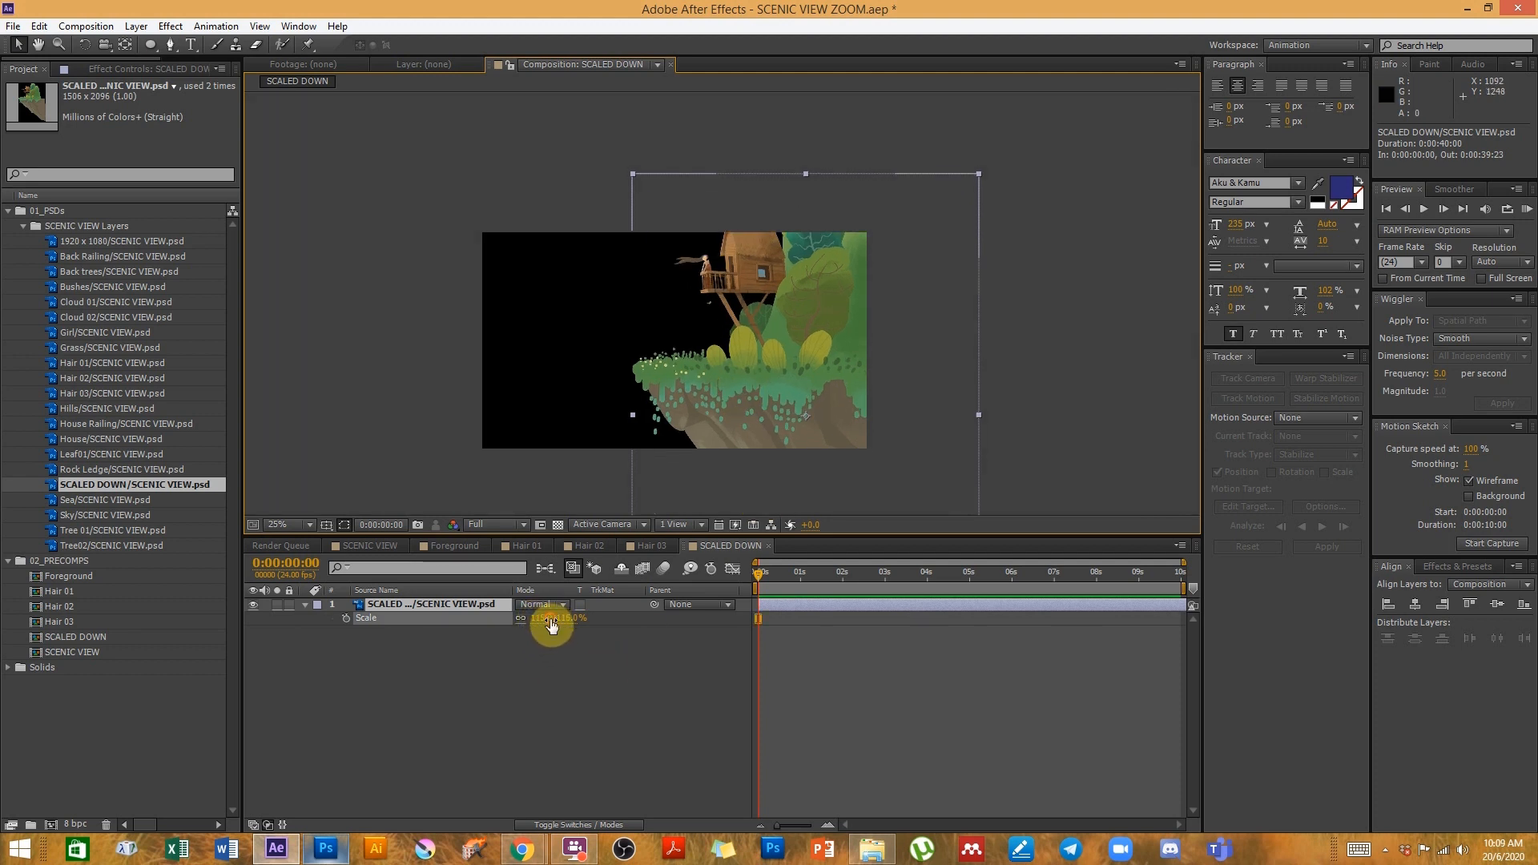
# - Compare the SCENIC VIEW and Foreground compositions, scrubbing through the SCENIC VIEW timeline
pyautogui.doubleClick(70, 653)
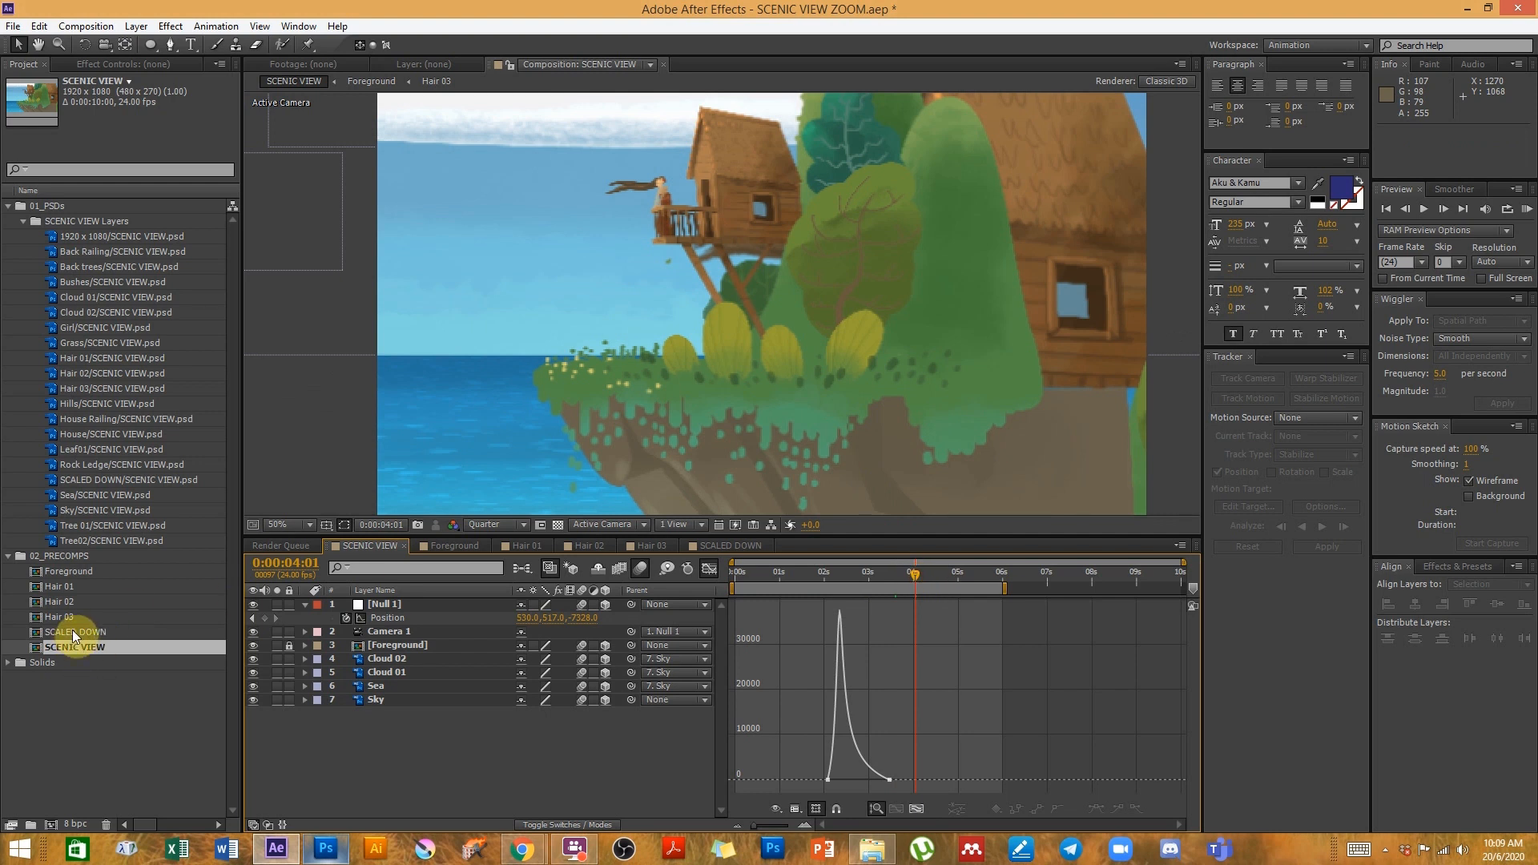
pyautogui.doubleClick(64, 572)
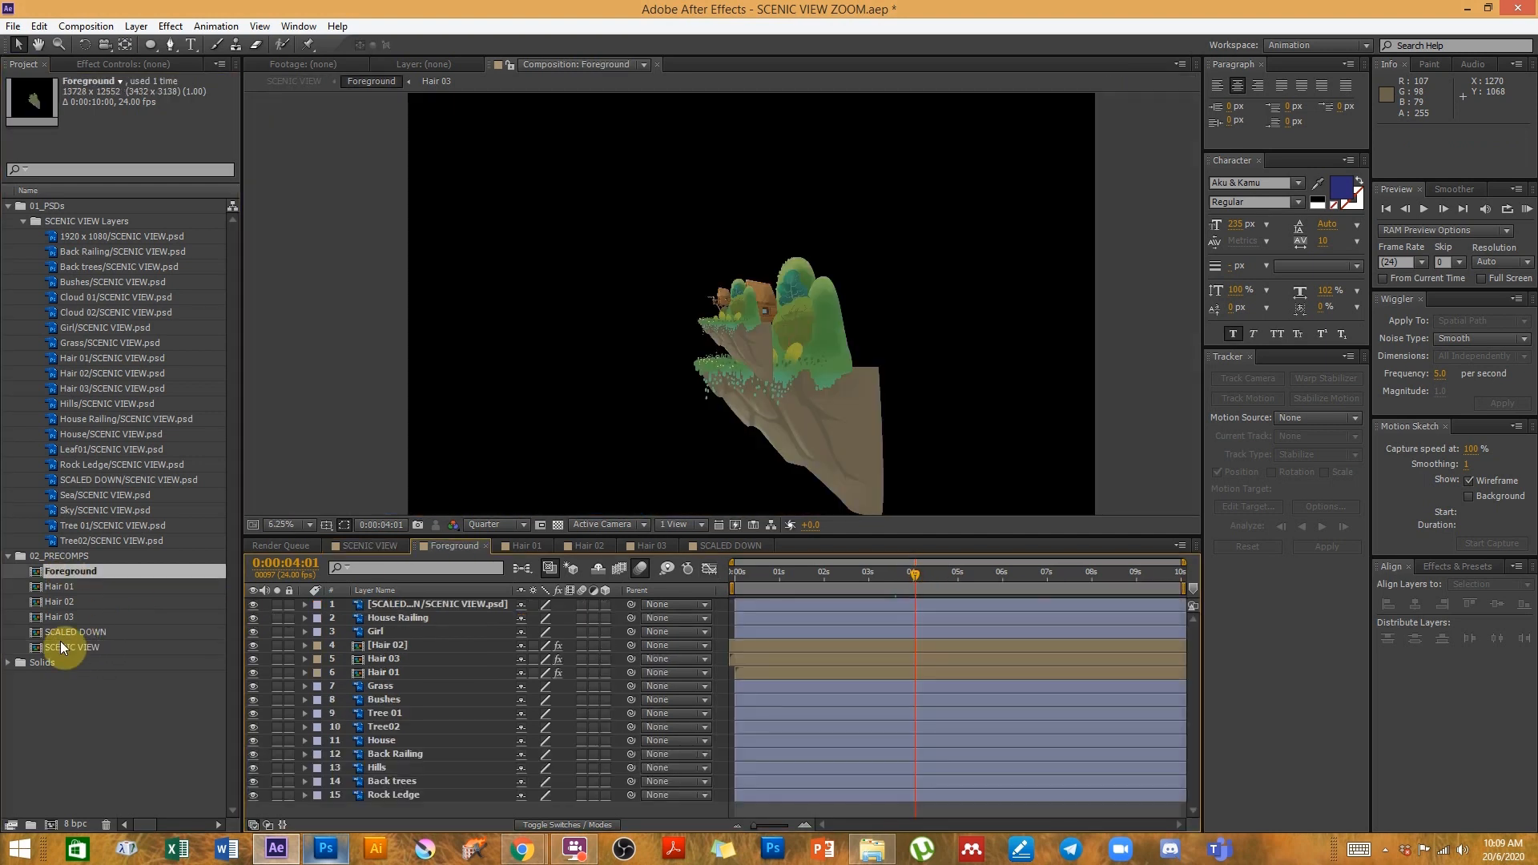
pyautogui.doubleClick(60, 641)
pyautogui.press('h')
pyautogui.moveTo(553, 301); pyautogui.dragTo(714, 359)
pyautogui.press('v')
pyautogui.moveTo(825, 571); pyautogui.dragTo(891, 574)
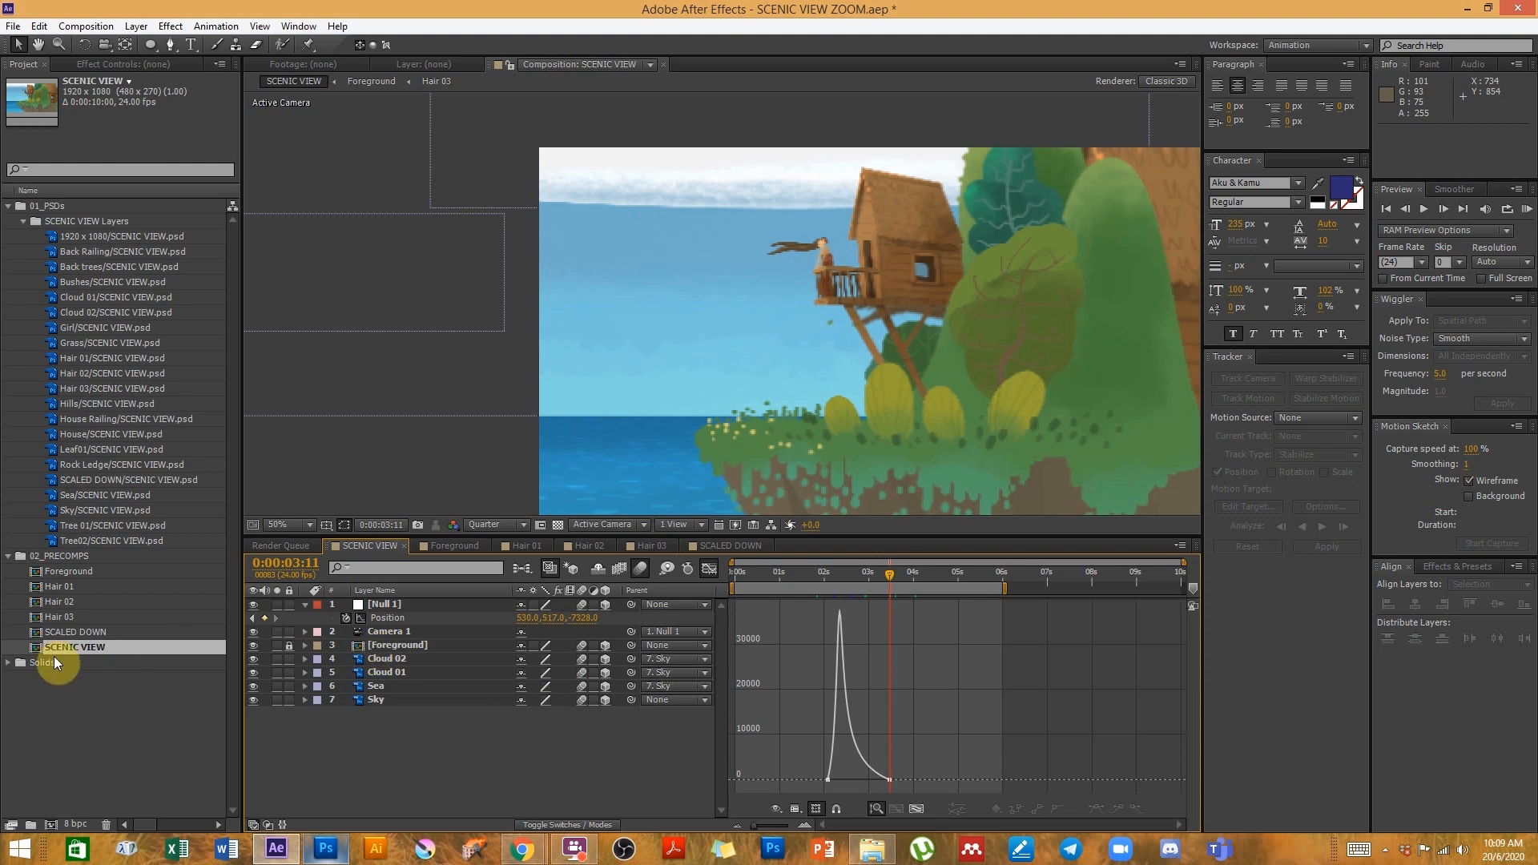
# - Delete the SCALED DOWN layer from the Foreground composition
pyautogui.doubleClick(74, 575)
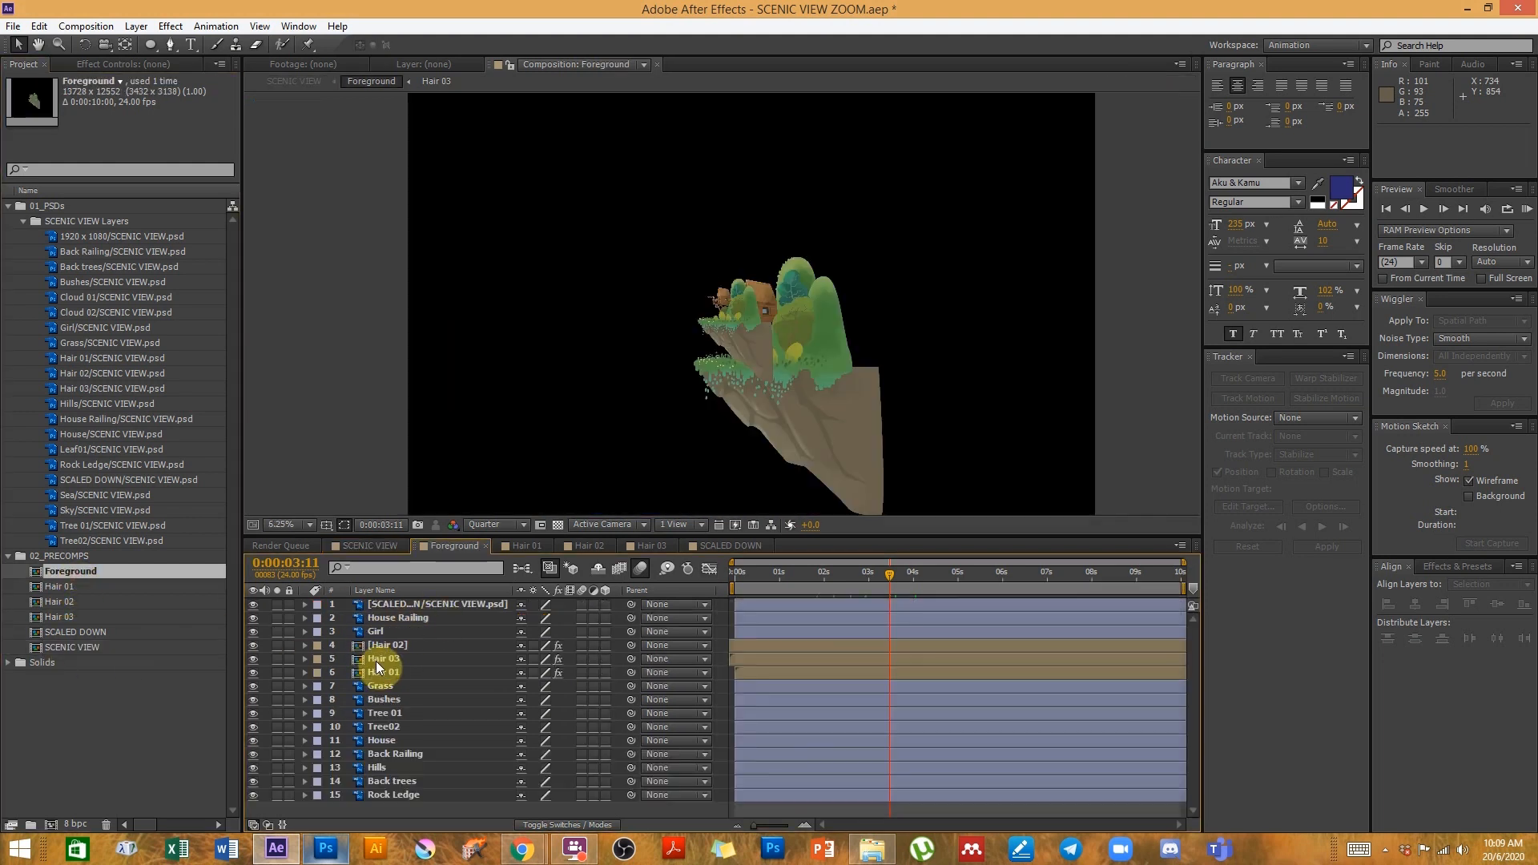
pyautogui.click(407, 603)
pyautogui.press('Delete')
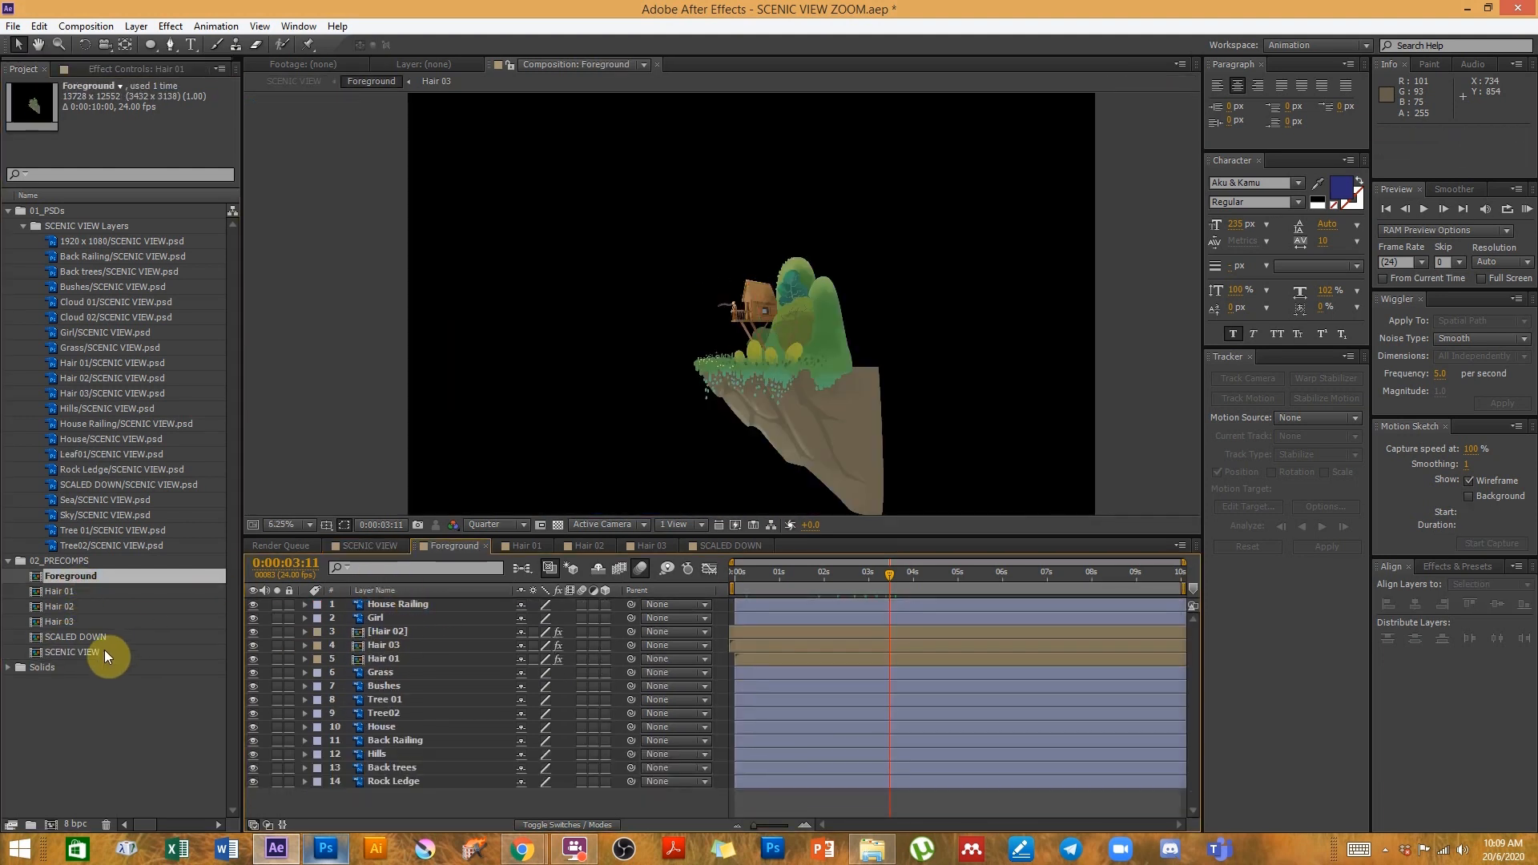
# - Preview the SCENIC VIEW composition's zoom animation
pyautogui.doubleClick(90, 647)
pyautogui.press('space')
pyautogui.moveTo(1126, 427); pyautogui.dragTo(840, 397)
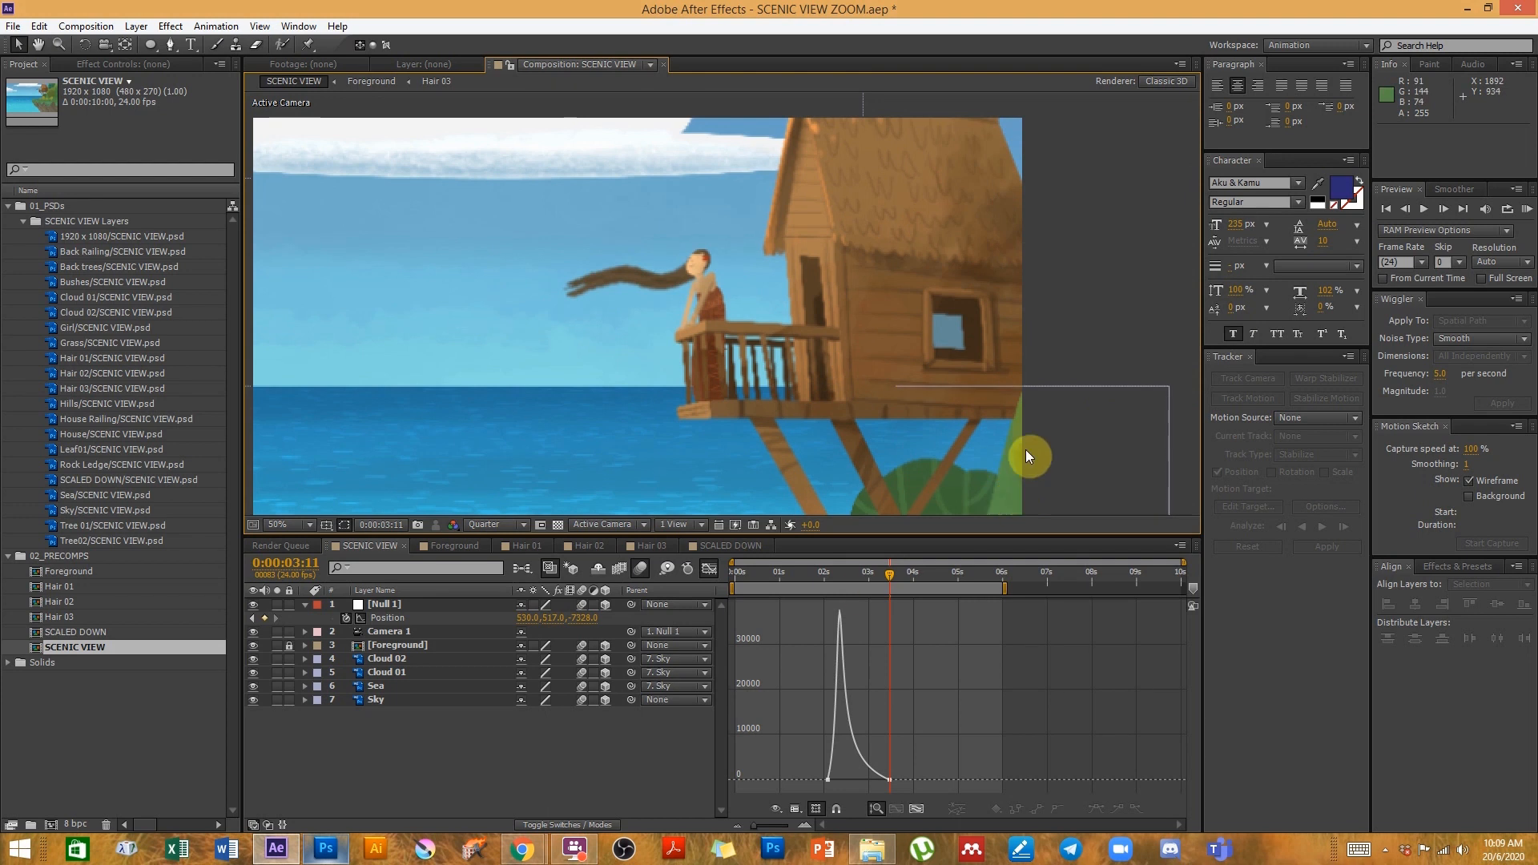
# - Scale the SCALED DOWN layer to about 259% and reposition it to frame the house and girl
pyautogui.doubleClick(90, 633)
pyautogui.click(698, 344)
pyautogui.press('s')
pyautogui.moveTo(550, 619); pyautogui.dragTo(635, 577)
pyautogui.moveTo(742, 367); pyautogui.dragTo(788, 346)
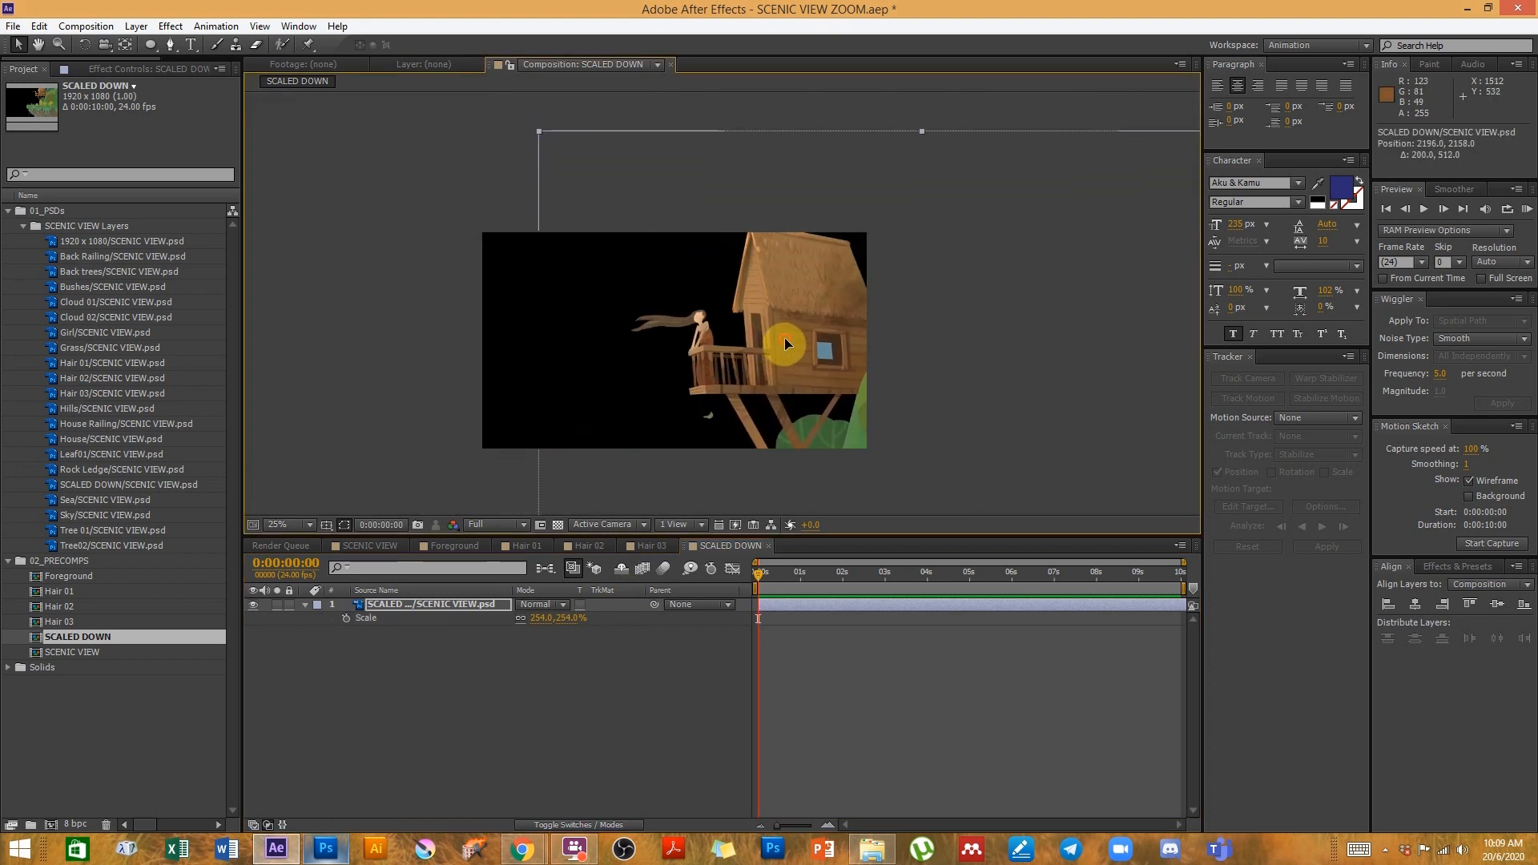
pyautogui.moveTo(535, 620); pyautogui.dragTo(543, 612)
pyautogui.moveTo(797, 376); pyautogui.dragTo(800, 380)
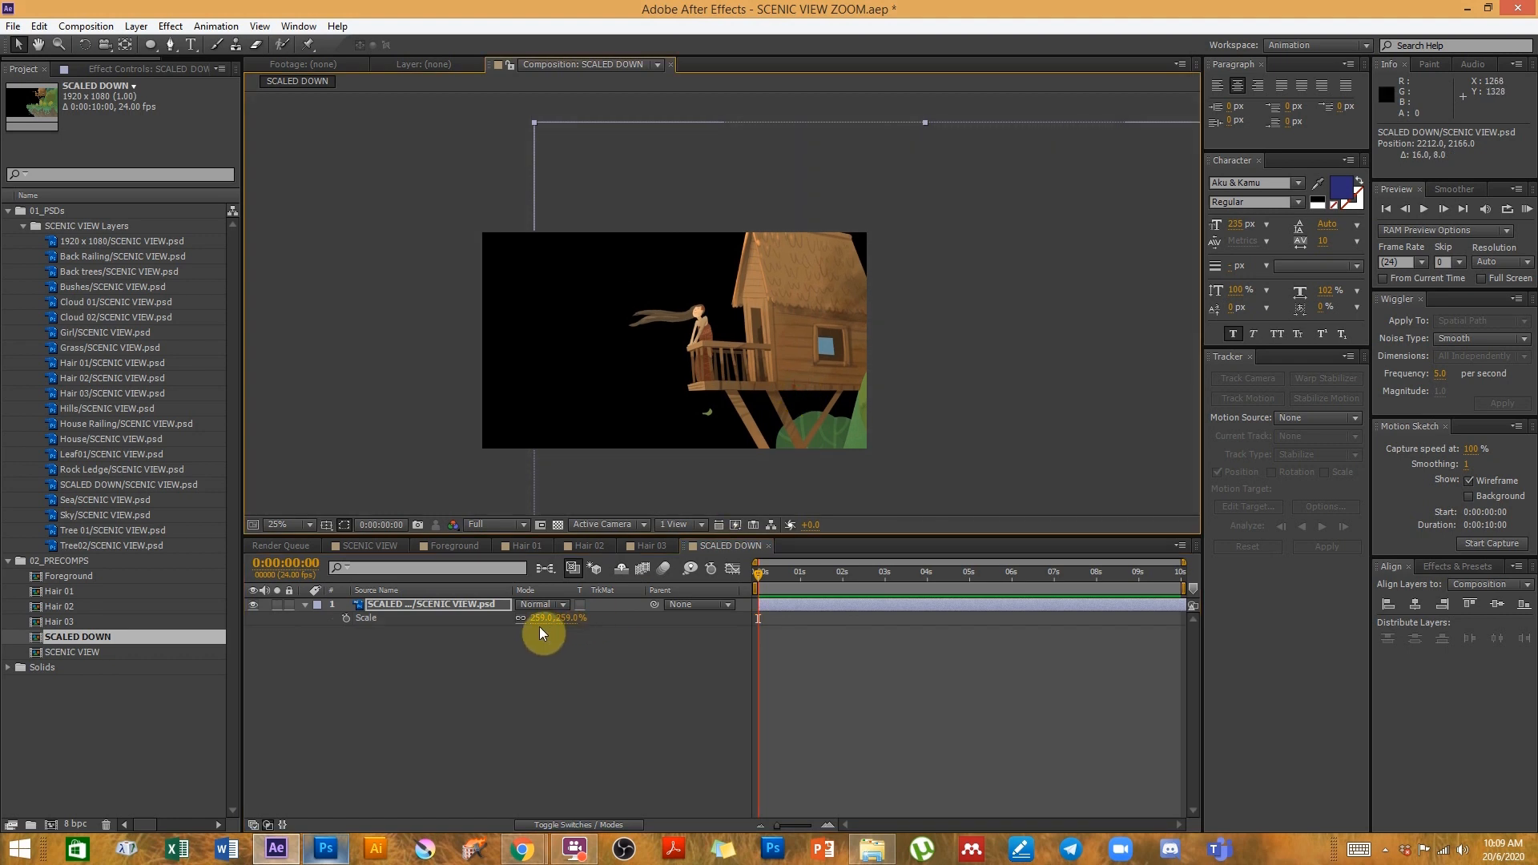
# - Inspect the girl on the balcony up close in the SCALED DOWN composition viewer
pyautogui.click(395, 398)
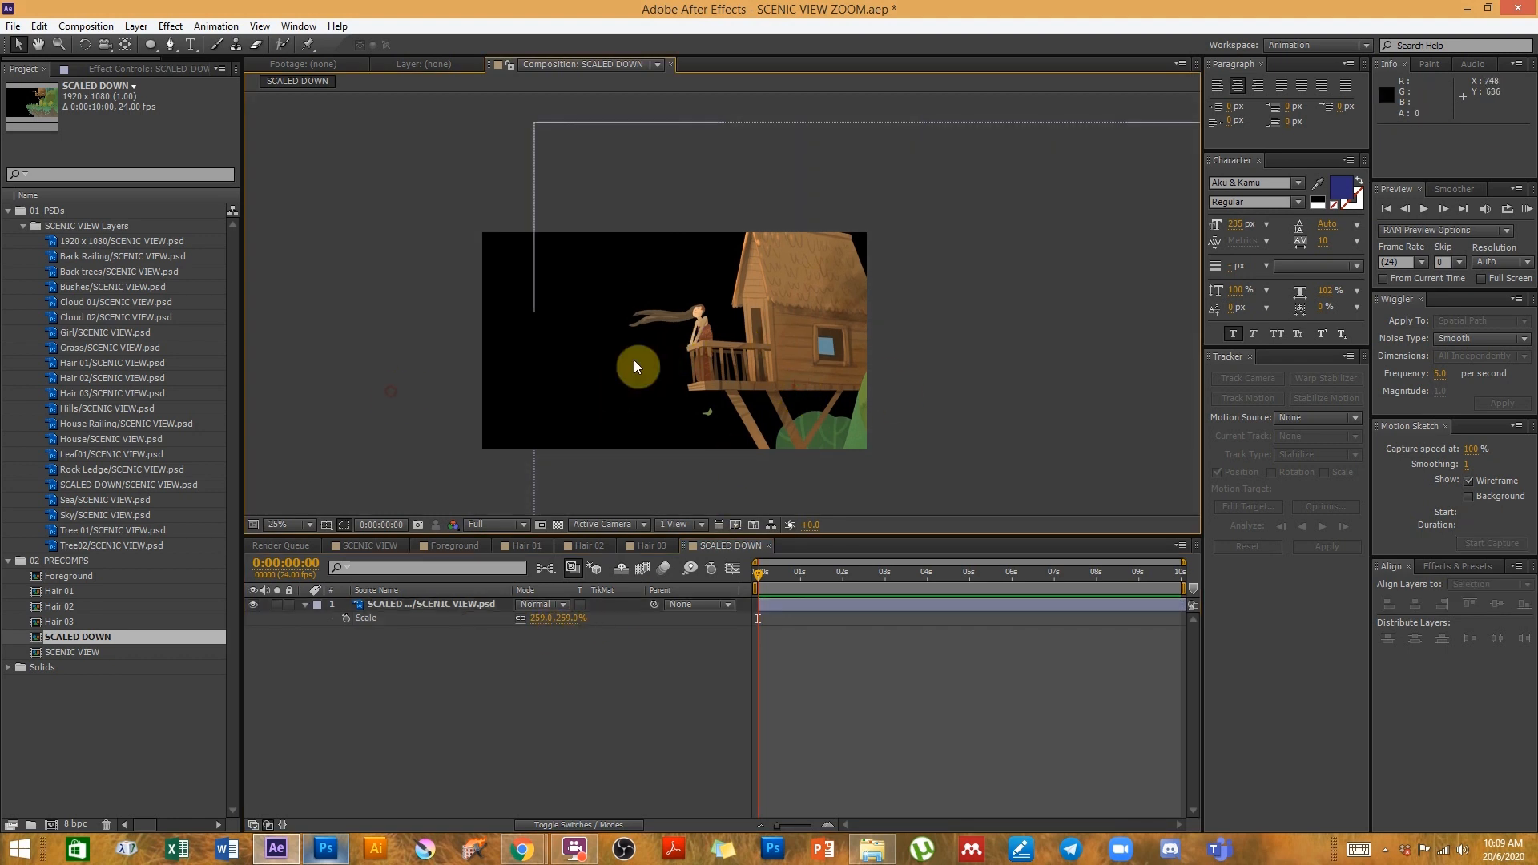
pyautogui.press('.')
pyautogui.moveTo(584, 401); pyautogui.dragTo(793, 347)
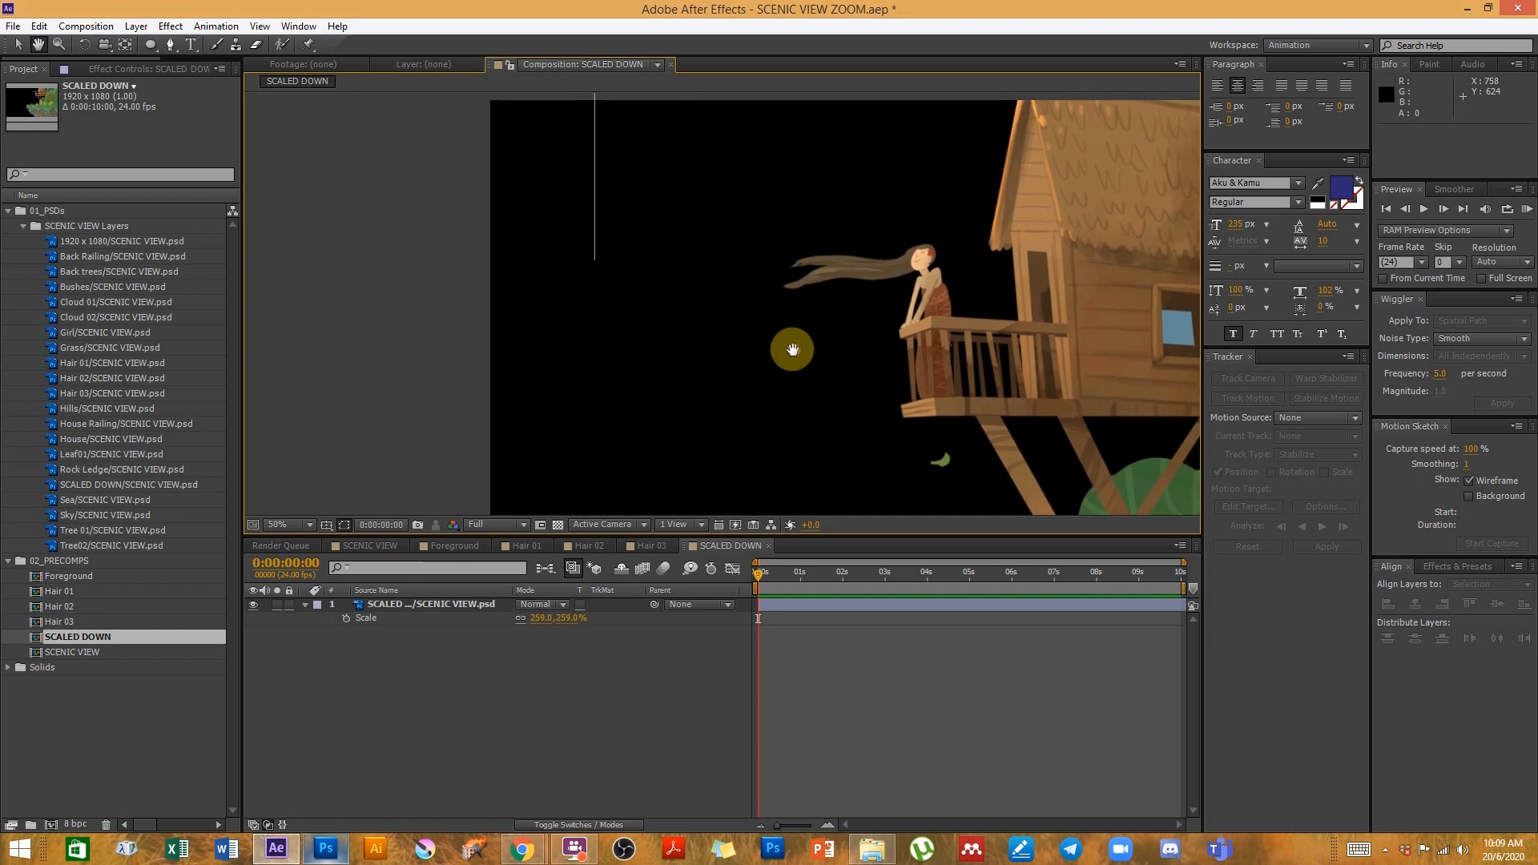
pyautogui.moveTo(895, 341); pyautogui.dragTo(824, 340)
pyautogui.scroll(2, 833, 344)
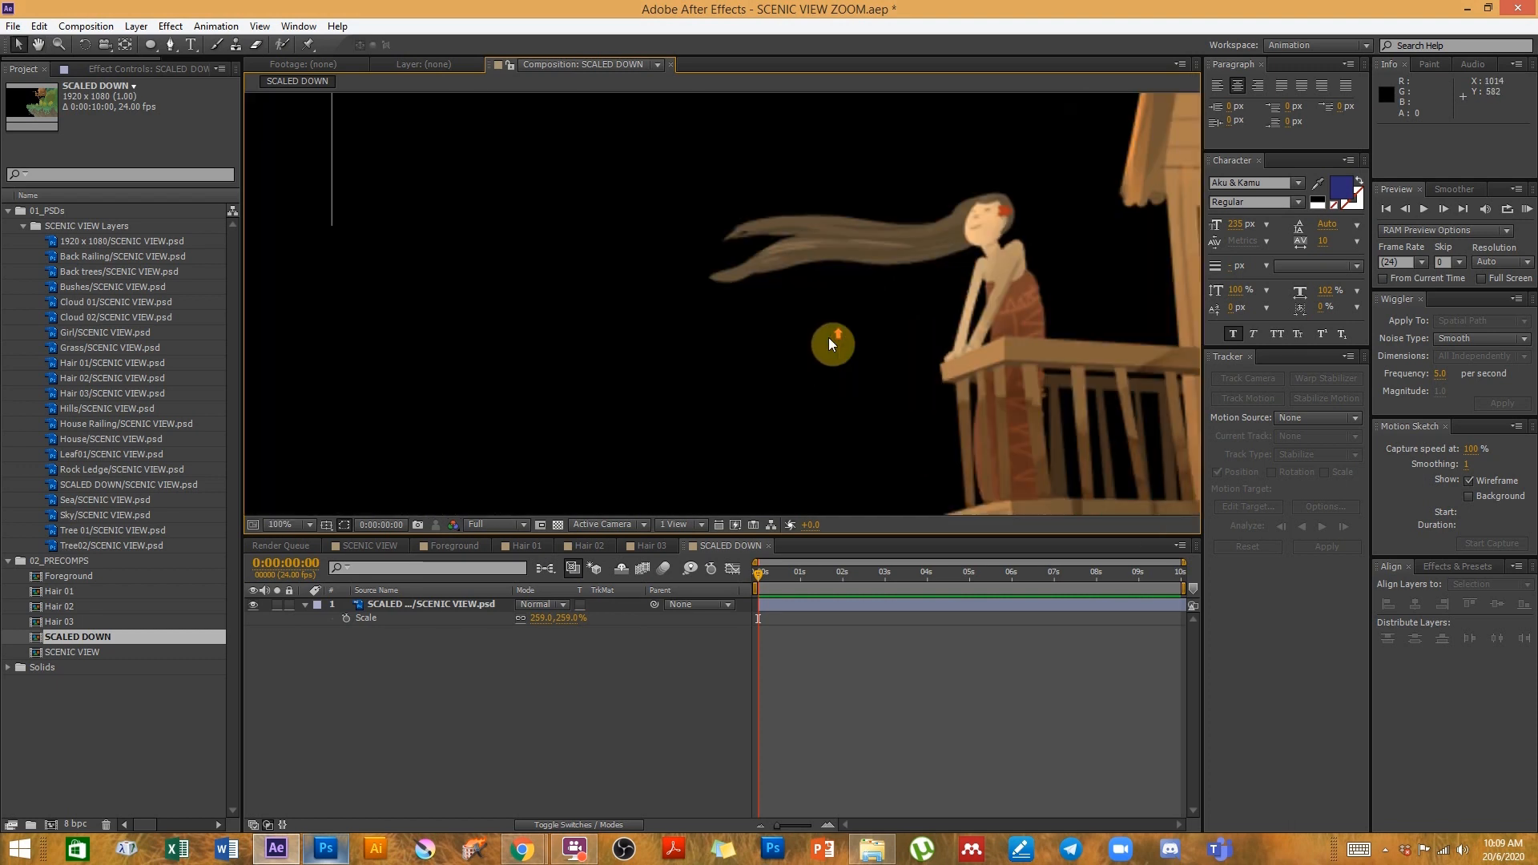
pyautogui.moveTo(977, 307); pyautogui.dragTo(886, 363)
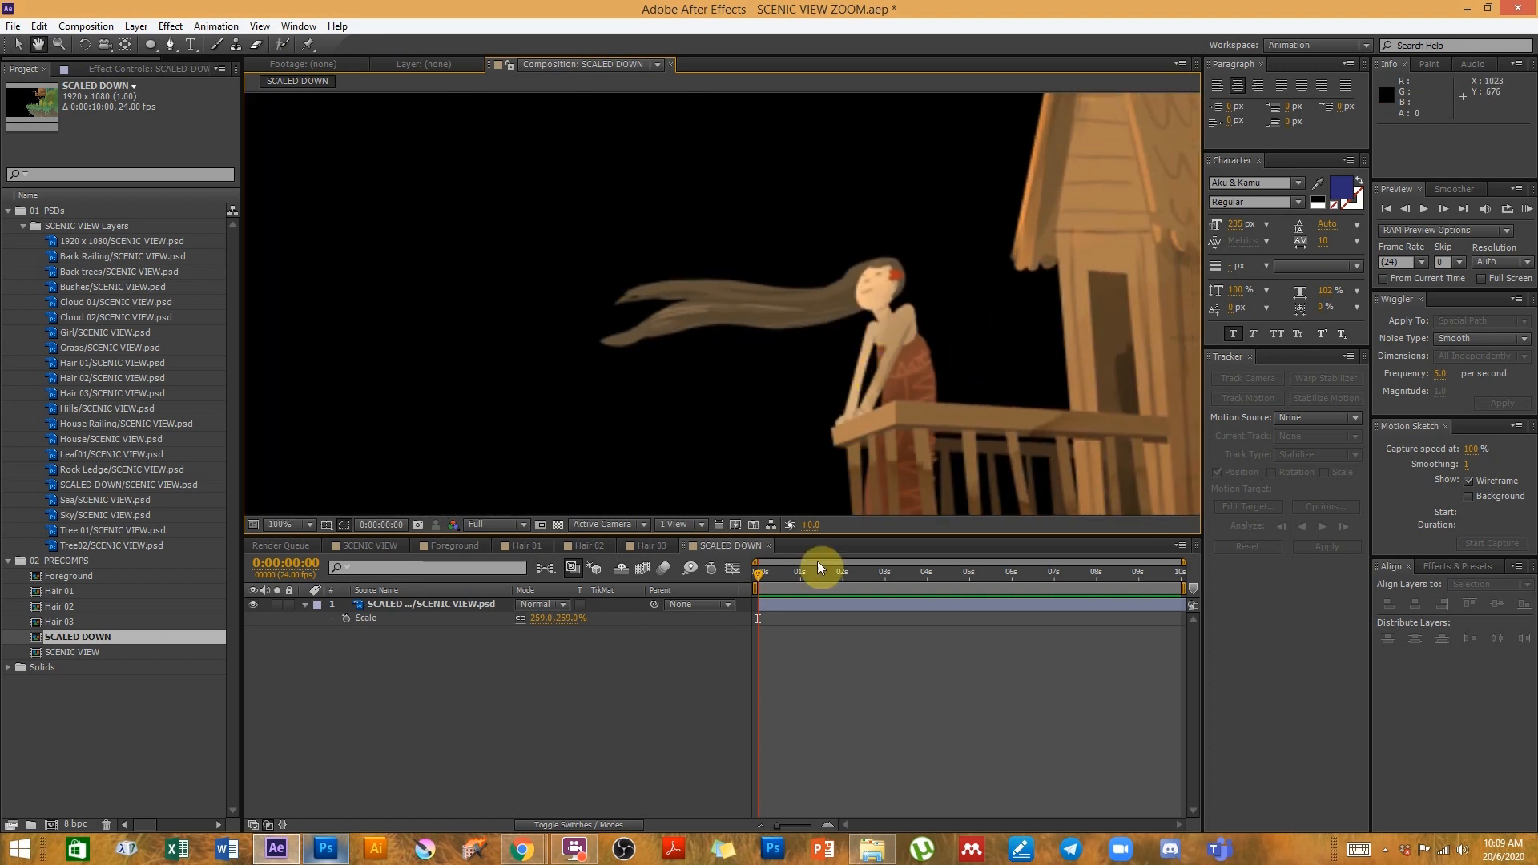
pyautogui.moveTo(819, 535); pyautogui.dragTo(824, 714)
pyautogui.moveTo(605, 474); pyautogui.dragTo(548, 425)
pyautogui.scroll(2, 900, 402)
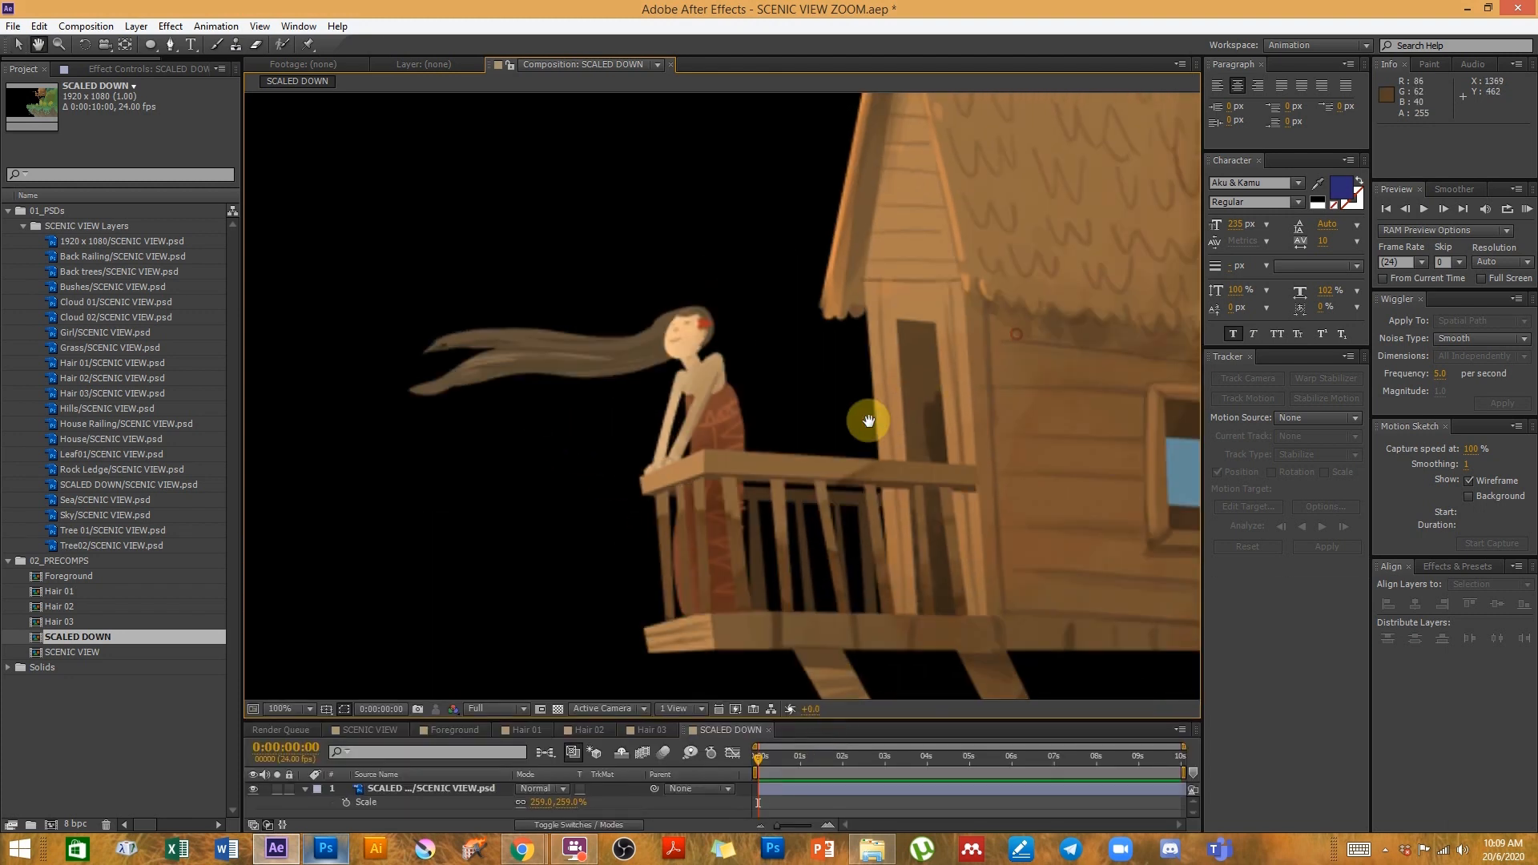
pyautogui.scroll(-2, 788, 372)
pyautogui.moveTo(788, 374); pyautogui.dragTo(791, 345)
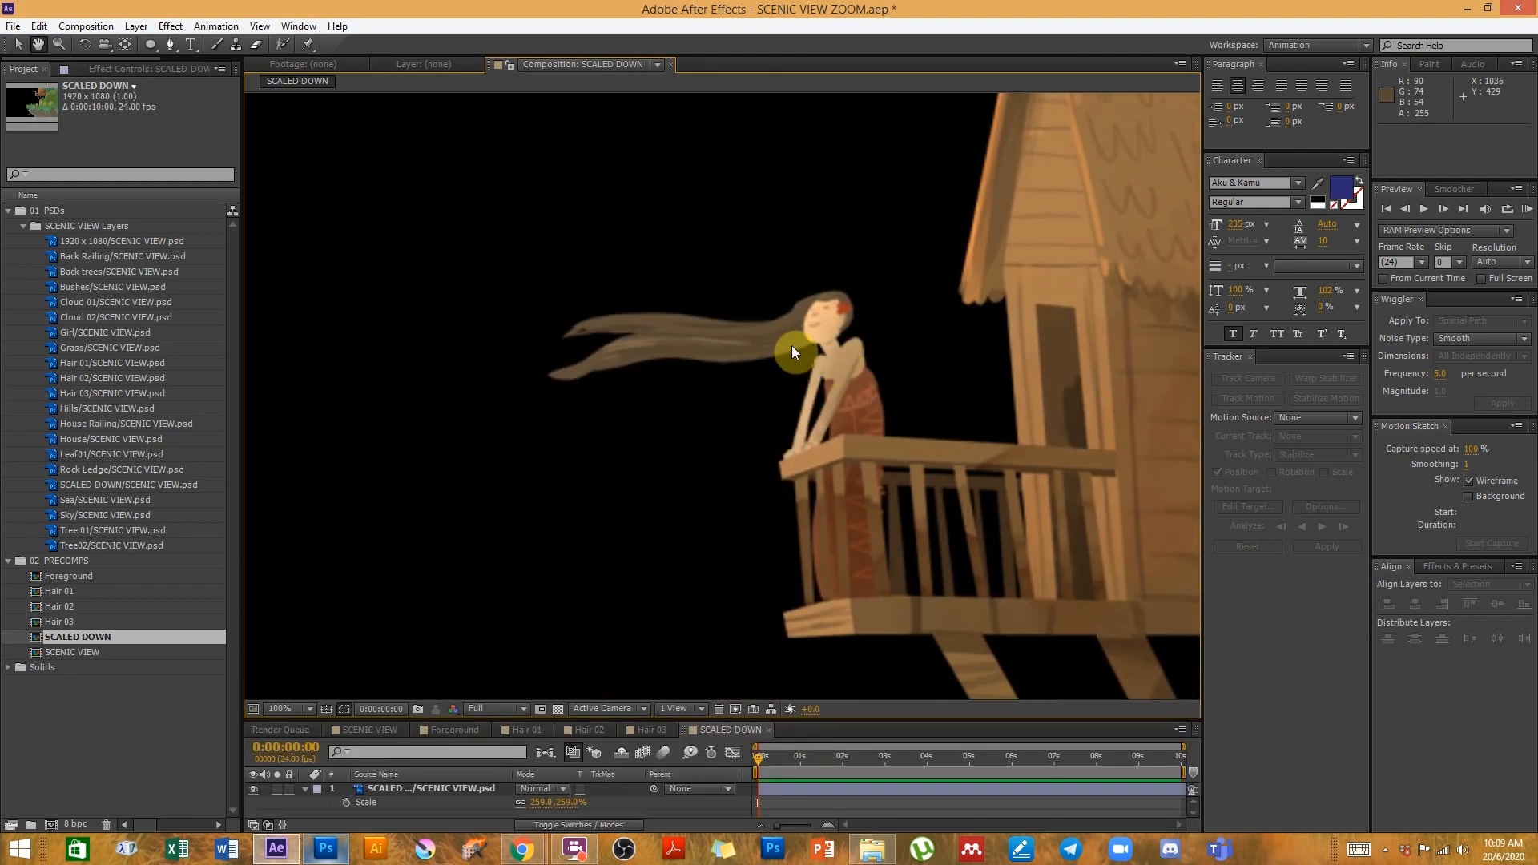
pyautogui.scroll(1, 808, 370)
pyautogui.scroll(-1, 808, 370)
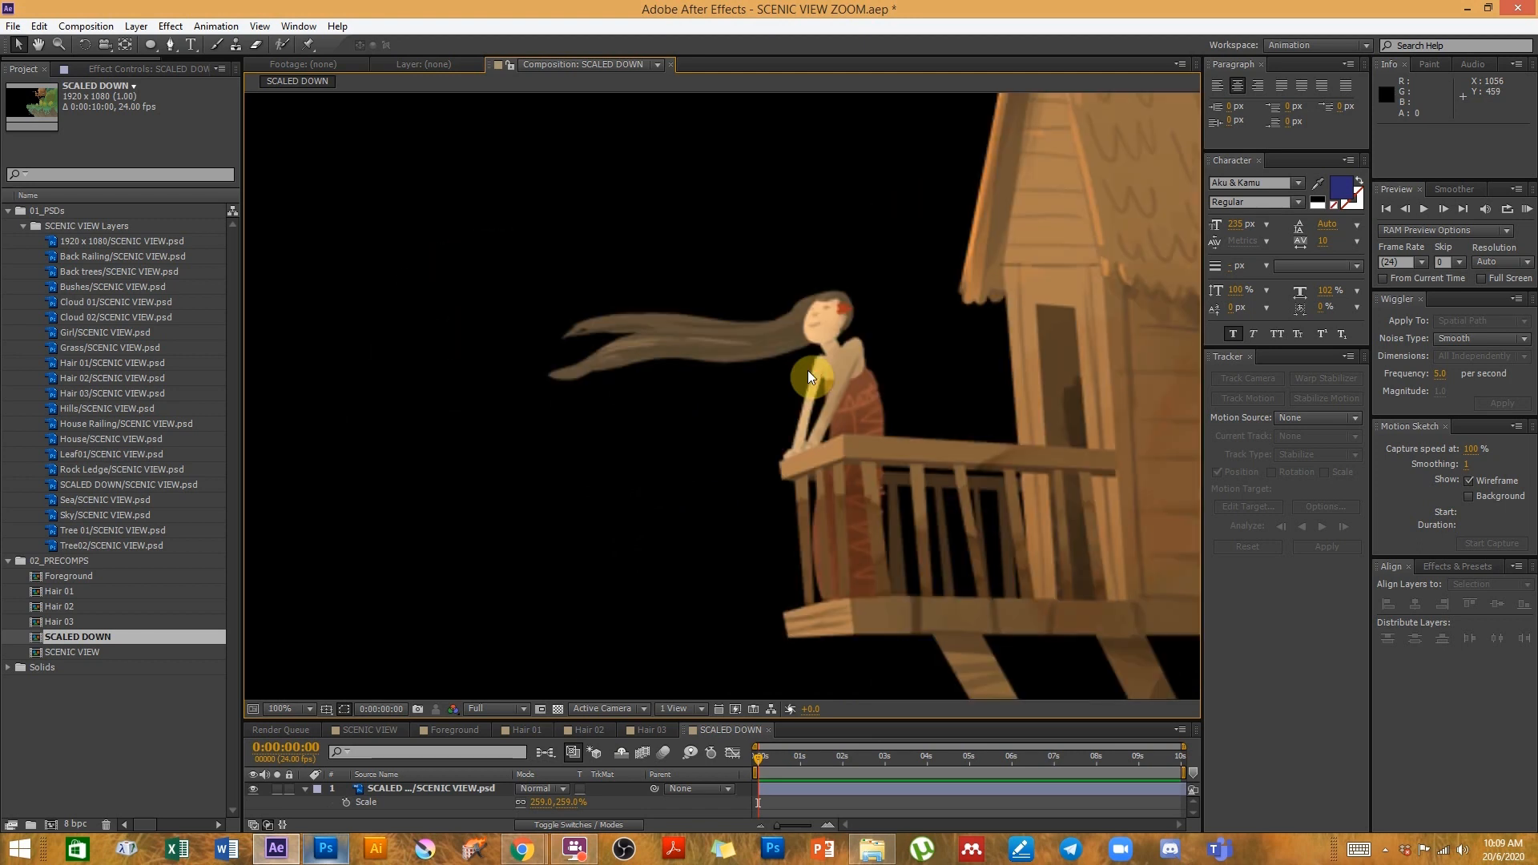
pyautogui.moveTo(707, 512); pyautogui.dragTo(800, 460)
pyautogui.moveTo(969, 424); pyautogui.dragTo(868, 406)
pyautogui.moveTo(579, 556); pyautogui.dragTo(563, 550)
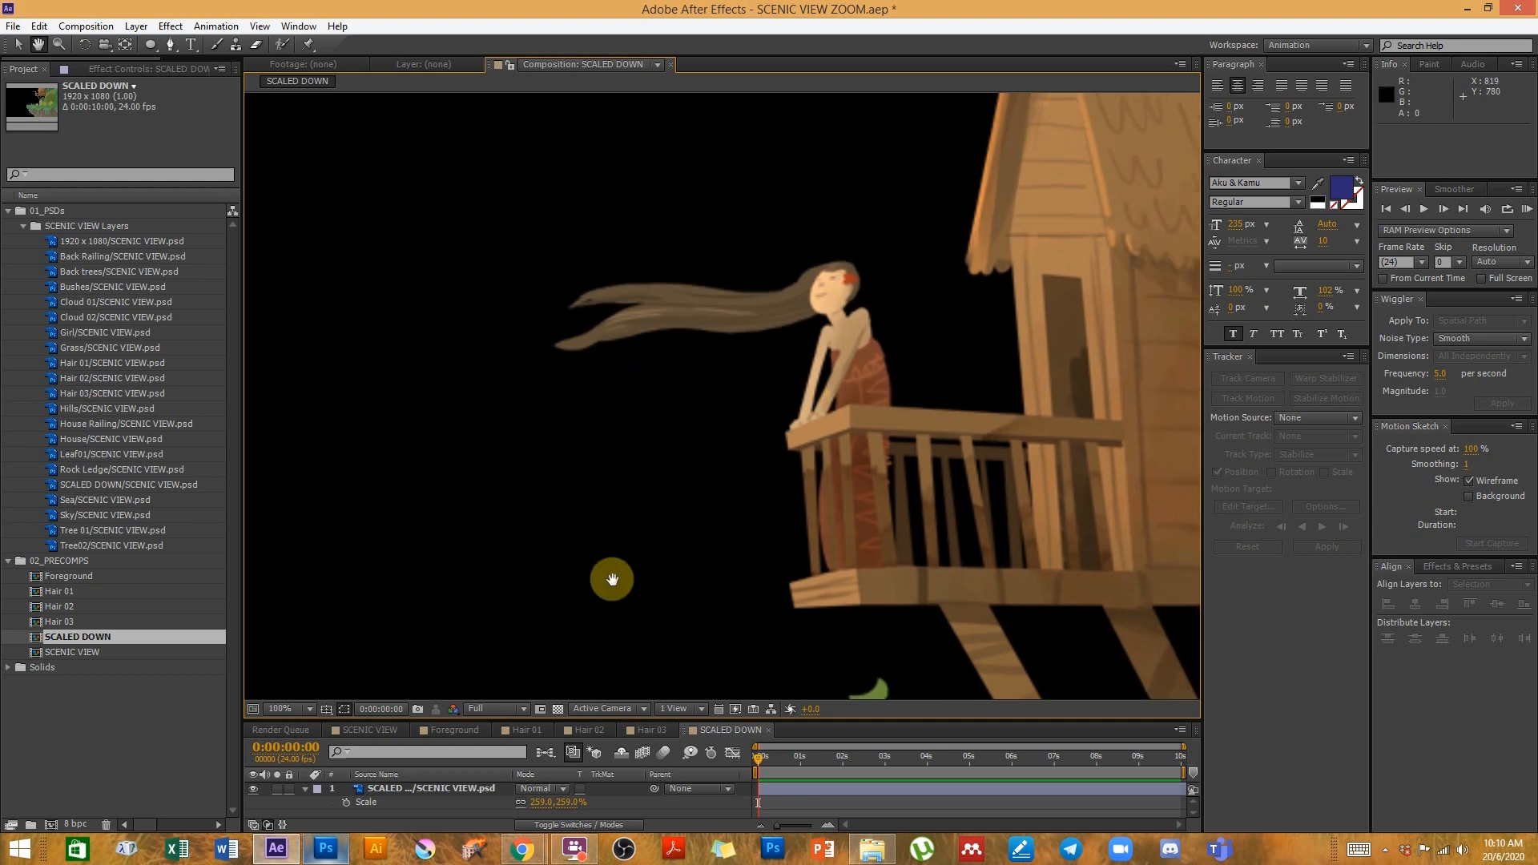
# - Inspect the girl's close-up in the SCENIC VIEW composition at about 3 seconds, at 100% magnification and Full resolution
pyautogui.click(369, 729)
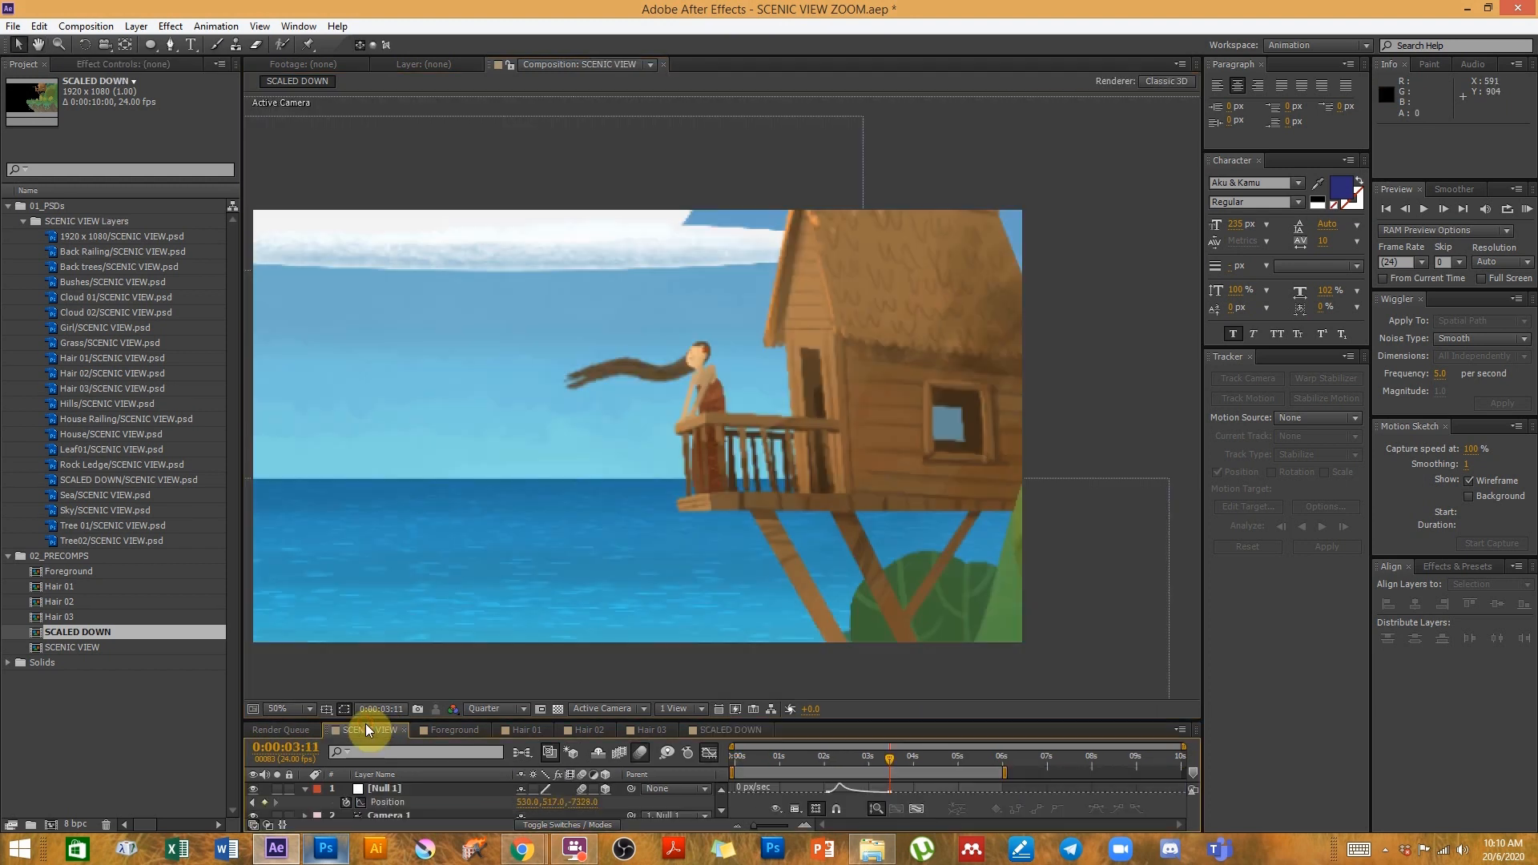
pyautogui.click(912, 758)
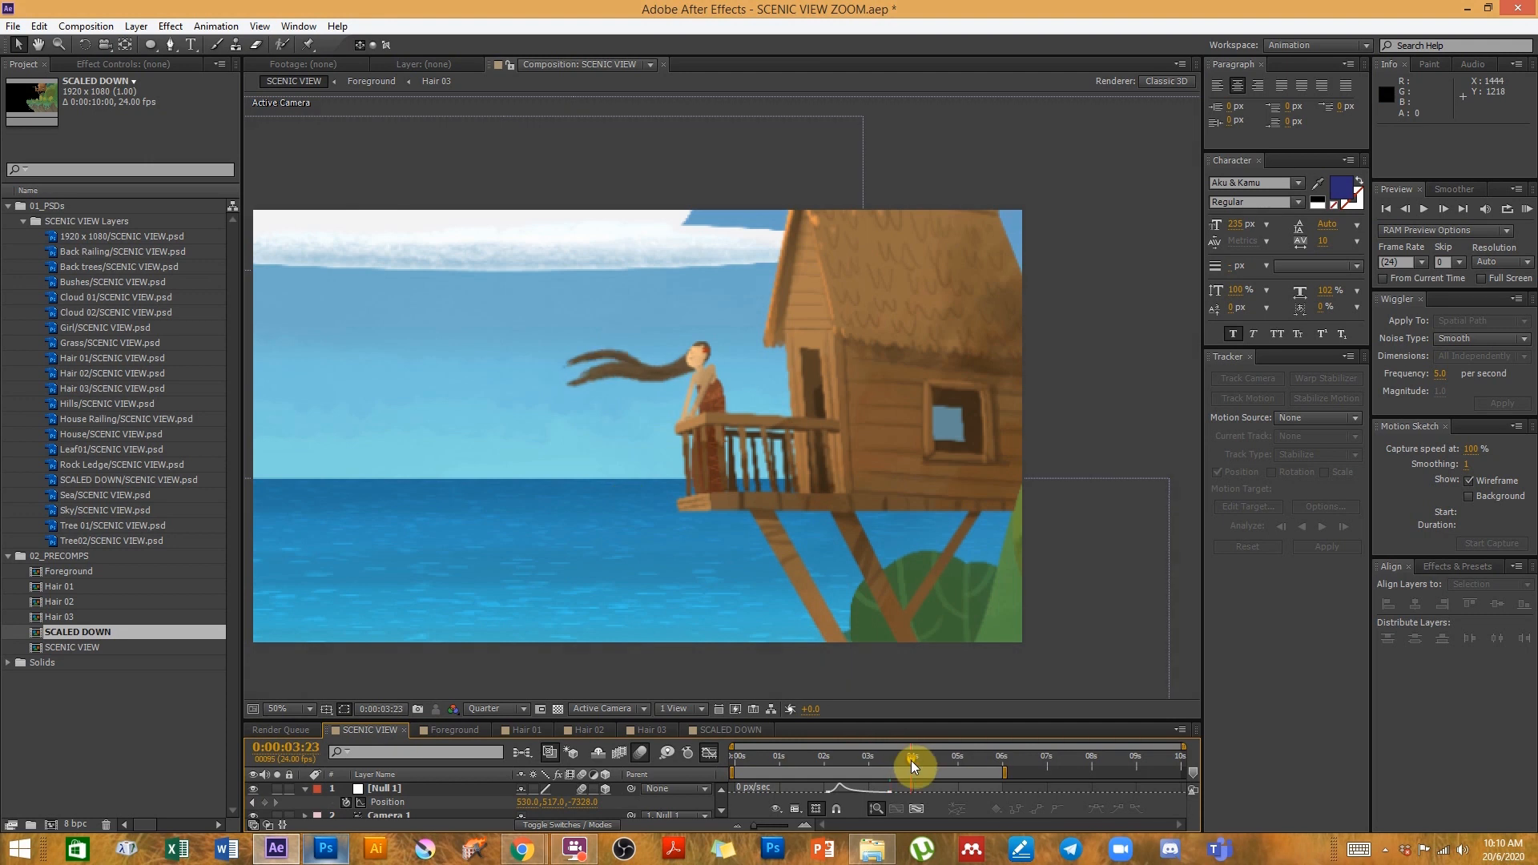
pyautogui.moveTo(618, 498); pyautogui.dragTo(816, 472)
pyautogui.press('/')
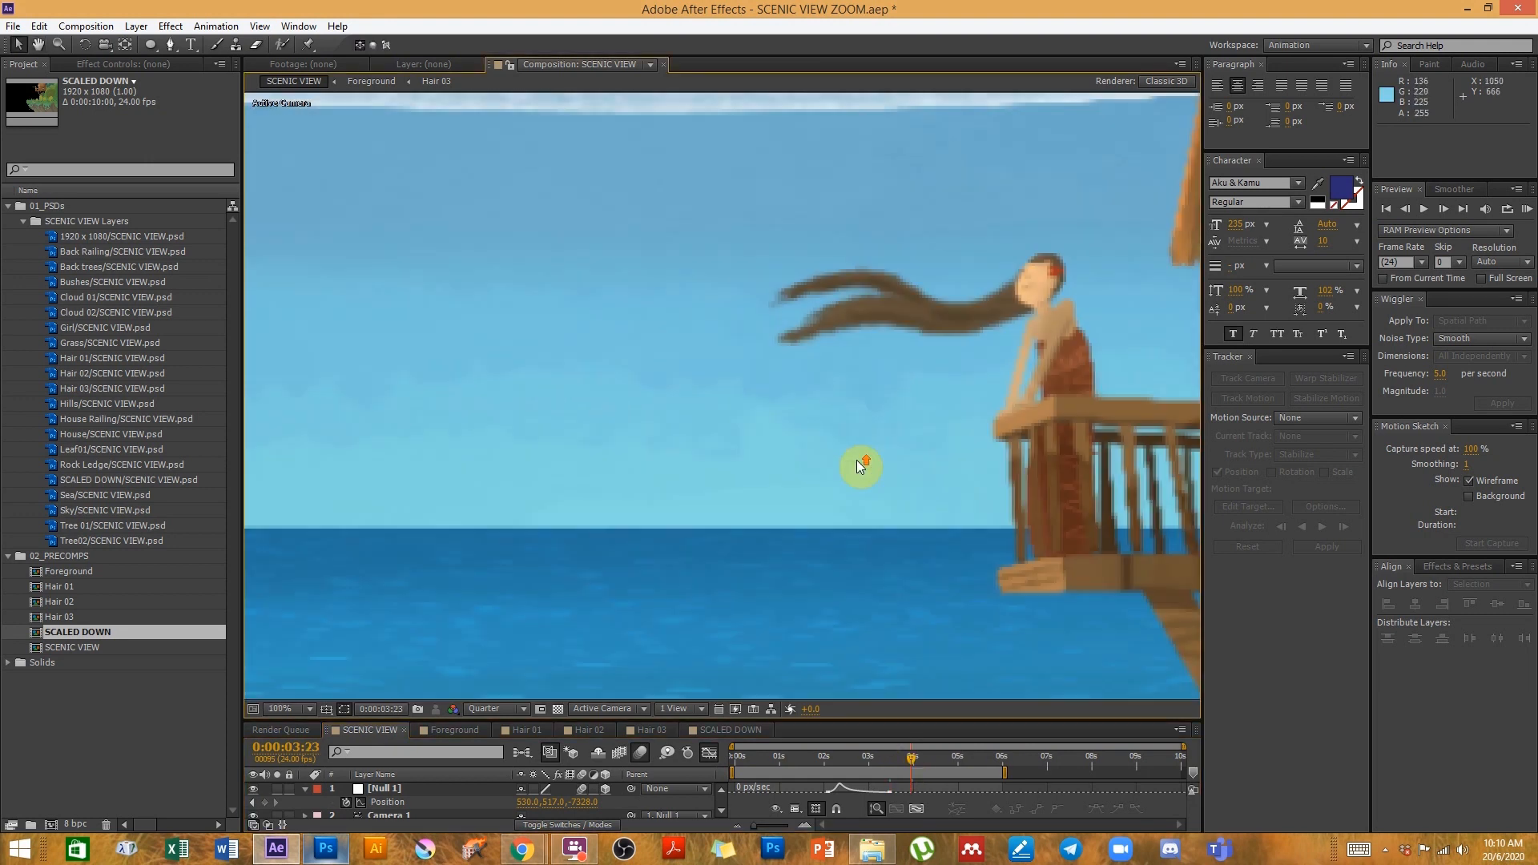
pyautogui.moveTo(901, 550); pyautogui.dragTo(748, 551)
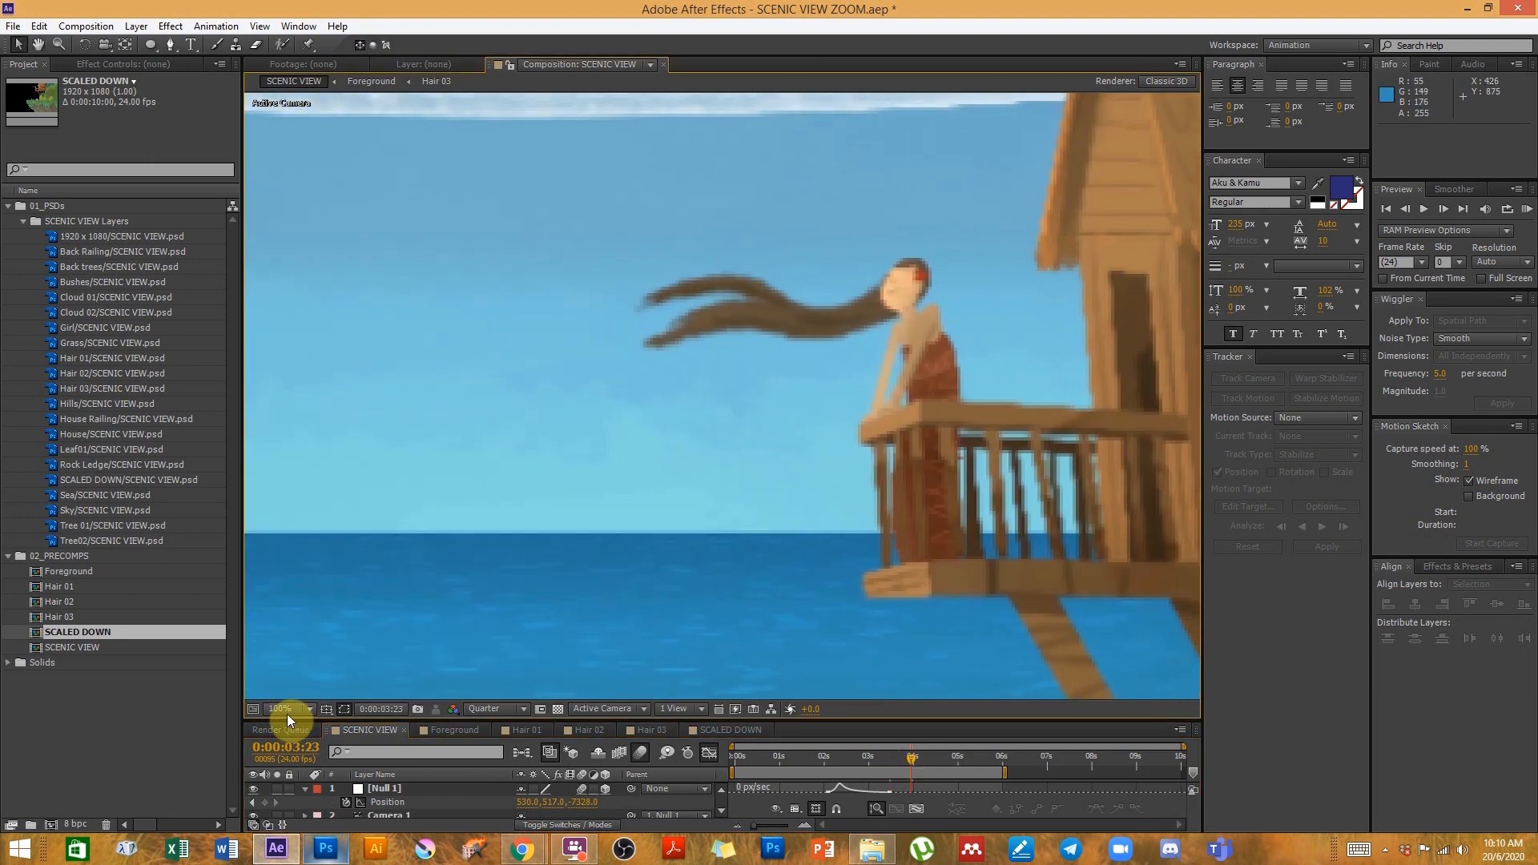
pyautogui.click(504, 709)
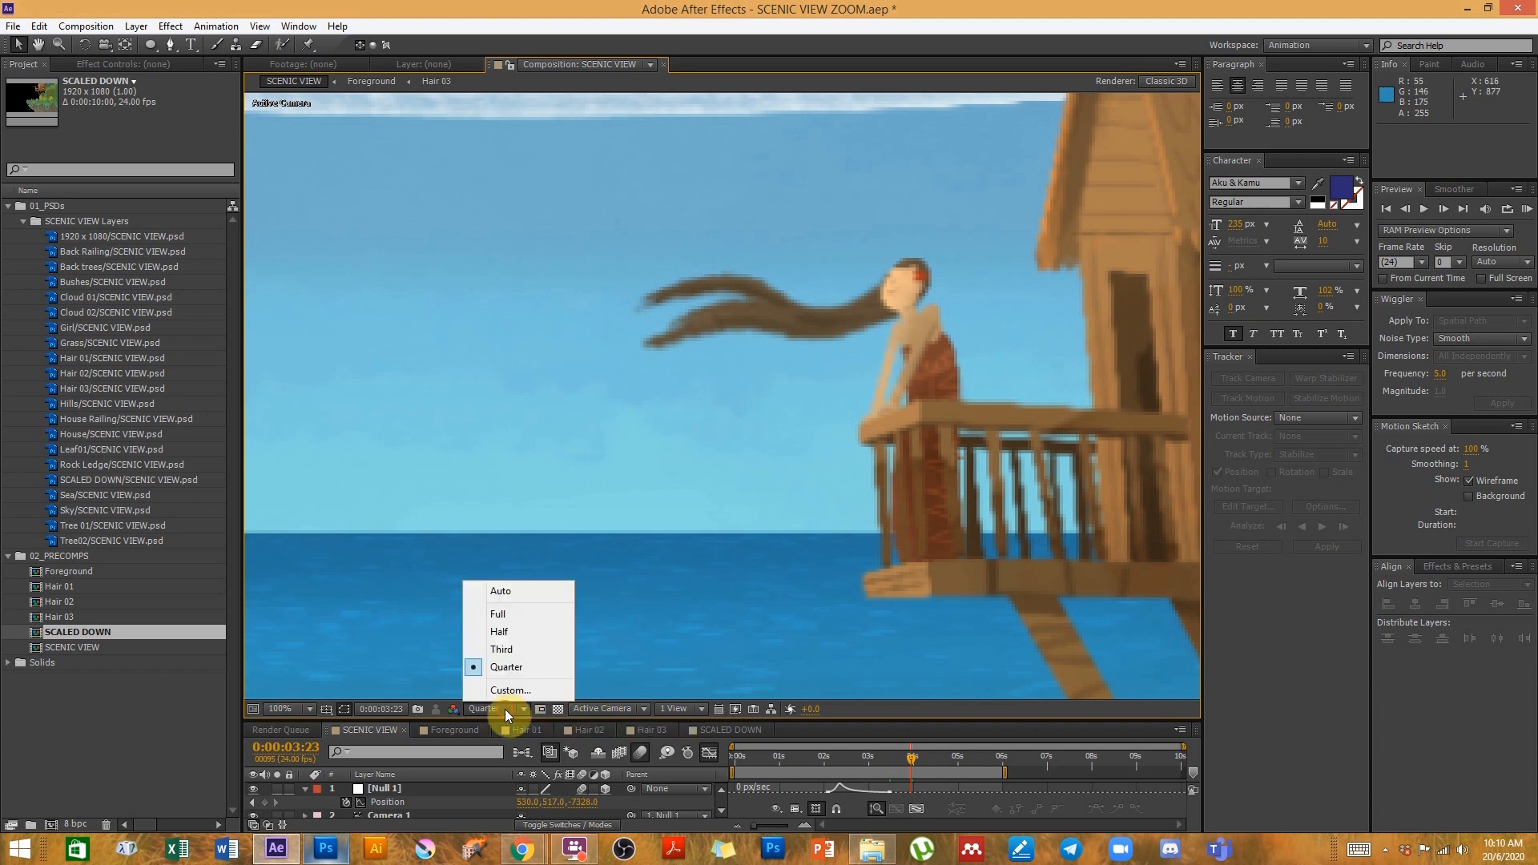
pyautogui.click(503, 614)
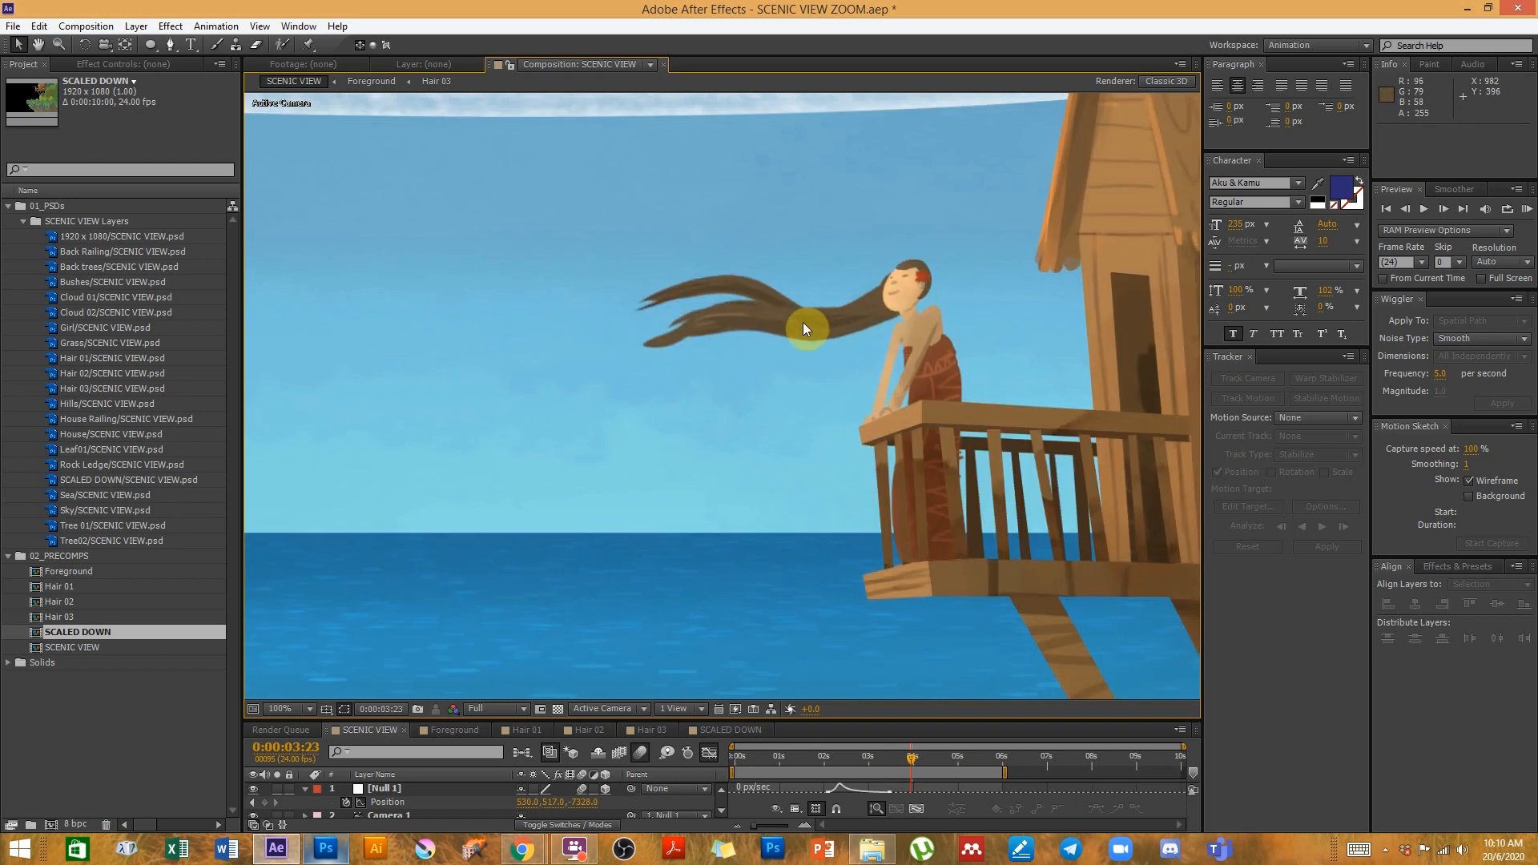
# - Compare the close-up between the SCALED DOWN and SCENIC VIEW compositions, then select the scaled layer in SCALED DOWN
pyautogui.click(721, 729)
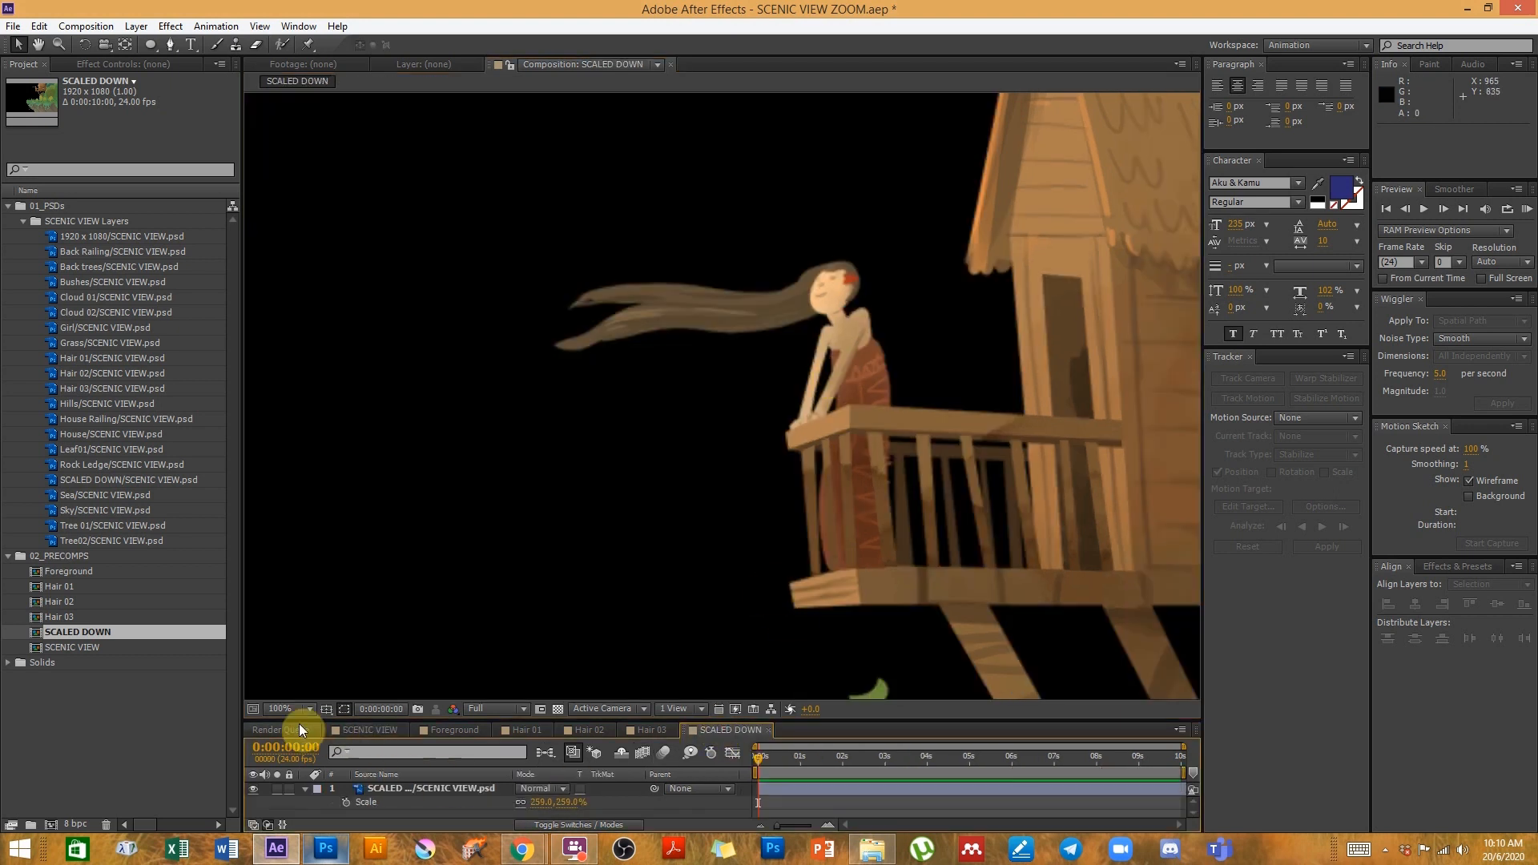
pyautogui.click(365, 729)
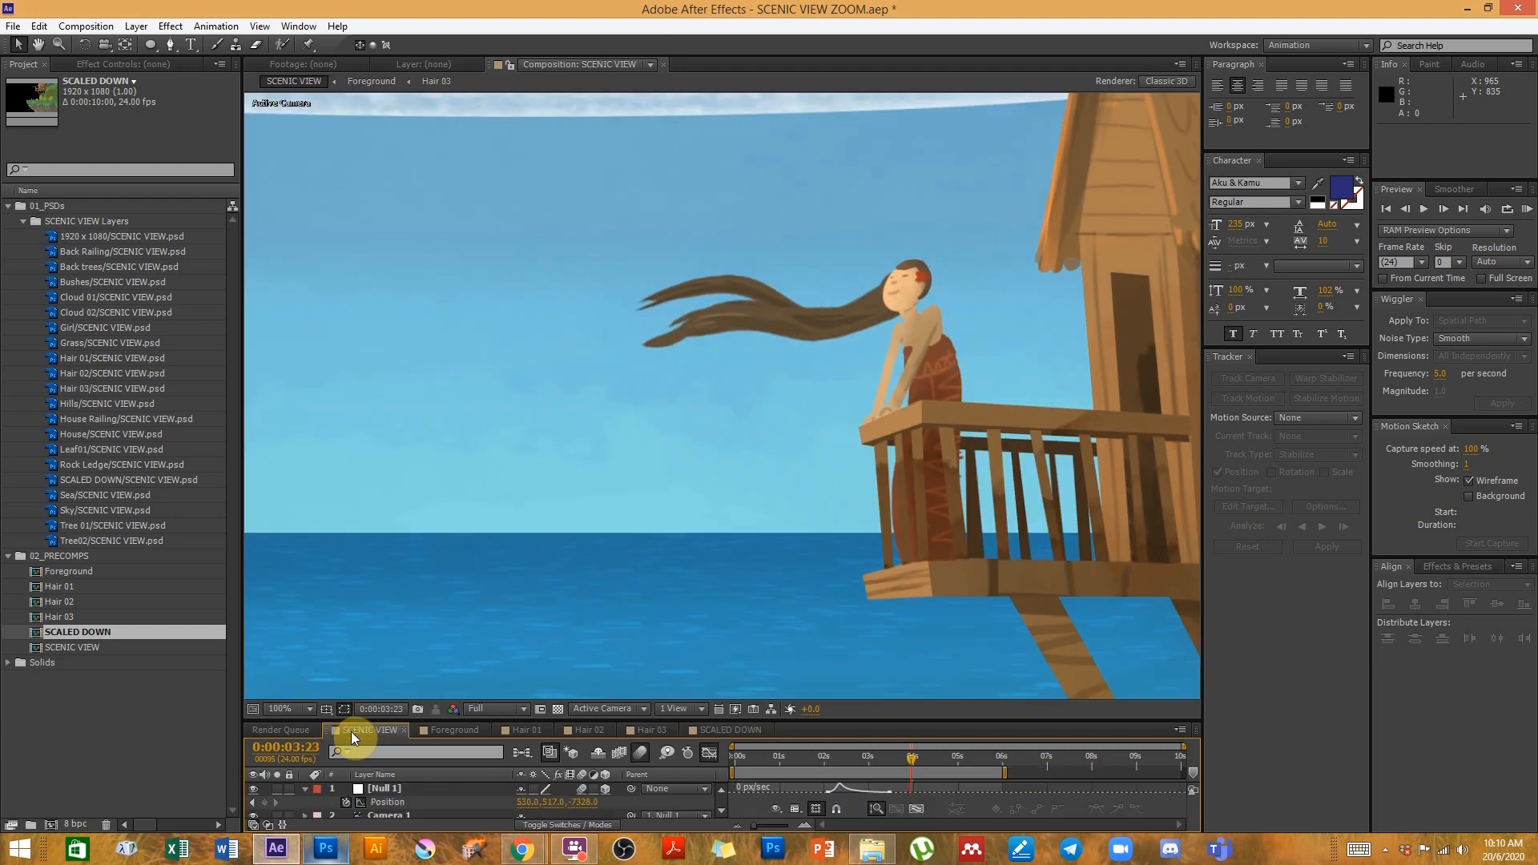
pyautogui.click(715, 731)
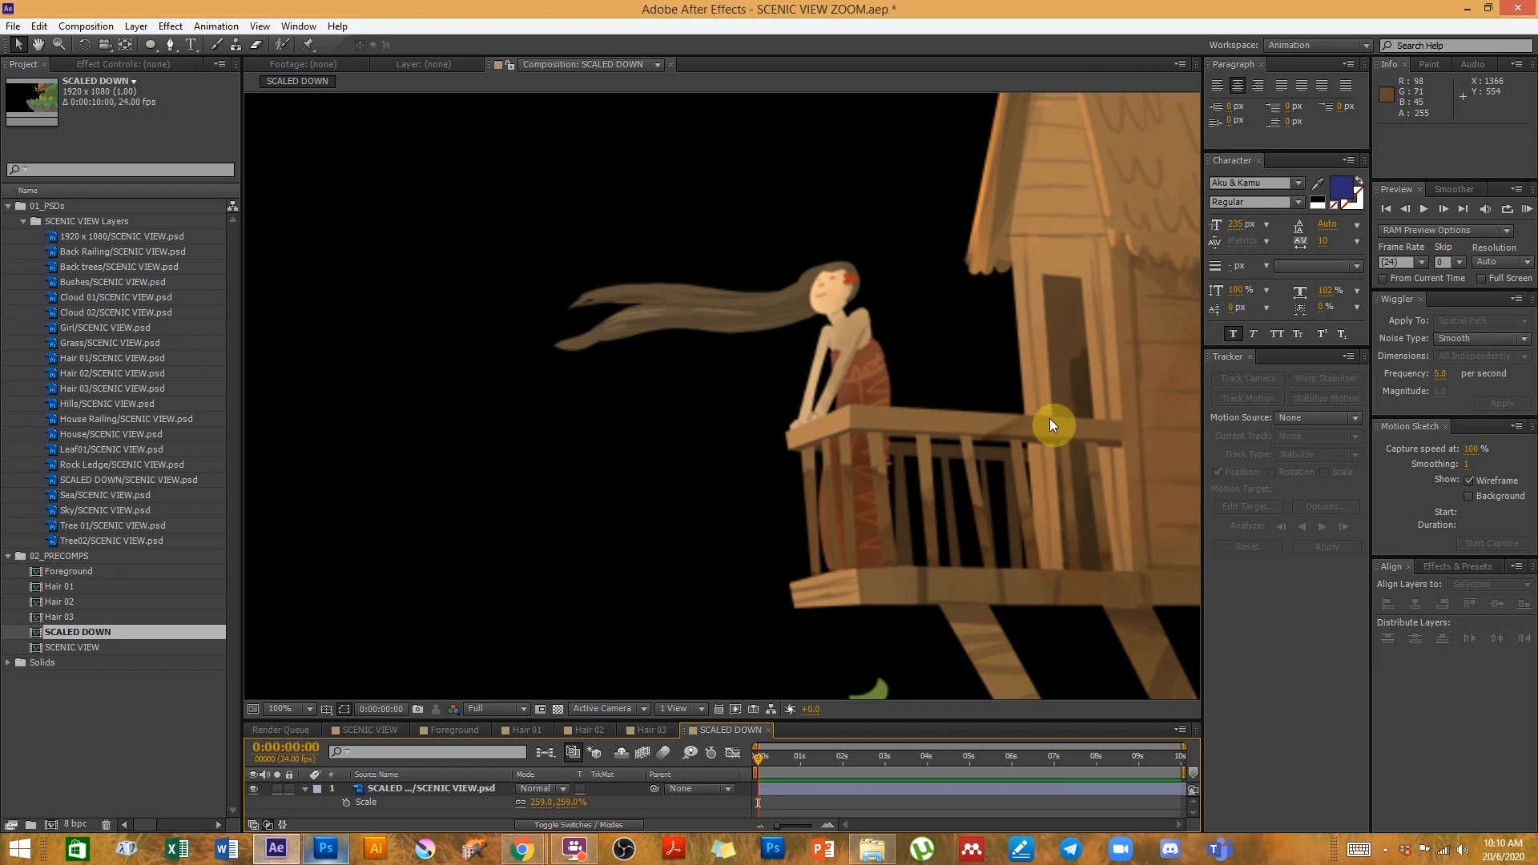
pyautogui.scroll(-2, 825, 559)
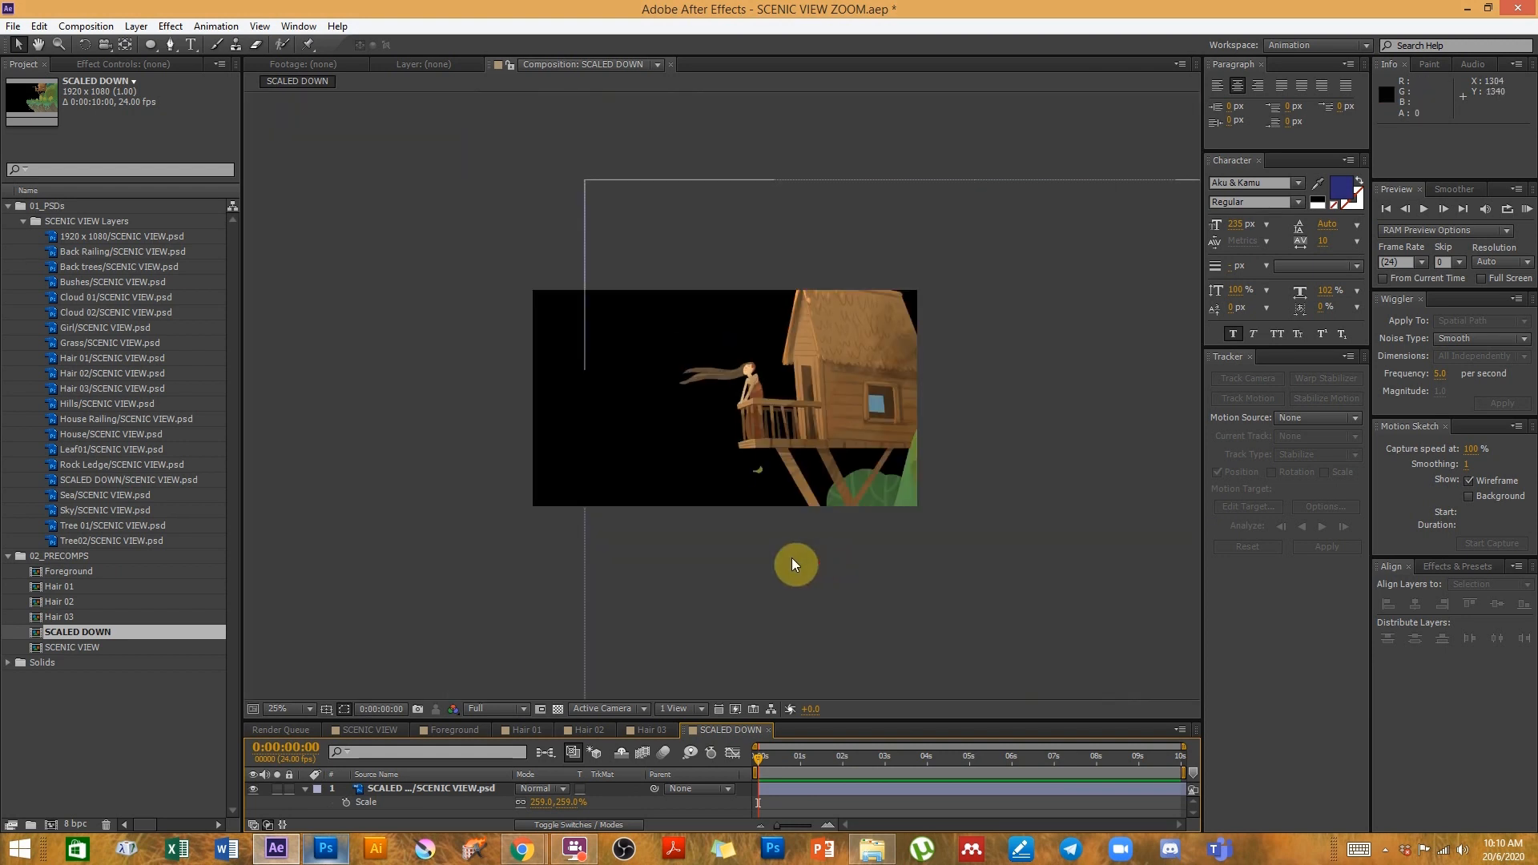
pyautogui.click(760, 460)
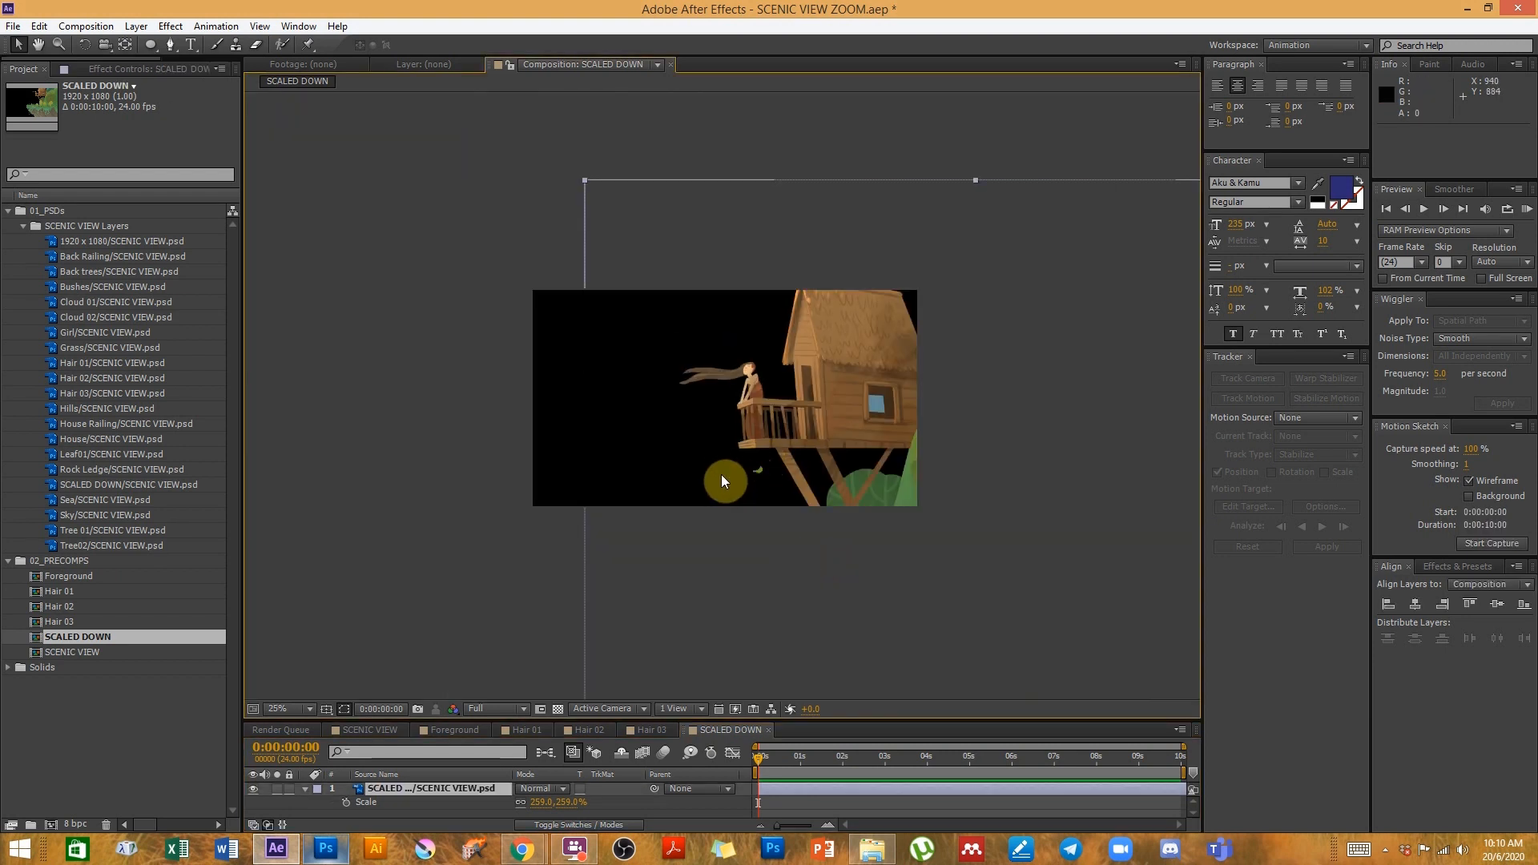
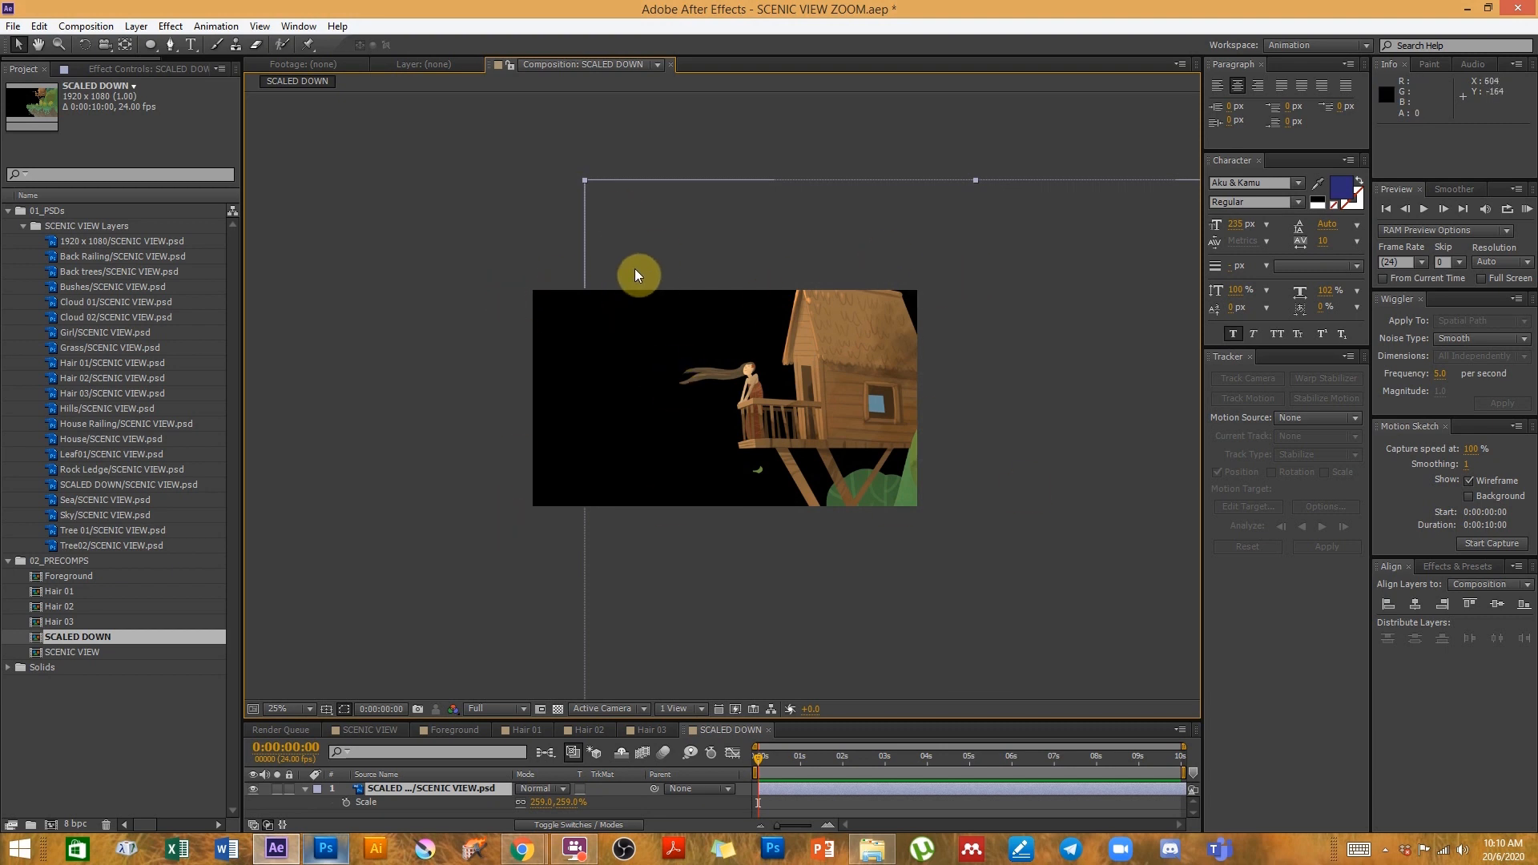
# - Rescale the SCALED DOWN layer to about 1192% and reposition it to frame the girl's face and upper body
pyautogui.moveTo(542, 805); pyautogui.dragTo(629, 813)
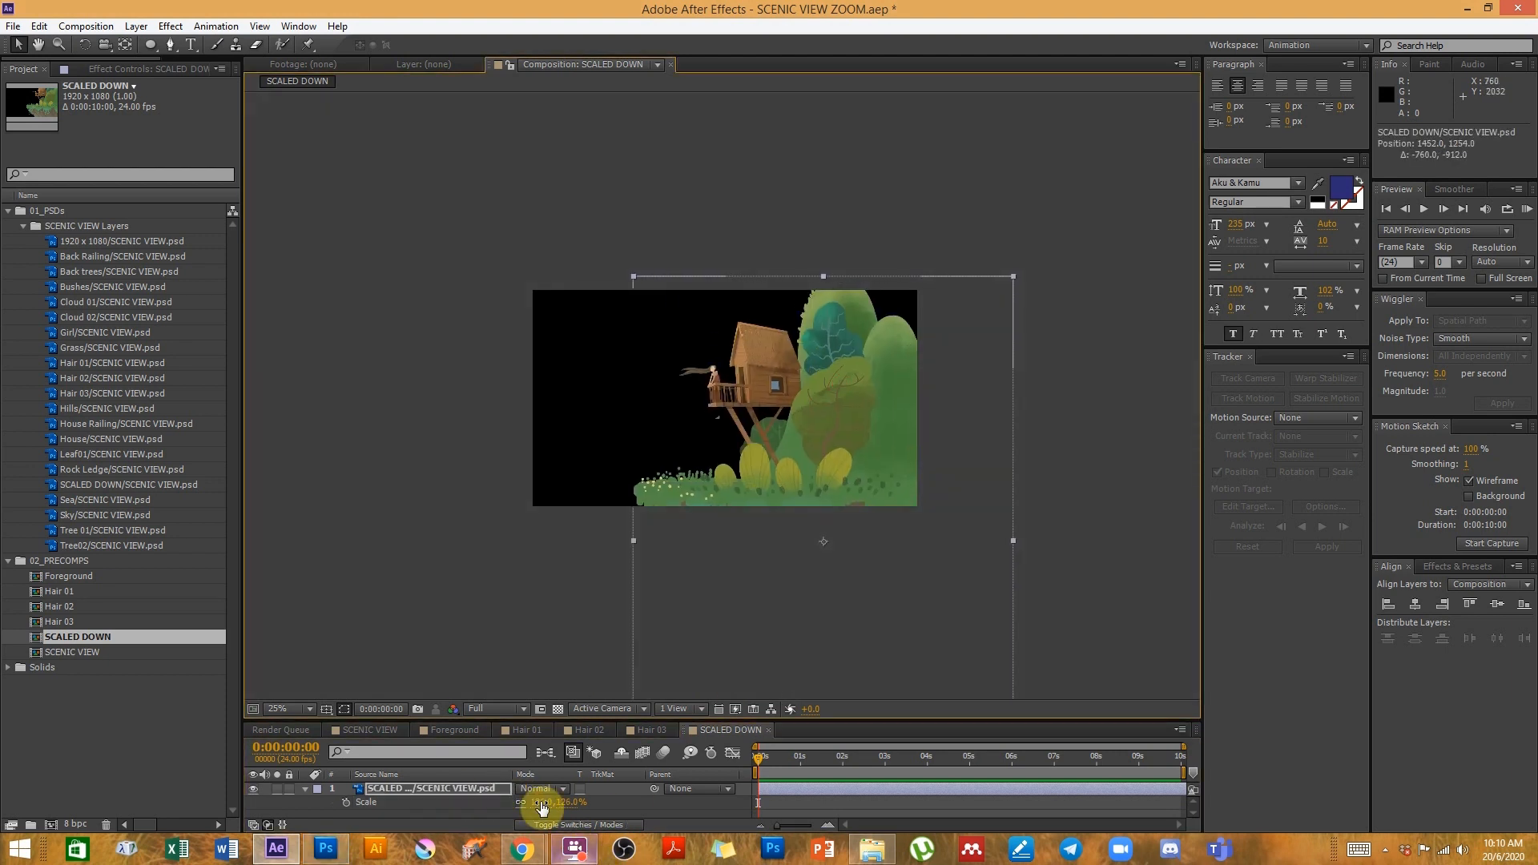
pyautogui.click(536, 804)
pyautogui.write('100')
pyautogui.press('Return')
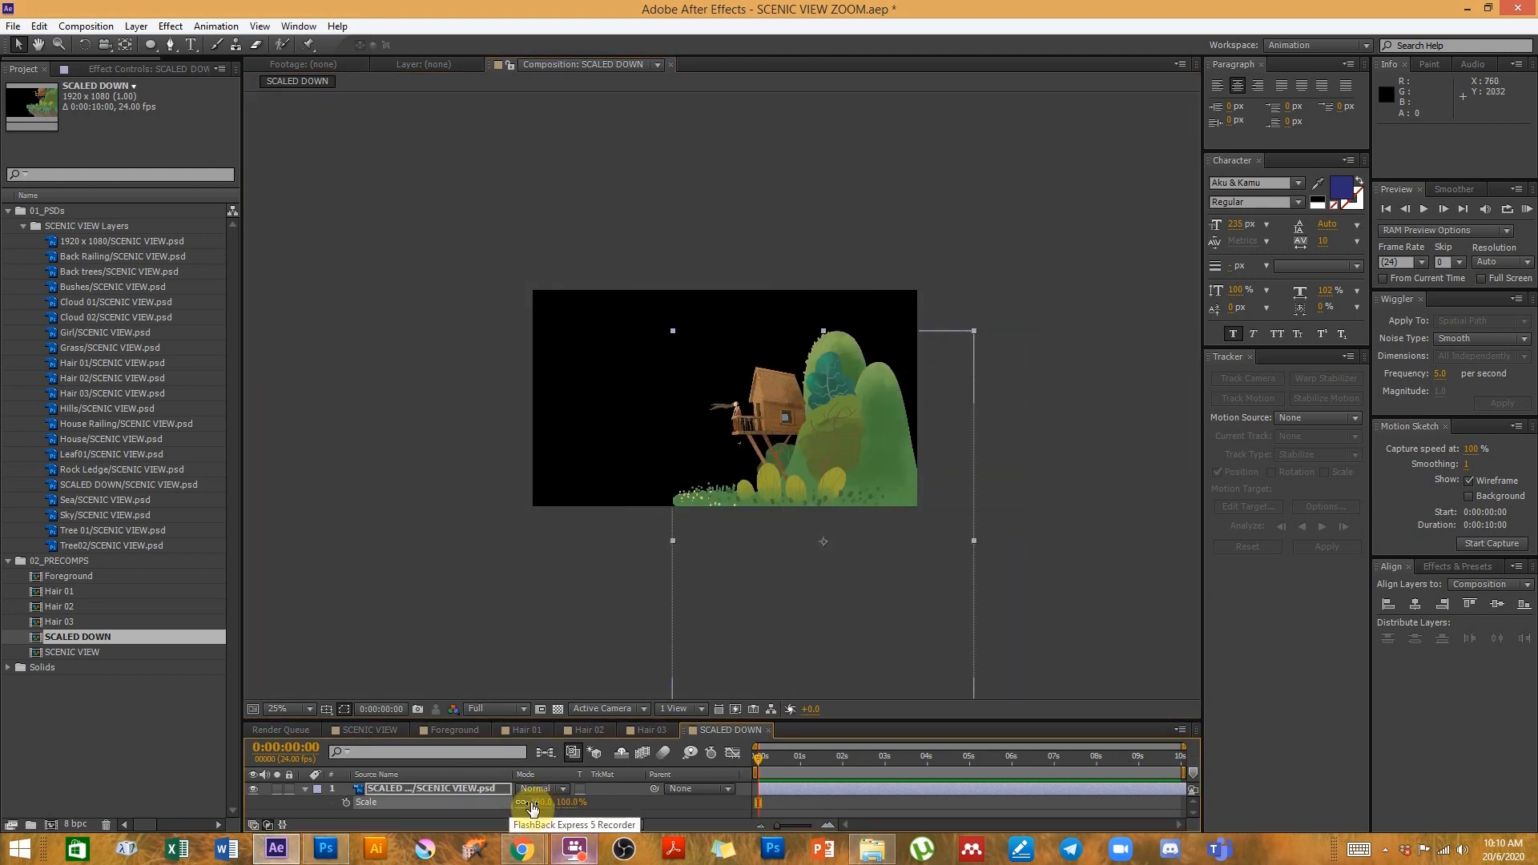
pyautogui.moveTo(851, 489); pyautogui.dragTo(852, 455)
pyautogui.moveTo(539, 806); pyautogui.dragTo(814, 551)
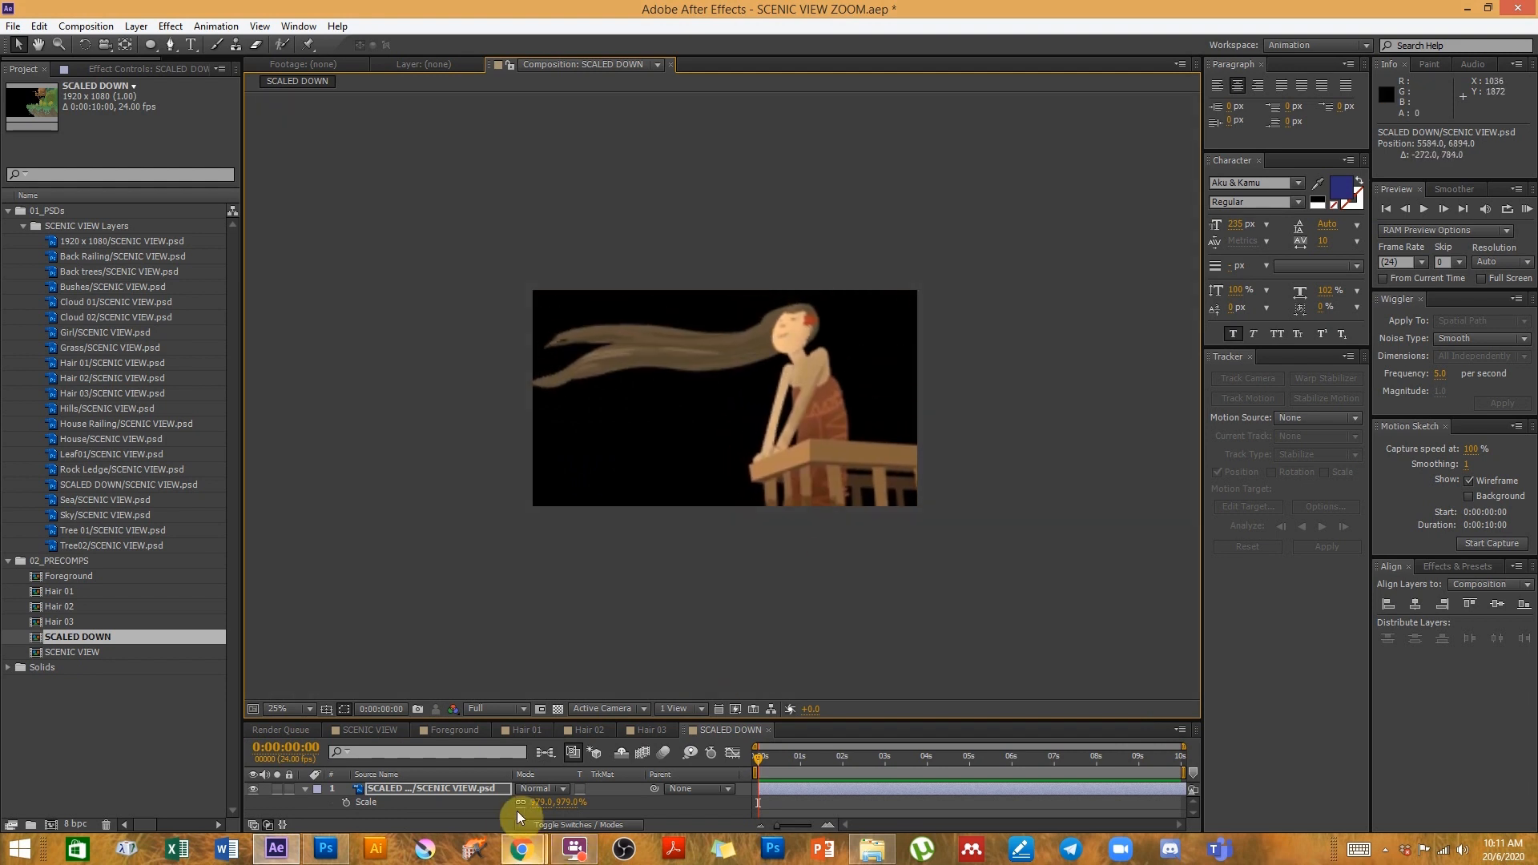
pyautogui.moveTo(534, 801); pyautogui.dragTo(670, 762)
pyautogui.moveTo(865, 545); pyautogui.dragTo(863, 404)
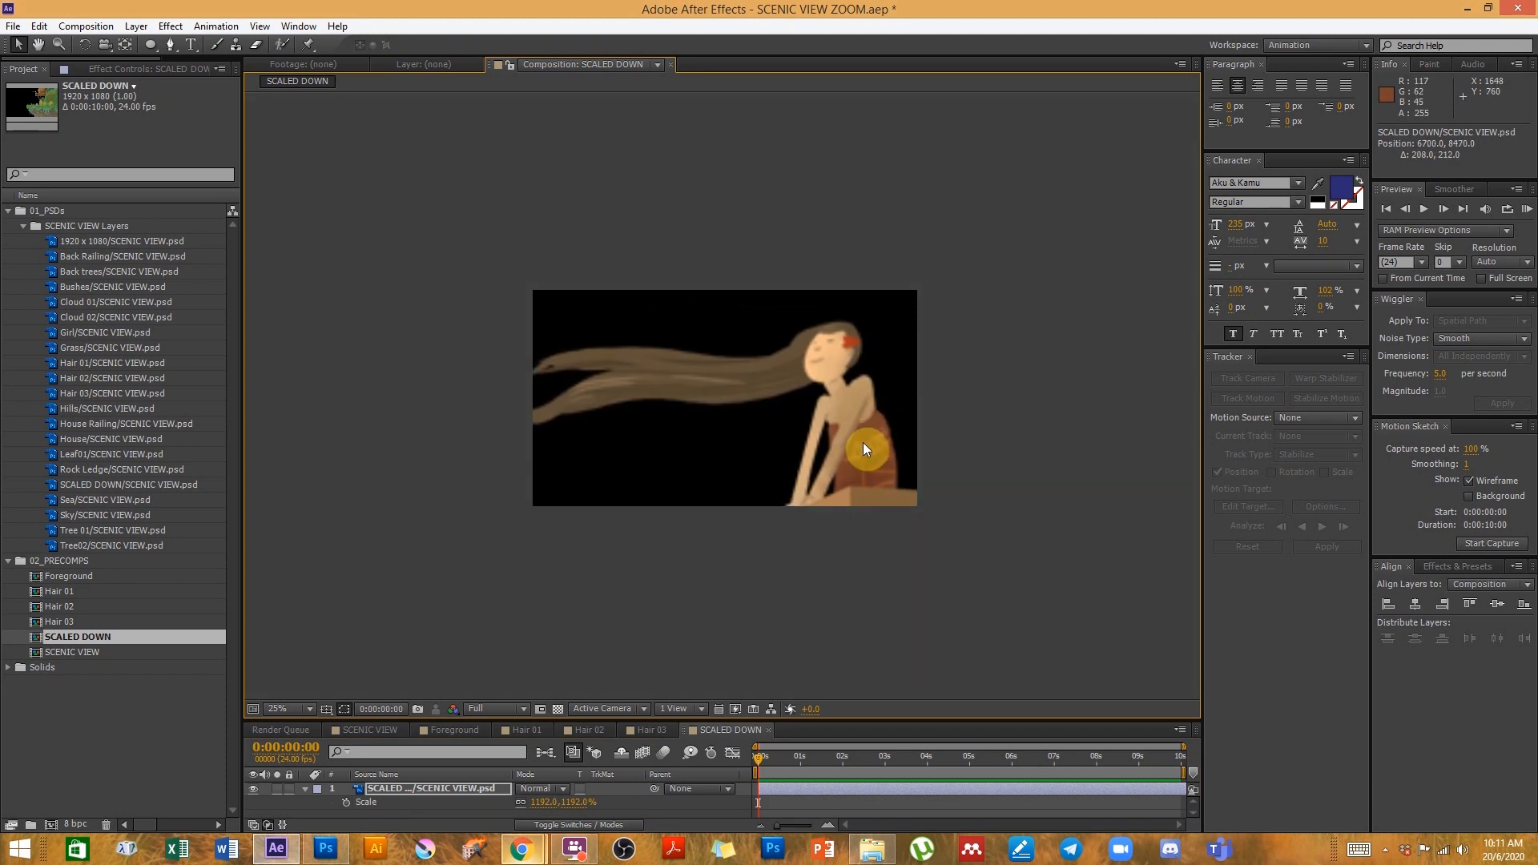
# - Zoom the viewer to 50% and nudge the enlarged layer slightly to refine the girl's framing
pyautogui.press('.')
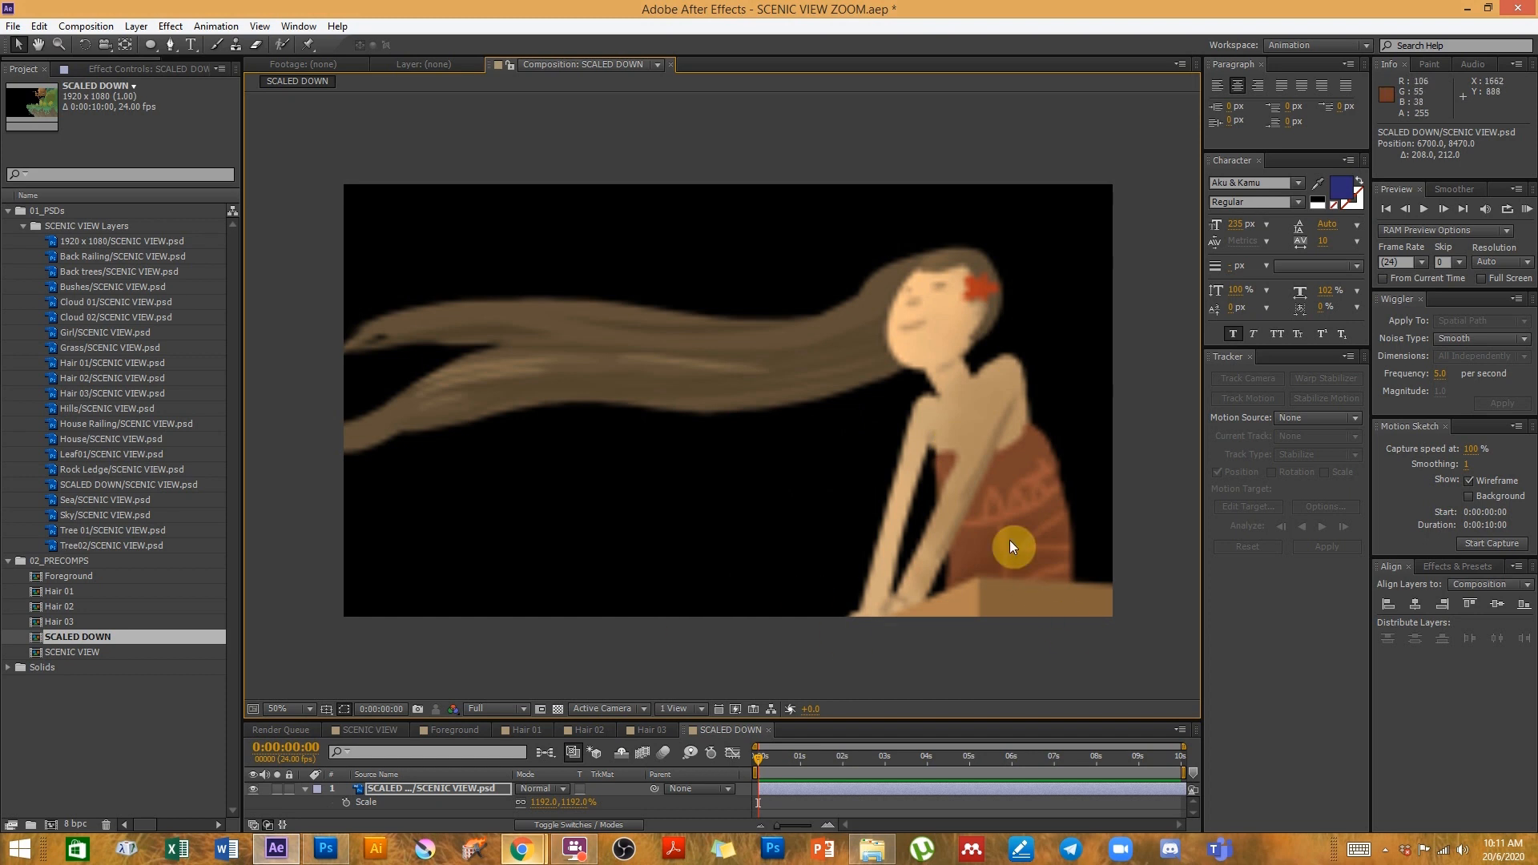
pyautogui.moveTo(1010, 540); pyautogui.dragTo(992, 527)
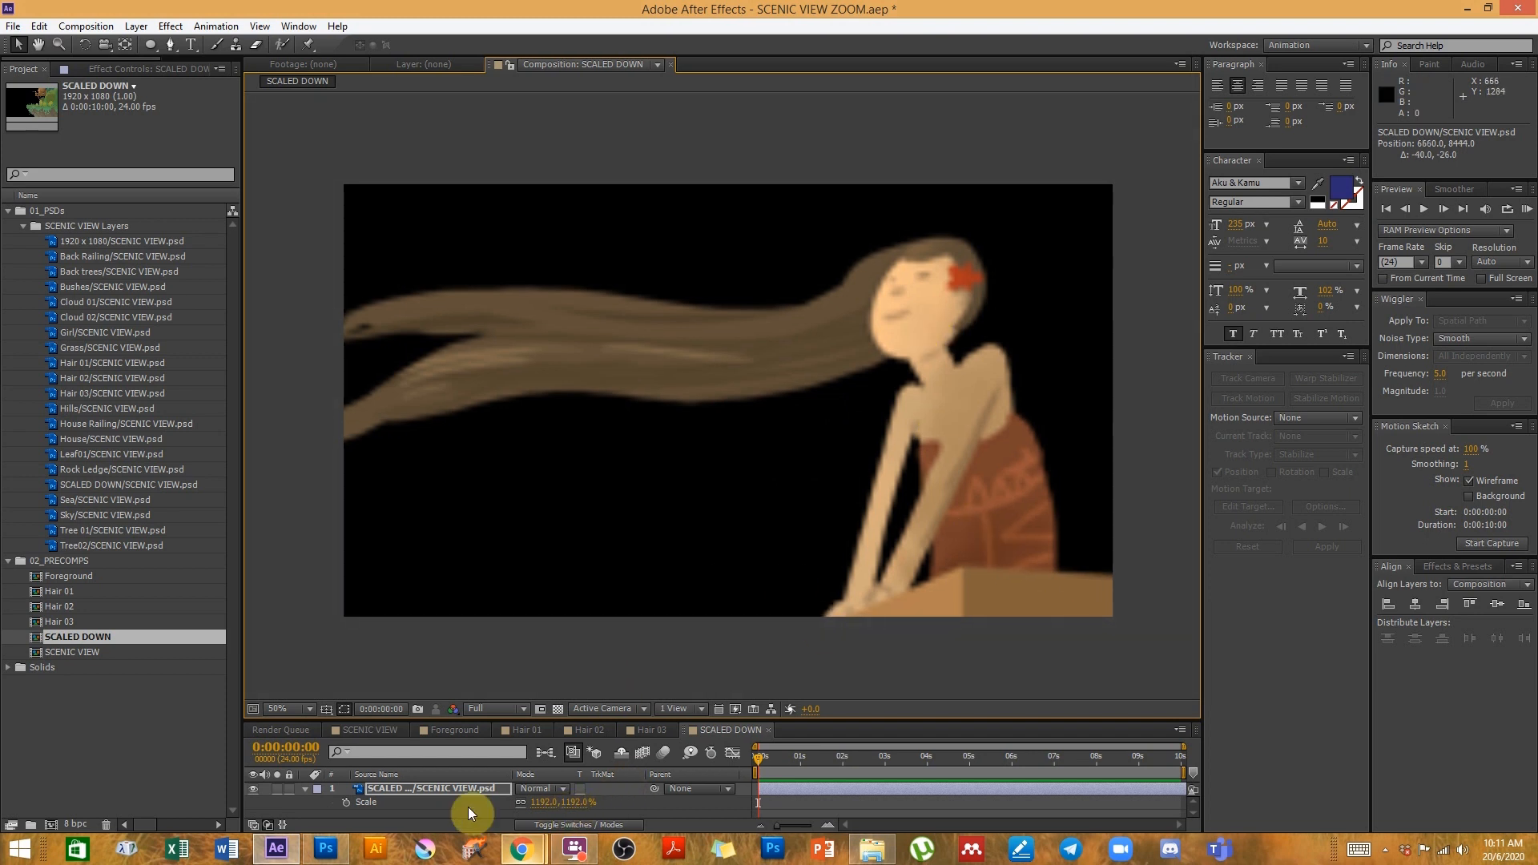
pyautogui.click(497, 709)
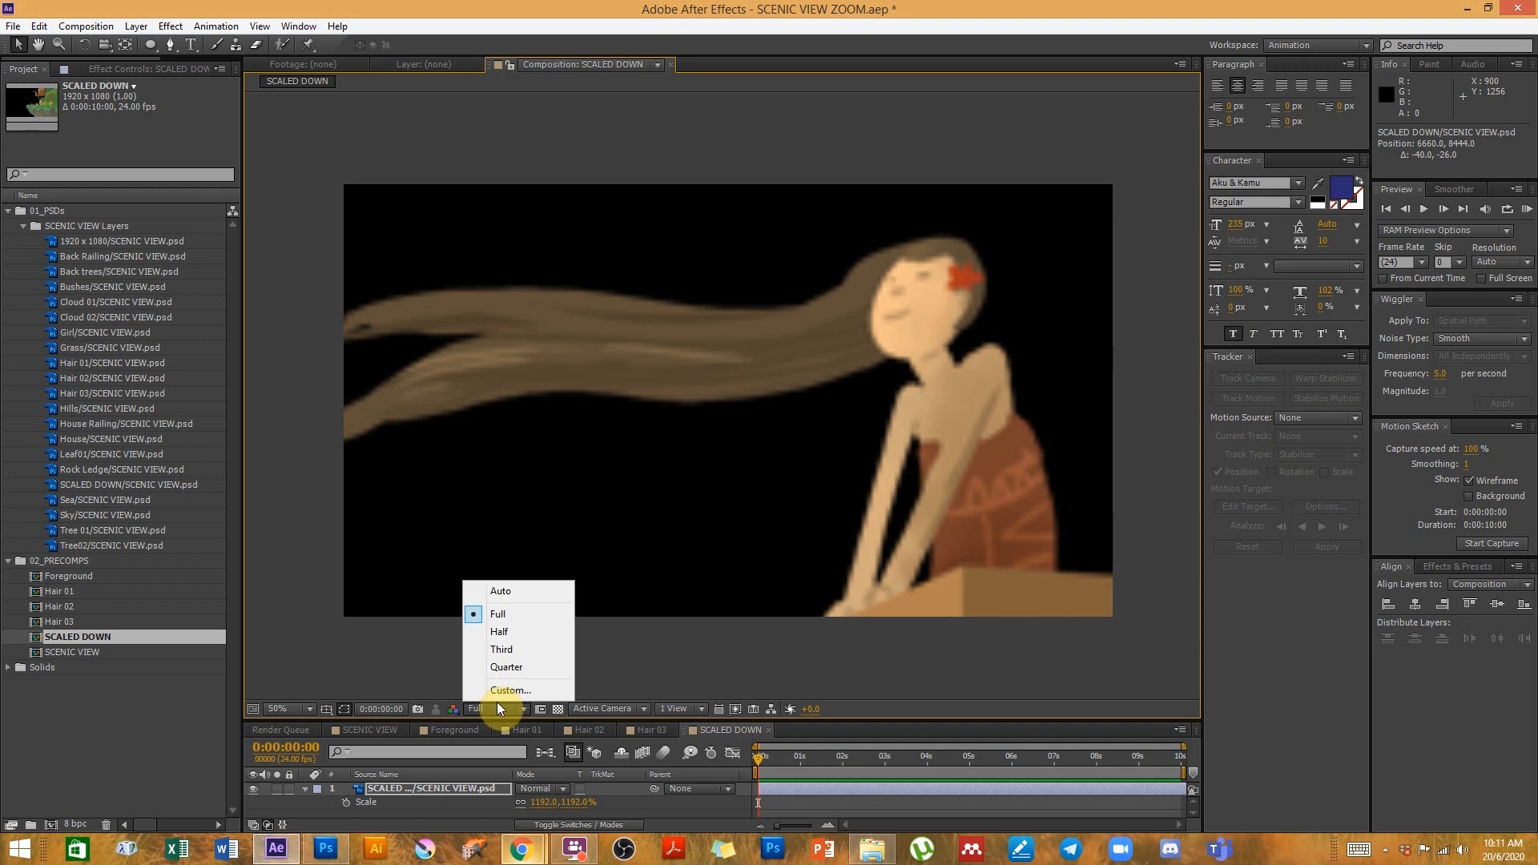
pyautogui.click(721, 628)
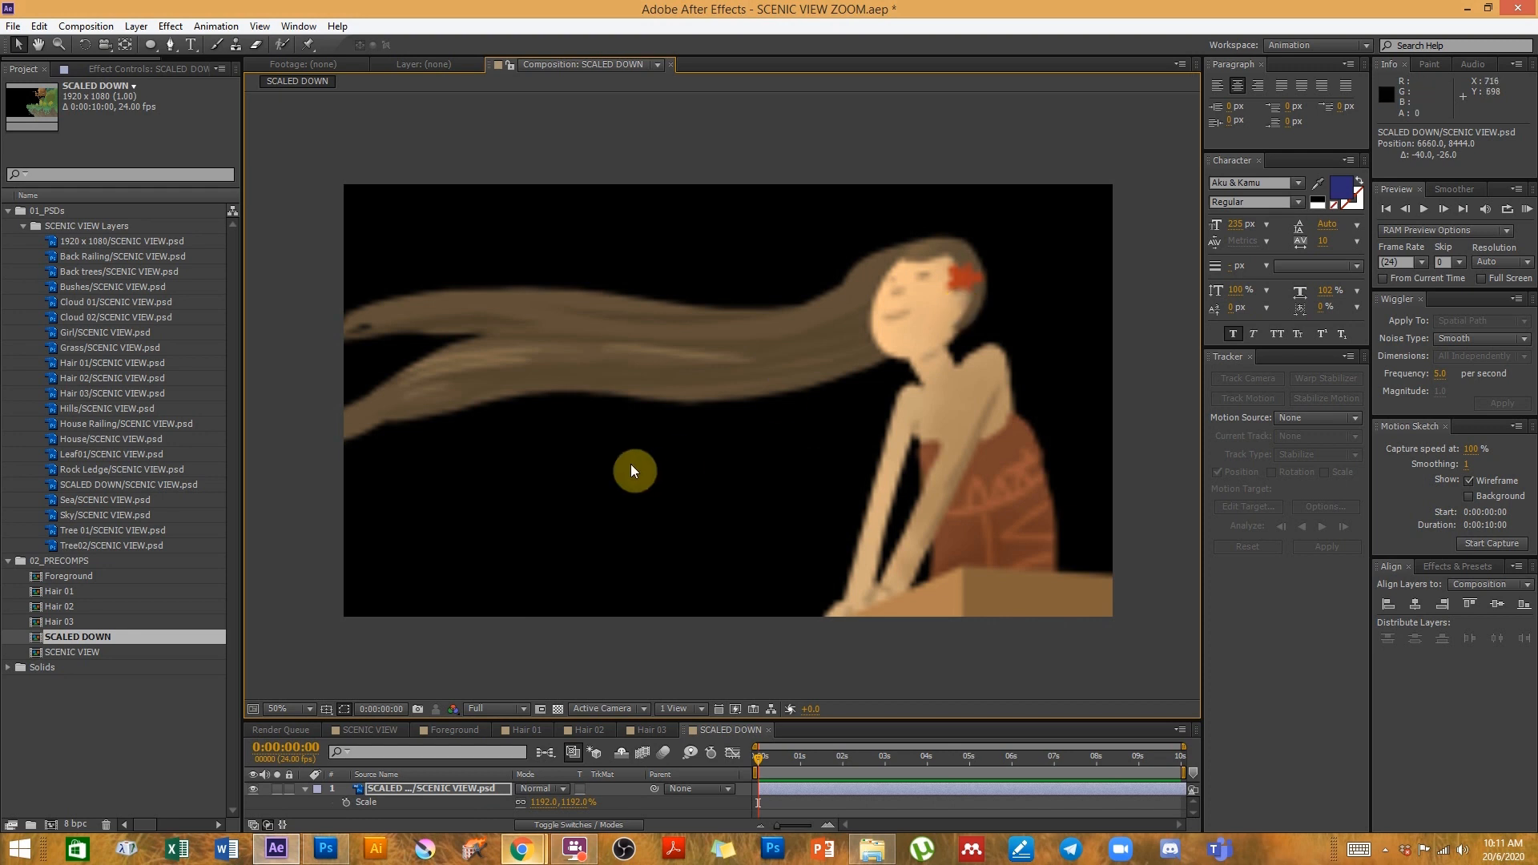
# - Switch to Photoshop, zoom into the treehouse in SCENIC VIEW.psd, and hide the SCALED DOWN layer
pyautogui.click(327, 854)
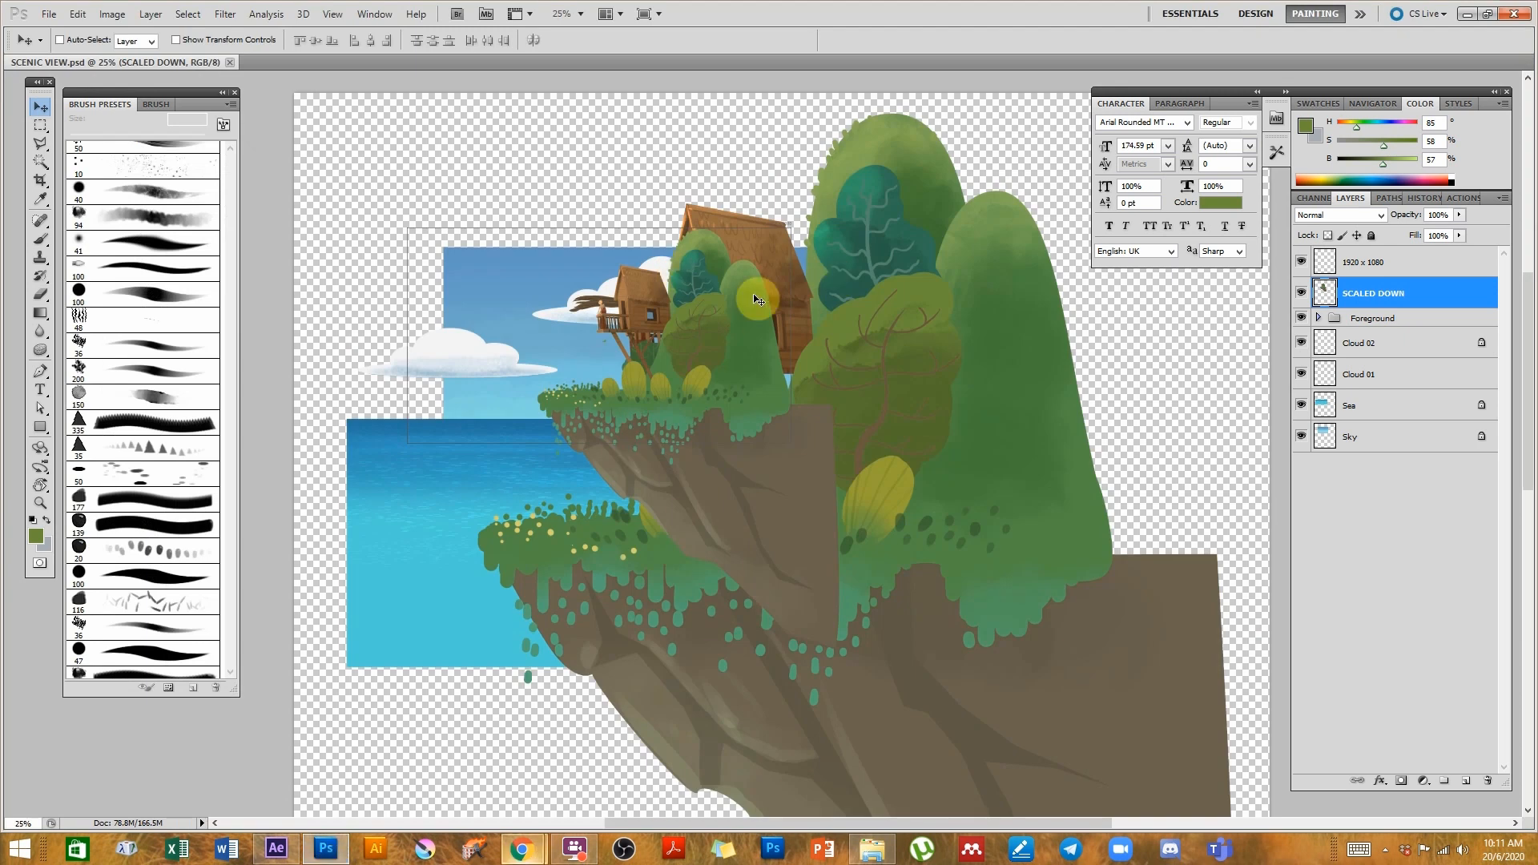
pyautogui.keyDown('ctrl'); pyautogui.click(557, 335); pyautogui.keyUp('ctrl')
pyautogui.keyDown('ctrl'); pyautogui.click(557, 335); pyautogui.keyUp('ctrl')
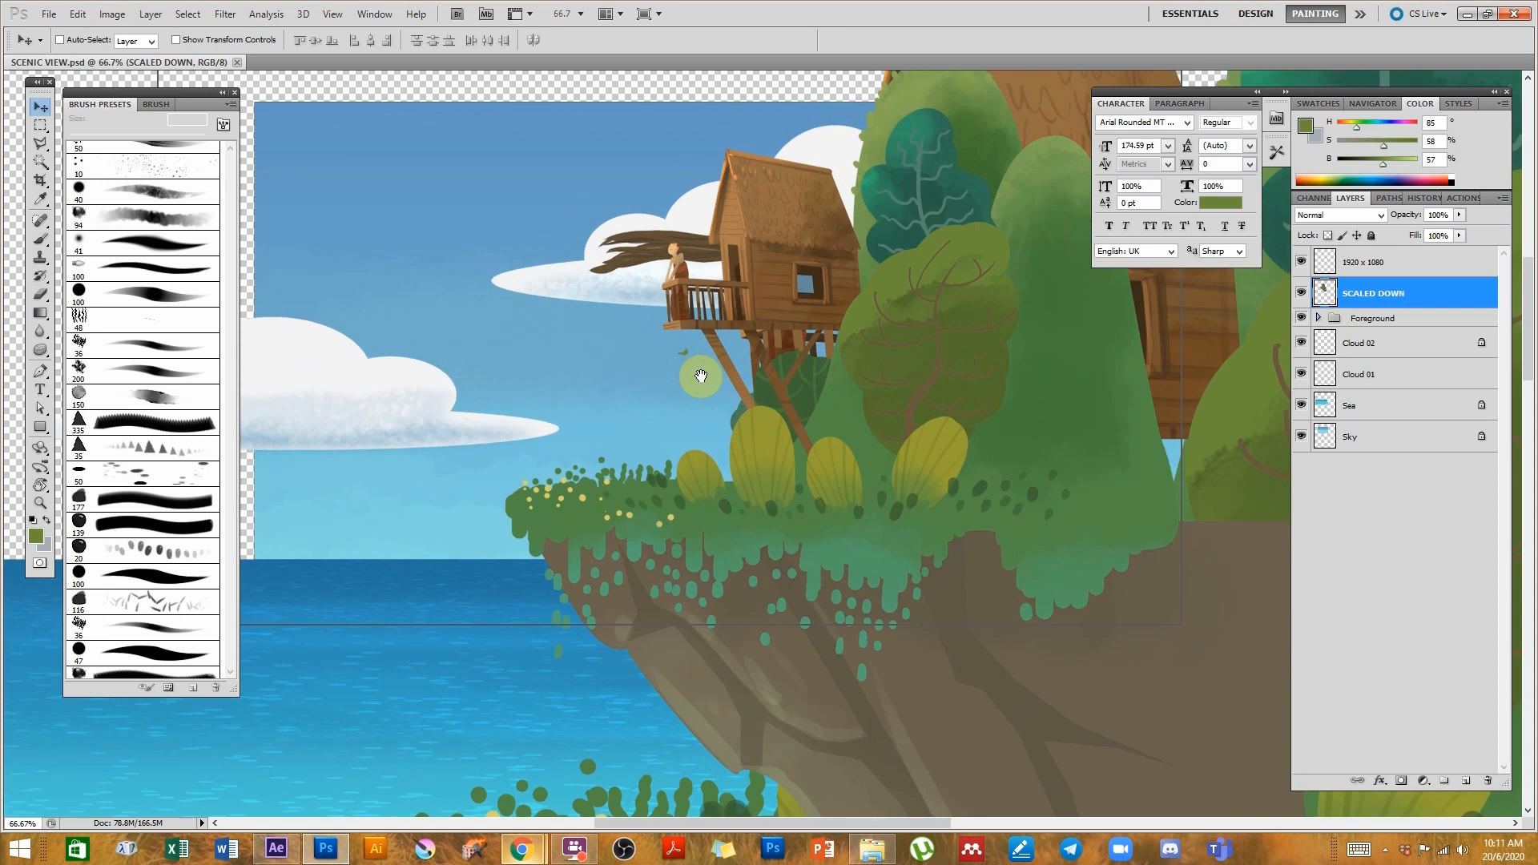
pyautogui.keyDown('ctrl'); pyautogui.click(801, 397); pyautogui.keyUp('ctrl')
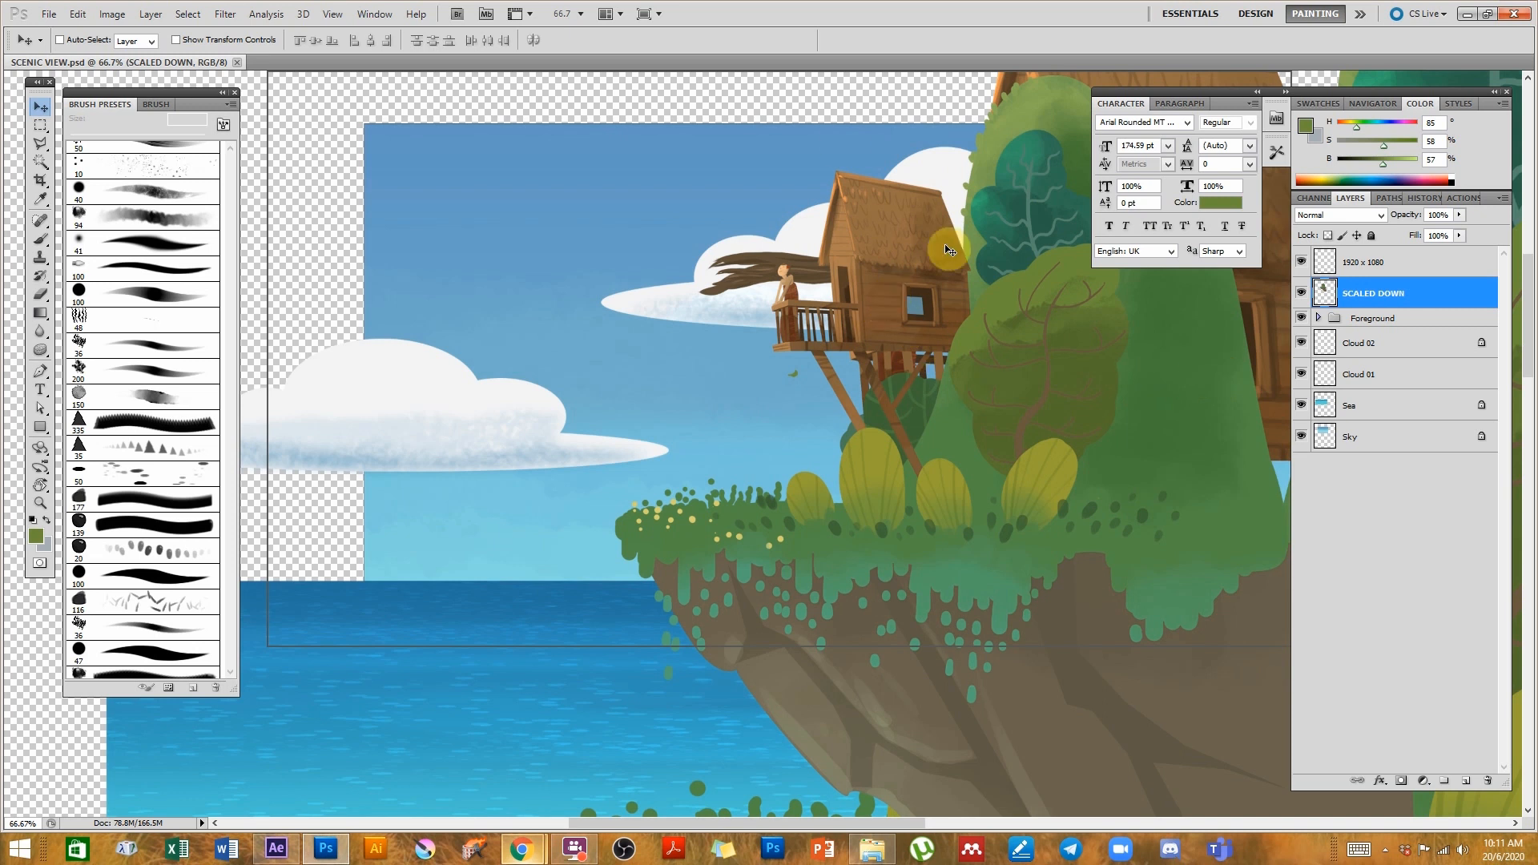
pyautogui.click(1302, 297)
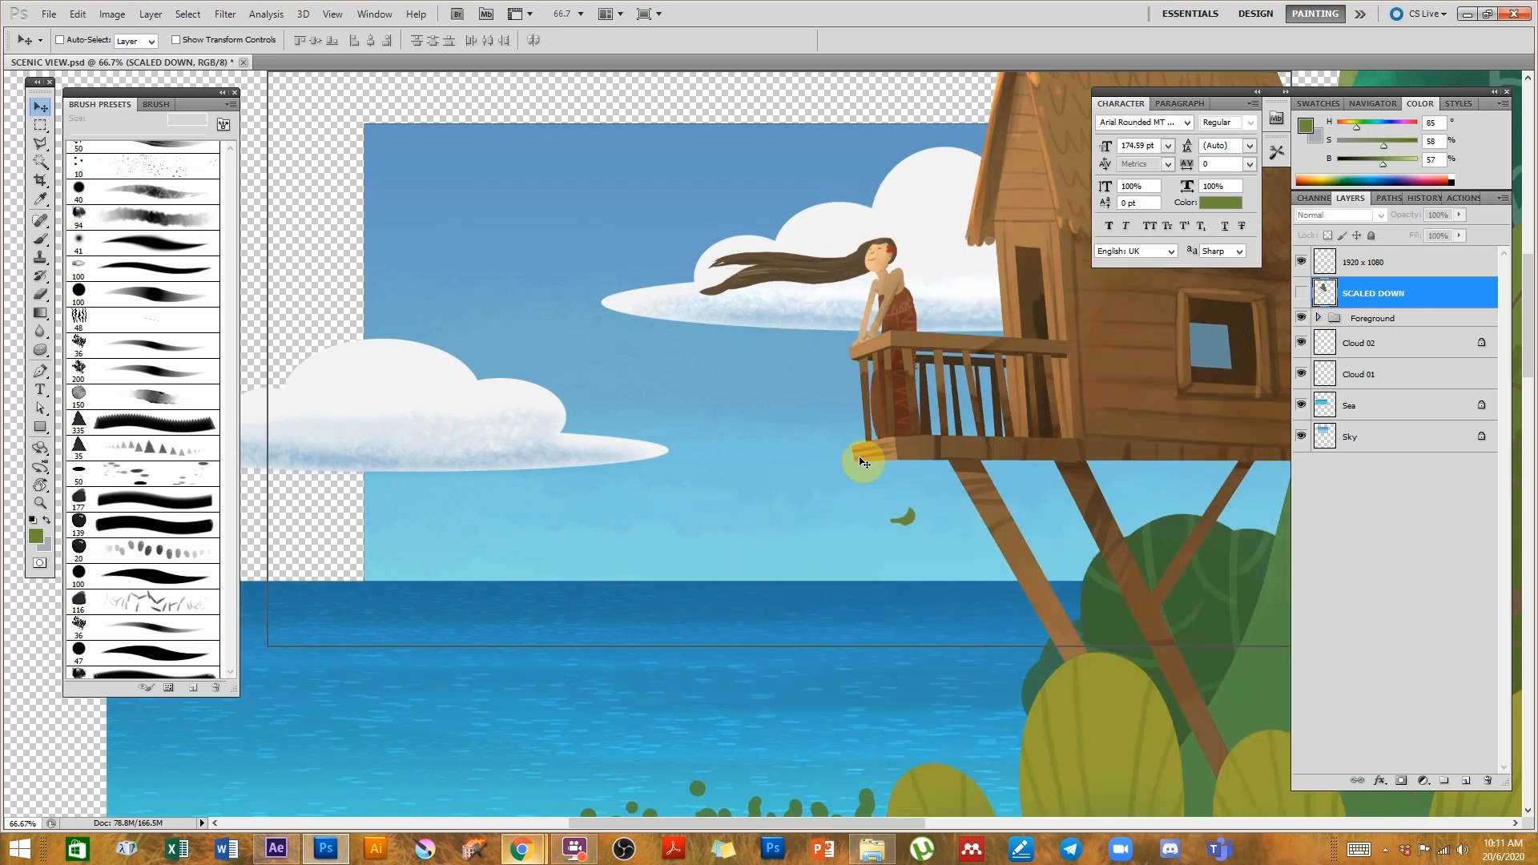
# - Select the Cloud 01 layer and move the left cloud slightly to the right and up
pyautogui.moveTo(944, 464); pyautogui.dragTo(910, 457)
pyautogui.moveTo(912, 301); pyautogui.dragTo(934, 354)
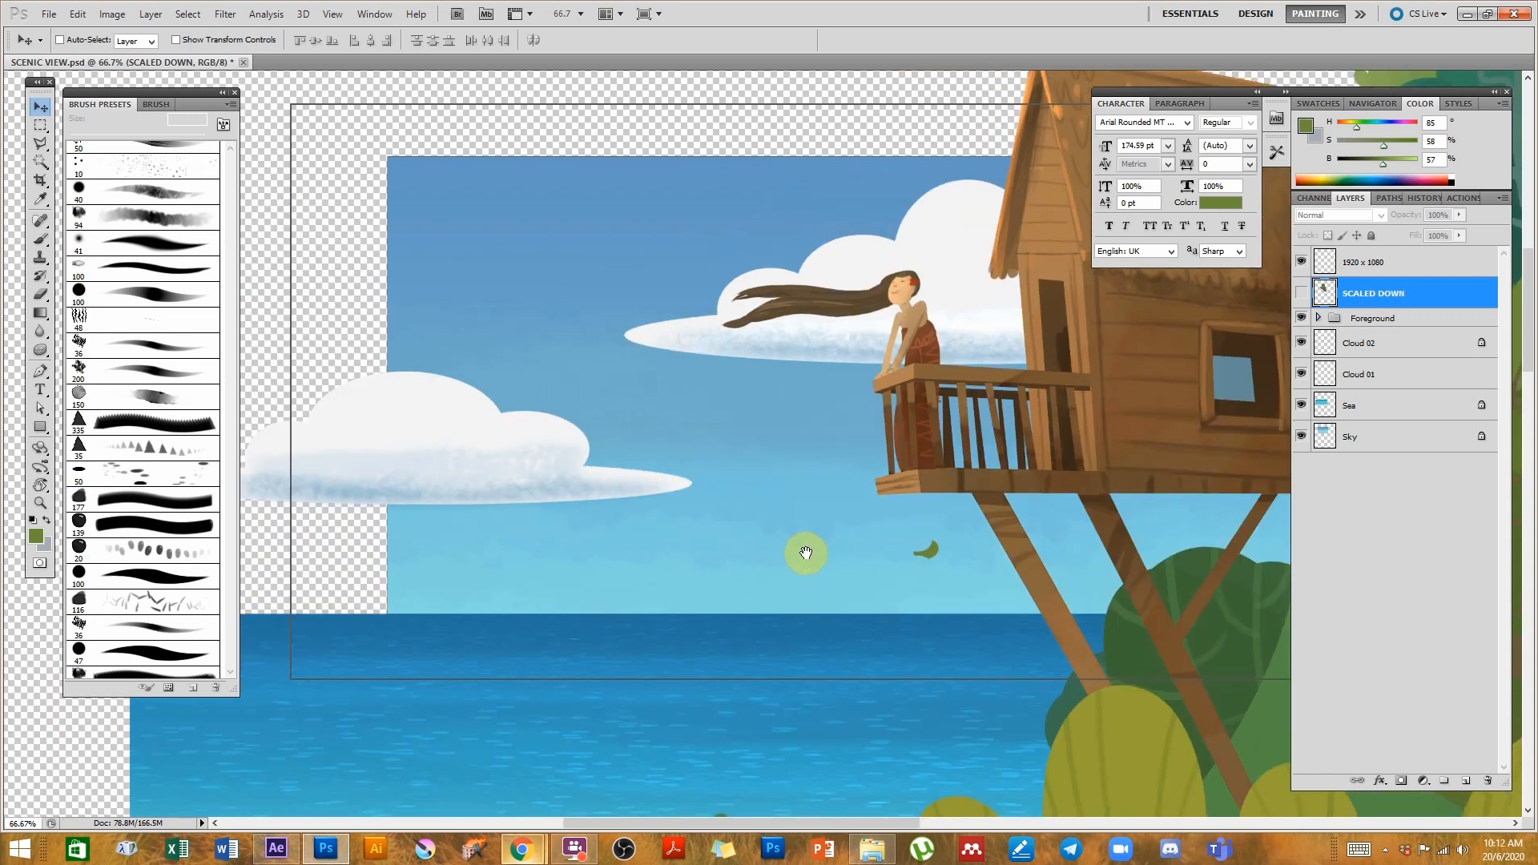
pyautogui.moveTo(489, 599); pyautogui.dragTo(718, 598)
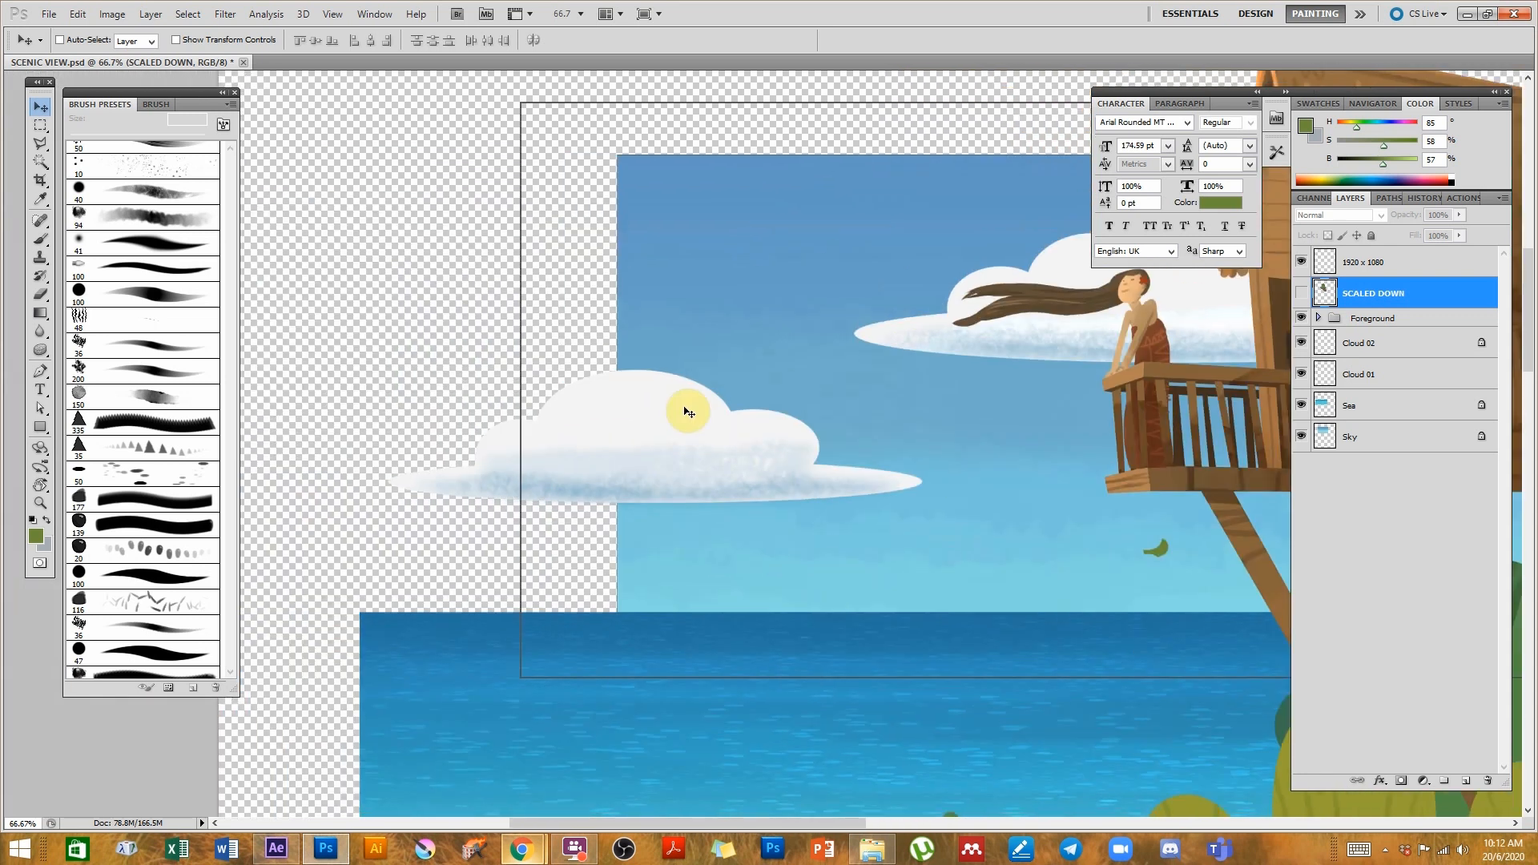
pyautogui.keyDown('ctrl'); pyautogui.click(629, 433); pyautogui.keyUp('ctrl')
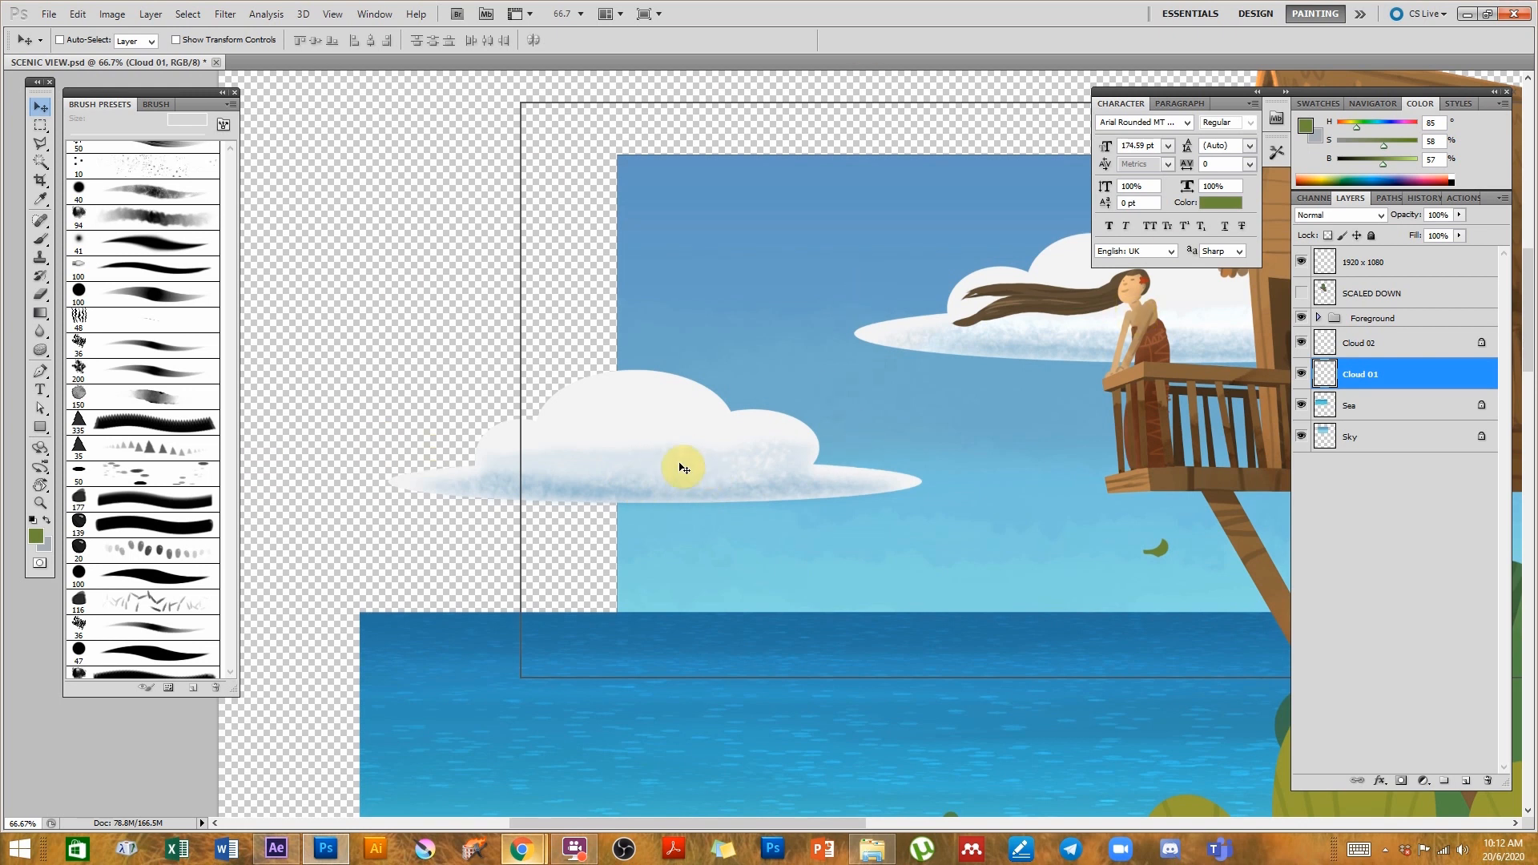
pyautogui.moveTo(659, 428); pyautogui.dragTo(696, 428)
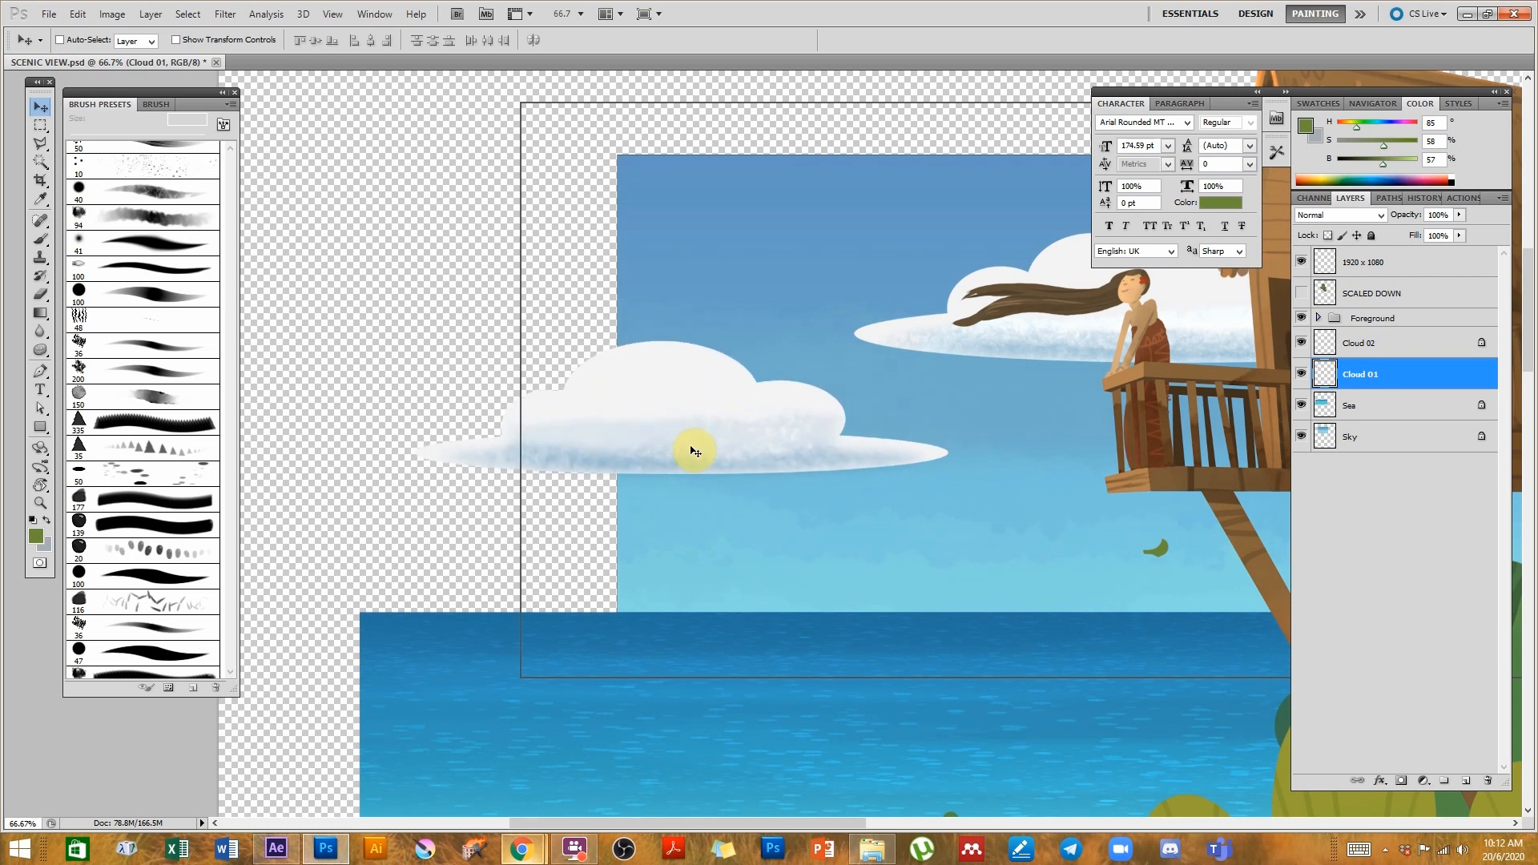